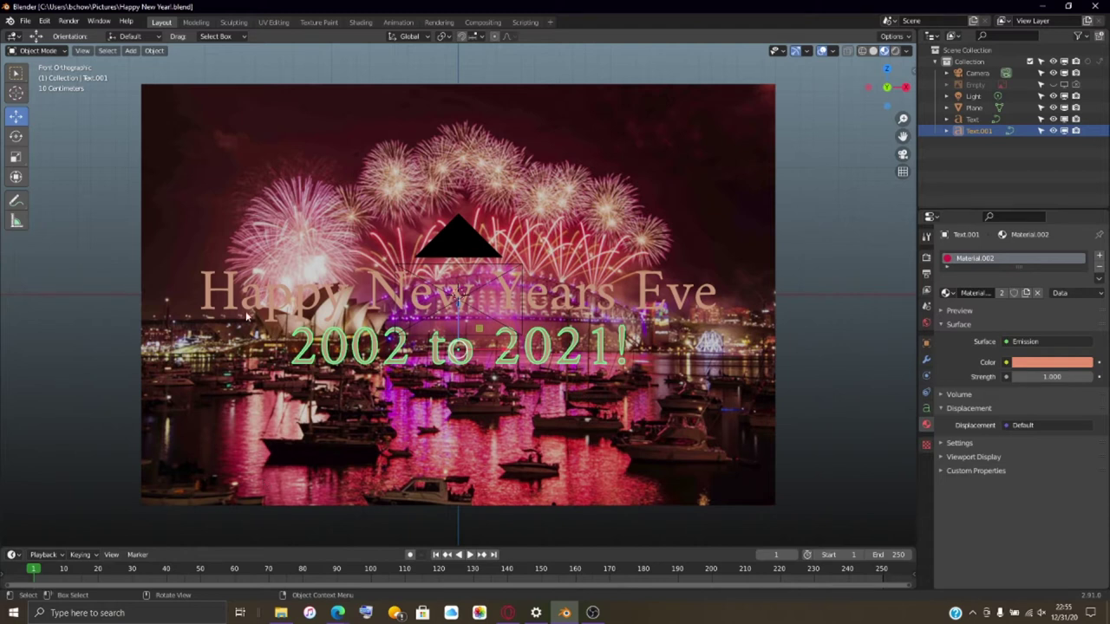
# - Open the recent file "MITM 20th.blend"
pyautogui.click(28, 23)
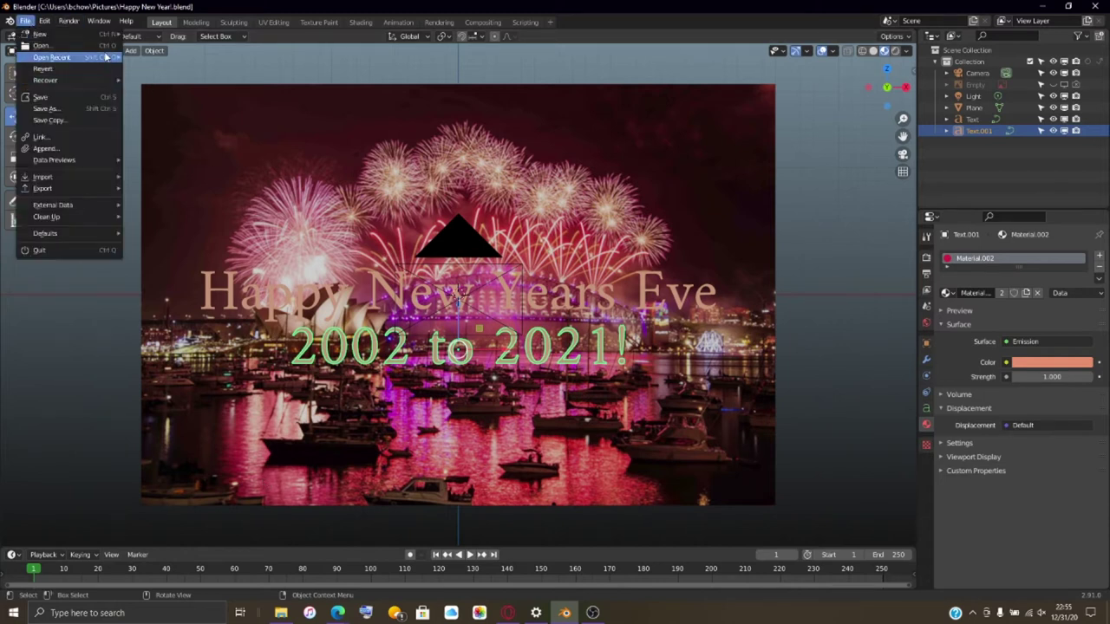
pyautogui.moveTo(61, 57)
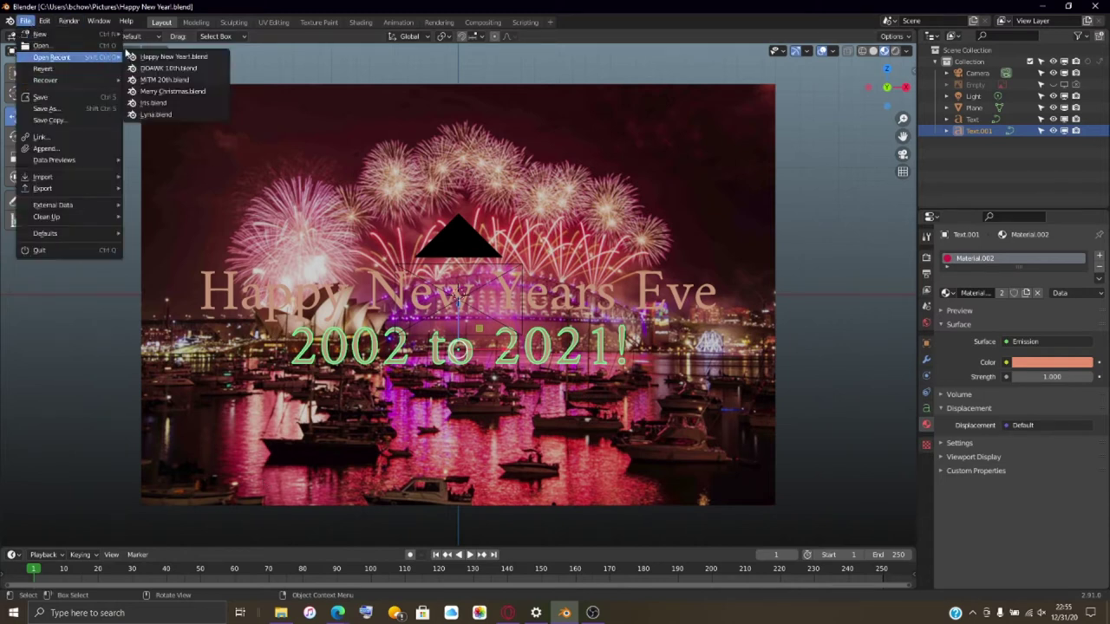
pyautogui.click(211, 79)
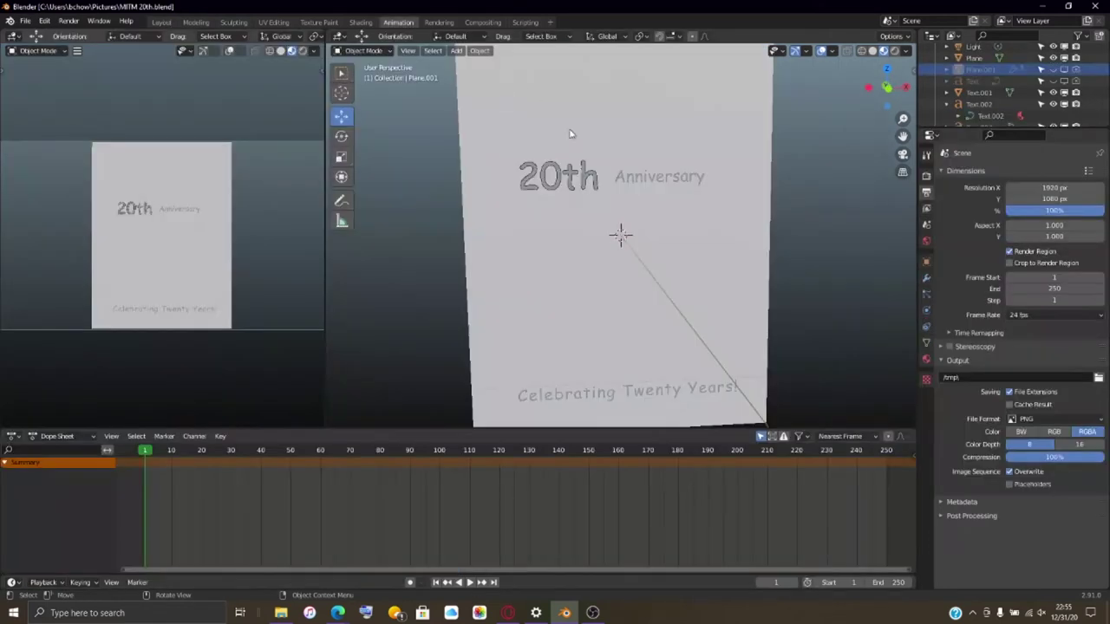
pyautogui.press('KP_0')
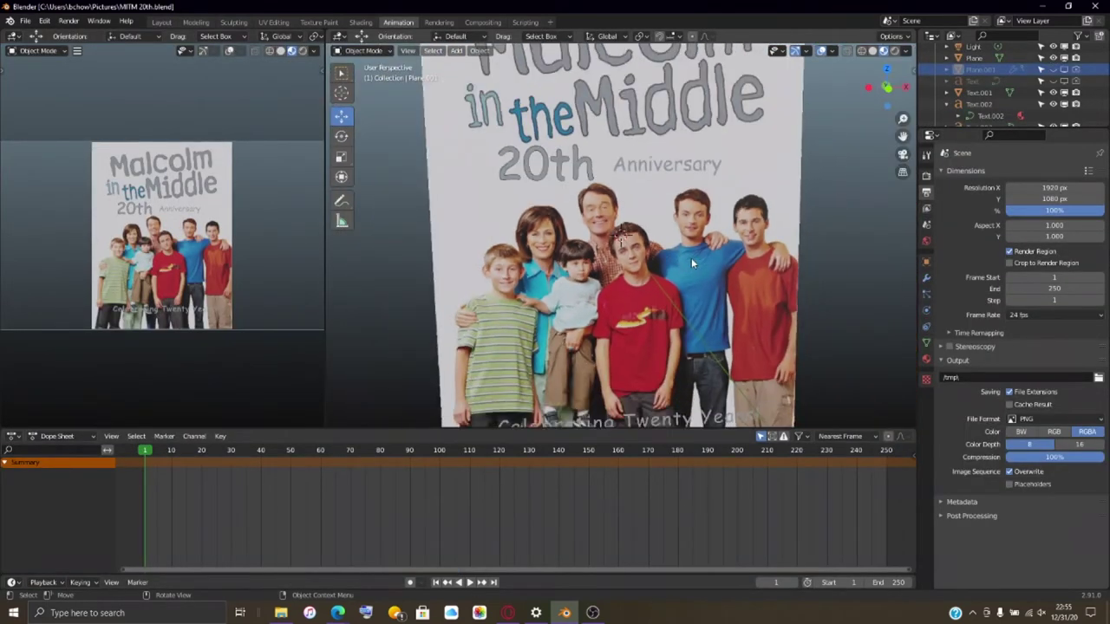
pyautogui.press('KP_0')
pyautogui.scroll(-5, 797, 250)
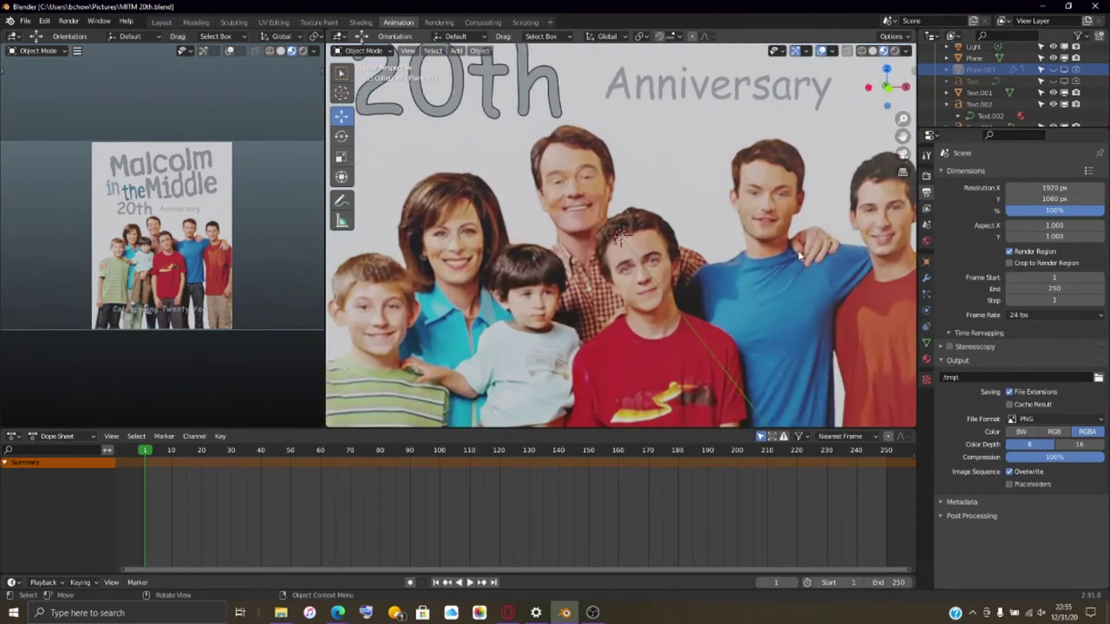
pyautogui.press('KP_0')
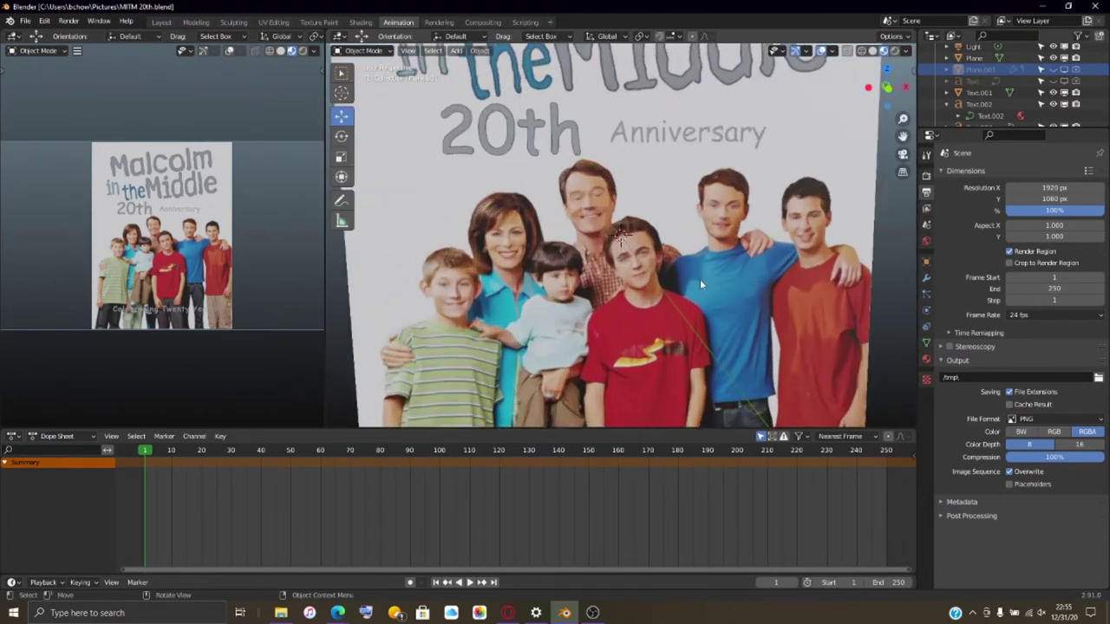
pyautogui.press('KP_0')
pyautogui.moveTo(839, 255); pyautogui.dragTo(721, 296, button='middle')
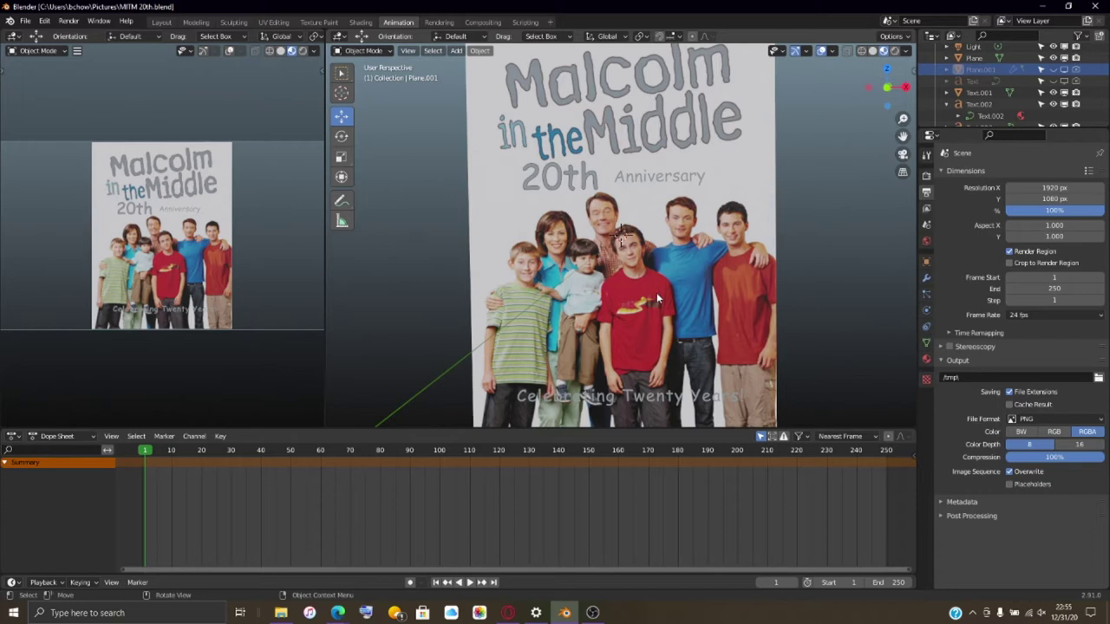
pyautogui.scroll(4, 656, 292)
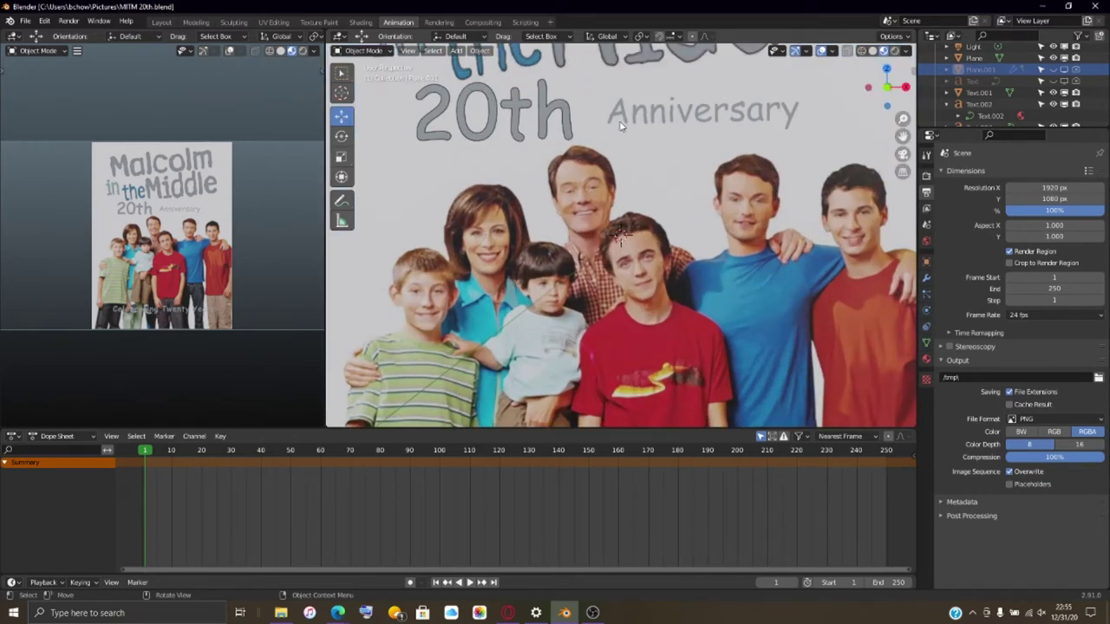
# - Check the "Anniversary" text object in Edit Mode and return to Object Mode
pyautogui.click(624, 120)
pyautogui.press('Tab')
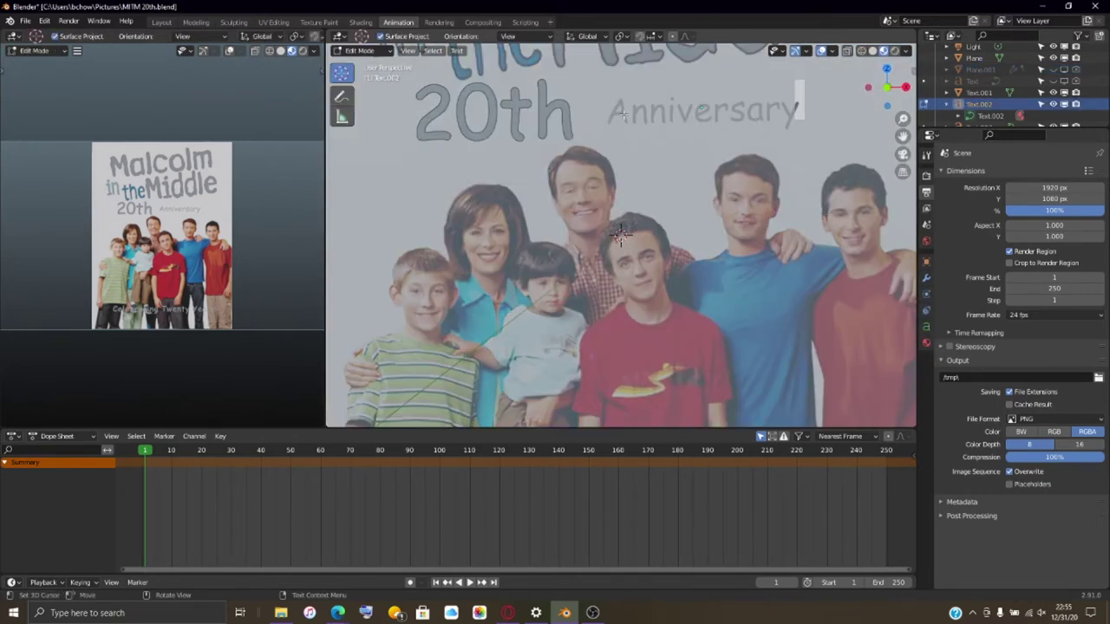
pyautogui.press('Tab')
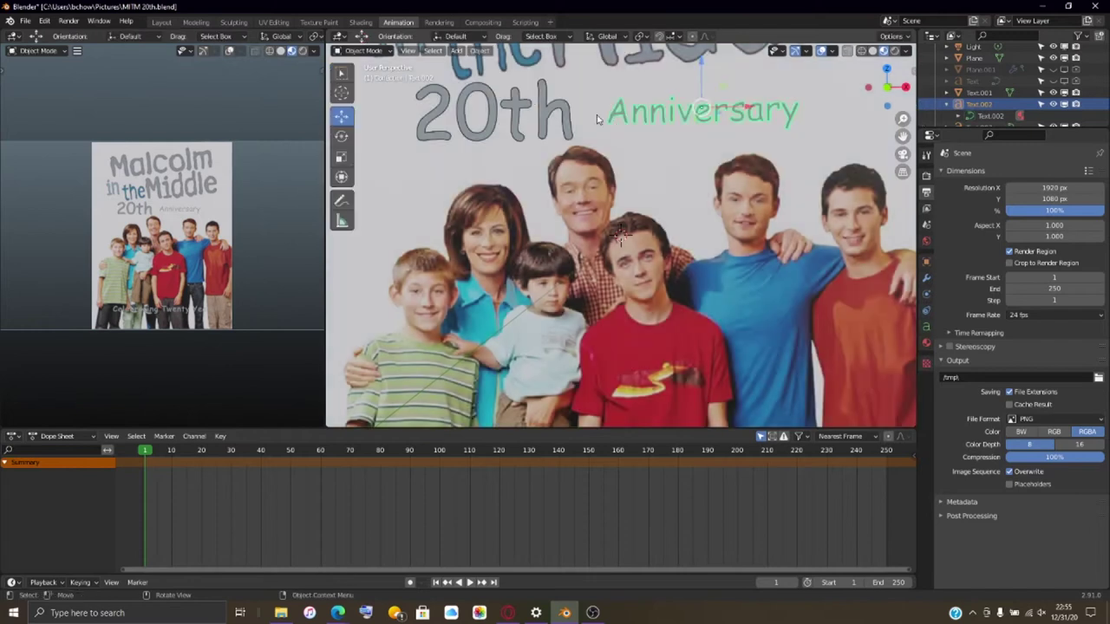
# - Examine the mesh geometry of the "20th" lettering in Edit Mode, then return to Object Mode
pyautogui.click(548, 104)
pyautogui.press('Tab')
pyautogui.scroll(4, 620, 234)
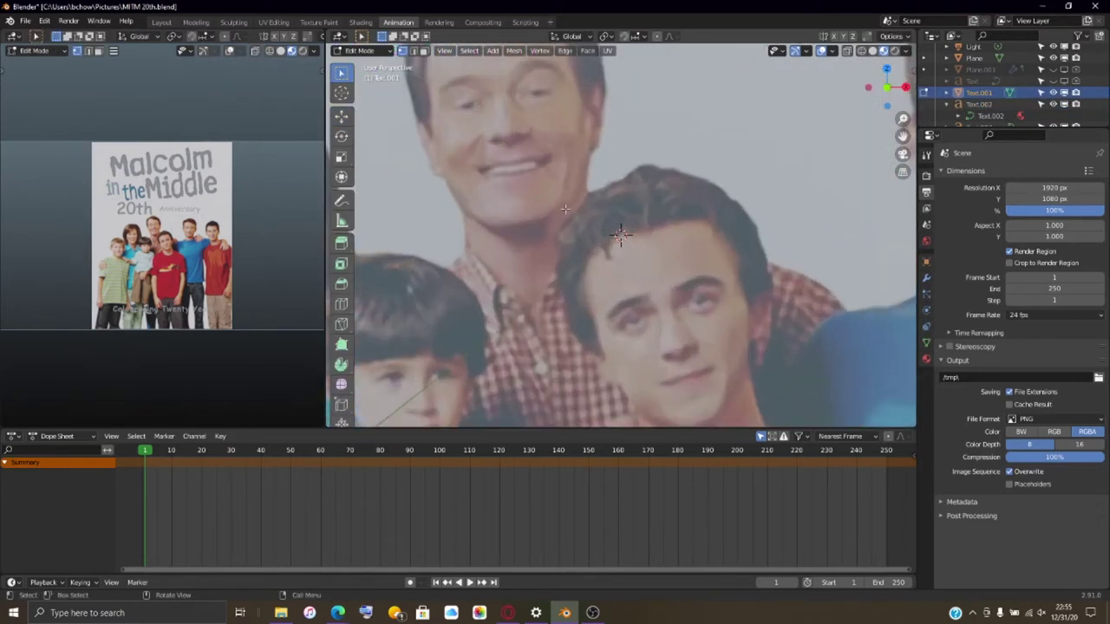
pyautogui.scroll(-2, 549, 174)
pyautogui.scroll(2, 506, 163)
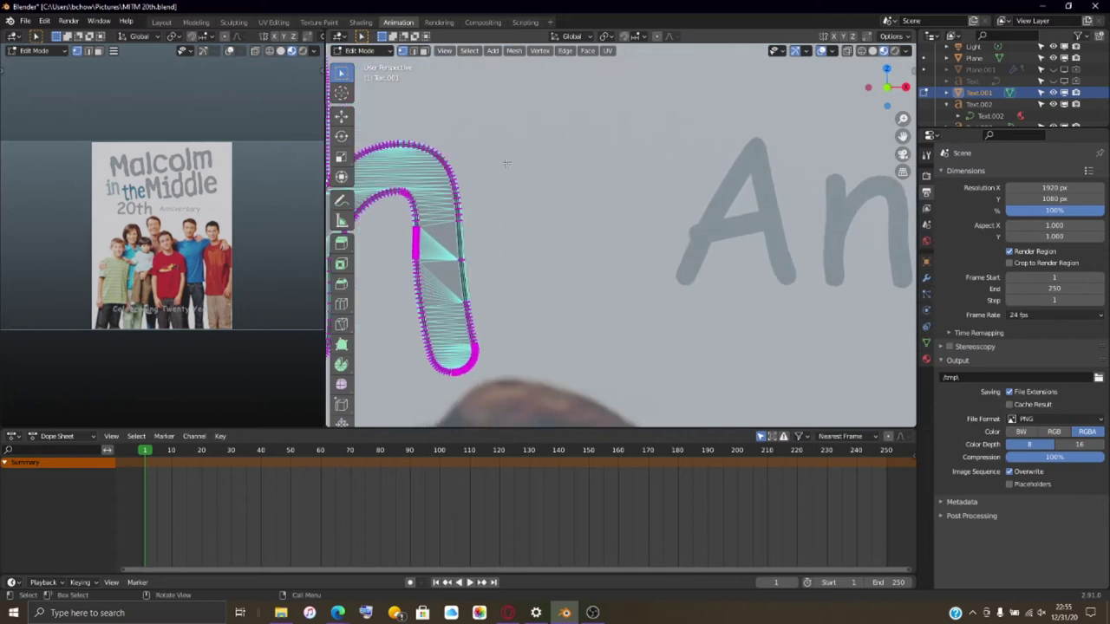
pyautogui.scroll(-3, 501, 155)
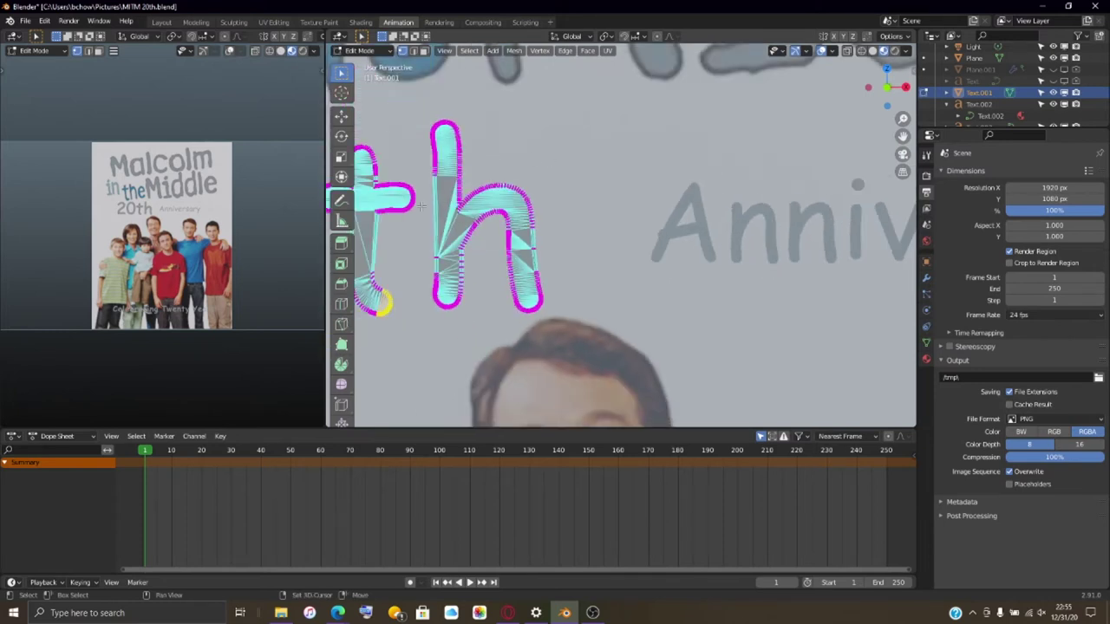
pyautogui.scroll(1, 536, 198)
pyautogui.scroll(-2, 535, 198)
pyautogui.scroll(3, 610, 232)
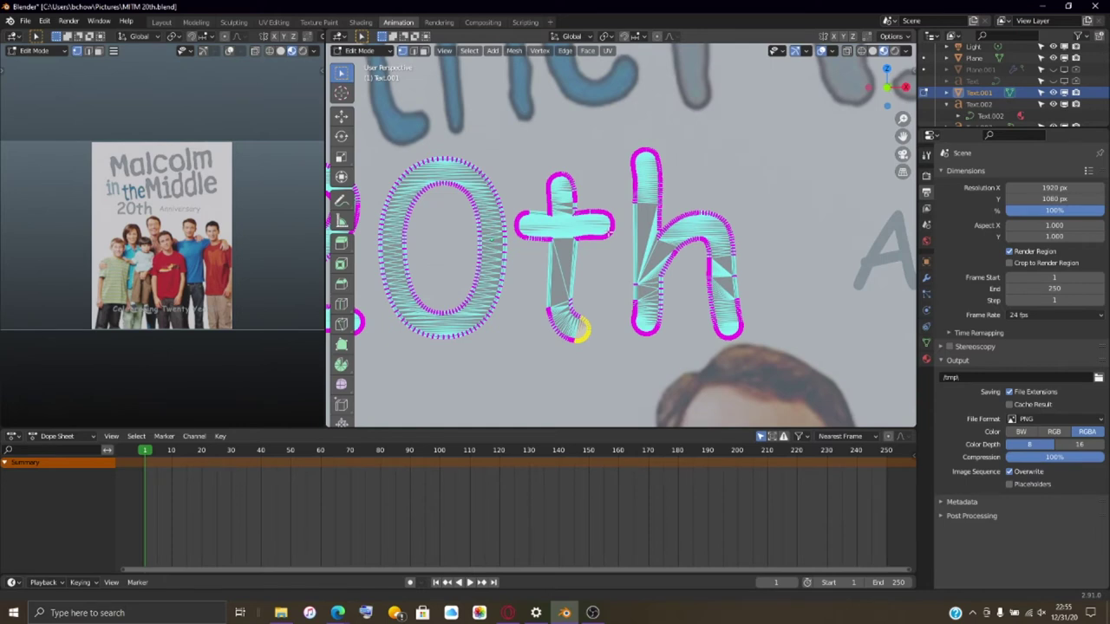
pyautogui.scroll(-1, 609, 232)
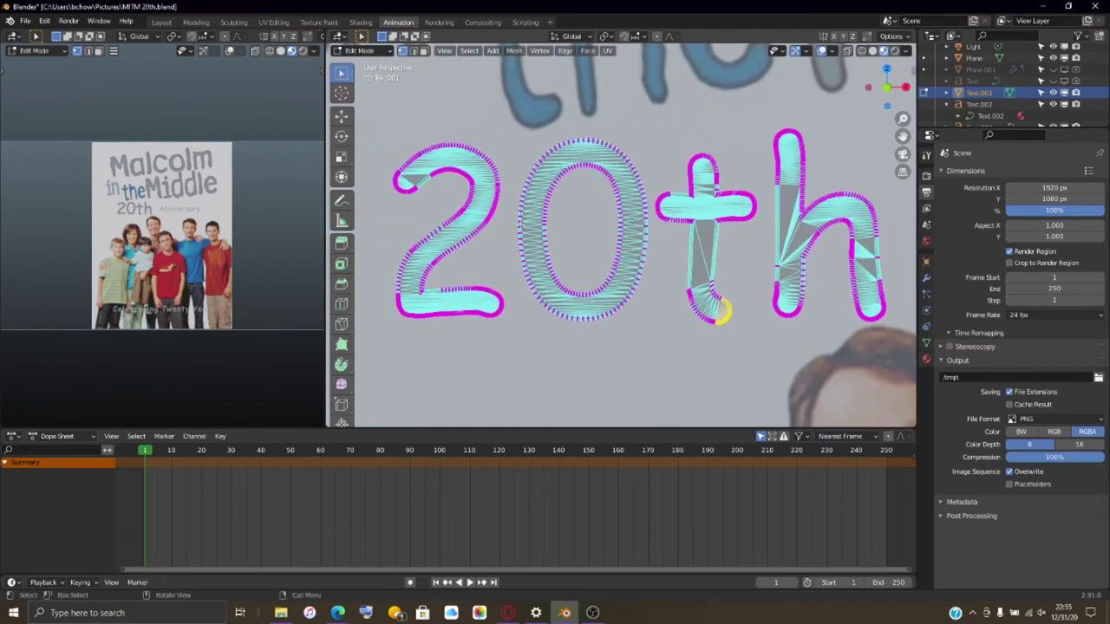
pyautogui.scroll(4, 481, 236)
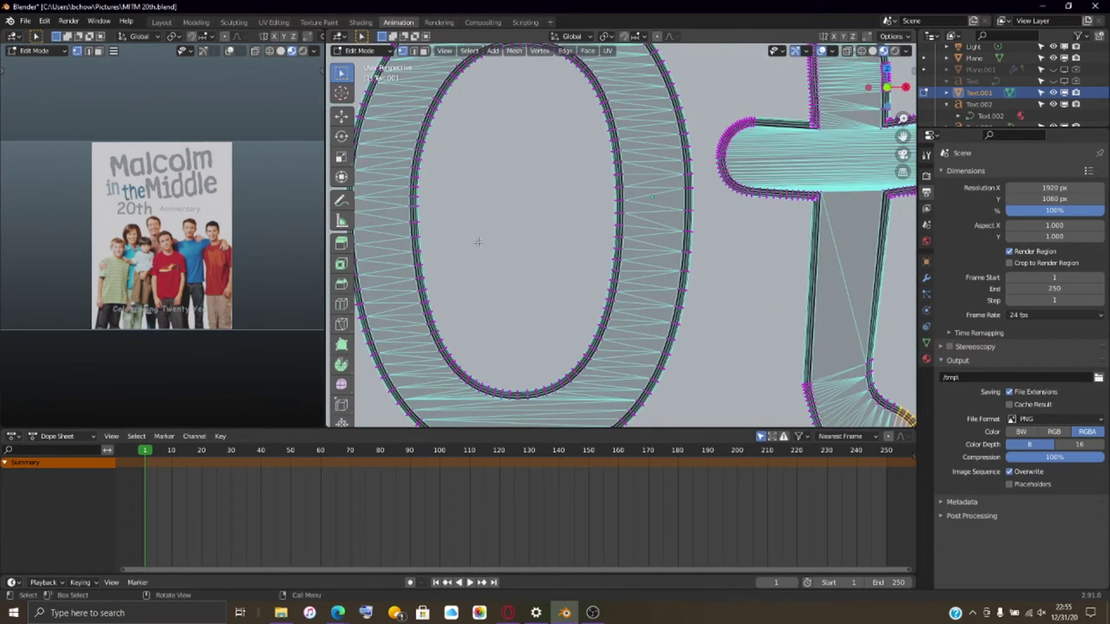
pyautogui.scroll(-1, 669, 190)
pyautogui.scroll(1, 669, 191)
pyautogui.keyDown('ctrl'); pyautogui.scroll(-4, 669, 191); pyautogui.keyUp('ctrl')
pyautogui.scroll(-3, 800, 301)
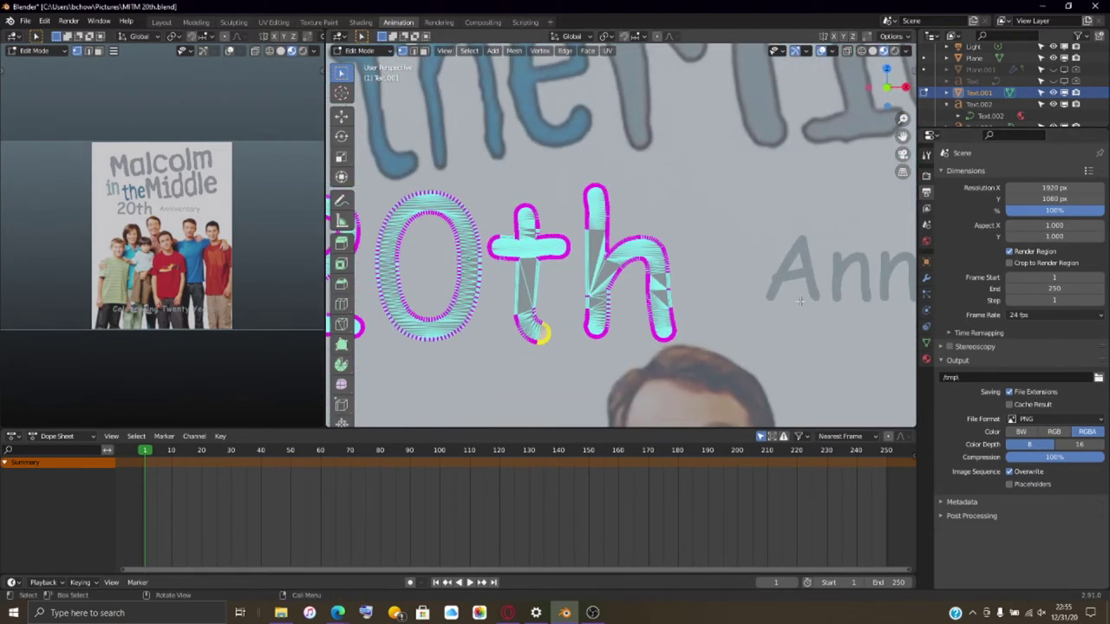
pyautogui.scroll(3, 885, 253)
pyautogui.keyDown('ctrl'); pyautogui.scroll(-6, 694, 242); pyautogui.keyUp('ctrl')
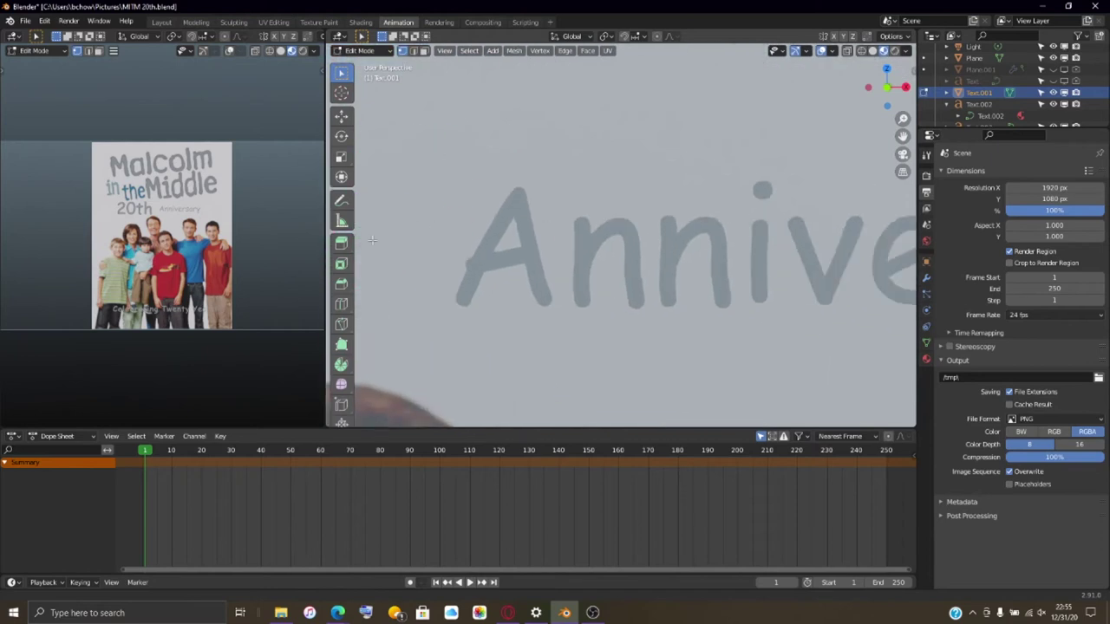
pyautogui.scroll(-2, 536, 234)
pyautogui.press('Tab')
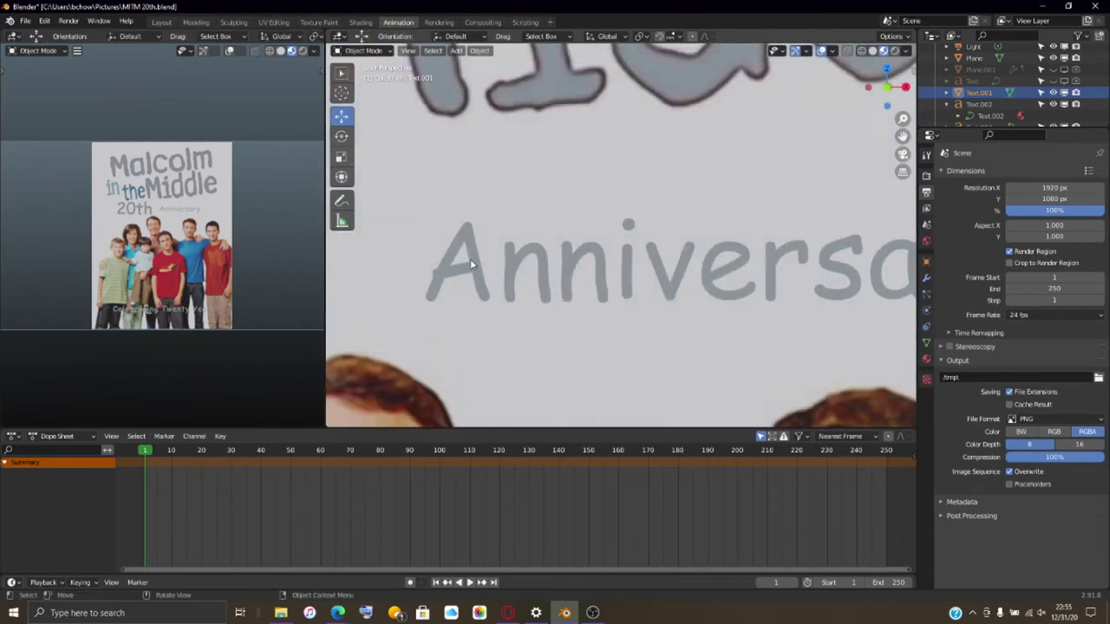
# - Scale up the "Anniversary" text and move it away from "20th" to leave a gap between them
pyautogui.click(472, 262)
pyautogui.scroll(-3, 480, 256)
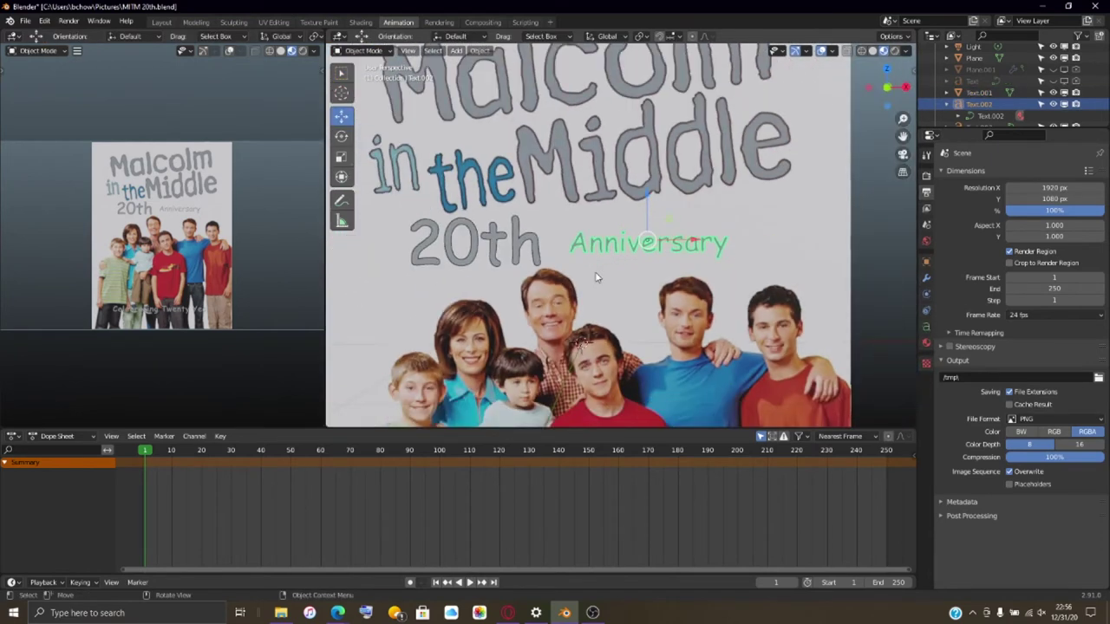
pyautogui.scroll(1, 643, 299)
pyautogui.press('s')
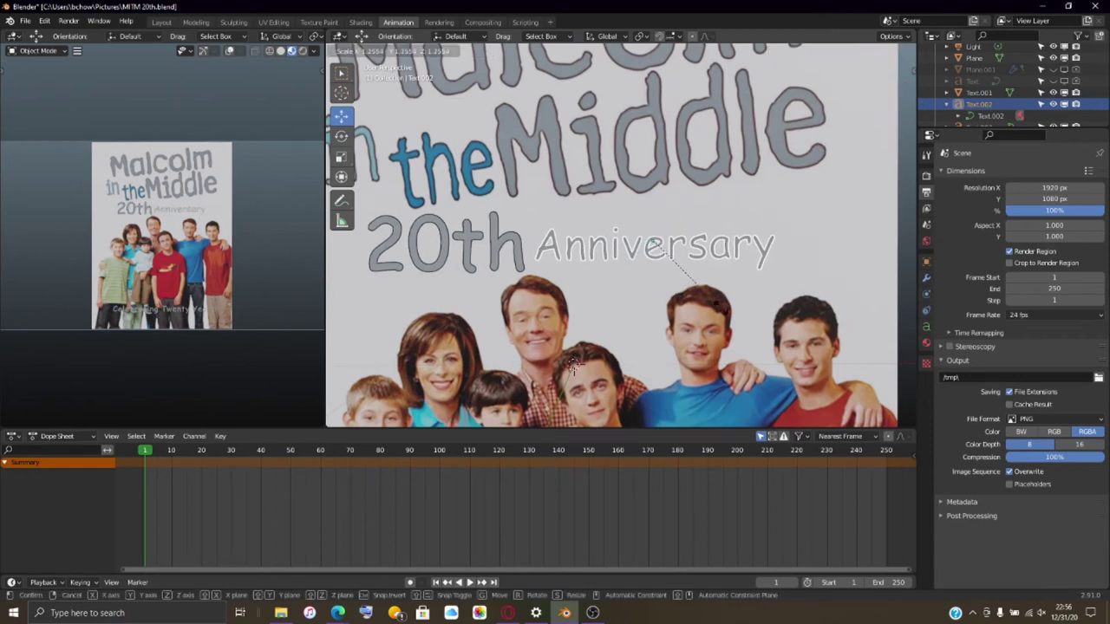
pyautogui.click(714, 252)
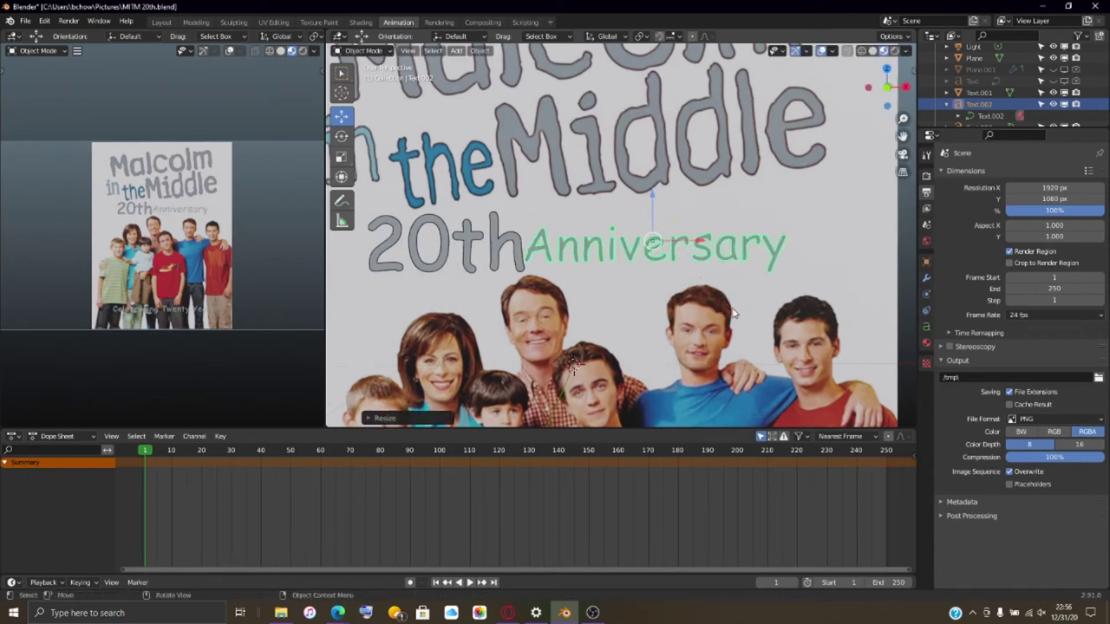
pyautogui.press('g')
pyautogui.click(738, 253)
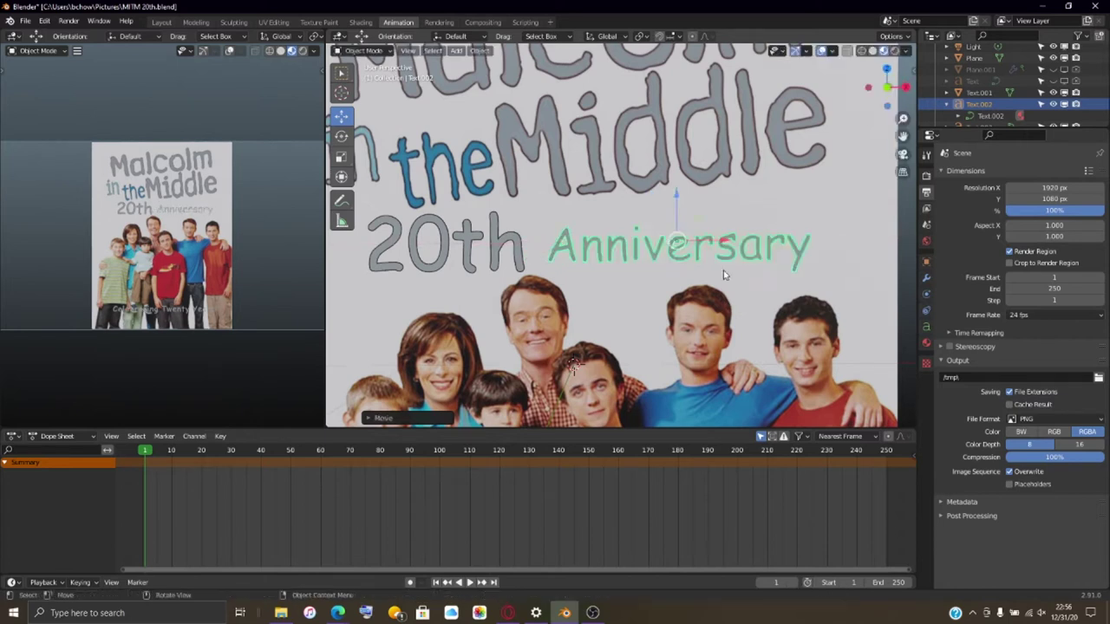
# - Enlarge the "Anniversary" text a little more and shift it along the X axis clear of "20th"
pyautogui.press('s')
pyautogui.click(730, 248)
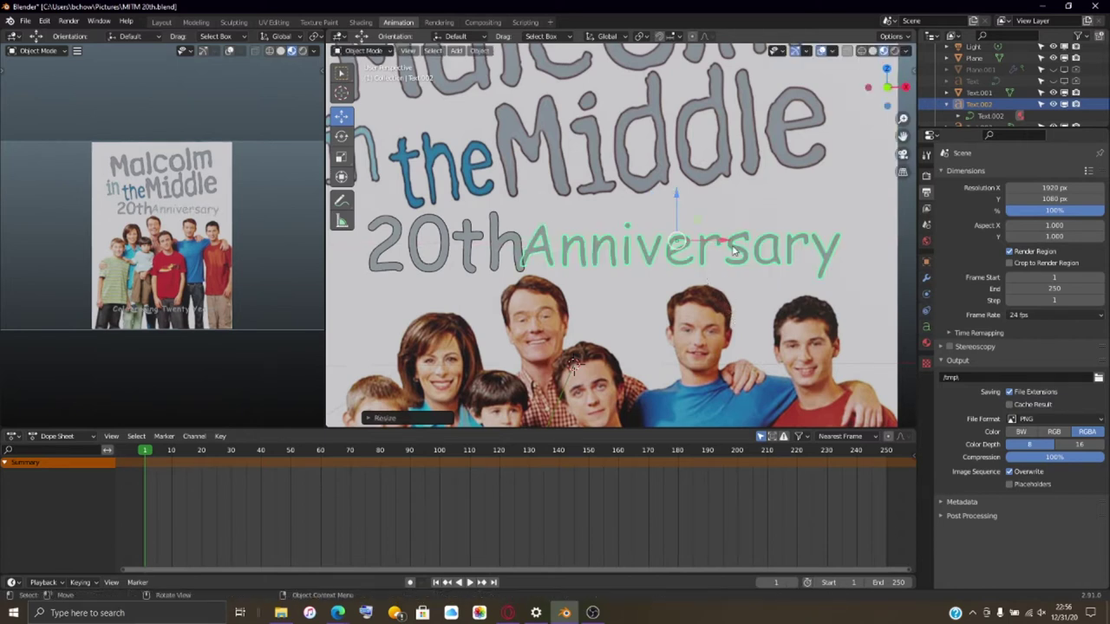
pyautogui.press('g')
pyautogui.press('x')
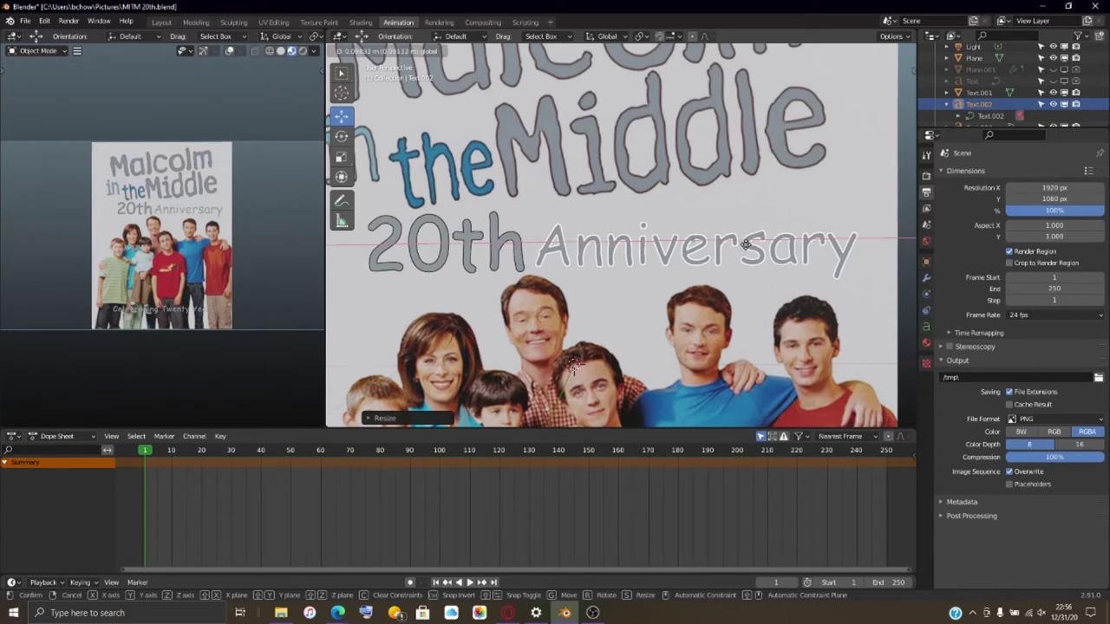
pyautogui.click(736, 268)
# - Set the scene's render engine to Cycles
pyautogui.scroll(4, 737, 268)
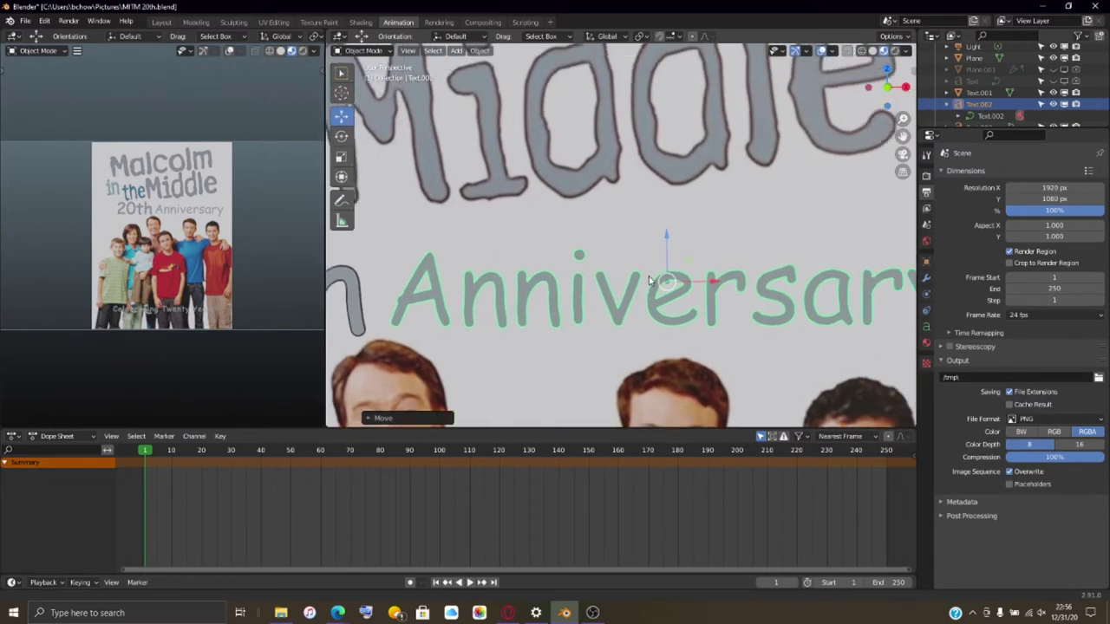
pyautogui.scroll(-1, 649, 280)
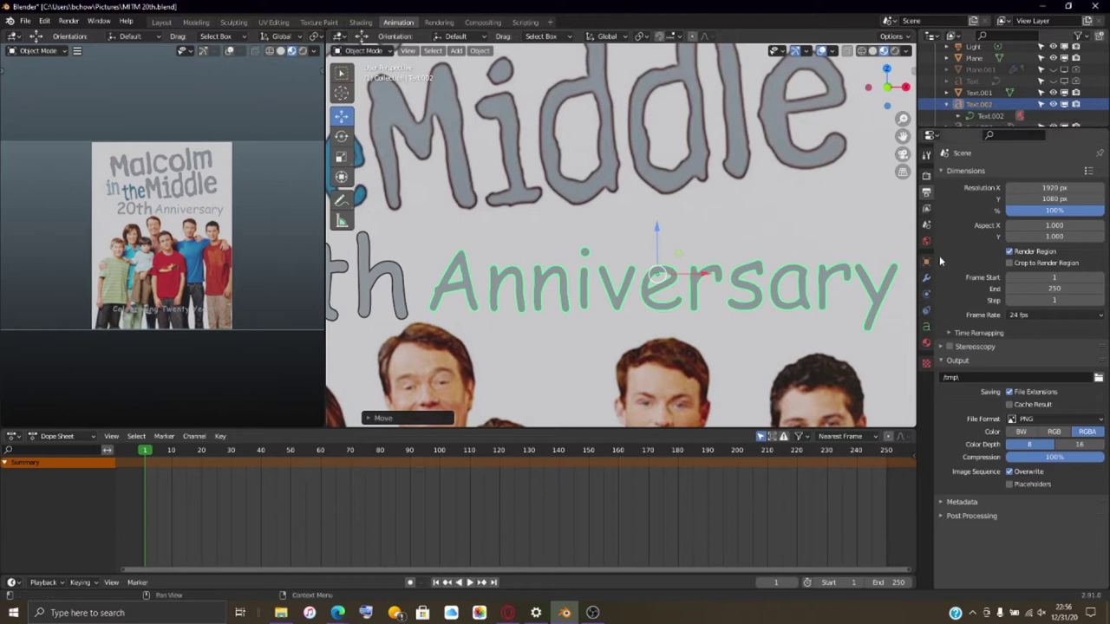
pyautogui.click(926, 176)
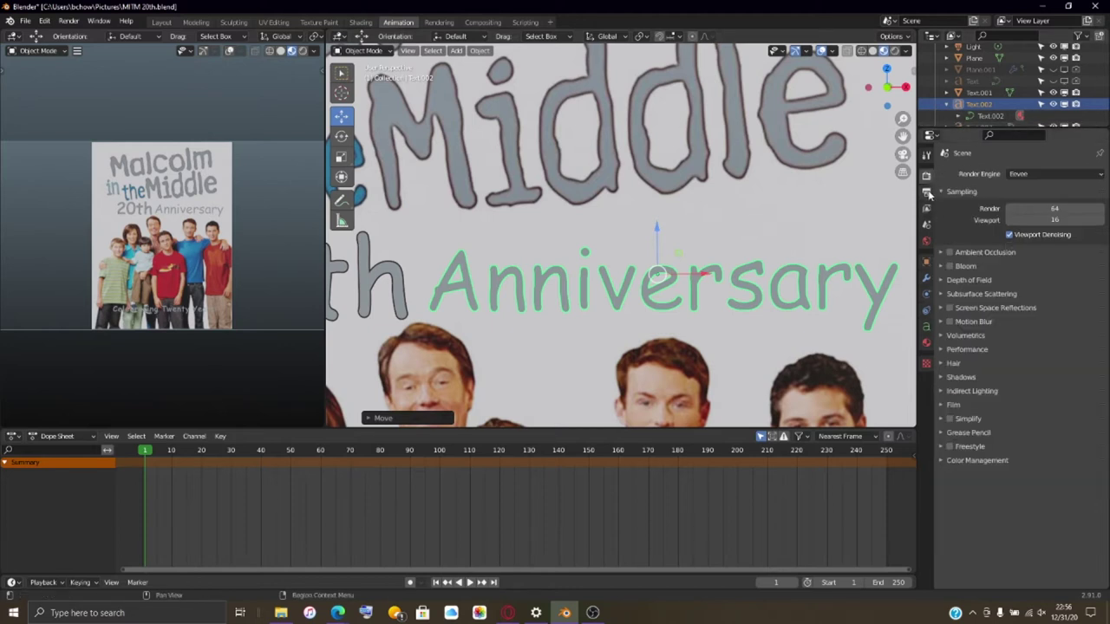
pyautogui.click(1039, 172)
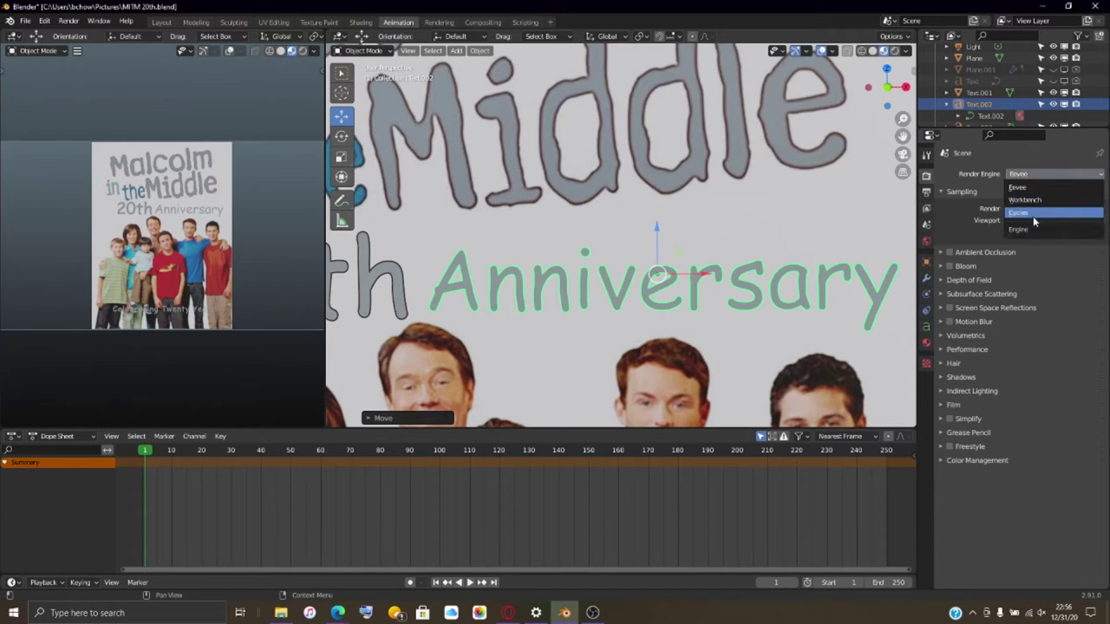
pyautogui.click(1033, 213)
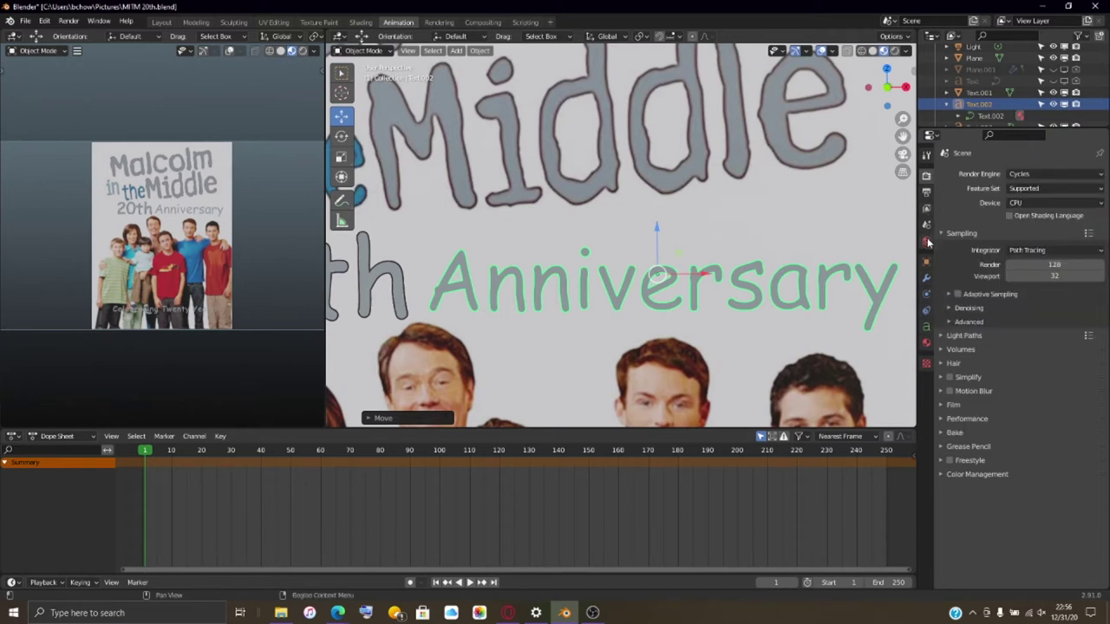
# - Show the "Anniversary" text's material settings, convert the text to a mesh and enter Edit Mode on it
pyautogui.click(926, 343)
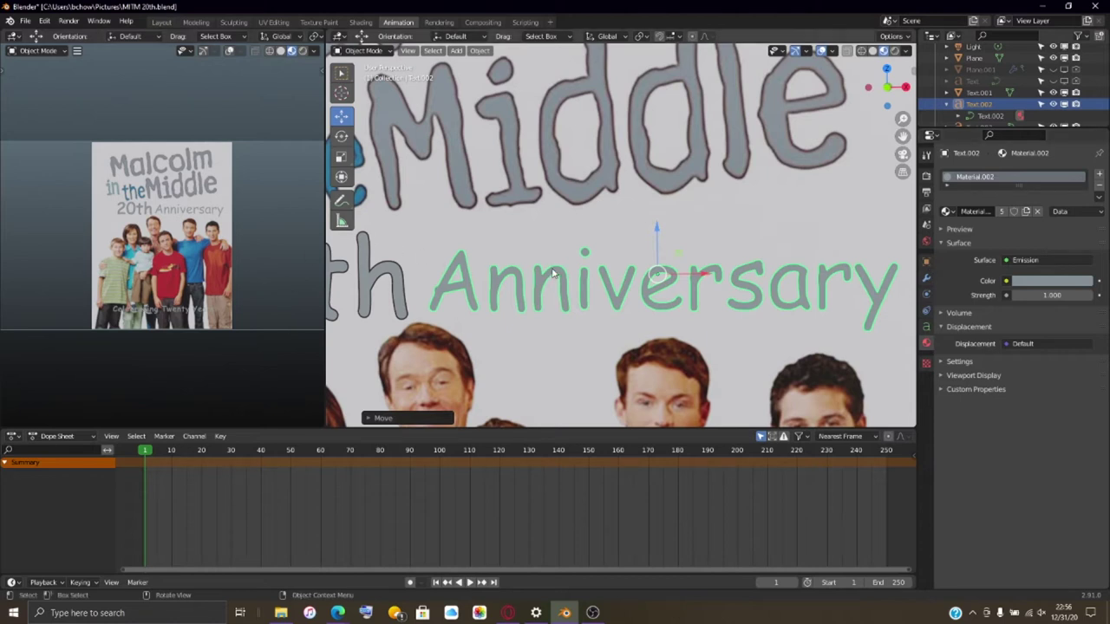
pyautogui.click(487, 54)
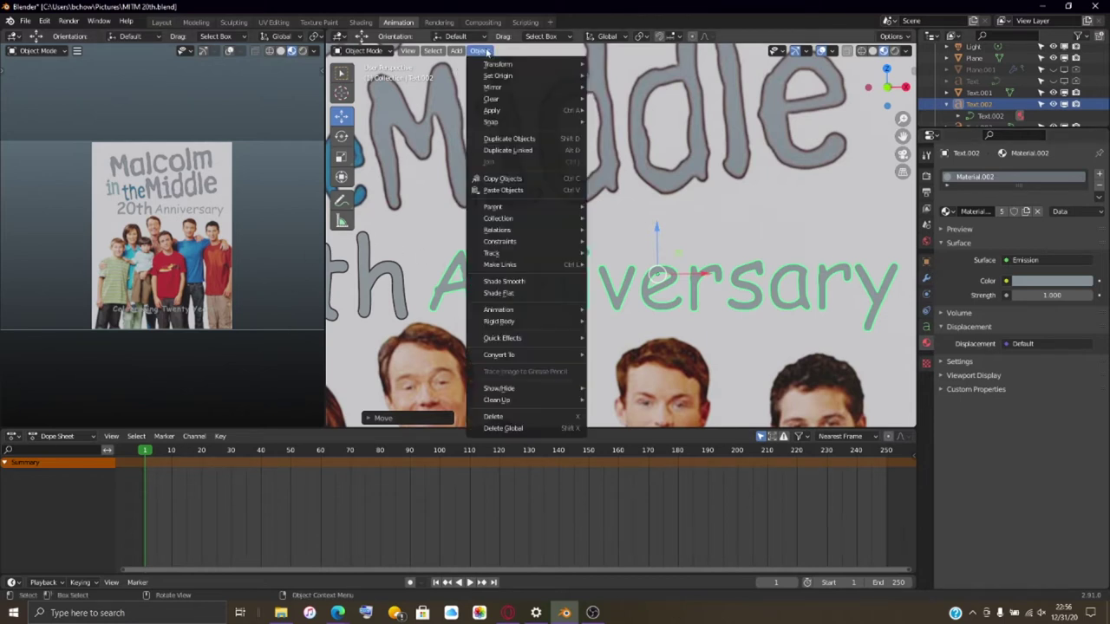
pyautogui.moveTo(538, 358)
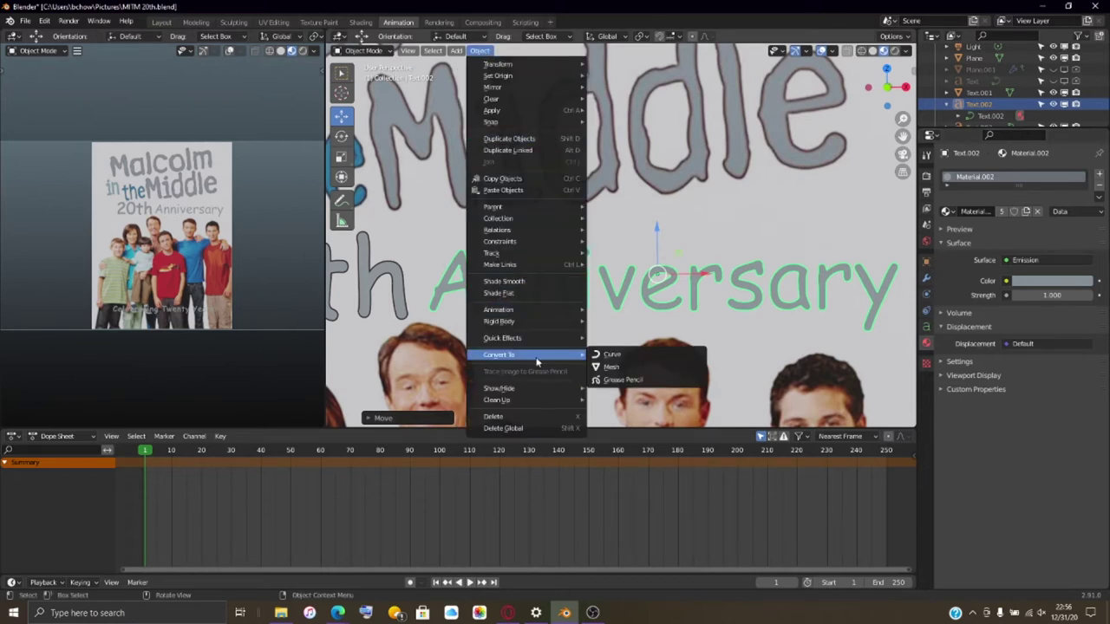
pyautogui.click(628, 368)
pyautogui.press('Tab')
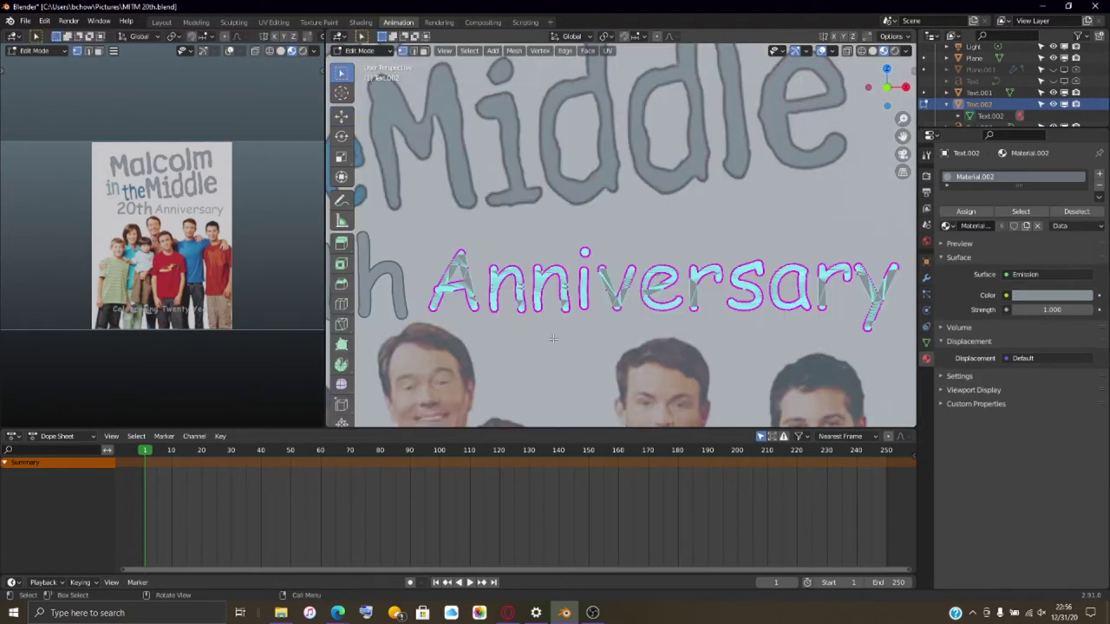
pyautogui.scroll(4, 539, 326)
pyautogui.scroll(-4, 539, 327)
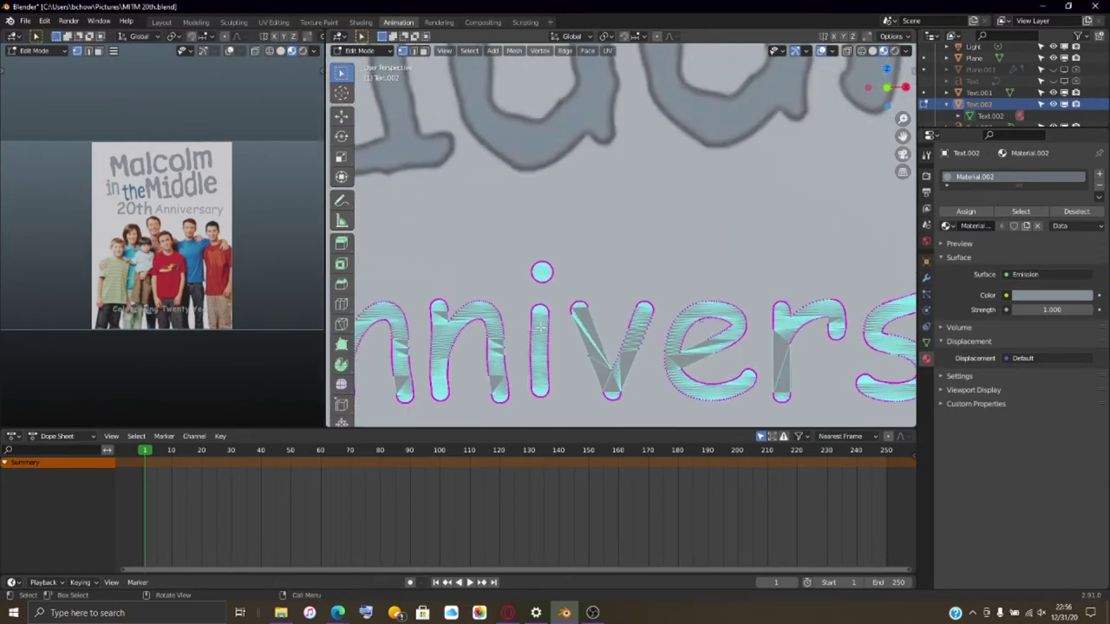
# - Leave Edit Mode and undo the mesh conversion of "Anniversary", keeping it as a text object in Object Mode
pyautogui.press('Tab')
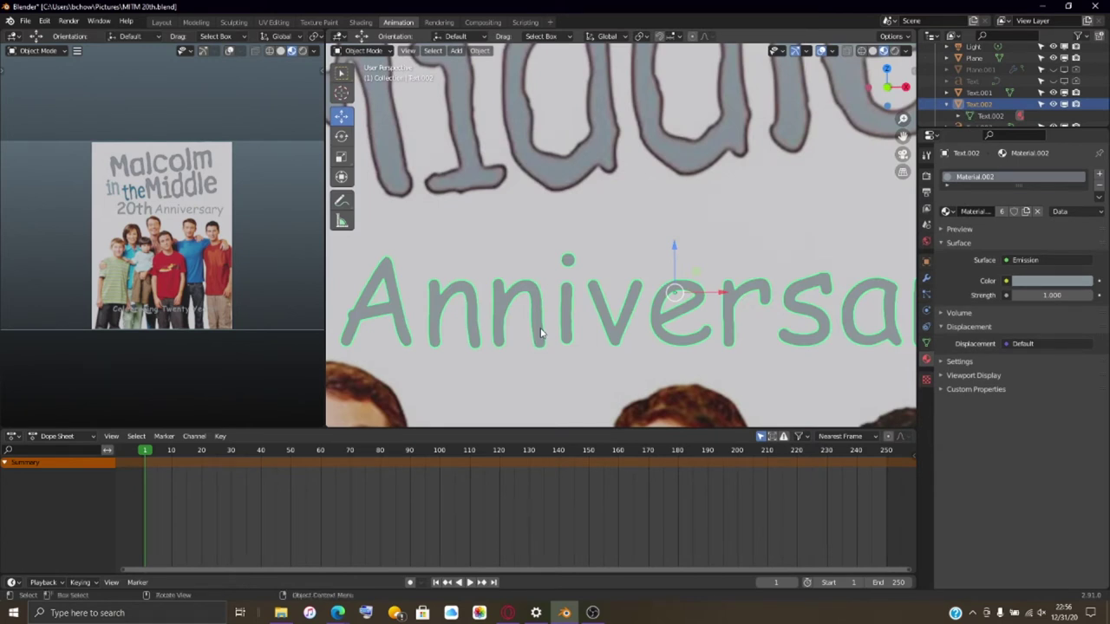
pyautogui.hotkey('ctrl', 'z')
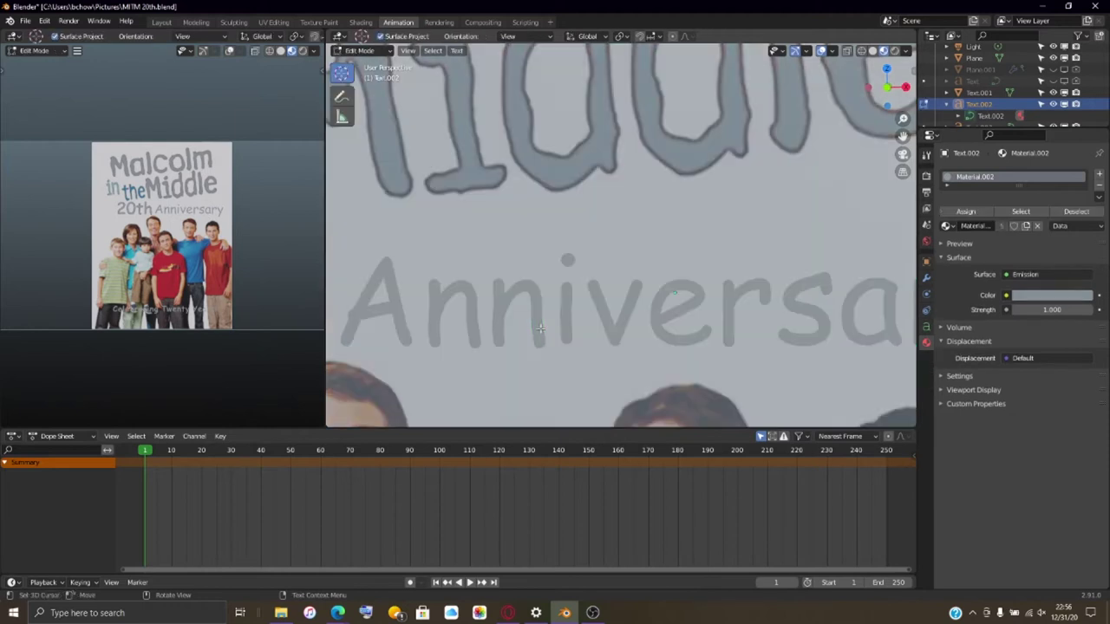
pyautogui.scroll(-3, 598, 299)
pyautogui.scroll(4, 598, 299)
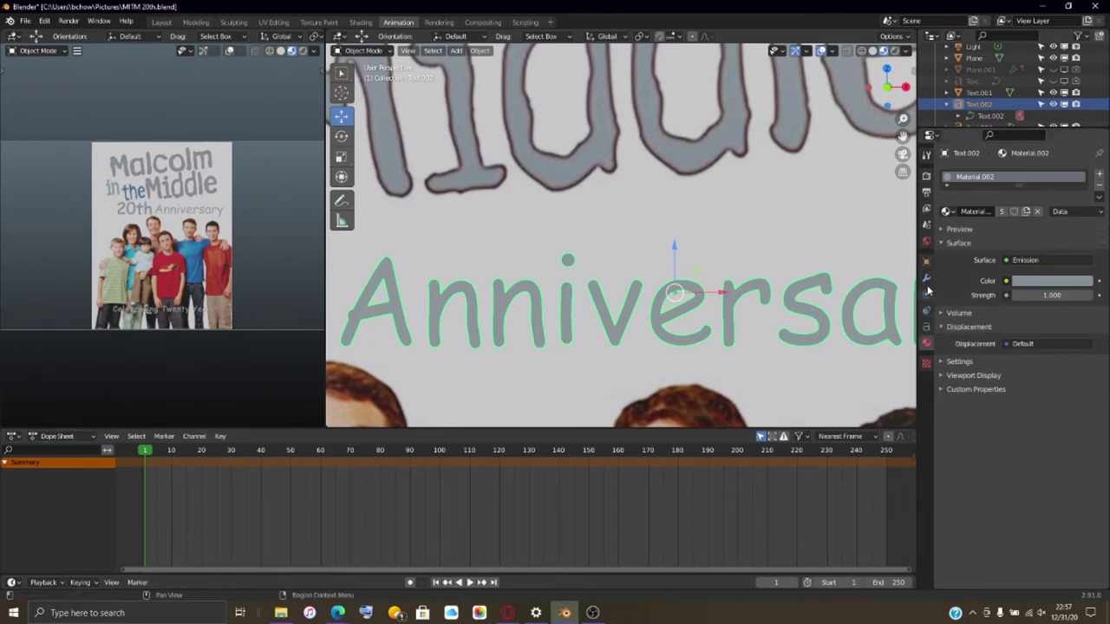
# - Show the Font and Geometry settings in the "Anniversary" text's data properties
pyautogui.click(926, 326)
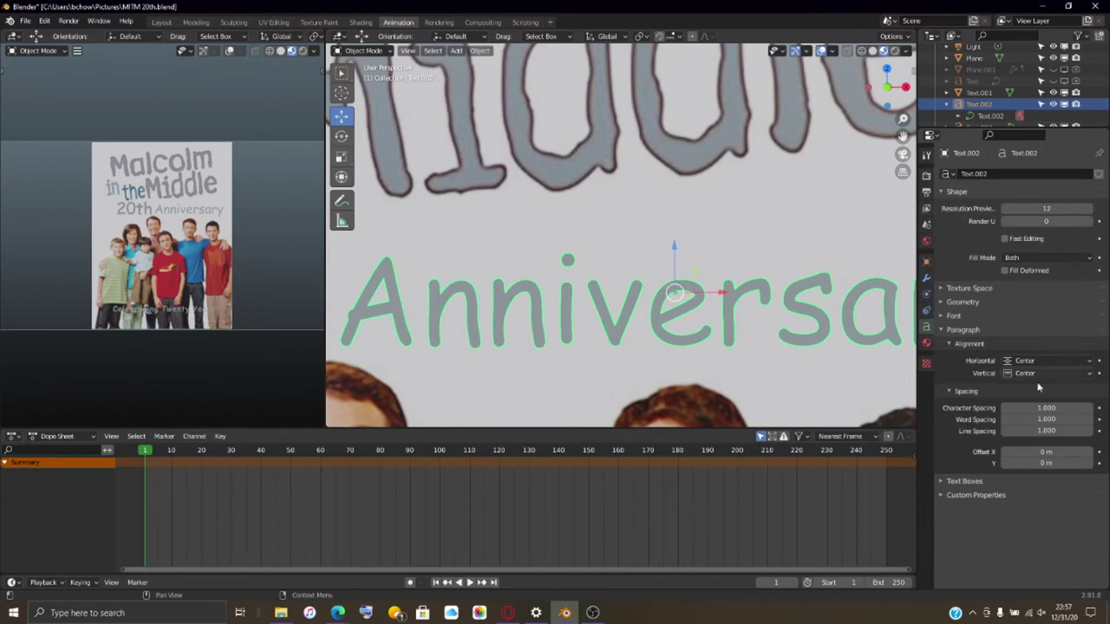
pyautogui.click(964, 331)
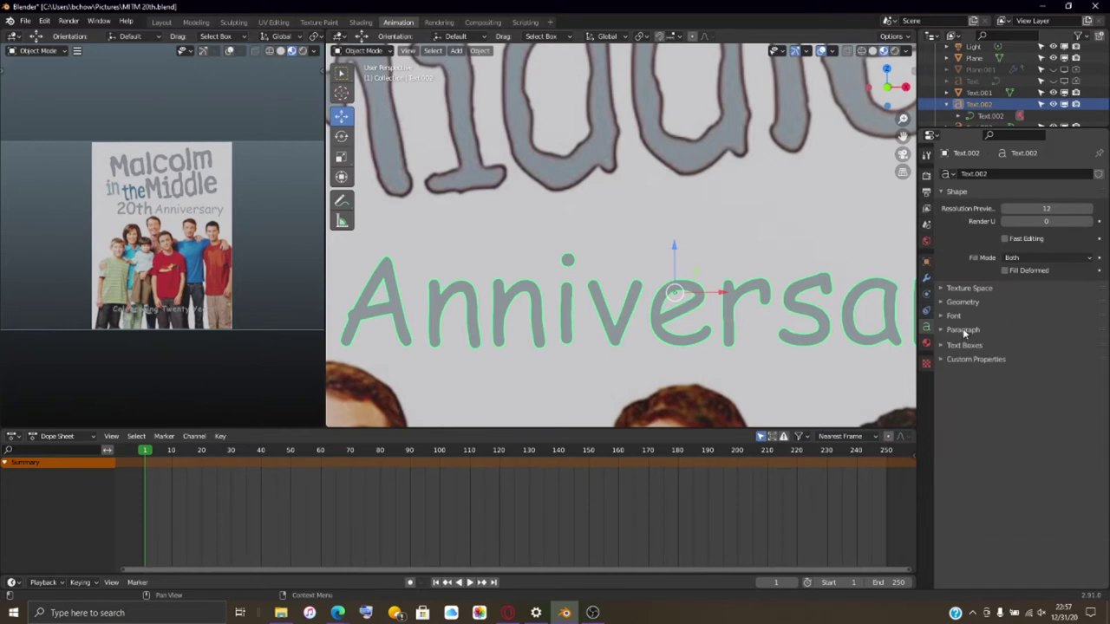
pyautogui.click(963, 330)
pyautogui.click(951, 316)
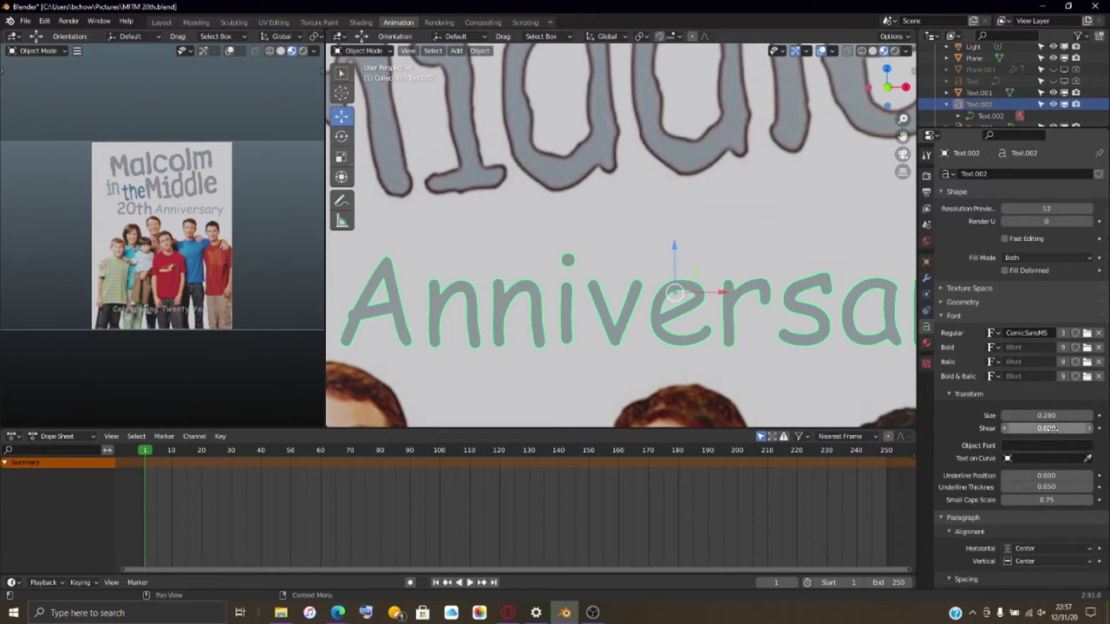
pyautogui.moveTo(1045, 428)
pyautogui.mouseDown()
pyautogui.moveTo(1074, 428)
pyautogui.moveTo(1027, 428)
pyautogui.moveTo(1048, 440)
pyautogui.mouseUp()
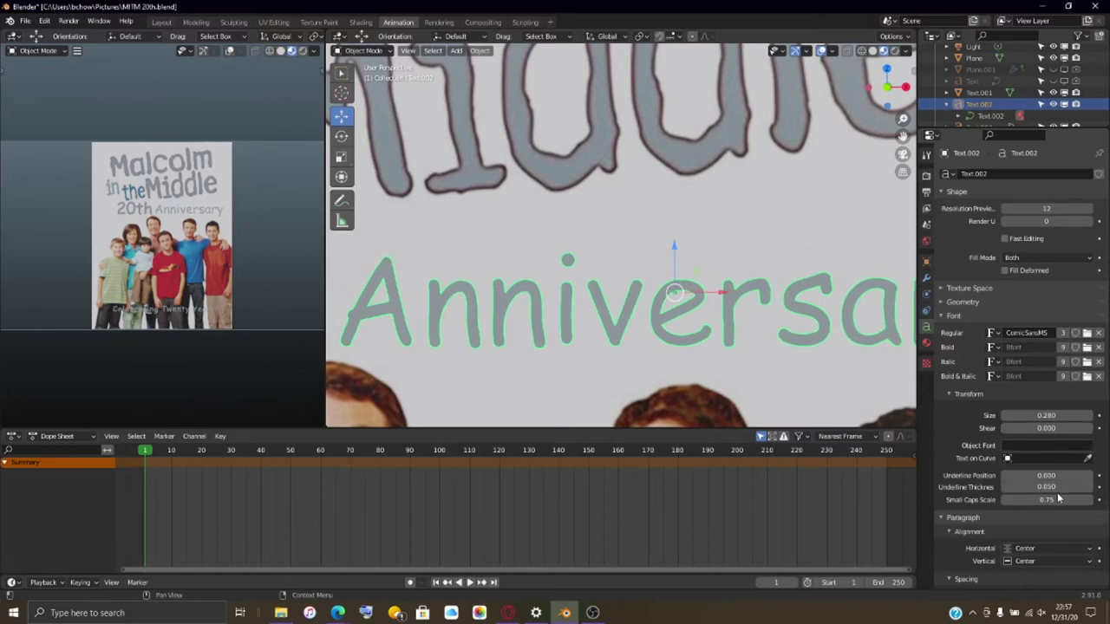
pyautogui.click(972, 303)
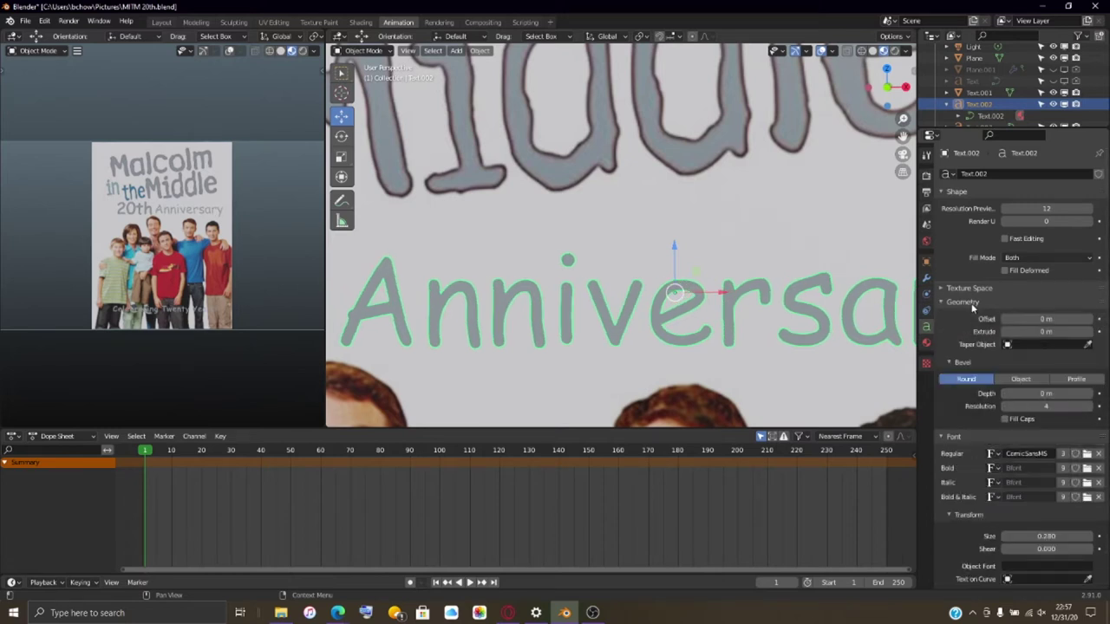
# - Try out the text's offset and a bevel depth of 0.01 m, returning both values to 0 m
pyautogui.moveTo(1045, 319)
pyautogui.mouseDown()
pyautogui.moveTo(1018, 319)
pyautogui.moveTo(1045, 319)
pyautogui.mouseUp()
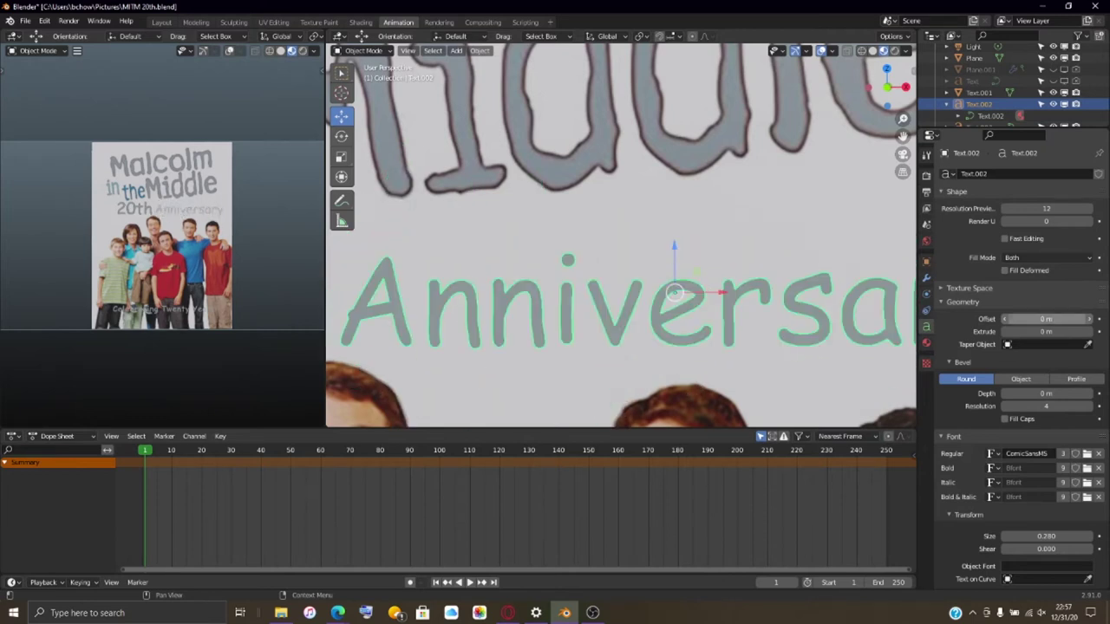
pyautogui.click(955, 343)
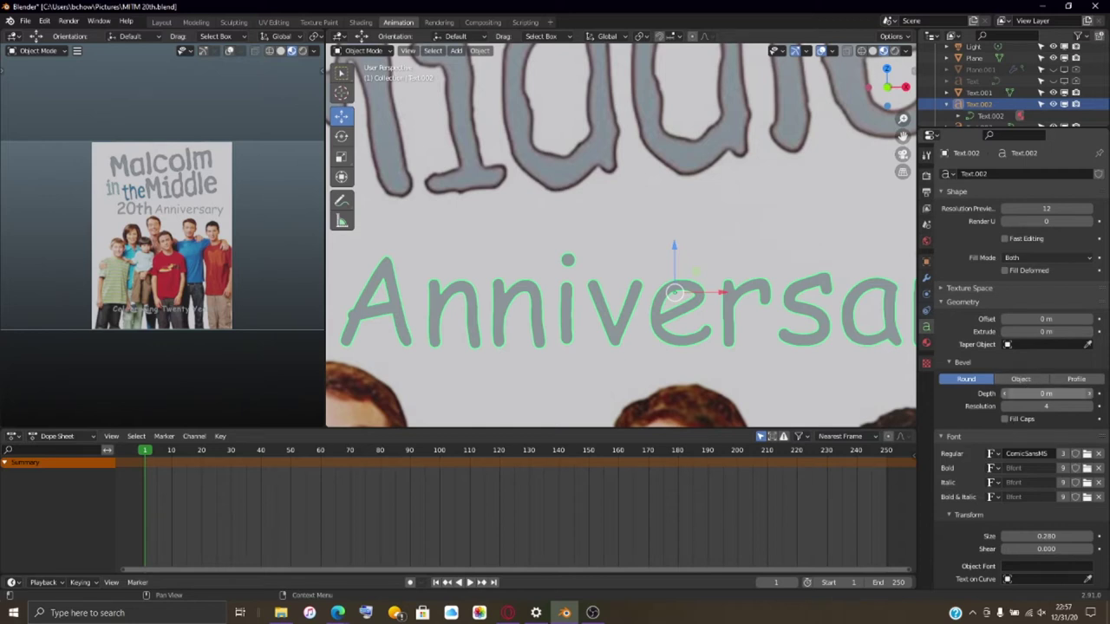
pyautogui.moveTo(1006, 393); pyautogui.dragTo(1069, 393)
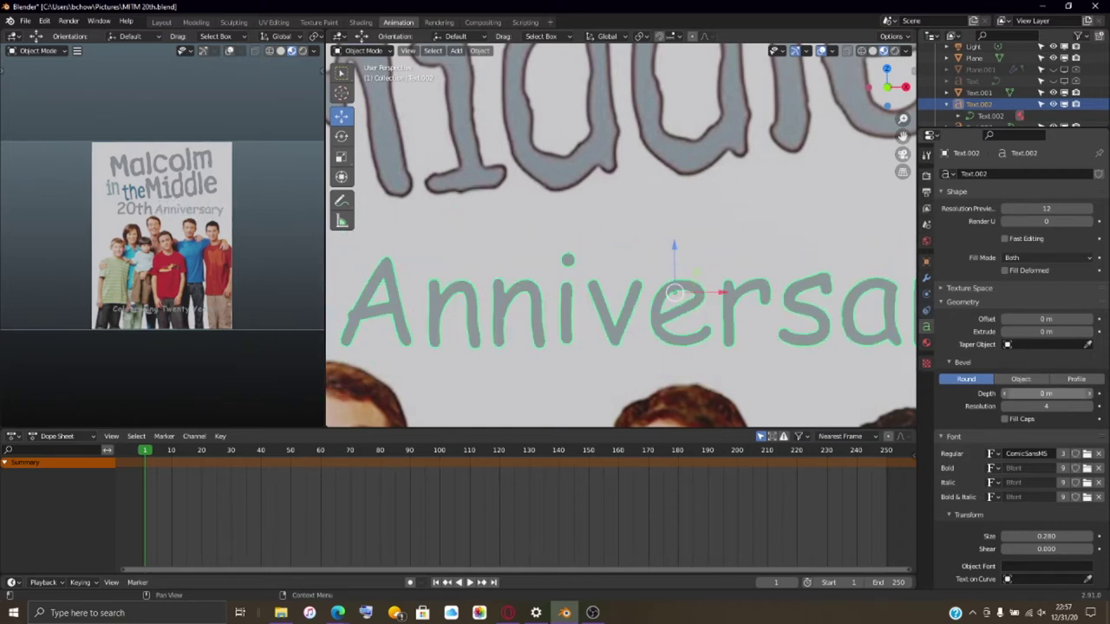
pyautogui.click(1089, 394)
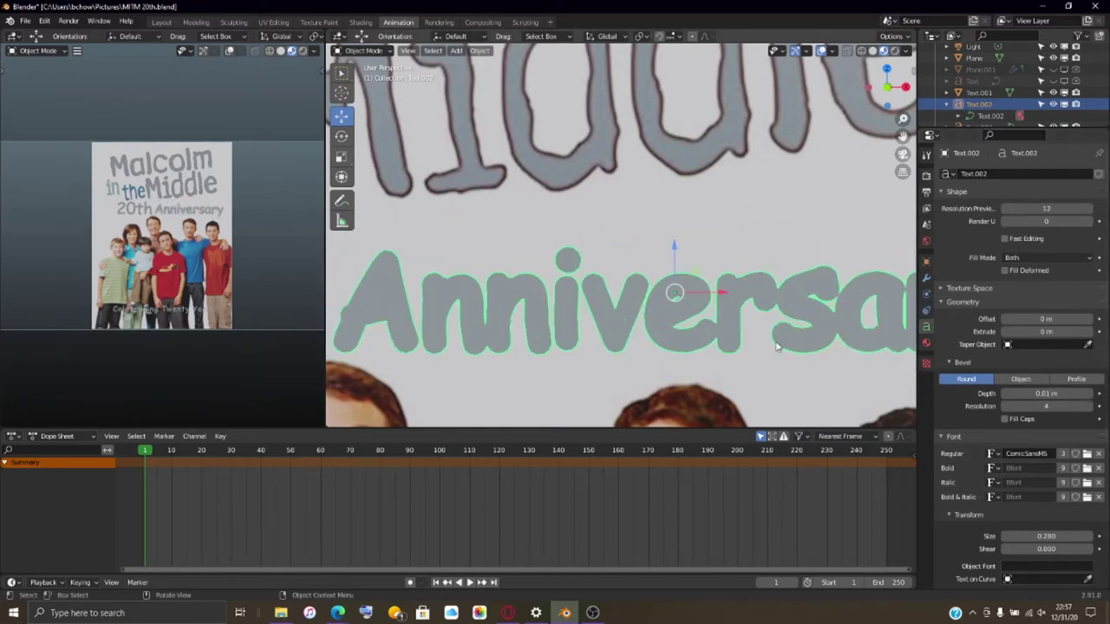
pyautogui.scroll(4, 663, 364)
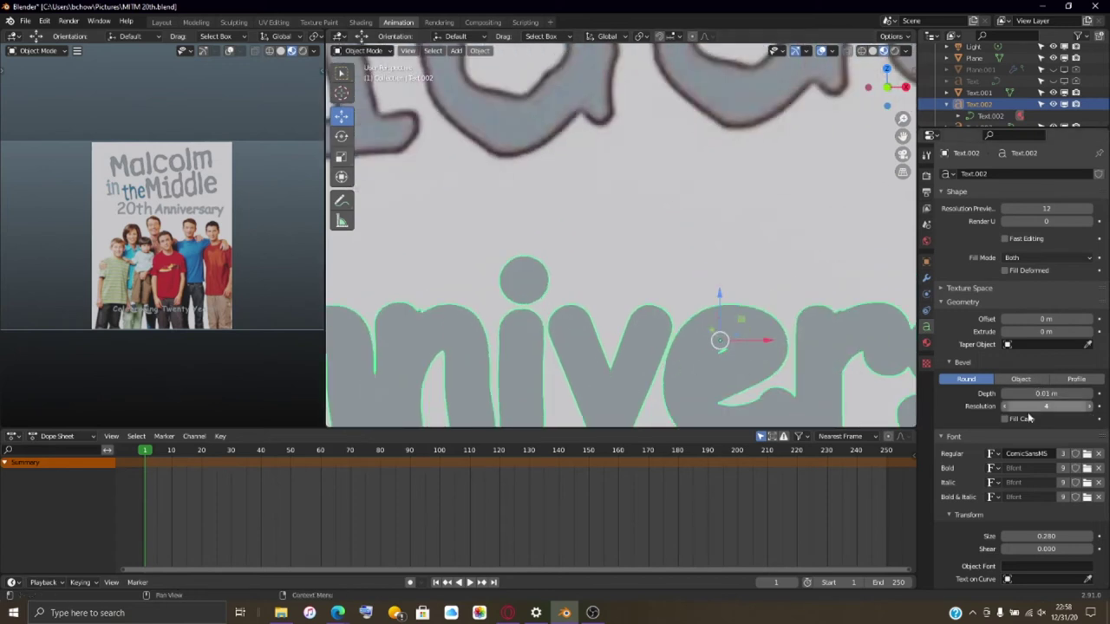
pyautogui.click(1007, 394)
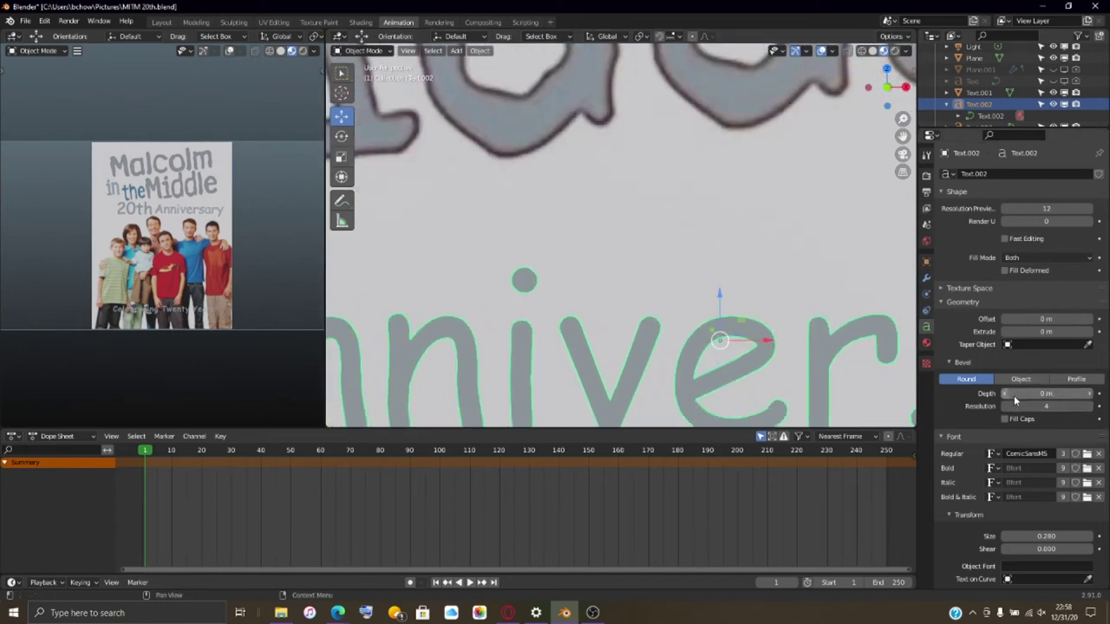
pyautogui.click(1095, 395)
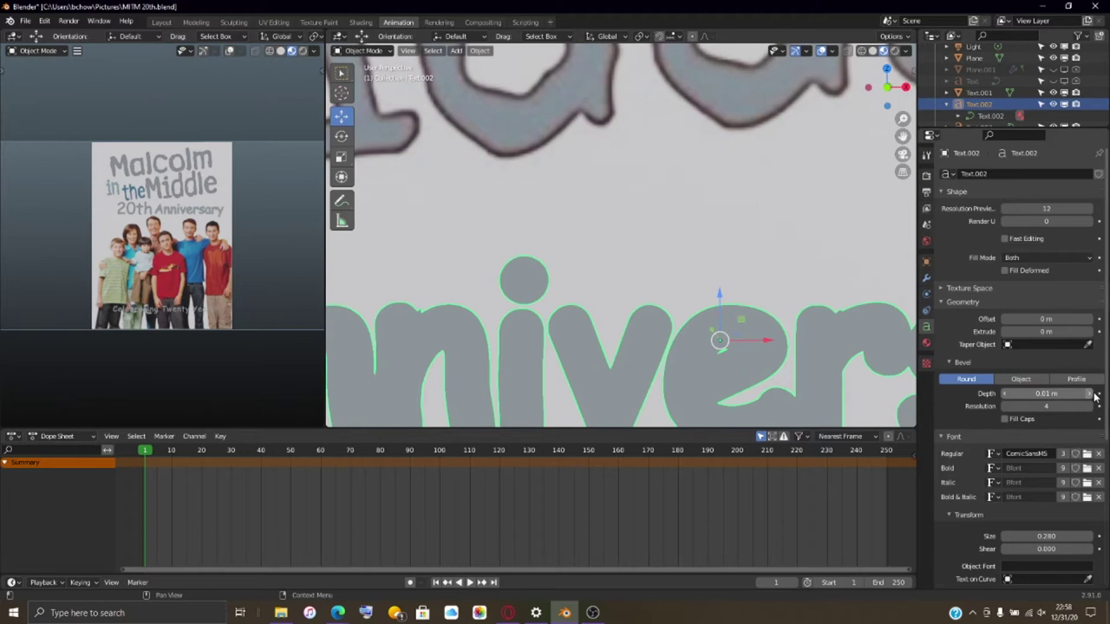
pyautogui.click(1005, 394)
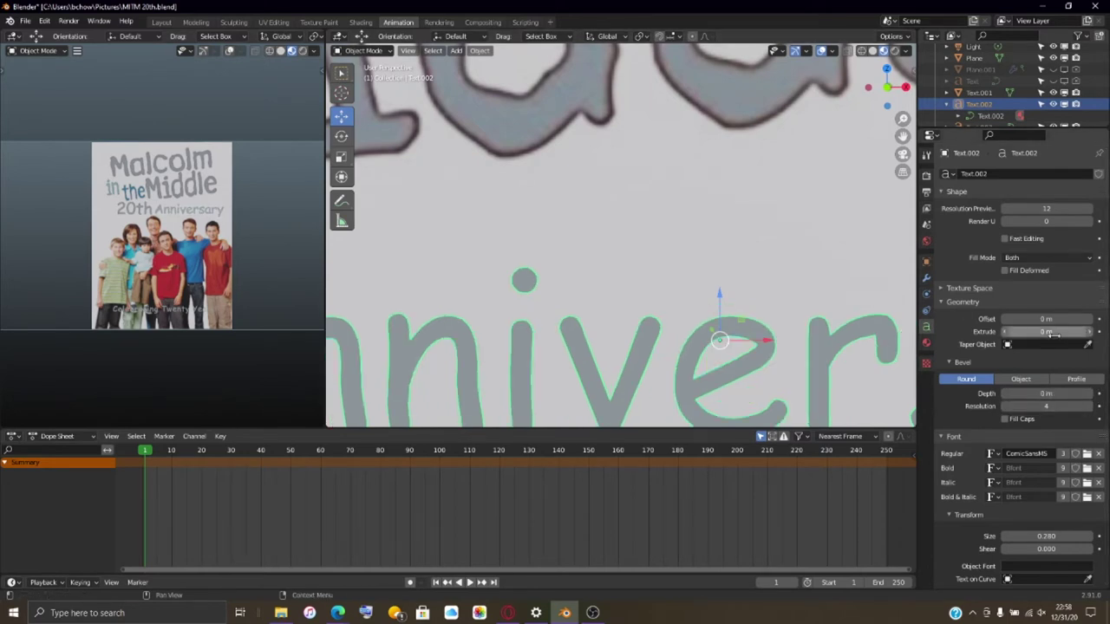
# - Thicken the "Anniversary" letters with a round bevel of 0.01 m depth and a bevel resolution of 0
pyautogui.click(1006, 405)
pyautogui.click(1007, 406)
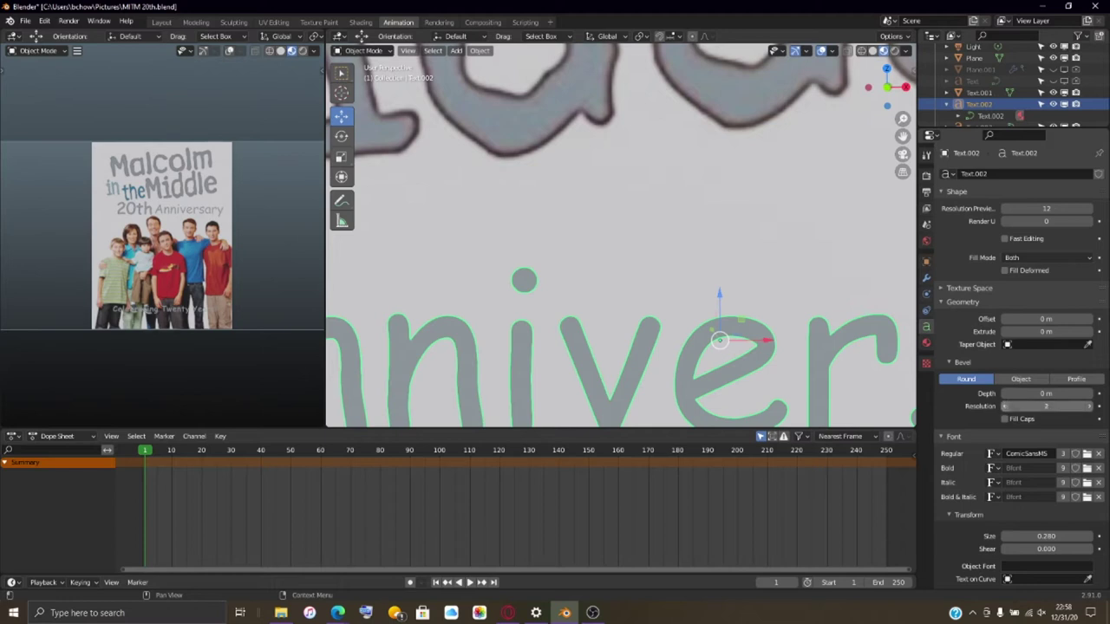
pyautogui.click(1007, 406)
pyautogui.click(1089, 394)
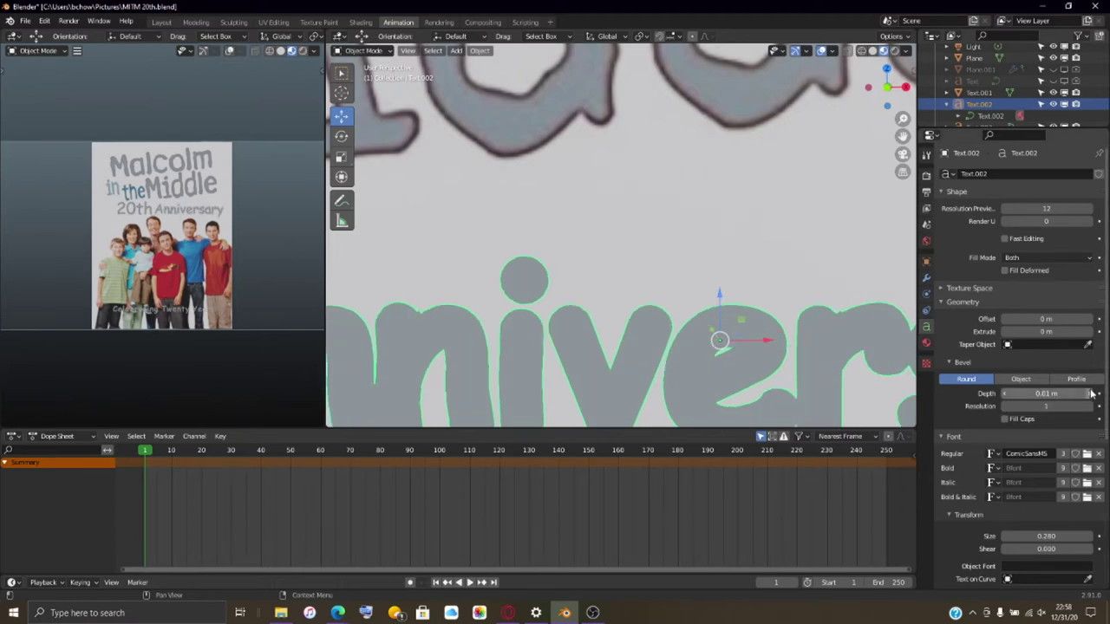
pyautogui.click(1004, 406)
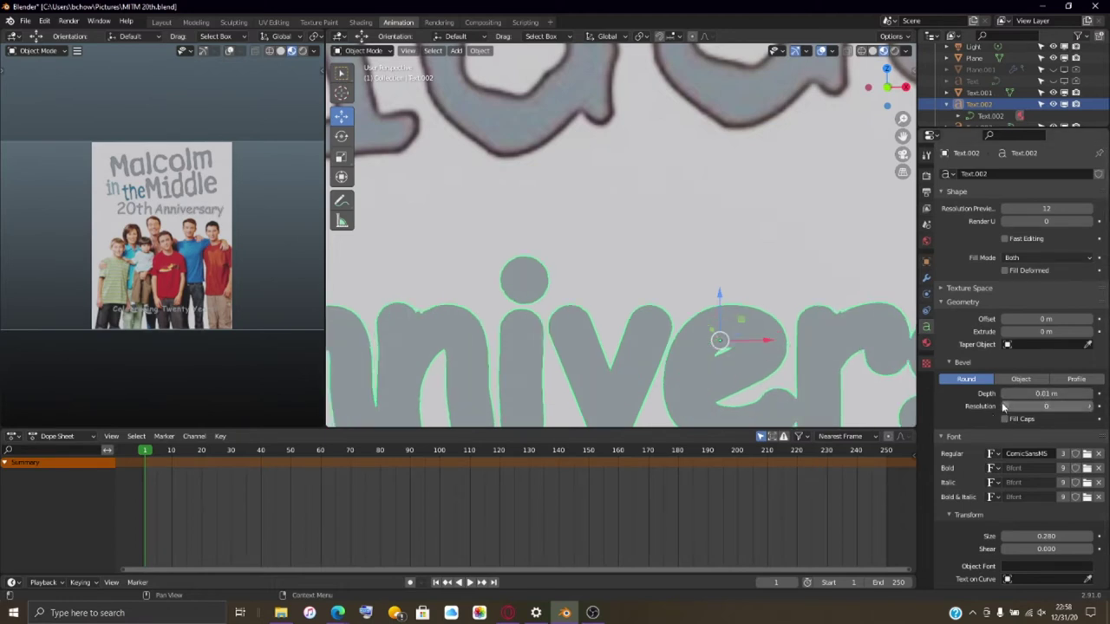
# - Scale the beveled "Anniversary" text down along the Y axis to flatten it against the poster
pyautogui.scroll(-3, 736, 321)
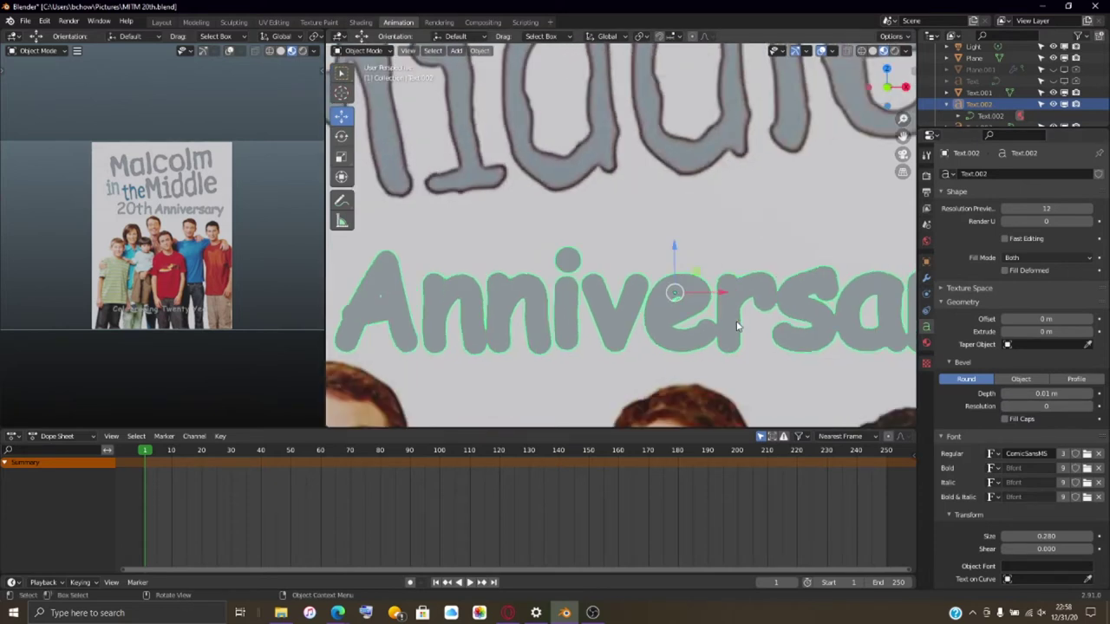
pyautogui.scroll(-2, 737, 325)
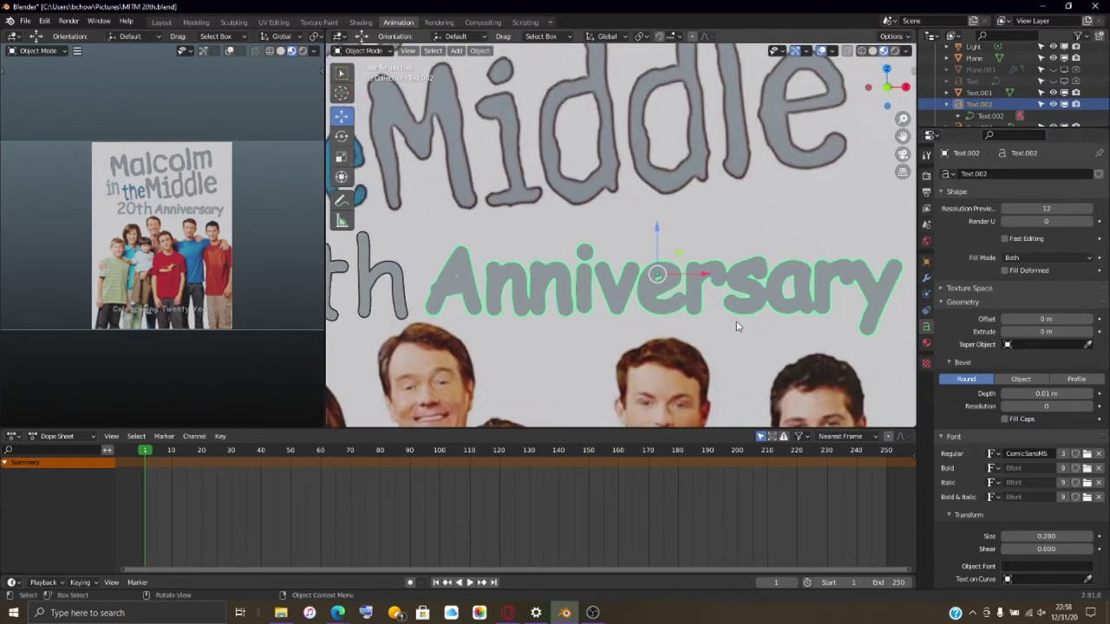
pyautogui.scroll(4, 735, 326)
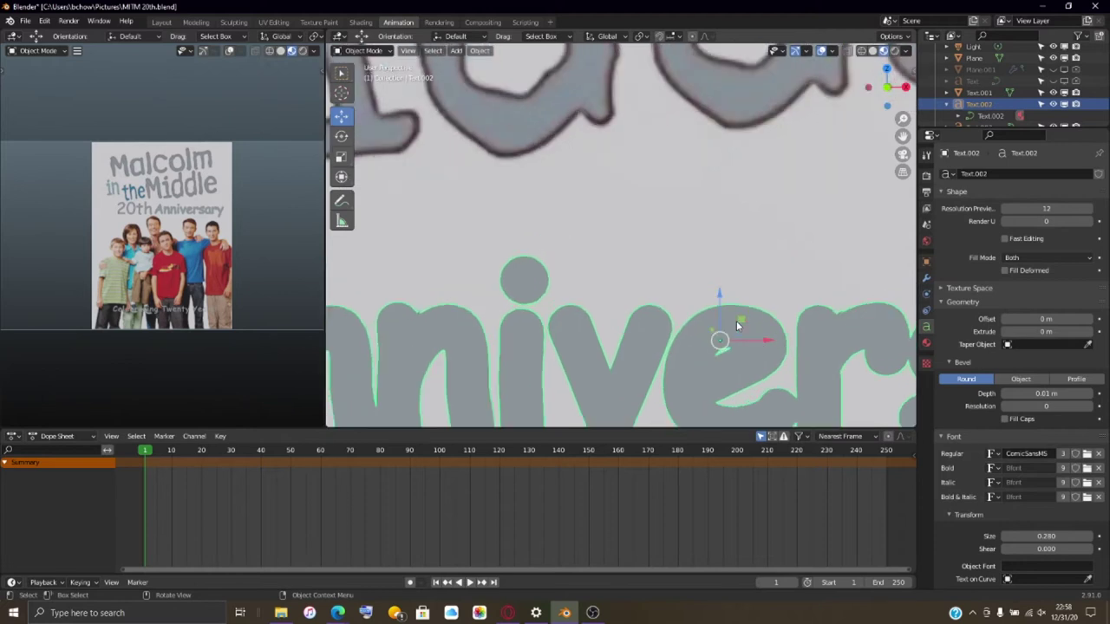
pyautogui.scroll(-4, 736, 322)
pyautogui.scroll(5, 736, 322)
pyautogui.scroll(-3, 740, 321)
pyautogui.moveTo(730, 324); pyautogui.dragTo(620, 364, button='middle')
pyautogui.moveTo(565, 361); pyautogui.dragTo(387, 182, button='middle')
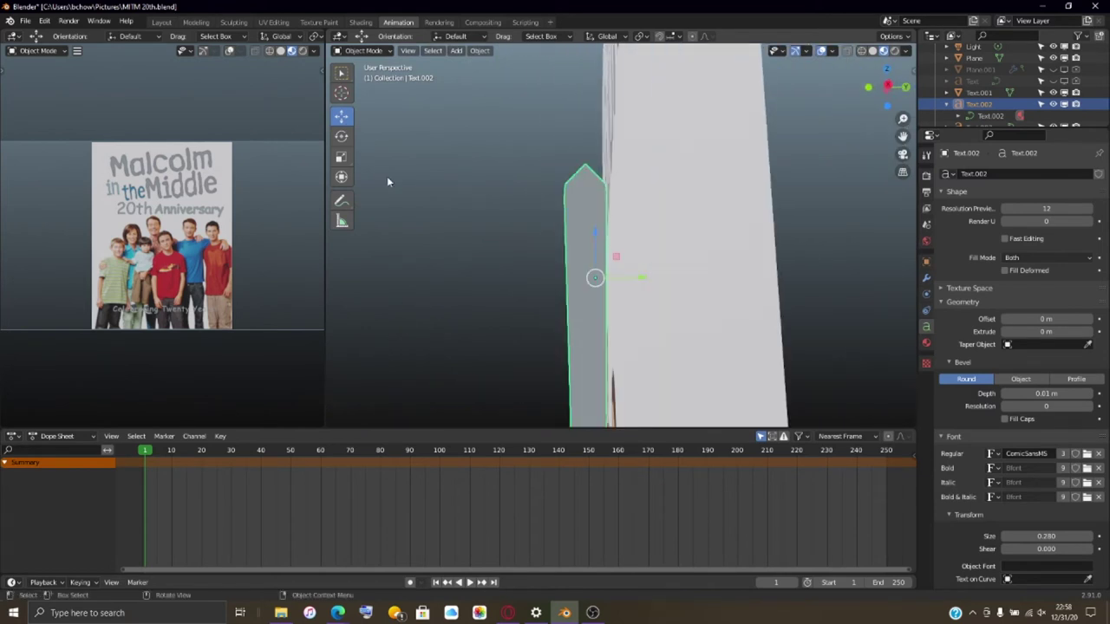
pyautogui.click(342, 156)
pyautogui.moveTo(648, 279); pyautogui.dragTo(598, 264)
pyautogui.moveTo(598, 264); pyautogui.dragTo(676, 291, button='middle')
# - Set the "Anniversary" text's character spacing to 1.100
pyautogui.scroll(-4, 1054, 392)
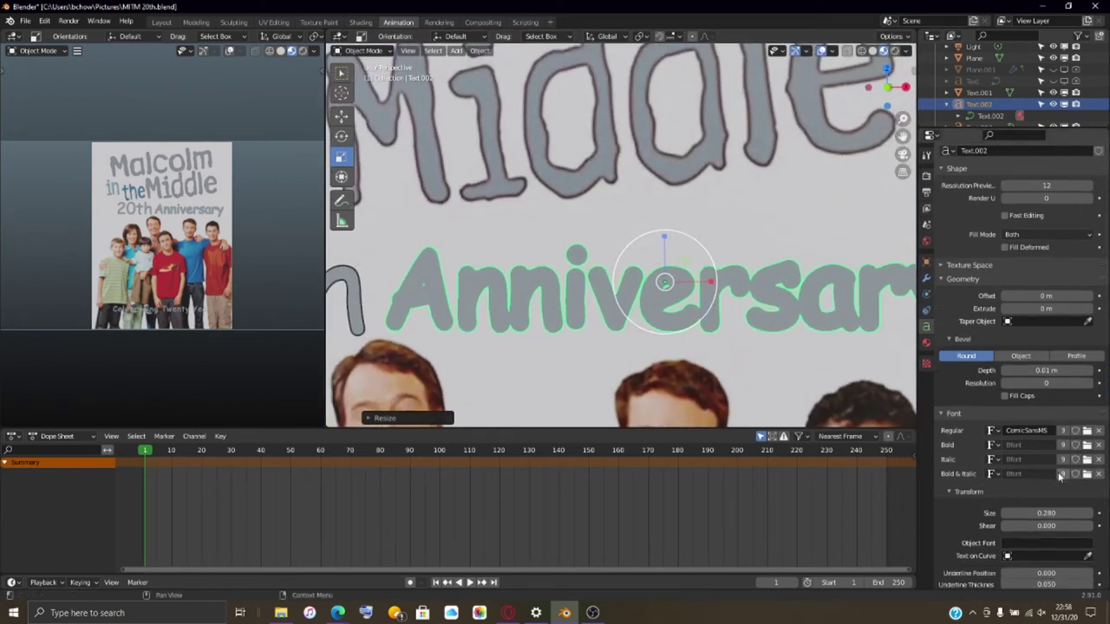
pyautogui.scroll(-1, 1074, 542)
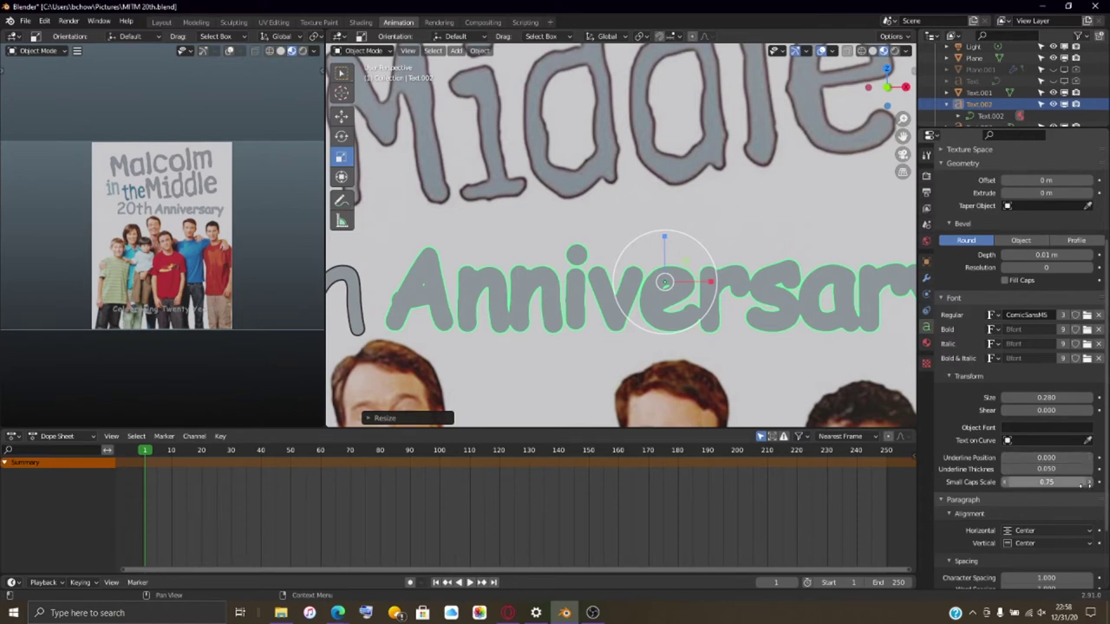
pyautogui.scroll(-2, 1083, 534)
pyautogui.click(1089, 531)
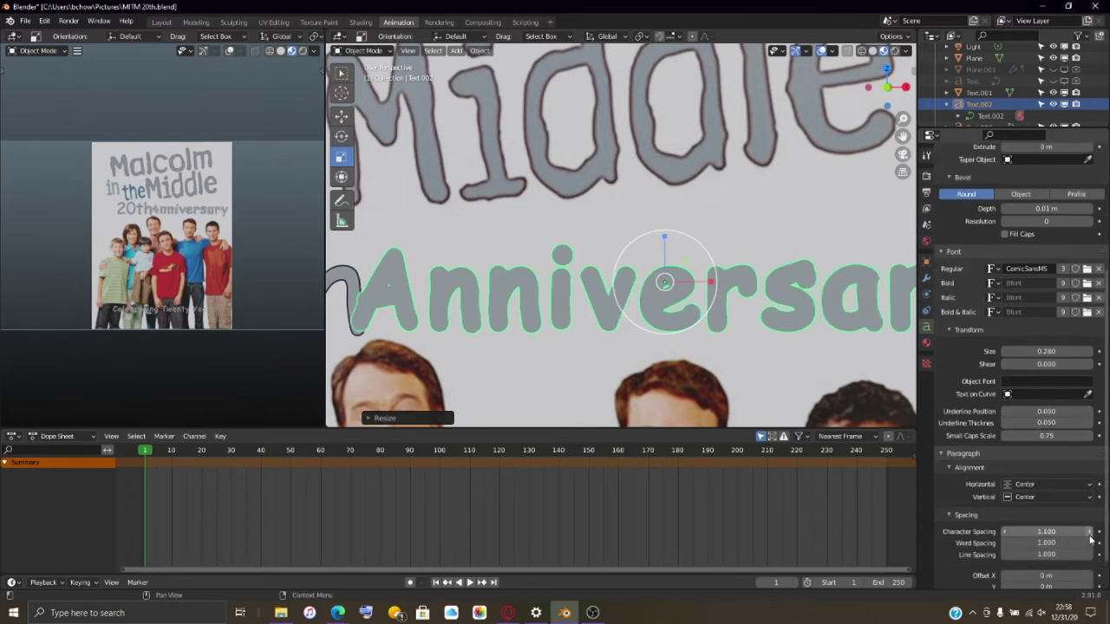
# - Move "20th" along the X axis away from "Anniversary", and shift "Anniversary" back toward it, leaving a word-sized gap
pyautogui.scroll(-4, 622, 328)
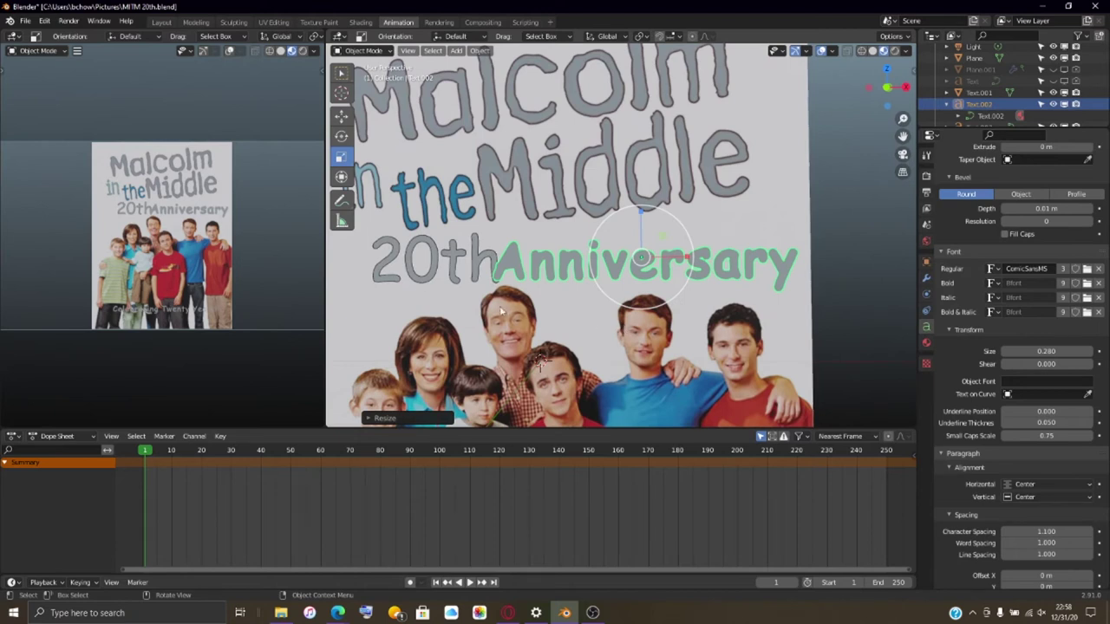
pyautogui.scroll(-2, 441, 257)
pyautogui.click(489, 249)
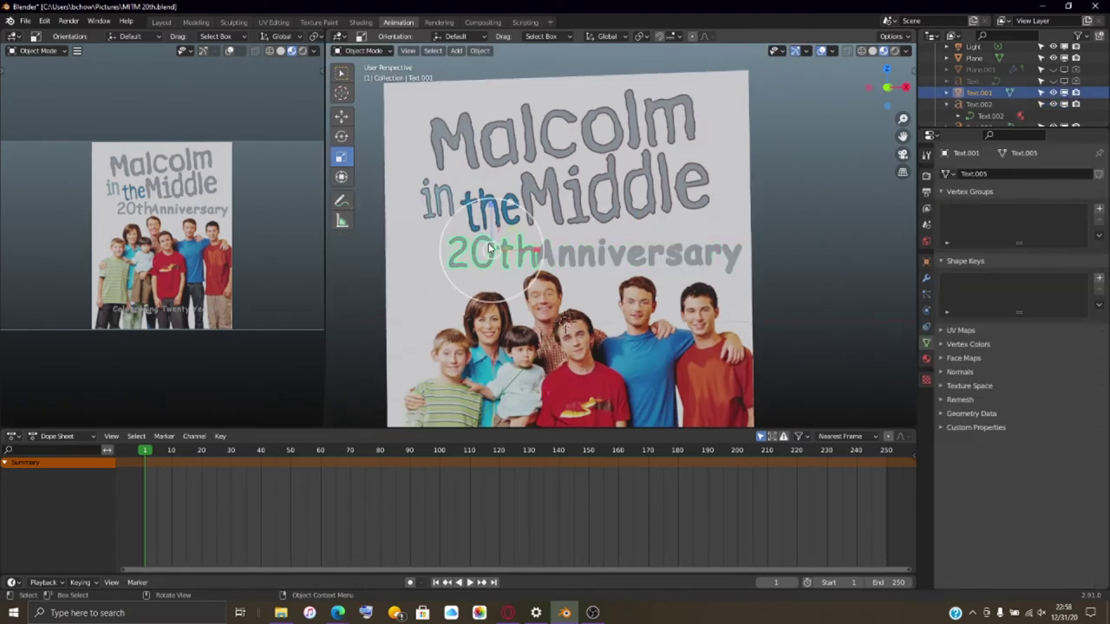
pyautogui.click(340, 116)
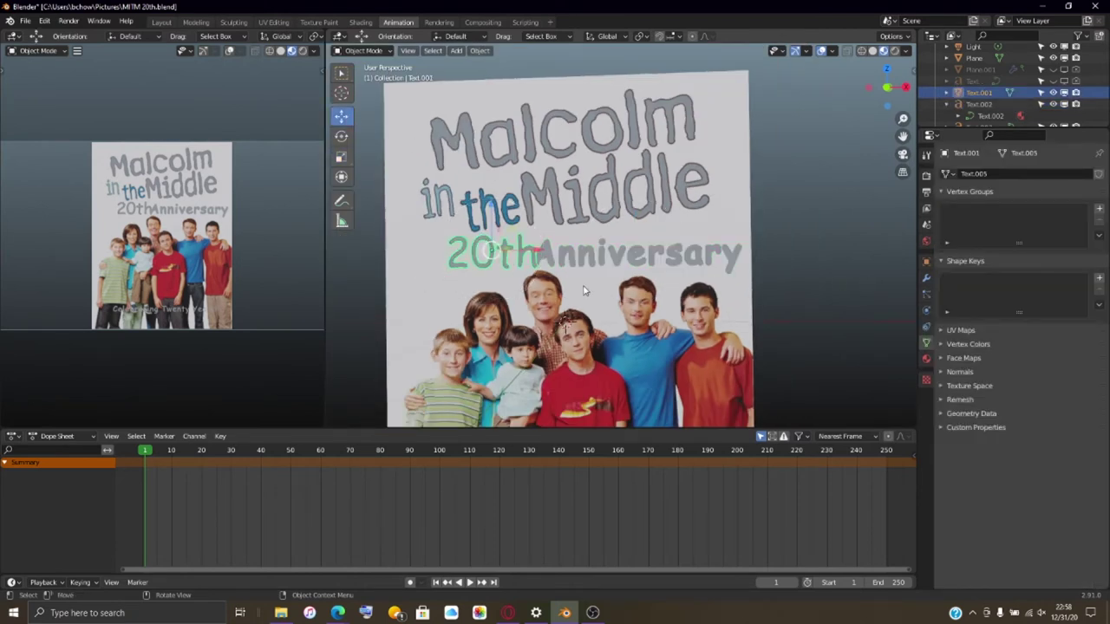
pyautogui.moveTo(533, 249); pyautogui.dragTo(510, 250)
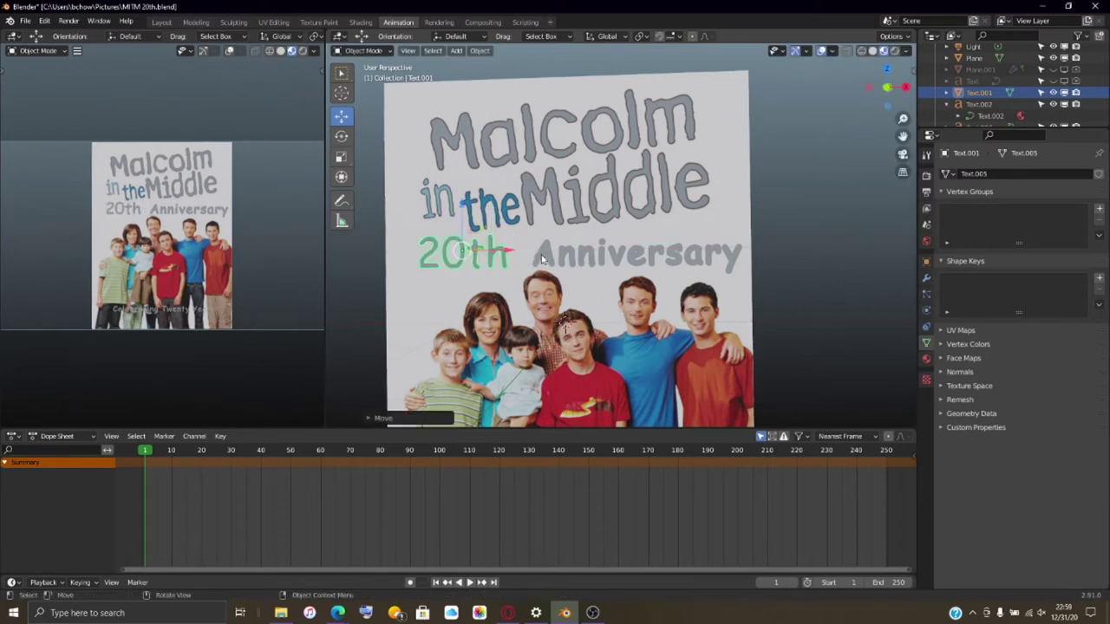
pyautogui.click(659, 241)
pyautogui.moveTo(683, 253); pyautogui.dragTo(665, 253)
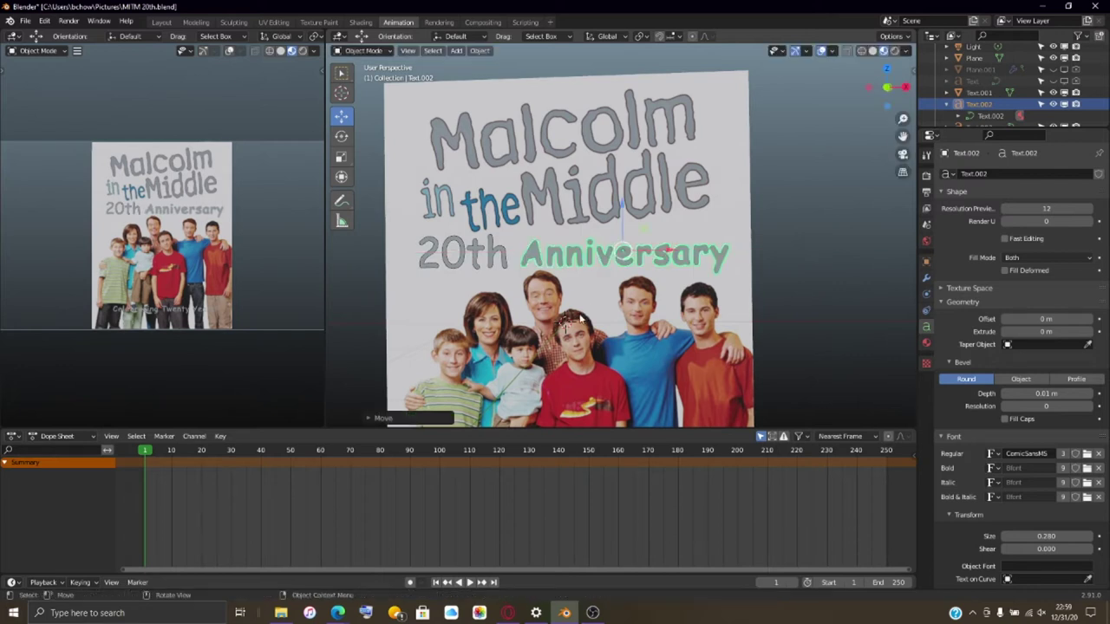
# - Convert the "Anniversary" text to a mesh and open it in Edit Mode
pyautogui.scroll(6, 580, 320)
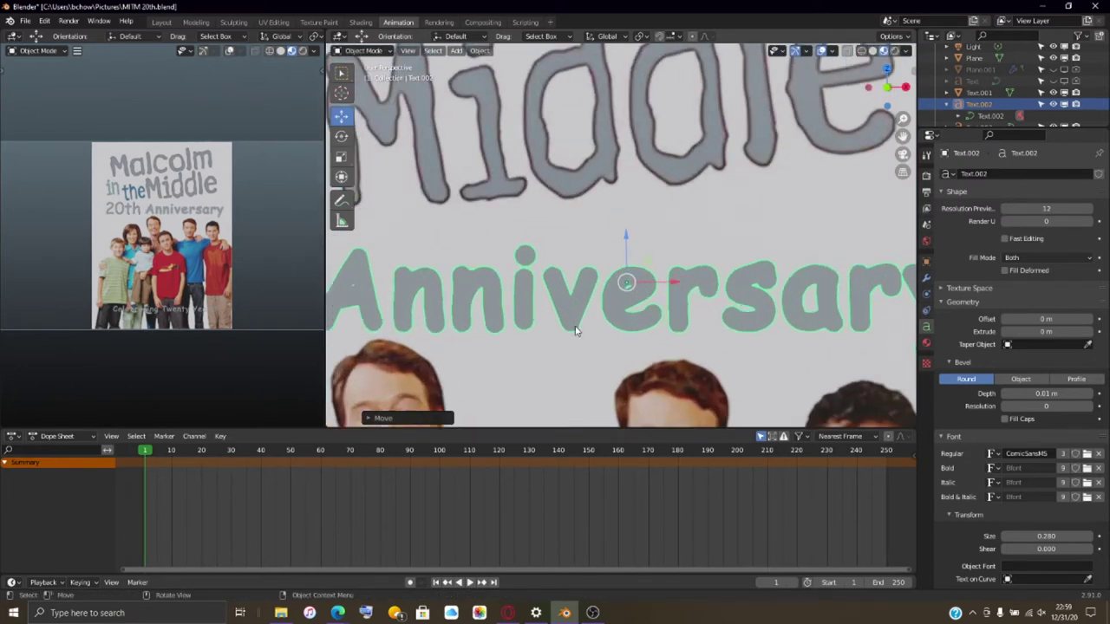
pyautogui.press('Tab')
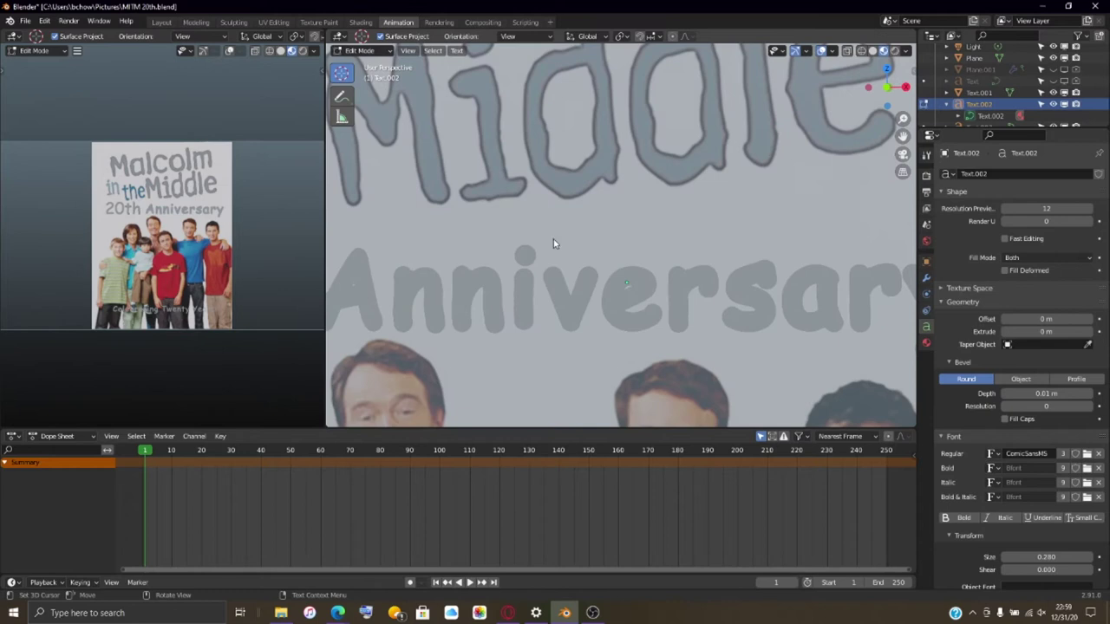
pyautogui.press('Tab')
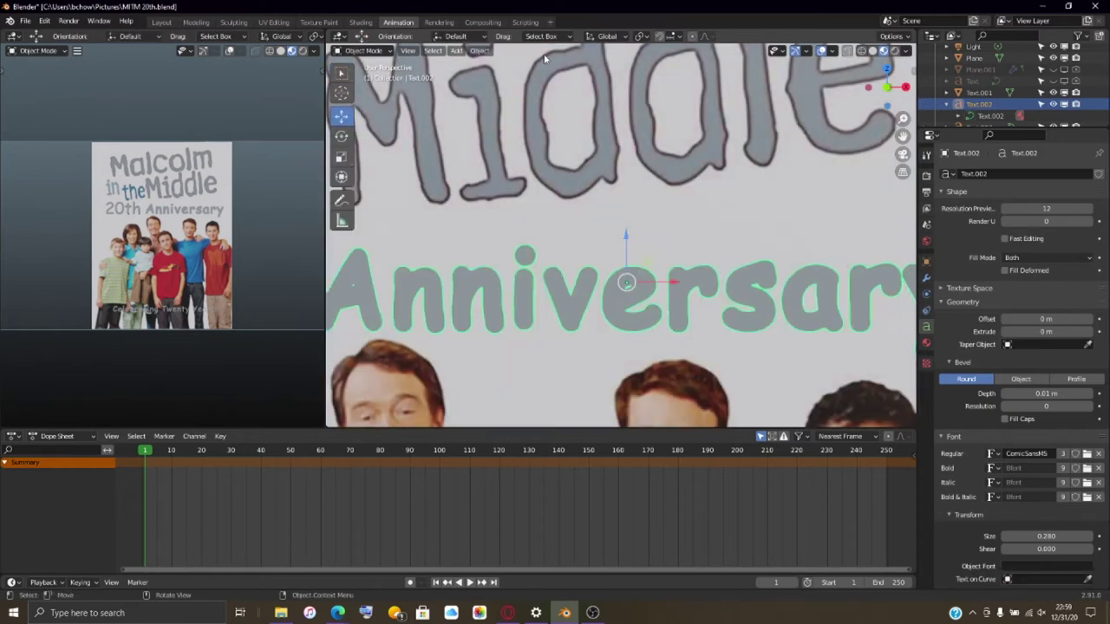
pyautogui.click(479, 51)
pyautogui.moveTo(559, 355)
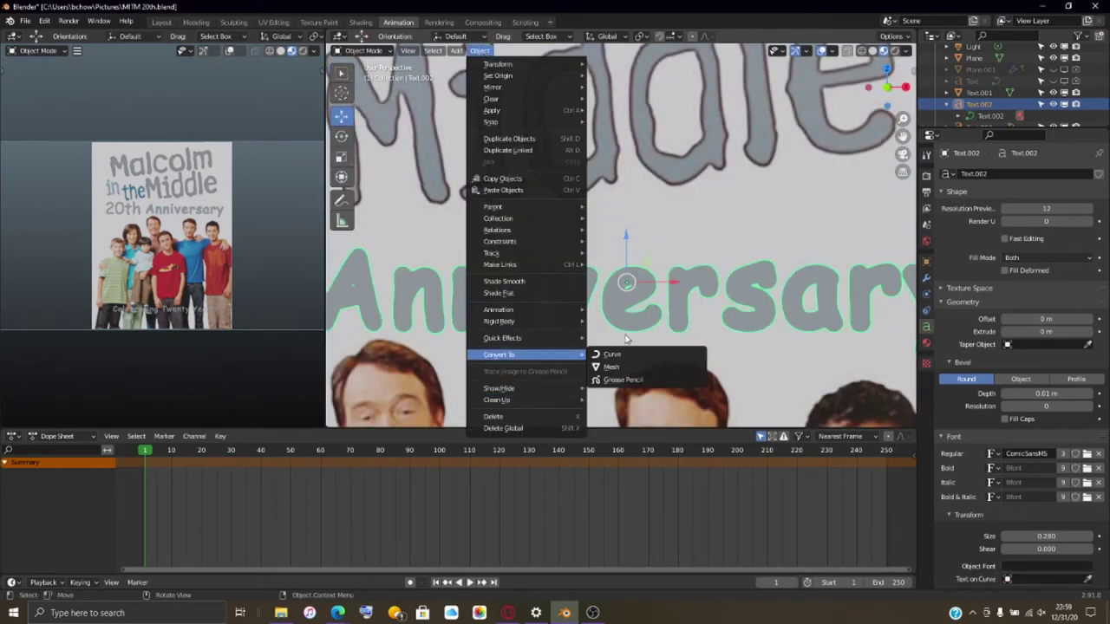
pyautogui.click(636, 370)
pyautogui.press('Tab')
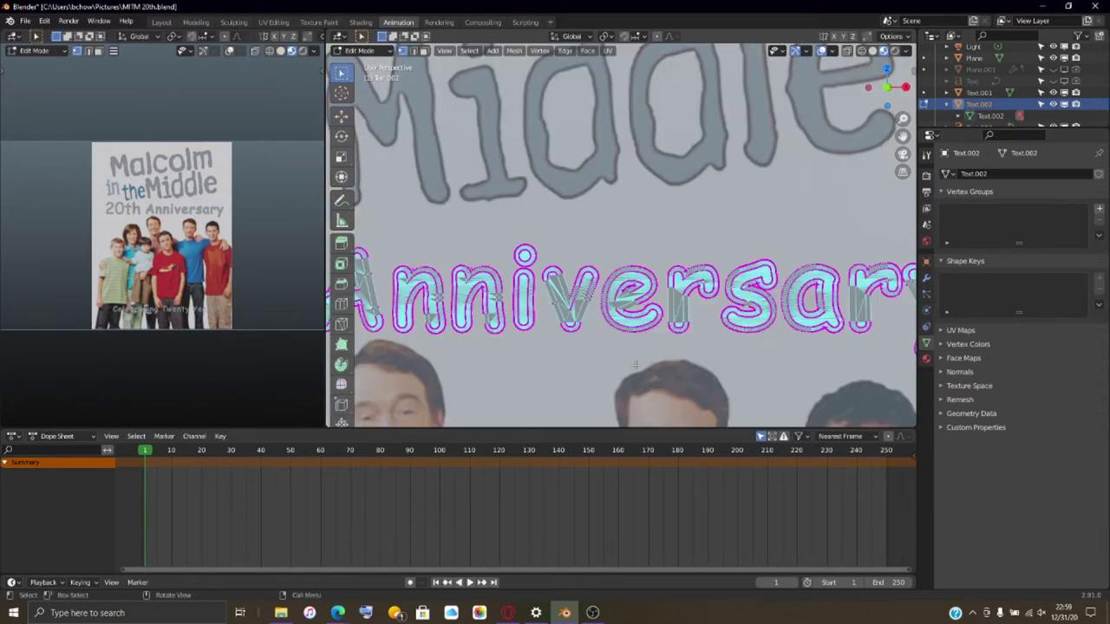
# - Enlarge the tiny hole in the letter "A" by moving its corner vertices outward
pyautogui.scroll(5, 526, 330)
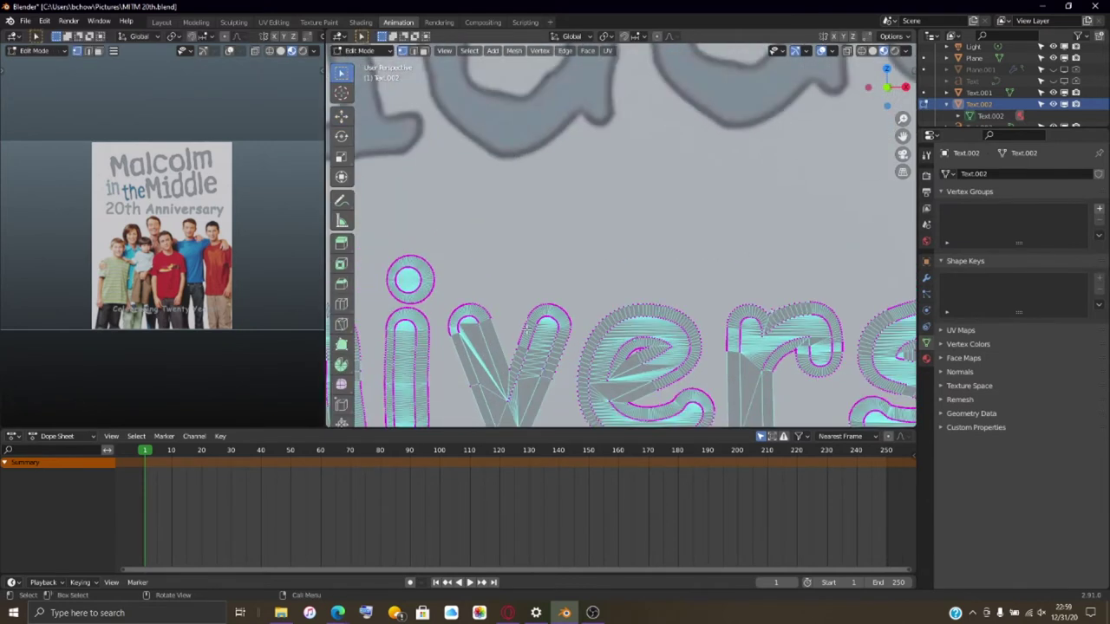
pyautogui.keyDown('shift'); pyautogui.moveTo(641, 351); pyautogui.dragTo(517, 204, button='middle'); pyautogui.keyUp('shift')
pyautogui.scroll(10, 518, 204)
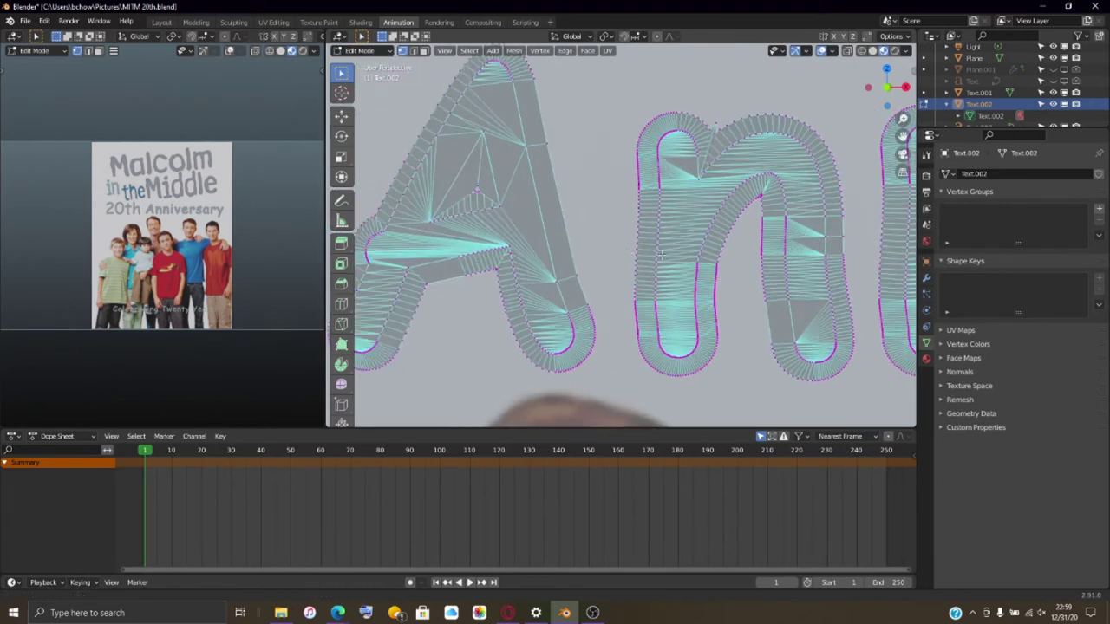
pyautogui.scroll(5, 681, 296)
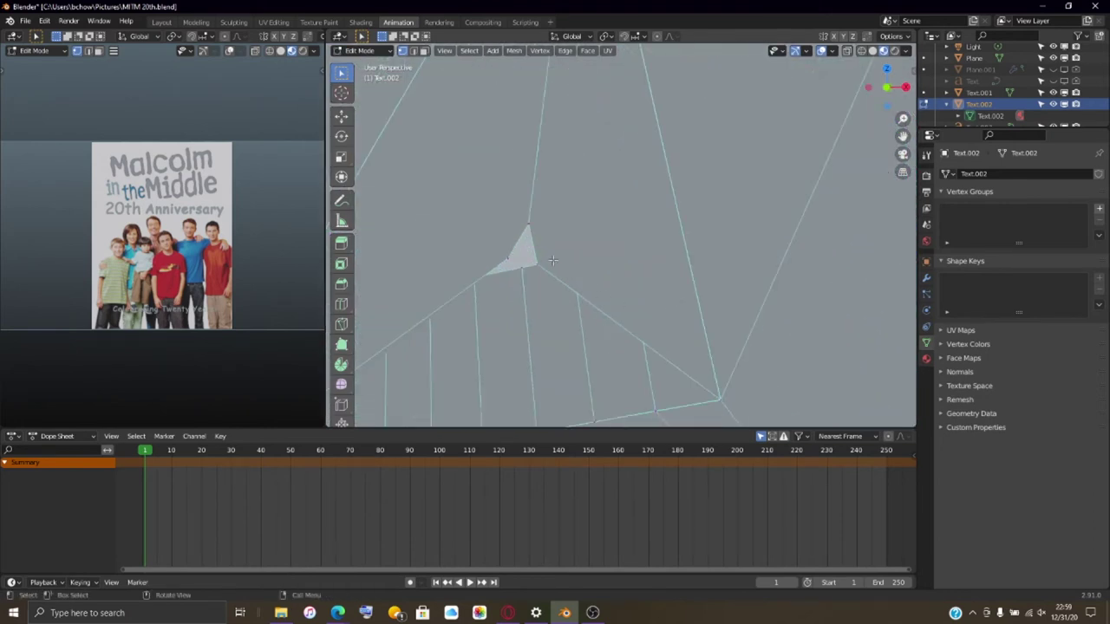
pyautogui.click(341, 116)
pyautogui.moveTo(537, 264); pyautogui.dragTo(628, 153)
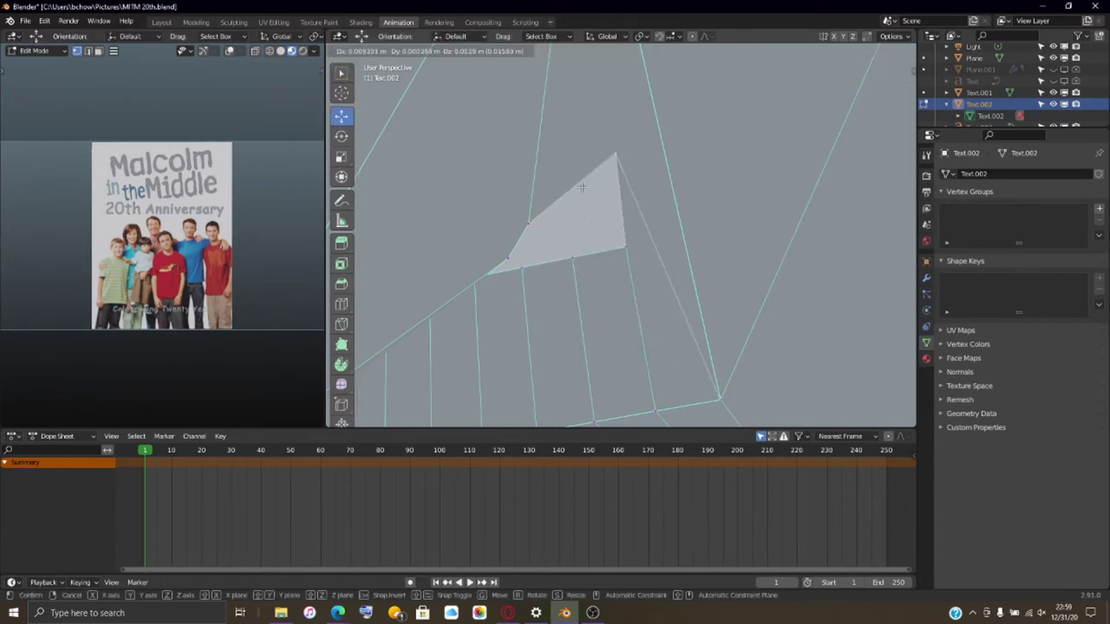
pyautogui.moveTo(582, 187); pyautogui.dragTo(581, 187)
pyautogui.moveTo(527, 221); pyautogui.dragTo(517, 108)
pyautogui.click(503, 256)
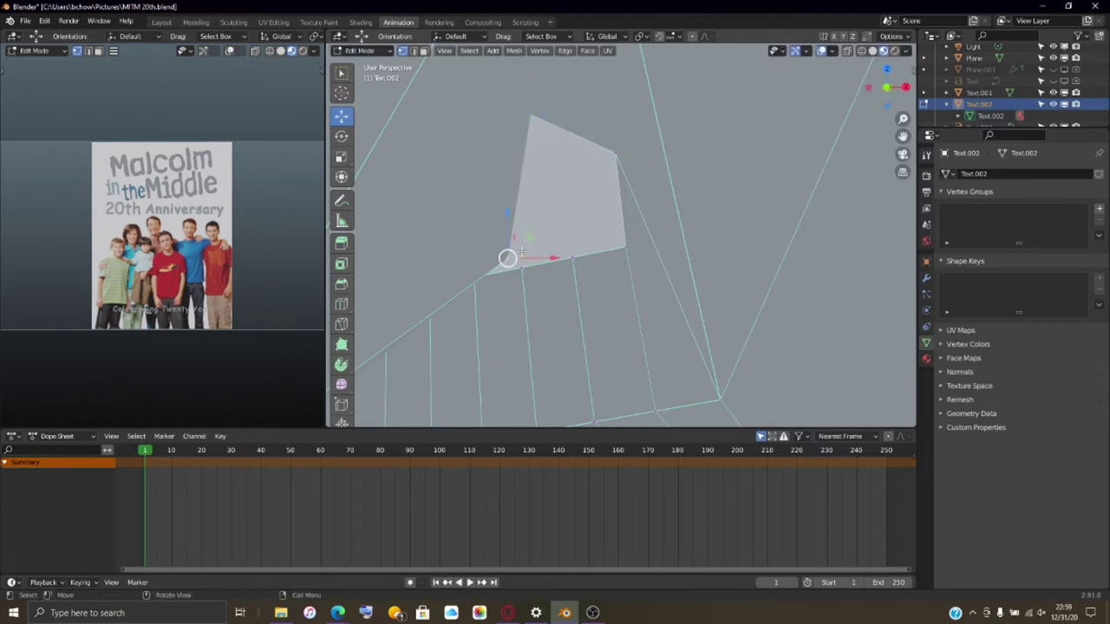
pyautogui.moveTo(508, 255); pyautogui.dragTo(431, 179)
# - Shape the upper part of the "A" hole into a triangle by repositioning its peak and side vertices
pyautogui.scroll(-6, 570, 254)
pyautogui.scroll(6, 569, 254)
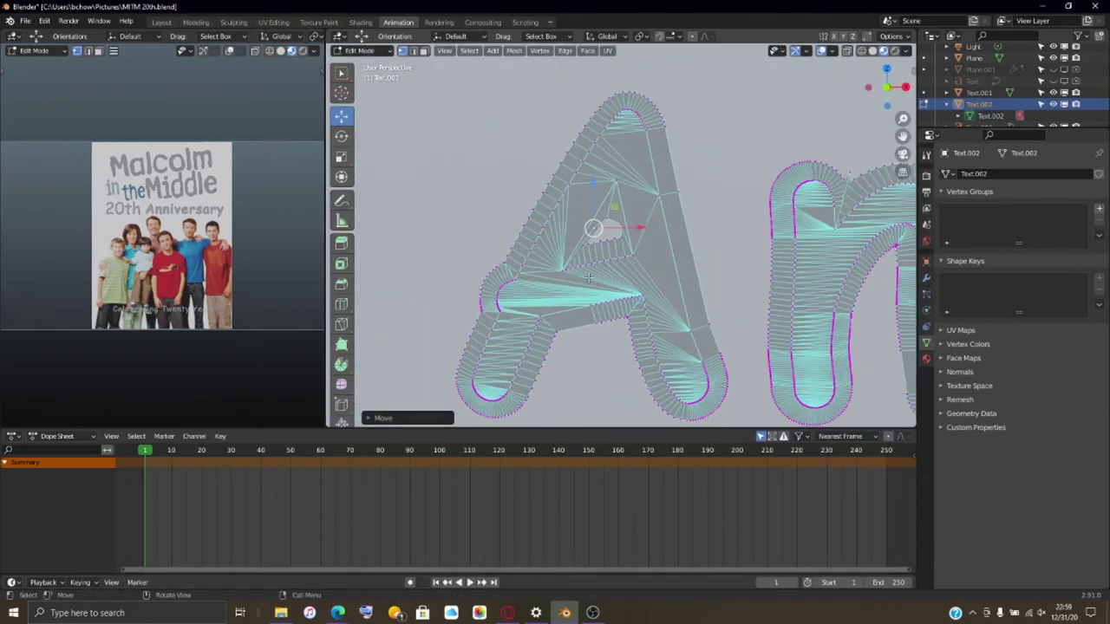
pyautogui.scroll(4, 591, 277)
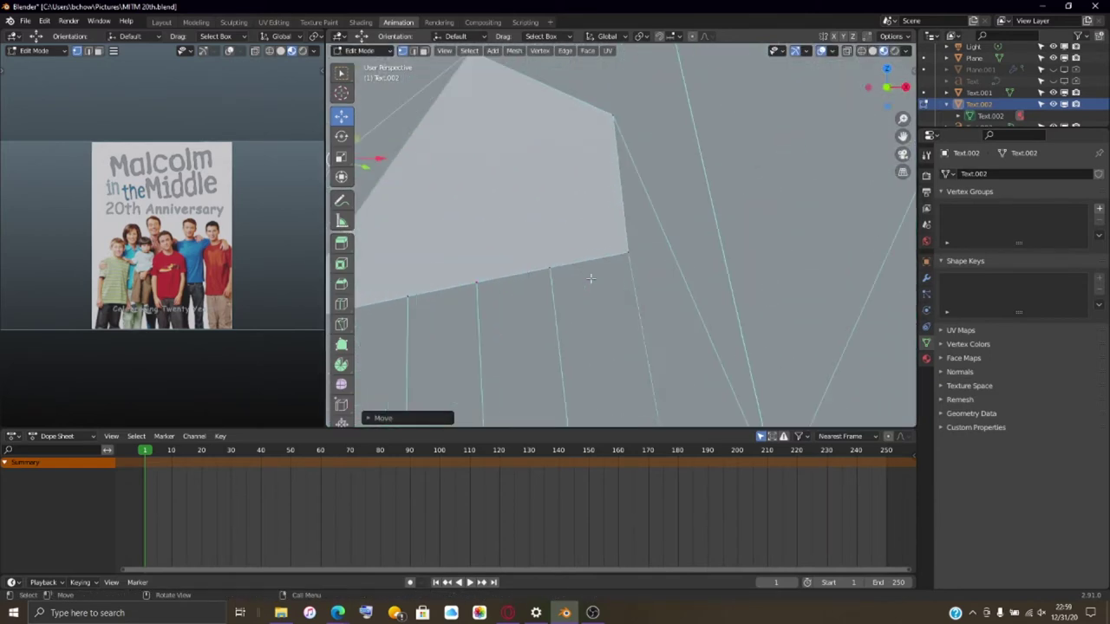
pyautogui.moveTo(575, 264); pyautogui.dragTo(583, 143, button='middle')
pyautogui.moveTo(583, 143); pyautogui.dragTo(598, 86)
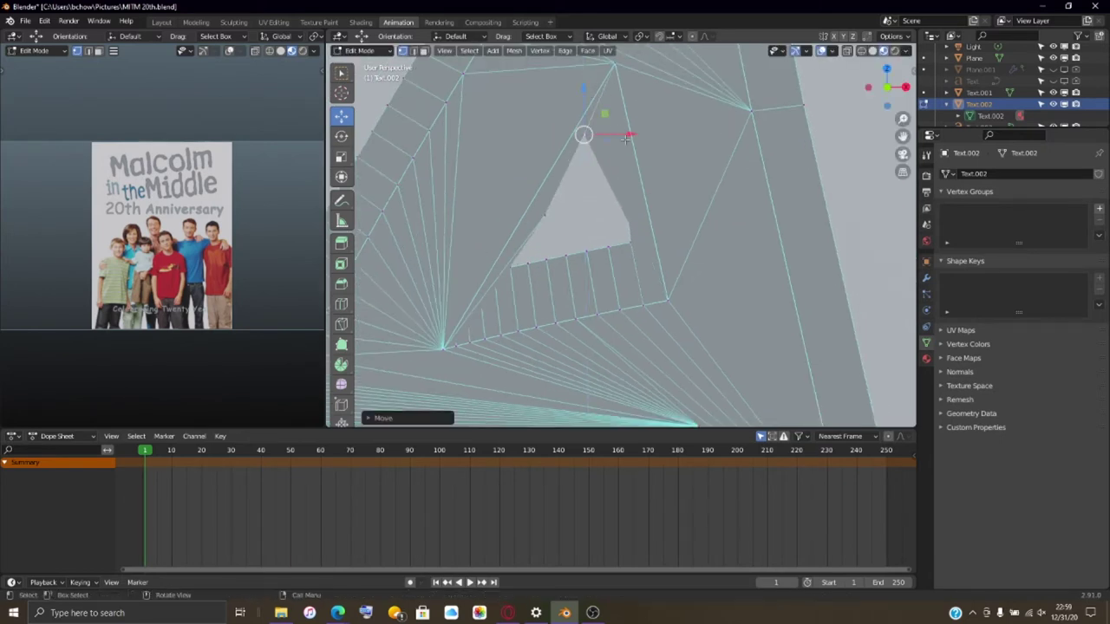
pyautogui.moveTo(628, 134); pyautogui.dragTo(649, 137)
pyautogui.click(540, 216)
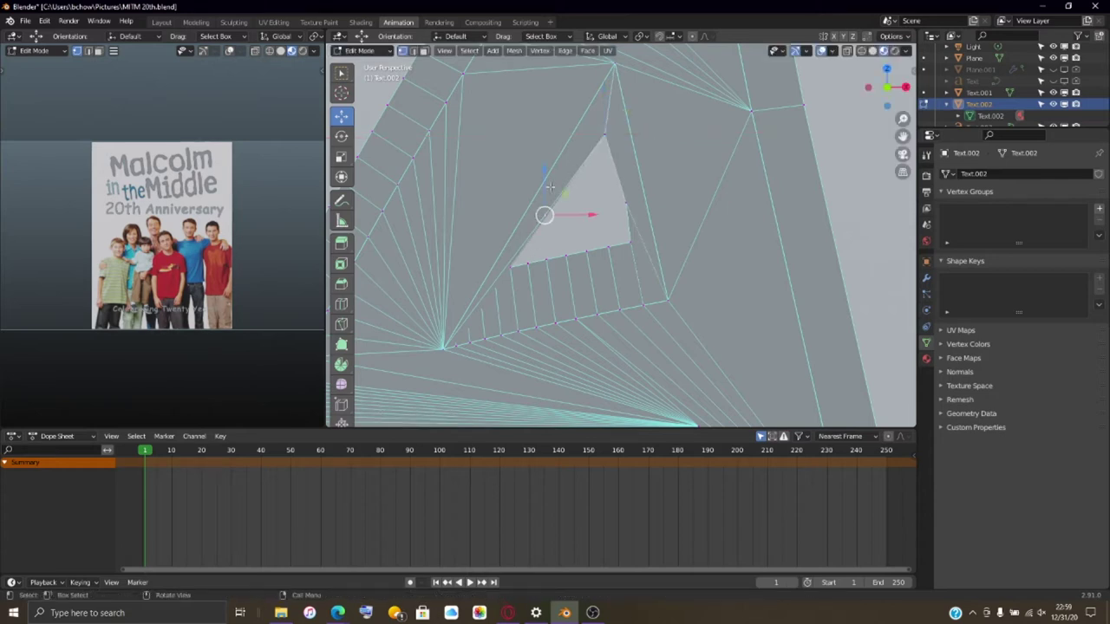
pyautogui.moveTo(548, 186); pyautogui.dragTo(546, 181)
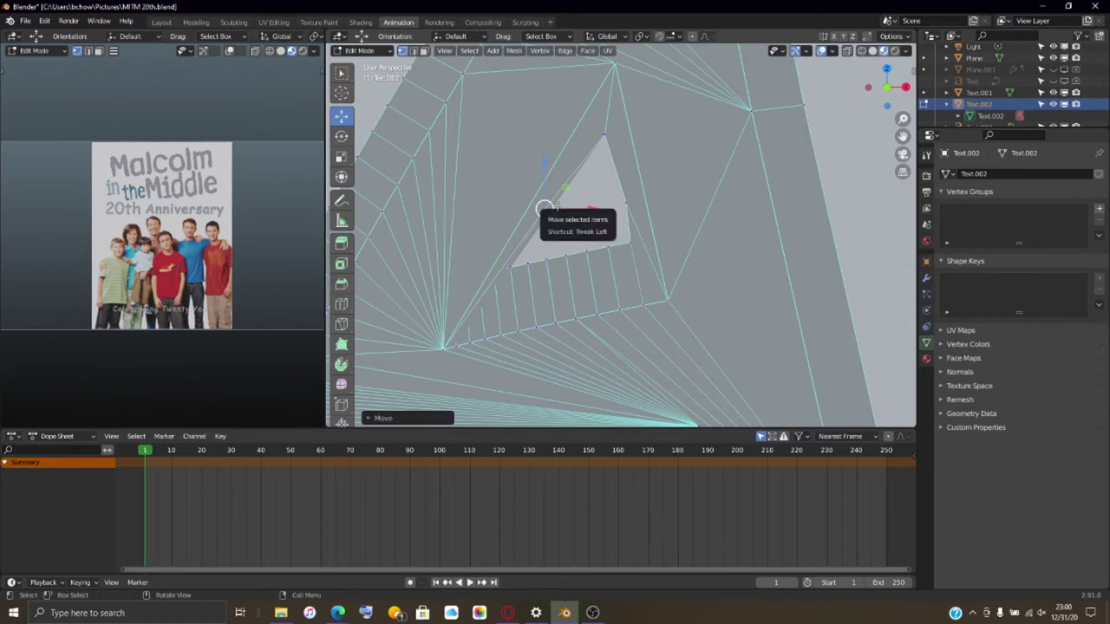
# - Lower the vertices along the bottom edge of the "A" hole on the Z axis, working from right to left
pyautogui.scroll(3, 546, 319)
pyautogui.click(653, 248)
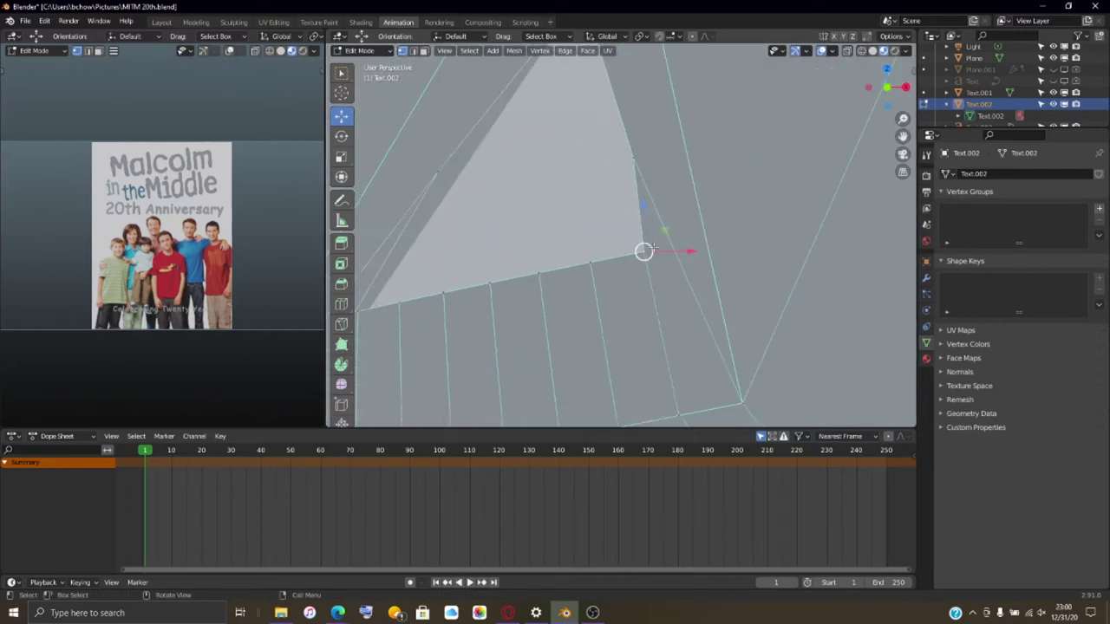
pyautogui.moveTo(643, 216); pyautogui.dragTo(609, 310)
pyautogui.click(597, 262)
pyautogui.click(538, 274)
pyautogui.moveTo(538, 234); pyautogui.dragTo(565, 347)
pyautogui.click(490, 284)
pyautogui.moveTo(491, 244); pyautogui.dragTo(515, 347)
pyautogui.click(442, 293)
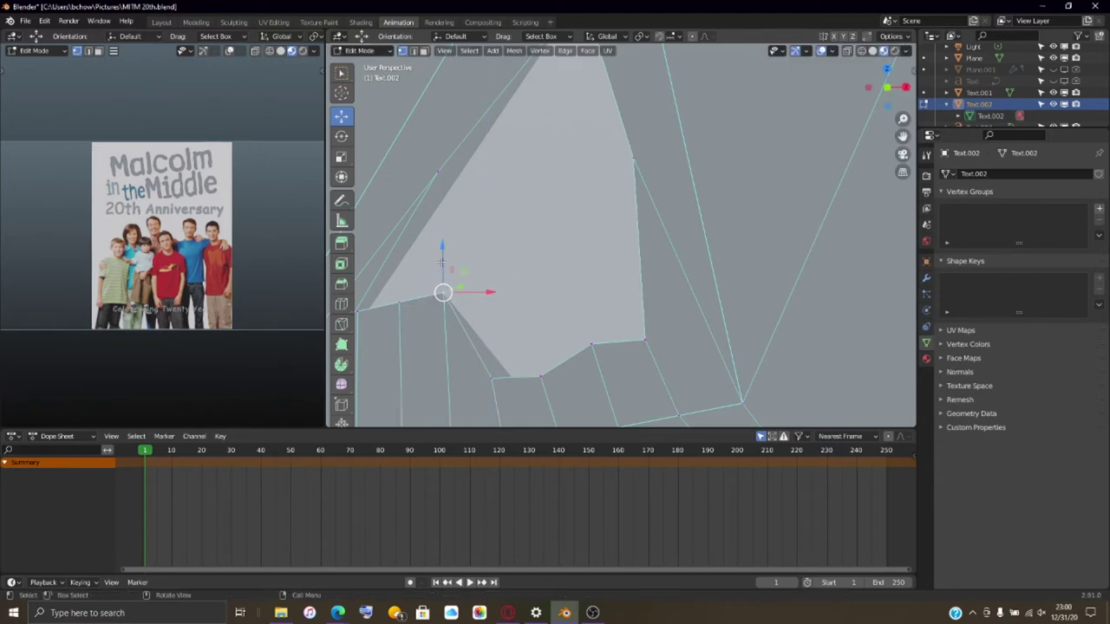
pyautogui.moveTo(442, 261); pyautogui.dragTo(463, 367)
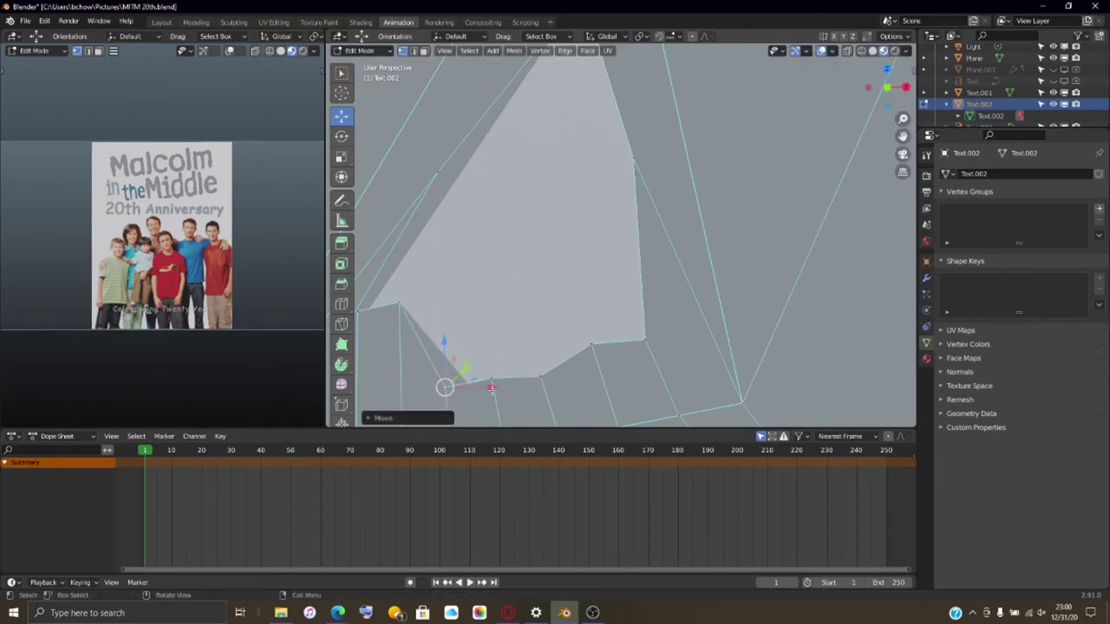
# - Fine-tune the height of two lowered vertices so the bottom edge of the "A" hole forms a straight slope
pyautogui.click(544, 375)
pyautogui.moveTo(541, 347)
pyautogui.mouseDown()
pyautogui.moveTo(546, 321)
pyautogui.moveTo(541, 338)
pyautogui.mouseUp()
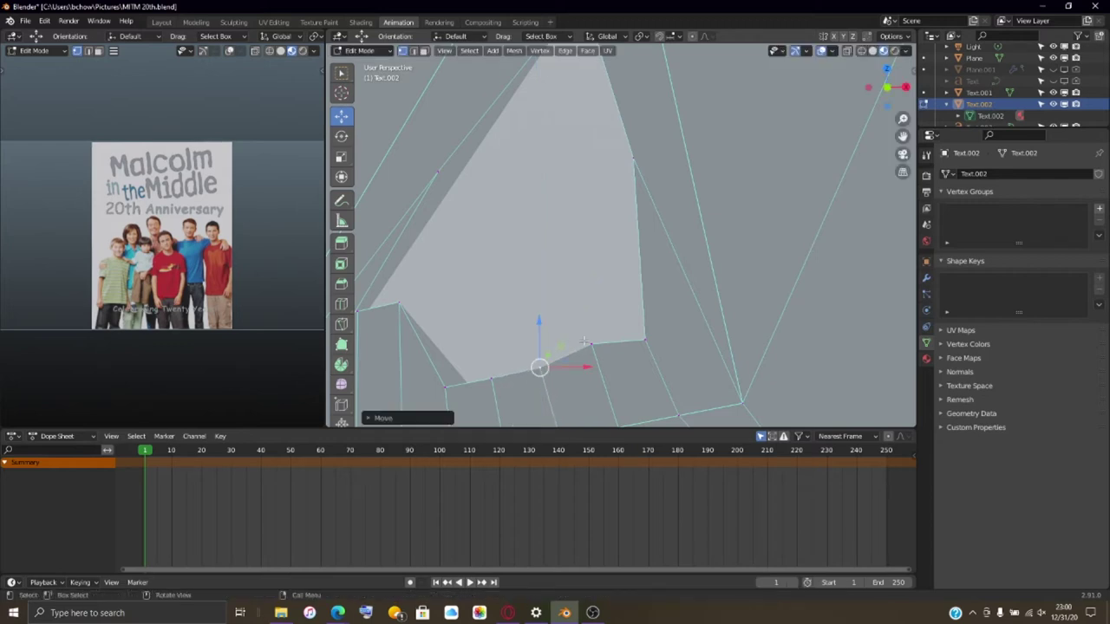
pyautogui.click(591, 342)
pyautogui.moveTo(589, 308); pyautogui.dragTo(593, 313)
# - Lower the next two vertices toward the left corner of the "A" hole along Z, in line with the bottom edge
pyautogui.moveTo(593, 314); pyautogui.dragTo(639, 276, button='middle')
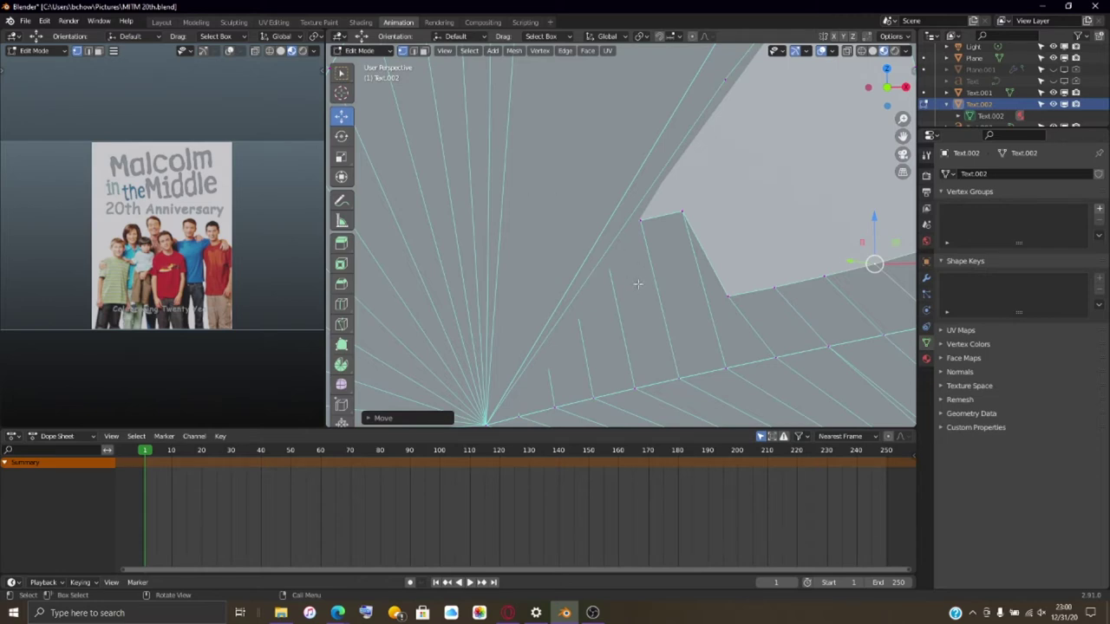
pyautogui.moveTo(638, 284); pyautogui.dragTo(565, 207, button='middle')
pyautogui.click(551, 192)
pyautogui.press('g')
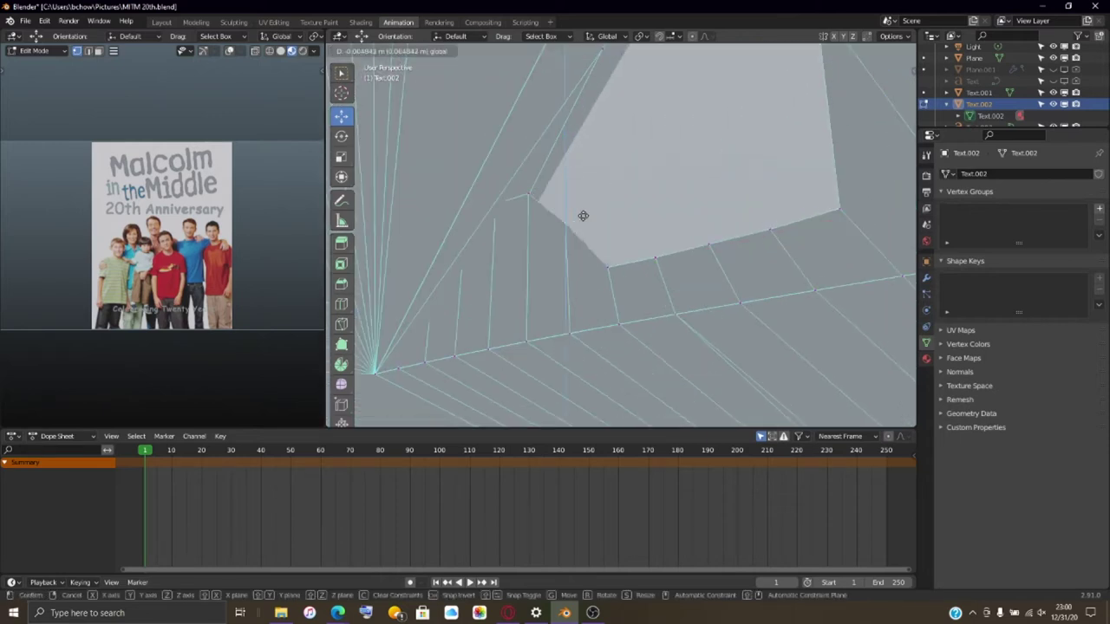
pyautogui.click(583, 236)
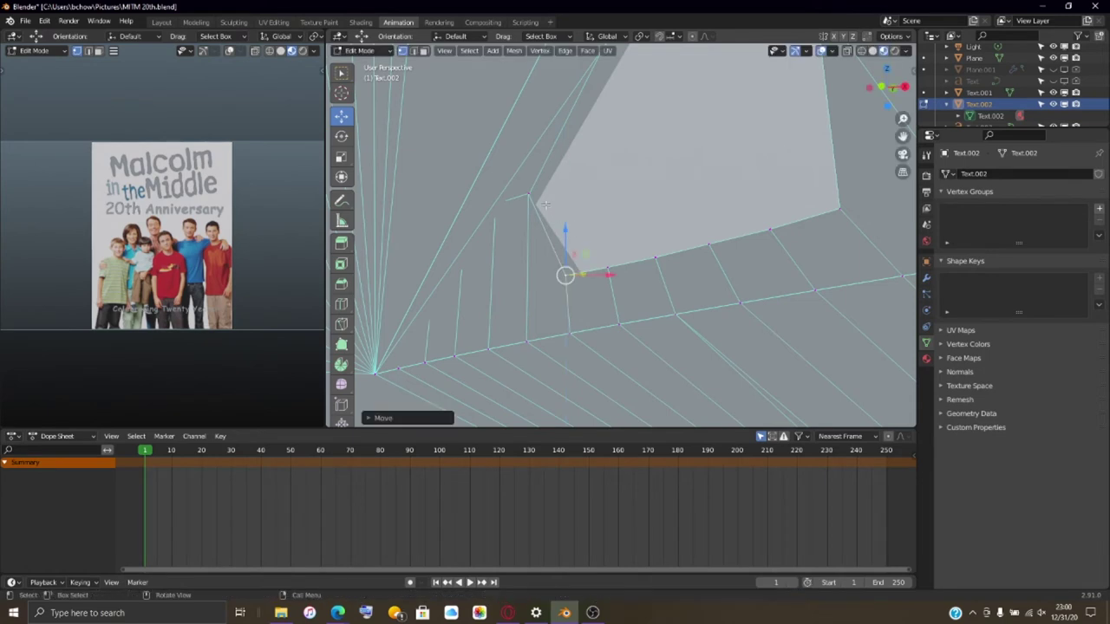
pyautogui.click(526, 192)
pyautogui.press('g')
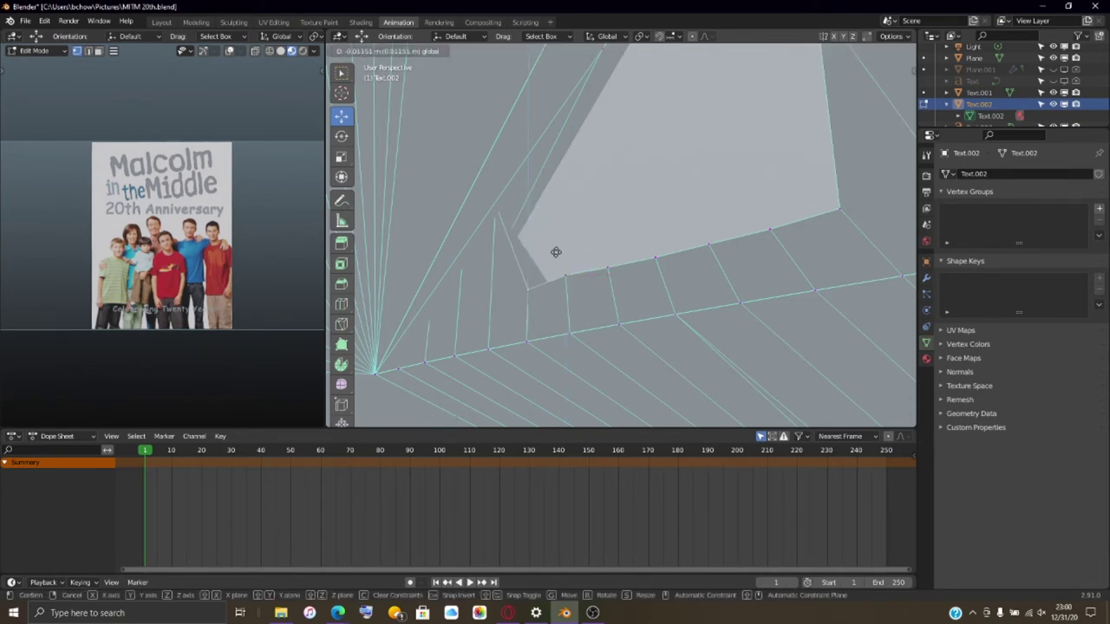
pyautogui.click(535, 227)
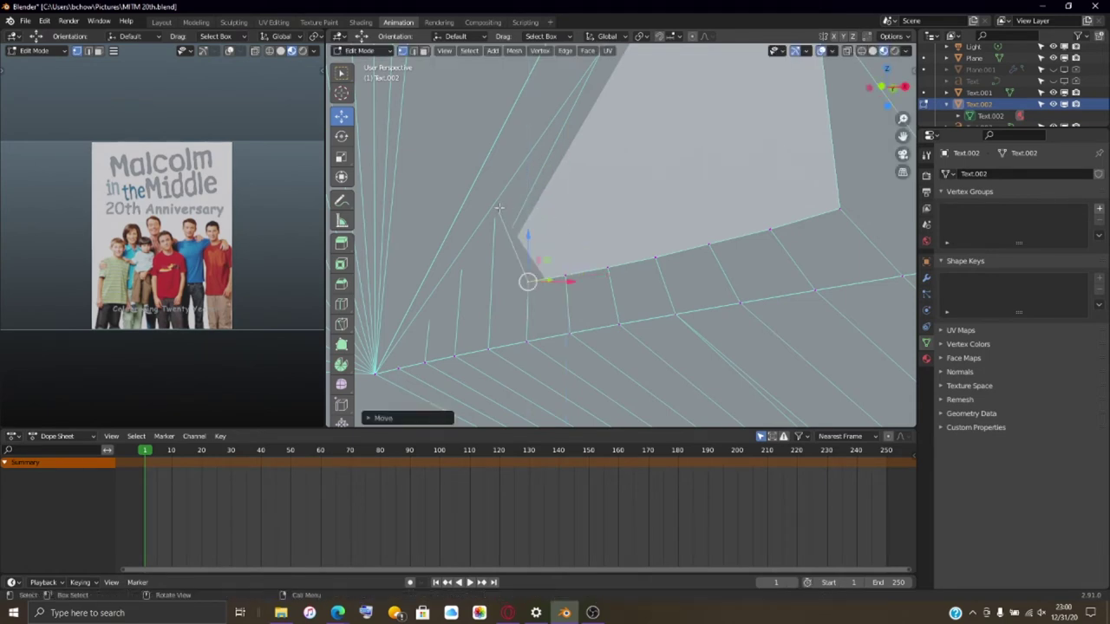
# - Switch the viewport to wireframe shading and lower two further bottom-edge vertices near the "A" hole's left corner along Z
pyautogui.hotkey('alt', 'a')
pyautogui.scroll(3, 491, 184)
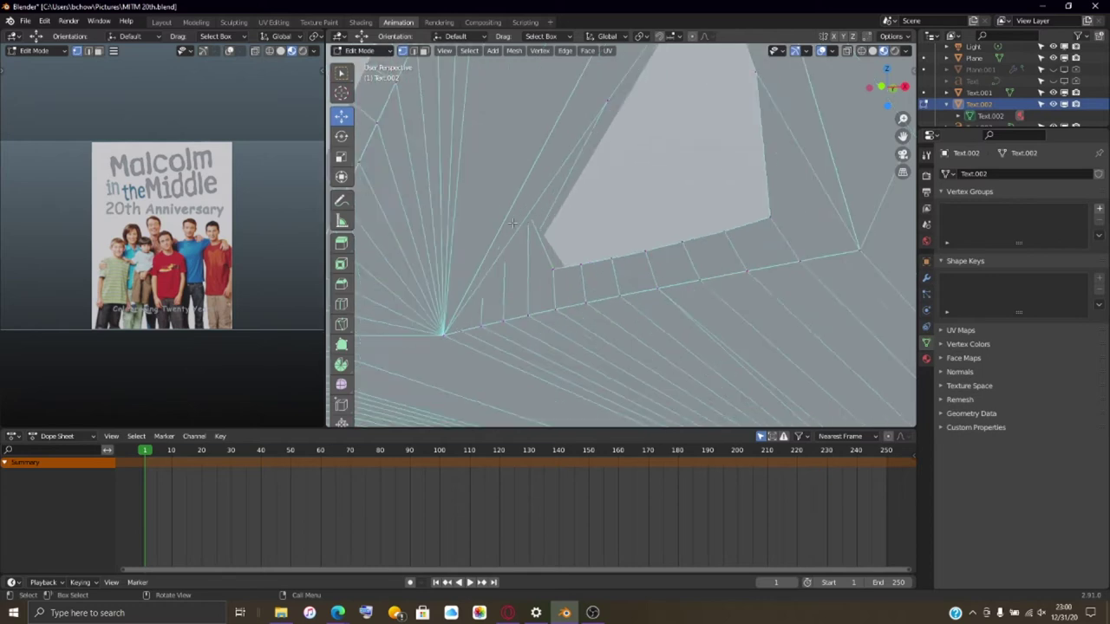
pyautogui.press('z')
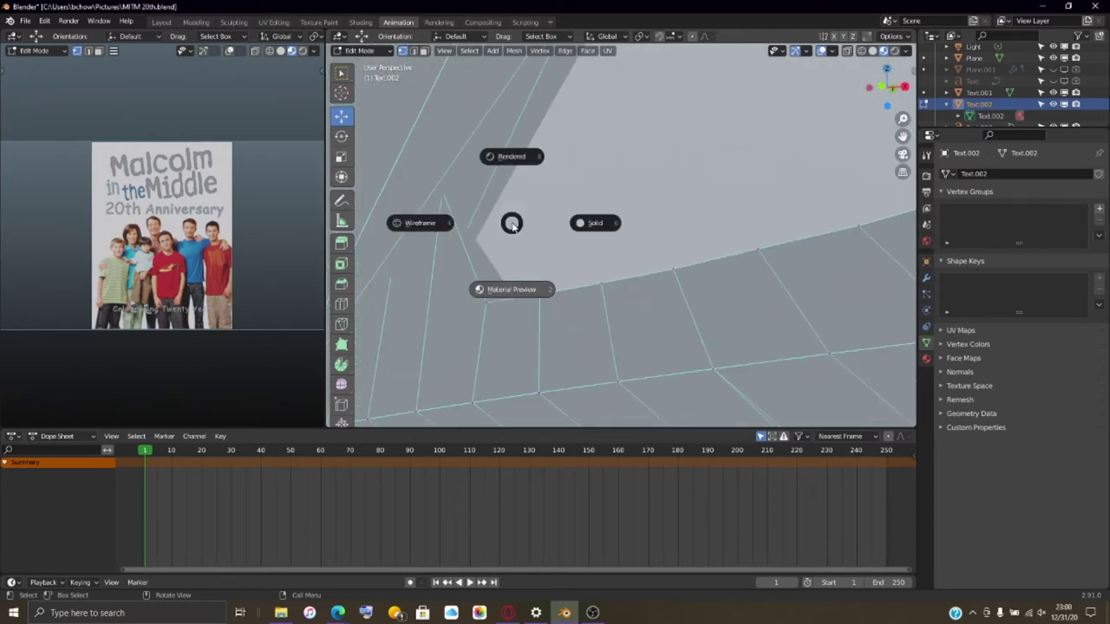
pyautogui.click(432, 232)
pyautogui.click(441, 193)
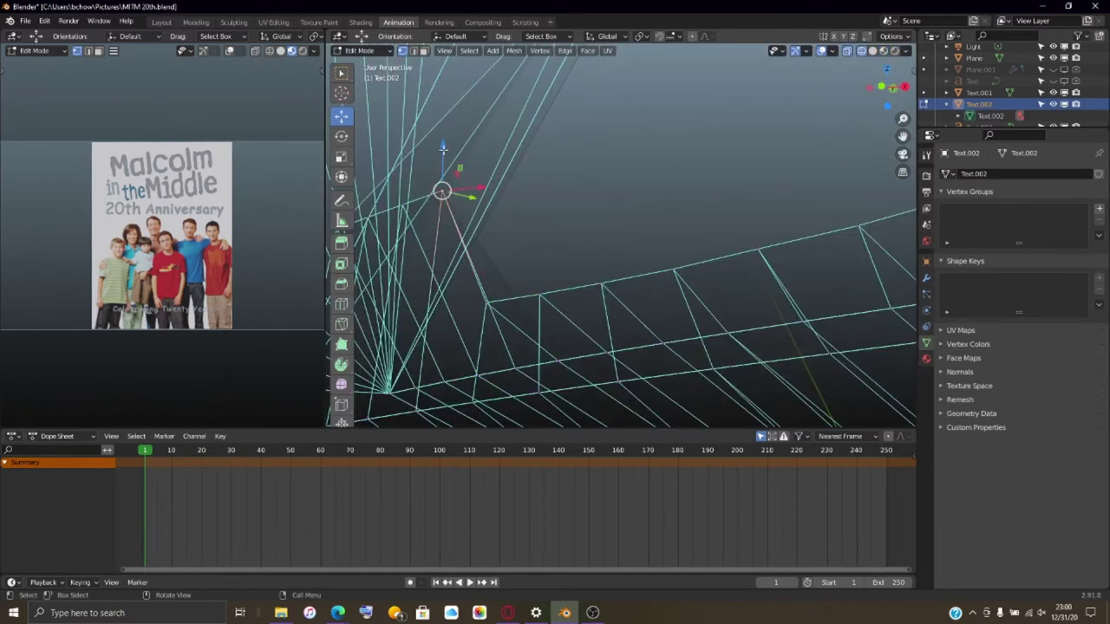
pyautogui.press('g')
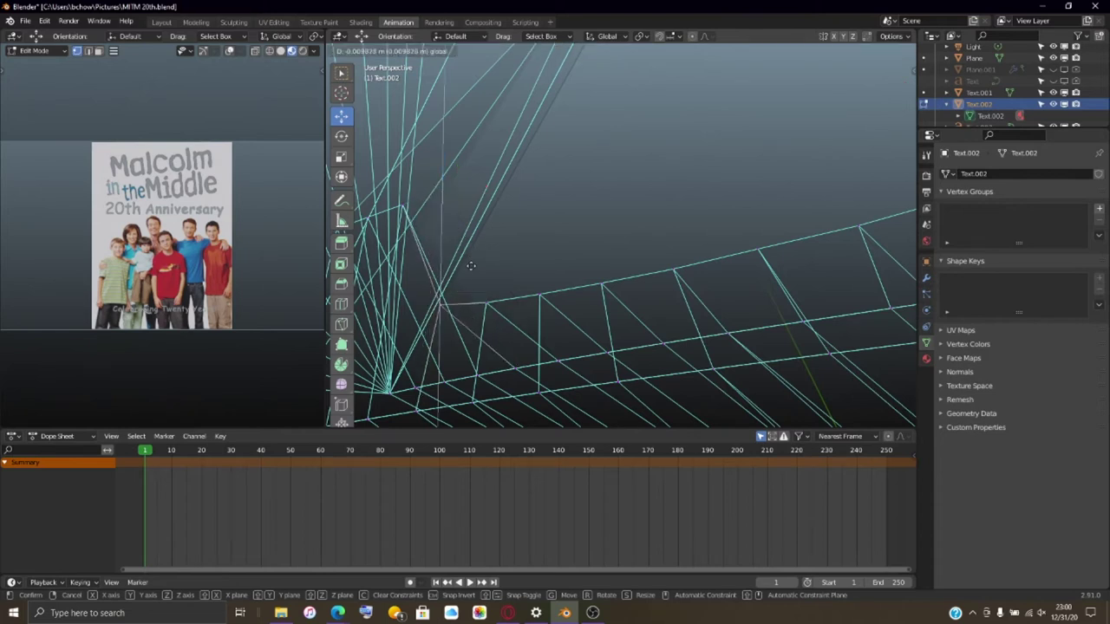
pyautogui.click(471, 266)
pyautogui.moveTo(470, 266); pyautogui.dragTo(664, 184, button='middle')
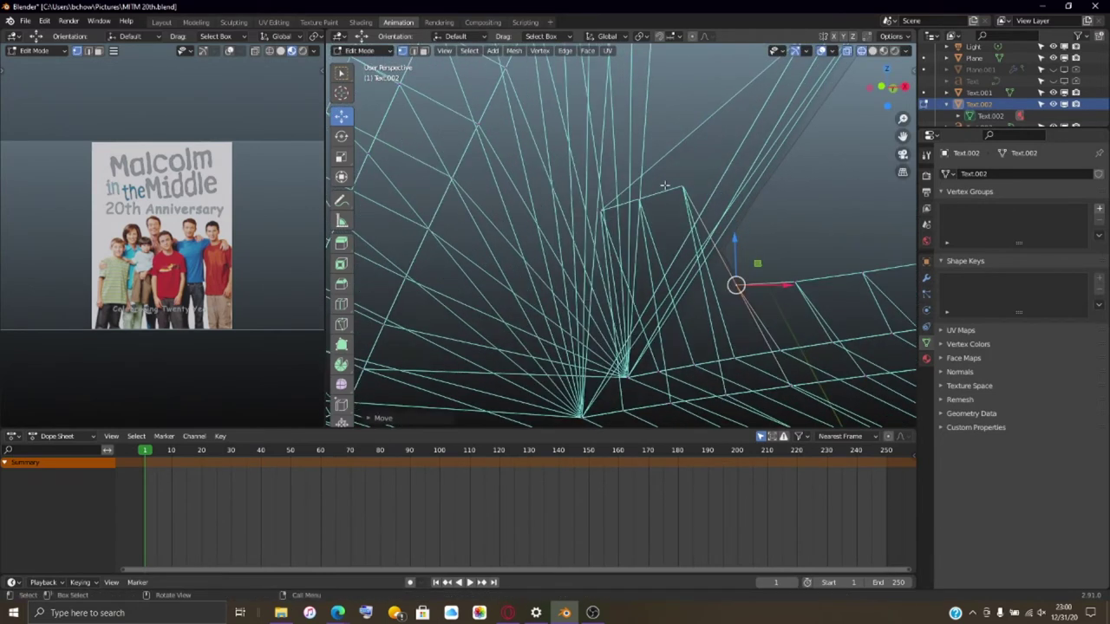
pyautogui.click(682, 188)
pyautogui.press('g')
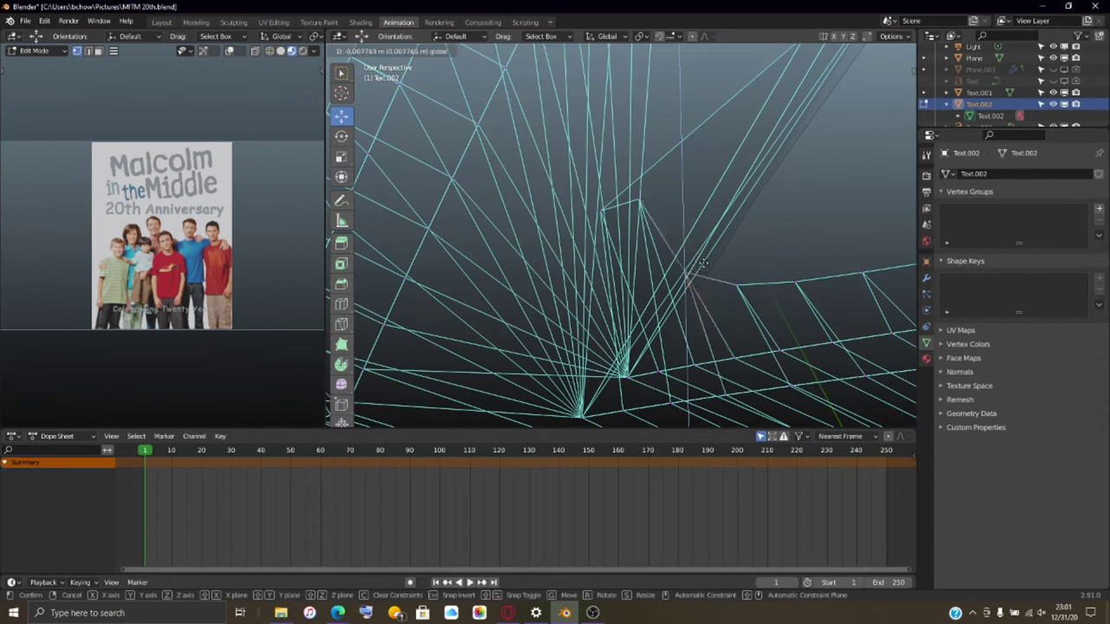
pyautogui.click(649, 207)
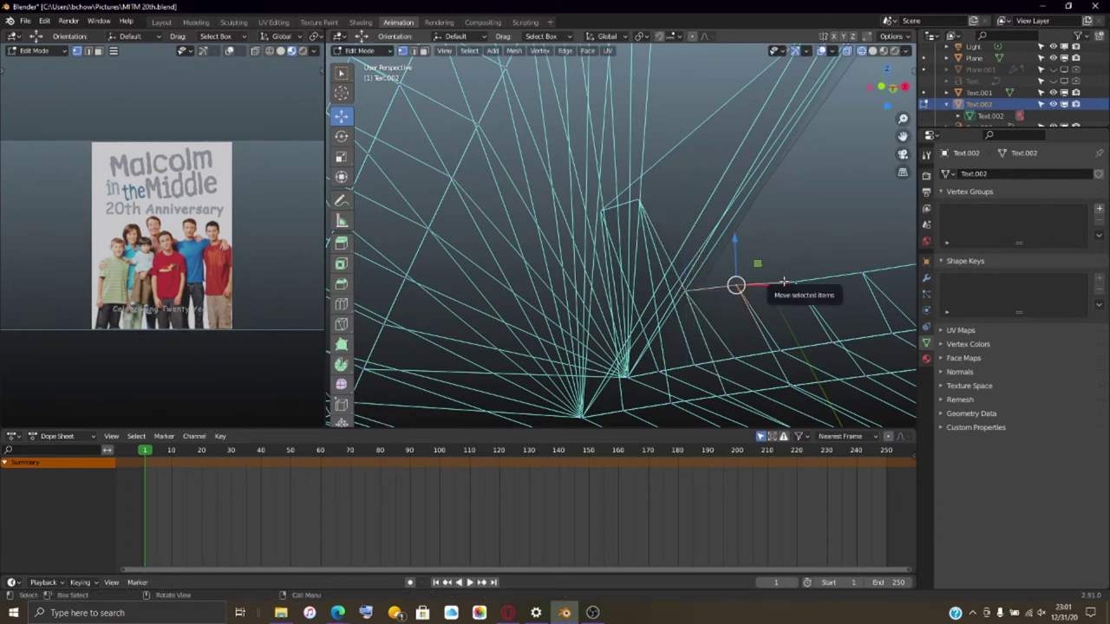
# - Shift the two newly lowered vertices along the X axis toward the rest of the "A" hole's bottom edge
pyautogui.moveTo(741, 285); pyautogui.dragTo(807, 284)
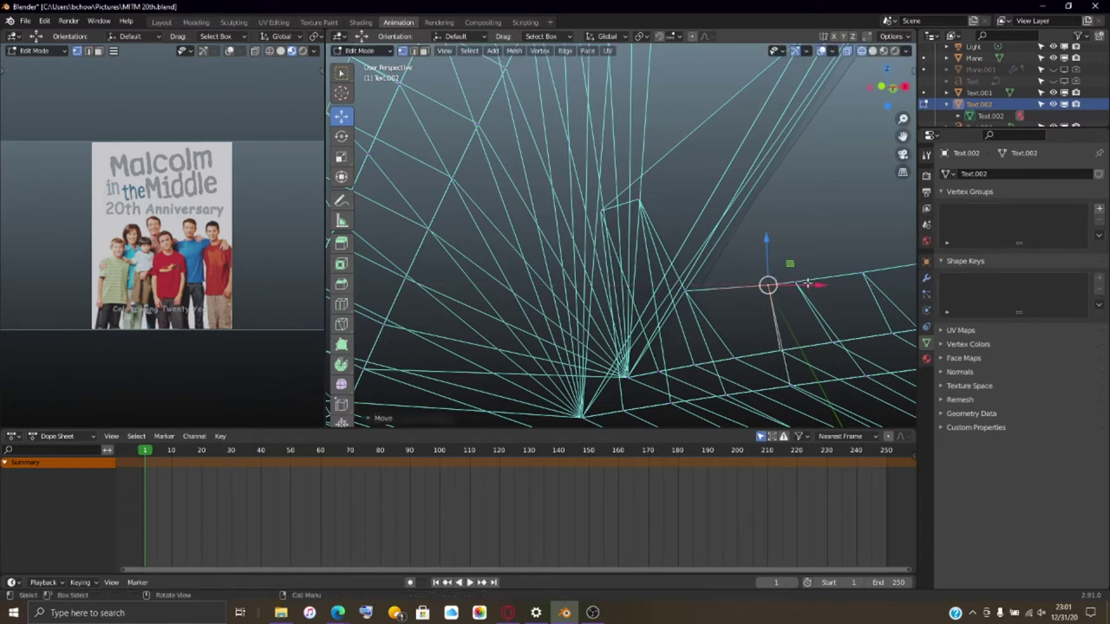
pyautogui.click(687, 292)
pyautogui.moveTo(736, 291); pyautogui.dragTo(783, 296)
pyautogui.moveTo(782, 296); pyautogui.dragTo(677, 243, button='middle')
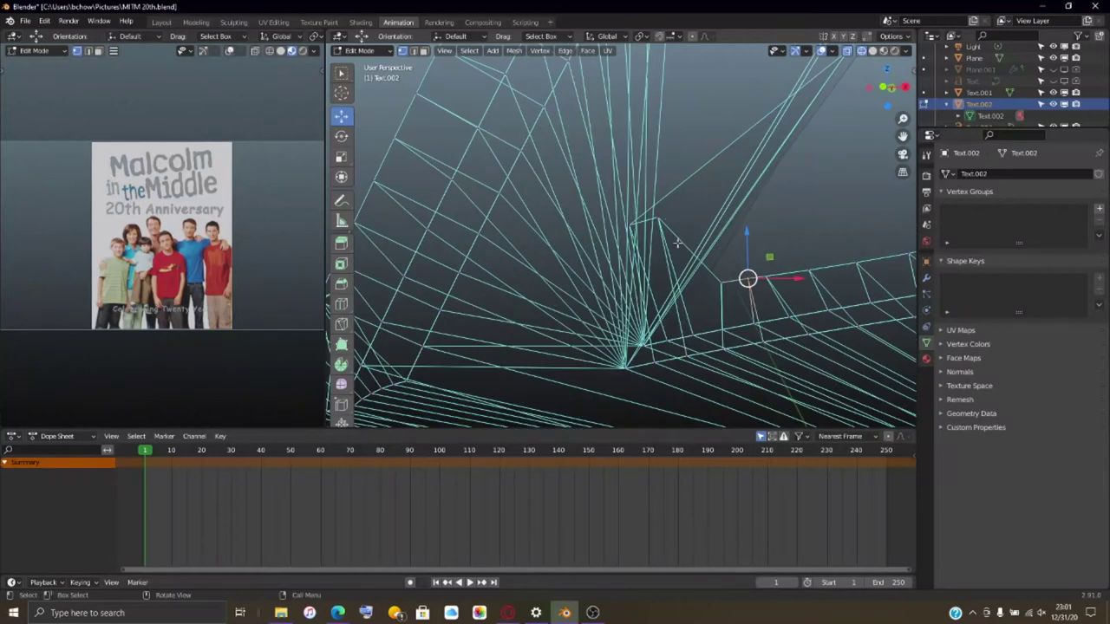
# - Shift the two raised vertices near the "A" hole's left corner and the adjacent bottom-edge vertices in the positive X direction
pyautogui.click(658, 218)
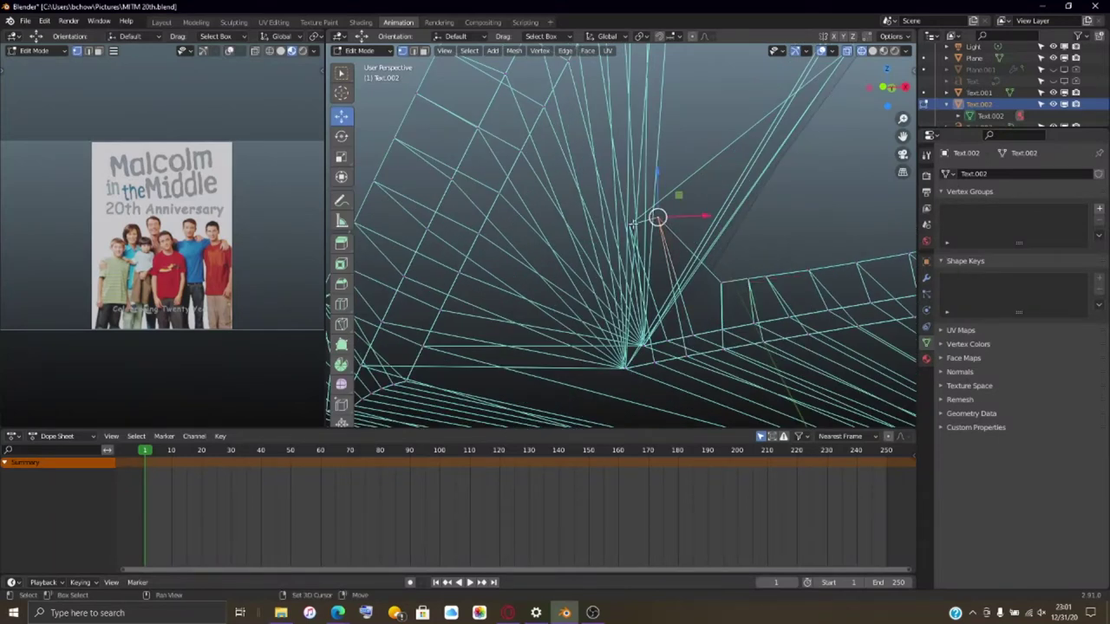
pyautogui.keyDown('shift'); pyautogui.click(631, 224); pyautogui.keyUp('shift')
pyautogui.moveTo(684, 222); pyautogui.dragTo(739, 236)
pyautogui.click(723, 284)
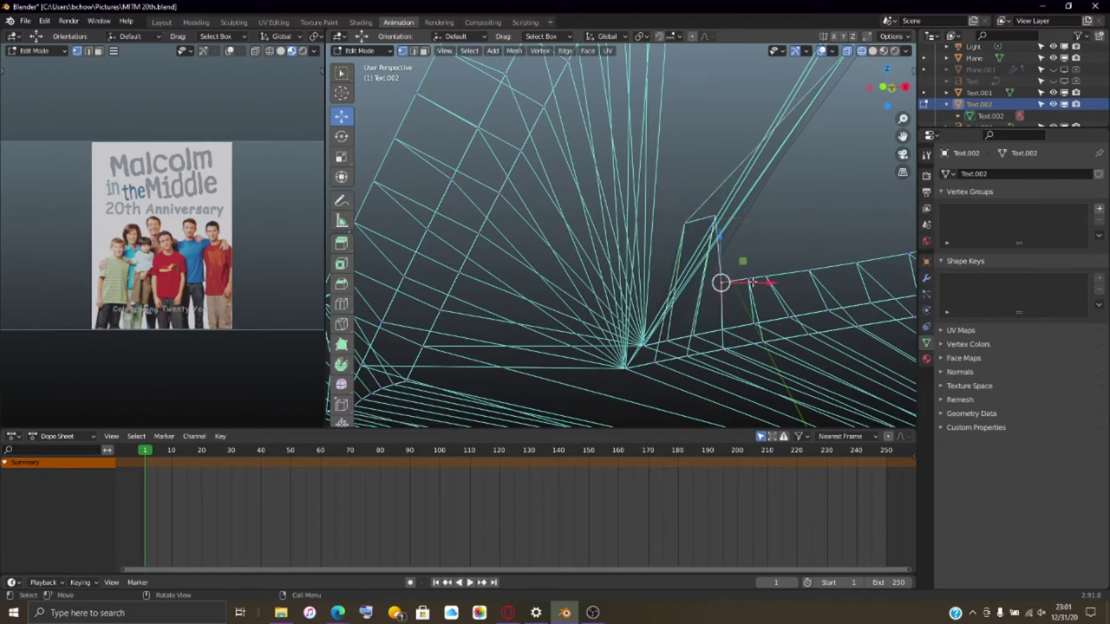
pyautogui.keyDown('shift'); pyautogui.click(798, 279); pyautogui.keyUp('shift')
pyautogui.moveTo(808, 276); pyautogui.dragTo(826, 277)
# - Move the vertex midway up the "A" hole's left edge along X toward the inside of the hole
pyautogui.moveTo(825, 277); pyautogui.dragTo(564, 201, button='middle')
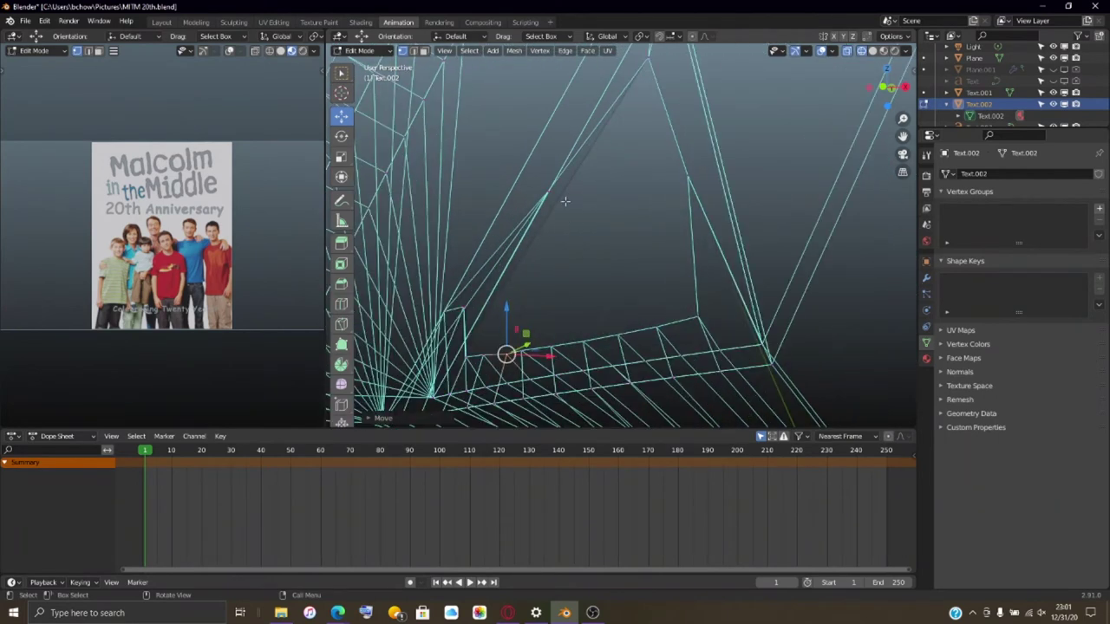
pyautogui.click(559, 189)
pyautogui.moveTo(562, 190); pyautogui.dragTo(616, 193)
# - Shift three bottom-edge vertices of the "A" hole along X toward its right corner to spread them out
pyautogui.click(463, 303)
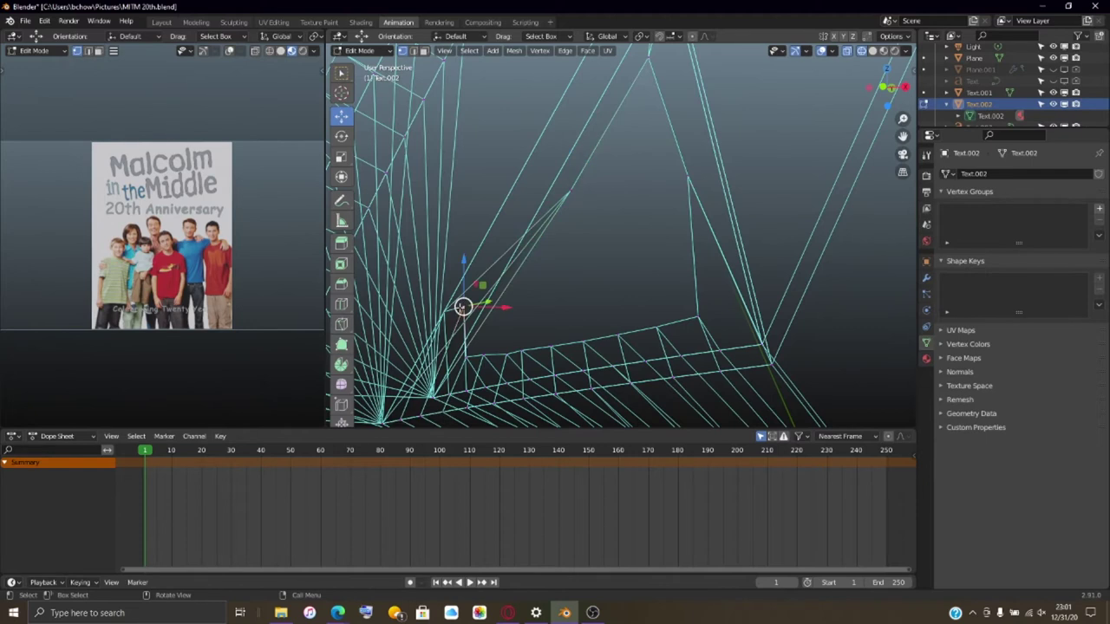
pyautogui.click(507, 351)
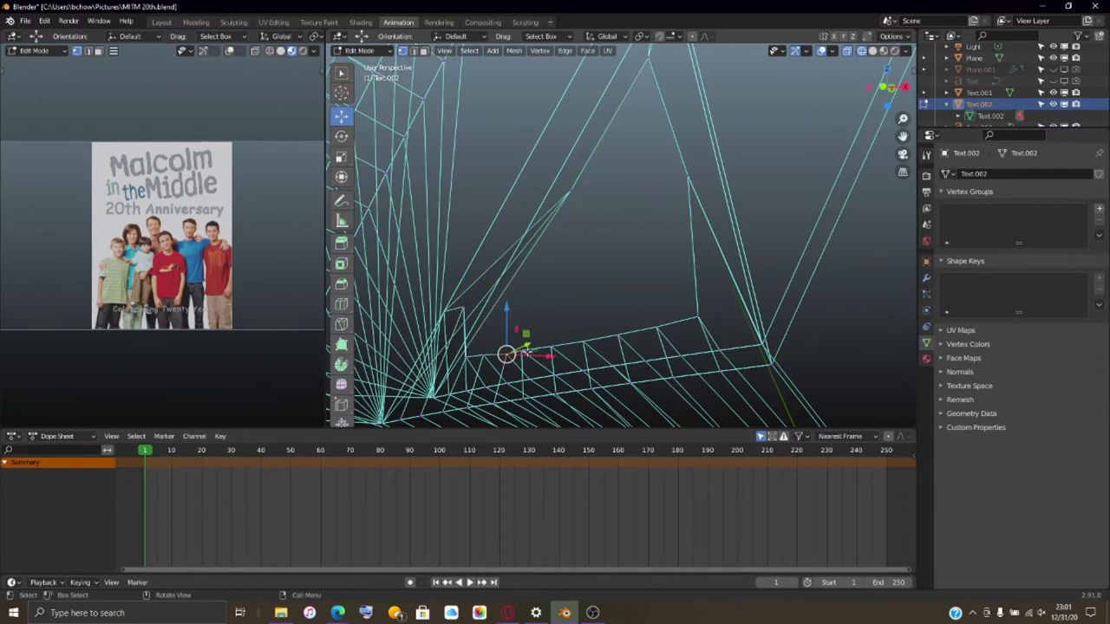
pyautogui.press('g')
pyautogui.press('x')
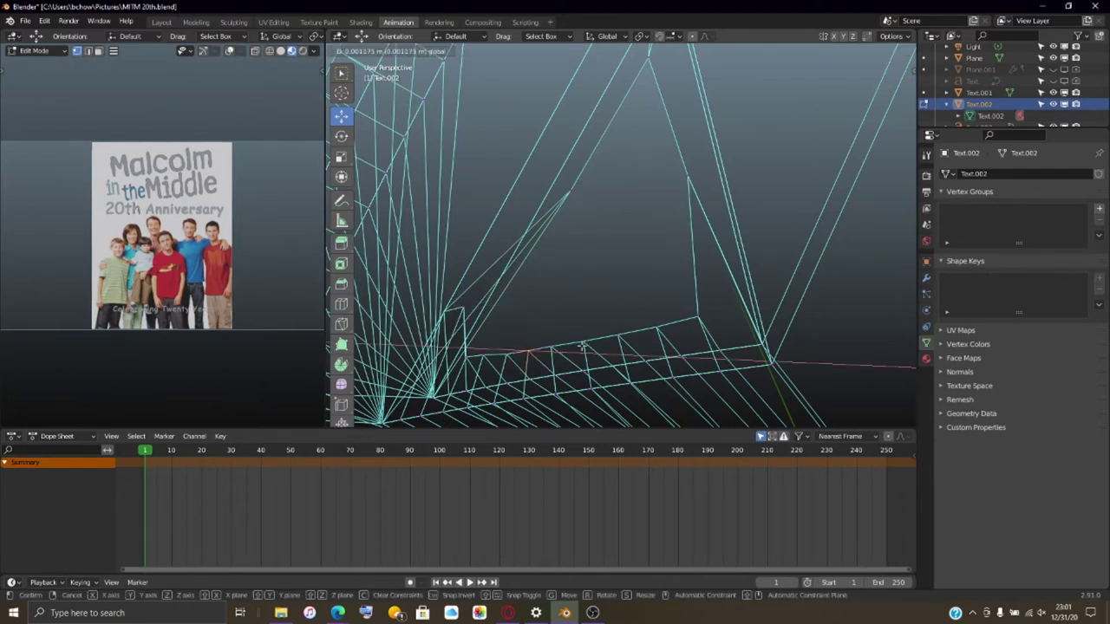
pyautogui.click(583, 346)
pyautogui.click(660, 325)
pyautogui.moveTo(706, 327)
pyautogui.mouseDown()
pyautogui.moveTo(716, 326)
pyautogui.moveTo(704, 329)
pyautogui.mouseUp()
pyautogui.click(634, 337)
pyautogui.press('g')
pyautogui.press('x')
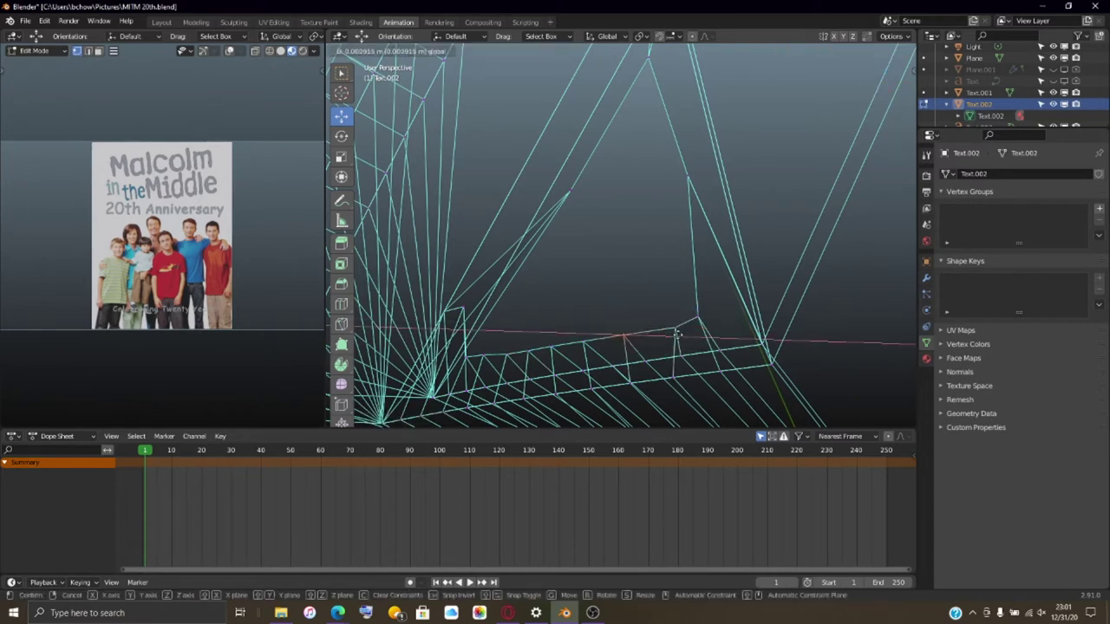
pyautogui.click(660, 340)
# - Shift the two middle bottom-edge vertices of the "A" hole in the positive X direction to even out their spacing
pyautogui.click(595, 346)
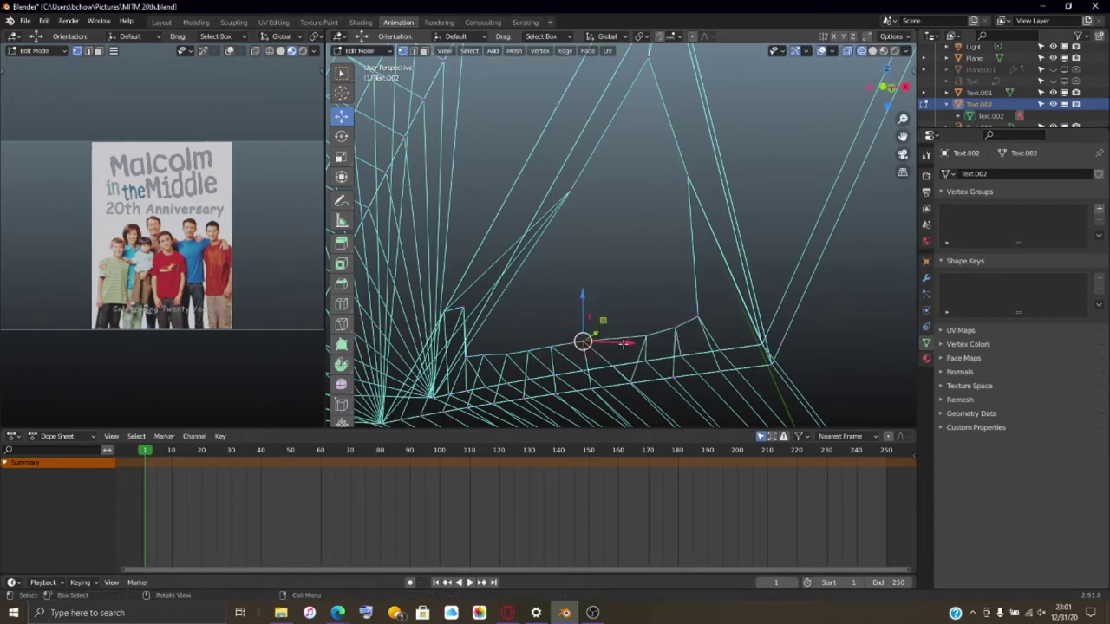
pyautogui.press('g')
pyautogui.press('x')
pyautogui.click(639, 338)
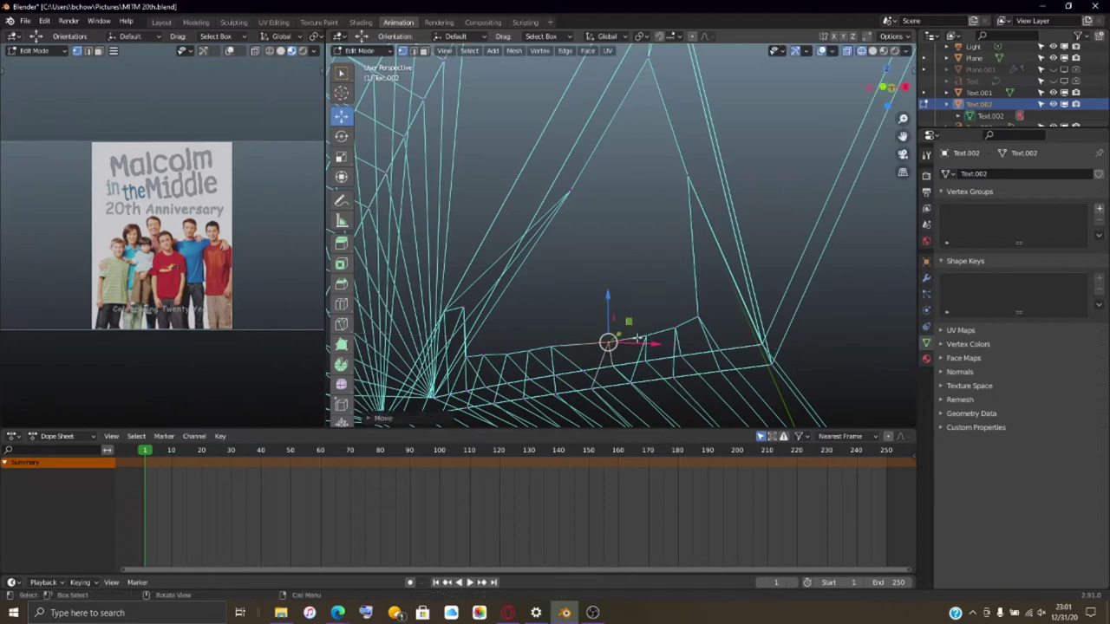
pyautogui.click(559, 347)
pyautogui.press('g')
pyautogui.press('x')
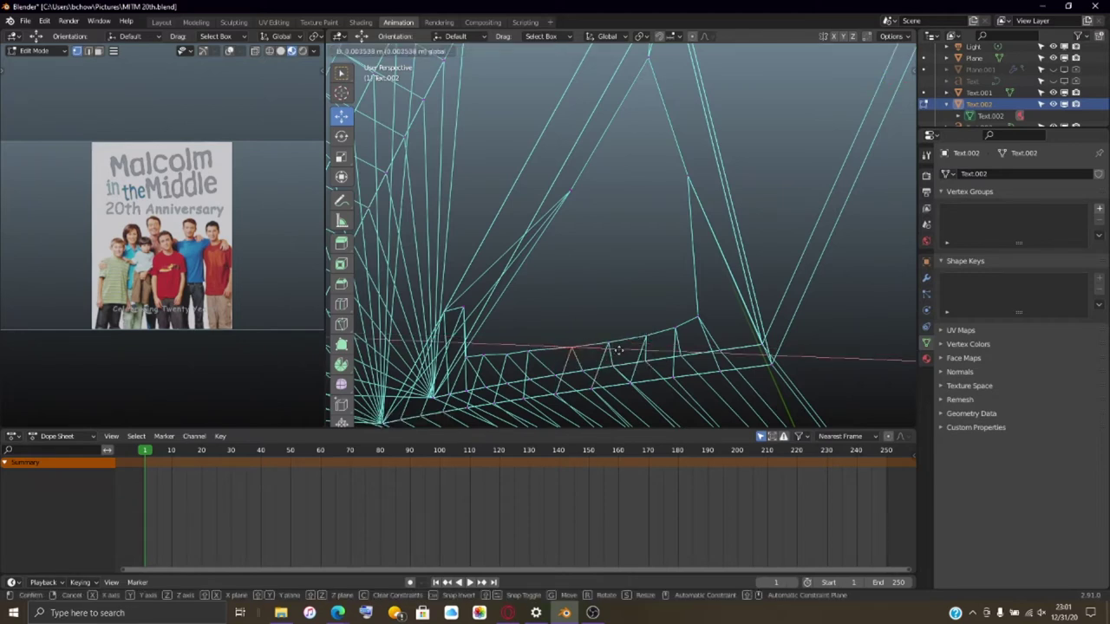
pyautogui.click(618, 350)
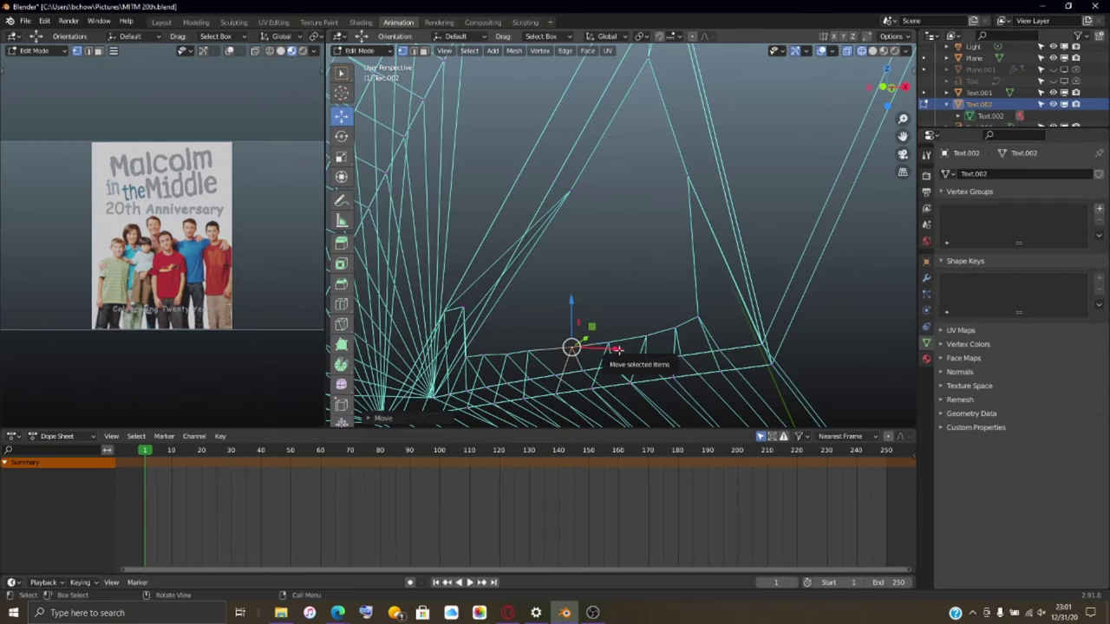
# - Move the remaining bottom-edge vertices nearest the "A" hole's left corner along X so the whole edge is evenly spaced
pyautogui.hotkey('ctrl', 'z')
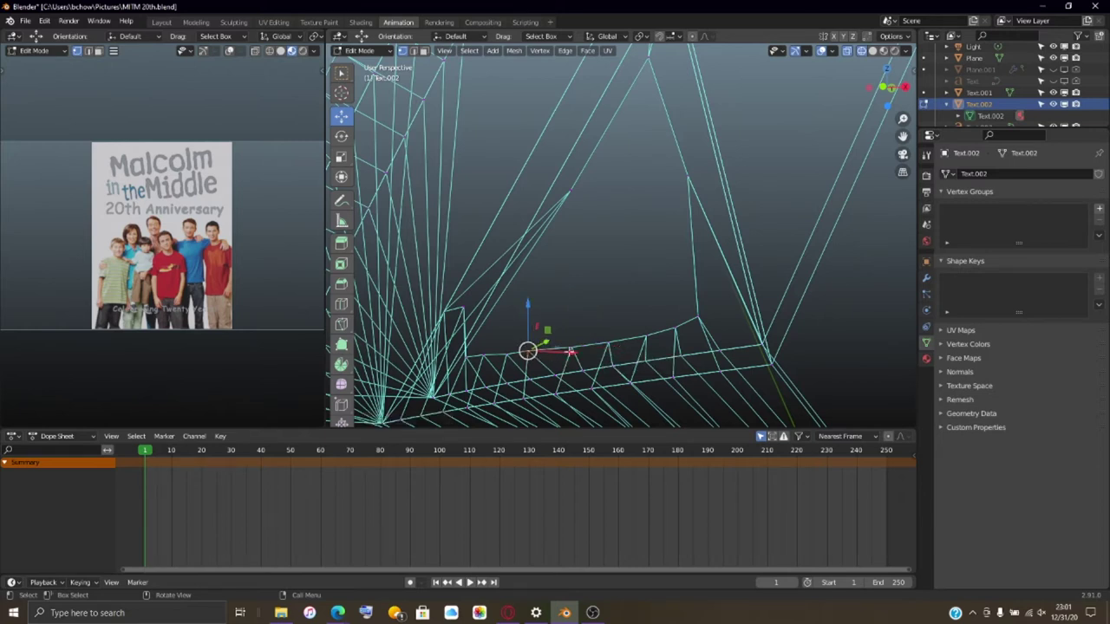
pyautogui.moveTo(570, 351); pyautogui.dragTo(541, 355)
pyautogui.hotkey('ctrl', 'z')
pyautogui.click(561, 353)
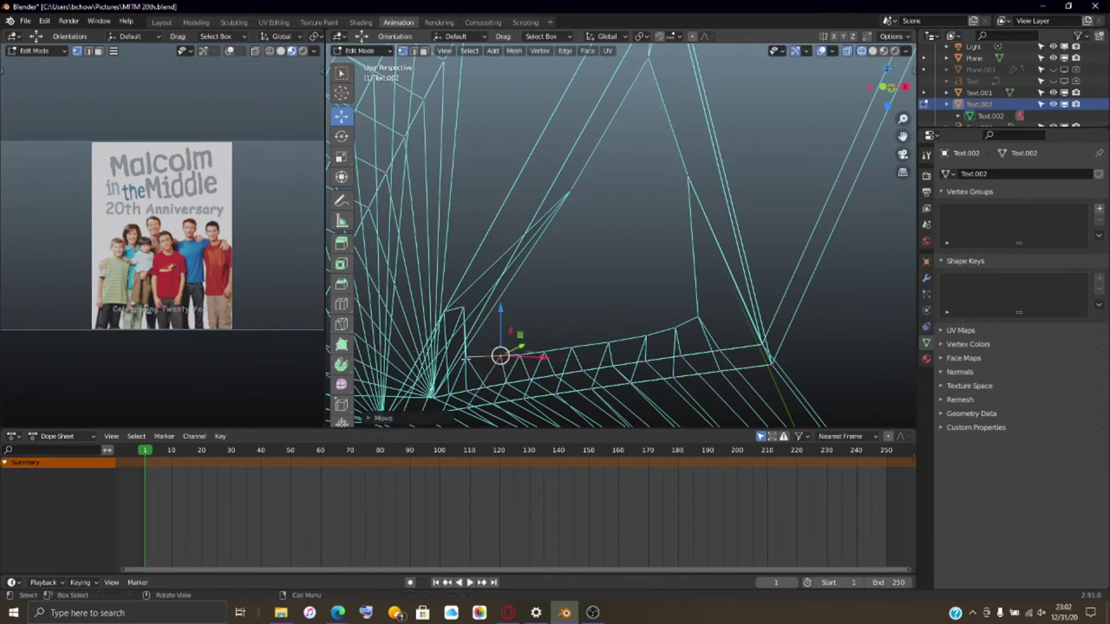
pyautogui.press('g')
pyautogui.press('x')
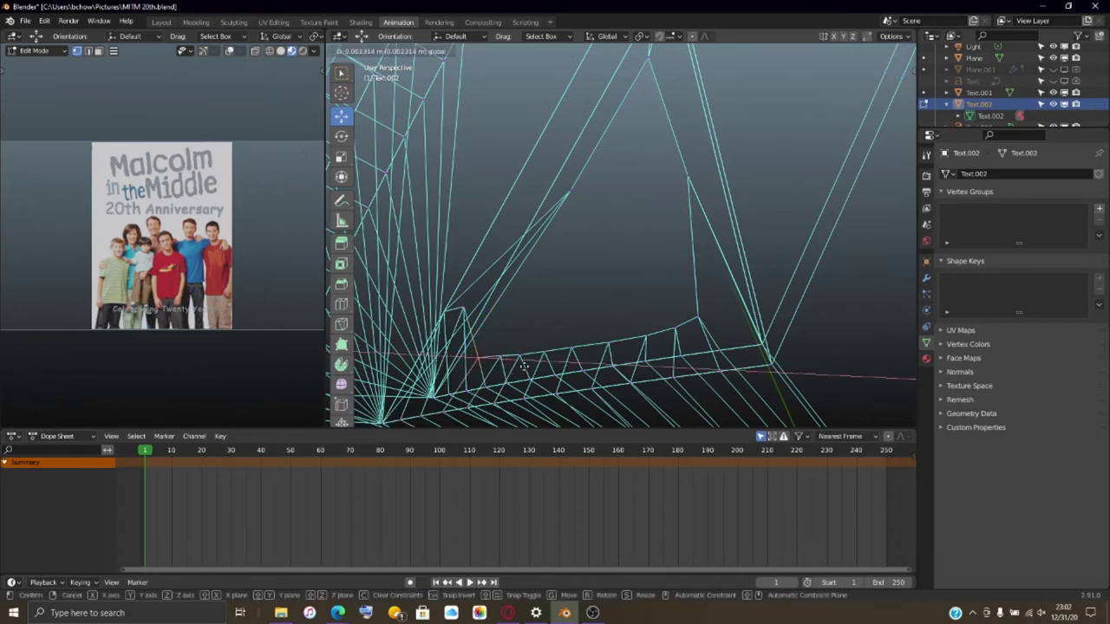
pyautogui.click(475, 363)
# - Lower the raised vertex above the "A" hole's left corner along Z, and set the viewport to solid shading
pyautogui.click(461, 309)
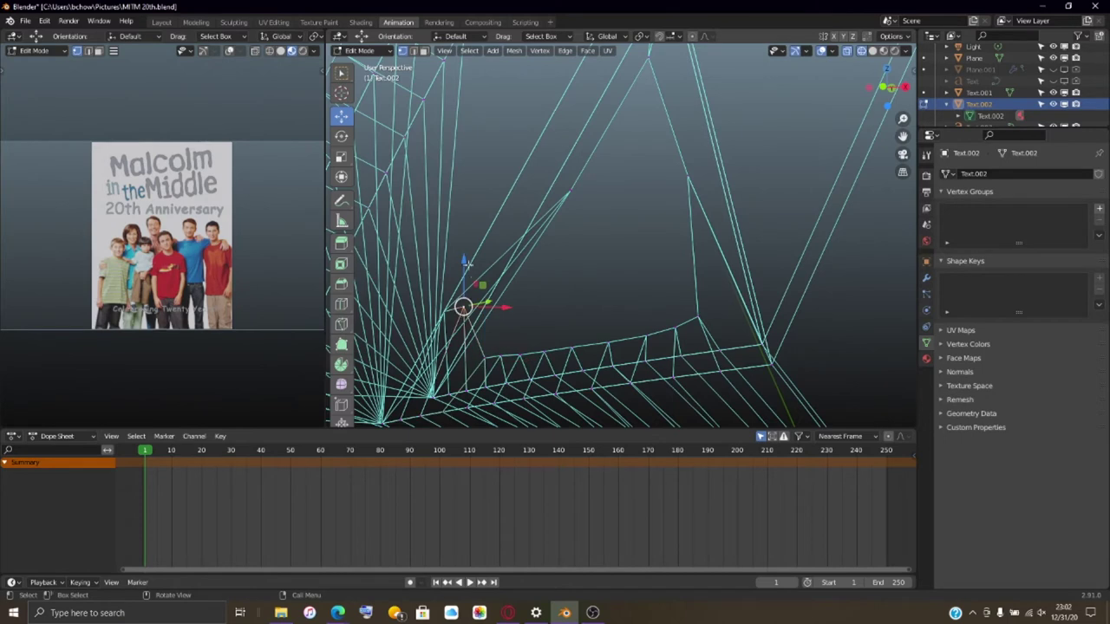
pyautogui.moveTo(464, 260); pyautogui.dragTo(486, 315)
pyautogui.press('z')
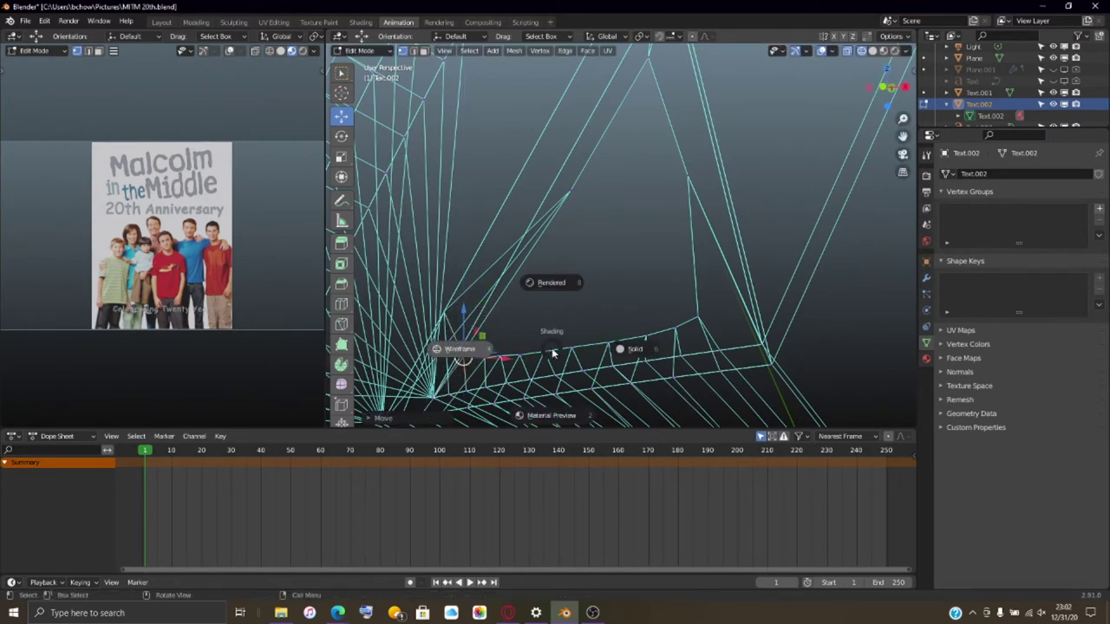
pyautogui.click(555, 350)
# - Lower the inner top vertex of the "A" hole slightly along Z and adjust the left-edge vertex along X
pyautogui.moveTo(556, 356)
pyautogui.mouseDown(button='middle')
pyautogui.moveTo(384, 384)
pyautogui.moveTo(483, 367)
pyautogui.moveTo(562, 383)
pyautogui.moveTo(613, 213)
pyautogui.moveTo(662, 98)
pyautogui.moveTo(669, 109)
pyautogui.mouseUp(button='middle')
pyautogui.click(671, 90)
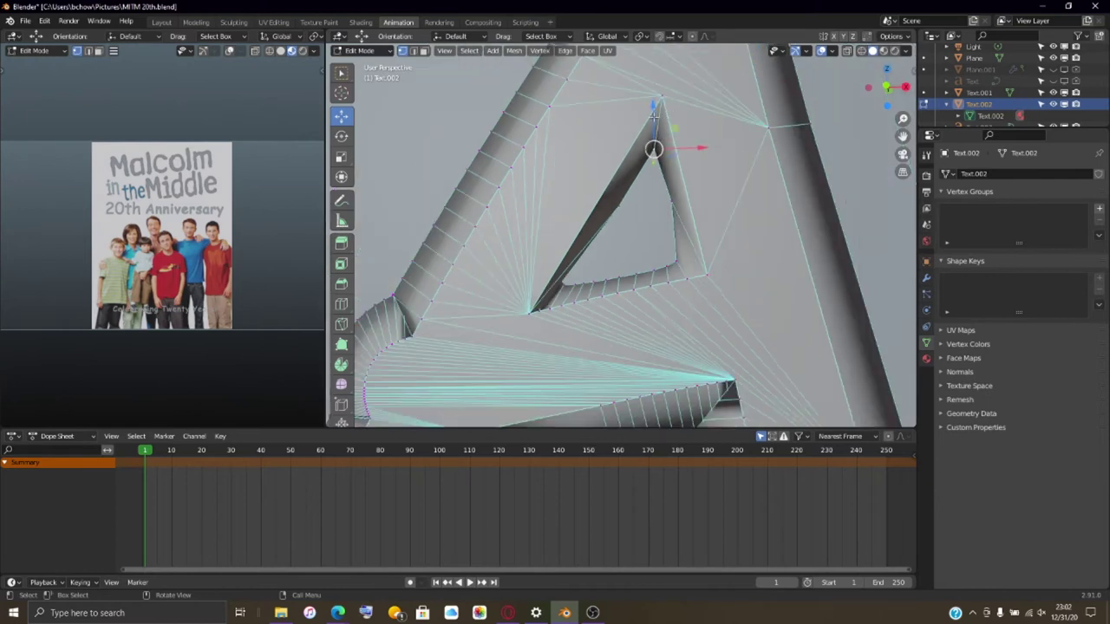
pyautogui.moveTo(653, 115); pyautogui.dragTo(664, 129)
pyautogui.click(618, 205)
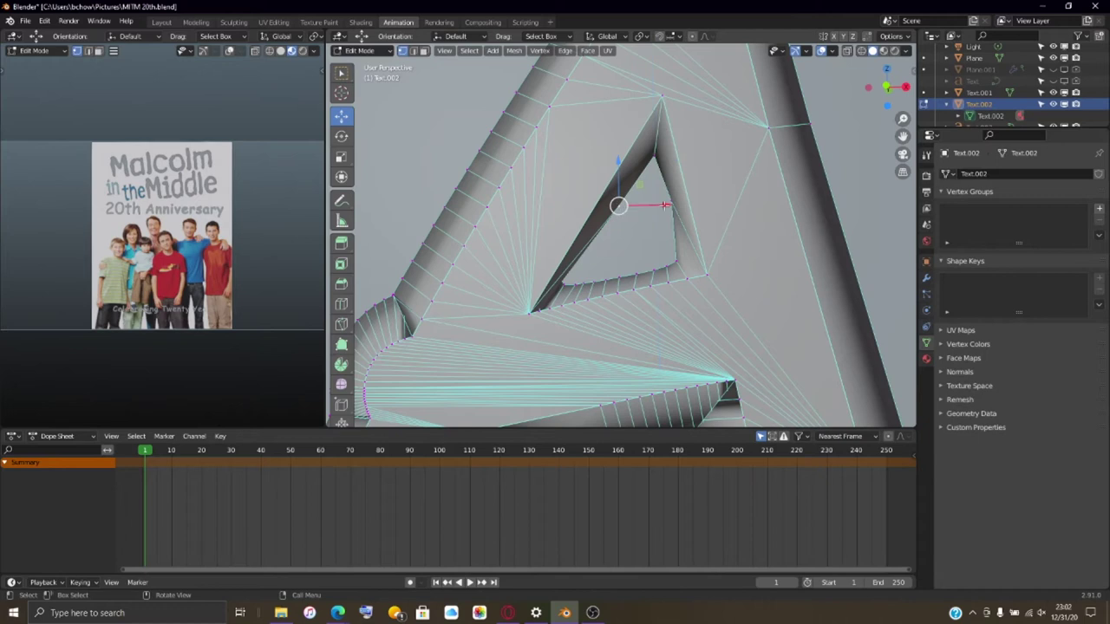
pyautogui.moveTo(664, 206)
pyautogui.mouseDown()
pyautogui.moveTo(649, 199)
pyautogui.moveTo(672, 224)
pyautogui.moveTo(662, 215)
pyautogui.mouseUp()
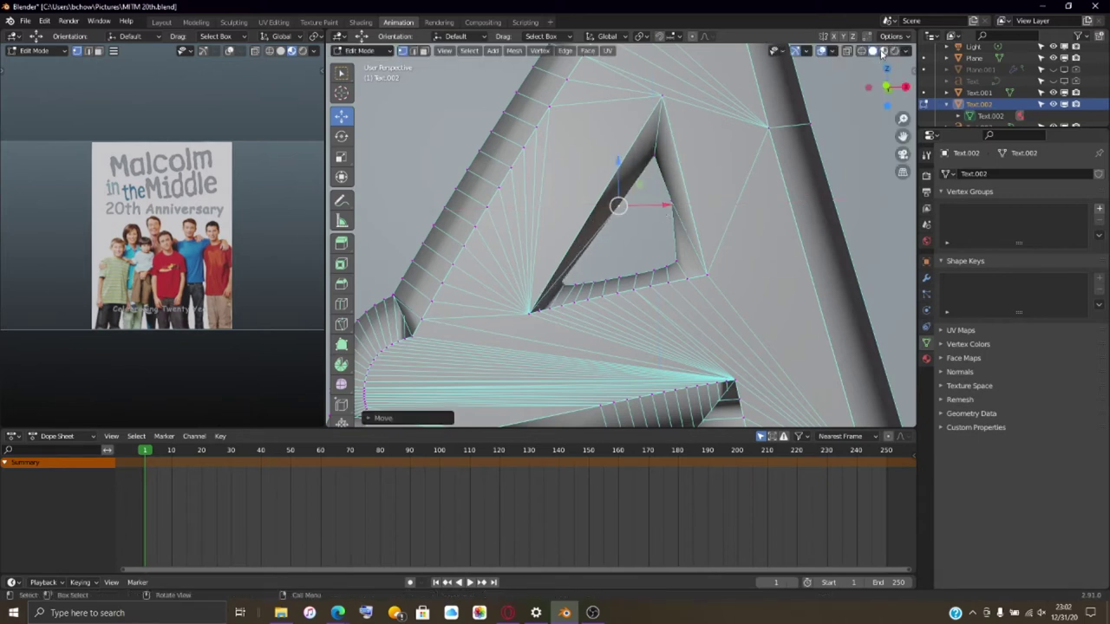
# - Preview the "A" hole in material preview and rendered shading, and return the viewport to solid shading
pyautogui.click(882, 52)
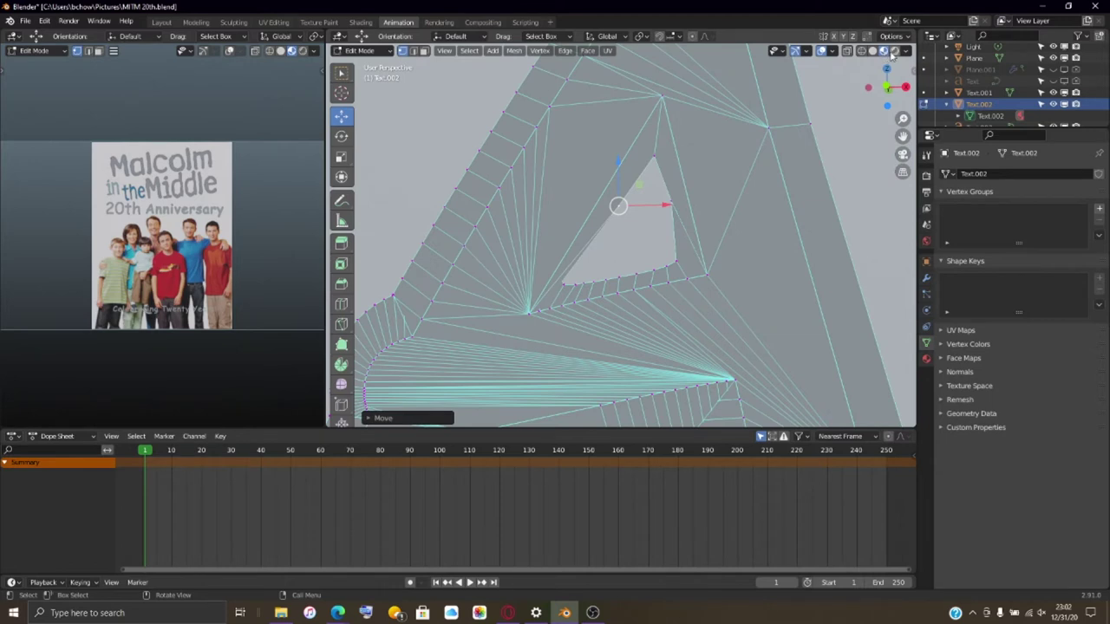
pyautogui.click(894, 50)
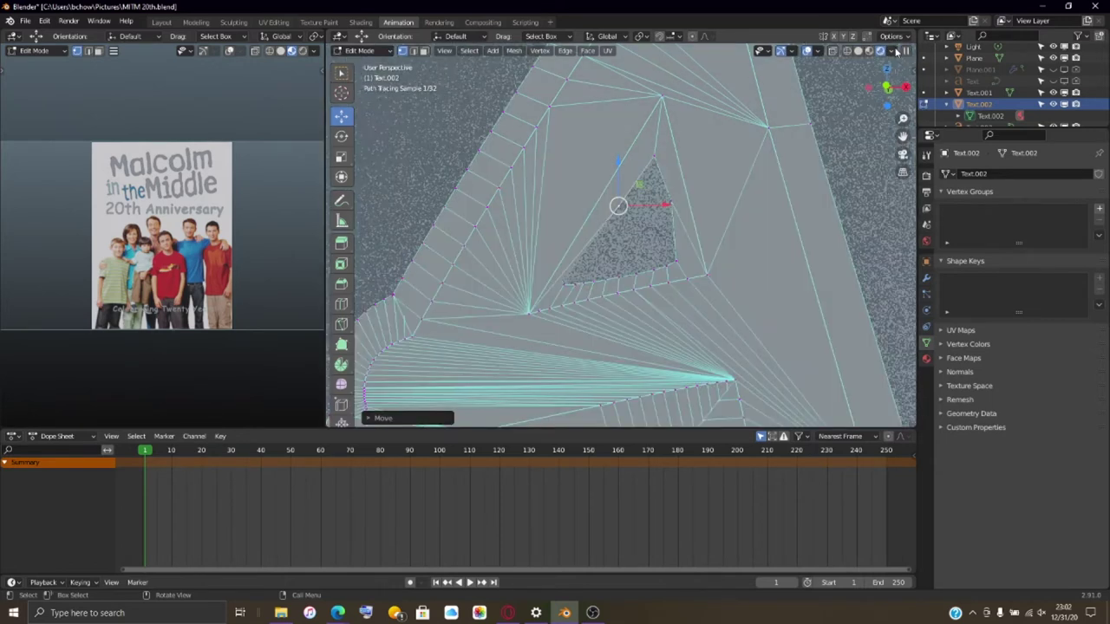
pyautogui.click(860, 52)
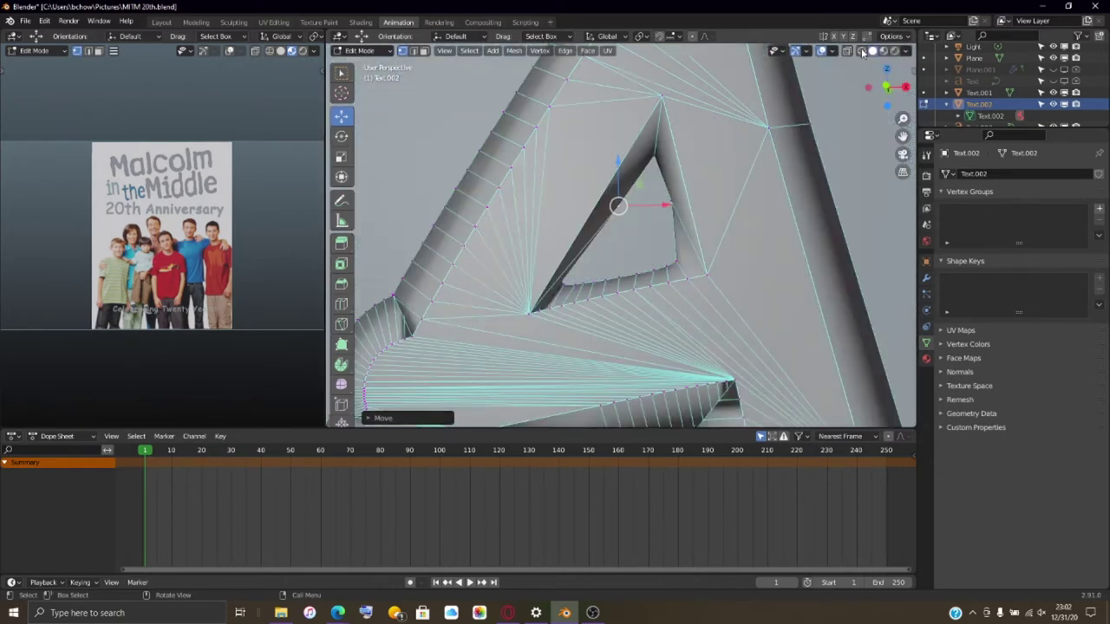
# - Move the stray raised vertex and the corner vertex at the "A" hole's left corner inward along X
pyautogui.moveTo(540, 349); pyautogui.dragTo(508, 303, button='middle')
pyautogui.scroll(4, 508, 304)
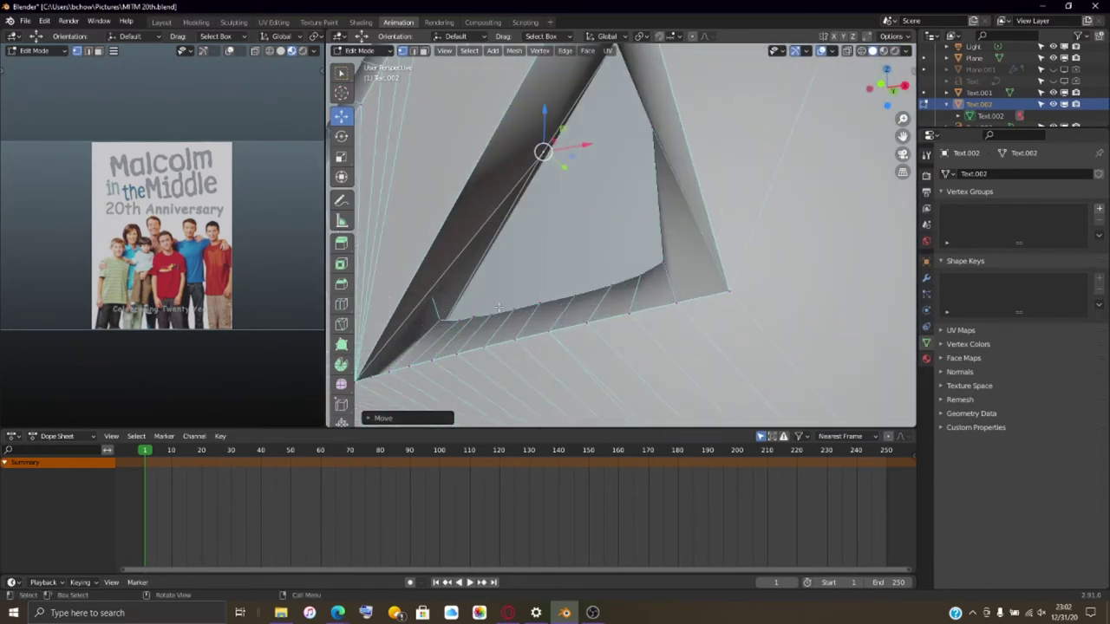
pyautogui.click(428, 302)
pyautogui.moveTo(433, 310); pyautogui.dragTo(454, 285, button='middle')
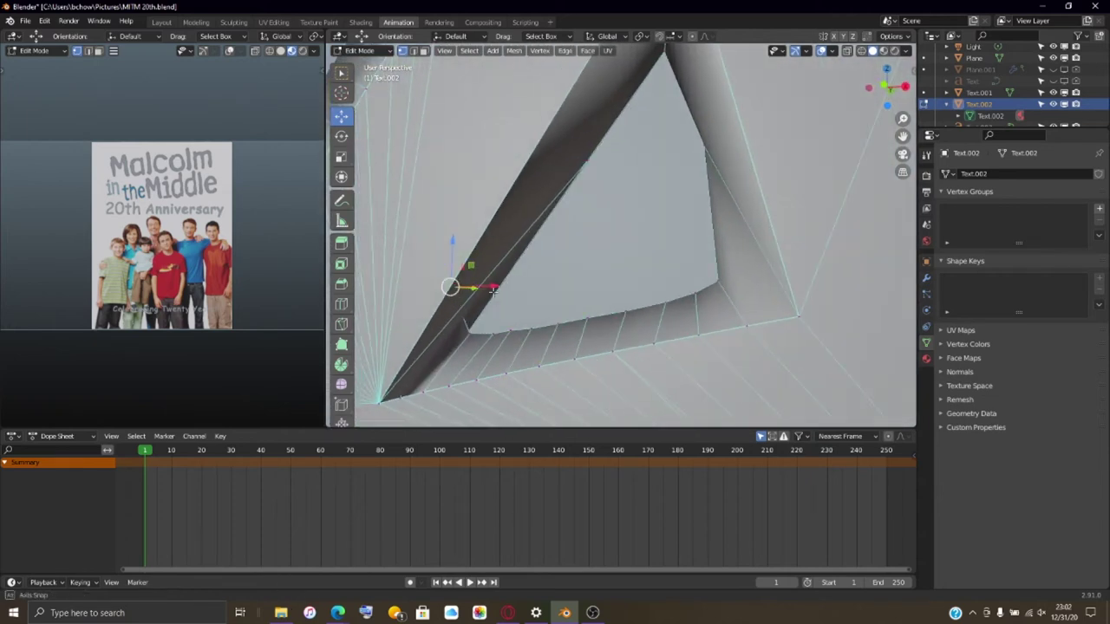
pyautogui.moveTo(490, 283); pyautogui.dragTo(520, 332)
pyautogui.click(469, 334)
pyautogui.click(512, 332)
# - Lower the stray vertex above the "A" hole's left corner along Z
pyautogui.press('g')
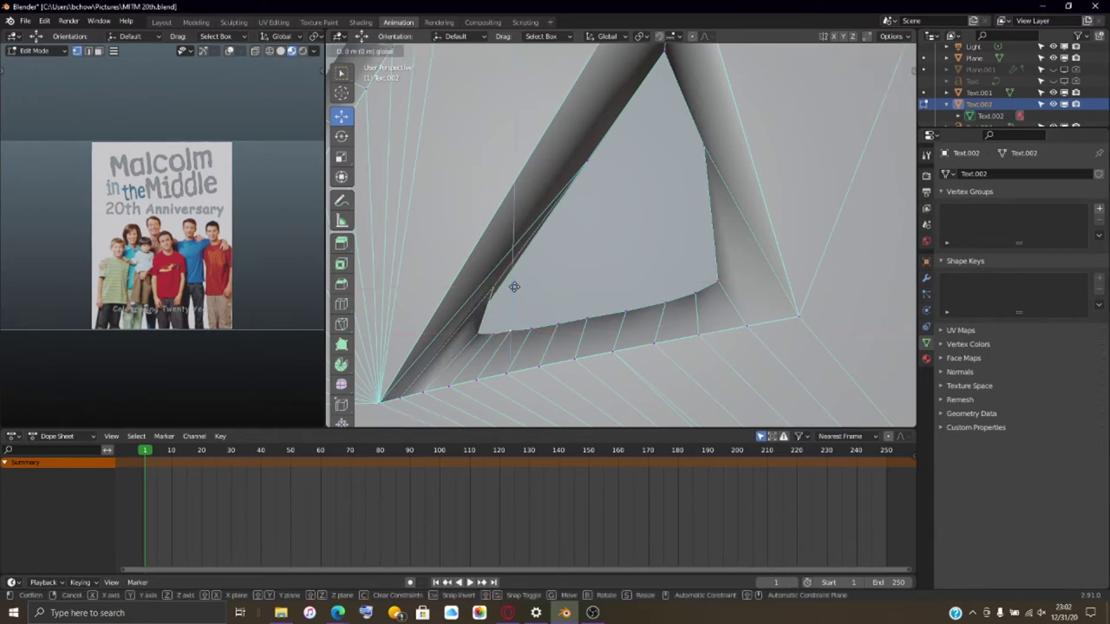
pyautogui.click(515, 287)
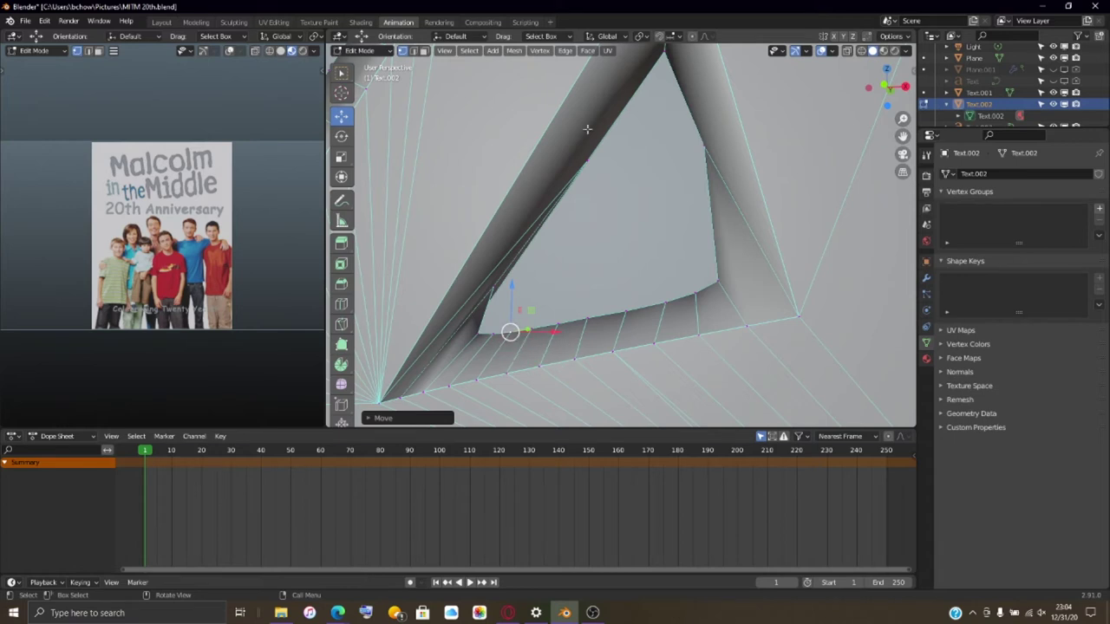
pyautogui.moveTo(510, 334); pyautogui.dragTo(624, 208, button='middle')
pyautogui.moveTo(449, 225)
pyautogui.mouseDown()
pyautogui.moveTo(448, 278)
pyautogui.moveTo(449, 238)
pyautogui.mouseUp()
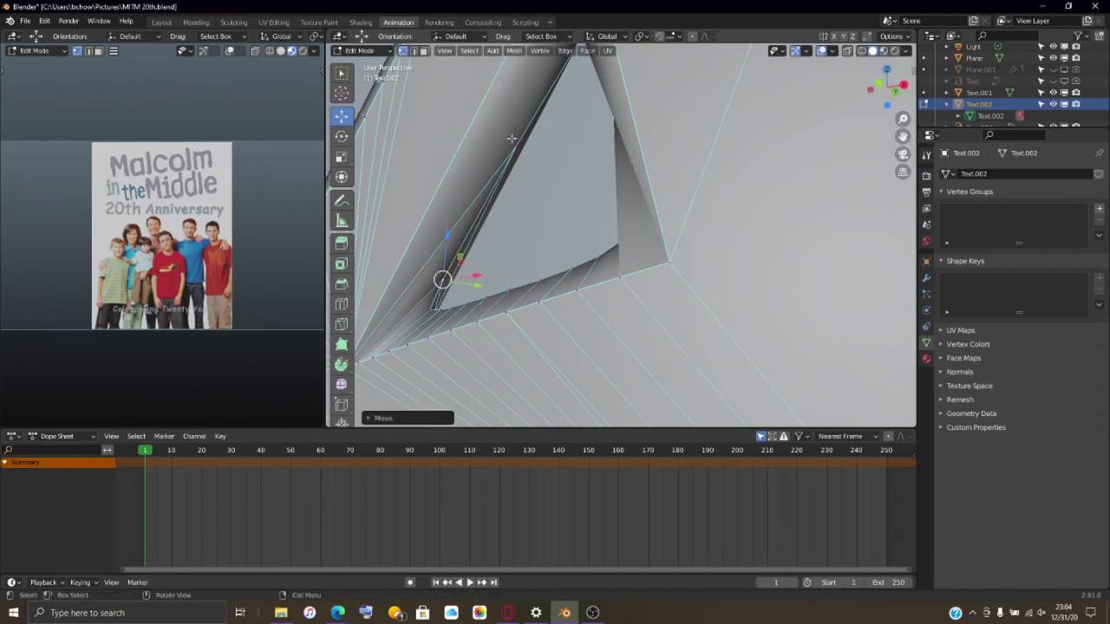
# - Shift the vertex midway up the "A" hole's right edge about 0.0023 m in the negative X direction to straighten the edge
pyautogui.moveTo(525, 147); pyautogui.dragTo(730, 102, button='middle')
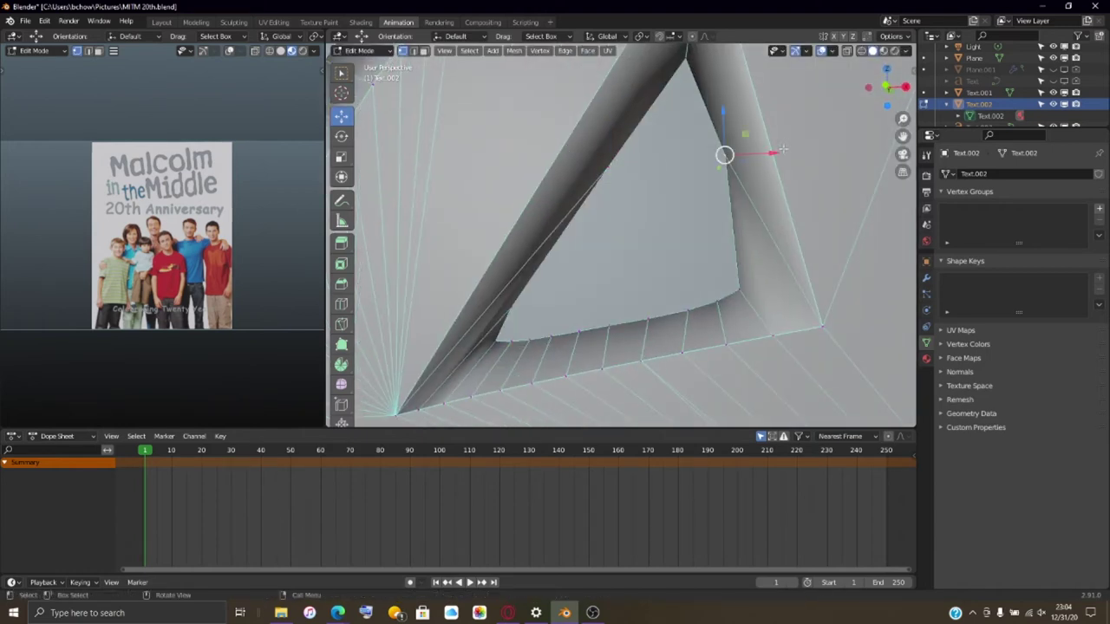
pyautogui.press('g')
pyautogui.press('x')
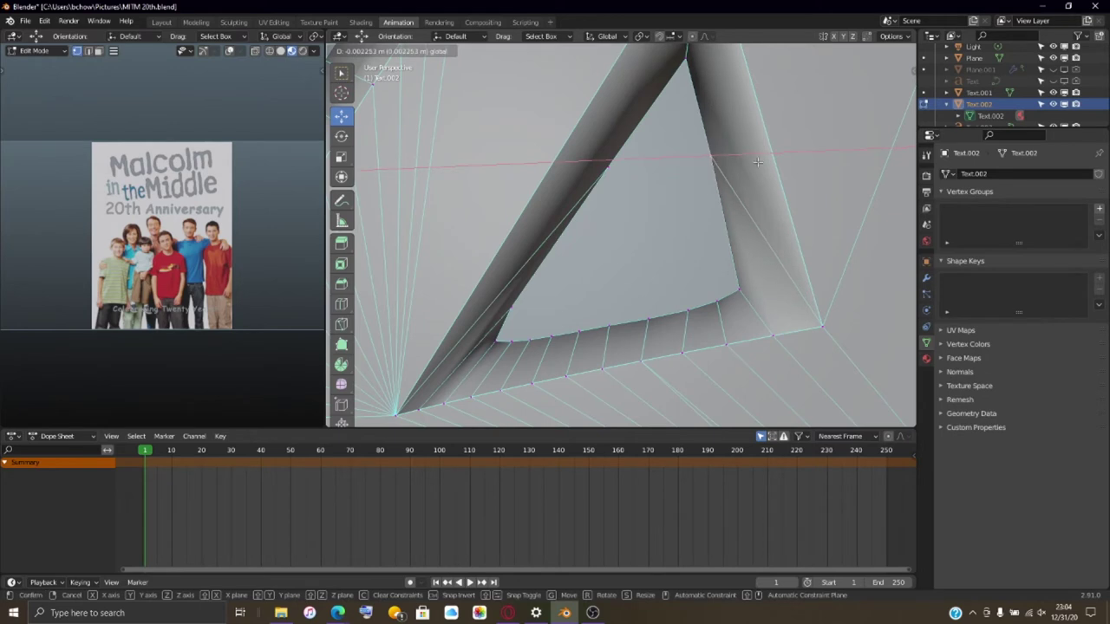
pyautogui.click(757, 162)
# - Adjust the position of the vertex in the top notch of the "n" along the Z axis
pyautogui.scroll(-6, 603, 256)
pyautogui.scroll(3, 602, 257)
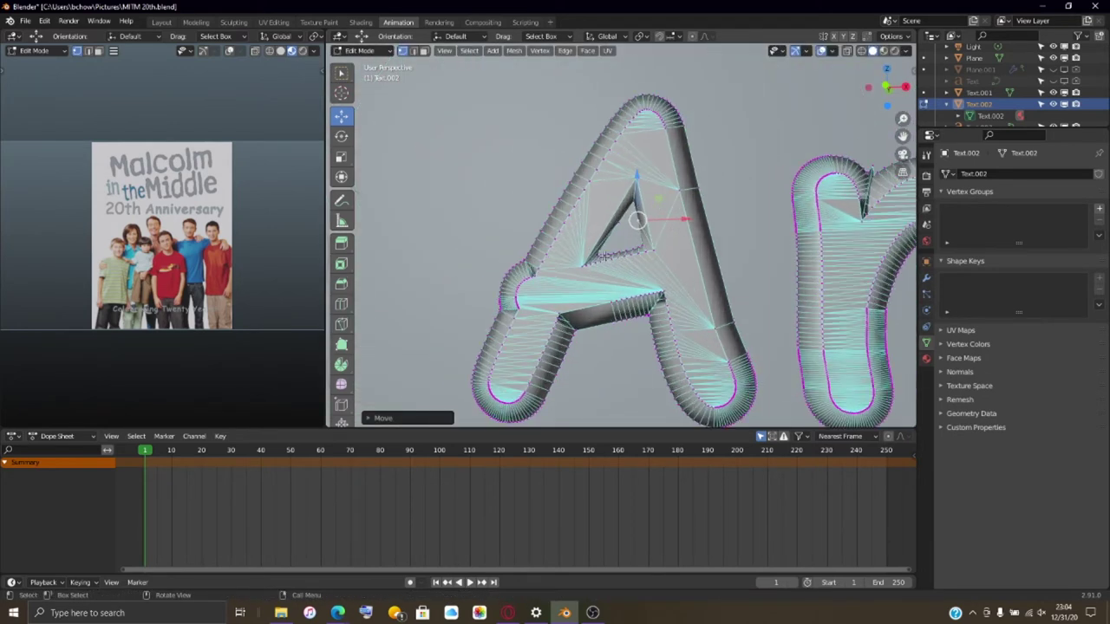
pyautogui.scroll(-3, 793, 233)
pyautogui.moveTo(793, 233); pyautogui.dragTo(500, 310, button='middle')
pyautogui.scroll(3, 780, 277)
pyautogui.scroll(4, 500, 309)
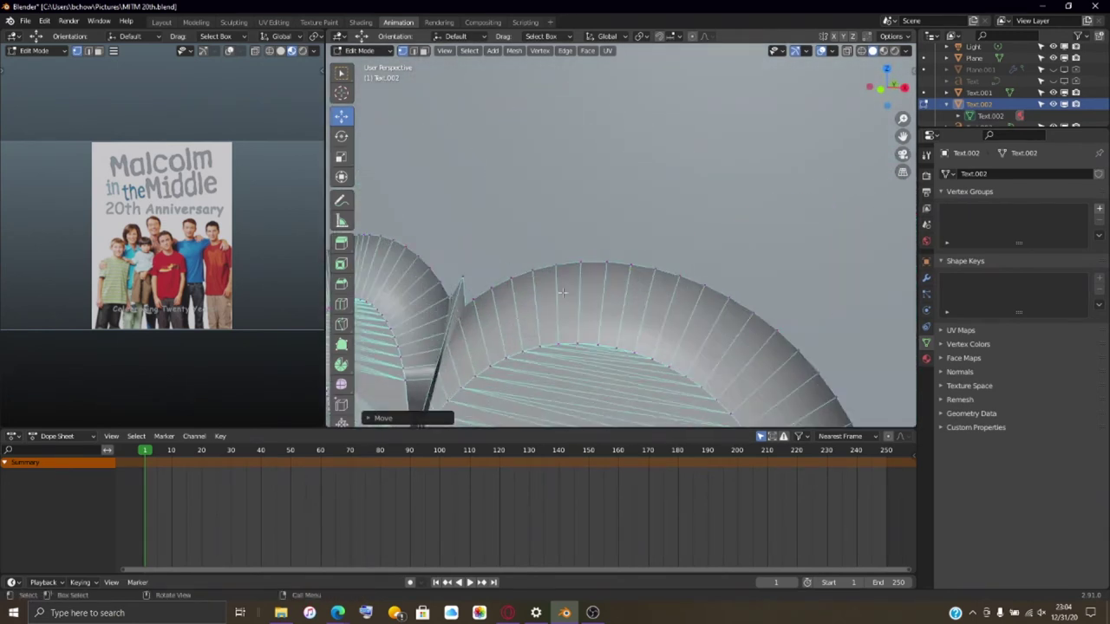
pyautogui.keyDown('shift'); pyautogui.moveTo(555, 278); pyautogui.dragTo(598, 312, button='middle'); pyautogui.keyUp('shift')
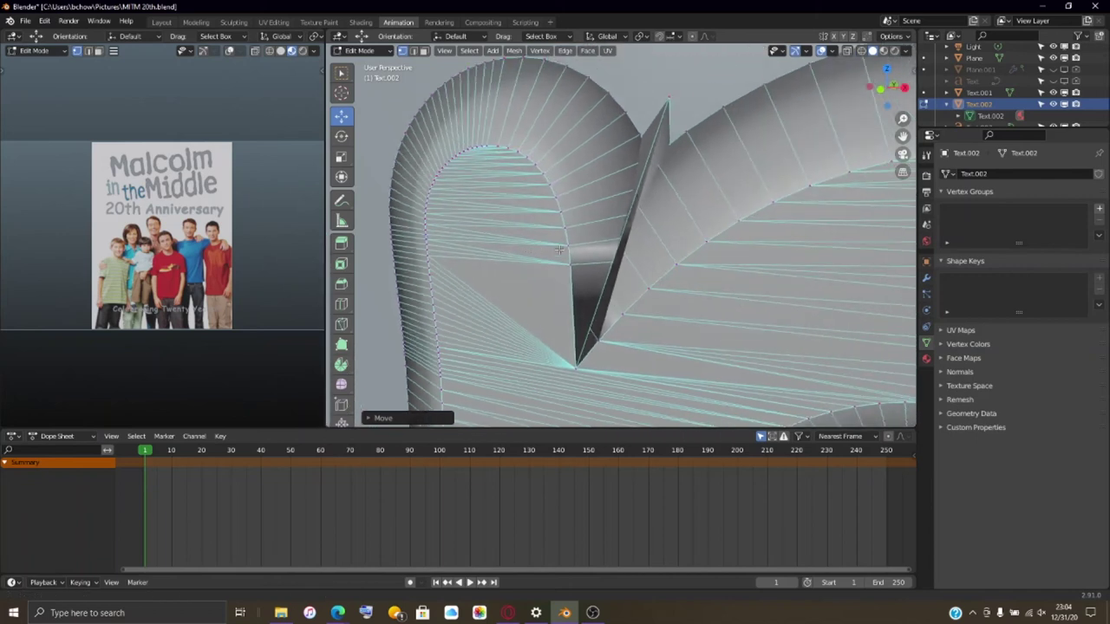
pyautogui.scroll(3, 566, 392)
pyautogui.keyDown('shift'); pyautogui.moveTo(566, 392); pyautogui.dragTo(548, 217, button='middle'); pyautogui.keyUp('shift')
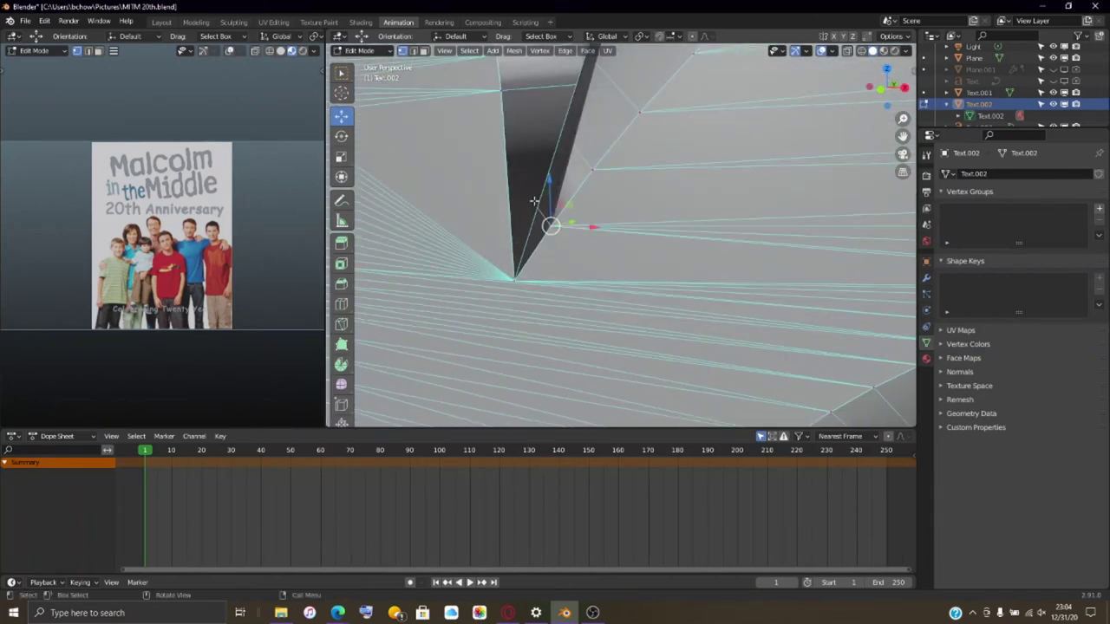
pyautogui.moveTo(548, 201)
pyautogui.mouseDown()
pyautogui.moveTo(550, 158)
pyautogui.moveTo(570, 181)
pyautogui.moveTo(575, 139)
pyautogui.moveTo(589, 174)
pyautogui.mouseUp()
# - Switch the viewport to wireframe shading and examine the stray geometry around the top notch of the "n"
pyautogui.press('z')
pyautogui.click(495, 174)
pyautogui.moveTo(495, 173); pyautogui.dragTo(579, 190, button='middle')
pyautogui.scroll(-6, 579, 190)
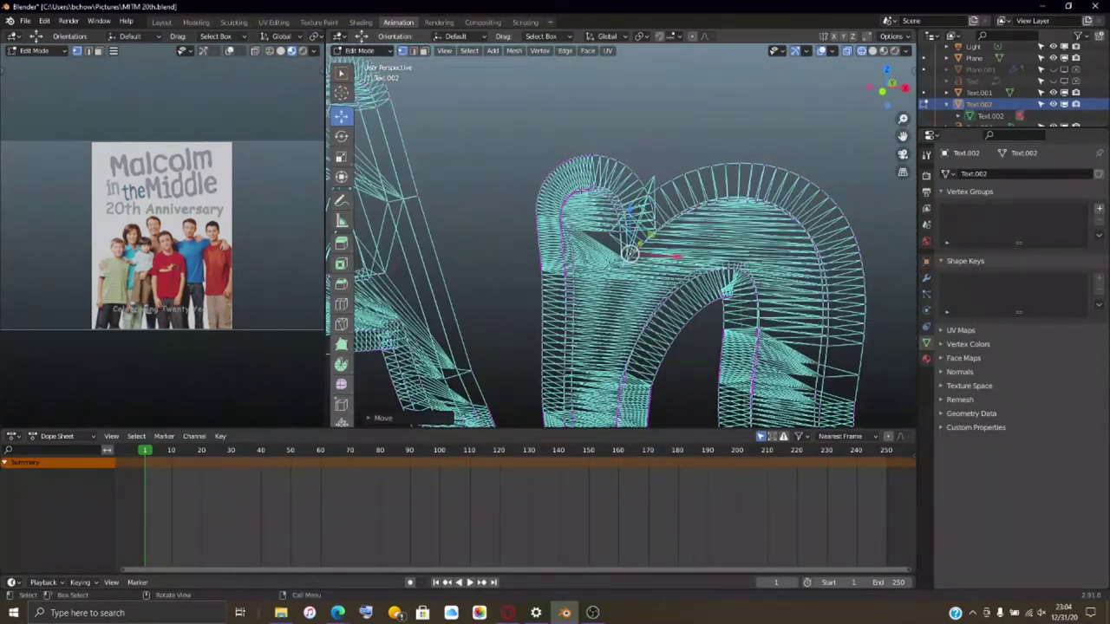
pyautogui.scroll(-2, 579, 190)
pyautogui.scroll(6, 579, 190)
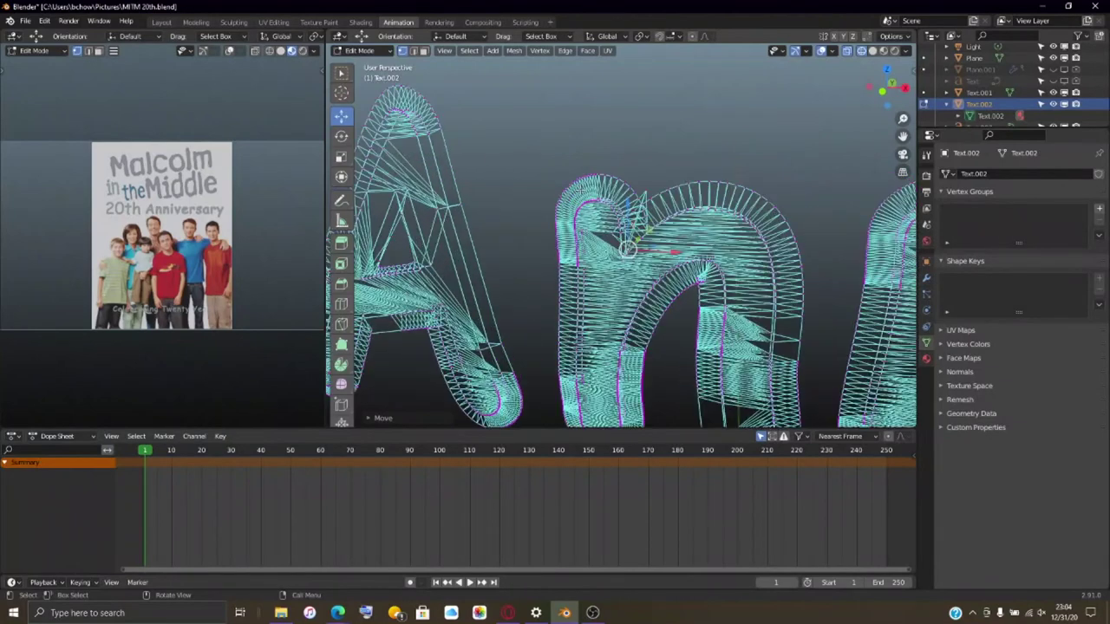
# - Switch the viewport from wireframe back to solid shading to inspect the top notch of the "n"
pyautogui.scroll(-4, 579, 190)
pyautogui.scroll(2, 579, 189)
pyautogui.scroll(3, 579, 190)
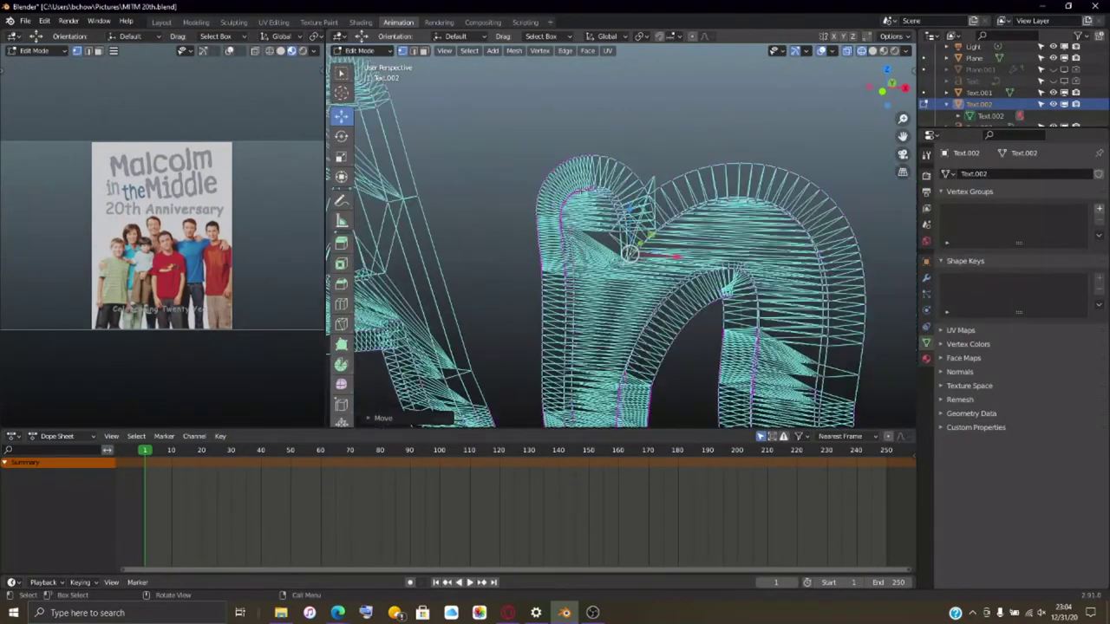
pyautogui.scroll(-4, 579, 190)
pyautogui.scroll(4, 579, 190)
pyautogui.press('z')
pyautogui.press('6')
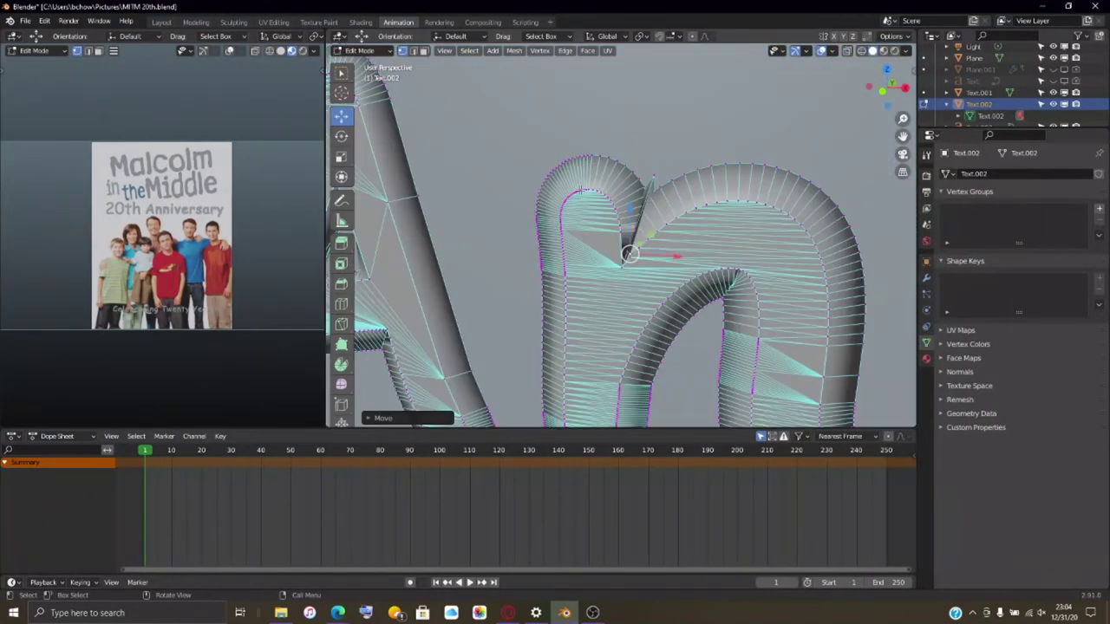
pyautogui.scroll(5, 592, 160)
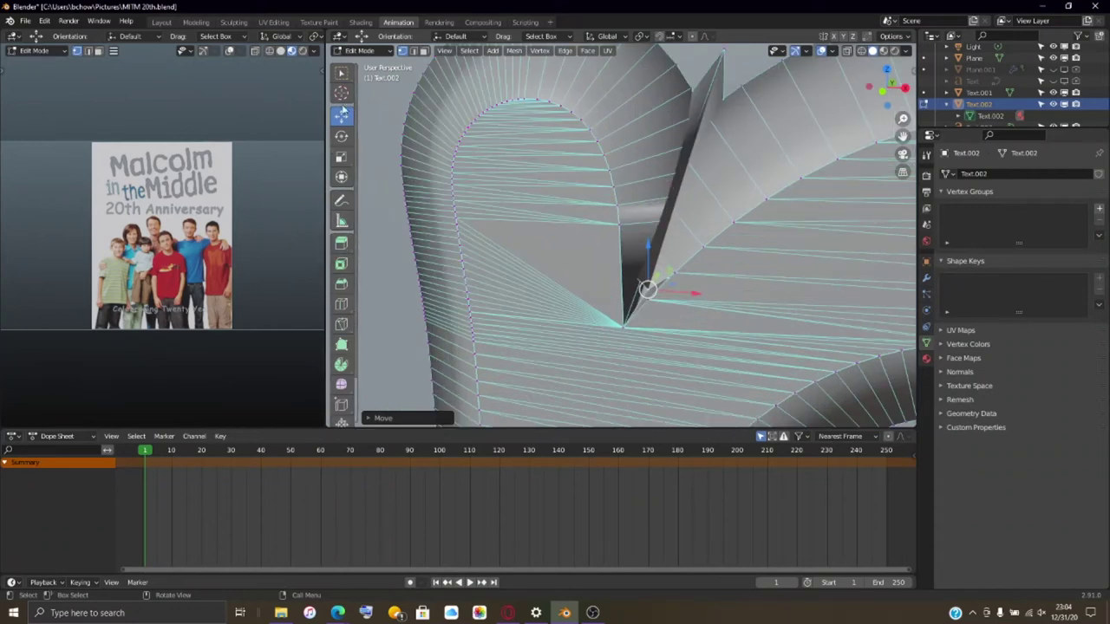
# - In face select mode, delete the long dark spike faces rising out of the top notch of the "n"
pyautogui.click(424, 50)
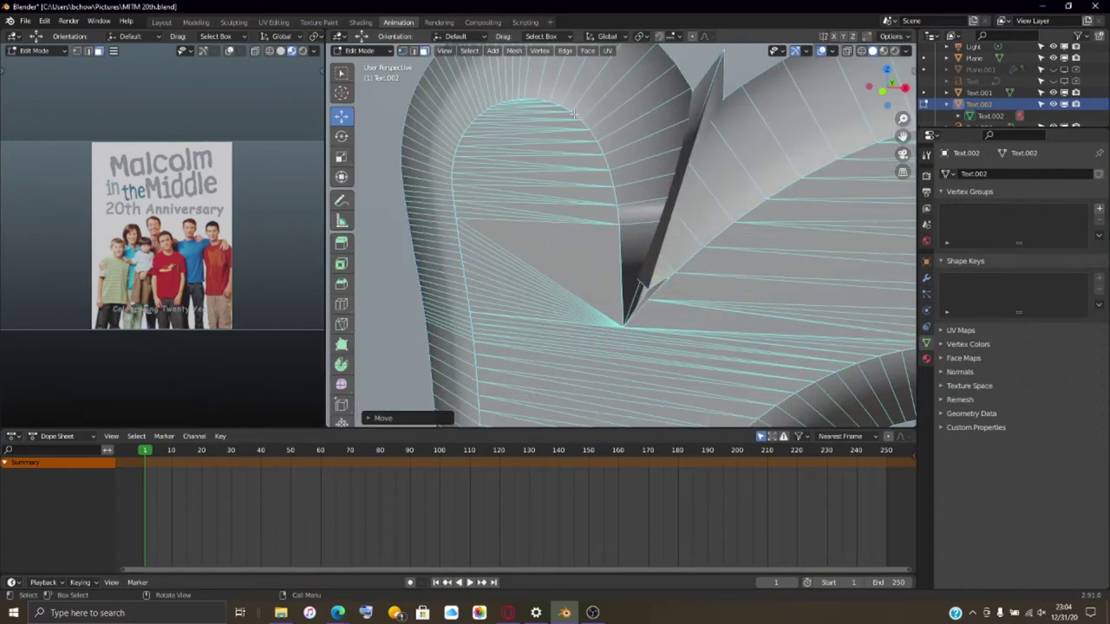
pyautogui.moveTo(706, 165); pyautogui.dragTo(688, 195, button='middle')
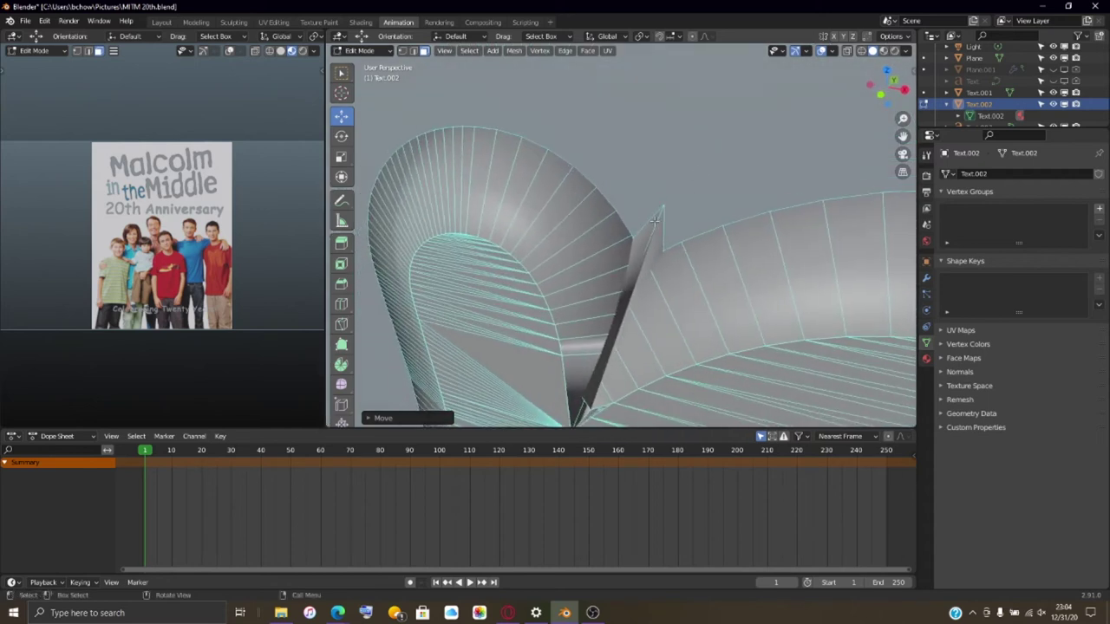
pyautogui.click(658, 218)
pyautogui.moveTo(660, 238); pyautogui.dragTo(658, 231, button='middle')
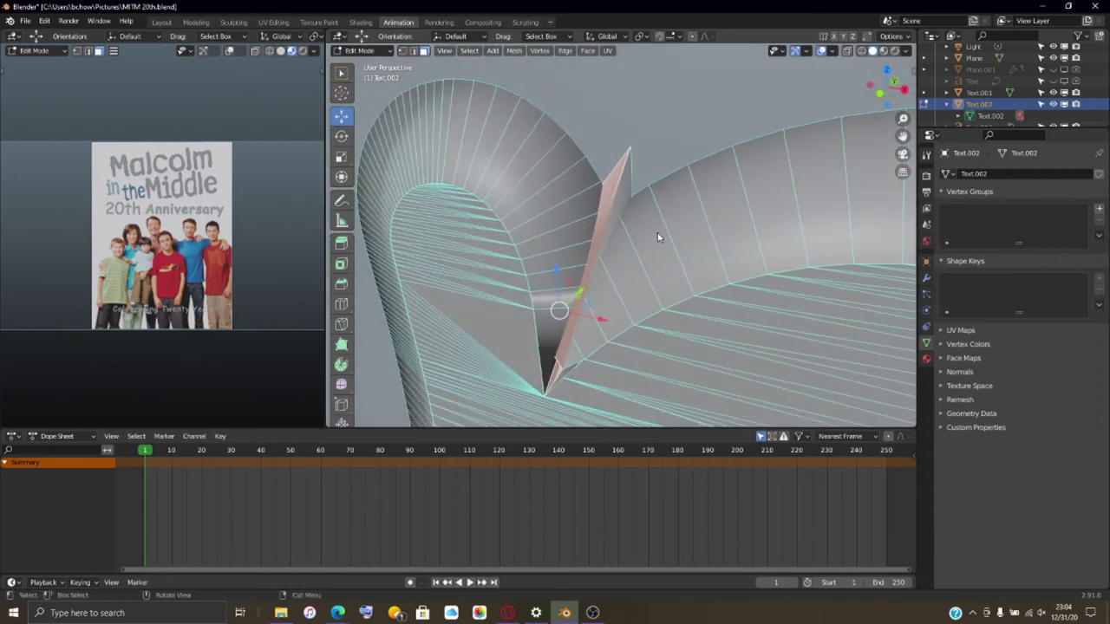
pyautogui.press('x')
pyautogui.click(658, 231)
pyautogui.click(624, 175)
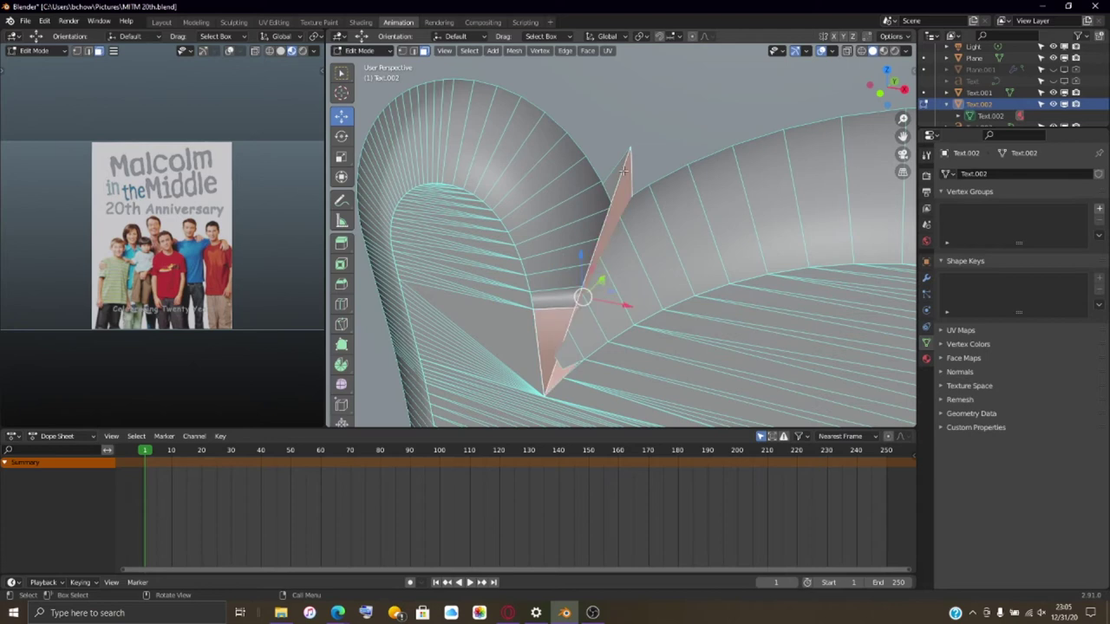
pyautogui.press('x')
pyautogui.click(623, 172)
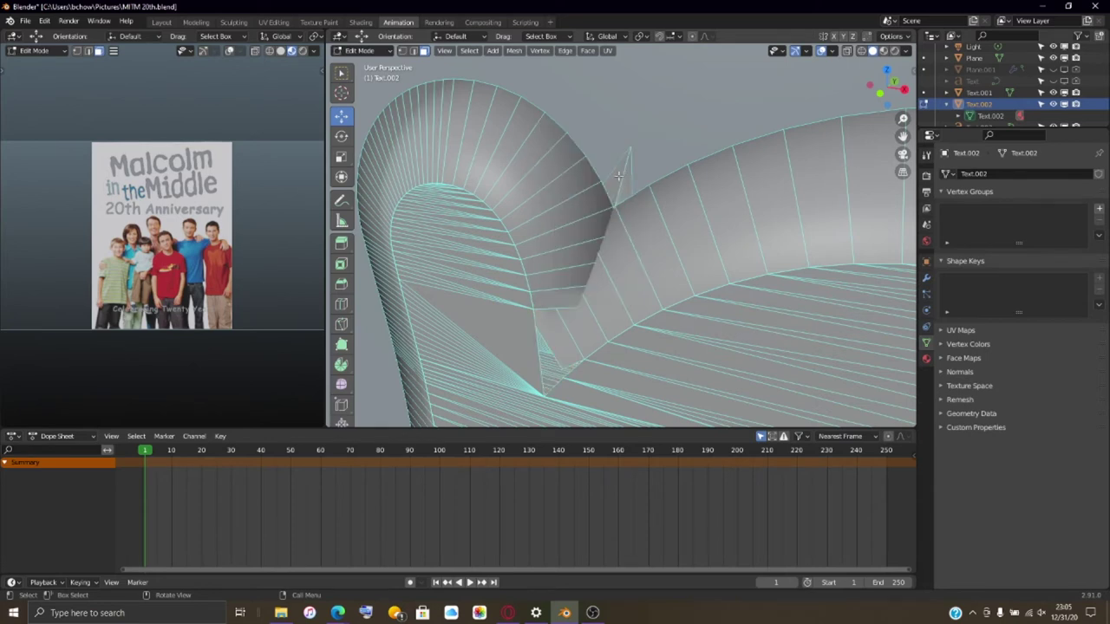
# - Delete the remaining thin faces of the spike sticking up above the "n" outline
pyautogui.click(624, 172)
pyautogui.press('x')
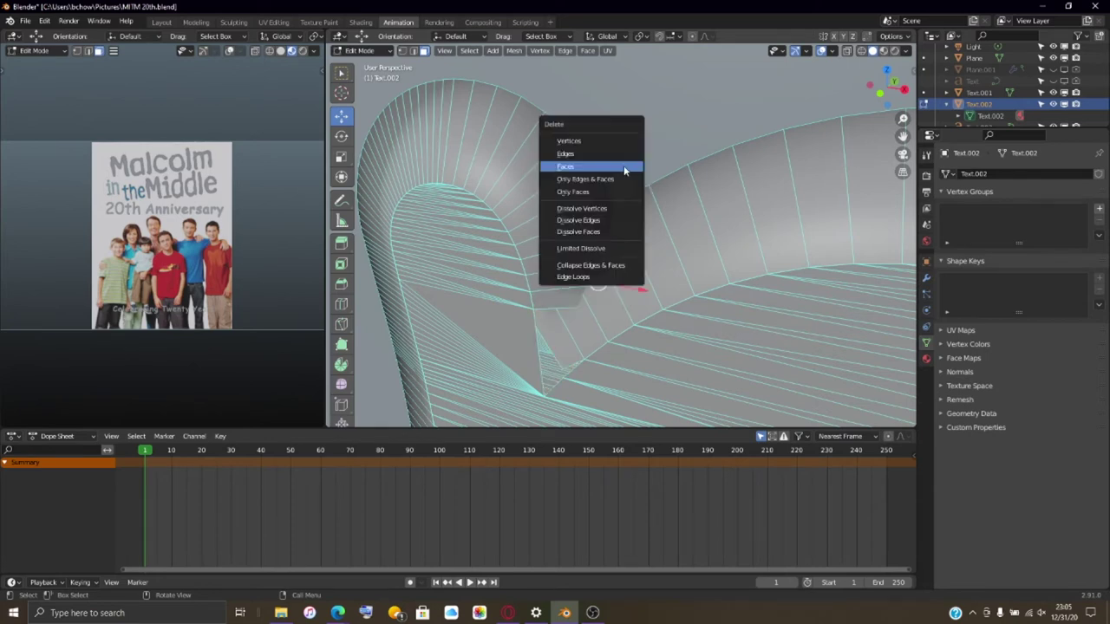
pyautogui.click(625, 167)
pyautogui.click(623, 173)
pyautogui.press('x')
pyautogui.click(620, 168)
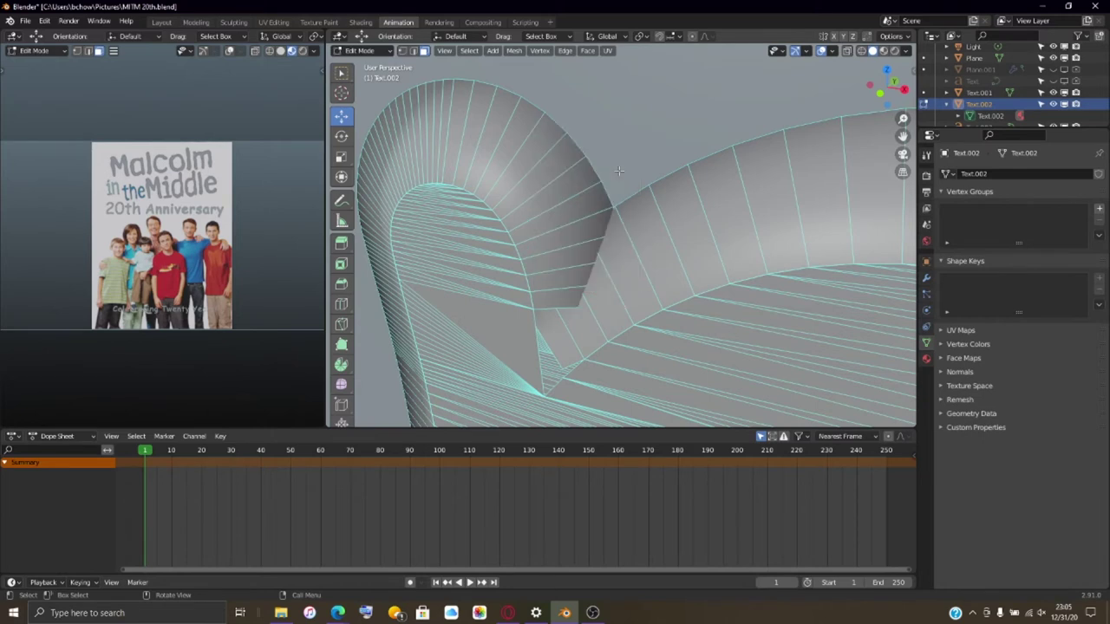
# - Delete the overlapping rounded-edge faces at the lower left end of the "n" arch, beside the notch
pyautogui.moveTo(596, 234); pyautogui.dragTo(603, 228, button='middle')
pyautogui.moveTo(605, 228); pyautogui.dragTo(611, 213, button='middle')
pyautogui.click(616, 210)
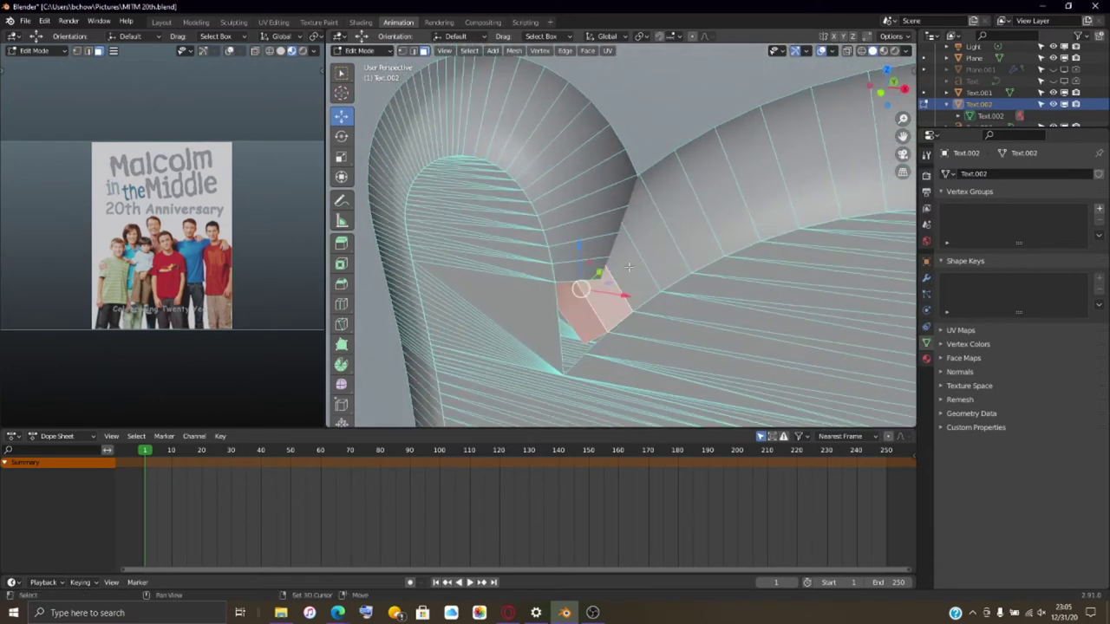
pyautogui.keyDown('shift'); pyautogui.click(640, 240); pyautogui.keyUp('shift')
pyautogui.rightClick(640, 240)
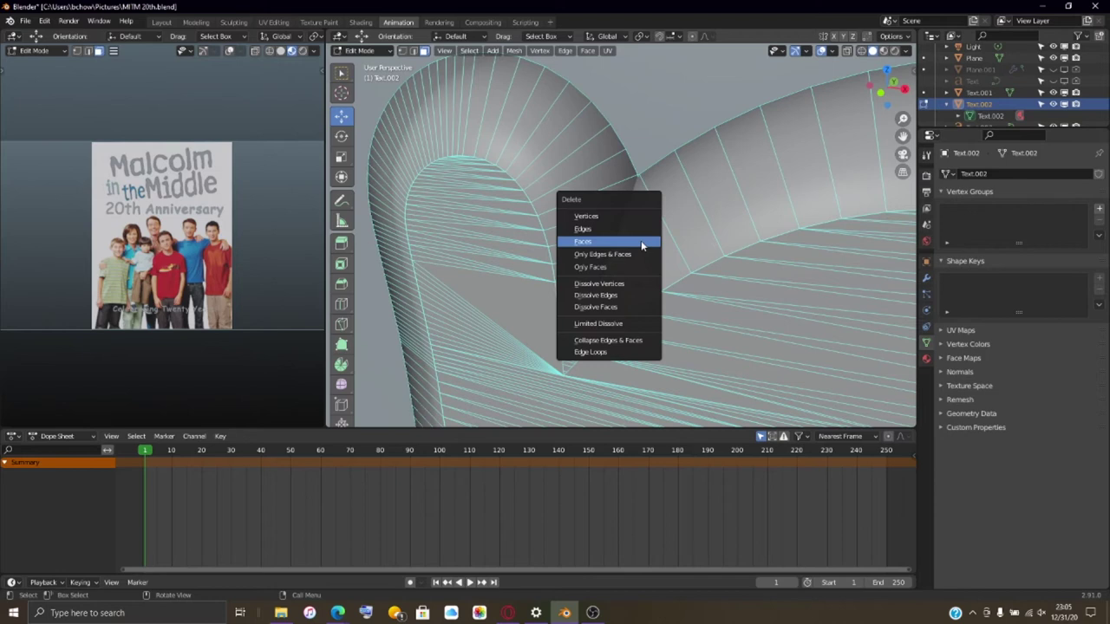
pyautogui.click(640, 240)
pyautogui.rightClick(647, 233)
pyautogui.click(650, 216)
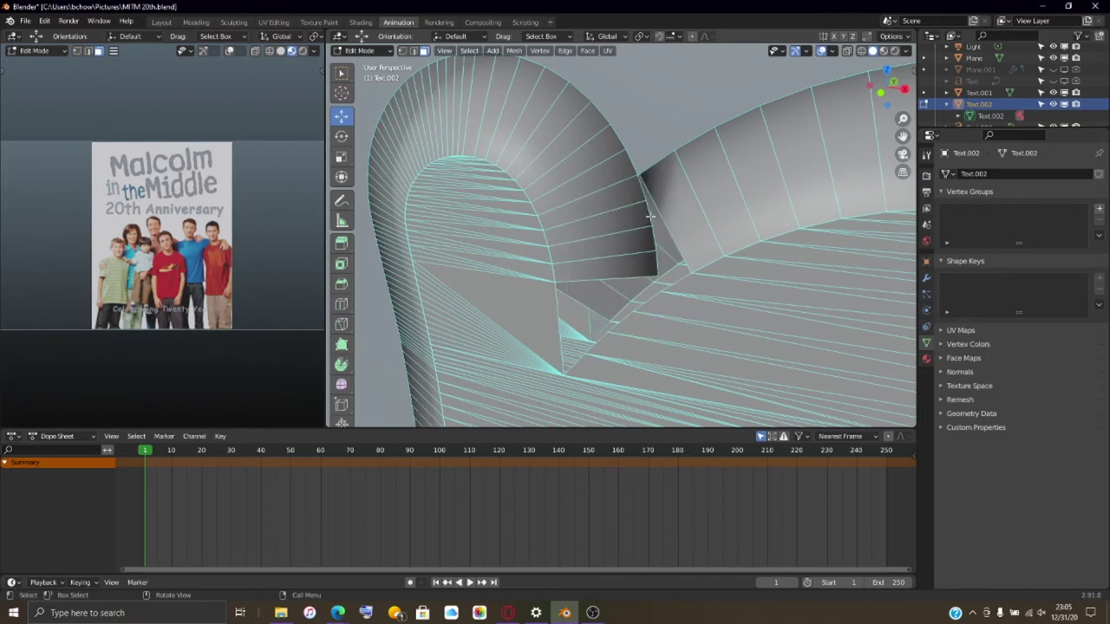
# - Delete the three lowest rounded-edge faces on the right side of the "n" stem's top, facing the notch
pyautogui.moveTo(652, 204)
pyautogui.mouseDown(button='middle')
pyautogui.moveTo(637, 212)
pyautogui.moveTo(655, 203)
pyautogui.mouseUp(button='middle')
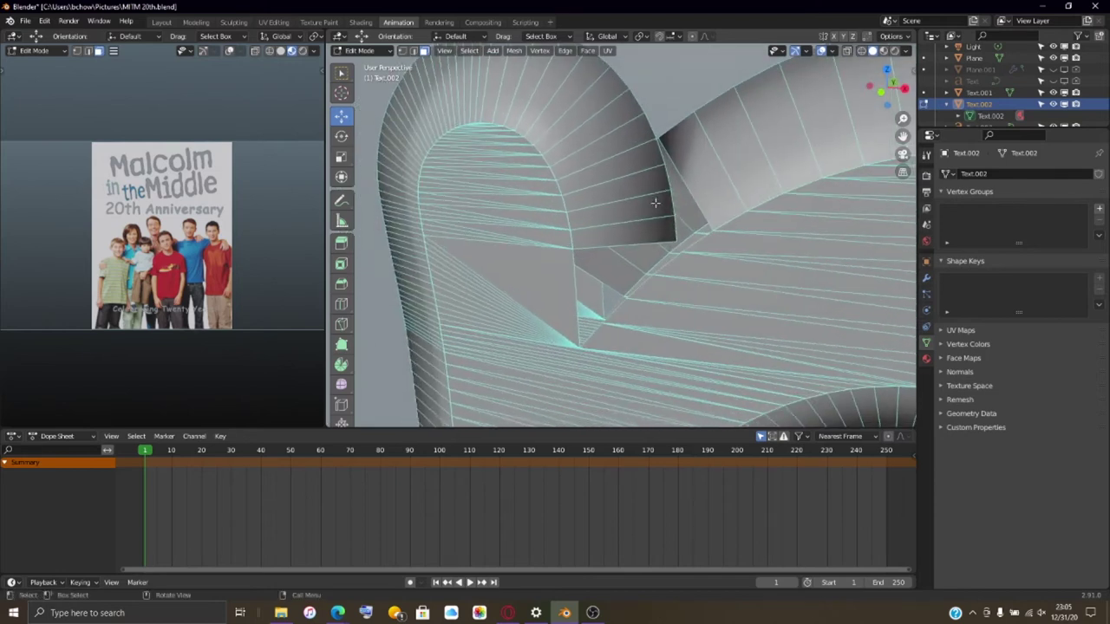
pyautogui.click(643, 236)
pyautogui.keyDown('shift'); pyautogui.click(640, 201); pyautogui.keyUp('shift')
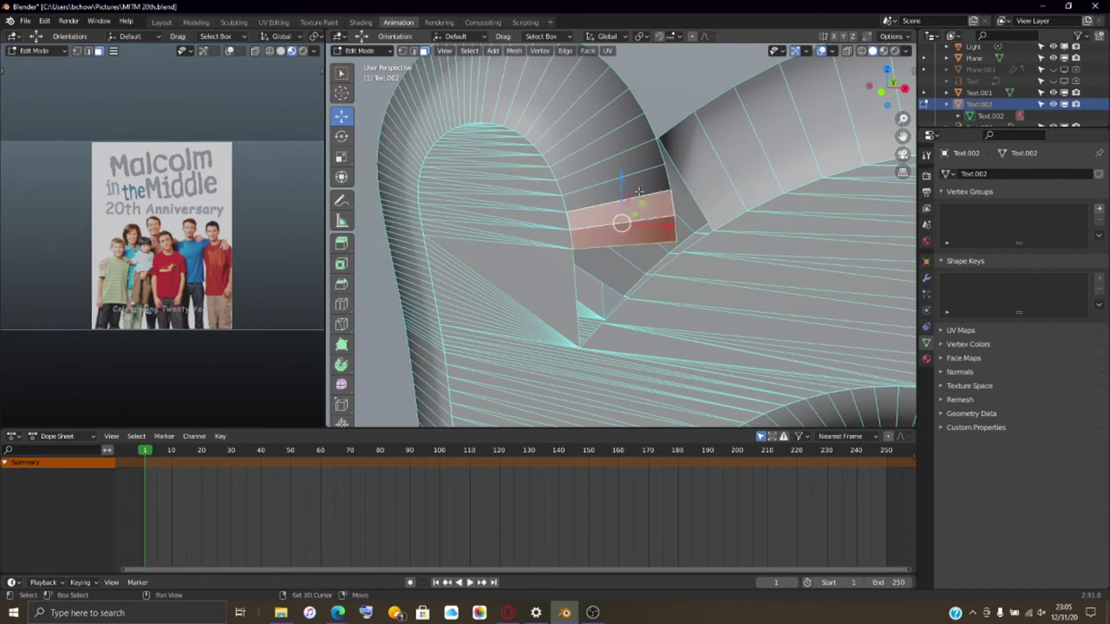
pyautogui.keyDown('shift'); pyautogui.click(634, 169); pyautogui.keyUp('shift')
pyautogui.press('x')
pyautogui.click(635, 167)
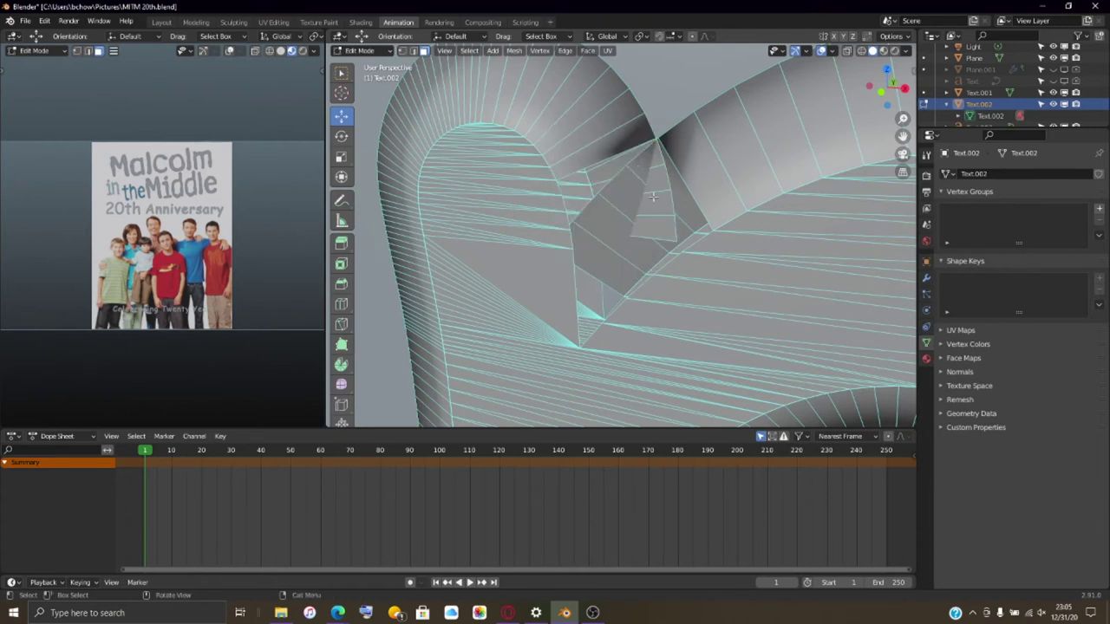
# - Delete the leftover sliver faces exposed inside the notch behind the removed edge faces
pyautogui.hotkey('ctrl', 'z')
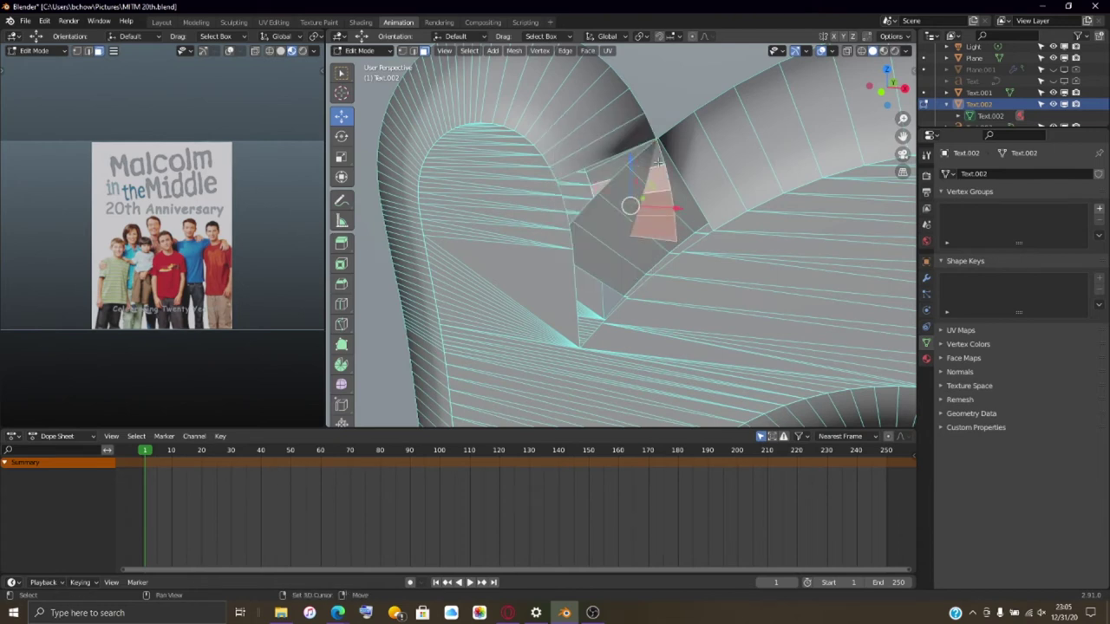
pyautogui.press('x')
pyautogui.click(656, 165)
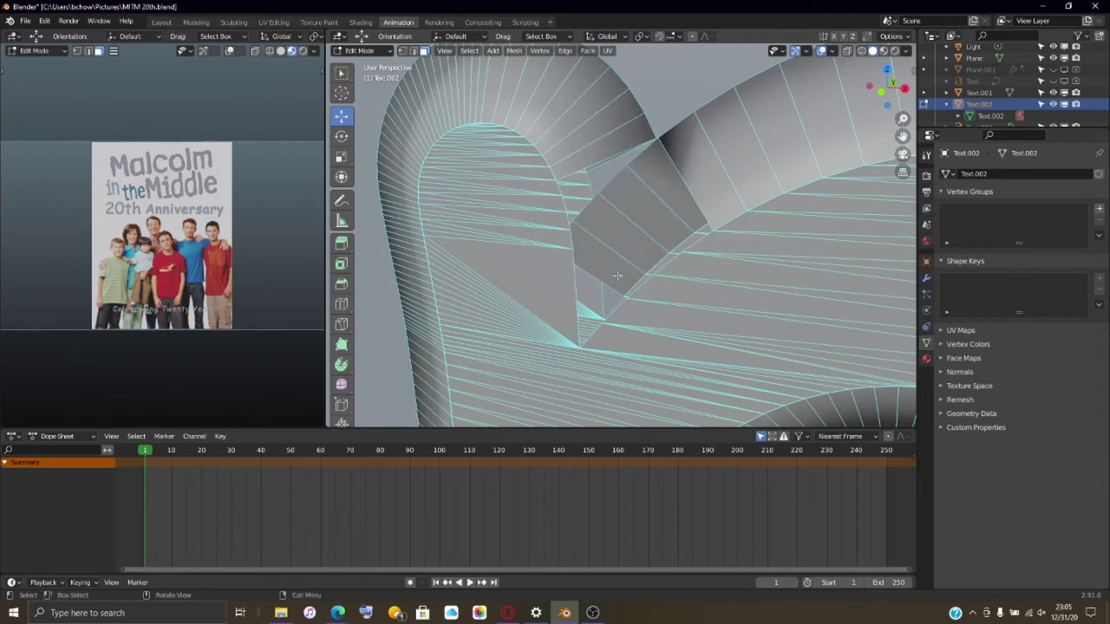
# - Delete the dark strip of inner faces bridging the notch between the "n" stem's top and the arch
pyautogui.click(617, 276)
pyautogui.keyDown('shift'); pyautogui.click(645, 215); pyautogui.keyUp('shift')
pyautogui.keyDown('shift'); pyautogui.click(660, 180); pyautogui.keyUp('shift')
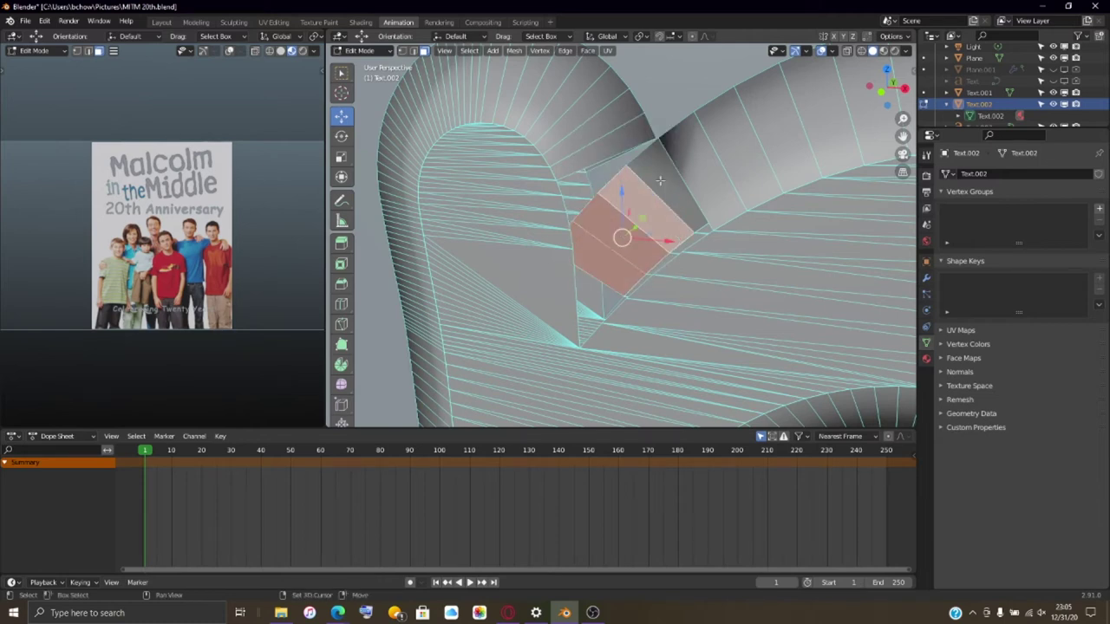
pyautogui.press('x')
pyautogui.click(659, 180)
# - In vertex select mode, merge the vertices at the corner where the stem's top meets the arch, using At Center
pyautogui.moveTo(659, 179); pyautogui.dragTo(664, 236, button='middle')
pyautogui.scroll(-3, 644, 190)
pyautogui.scroll(2, 676, 306)
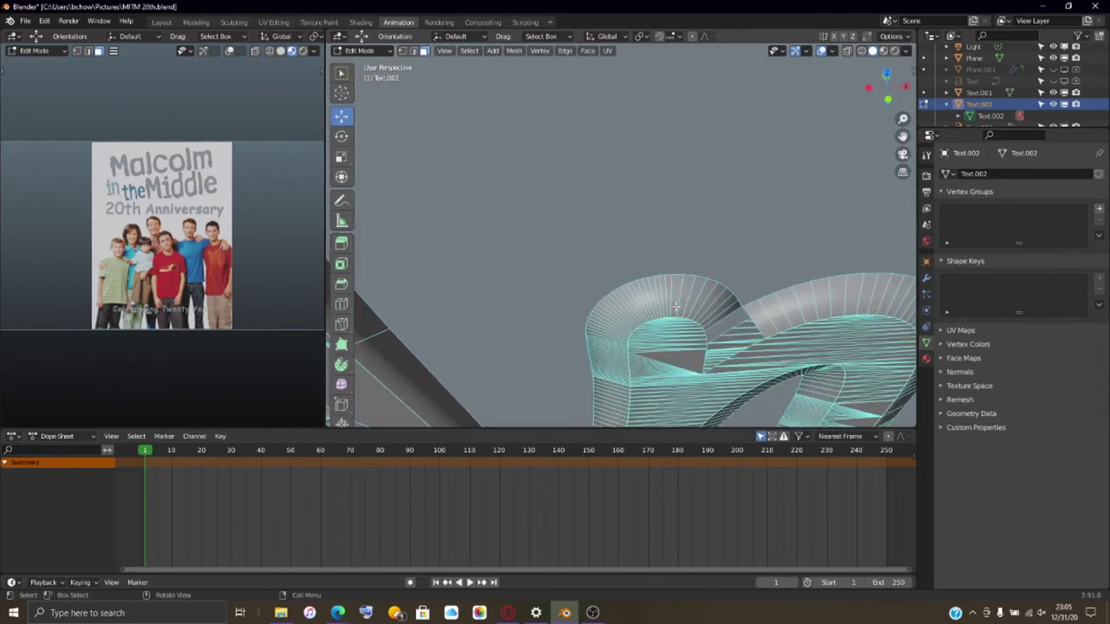
pyautogui.moveTo(675, 306); pyautogui.dragTo(646, 288, button='middle')
pyautogui.scroll(3, 630, 283)
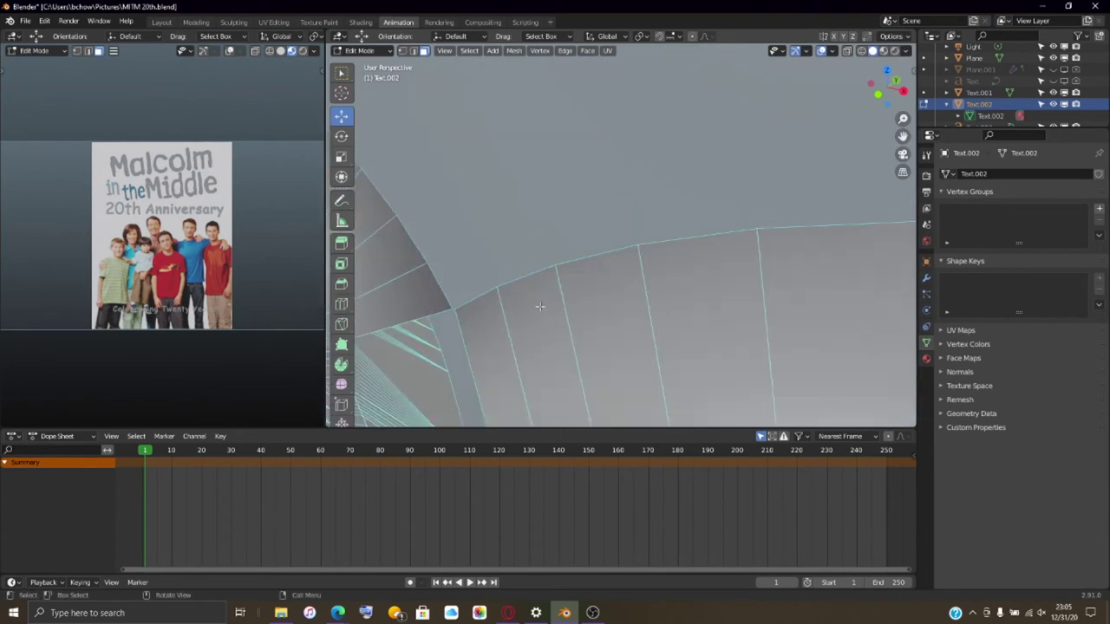
pyautogui.scroll(2, 539, 306)
pyautogui.moveTo(520, 317); pyautogui.dragTo(624, 247, button='middle')
pyautogui.click(403, 50)
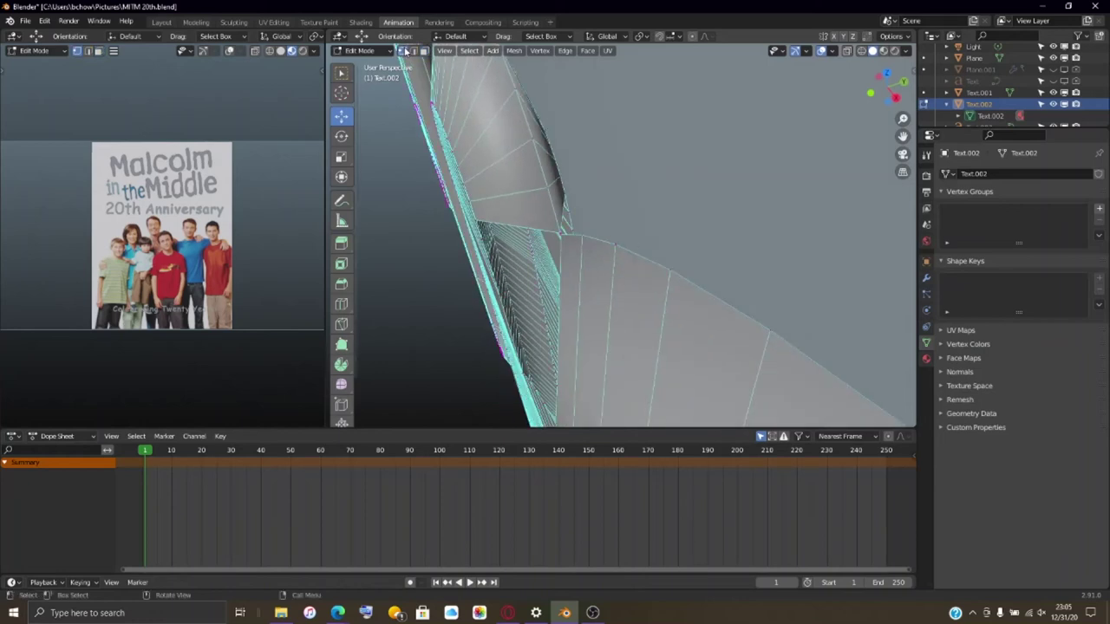
pyautogui.moveTo(538, 226); pyautogui.dragTo(607, 156, button='middle')
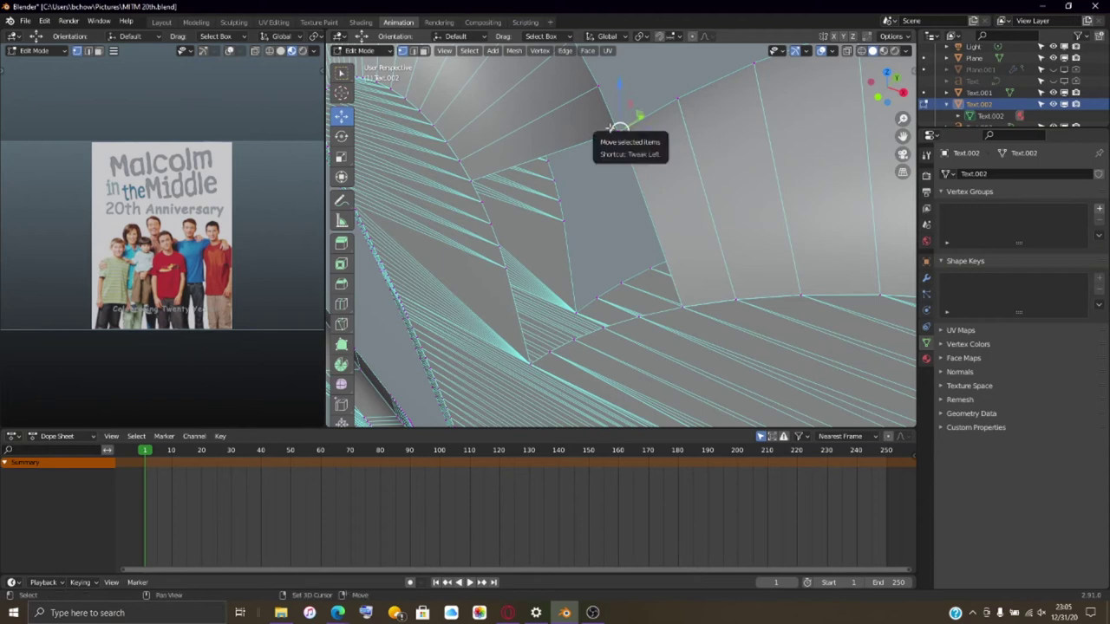
pyautogui.press('m')
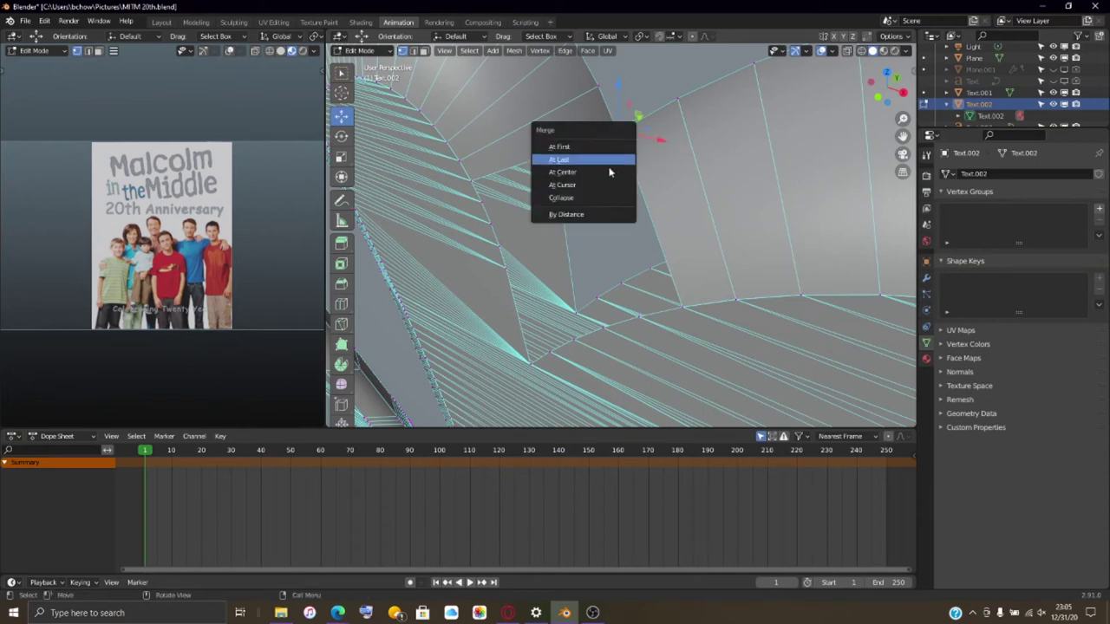
pyautogui.click(612, 171)
# - Select the front-face vertices bordering the open notch of the "n"
pyautogui.moveTo(613, 222); pyautogui.dragTo(623, 216, button='middle')
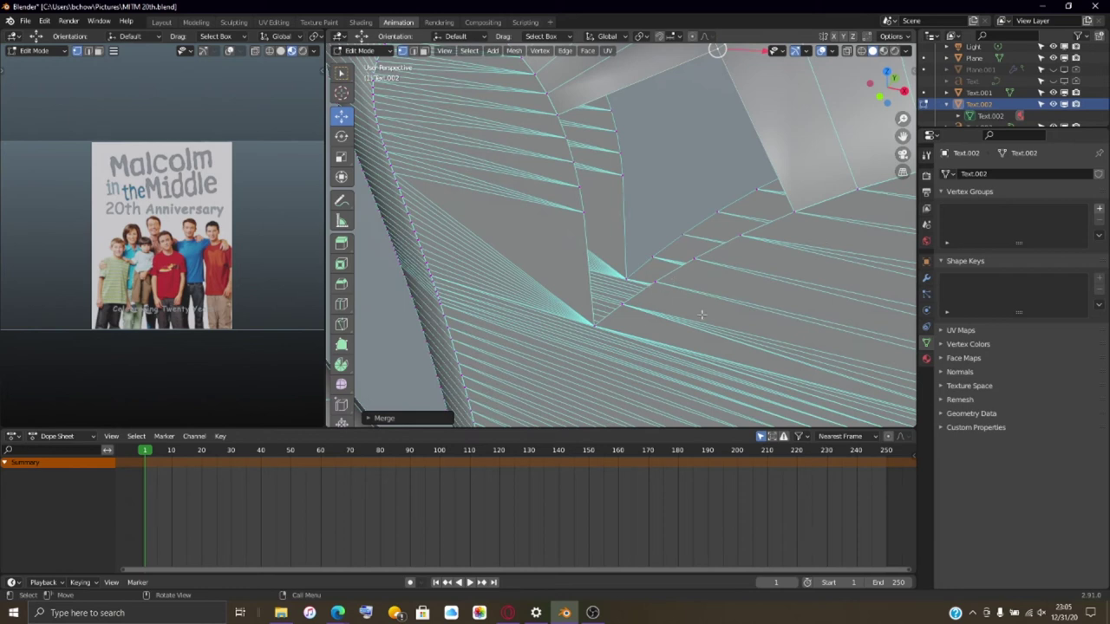
pyautogui.moveTo(555, 336); pyautogui.dragTo(574, 320, button='middle')
pyautogui.scroll(-4, 574, 321)
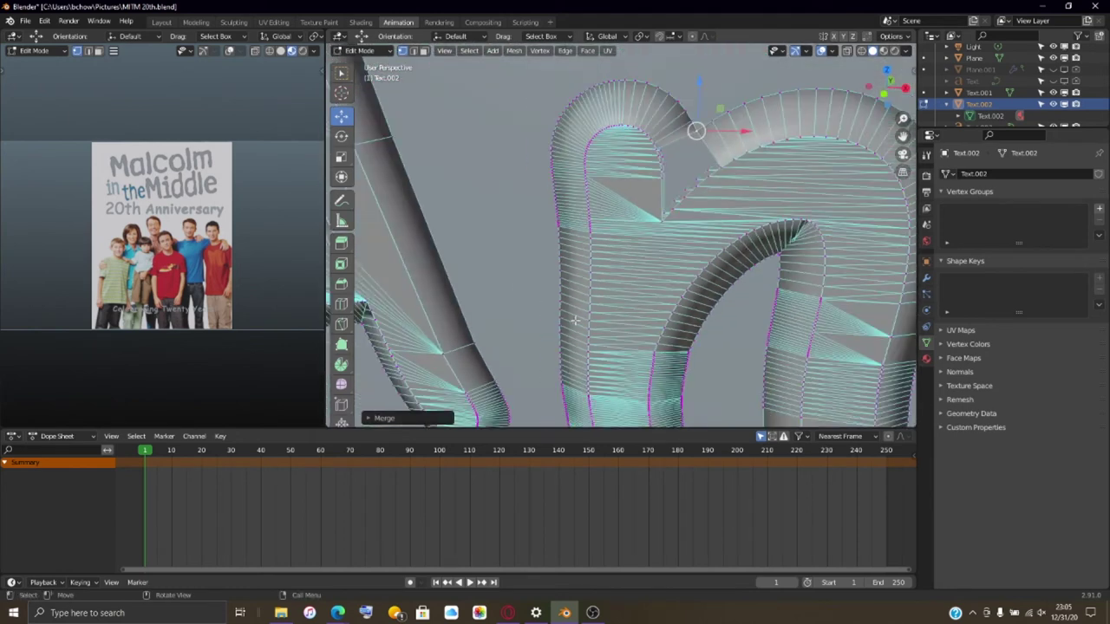
pyautogui.scroll(5, 574, 320)
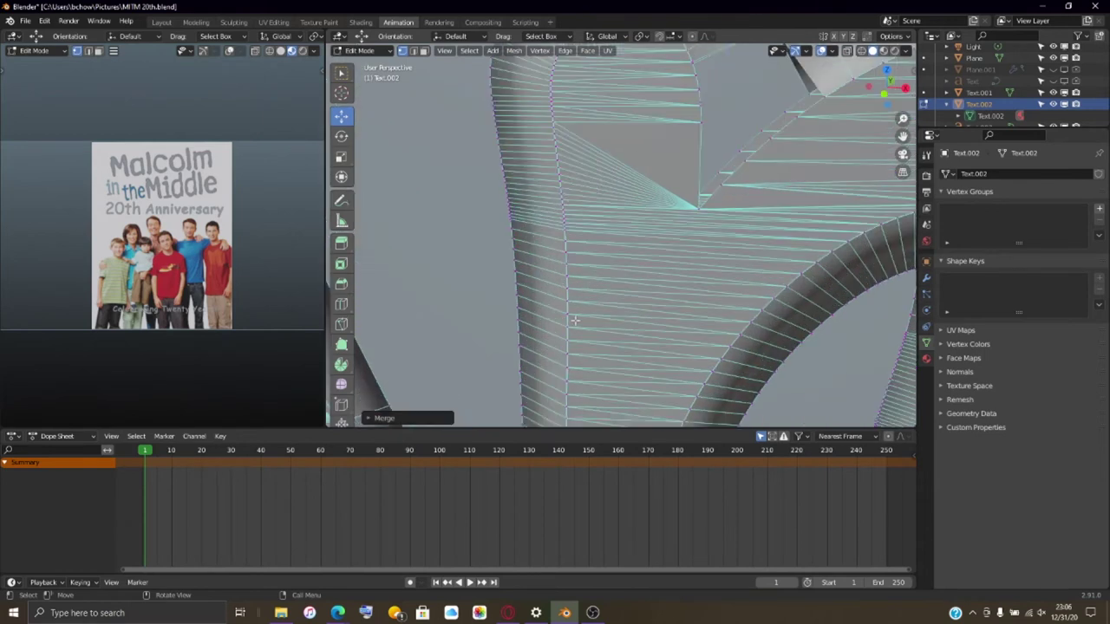
pyautogui.click(751, 158)
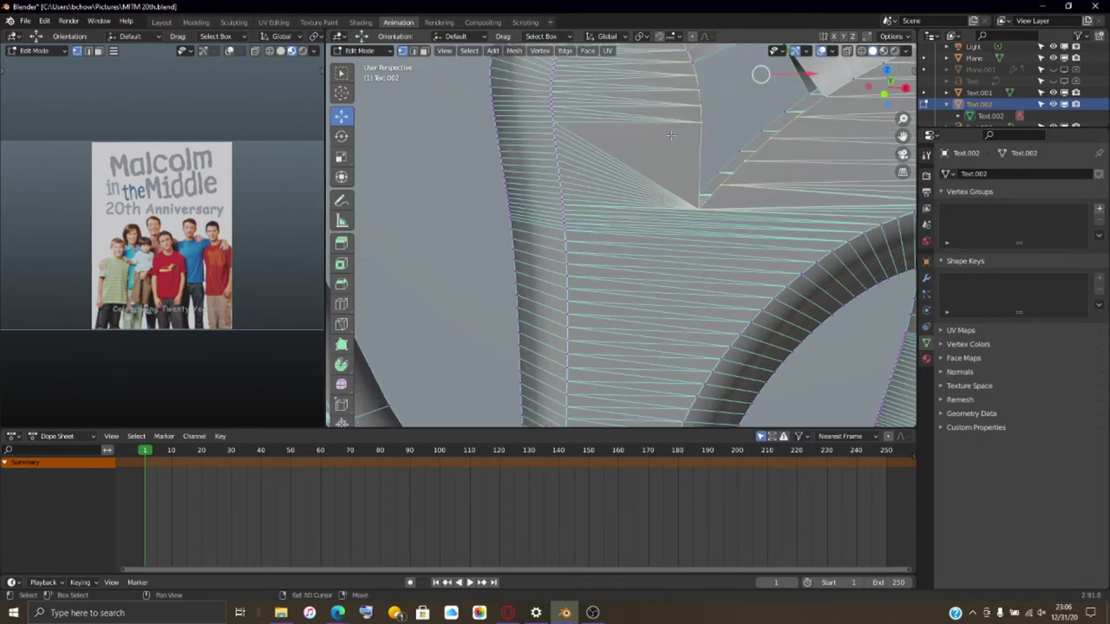
pyautogui.moveTo(624, 199); pyautogui.dragTo(559, 266, button='middle')
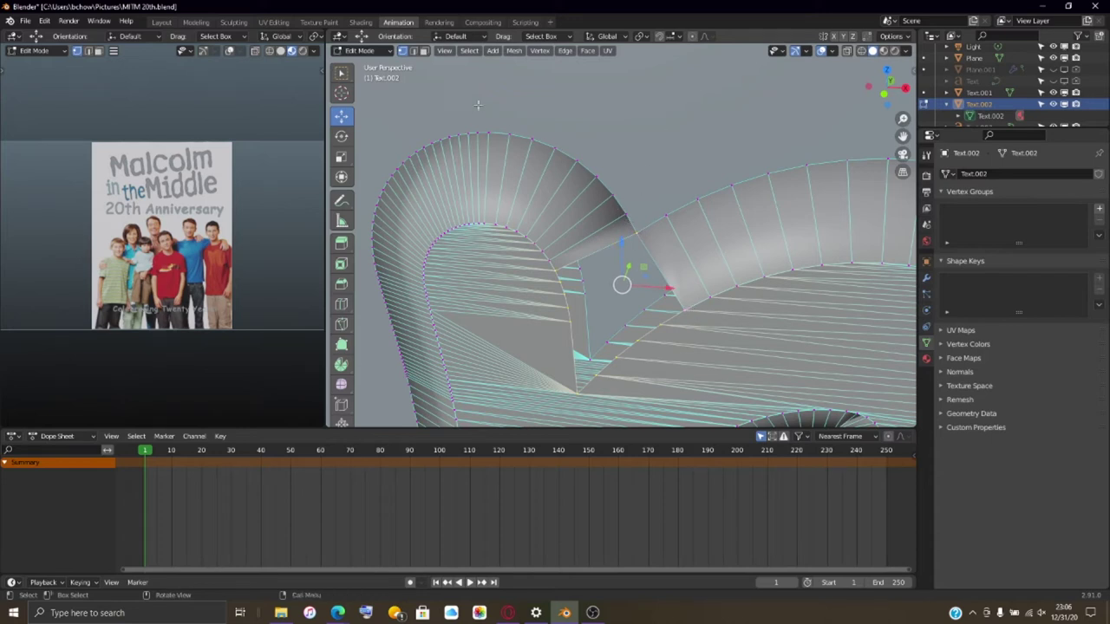
# - Using Select Circle, leave only the merged corner vertex above the notch selected, and make the Move tool active
pyautogui.press('w')
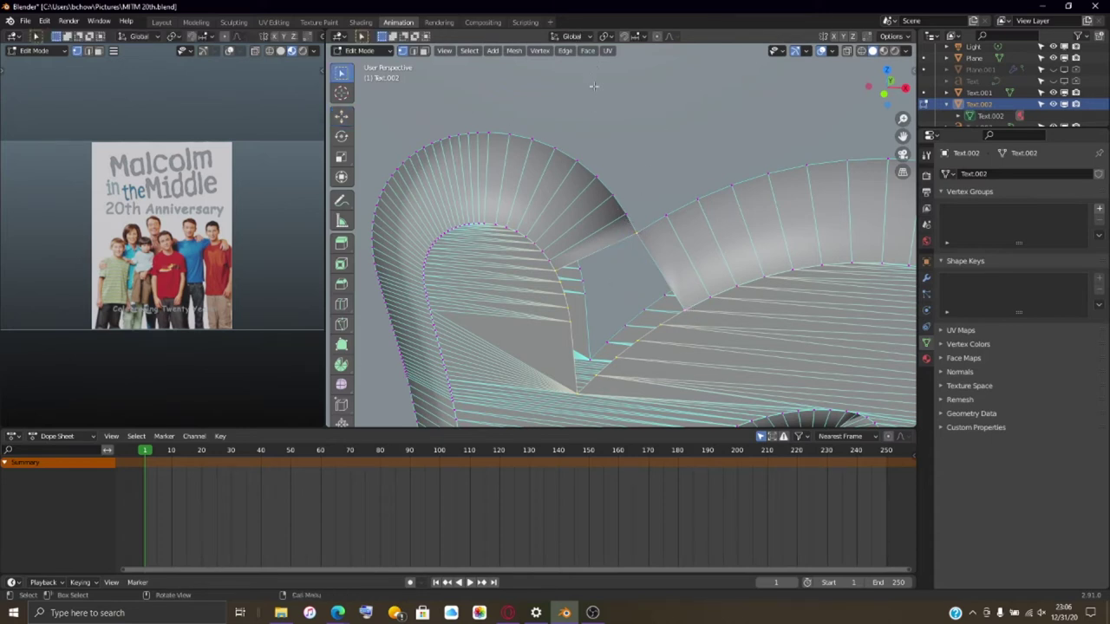
pyautogui.press('w')
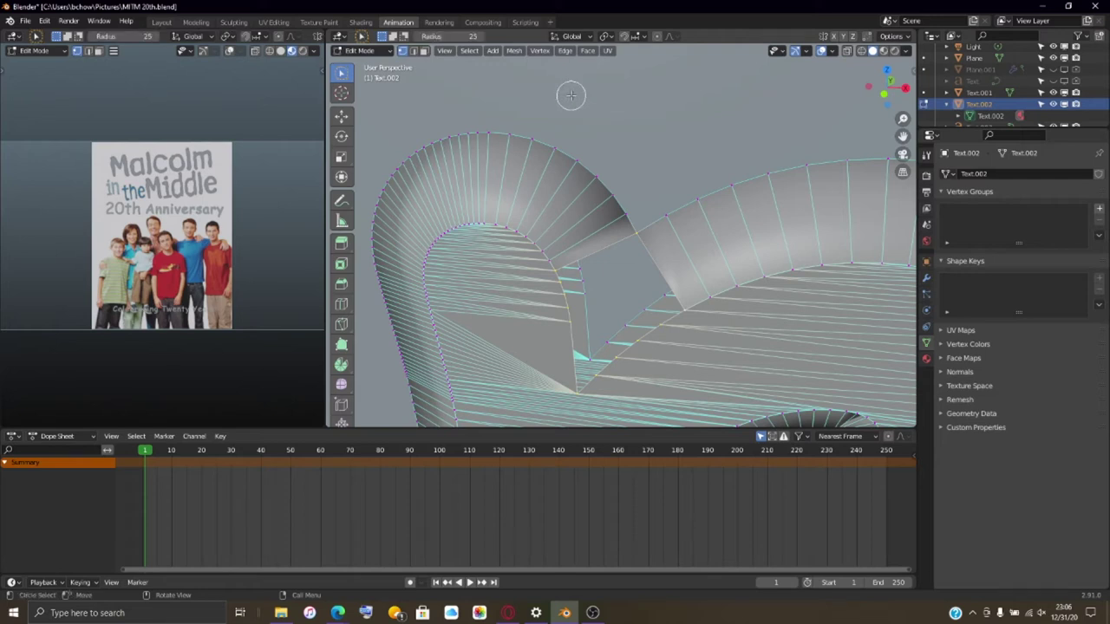
pyautogui.rightClick(571, 99)
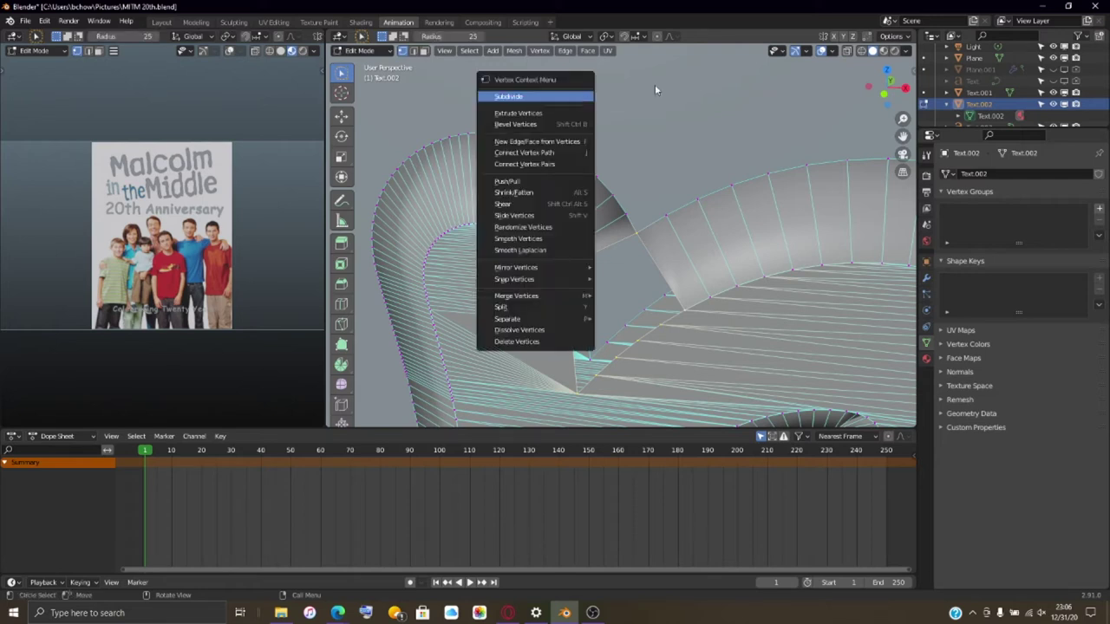
pyautogui.press('Escape')
pyautogui.rightClick(612, 168)
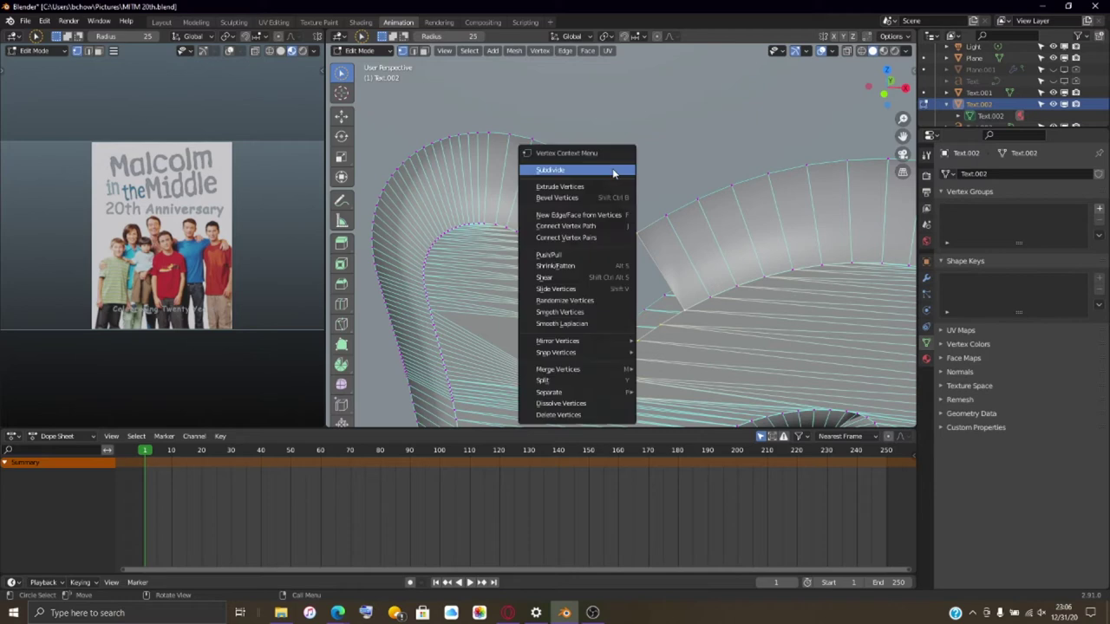
pyautogui.press('Escape')
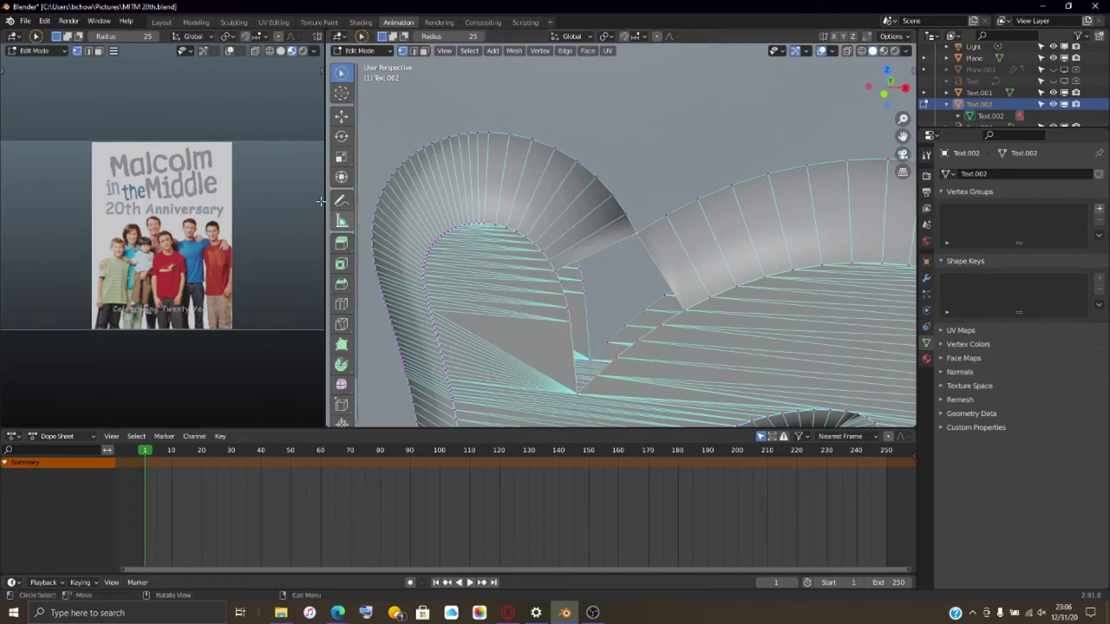
pyautogui.click(341, 115)
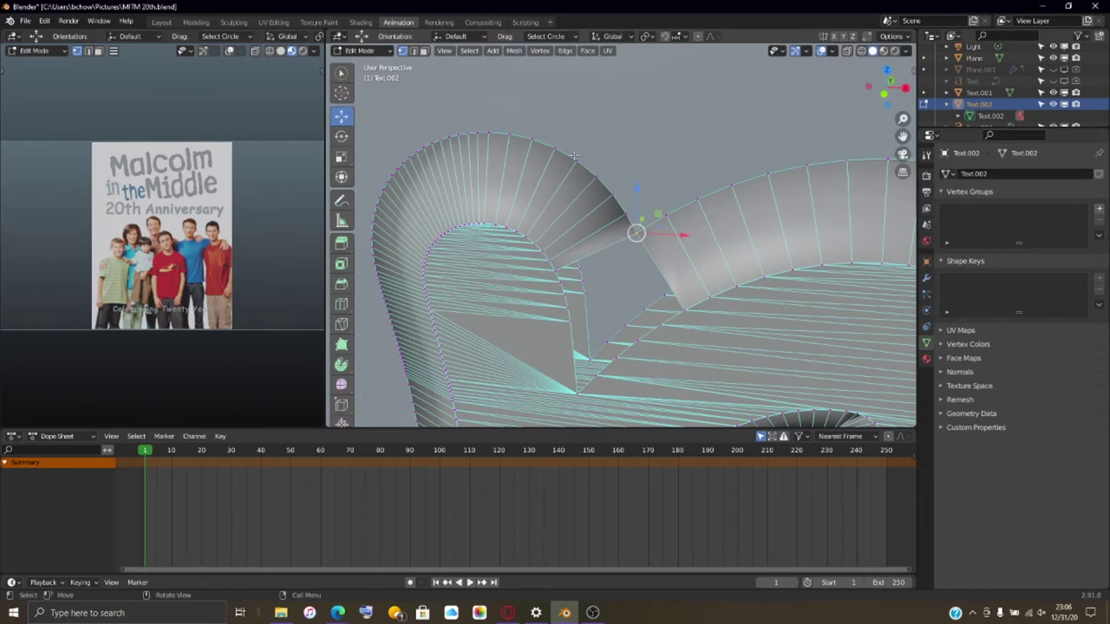
# - Try to close the open notch of the "n" with Grid Fill on its border vertices
pyautogui.click(514, 51)
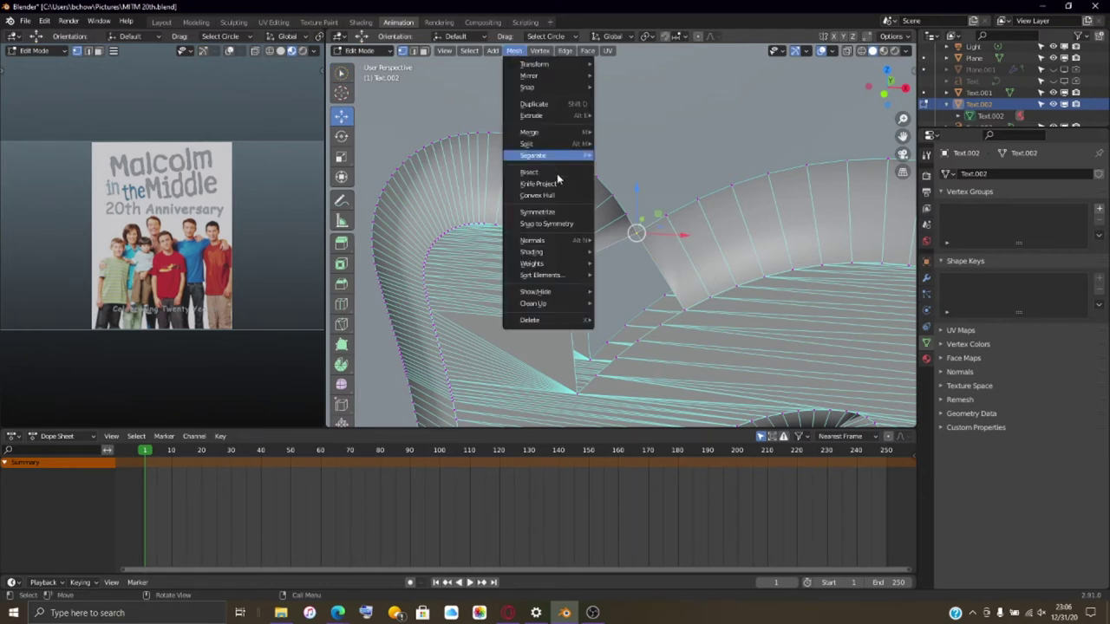
pyautogui.moveTo(555, 119)
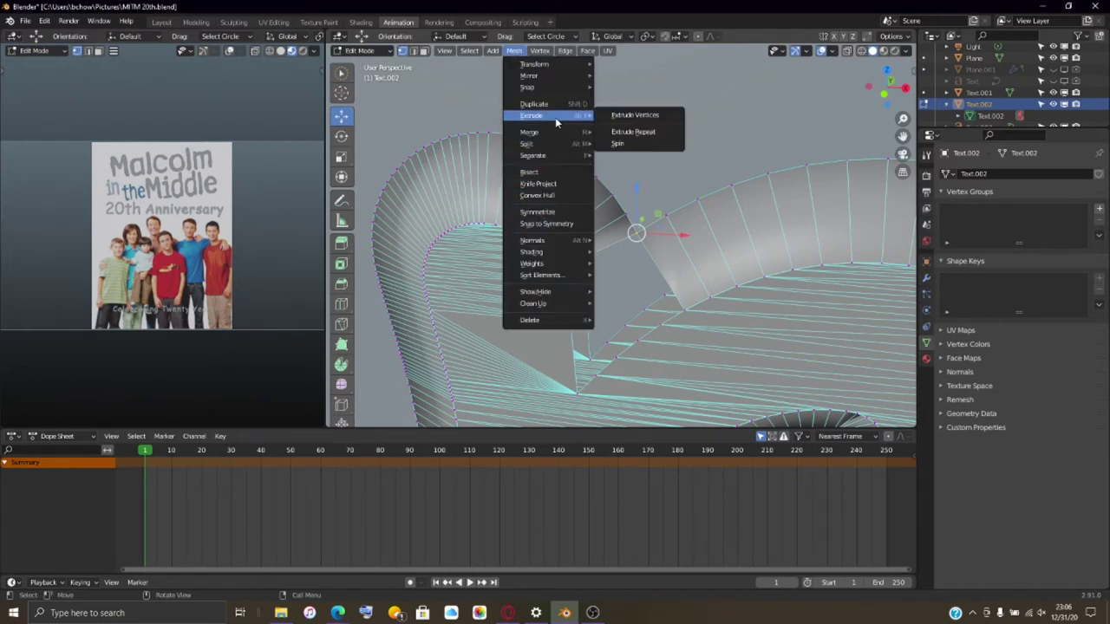
pyautogui.moveTo(565, 90)
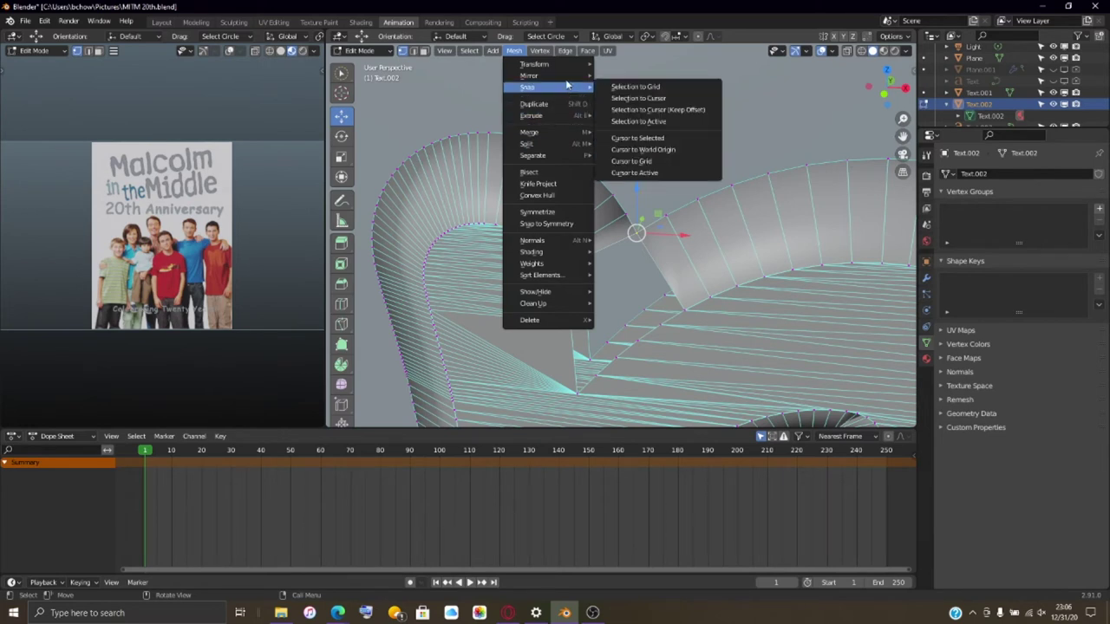
pyautogui.click(518, 52)
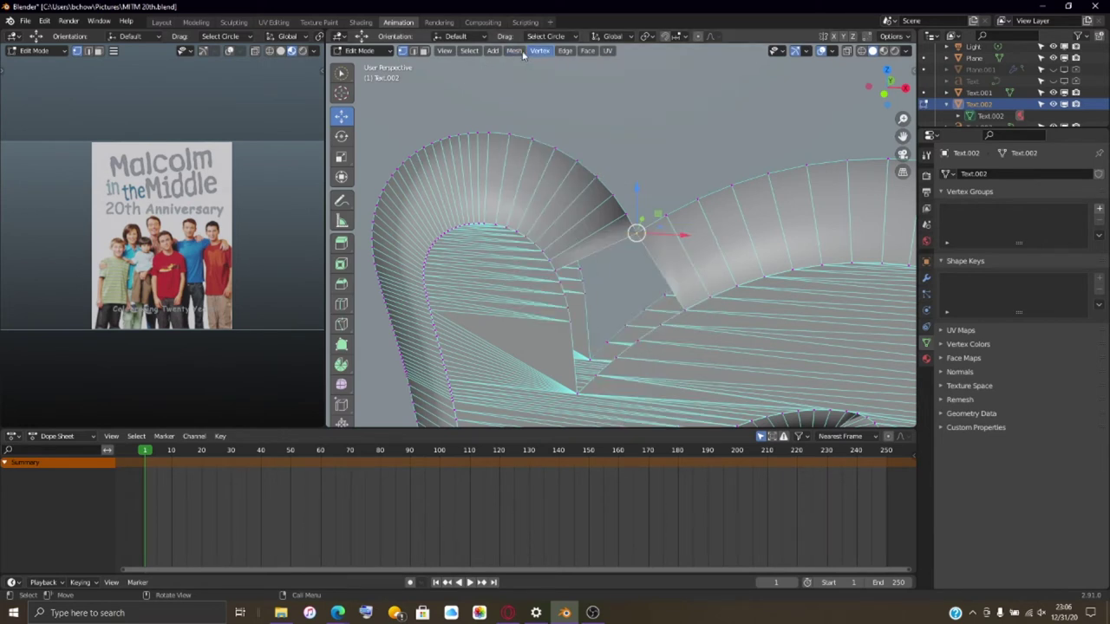
pyautogui.click(541, 51)
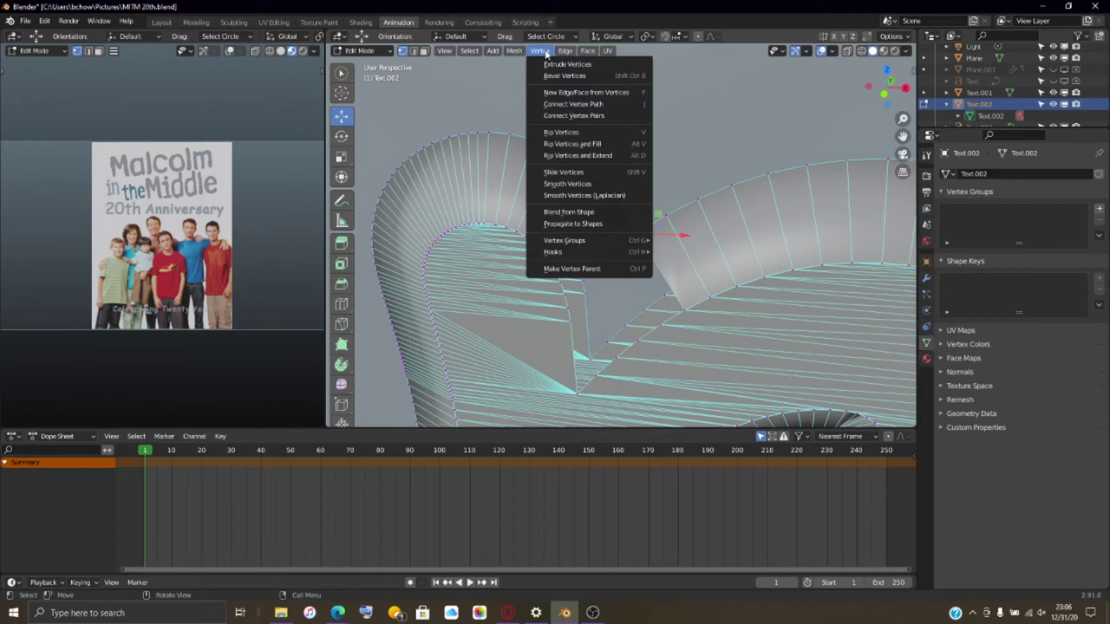
pyautogui.moveTo(565, 50)
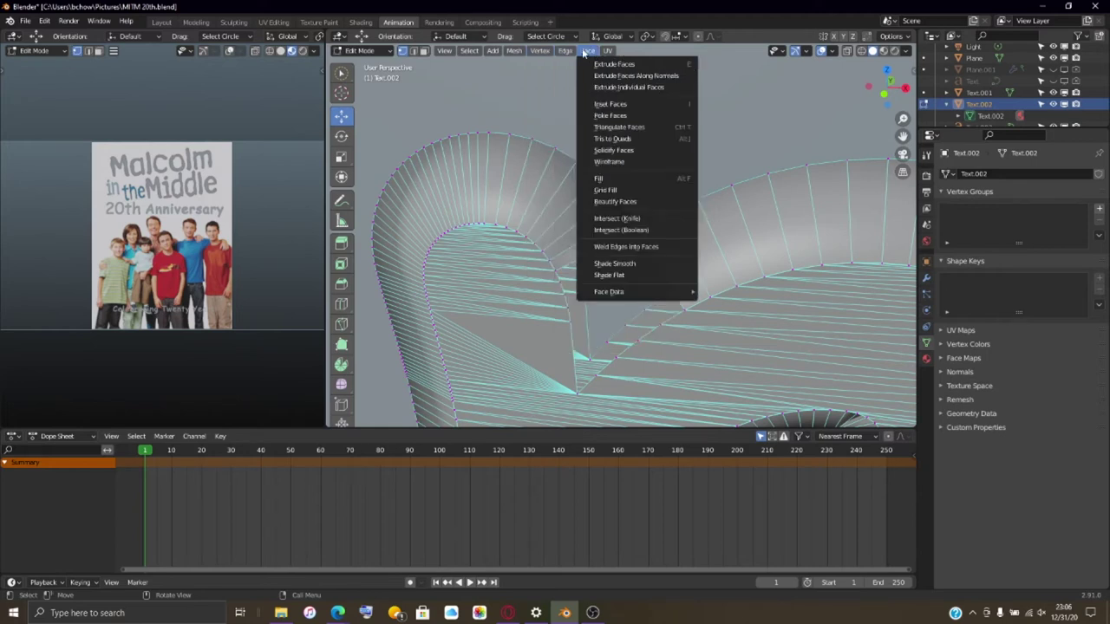
pyautogui.click(622, 191)
pyautogui.click(375, 420)
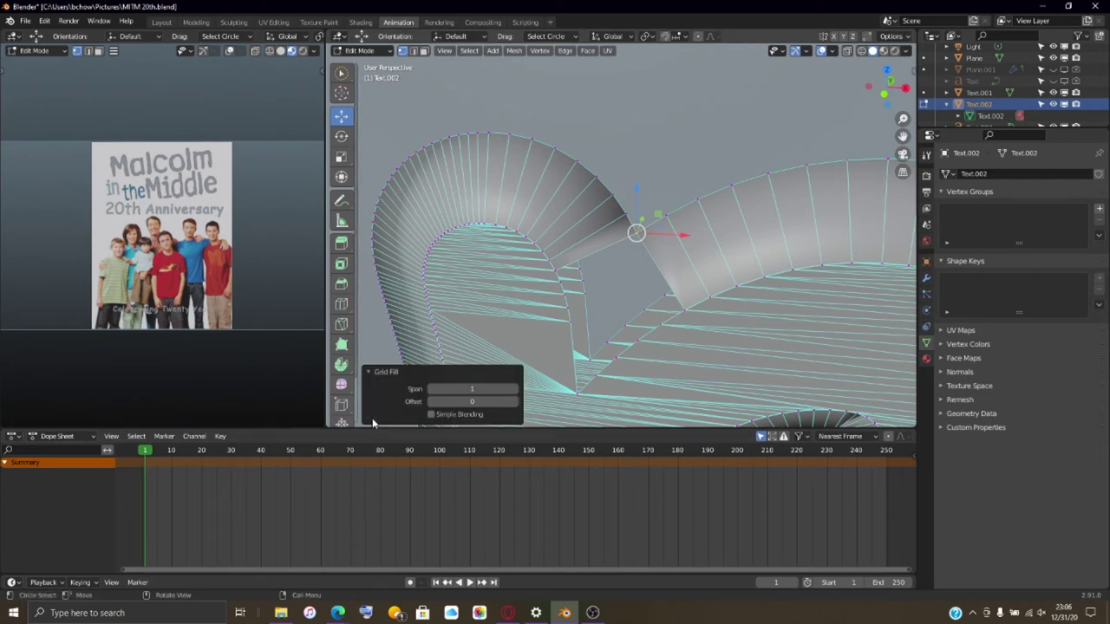
pyautogui.hotkey('ctrl', 'z')
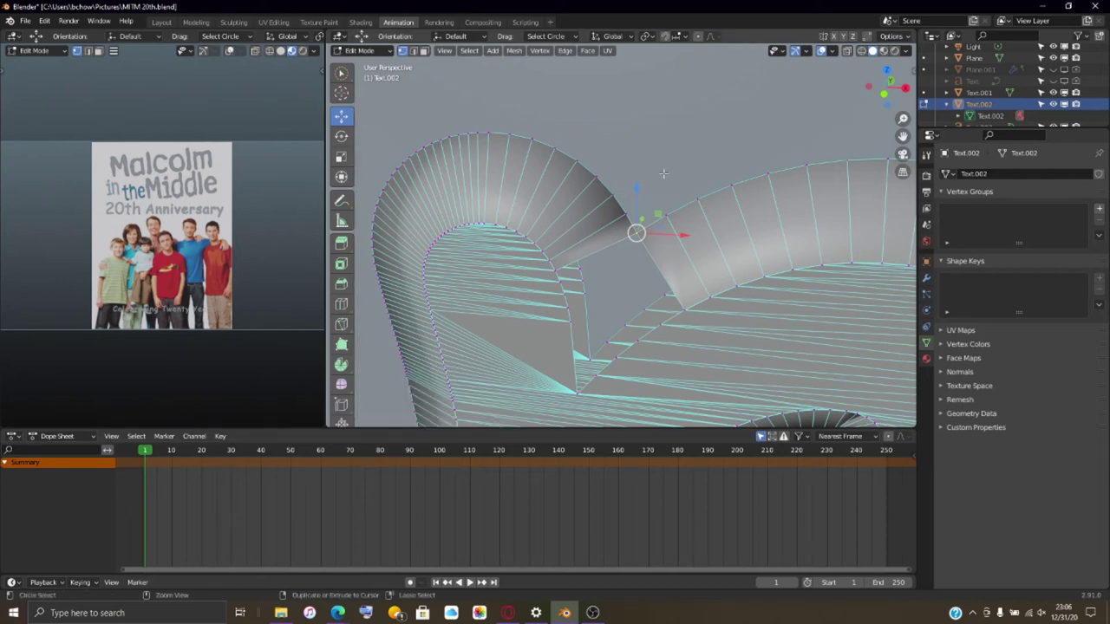
pyautogui.click(589, 52)
pyautogui.click(624, 193)
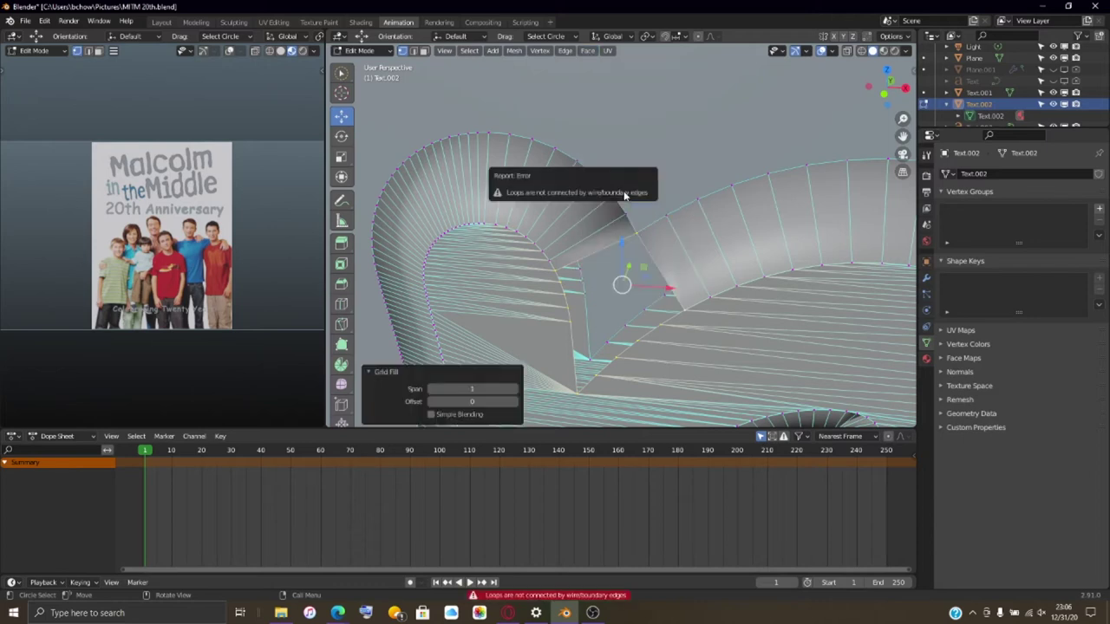
# - Try Fill and Beautify Faces on the selected front-face vertices around the notch of the "n"
pyautogui.click(565, 50)
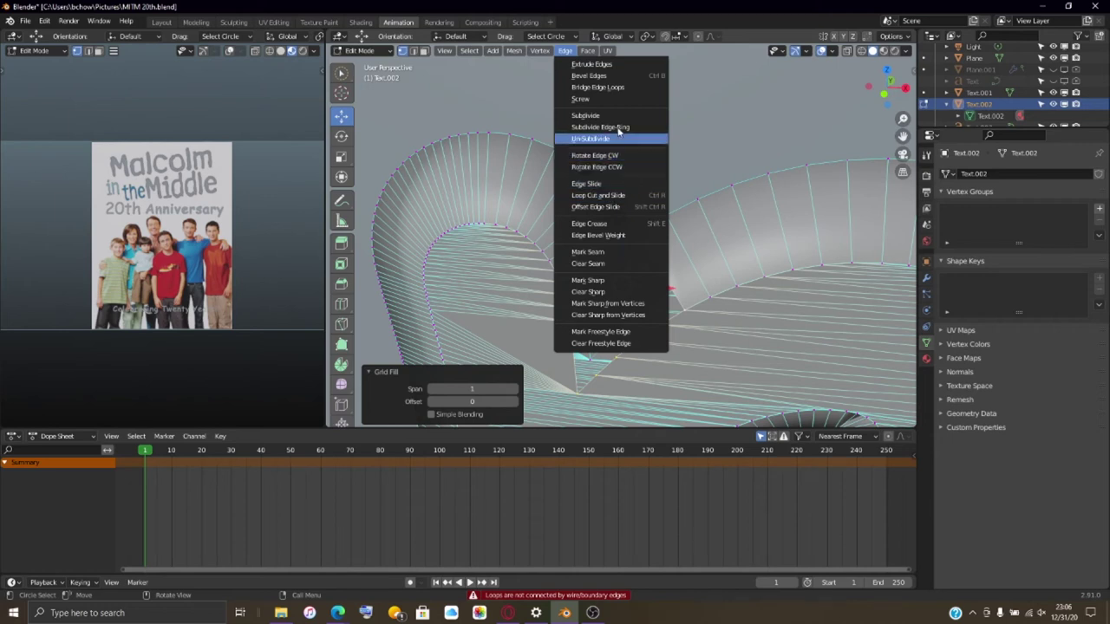
pyautogui.press('Escape')
pyautogui.click(592, 55)
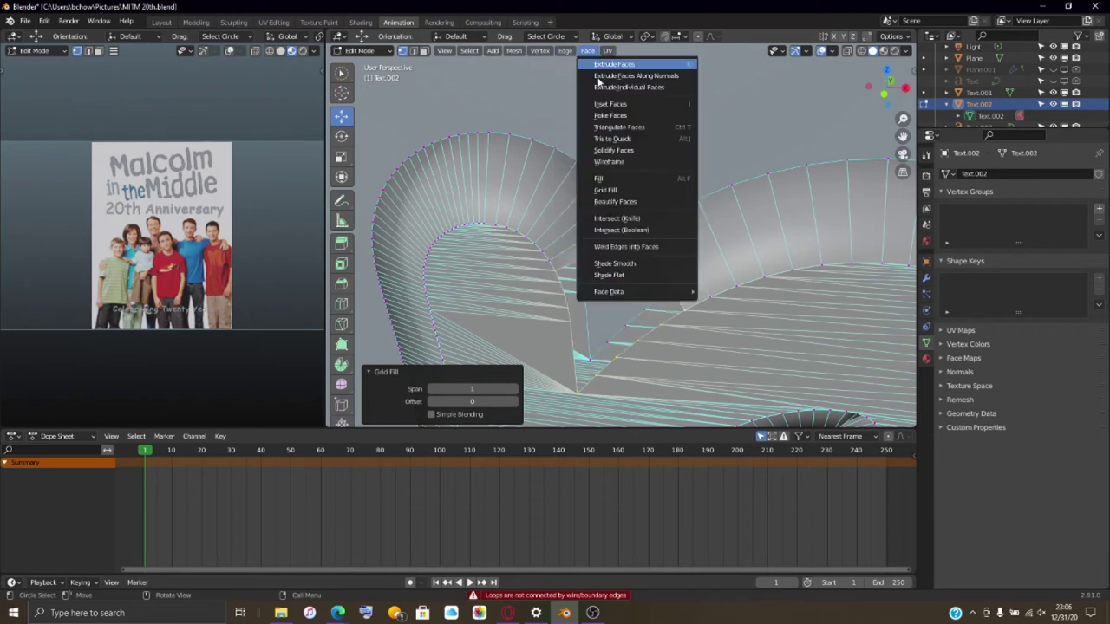
pyautogui.click(634, 179)
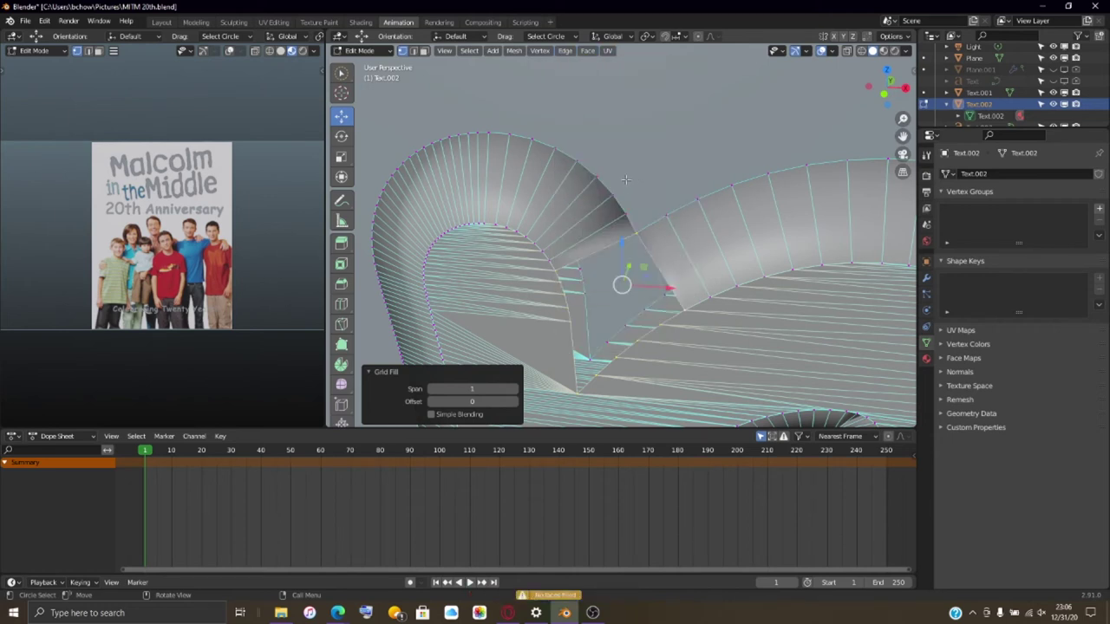
pyautogui.click(591, 52)
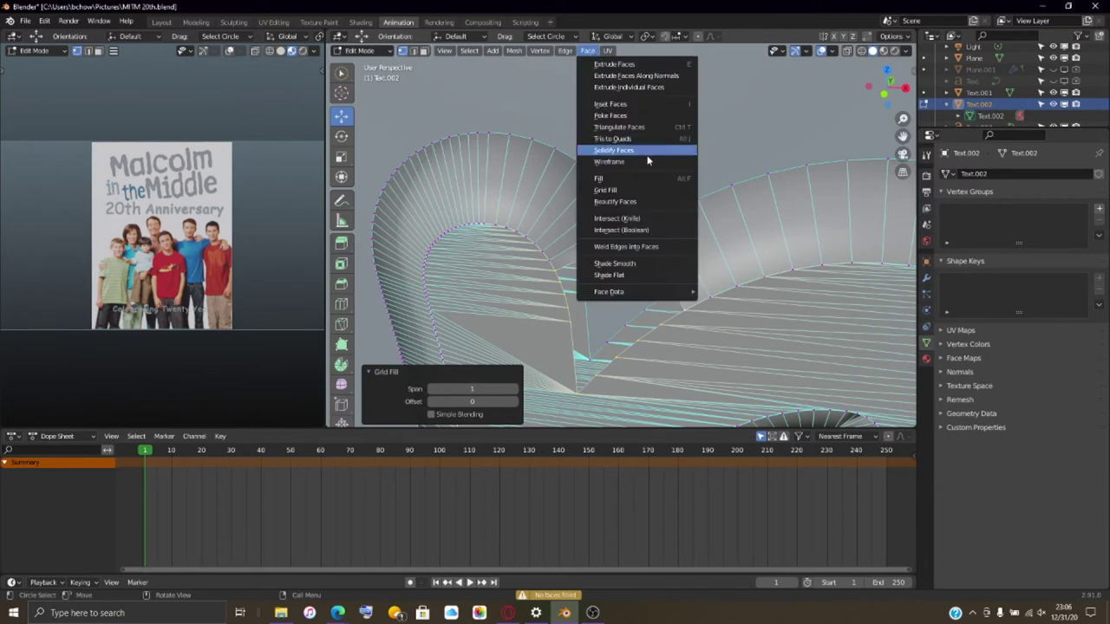
pyautogui.click(654, 201)
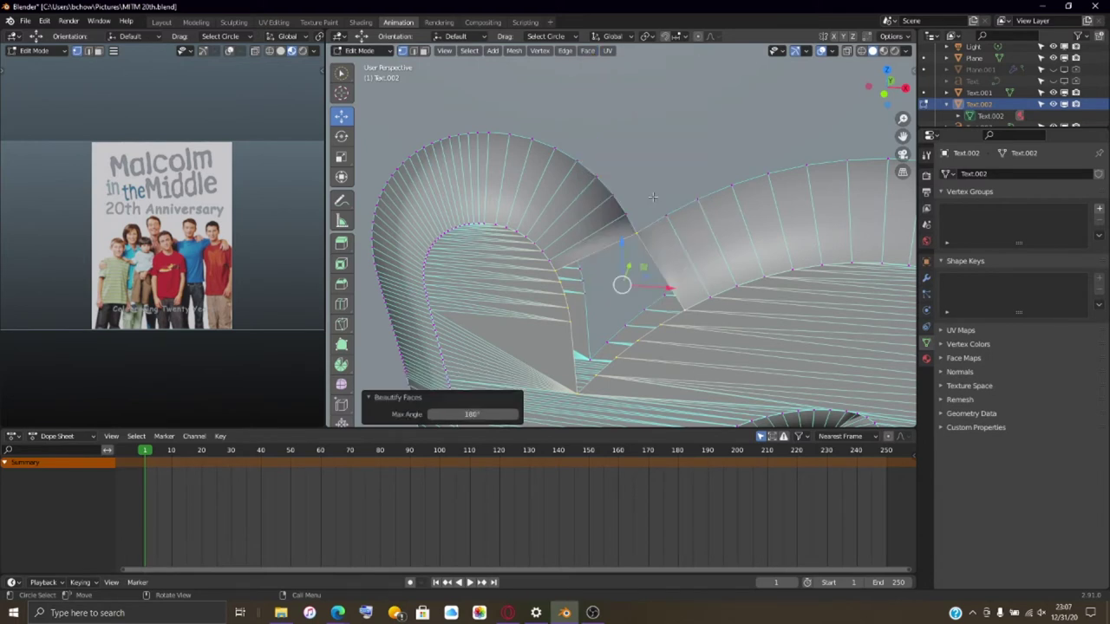
# - Try Inset Faces on the notch selection, cancel it, and undo the last Beautify Faces operation
pyautogui.click(587, 52)
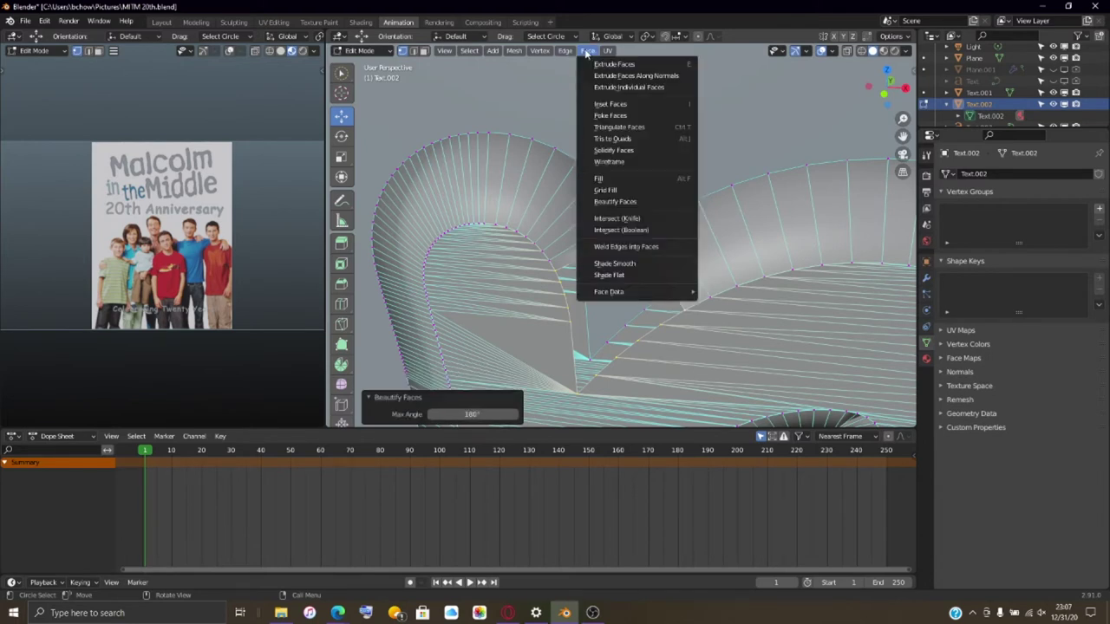
pyautogui.click(630, 105)
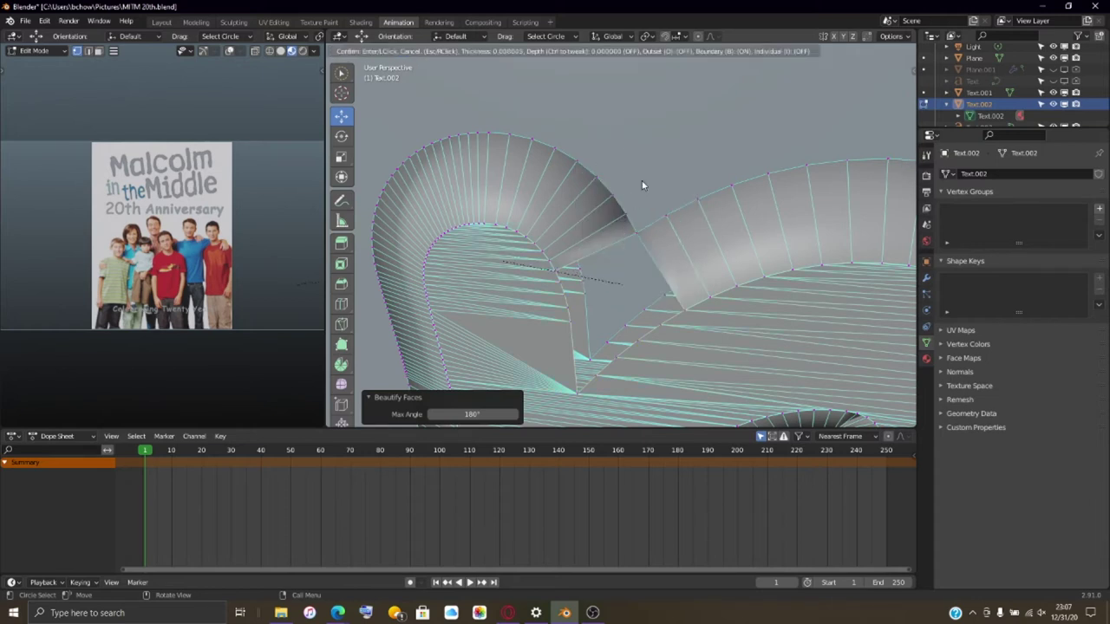
pyautogui.press('Escape')
pyautogui.hotkey('ctrl', 'z')
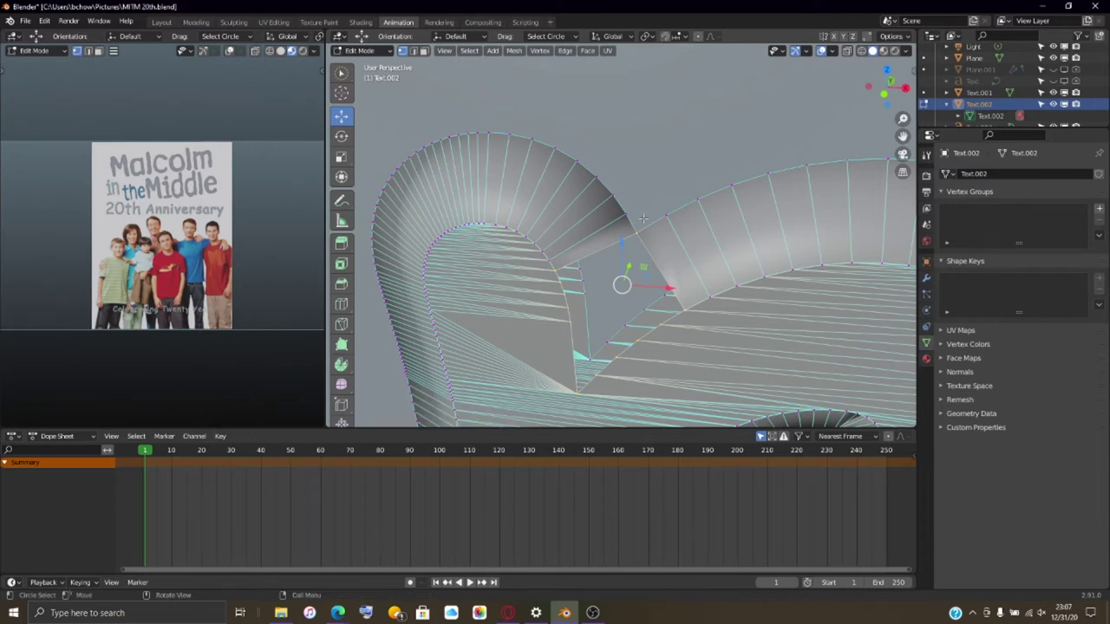
# - Starting at the bottom of the notch, merge the first two pairs of opposite stem and arch border vertices, using At Center
pyautogui.scroll(3, 660, 367)
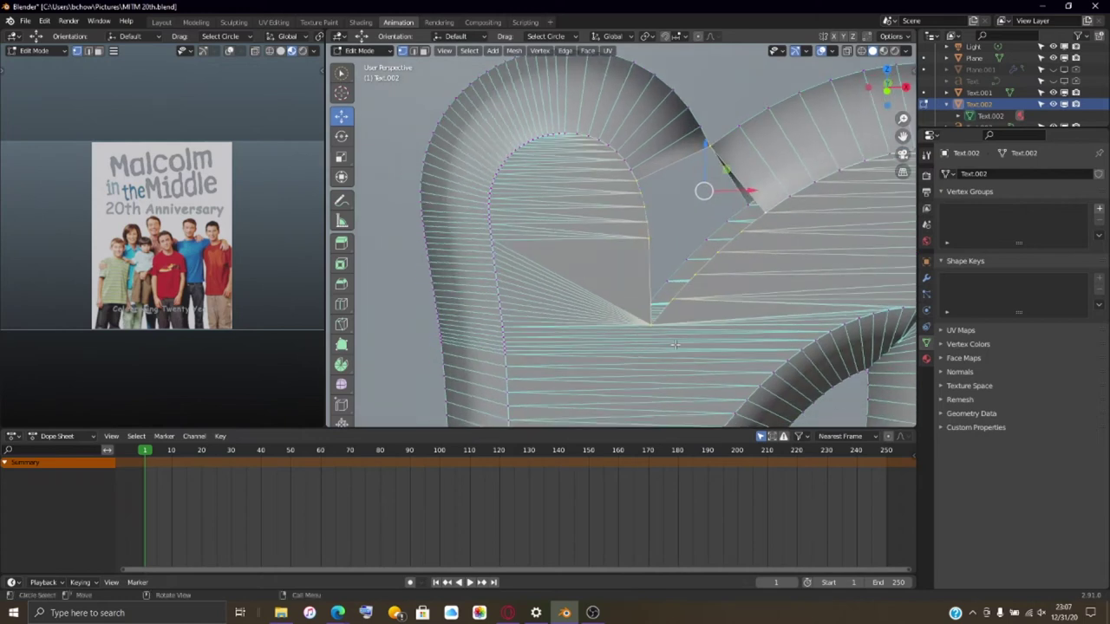
pyautogui.scroll(1, 705, 302)
pyautogui.click(703, 328)
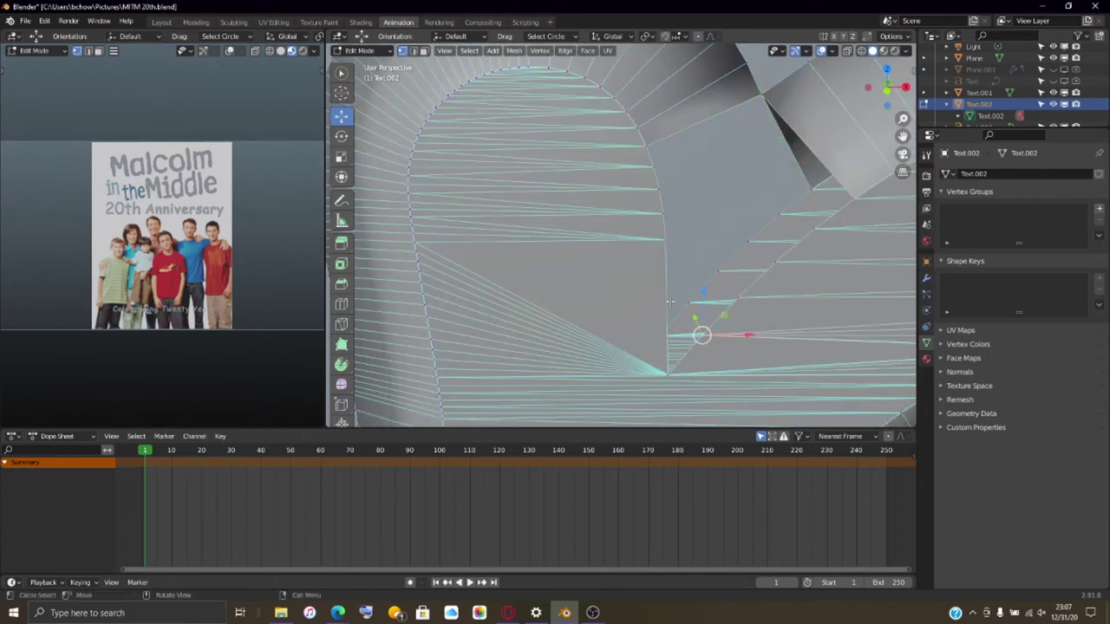
pyautogui.keyDown('shift'); pyautogui.click(667, 236); pyautogui.keyUp('shift')
pyautogui.press('m')
pyautogui.click(614, 236)
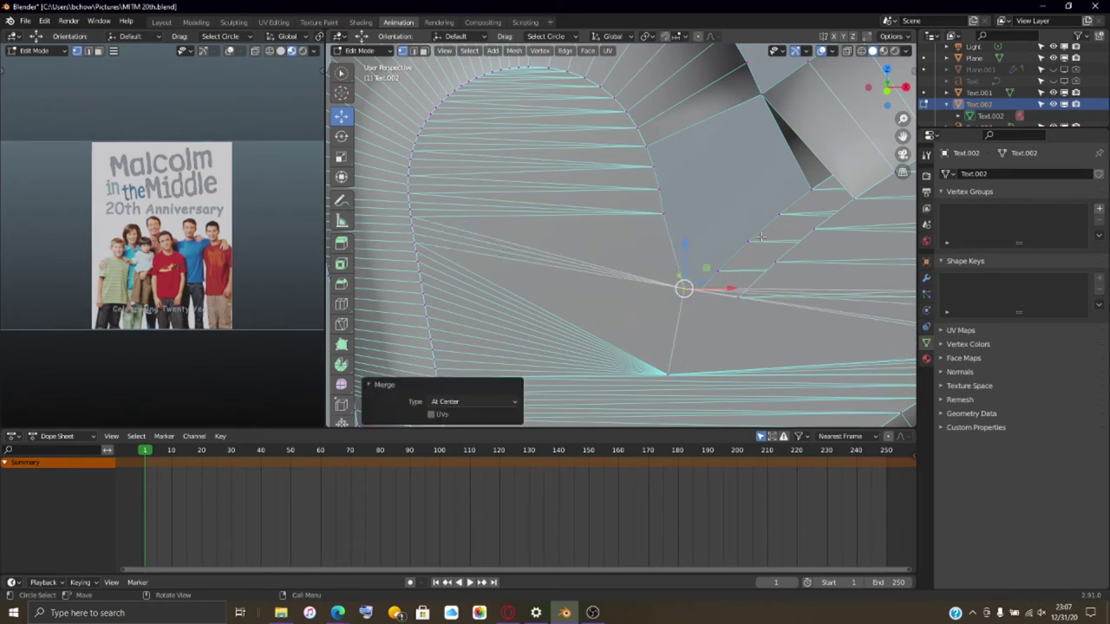
pyautogui.keyDown('shift'); pyautogui.click(736, 298); pyautogui.keyUp('shift')
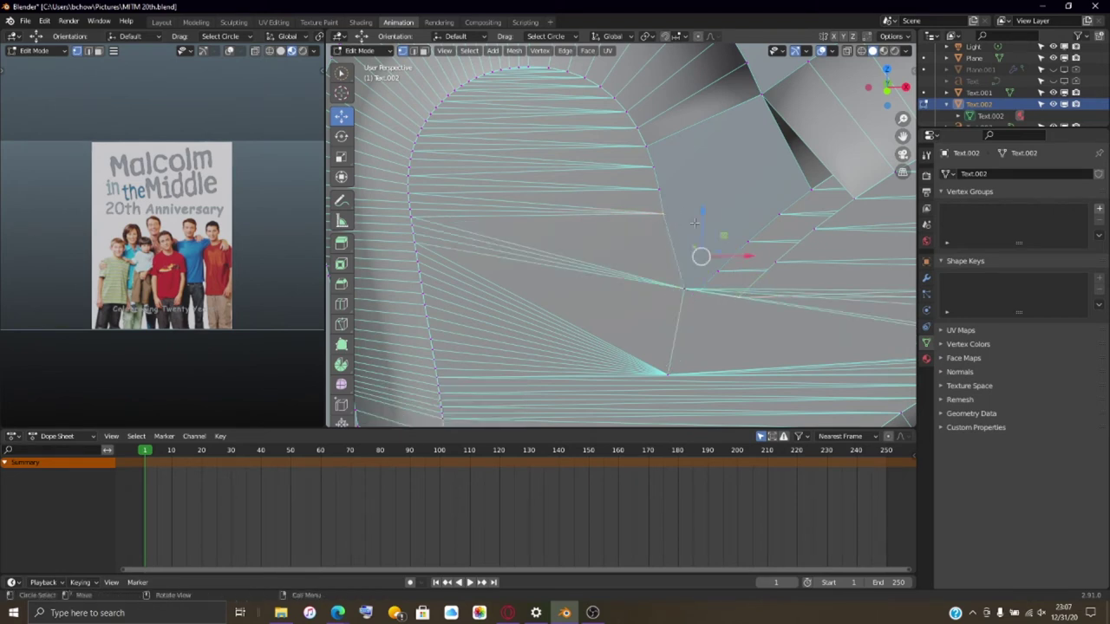
pyautogui.press('m')
pyautogui.click(697, 227)
# - Continue up the notch by merging the next two pairs of opposite stem and arch border vertices, using At Center
pyautogui.click(774, 261)
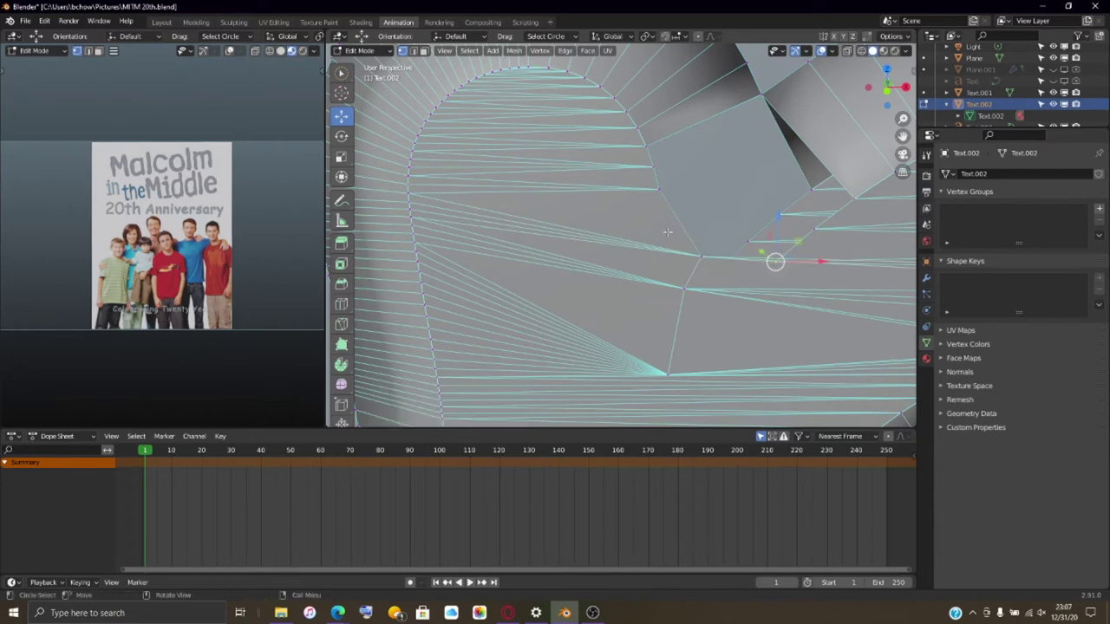
pyautogui.keyDown('shift'); pyautogui.click(654, 190); pyautogui.keyUp('shift')
pyautogui.press('m')
pyautogui.click(653, 187)
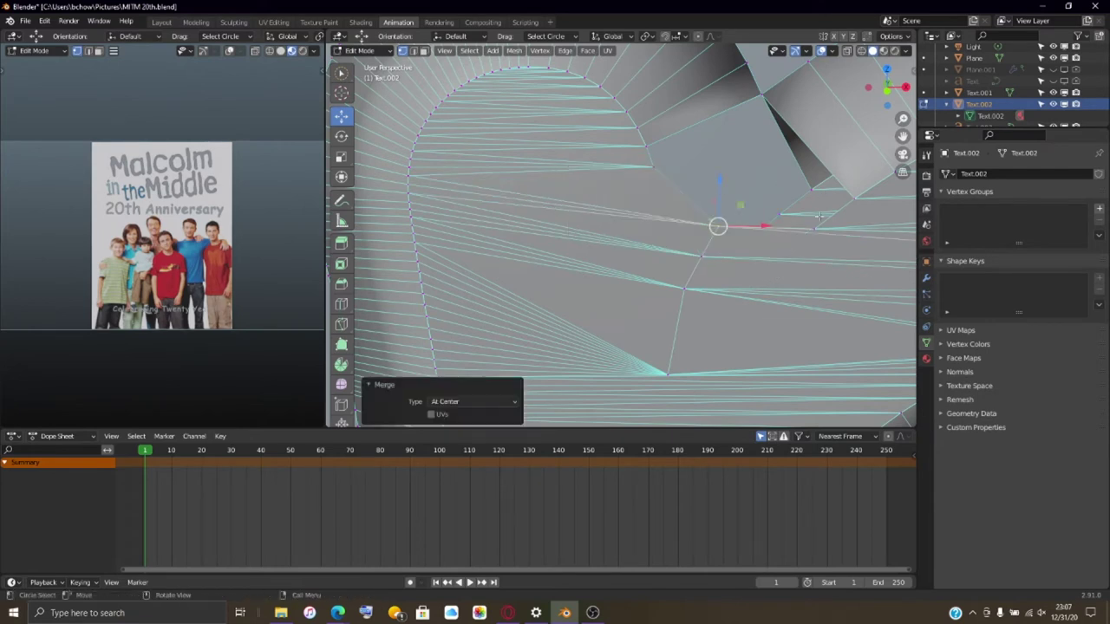
pyautogui.click(815, 227)
pyautogui.keyDown('shift'); pyautogui.click(651, 172); pyautogui.keyUp('shift')
pyautogui.press('m')
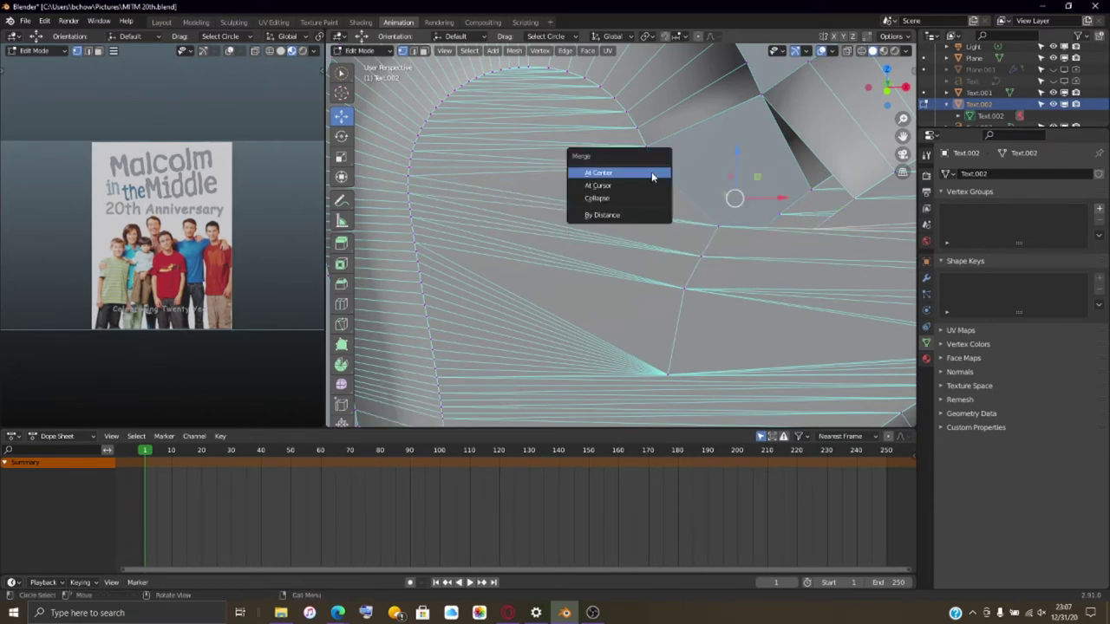
pyautogui.click(651, 171)
# - Try to merge the stem's and arch's bevel corner vertices across the notch with At Center, and undo the merge
pyautogui.click(854, 196)
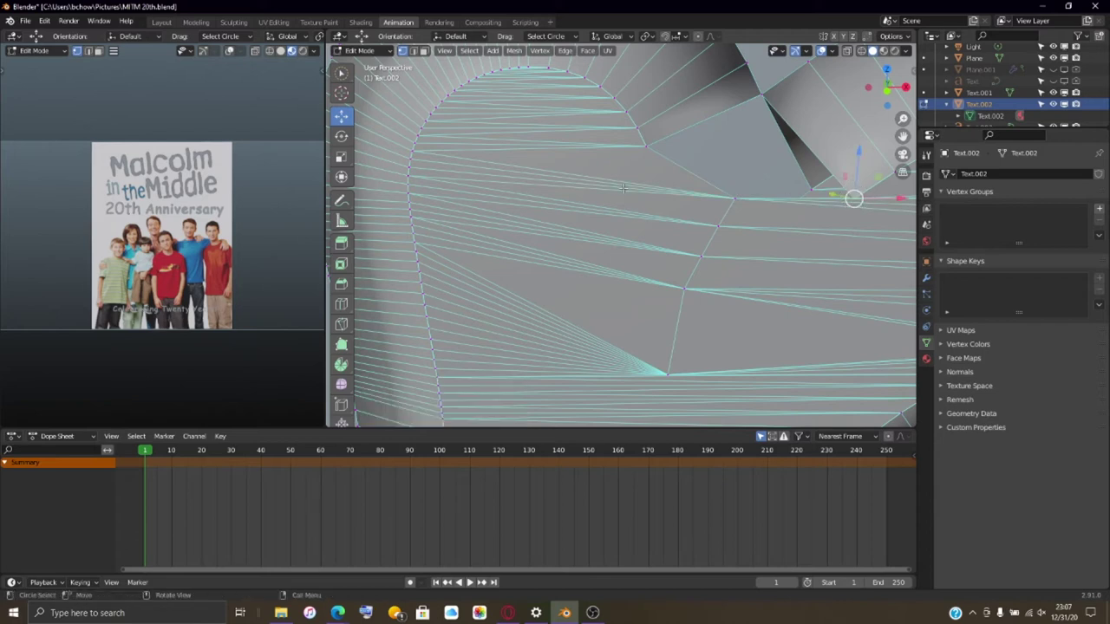
pyautogui.keyDown('shift'); pyautogui.click(663, 149); pyautogui.keyUp('shift')
pyautogui.press('m')
pyautogui.click(663, 150)
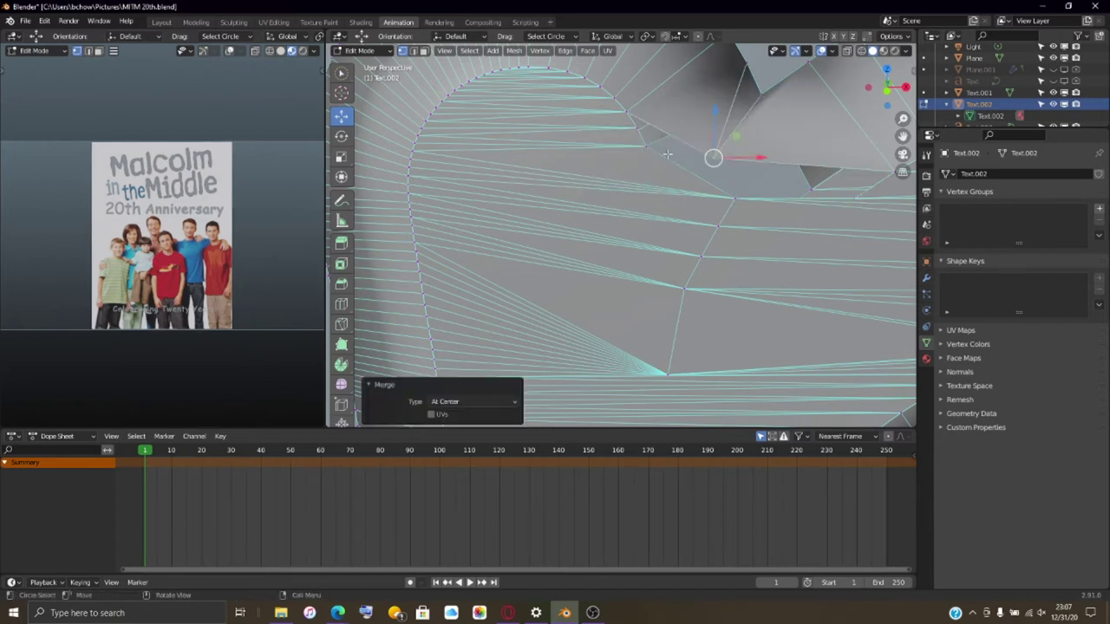
pyautogui.hotkey('ctrl', 'z')
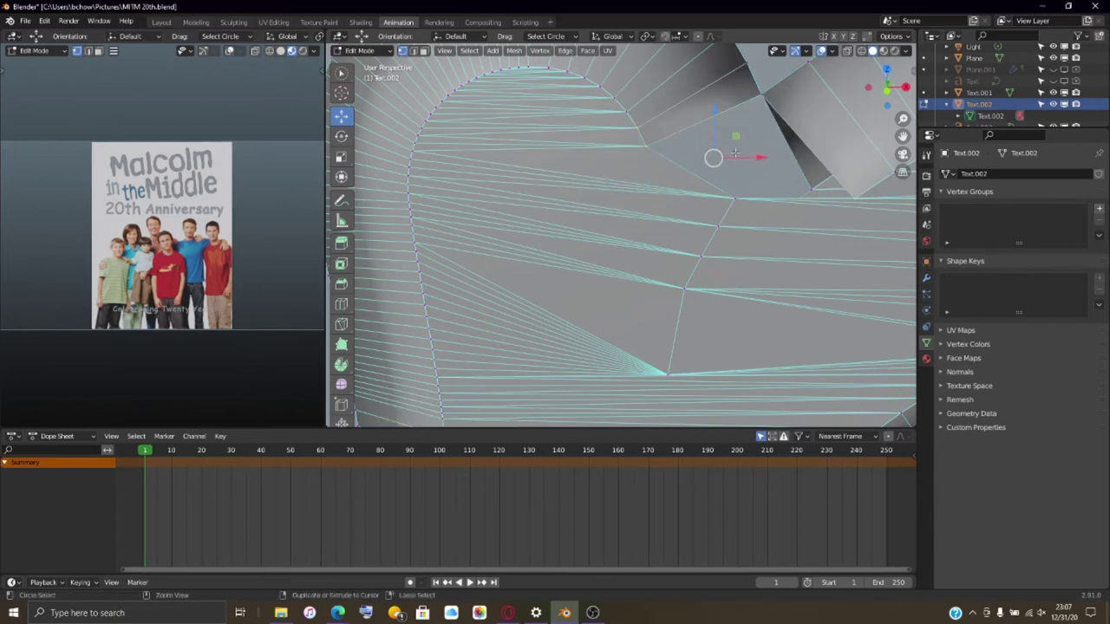
# - Merge the front bevel corner vertices of the stem and the arch across the notch, using At Center
pyautogui.click(646, 145)
pyautogui.moveTo(866, 207); pyautogui.dragTo(847, 208, button='middle')
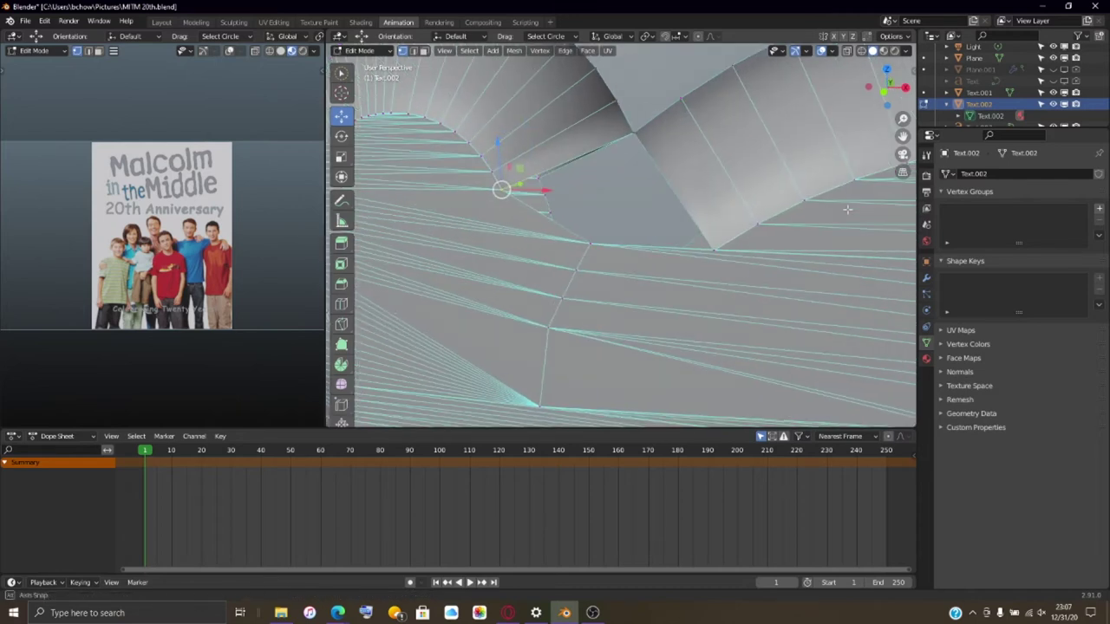
pyautogui.keyDown('shift'); pyautogui.click(716, 252); pyautogui.keyUp('shift')
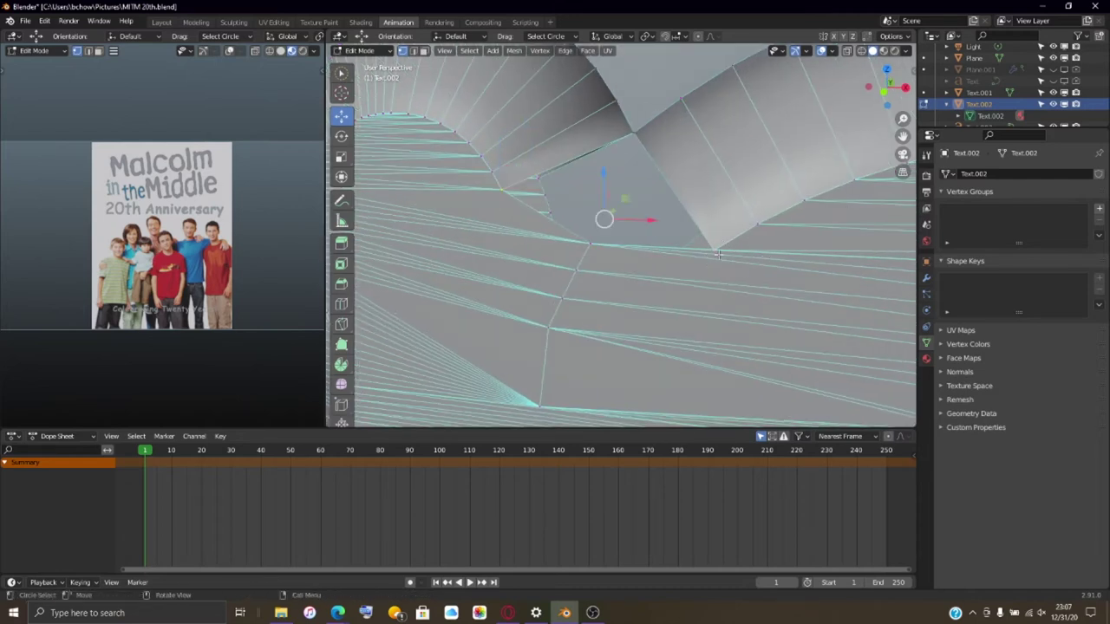
pyautogui.press('m')
pyautogui.click(617, 325)
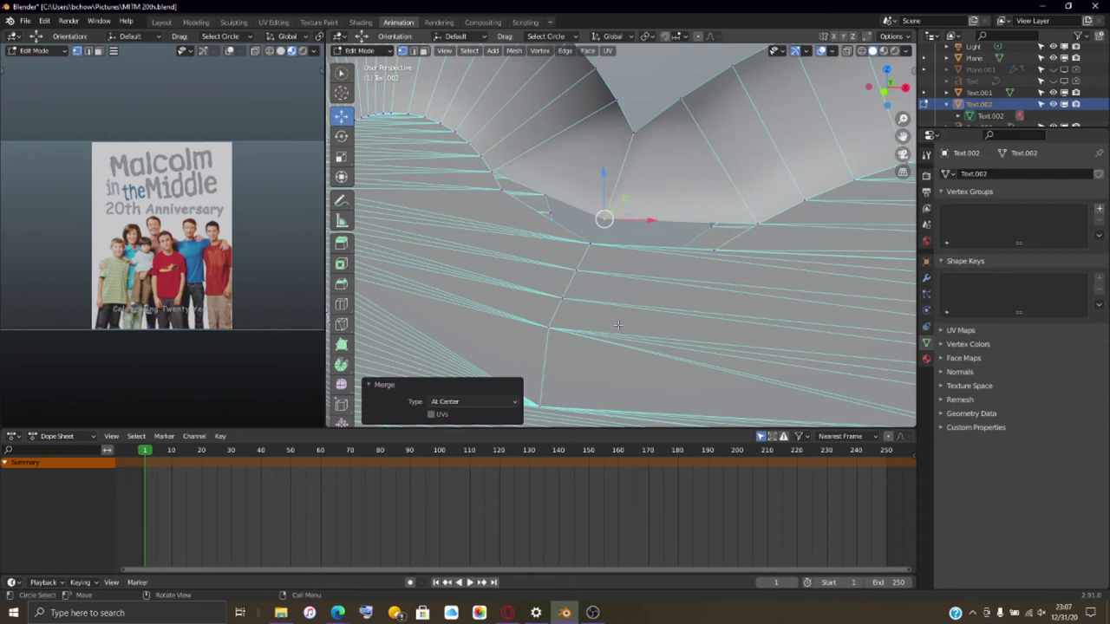
# - Merge the new bevel corner vertex with the top vertex of the closed notch seam just below it, using At Center
pyautogui.moveTo(620, 292); pyautogui.dragTo(633, 286, button='middle')
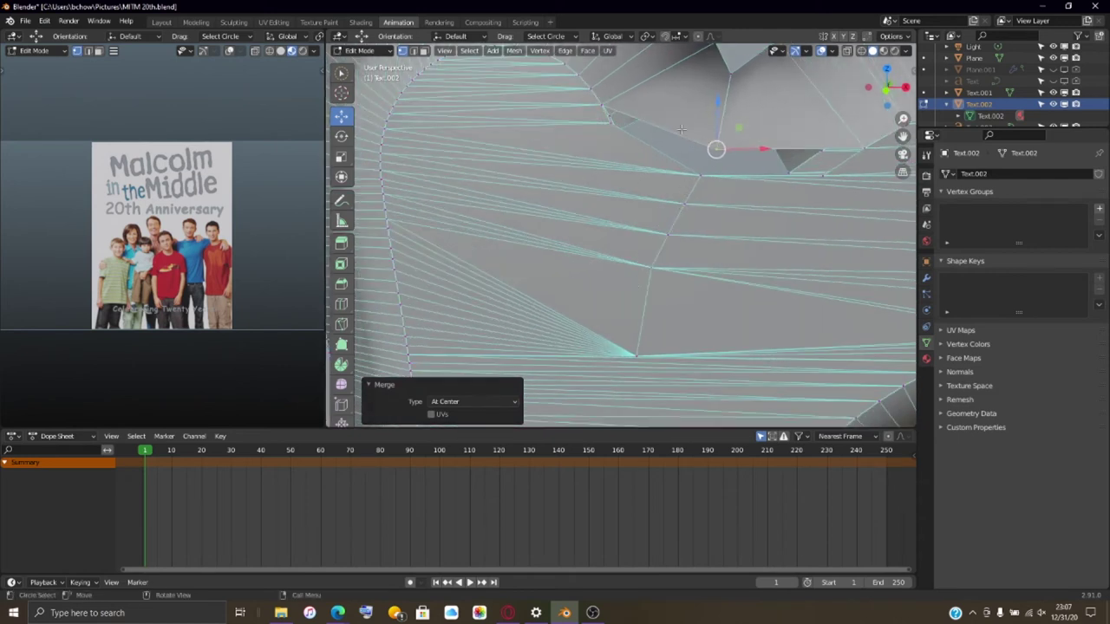
pyautogui.click(701, 178)
pyautogui.click(716, 148)
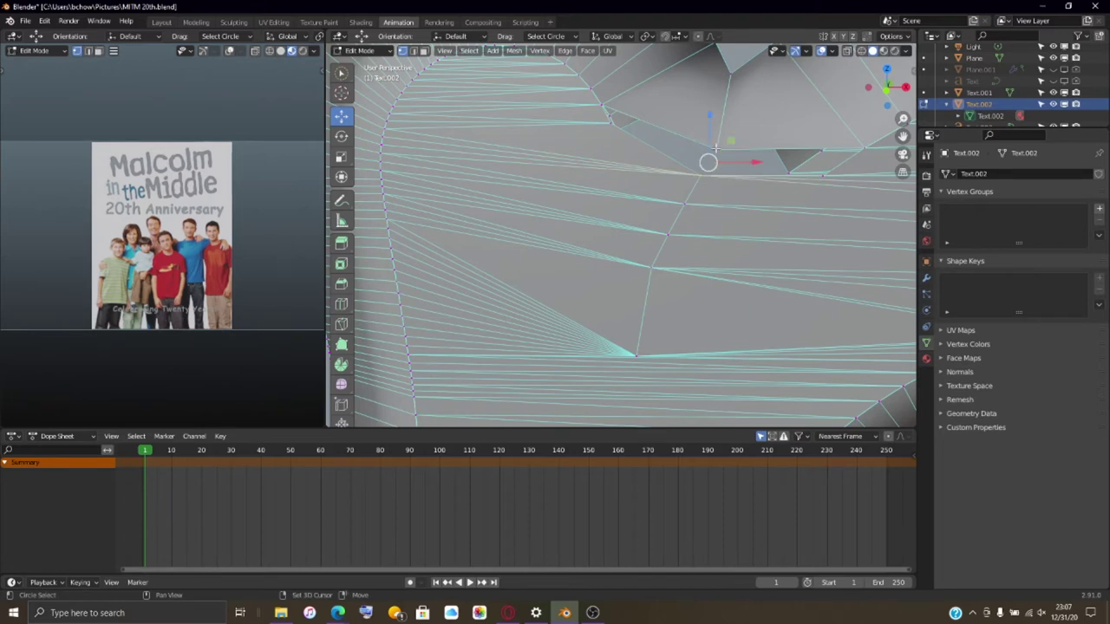
pyautogui.hotkey('alt', 'm')
pyautogui.click(715, 149)
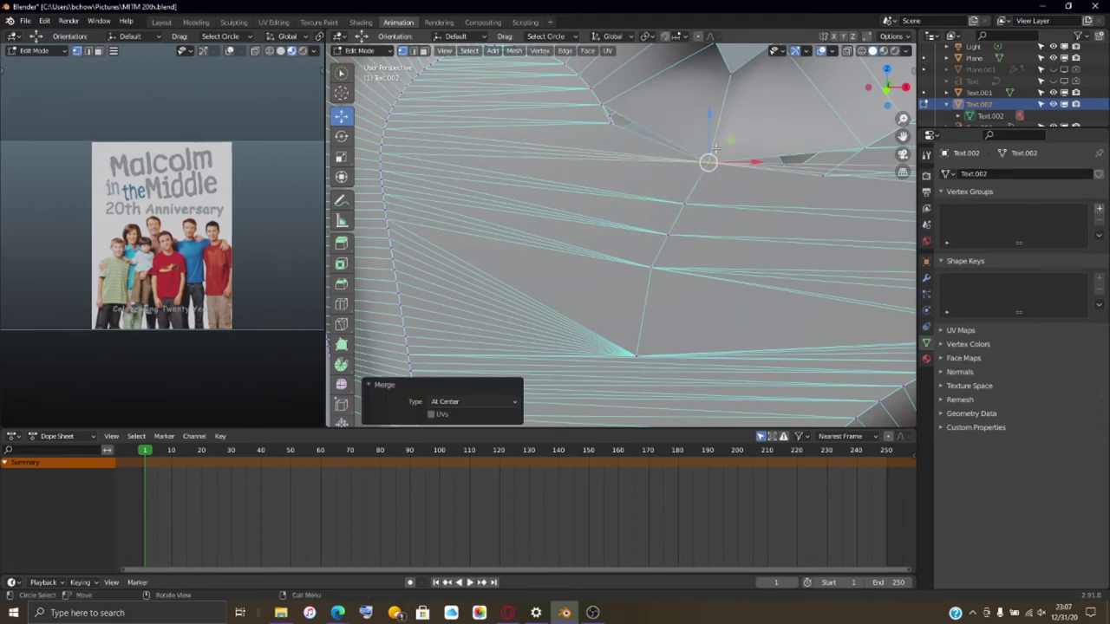
# - Merge the two vertices at the stem-side end of the remaining gap under the bevel, using At Center
pyautogui.click(602, 103)
pyautogui.keyDown('shift'); pyautogui.click(612, 126); pyautogui.keyUp('shift')
pyautogui.hotkey('alt', 'm')
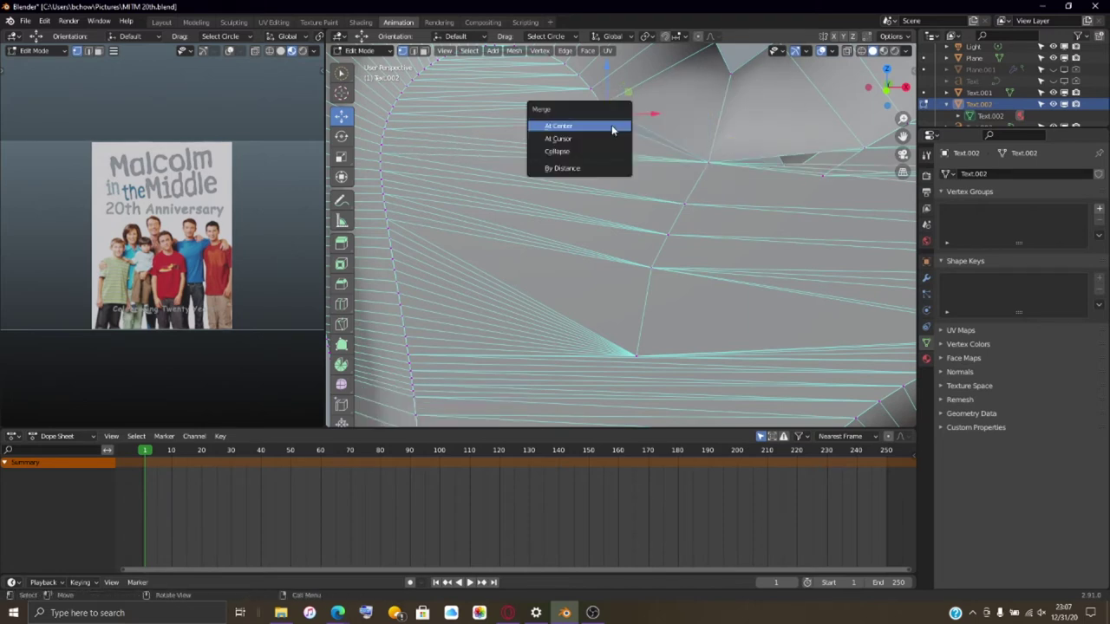
pyautogui.click(612, 125)
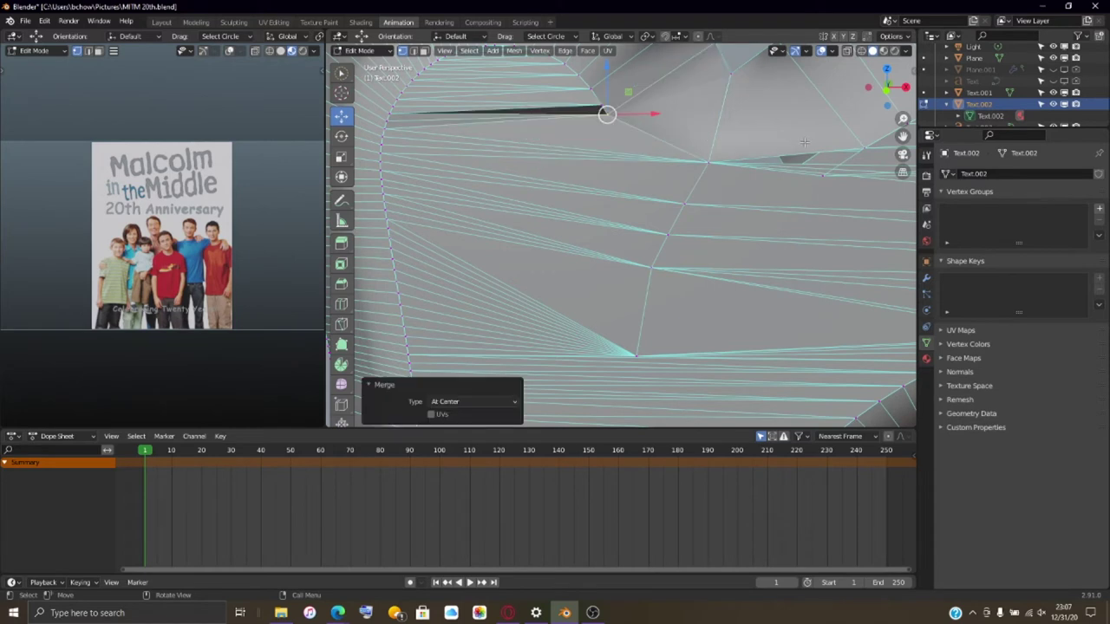
# - Merge the vertices beside the remaining sliver gap on the stem side of the "n" notch, using At Center
pyautogui.click(764, 164)
pyautogui.moveTo(764, 164); pyautogui.dragTo(577, 163, button='middle')
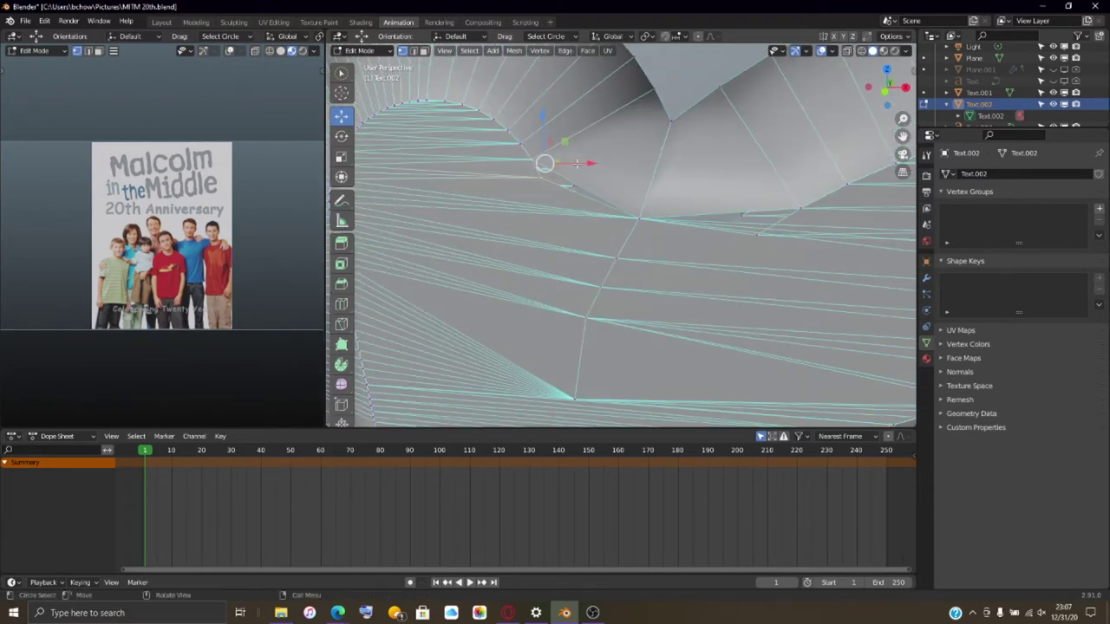
pyautogui.moveTo(544, 172); pyautogui.dragTo(535, 180)
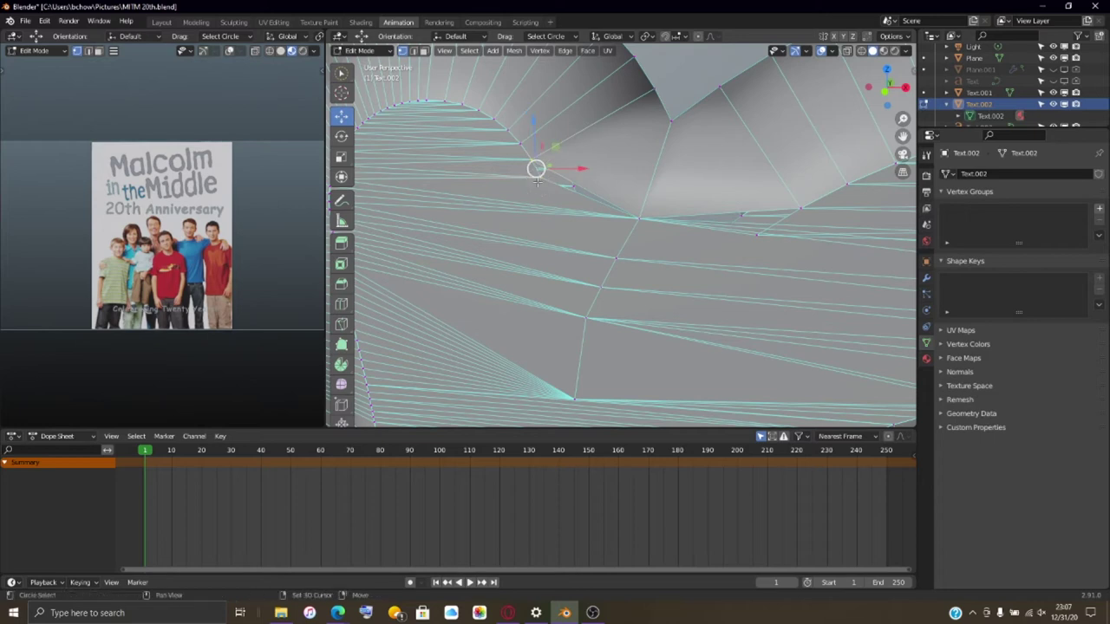
pyautogui.press('m')
pyautogui.click(537, 183)
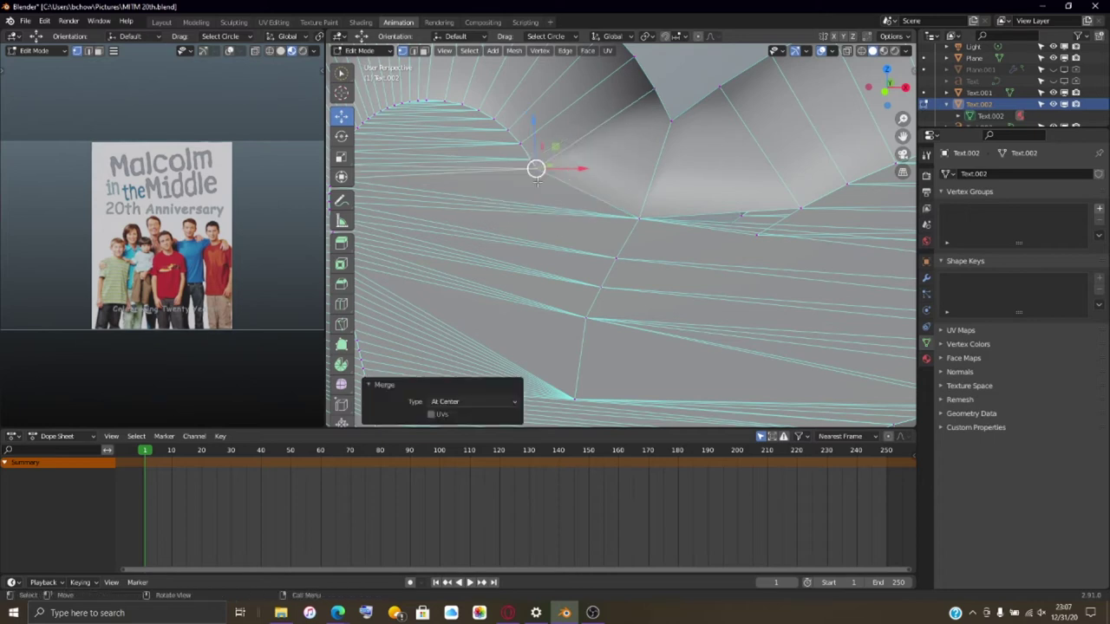
# - Merge the vertices bounding the small gap on the arch side of the "n" notch, using At Center
pyautogui.hotkey('alt', 'a')
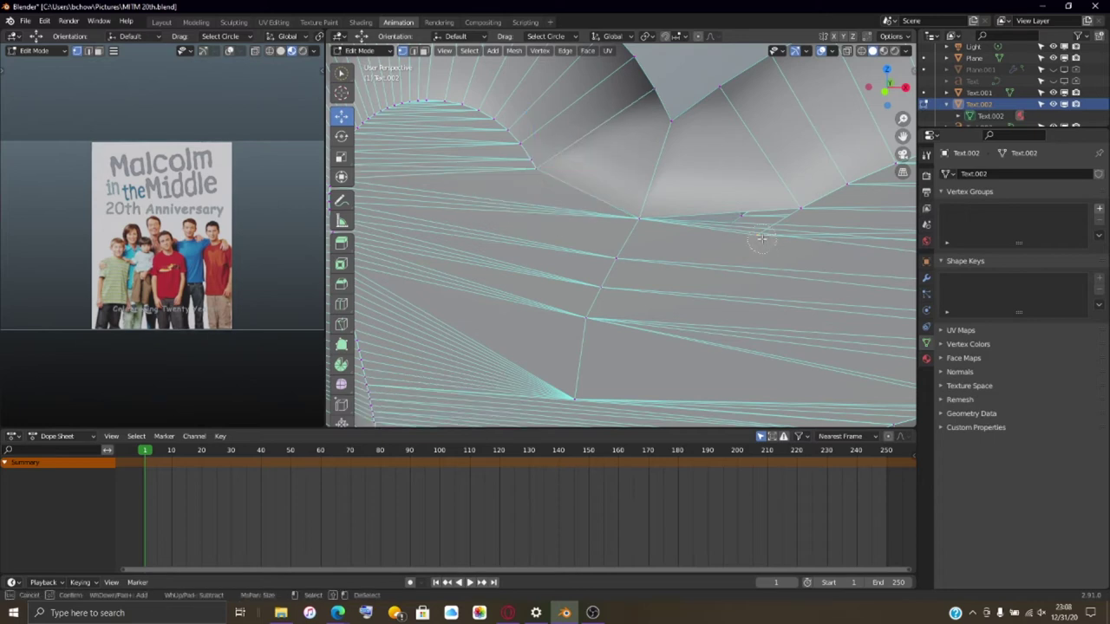
pyautogui.click(759, 236)
pyautogui.keyDown('shift'); pyautogui.click(808, 203); pyautogui.keyUp('shift')
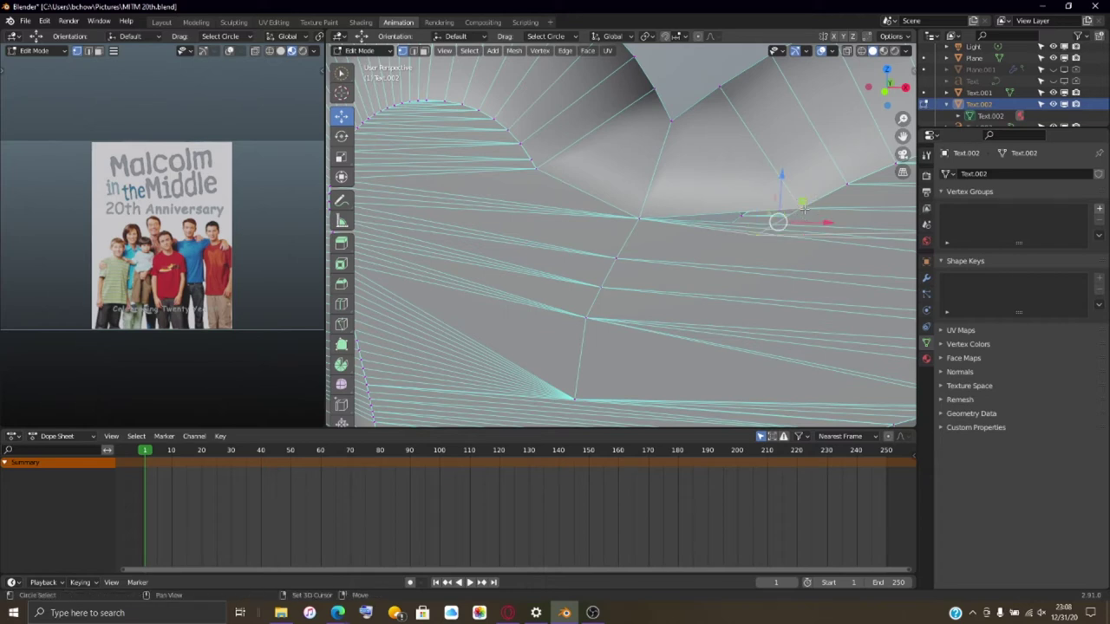
pyautogui.press('m')
pyautogui.click(809, 239)
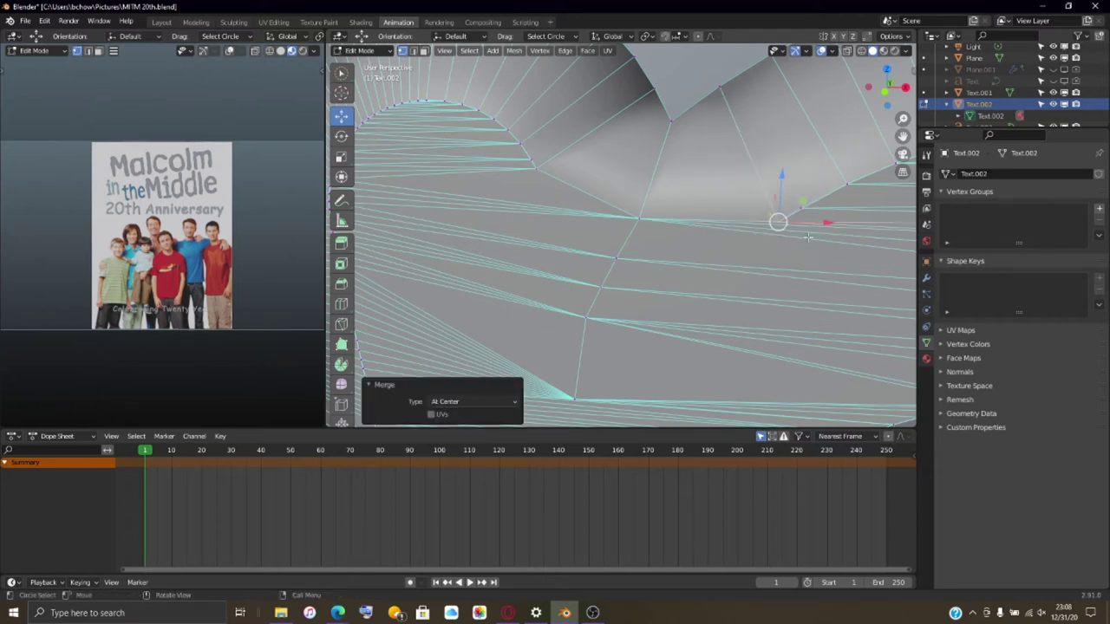
# - Hide the Plane object so the "Anniversary" letters can be inspected from the back
pyautogui.scroll(-6, 752, 266)
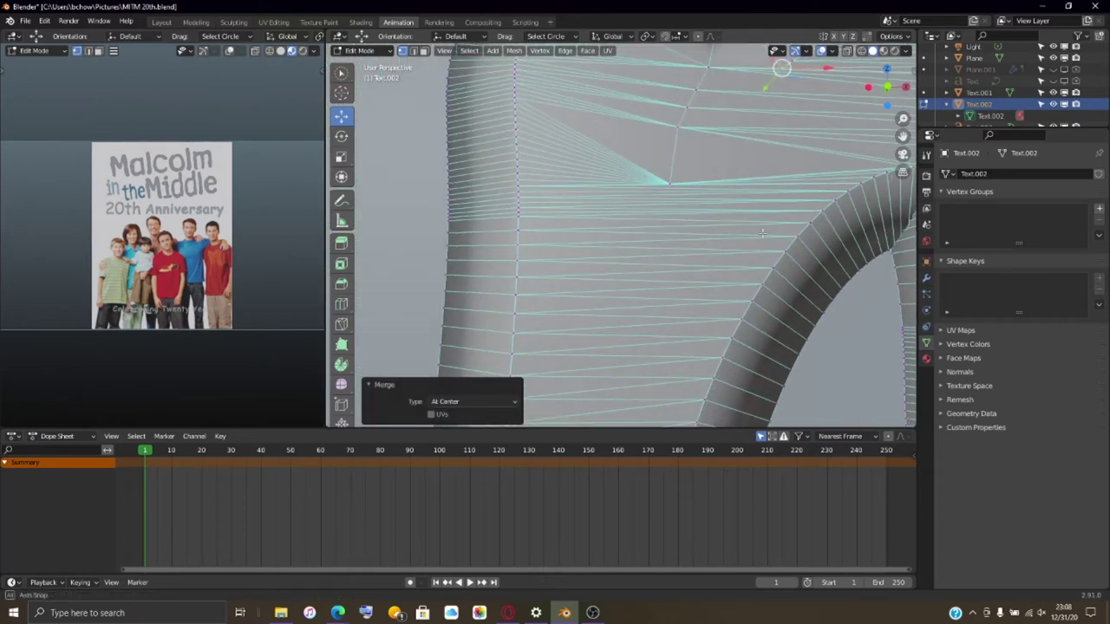
pyautogui.scroll(8, 757, 240)
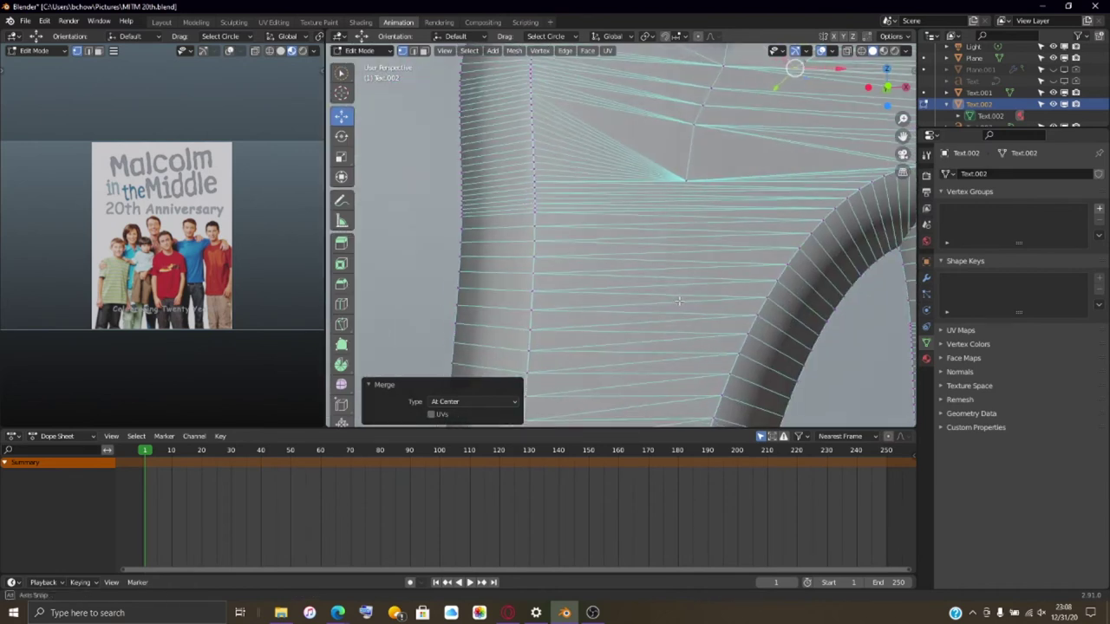
pyautogui.moveTo(835, 311); pyautogui.dragTo(684, 217, button='middle')
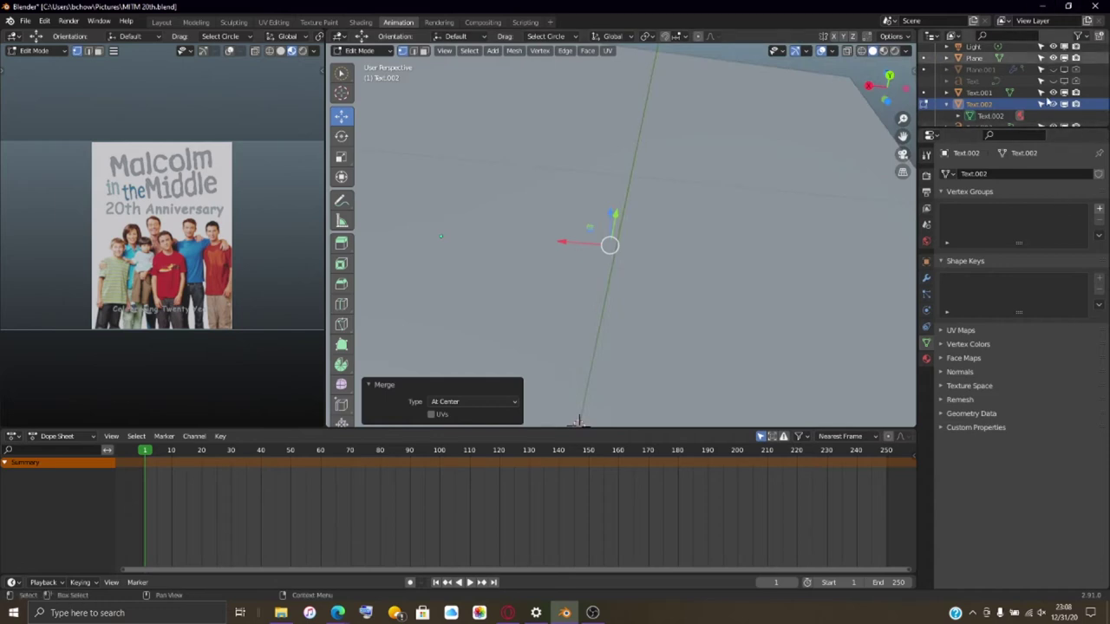
pyautogui.scroll(-1, 1046, 106)
pyautogui.scroll(2, 1046, 106)
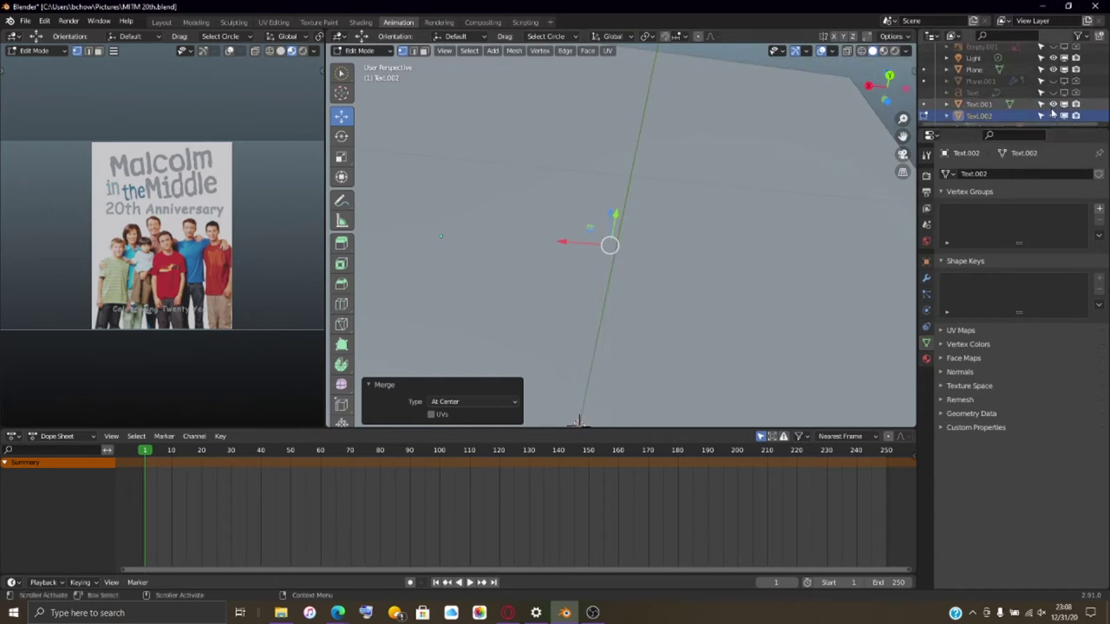
pyautogui.click(1065, 71)
pyautogui.scroll(8, 698, 329)
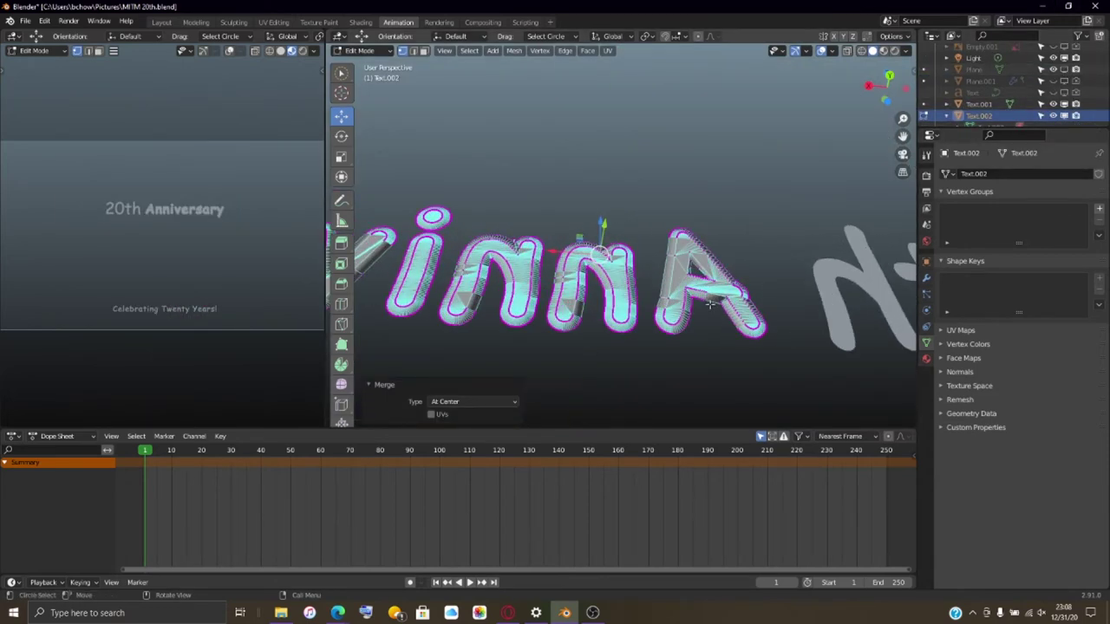
pyautogui.moveTo(685, 365)
pyautogui.mouseDown(button='middle')
pyautogui.moveTo(685, 401)
pyautogui.moveTo(642, 310)
pyautogui.moveTo(575, 275)
pyautogui.moveTo(694, 309)
pyautogui.moveTo(668, 286)
pyautogui.moveTo(763, 252)
pyautogui.moveTo(817, 215)
pyautogui.moveTo(812, 258)
pyautogui.moveTo(738, 321)
pyautogui.moveTo(710, 310)
pyautogui.mouseUp(button='middle')
pyautogui.moveTo(695, 307)
pyautogui.mouseDown(button='middle')
pyautogui.moveTo(780, 310)
pyautogui.moveTo(627, 274)
pyautogui.moveTo(817, 271)
pyautogui.moveTo(685, 312)
pyautogui.mouseUp(button='middle')
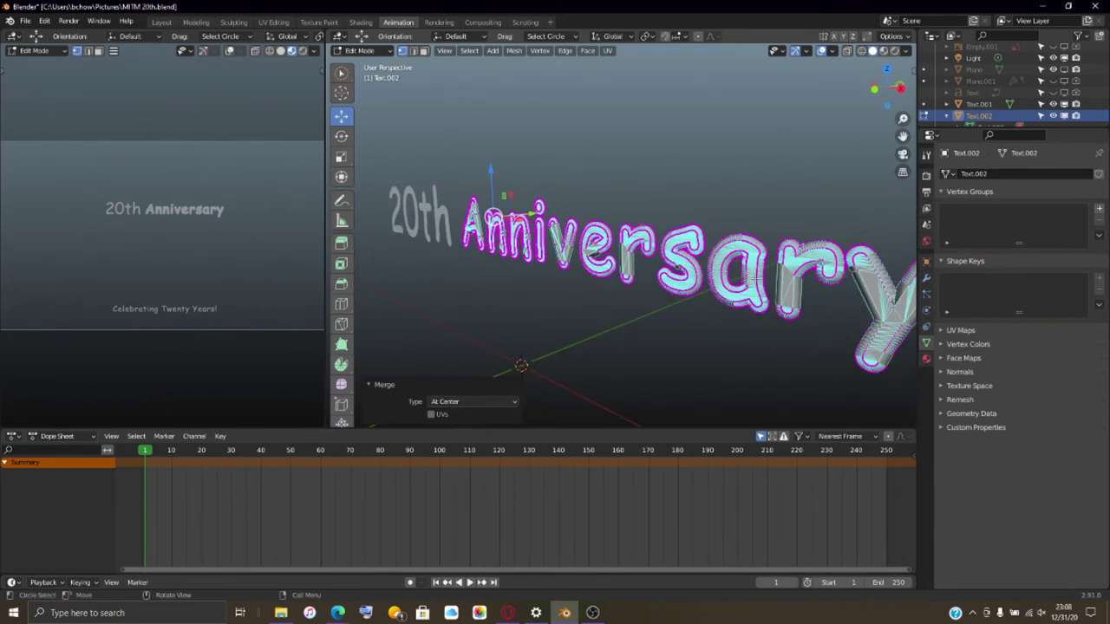
# - Delete the stray spike vertex sticking up from the notch between the stem and arch of the "n"
pyautogui.scroll(-2, 754, 277)
pyautogui.scroll(2, 754, 277)
pyautogui.moveTo(718, 274); pyautogui.dragTo(816, 271, button='middle')
pyautogui.scroll(3, 620, 310)
pyautogui.scroll(2, 620, 311)
pyautogui.scroll(4, 816, 197)
pyautogui.scroll(-3, 815, 197)
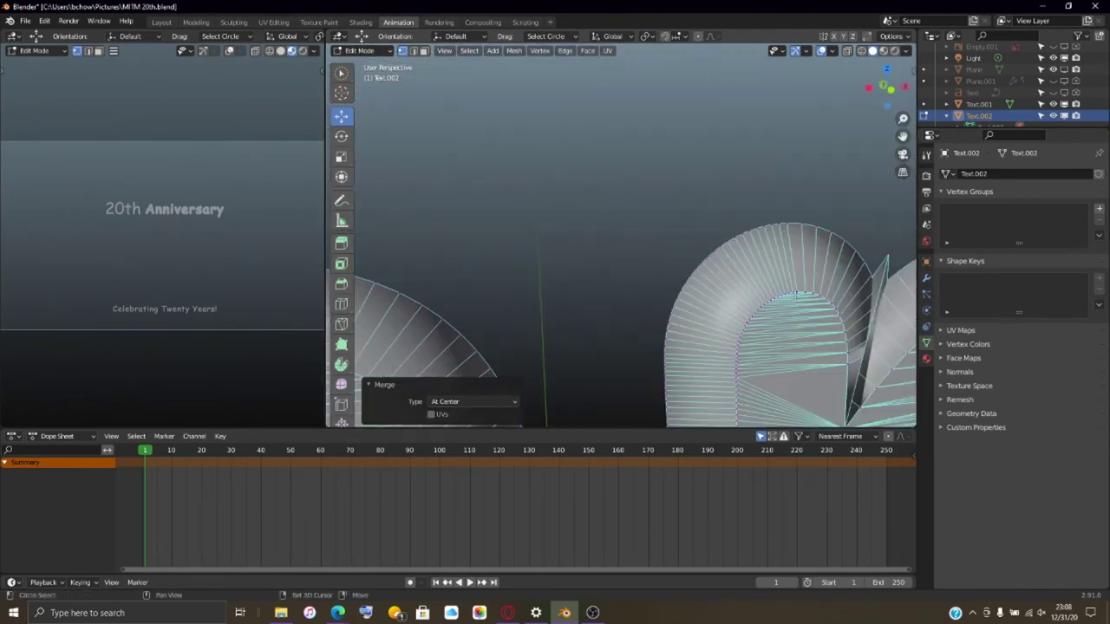
pyautogui.moveTo(815, 197); pyautogui.dragTo(719, 192, button='middle')
pyautogui.click(697, 172)
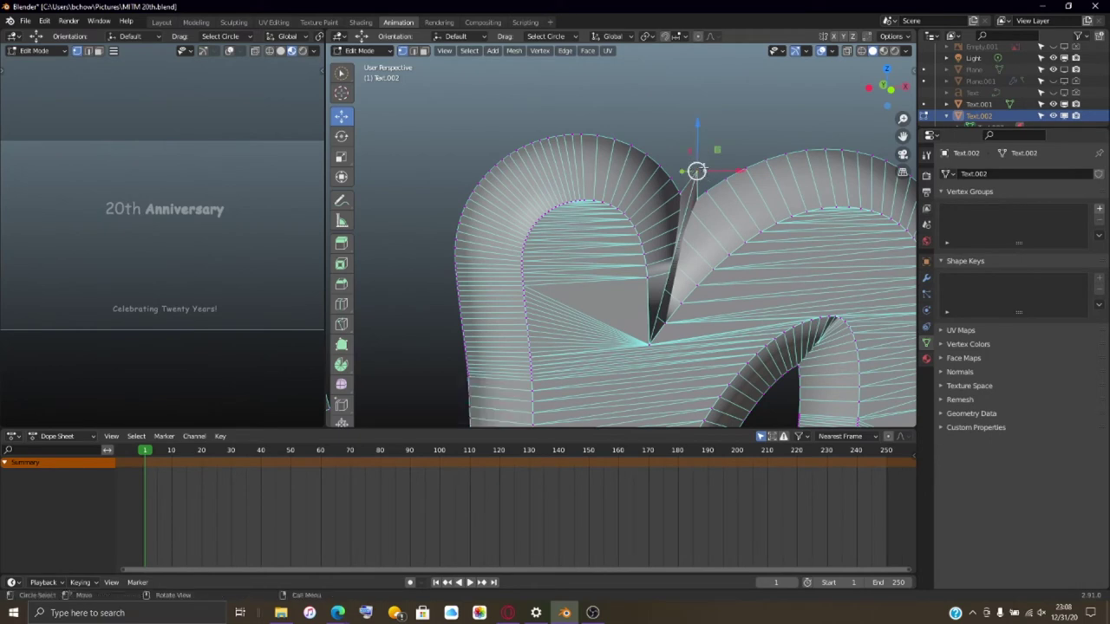
pyautogui.press('c')
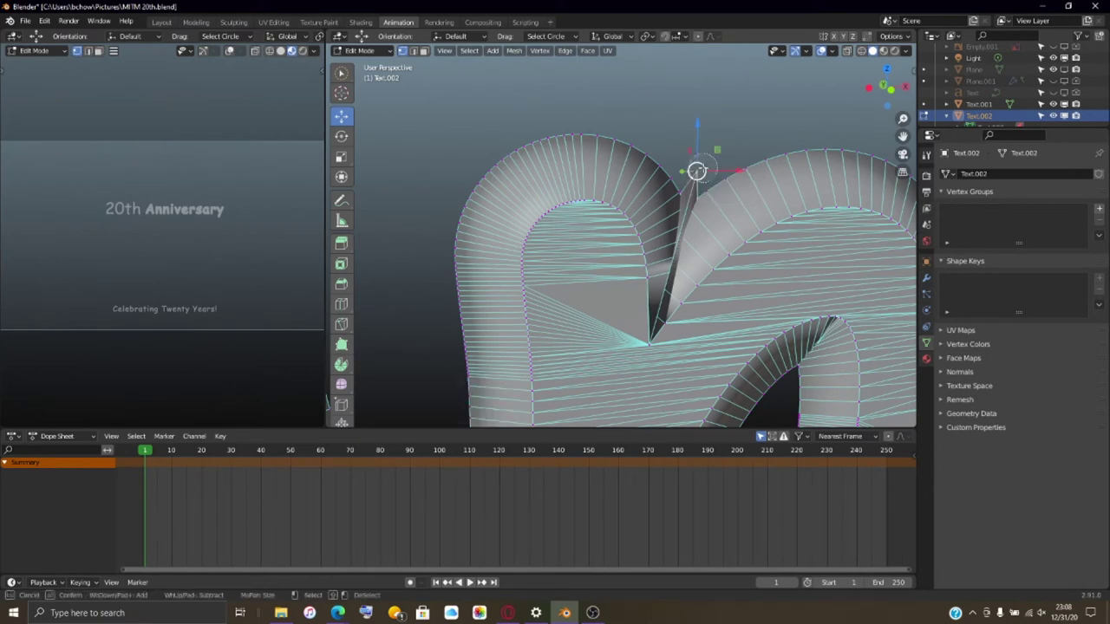
pyautogui.press('Escape')
pyautogui.press('x')
pyautogui.click(707, 147)
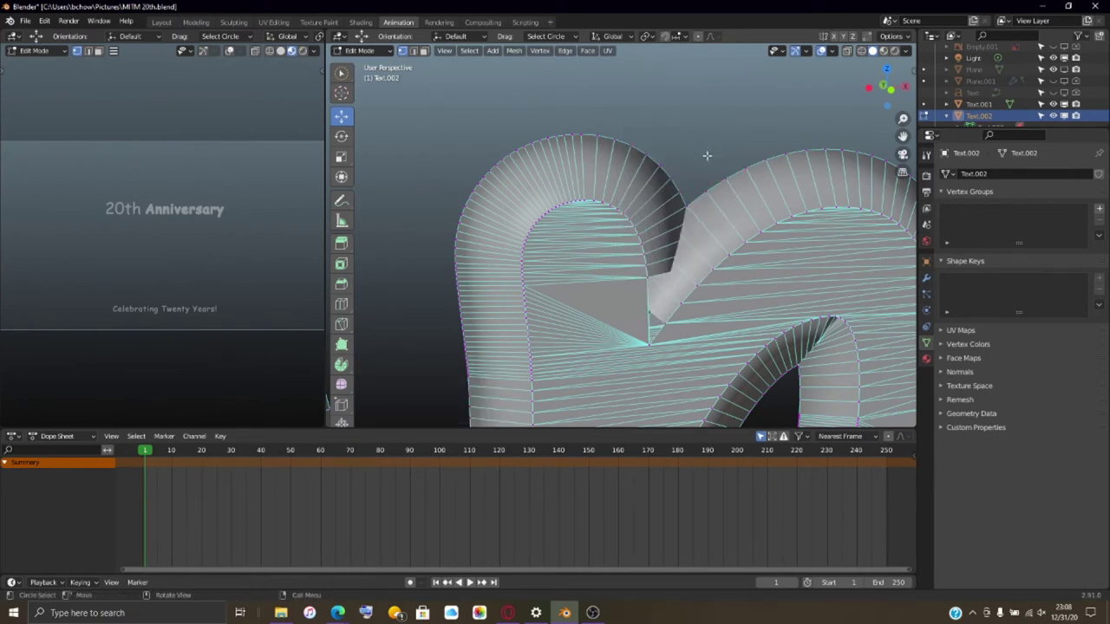
# - Try to merge the arch's and stem's bevel corner vertices across the notch on the back of the "n", using At Center
pyautogui.moveTo(707, 155); pyautogui.dragTo(719, 286, button='middle')
pyautogui.scroll(2, 702, 276)
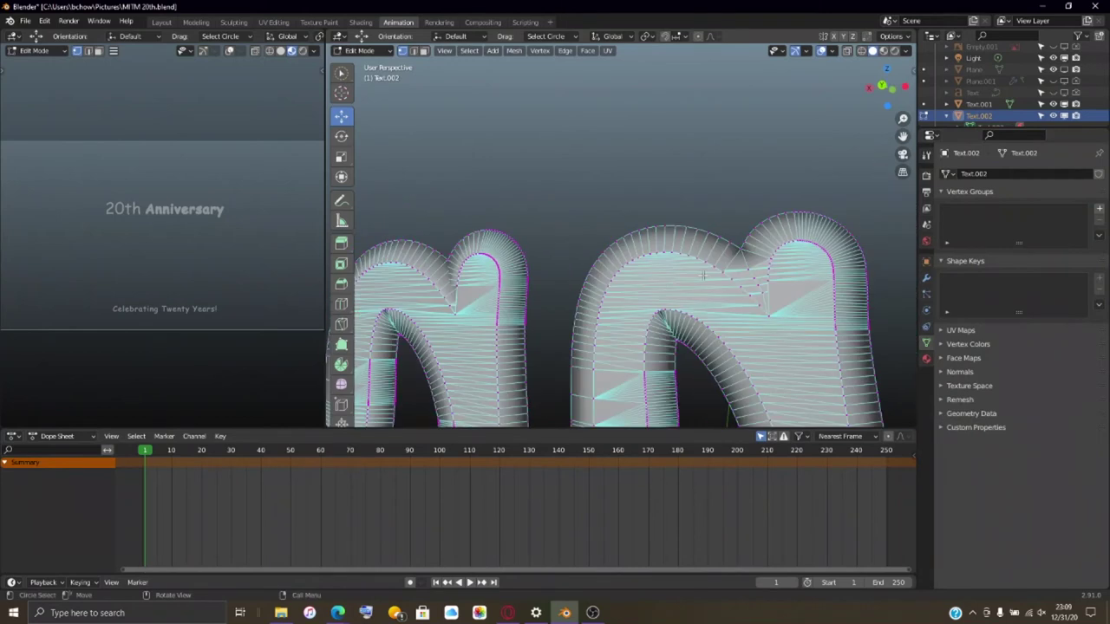
pyautogui.scroll(3, 702, 276)
pyautogui.scroll(2, 746, 260)
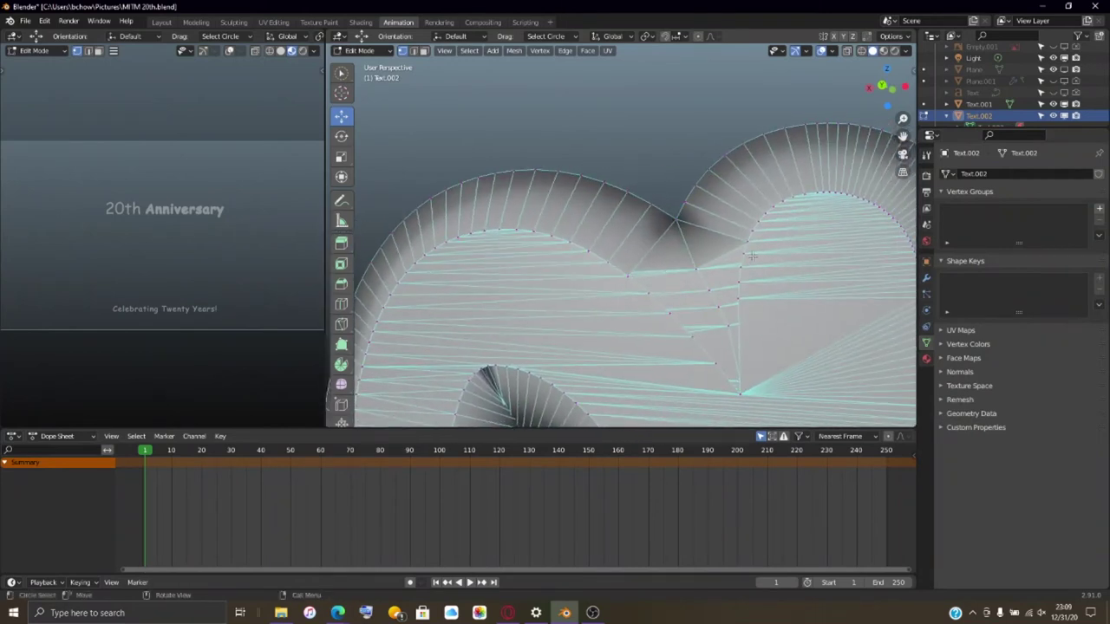
pyautogui.scroll(-3, 753, 255)
pyautogui.scroll(4, 827, 189)
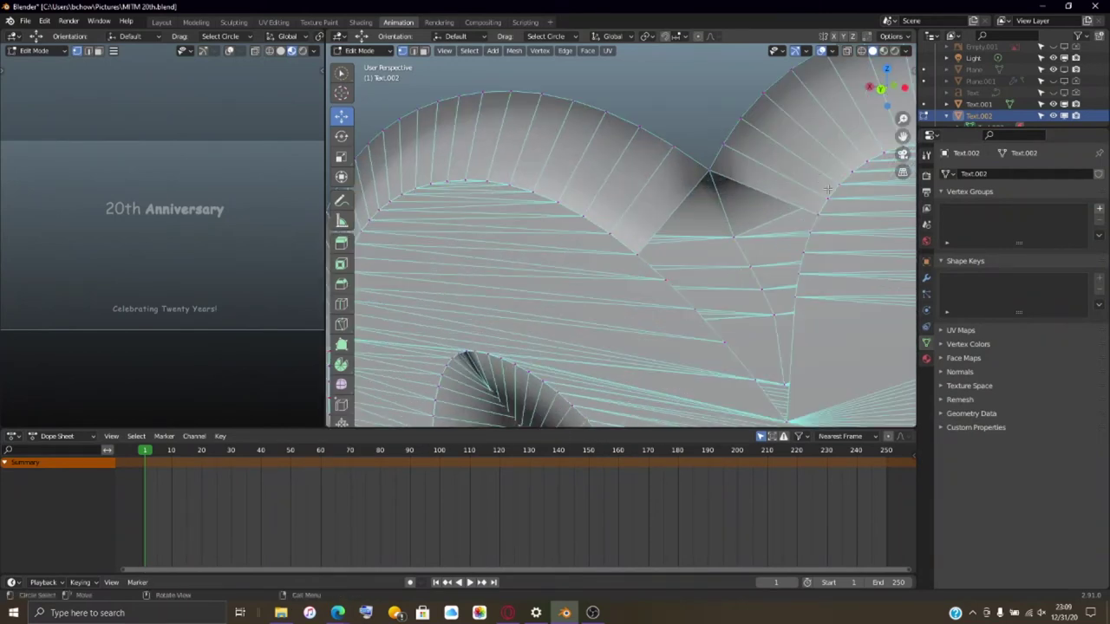
pyautogui.click(820, 214)
pyautogui.keyDown('shift'); pyautogui.click(637, 252); pyautogui.keyUp('shift')
pyautogui.press('m')
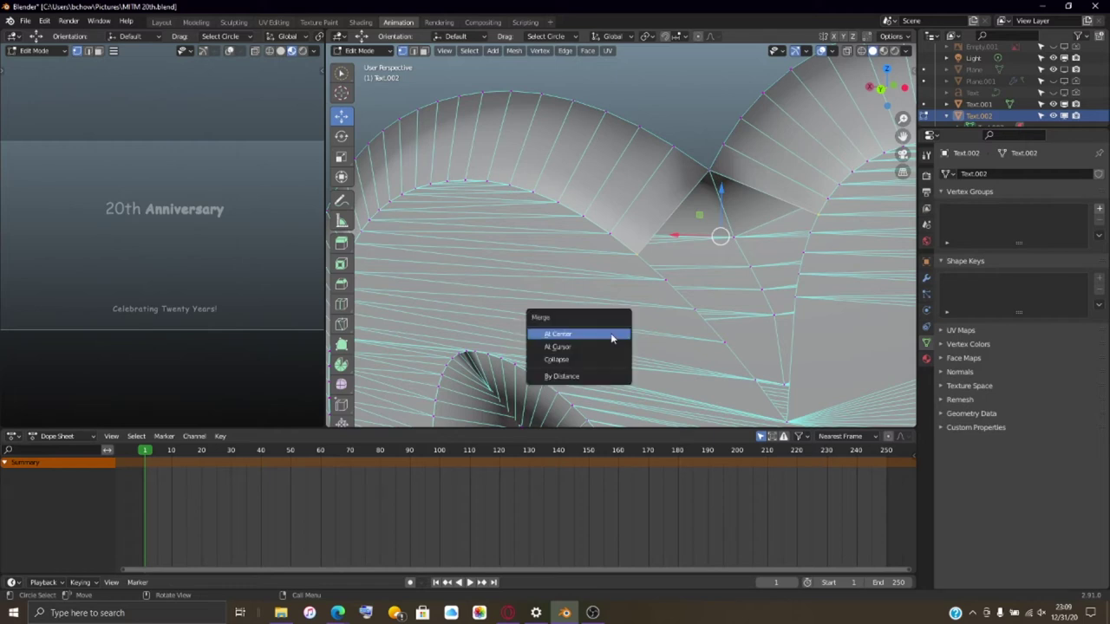
pyautogui.click(611, 337)
# - Try to merge the next pair of bevel vertices across the back notch with At Center, and undo the merge
pyautogui.click(617, 233)
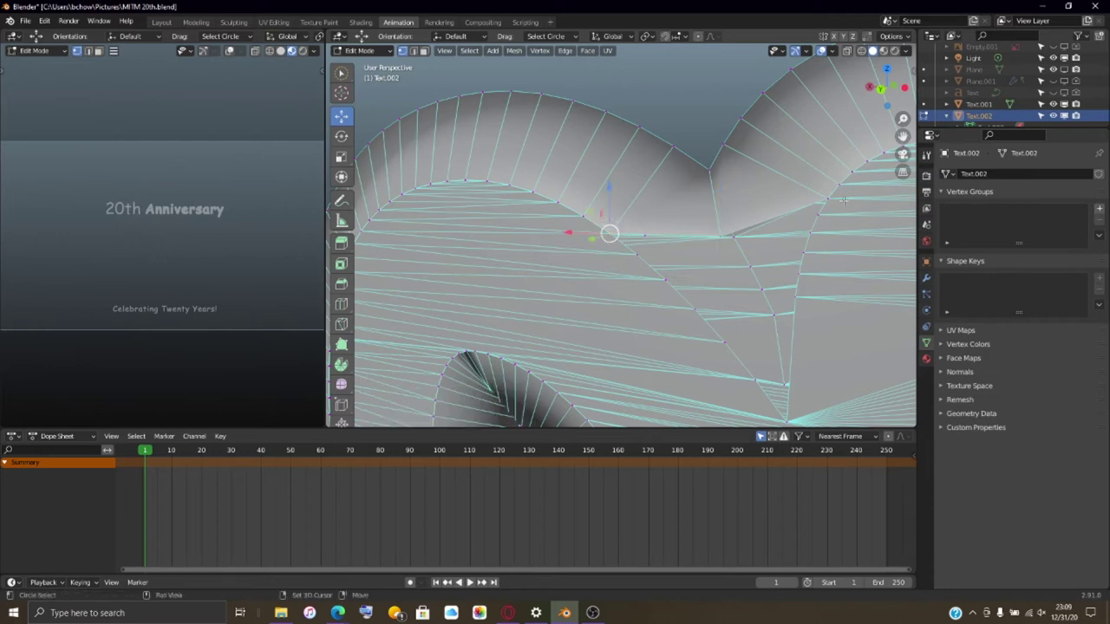
pyautogui.press('m')
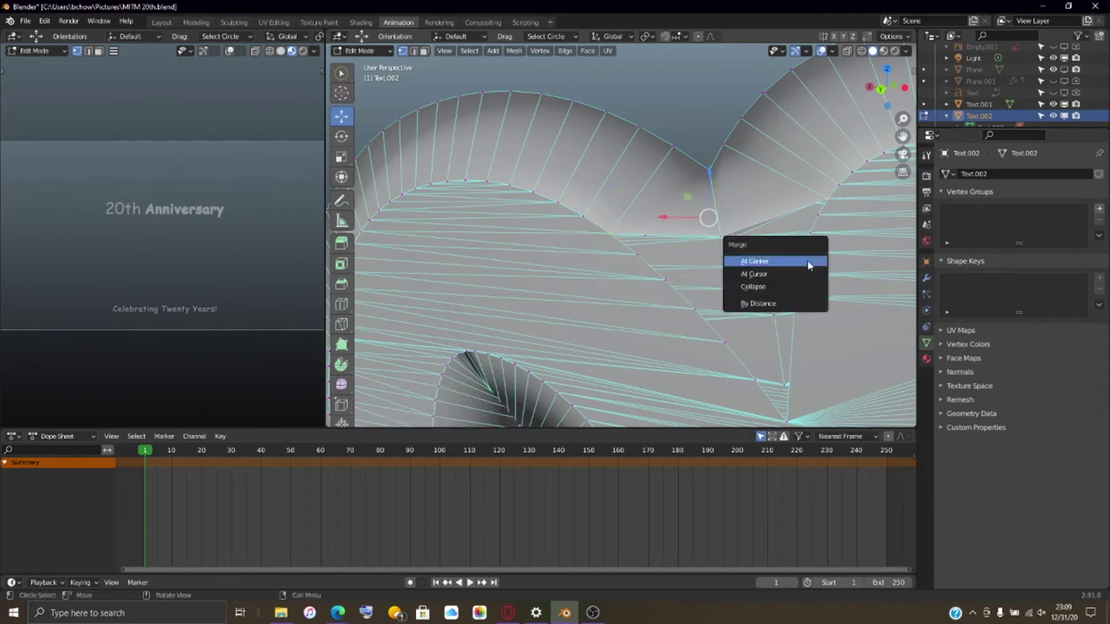
pyautogui.click(815, 263)
pyautogui.hotkey('ctrl', 'z')
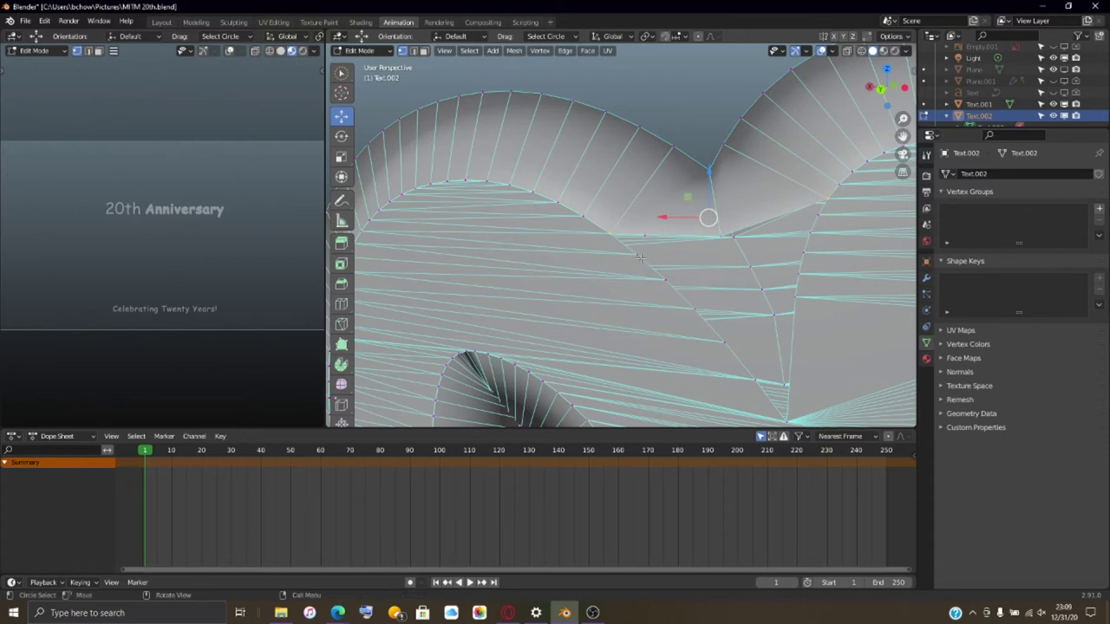
# - Try to raise the selected bevel vertices about 0.005 m along Z, and undo the move together with the corner merge
pyautogui.moveTo(638, 256); pyautogui.dragTo(654, 136, button='middle')
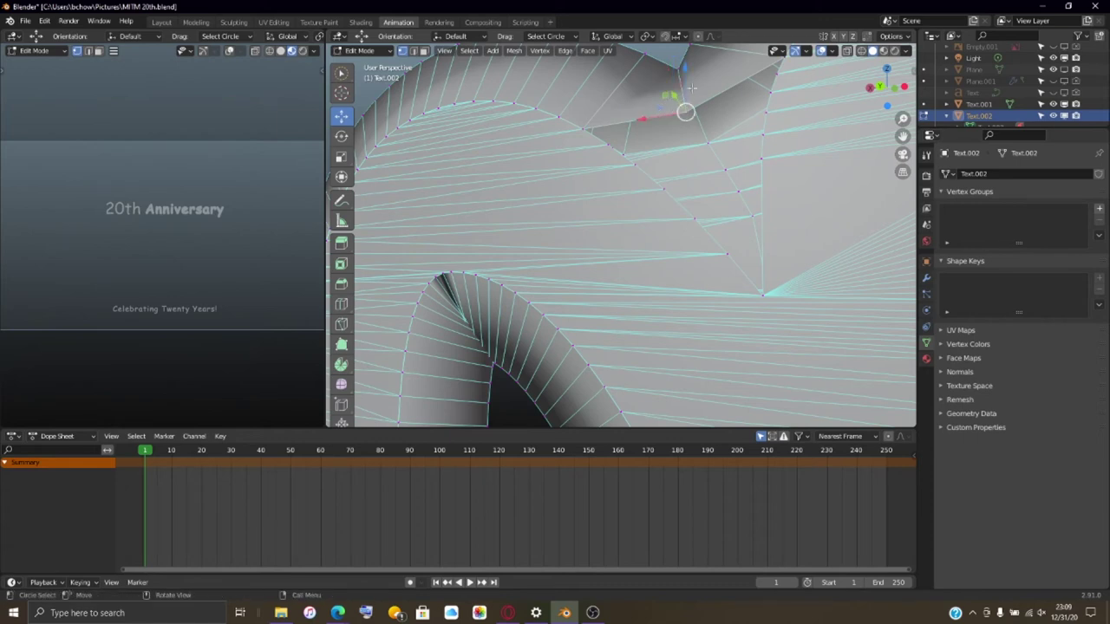
pyautogui.moveTo(689, 78); pyautogui.dragTo(679, 54)
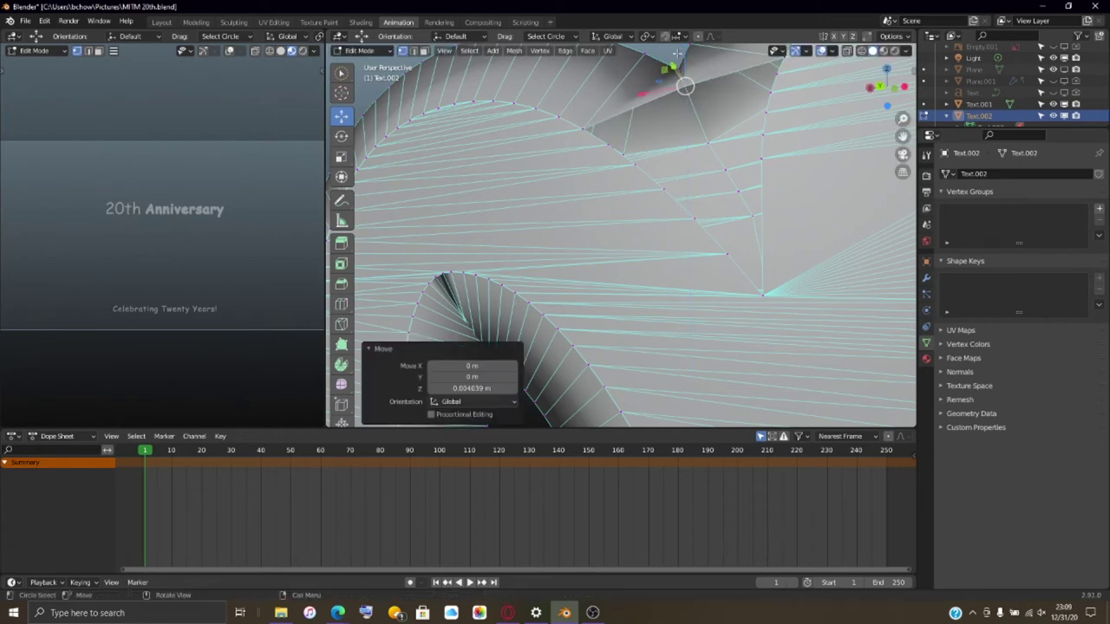
pyautogui.hotkey('ctrl', 'z')
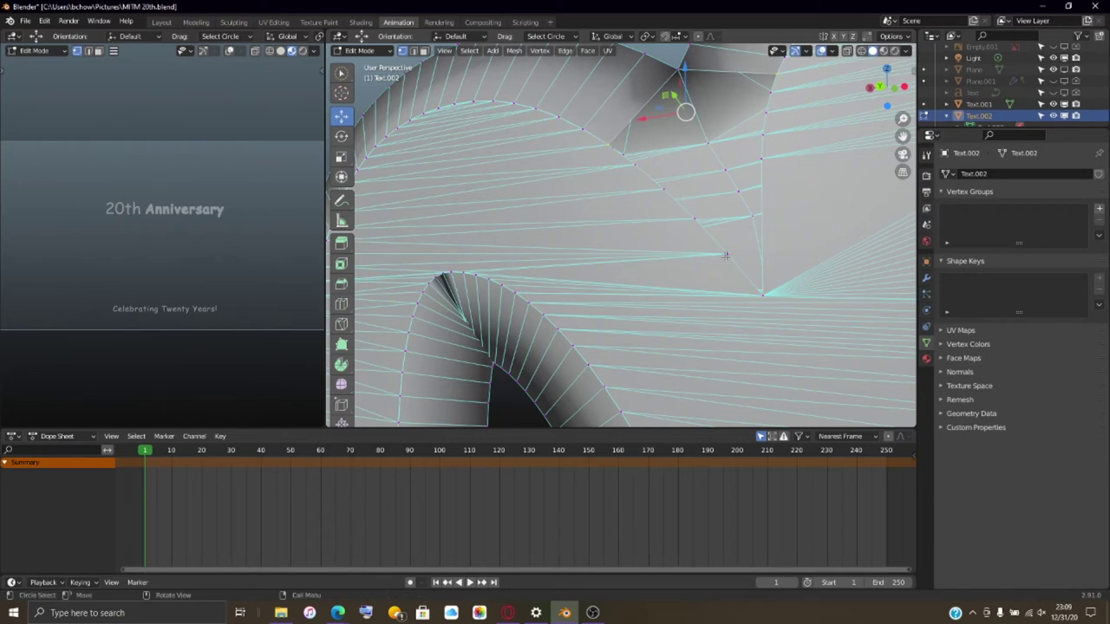
# - Merge the lowest facing vertices of the arch and stem edges across the back notch, using At Center
pyautogui.click(725, 255)
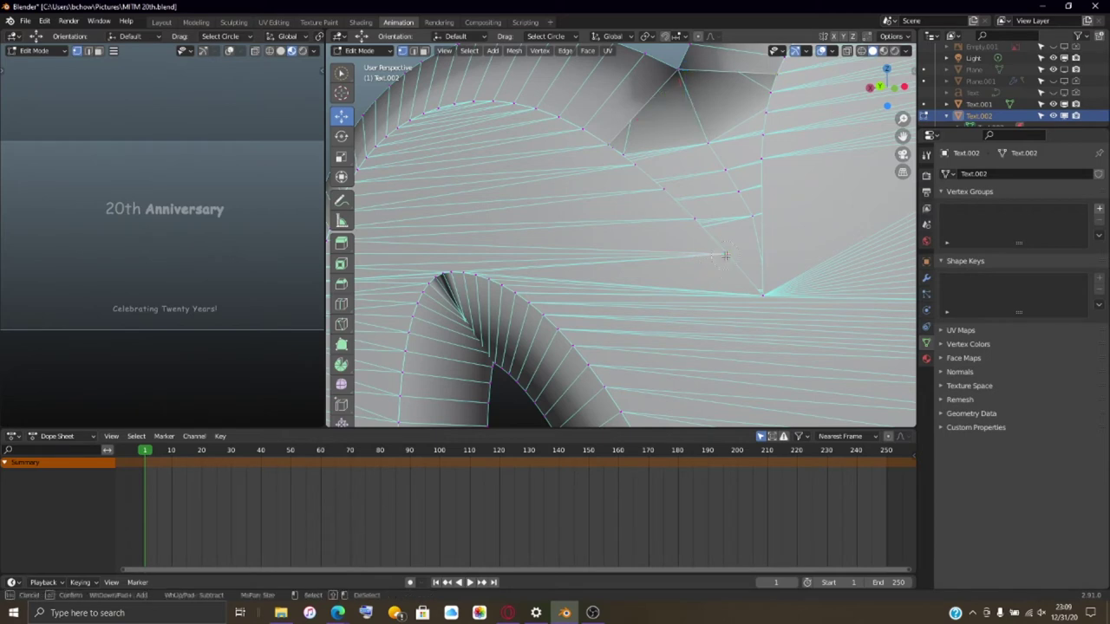
pyautogui.keyDown('shift'); pyautogui.click(765, 165); pyautogui.keyUp('shift')
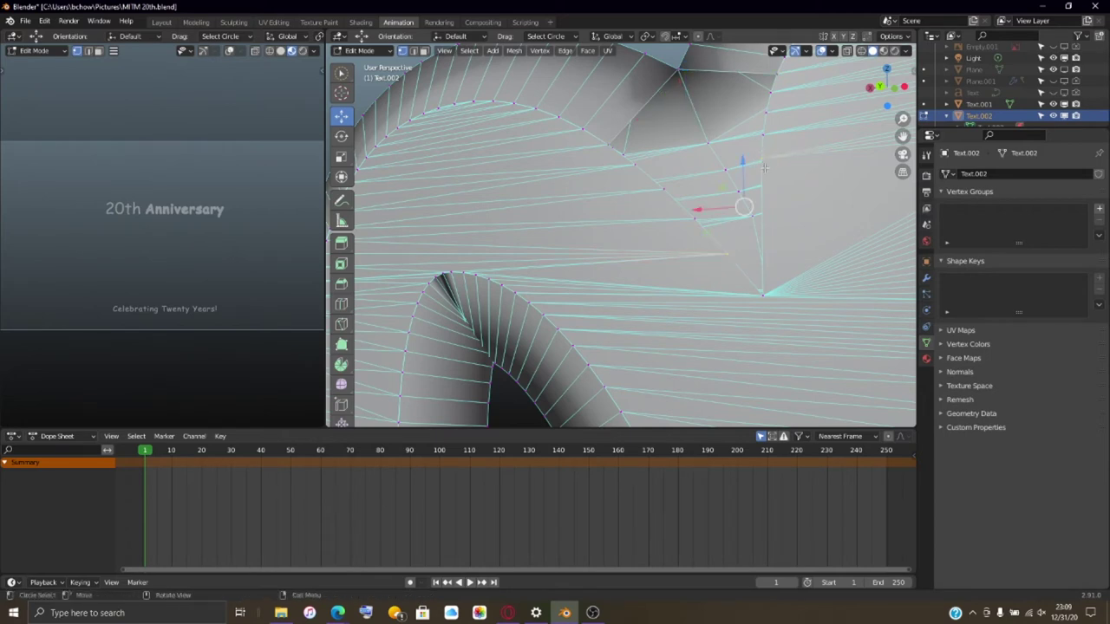
pyautogui.press('m')
pyautogui.click(762, 178)
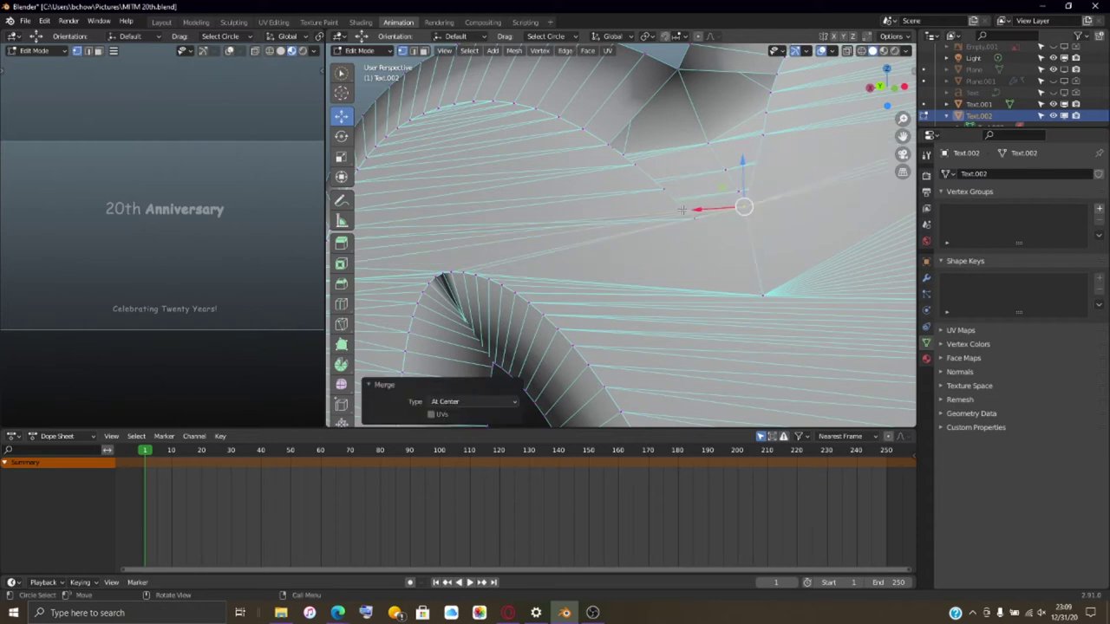
pyautogui.hotkey('ctrl', 'z')
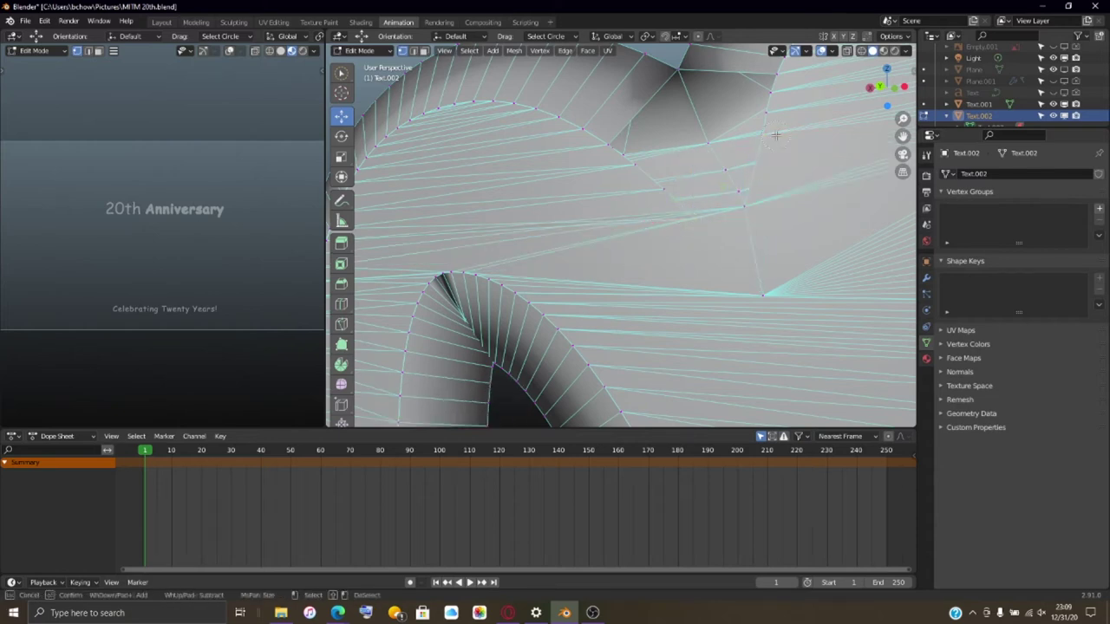
# - Merge the next facing pairs of arch and stem vertices farther up the back notch, using At Center
pyautogui.press('m')
pyautogui.click(776, 137)
pyautogui.click(663, 188)
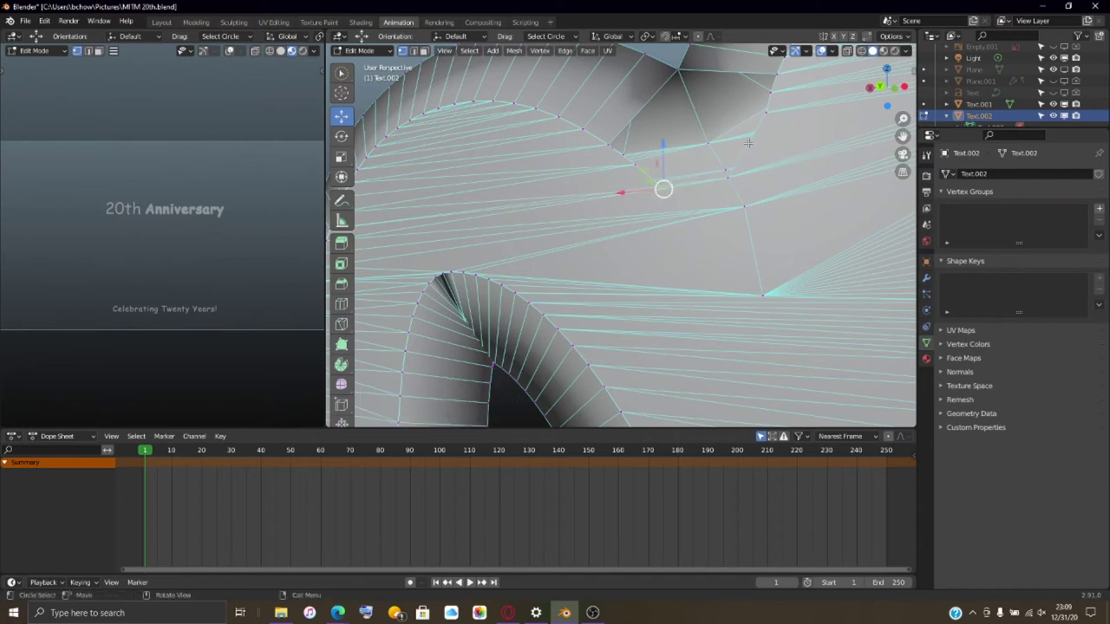
pyautogui.keyDown('shift'); pyautogui.click(770, 115); pyautogui.keyUp('shift')
pyautogui.press('m')
pyautogui.click(775, 116)
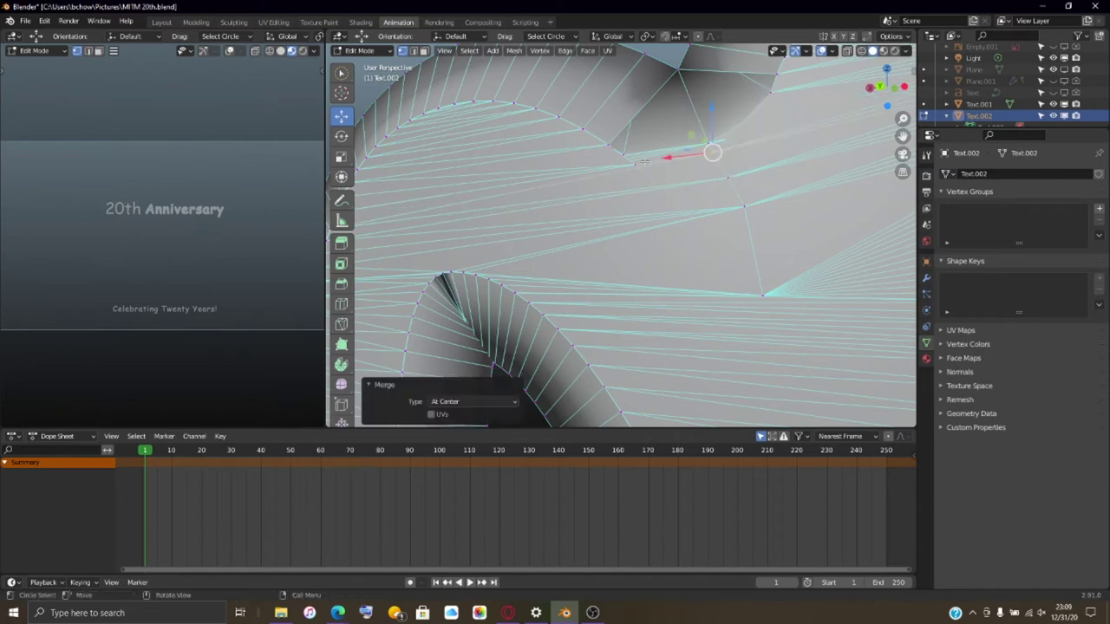
# - Merge the arch and stem vertices just below the bevel corners across the back notch, using At Center
pyautogui.click(646, 161)
pyautogui.keyDown('shift'); pyautogui.click(698, 130); pyautogui.keyUp('shift')
pyautogui.press('m')
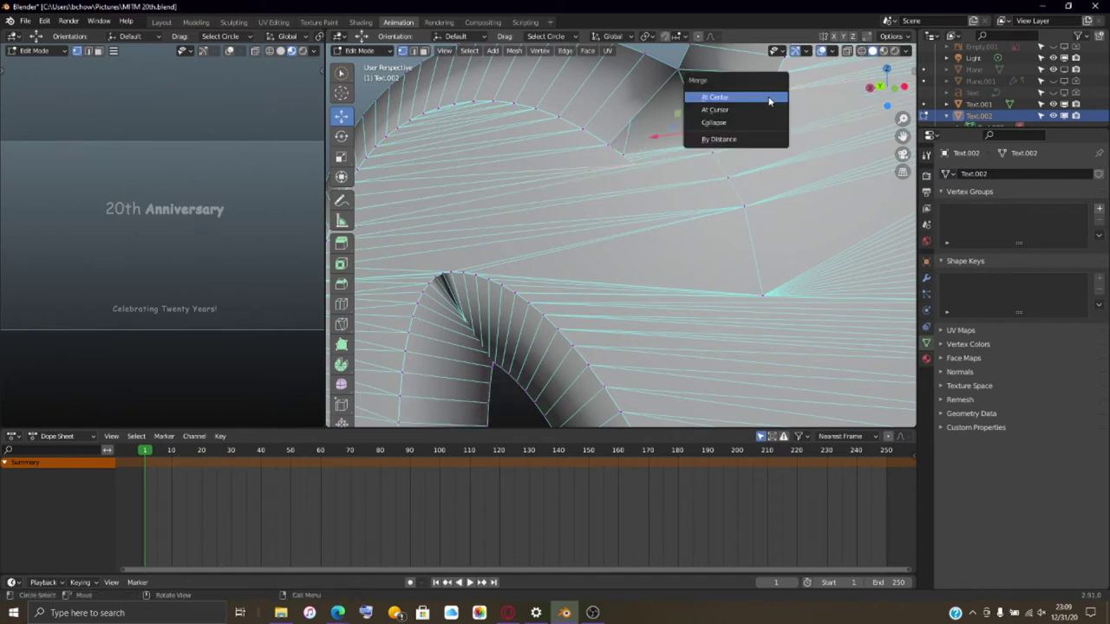
pyautogui.click(702, 97)
# - Merge the two facing bevel corner vertices of the arch and stem across the back notch, using At Center
pyautogui.moveTo(637, 143); pyautogui.dragTo(659, 217, button='middle')
pyautogui.click(558, 283)
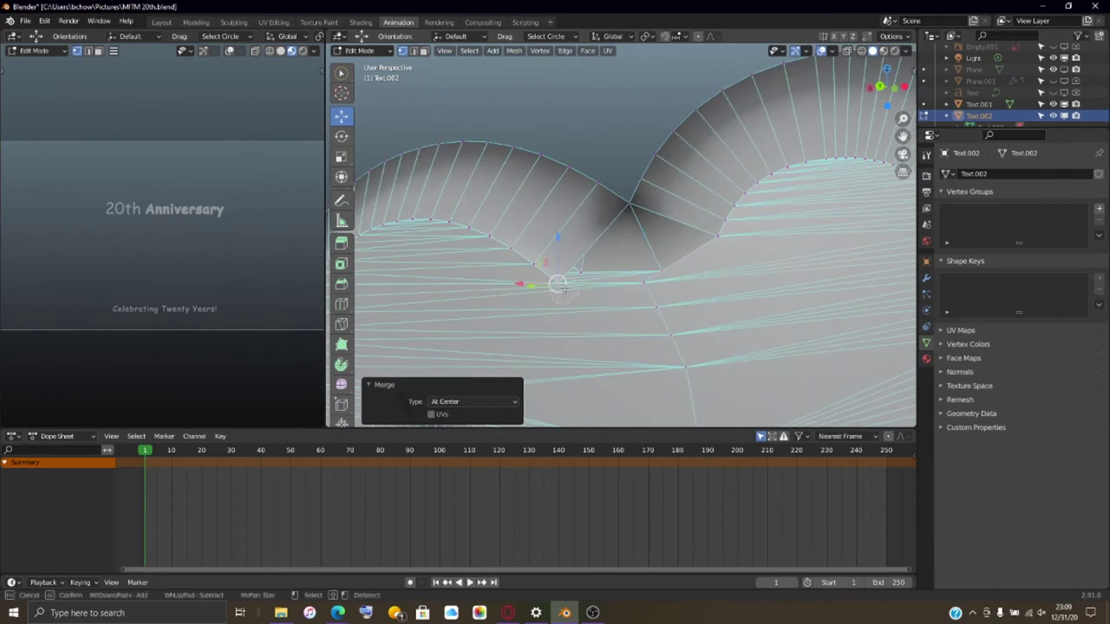
pyautogui.keyDown('shift'); pyautogui.click(716, 233); pyautogui.keyUp('shift')
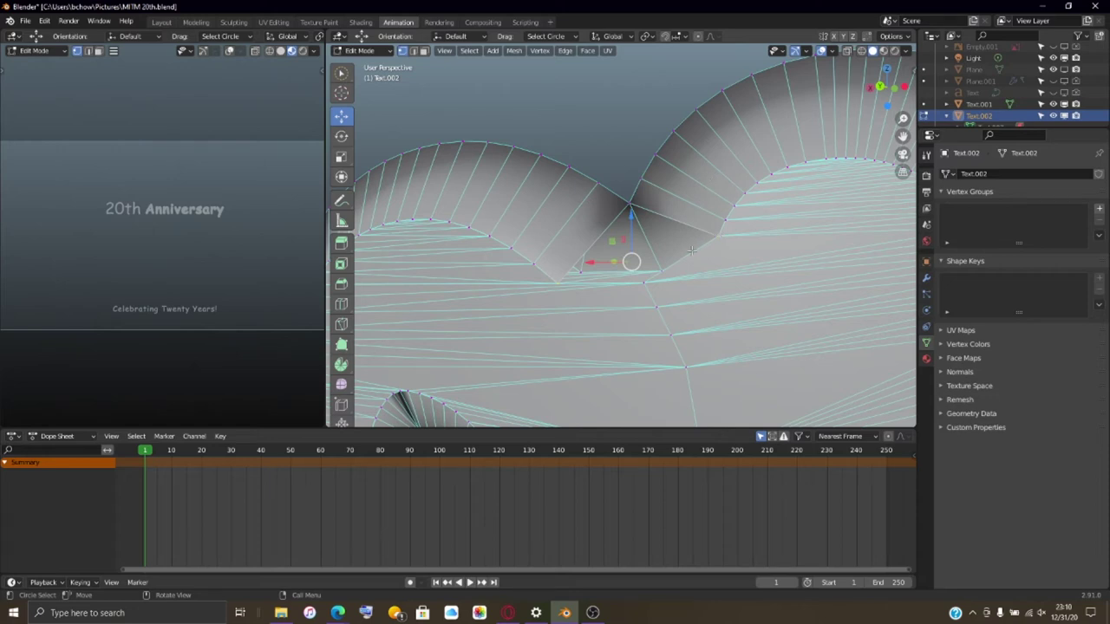
pyautogui.press('m')
pyautogui.click(694, 250)
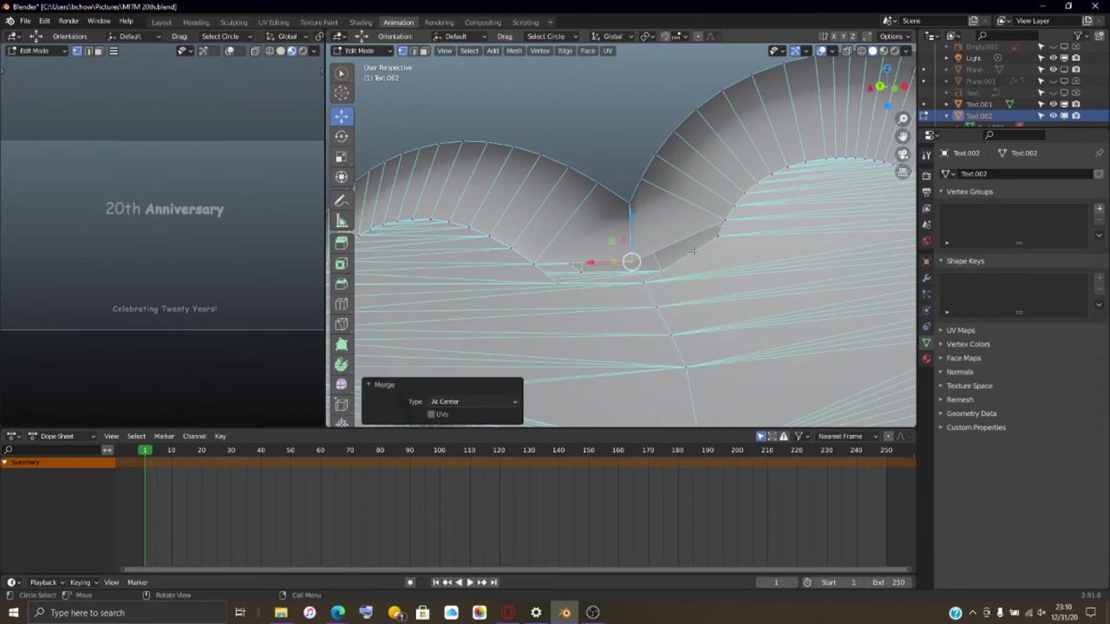
# - Merge the joined bevel vertex with the top vertex of the back notch seam, using At Center
pyautogui.moveTo(691, 251); pyautogui.dragTo(683, 246, button='middle')
pyautogui.hotkey('ctrl', 'z')
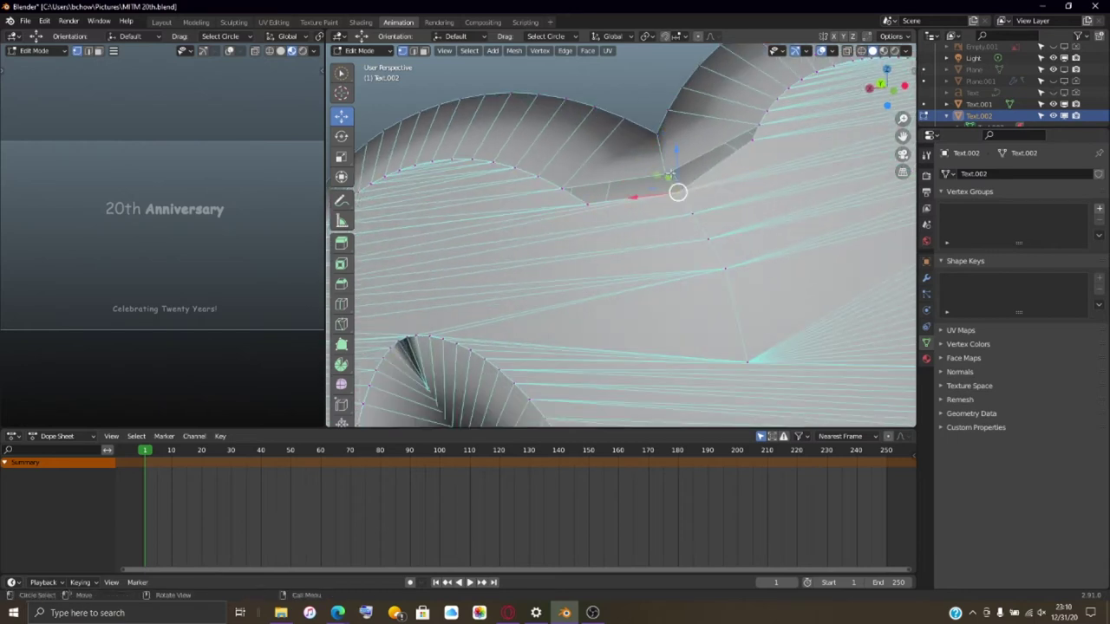
pyautogui.press('m')
pyautogui.click(664, 173)
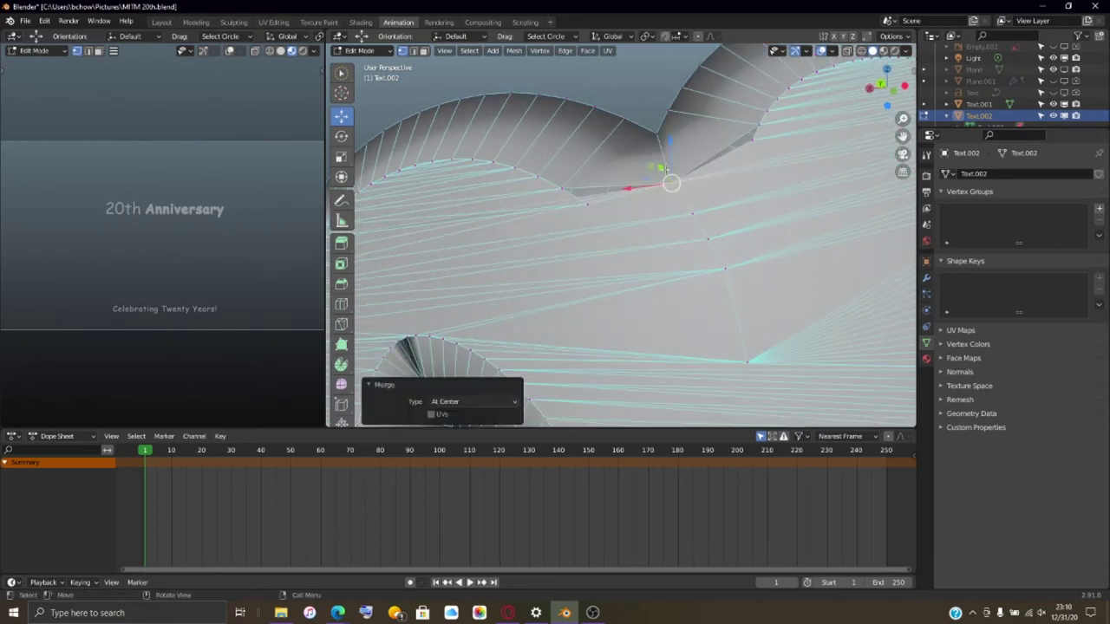
# - Merge the loose vertex on the arch side of the back notch with its neighbouring edge vertex, using At Center
pyautogui.moveTo(550, 178); pyautogui.dragTo(555, 202, button='middle')
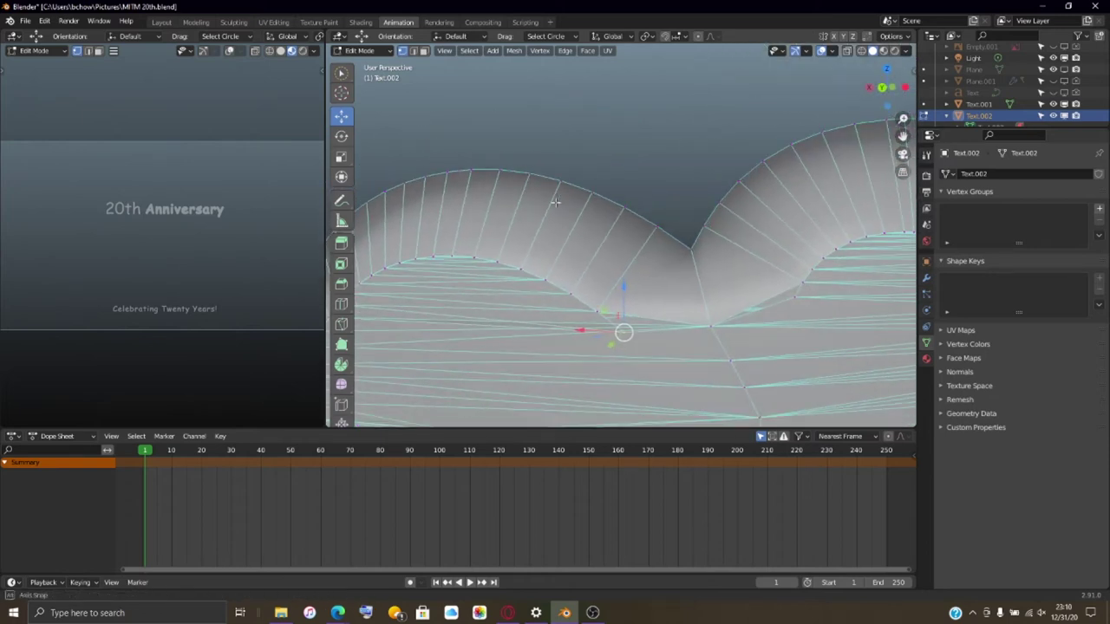
pyautogui.keyDown('shift'); pyautogui.click(598, 309); pyautogui.keyUp('shift')
pyautogui.press('m')
pyautogui.press('m')
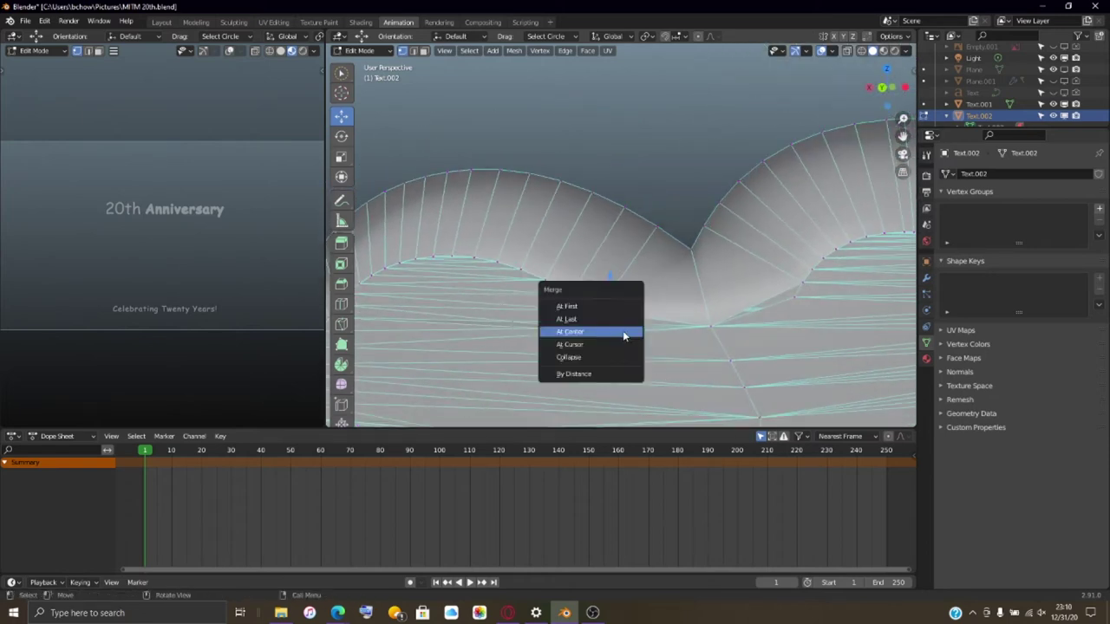
pyautogui.click(623, 327)
pyautogui.click(802, 284)
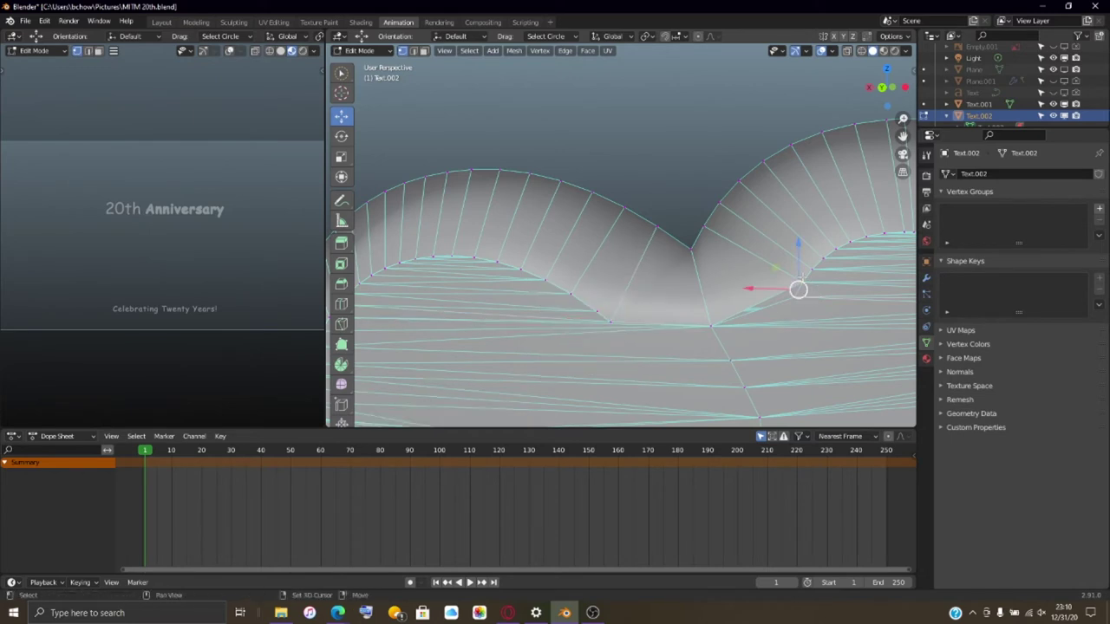
pyautogui.keyDown('shift'); pyautogui.click(796, 299); pyautogui.keyUp('shift')
pyautogui.keyDown('shift'); pyautogui.click(806, 282); pyautogui.keyUp('shift')
pyautogui.press('m')
pyautogui.press('Escape')
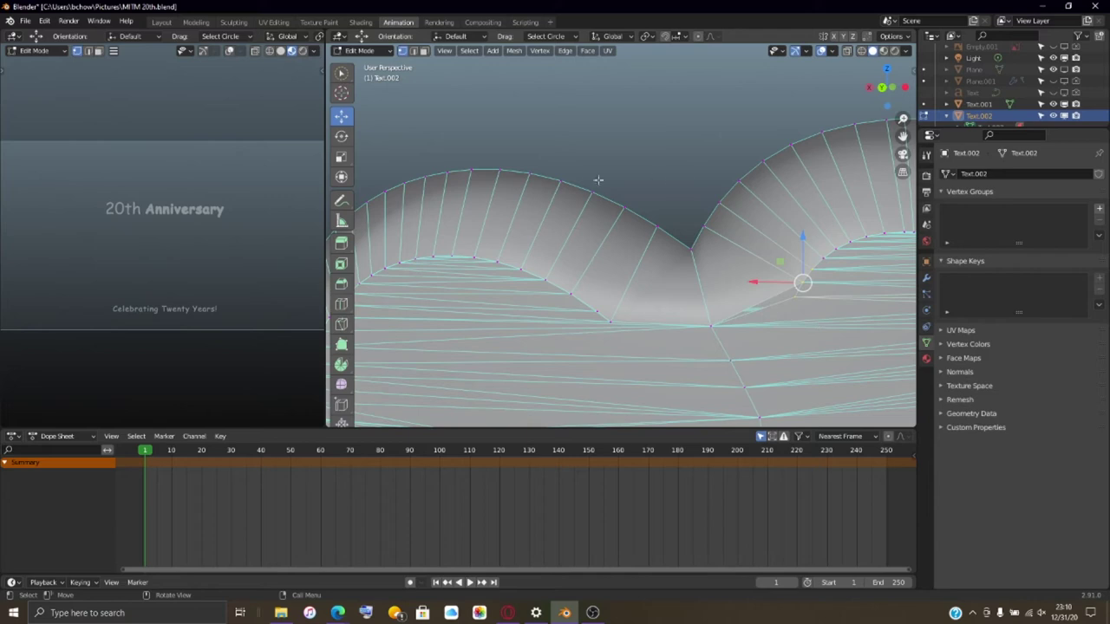
pyautogui.click(811, 320)
pyautogui.press('c')
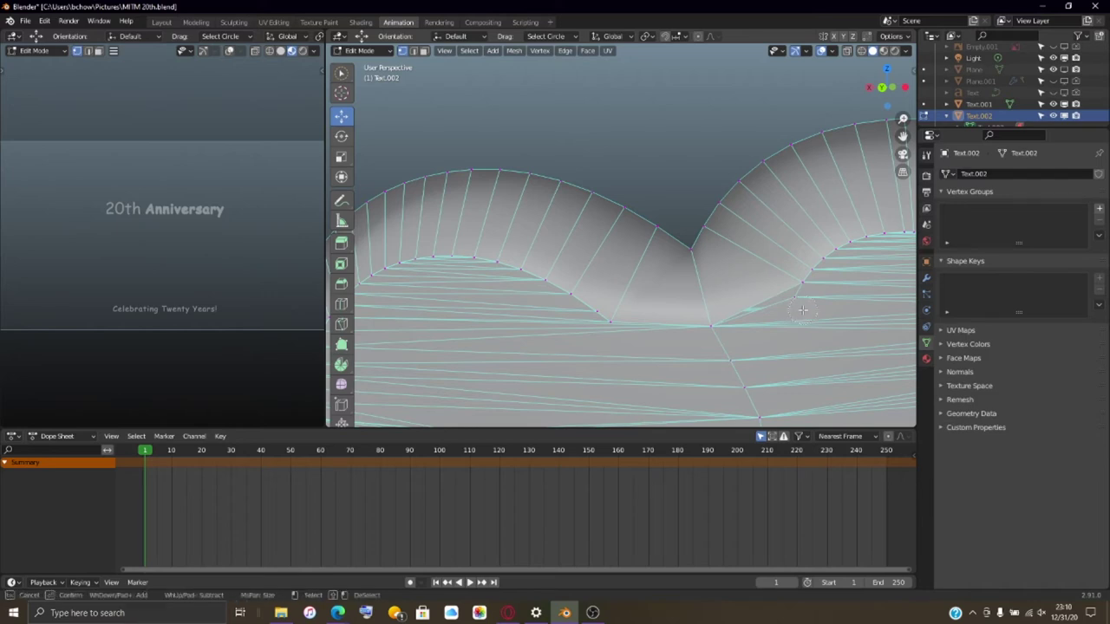
pyautogui.press('Escape')
pyautogui.scroll(-3, 338, 286)
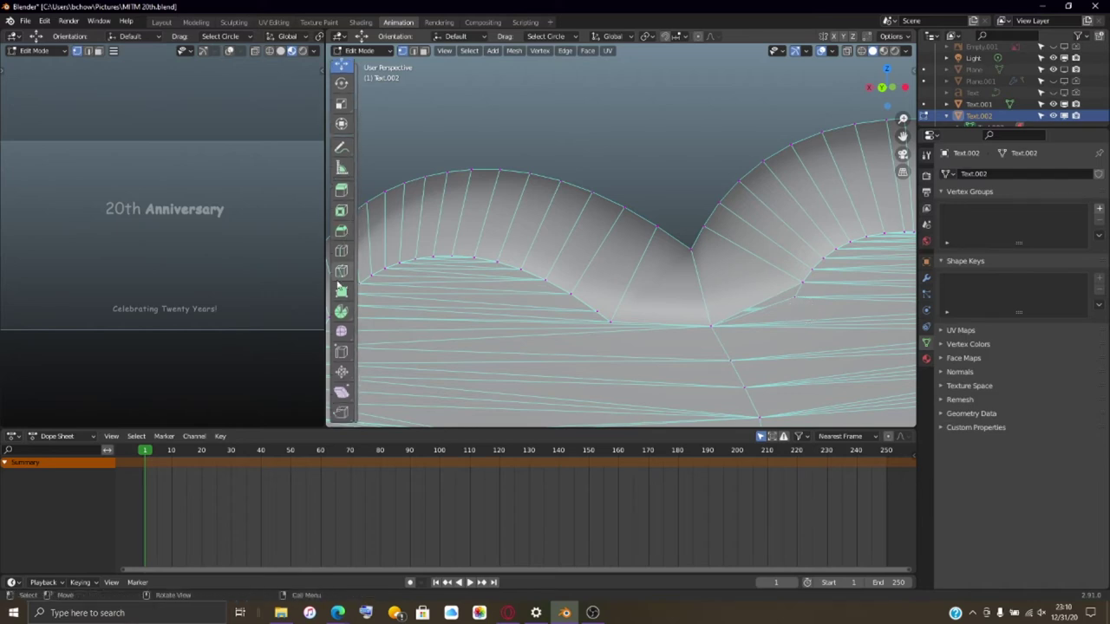
pyautogui.scroll(3, 338, 286)
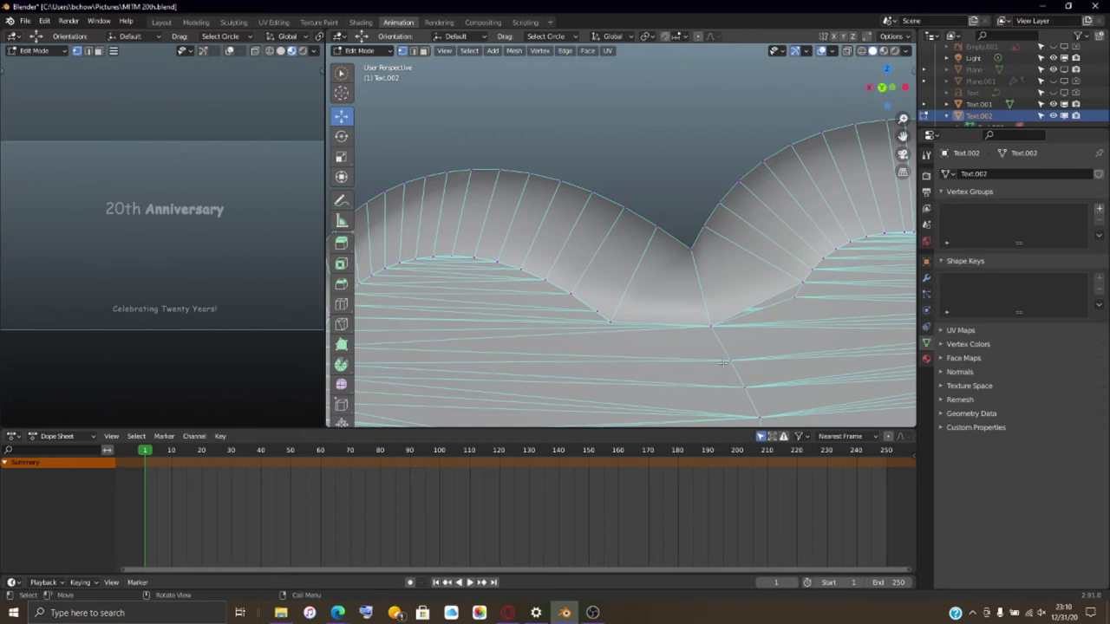
pyautogui.press('c')
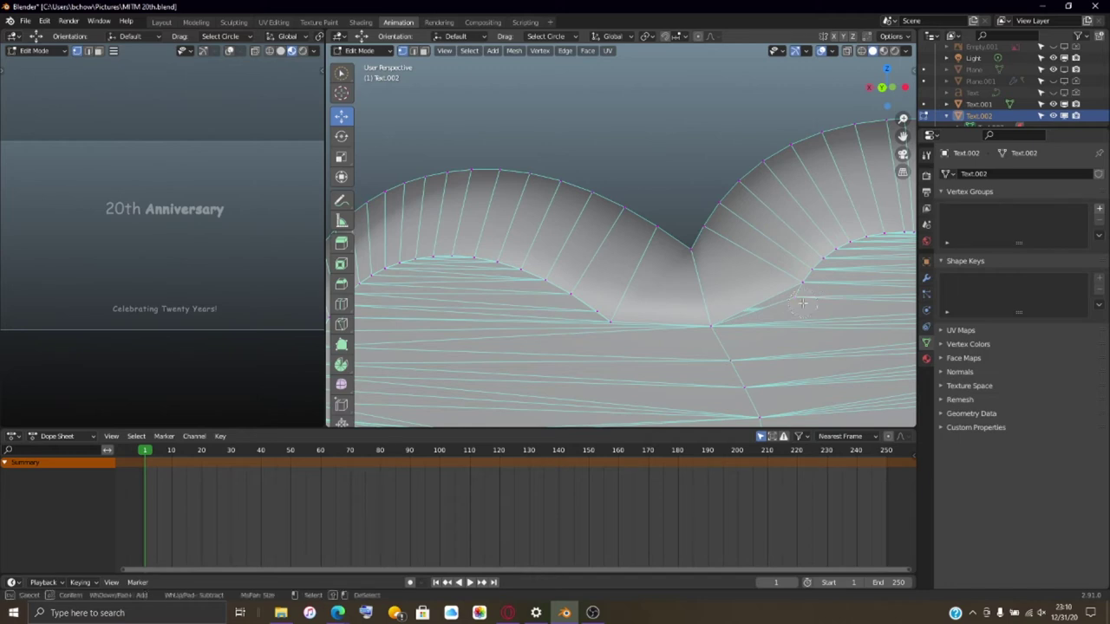
pyautogui.click(802, 302)
pyautogui.rightClick(803, 302)
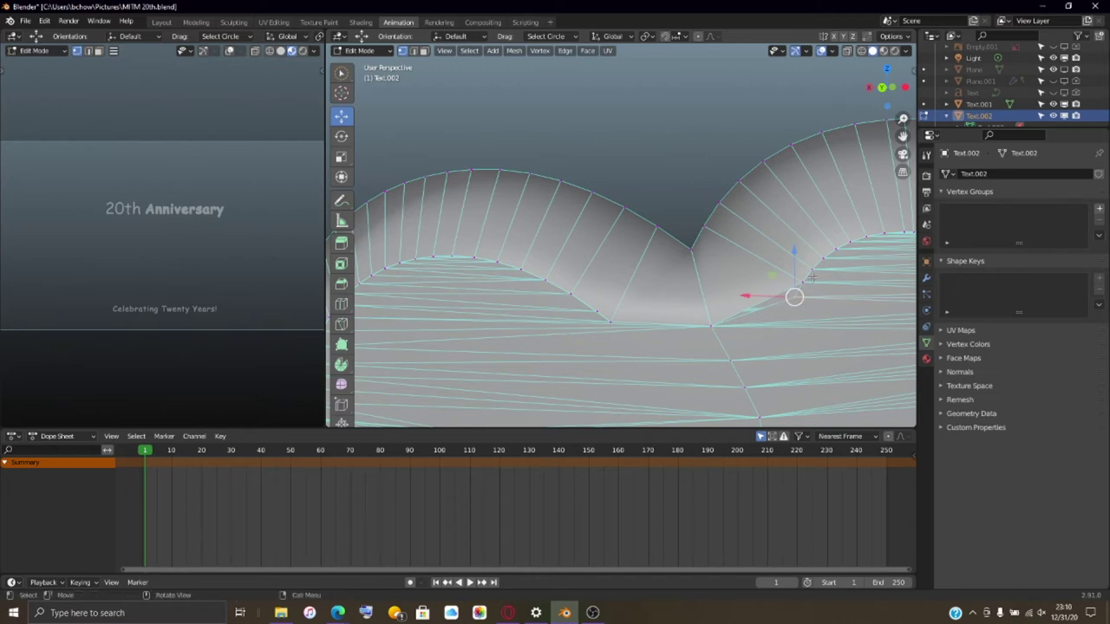
pyautogui.click(805, 279)
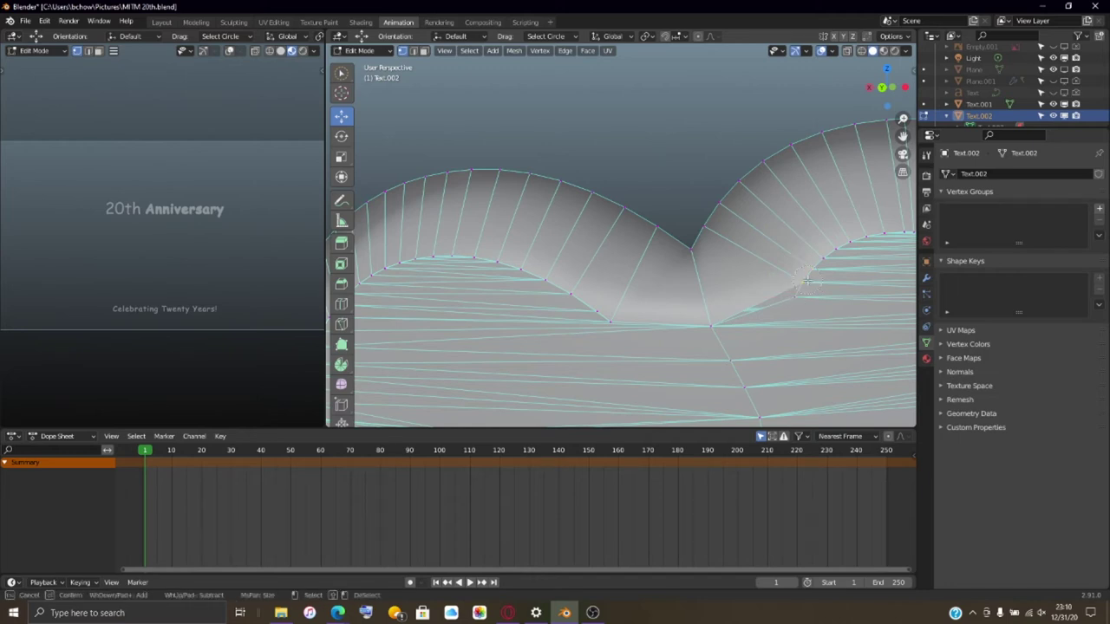
pyautogui.click(804, 302)
# - Circle-select the two adjacent vertices at the stem-side gap beside the back notch and merge them At Center
pyautogui.scroll(8, 778, 267)
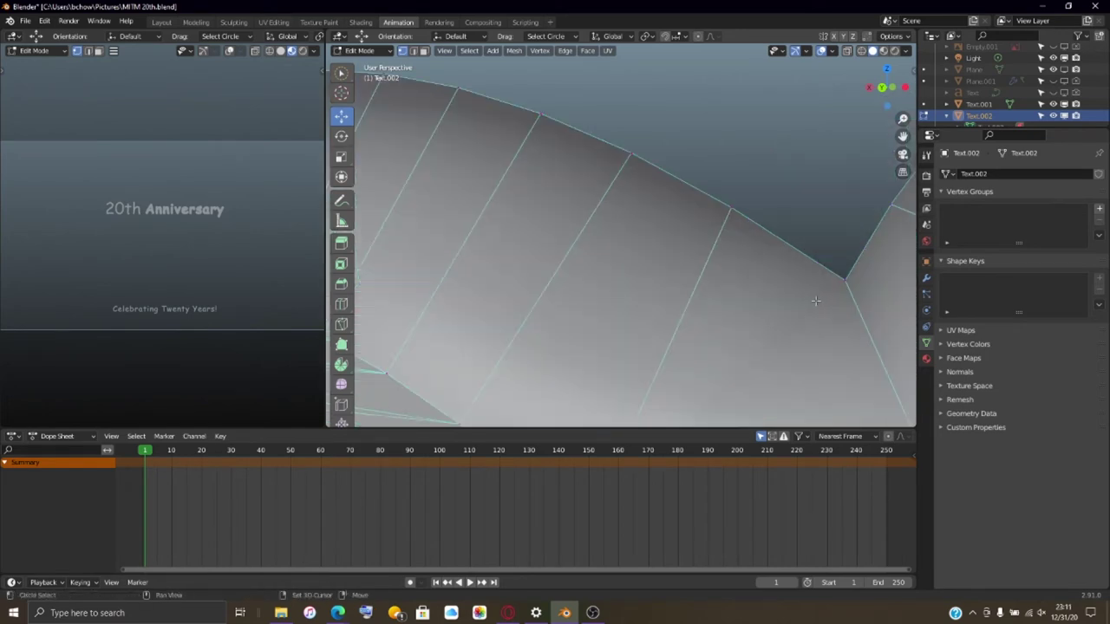
pyautogui.scroll(-3, 695, 278)
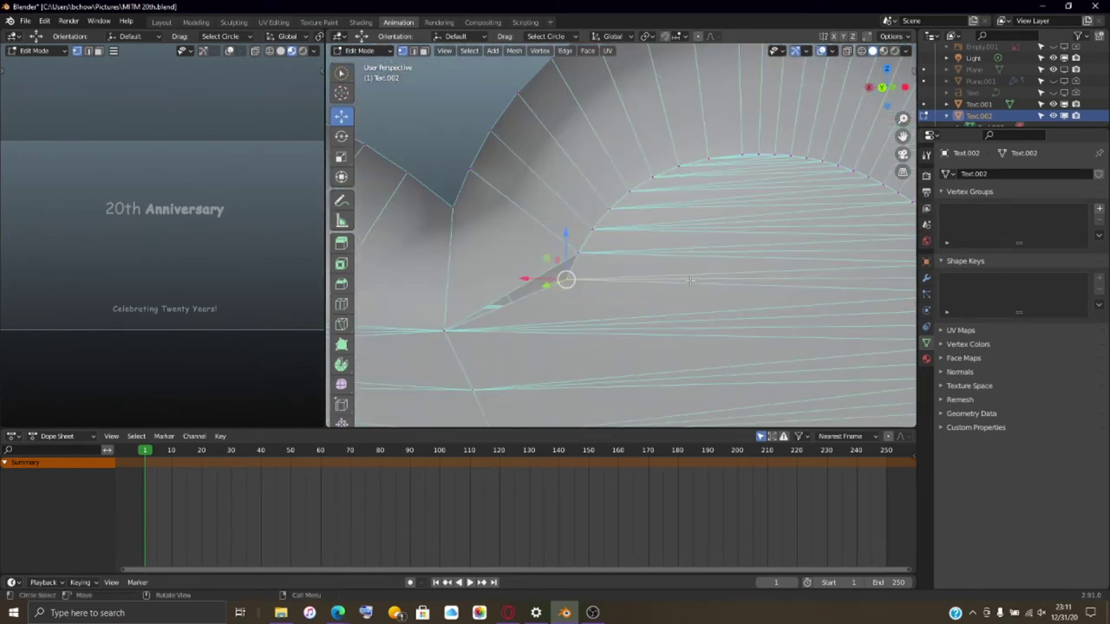
pyautogui.press('c')
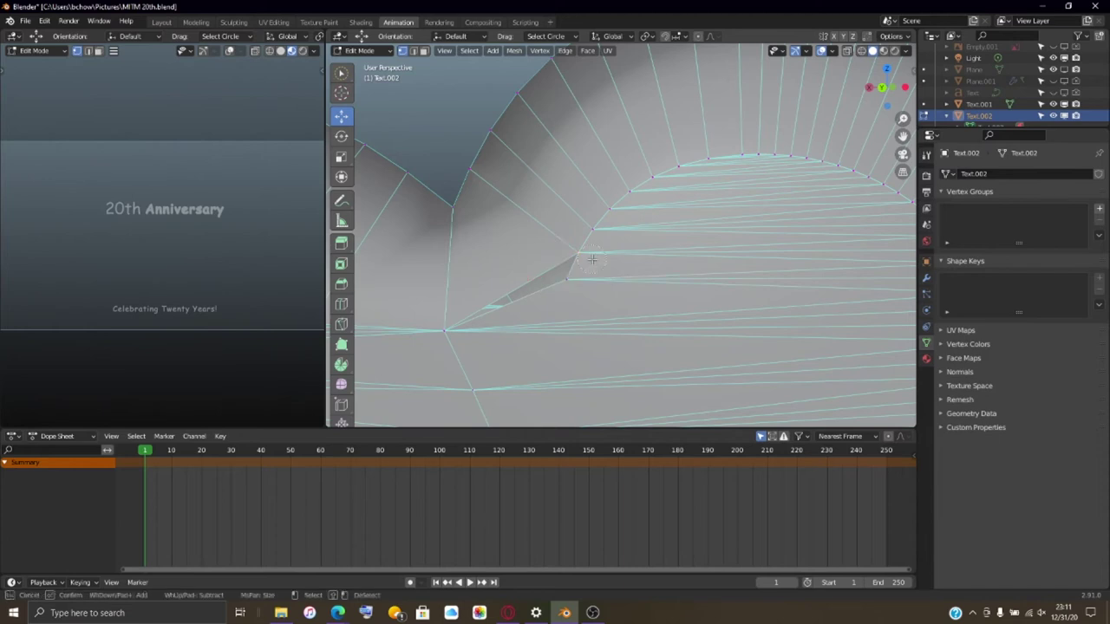
pyautogui.click(592, 261)
pyautogui.click(580, 283)
pyautogui.press('Escape')
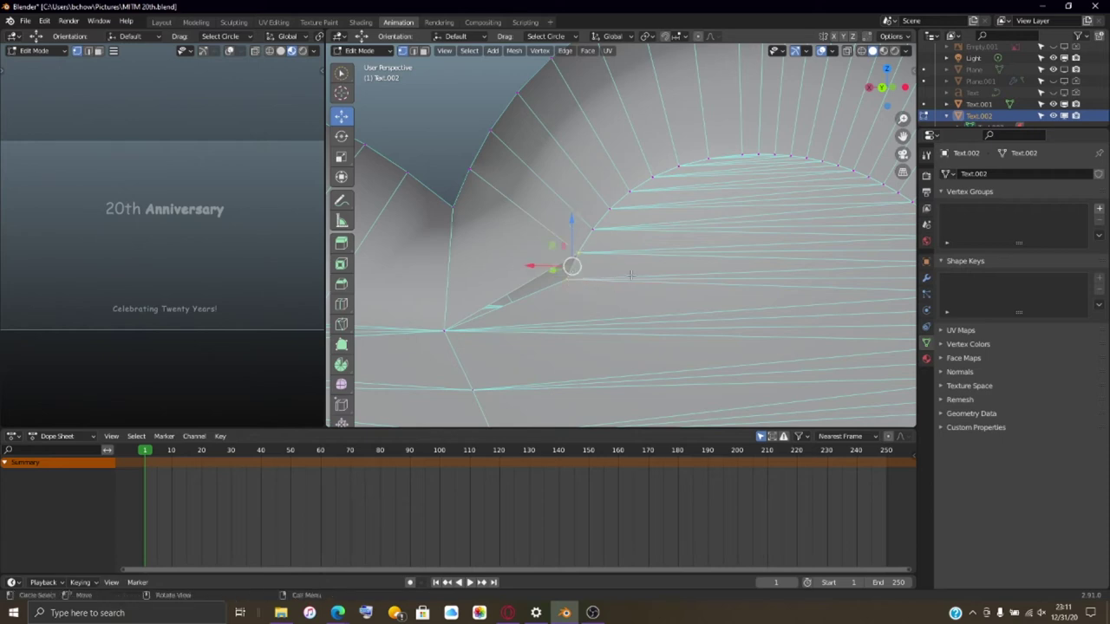
pyautogui.press('m')
pyautogui.click(631, 279)
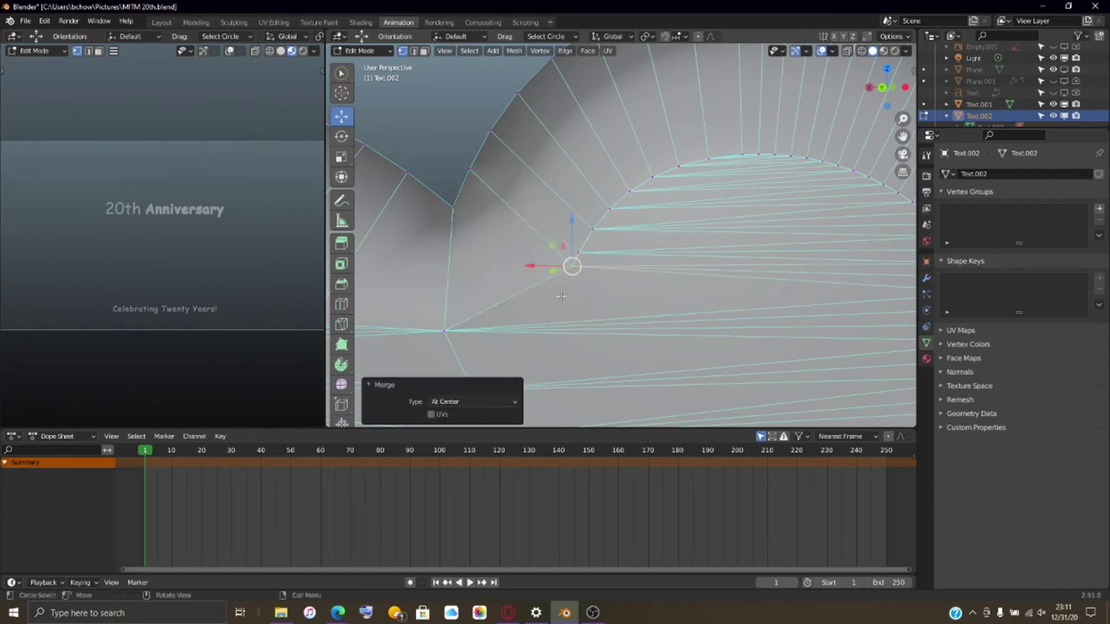
# - Inspect the back of the "n" around the closed notch and the inner arch
pyautogui.scroll(-6, 559, 295)
pyautogui.moveTo(556, 295); pyautogui.dragTo(582, 274, button='middle')
pyautogui.scroll(3, 585, 272)
pyautogui.scroll(3, 585, 272)
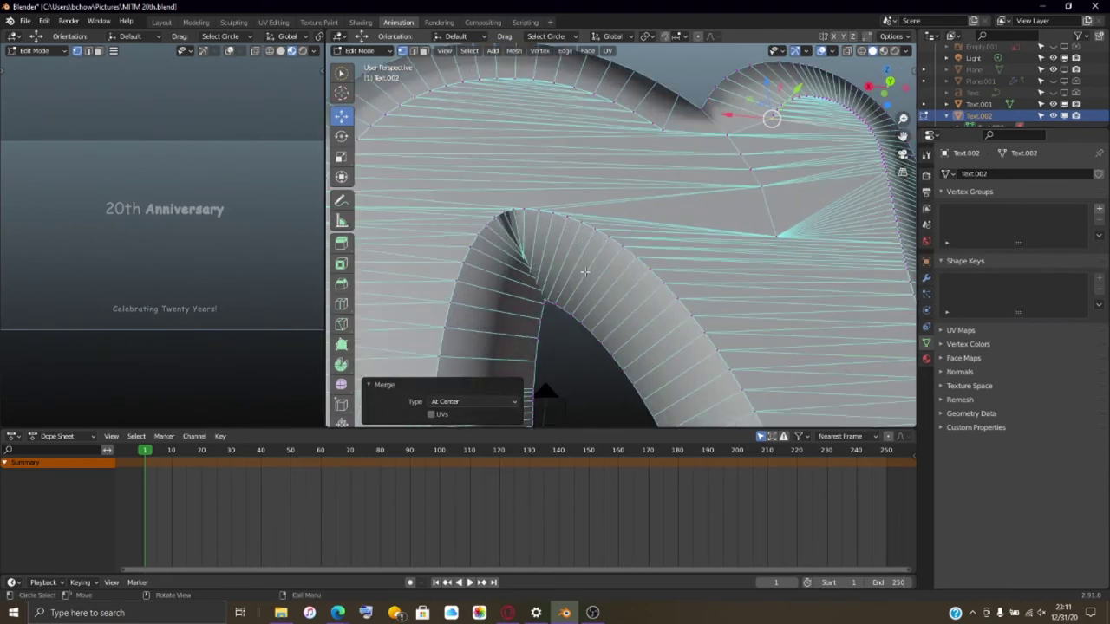
pyautogui.scroll(-6, 585, 272)
pyautogui.moveTo(585, 272); pyautogui.dragTo(596, 299, button='middle')
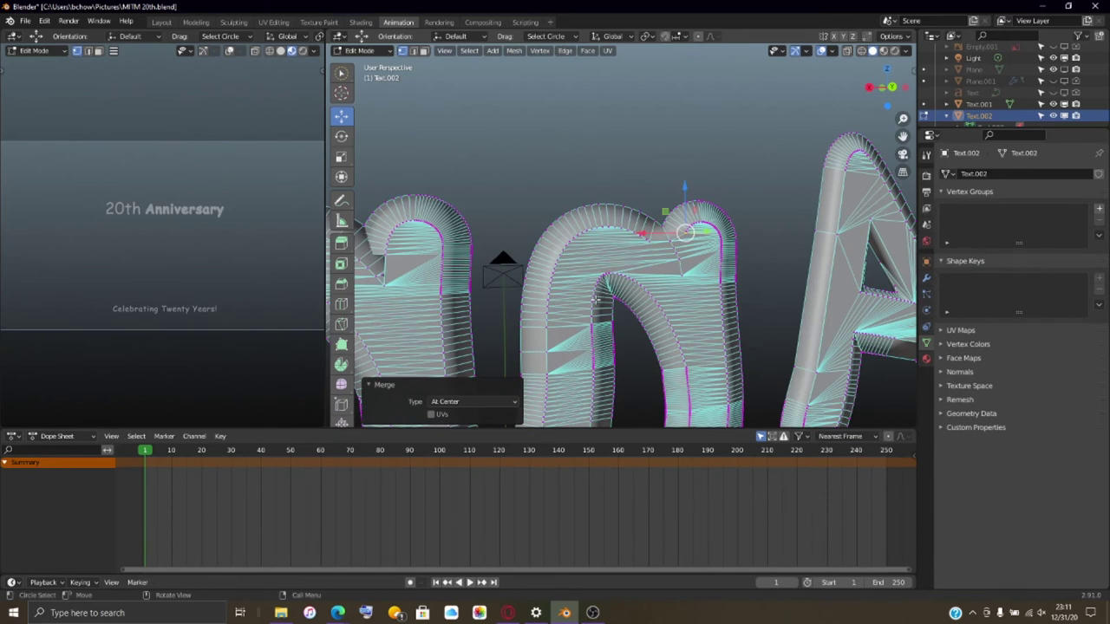
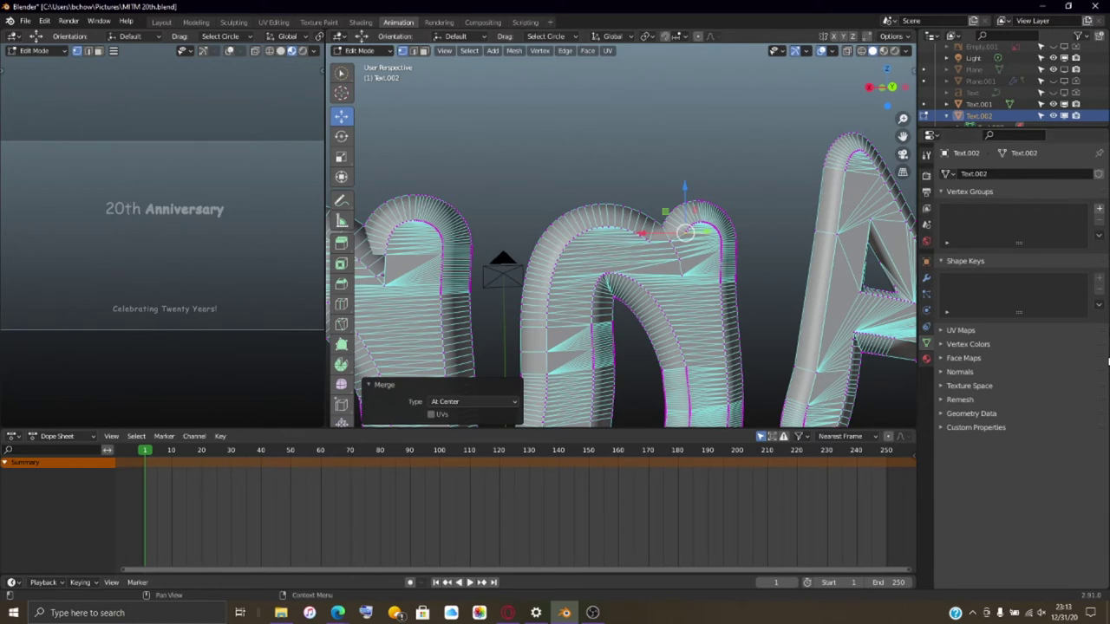
# - In face select mode, select the outer and inner-hole bevel face loops on the front and back of the "A"
pyautogui.moveTo(659, 407); pyautogui.dragTo(639, 275, button='middle')
pyautogui.scroll(6, 639, 275)
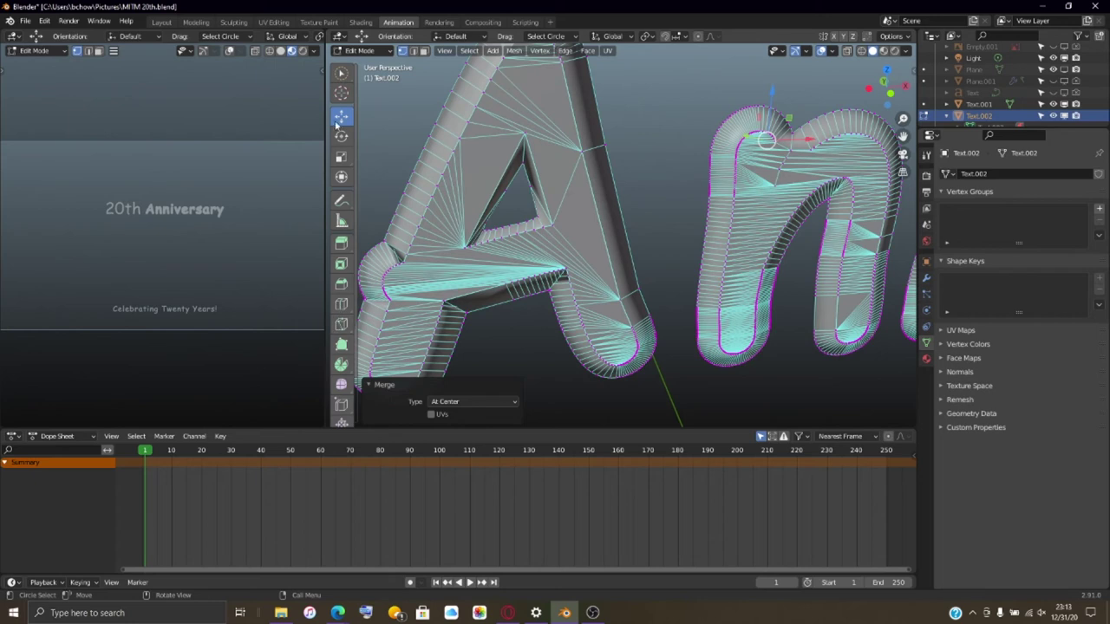
pyautogui.click(423, 51)
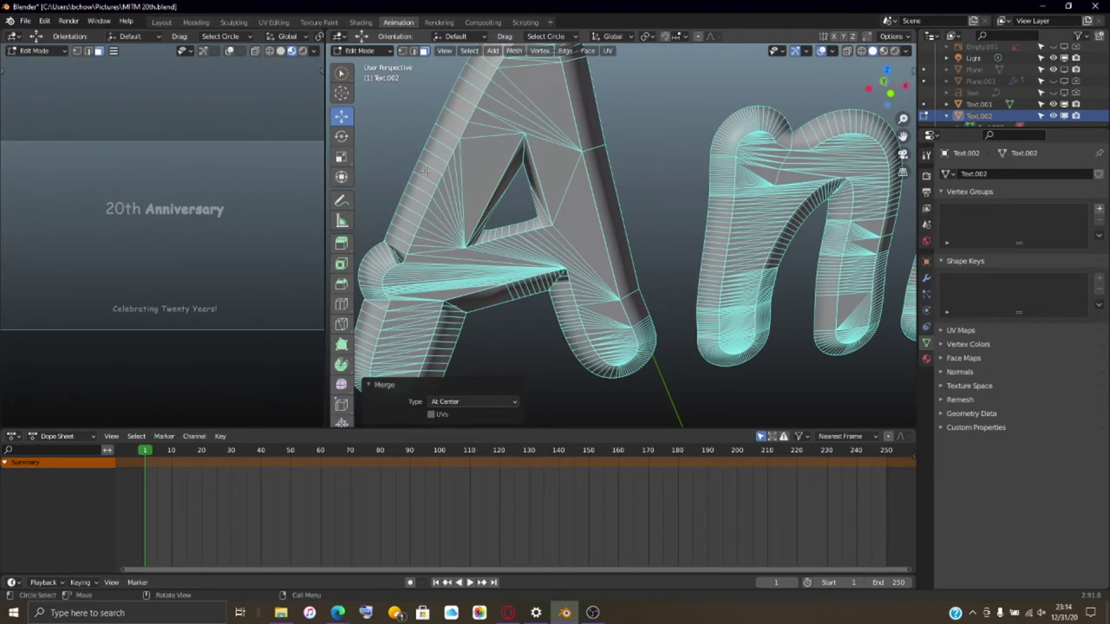
pyautogui.keyDown('alt'); pyautogui.click(428, 168); pyautogui.keyUp('alt')
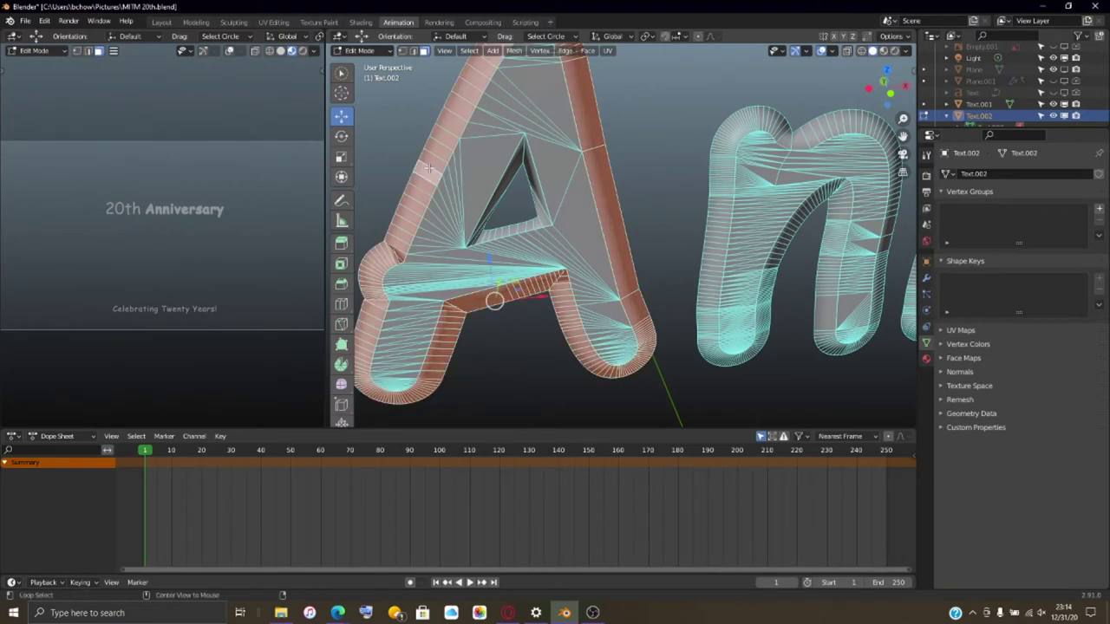
pyautogui.keyDown('alt'); pyautogui.keyDown('shift'); pyautogui.click(531, 226); pyautogui.keyUp('shift'); pyautogui.keyUp('alt')
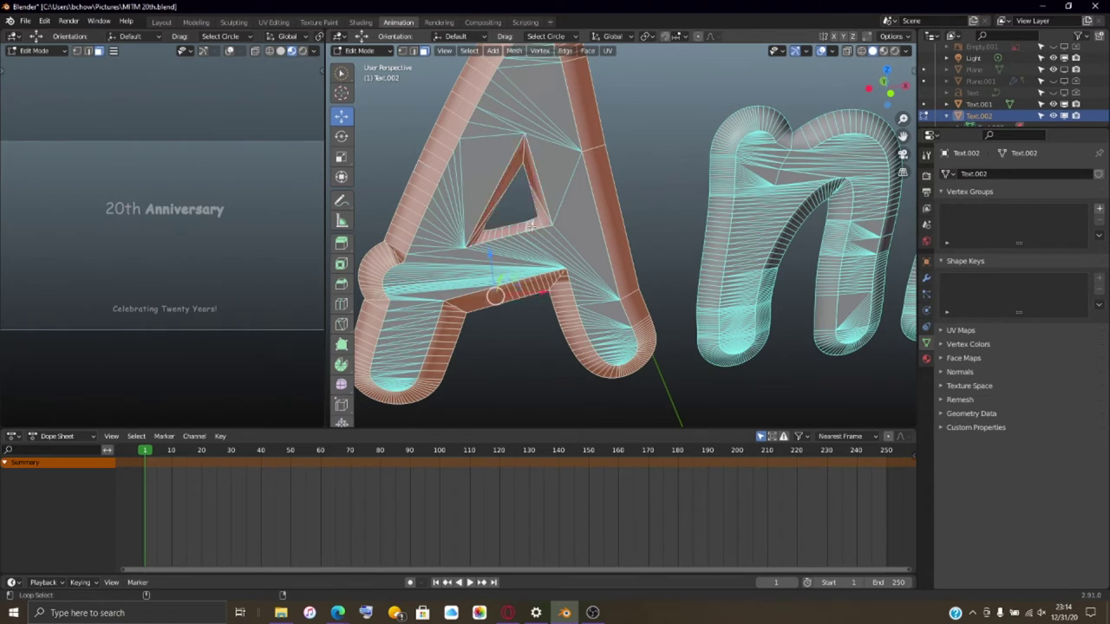
pyautogui.moveTo(531, 225); pyautogui.dragTo(772, 213, button='middle')
pyautogui.scroll(4, 772, 213)
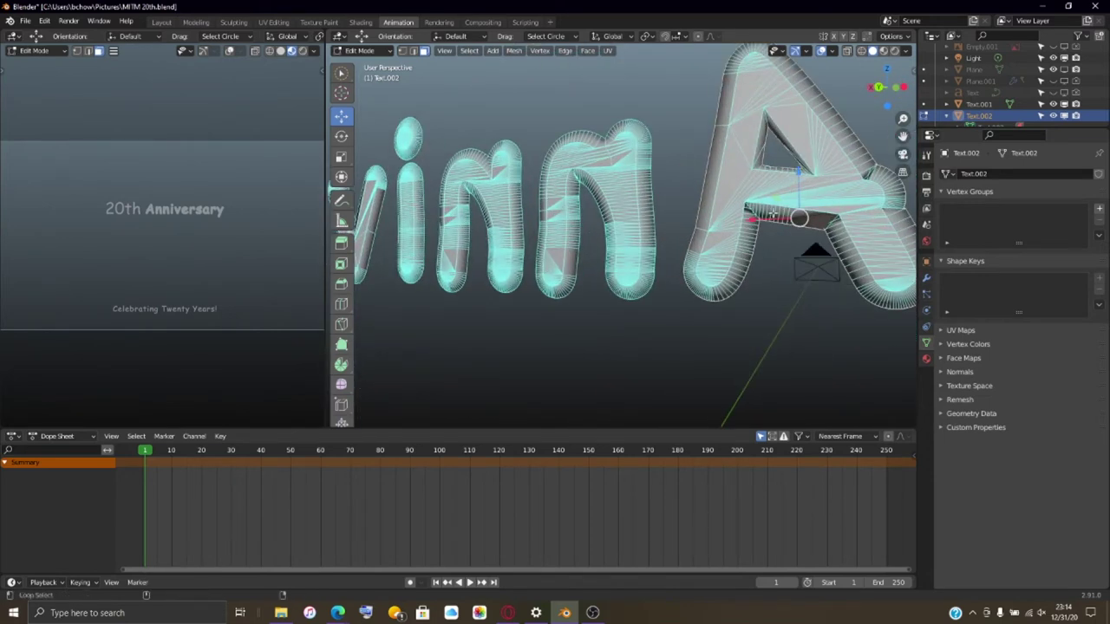
pyautogui.keyDown('alt'); pyautogui.click(772, 213); pyautogui.keyUp('alt')
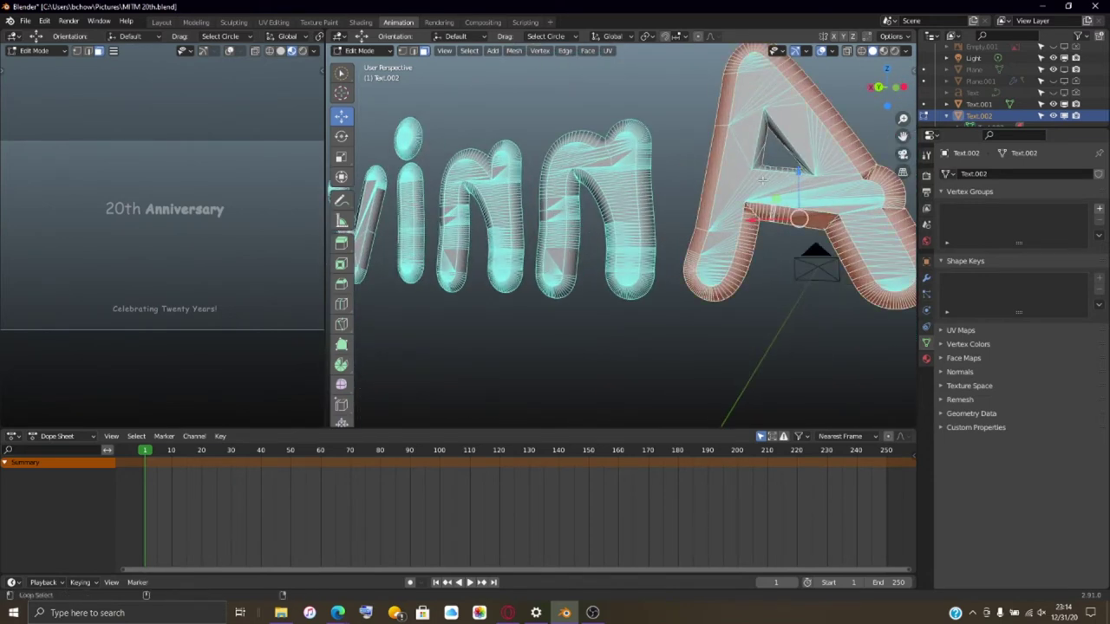
pyautogui.keyDown('alt'); pyautogui.keyDown('shift'); pyautogui.click(766, 117); pyautogui.keyUp('shift'); pyautogui.keyUp('alt')
# - Add the front bevel face loops of the first "n", the "i" stem and dot, and the "v" to the selection
pyautogui.moveTo(767, 117); pyautogui.dragTo(671, 173, button='middle')
pyautogui.keyDown('alt'); pyautogui.keyDown('shift'); pyautogui.click(676, 170); pyautogui.keyUp('shift'); pyautogui.keyUp('alt')
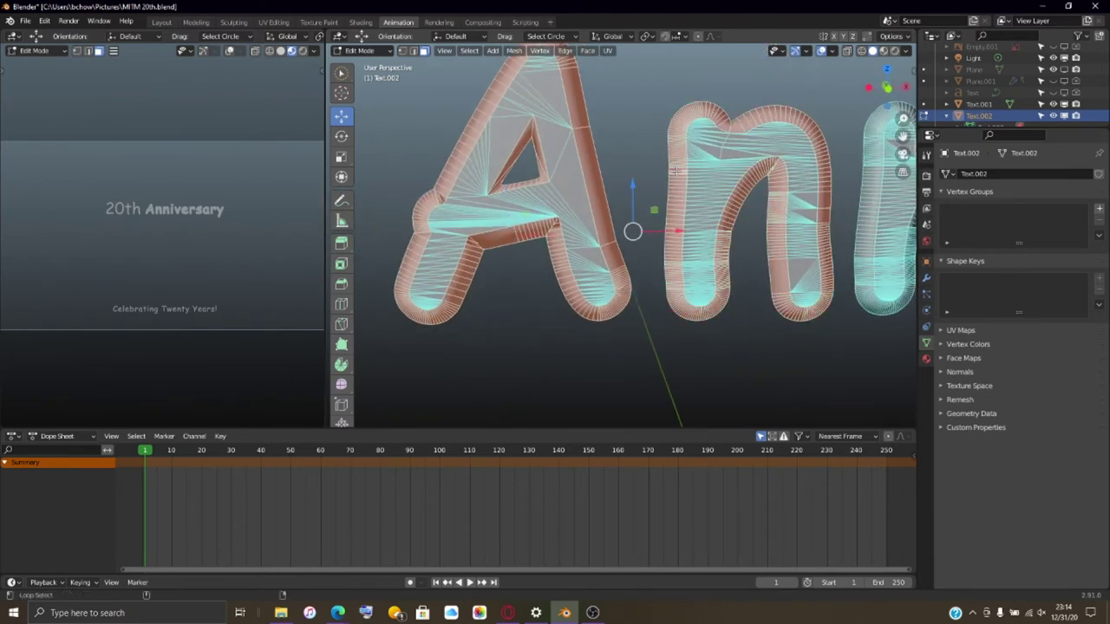
pyautogui.keyDown('ctrl'); pyautogui.scroll(-8, 673, 178); pyautogui.keyUp('ctrl')
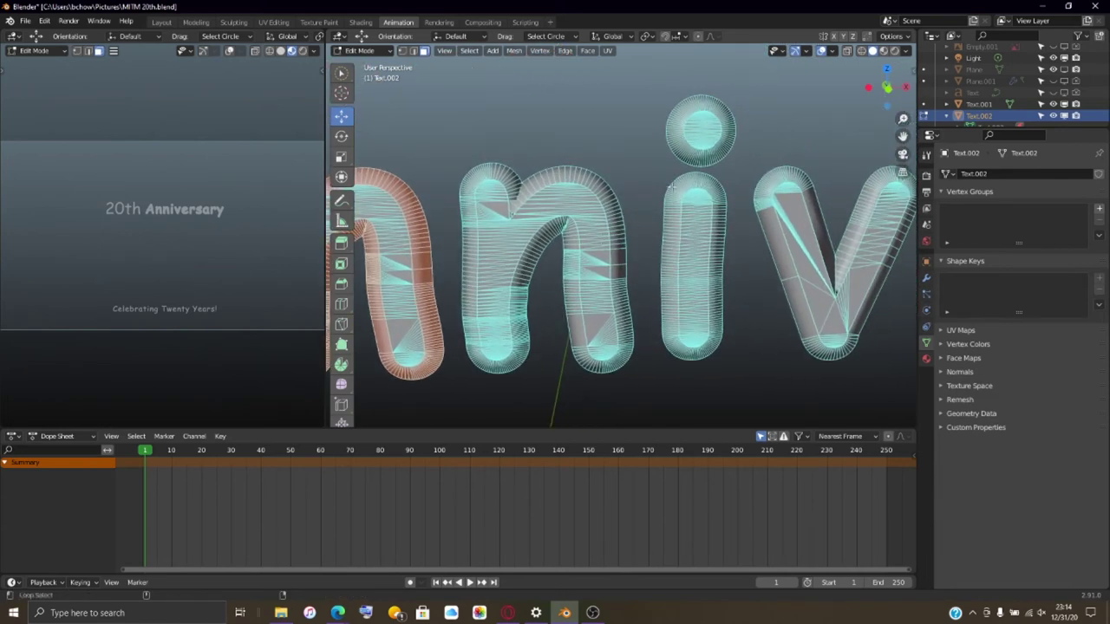
pyautogui.keyDown('alt'); pyautogui.keyDown('shift'); pyautogui.click(676, 187); pyautogui.keyUp('shift'); pyautogui.keyUp('alt')
pyautogui.keyDown('alt'); pyautogui.keyDown('shift'); pyautogui.click(675, 134); pyautogui.keyUp('shift'); pyautogui.keyUp('alt')
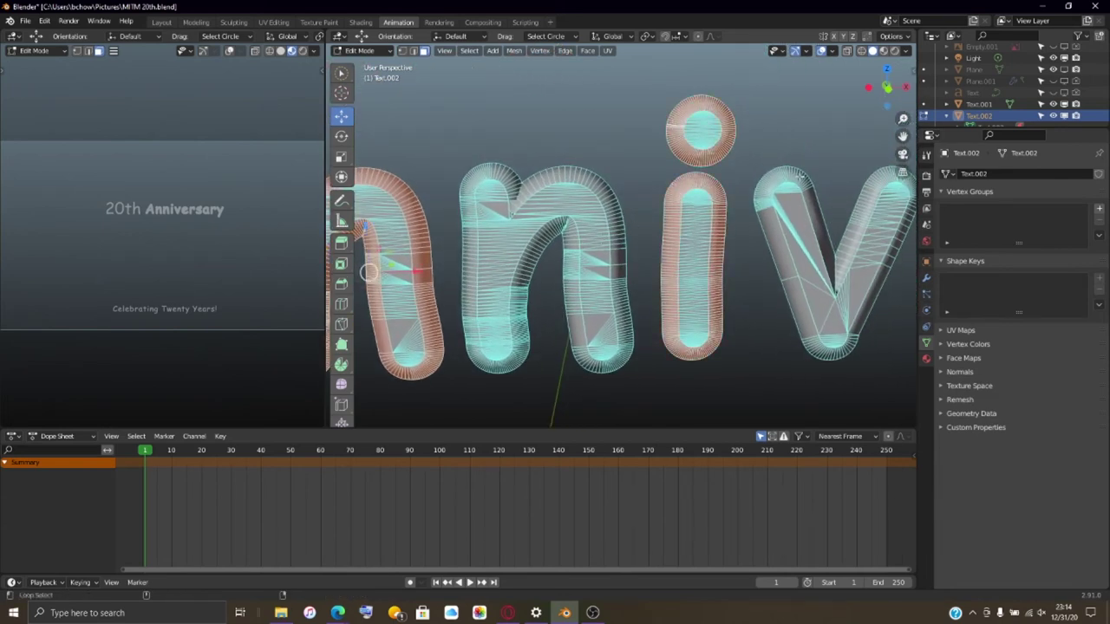
pyautogui.keyDown('alt'); pyautogui.keyDown('shift'); pyautogui.click(798, 177); pyautogui.keyUp('shift'); pyautogui.keyUp('alt')
# - Add the back bevel face loops of both "n"s, the "i" stem and dot, and the "v" to the selection
pyautogui.moveTo(798, 176); pyautogui.dragTo(665, 186, button='middle')
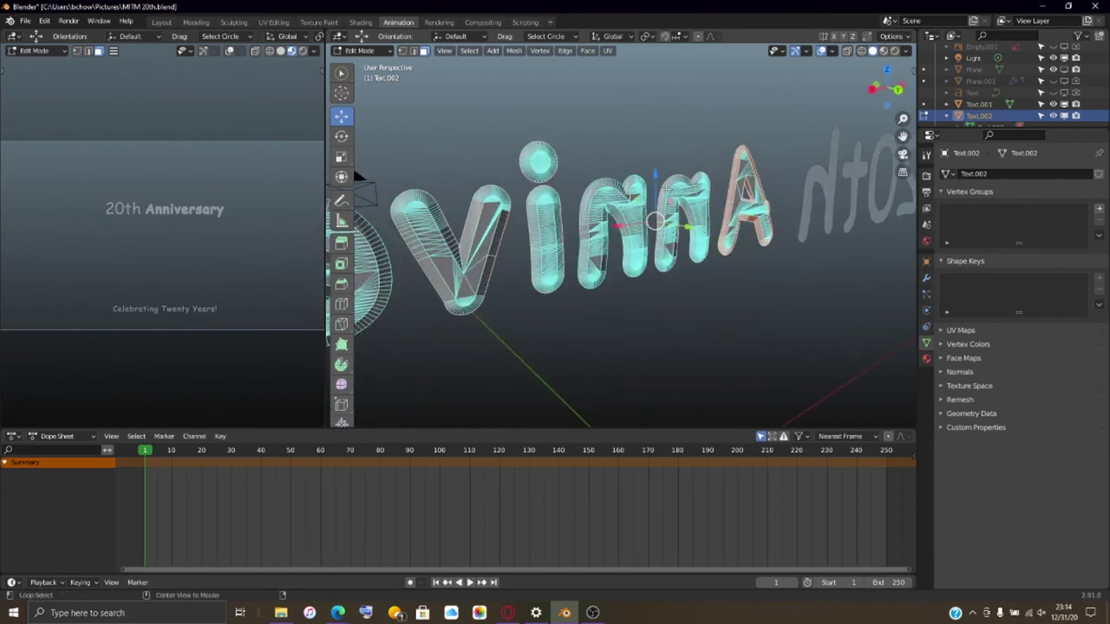
pyautogui.keyDown('alt'); pyautogui.keyDown('shift'); pyautogui.click(666, 186); pyautogui.keyUp('shift'); pyautogui.keyUp('alt')
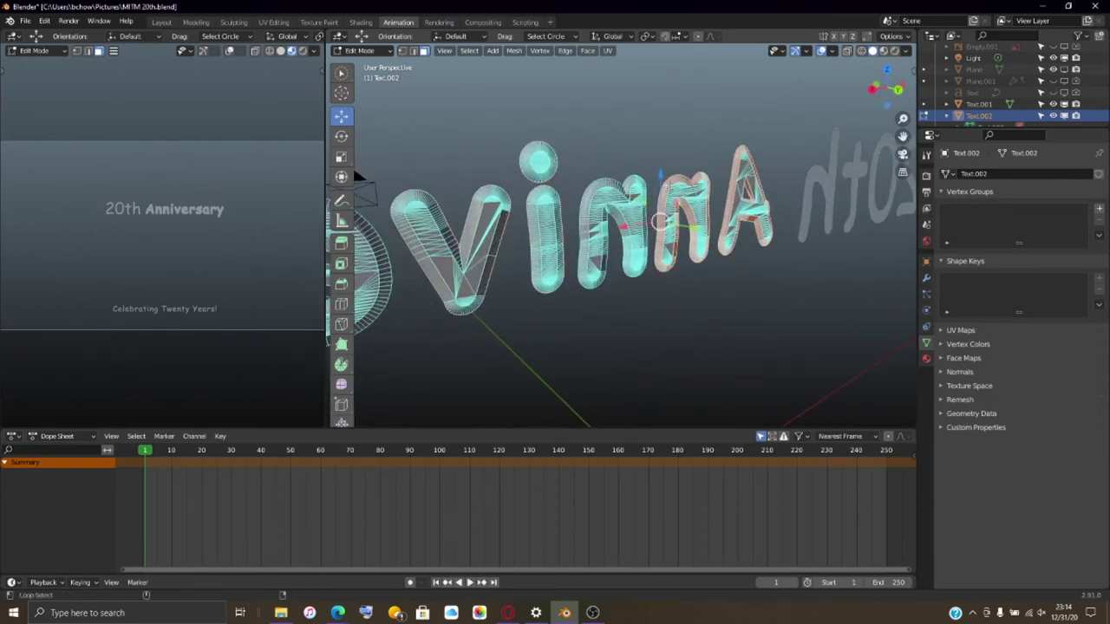
pyautogui.keyDown('alt'); pyautogui.keyDown('shift'); pyautogui.click(598, 185); pyautogui.keyUp('shift'); pyautogui.keyUp('alt')
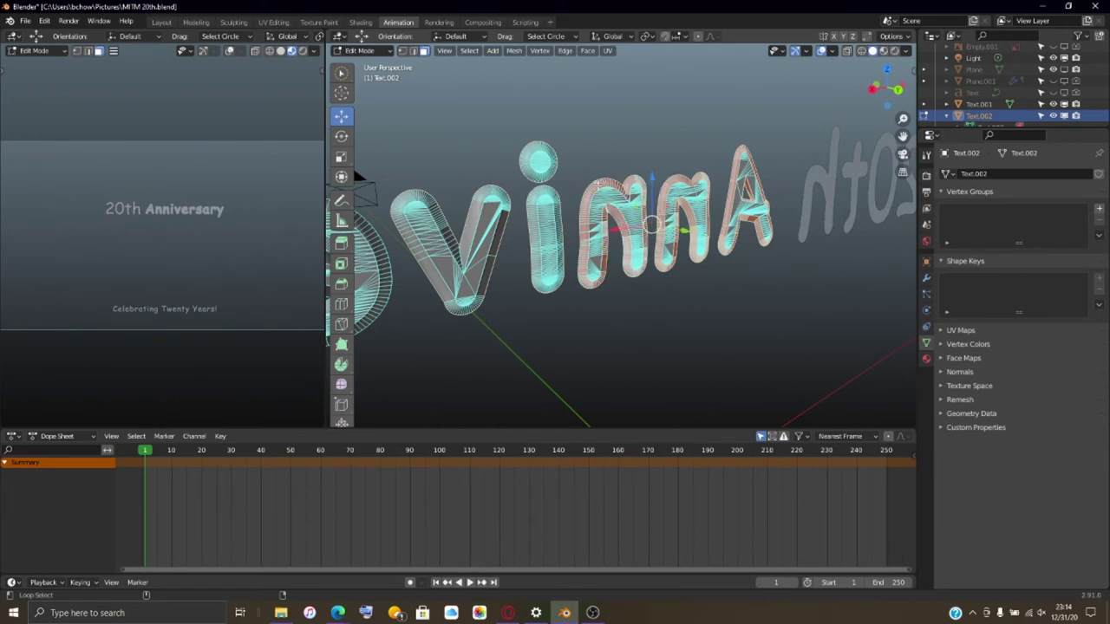
pyautogui.keyDown('alt'); pyautogui.keyDown('shift'); pyautogui.click(532, 208); pyautogui.keyUp('shift'); pyautogui.keyUp('alt')
pyautogui.keyDown('alt'); pyautogui.keyDown('shift'); pyautogui.click(538, 149); pyautogui.keyUp('shift'); pyautogui.keyUp('alt')
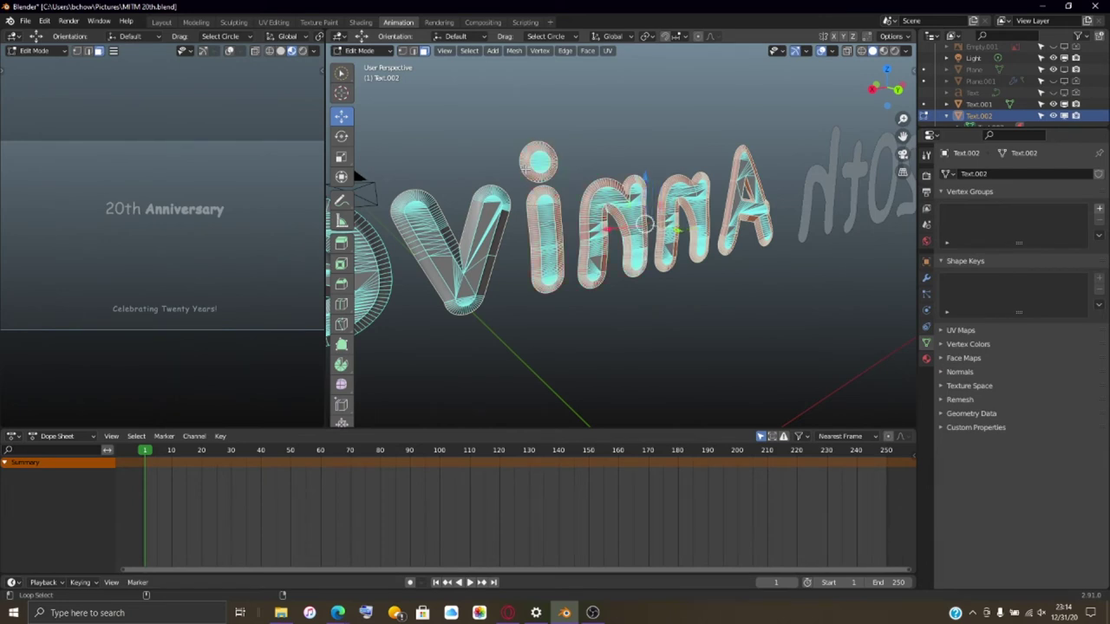
pyautogui.keyDown('alt'); pyautogui.keyDown('shift'); pyautogui.click(429, 232); pyautogui.keyUp('shift'); pyautogui.keyUp('alt')
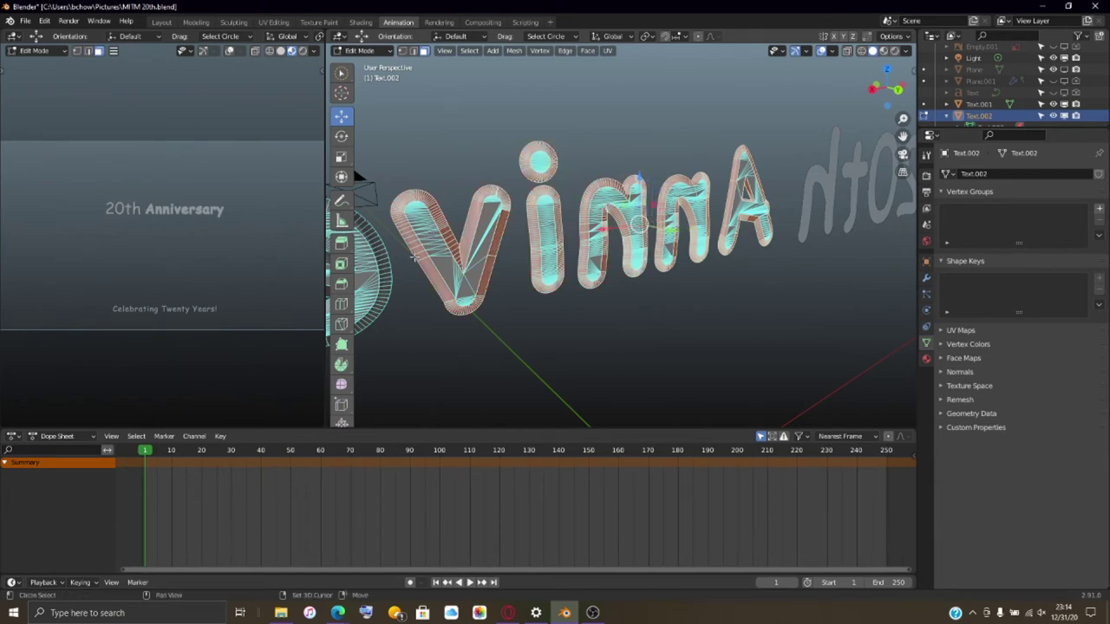
# - Add the outer and inner-hole bevel face loops on the back and front of the "e" to the selection
pyautogui.keyDown('shift'); pyautogui.moveTo(430, 232); pyautogui.dragTo(478, 246, button='middle'); pyautogui.keyUp('shift')
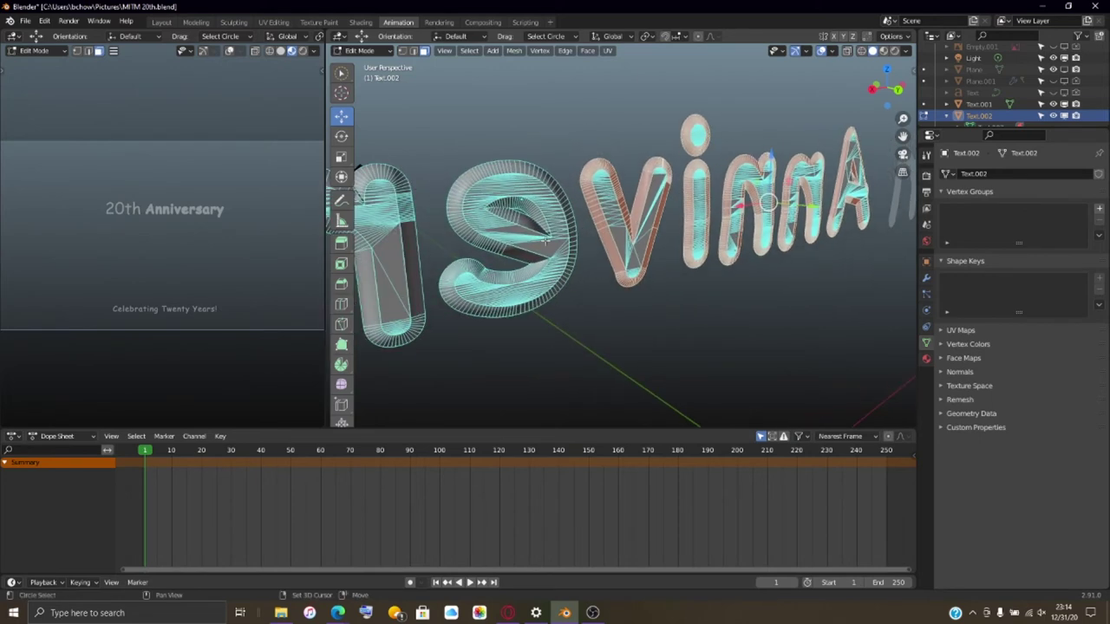
pyautogui.keyDown('alt'); pyautogui.keyDown('shift'); pyautogui.click(481, 243); pyautogui.keyUp('shift'); pyautogui.keyUp('alt')
pyautogui.keyDown('alt'); pyautogui.keyDown('shift'); pyautogui.click(505, 210); pyautogui.keyUp('shift'); pyautogui.keyUp('alt')
pyautogui.moveTo(473, 230); pyautogui.dragTo(485, 257, button='middle')
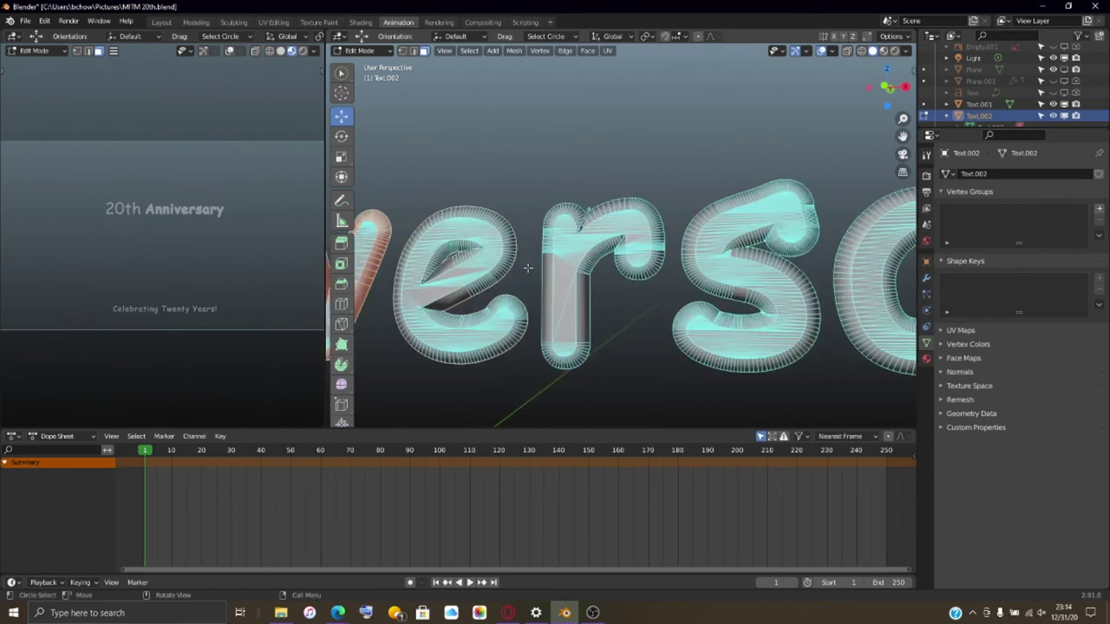
pyautogui.scroll(3, 486, 258)
pyautogui.keyDown('alt'); pyautogui.keyDown('shift'); pyautogui.click(459, 257); pyautogui.keyUp('shift'); pyautogui.keyUp('alt')
pyautogui.keyDown('alt'); pyautogui.keyDown('shift'); pyautogui.click(460, 253); pyautogui.keyUp('shift'); pyautogui.keyUp('alt')
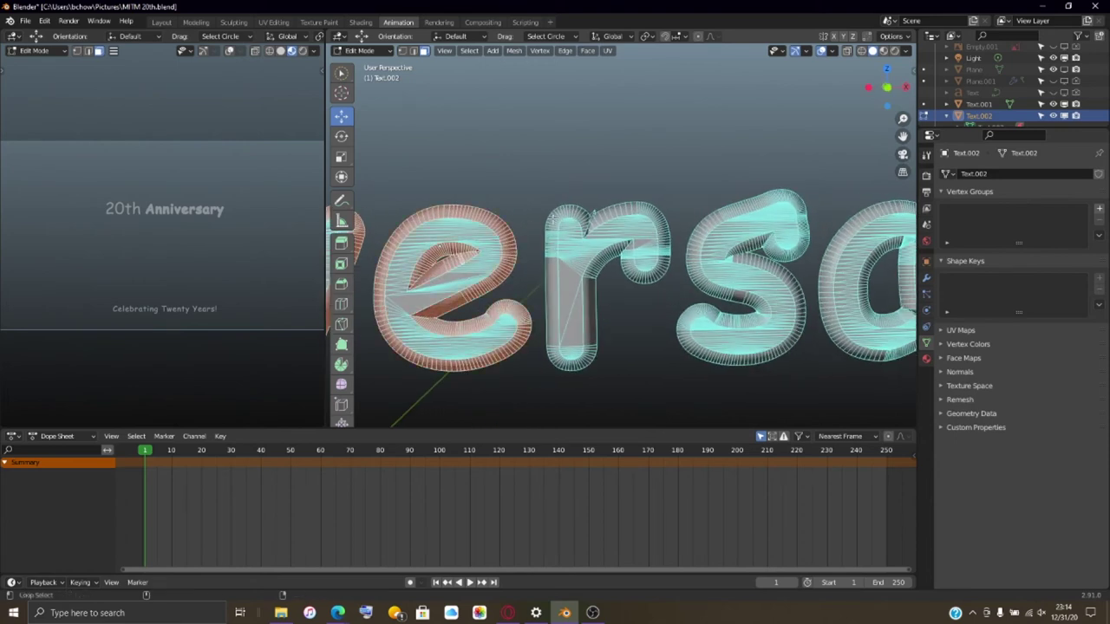
# - Add the front and back bevel face loops of the first "r" and the "s" to the selection
pyautogui.keyDown('alt'); pyautogui.keyDown('shift'); pyautogui.click(571, 209); pyautogui.keyUp('shift'); pyautogui.keyUp('alt')
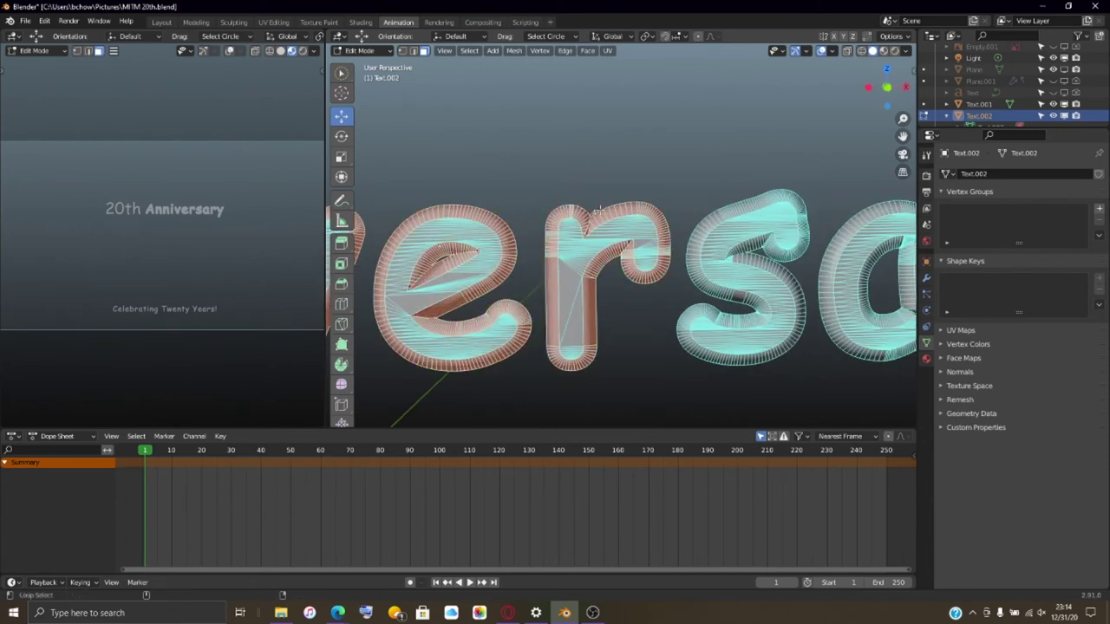
pyautogui.keyDown('alt'); pyautogui.keyDown('shift'); pyautogui.click(745, 218); pyautogui.keyUp('shift'); pyautogui.keyUp('alt')
pyautogui.moveTo(745, 218); pyautogui.dragTo(616, 241, button='middle')
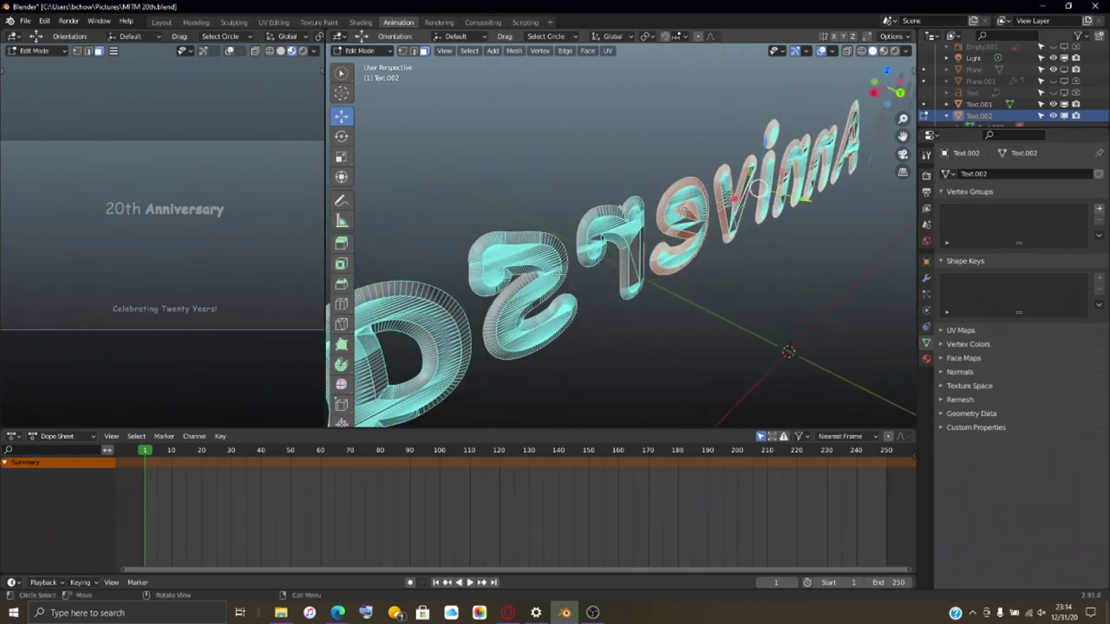
pyautogui.keyDown('alt'); pyautogui.keyDown('shift'); pyautogui.click(621, 211); pyautogui.keyUp('shift'); pyautogui.keyUp('alt')
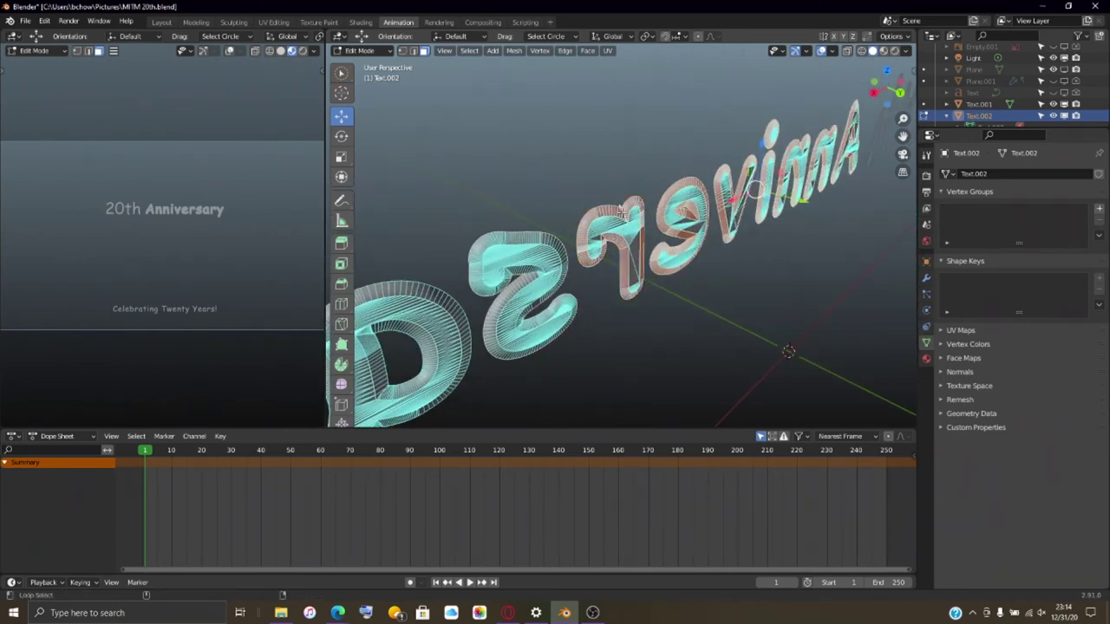
pyautogui.keyDown('alt'); pyautogui.keyDown('shift'); pyautogui.click(545, 242); pyautogui.keyUp('shift'); pyautogui.keyUp('alt')
# - Add the outer and inner-hole bevel face loops on the back and front of the lowercase "a" to the selection
pyautogui.keyDown('alt'); pyautogui.keyDown('shift'); pyautogui.click(428, 295); pyautogui.keyUp('shift'); pyautogui.keyUp('alt')
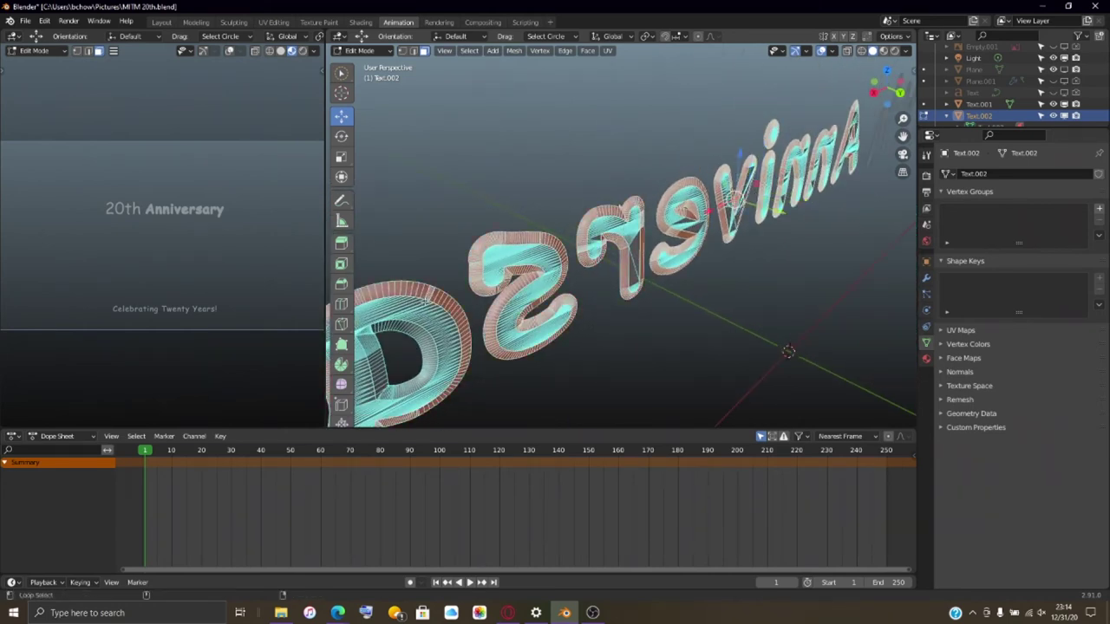
pyautogui.keyDown('alt'); pyautogui.keyDown('shift'); pyautogui.click(409, 331); pyautogui.keyUp('shift'); pyautogui.keyUp('alt')
pyautogui.moveTo(409, 333); pyautogui.dragTo(741, 250, button='middle')
pyautogui.keyDown('alt'); pyautogui.keyDown('shift'); pyautogui.click(744, 248); pyautogui.keyUp('shift'); pyautogui.keyUp('alt')
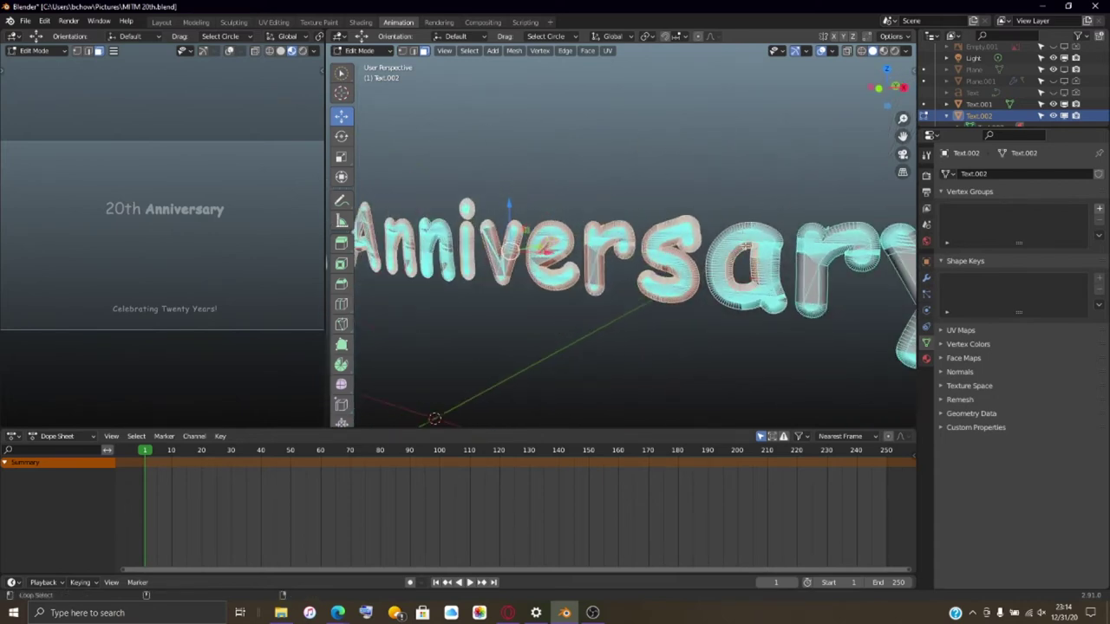
pyautogui.keyDown('alt'); pyautogui.keyDown('shift'); pyautogui.click(760, 225); pyautogui.keyUp('shift'); pyautogui.keyUp('alt')
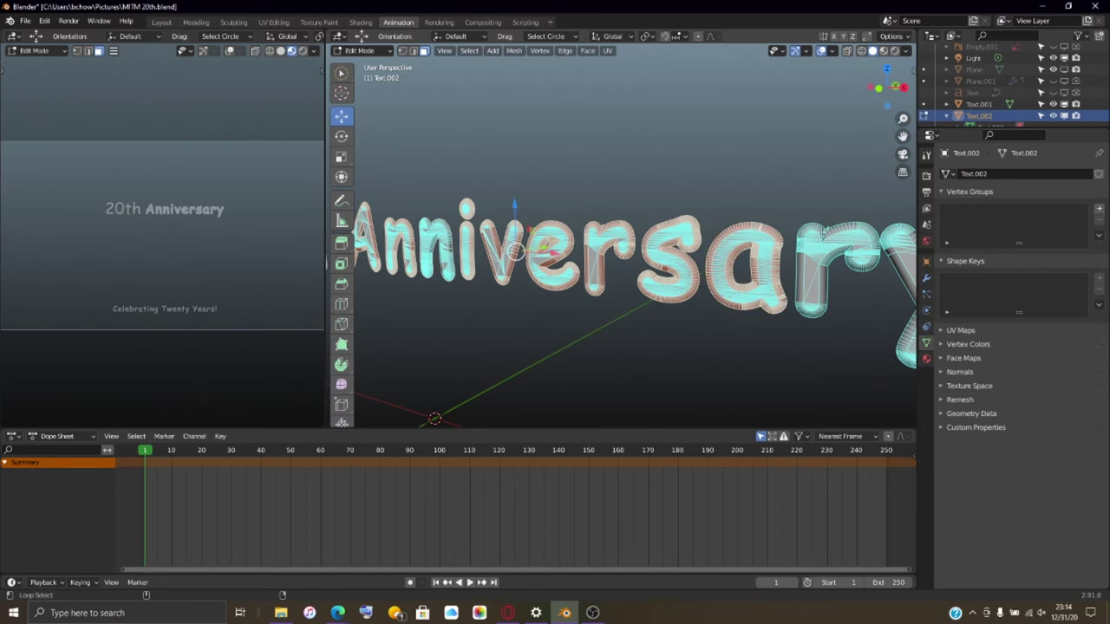
# - Add the front and back bevel face loops of the last "r" and the "y" to the selection
pyautogui.moveTo(822, 233); pyautogui.dragTo(657, 244, button='middle')
pyautogui.scroll(4, 493, 261)
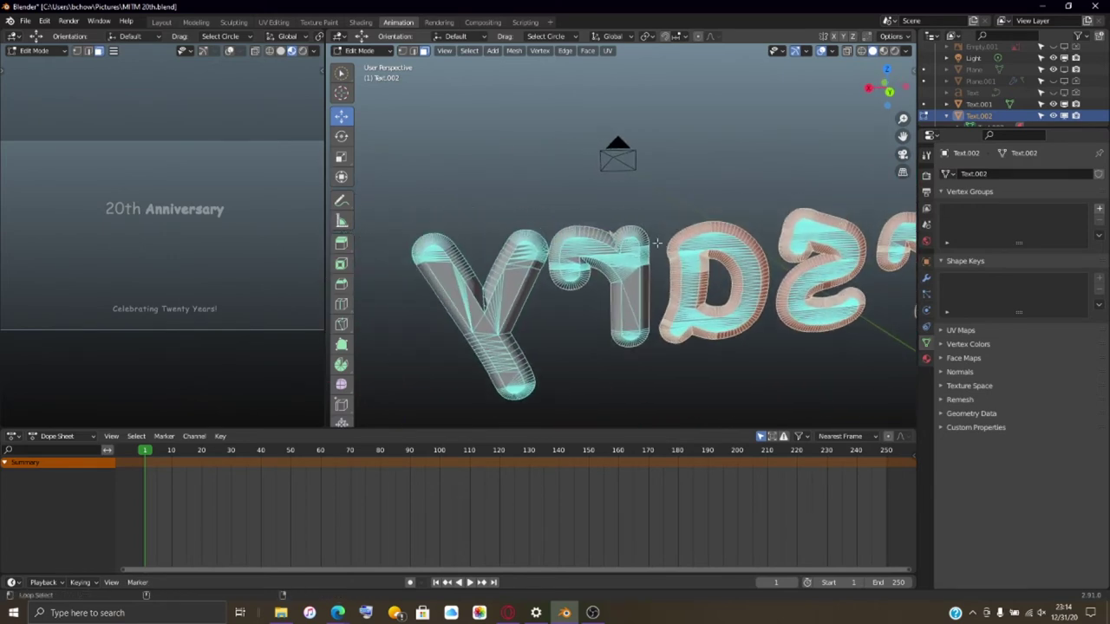
pyautogui.keyDown('alt'); pyautogui.keyDown('shift'); pyautogui.click(621, 234); pyautogui.keyUp('shift'); pyautogui.keyUp('alt')
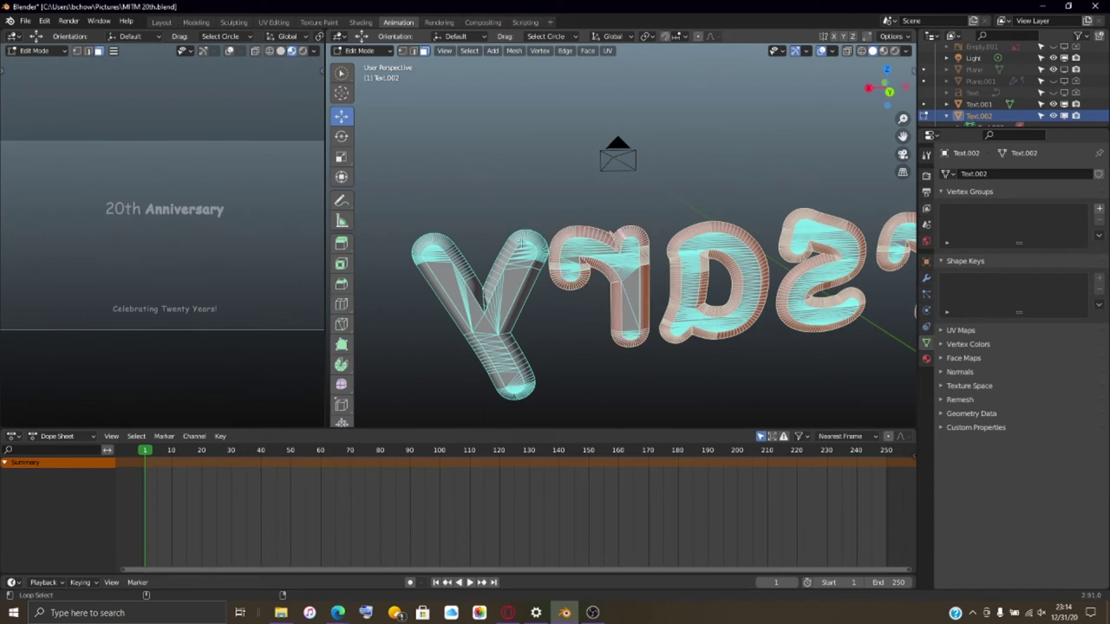
pyautogui.keyDown('alt'); pyautogui.keyDown('shift'); pyautogui.click(523, 235); pyautogui.keyUp('shift'); pyautogui.keyUp('alt')
pyautogui.moveTo(524, 235); pyautogui.dragTo(595, 326, button='middle')
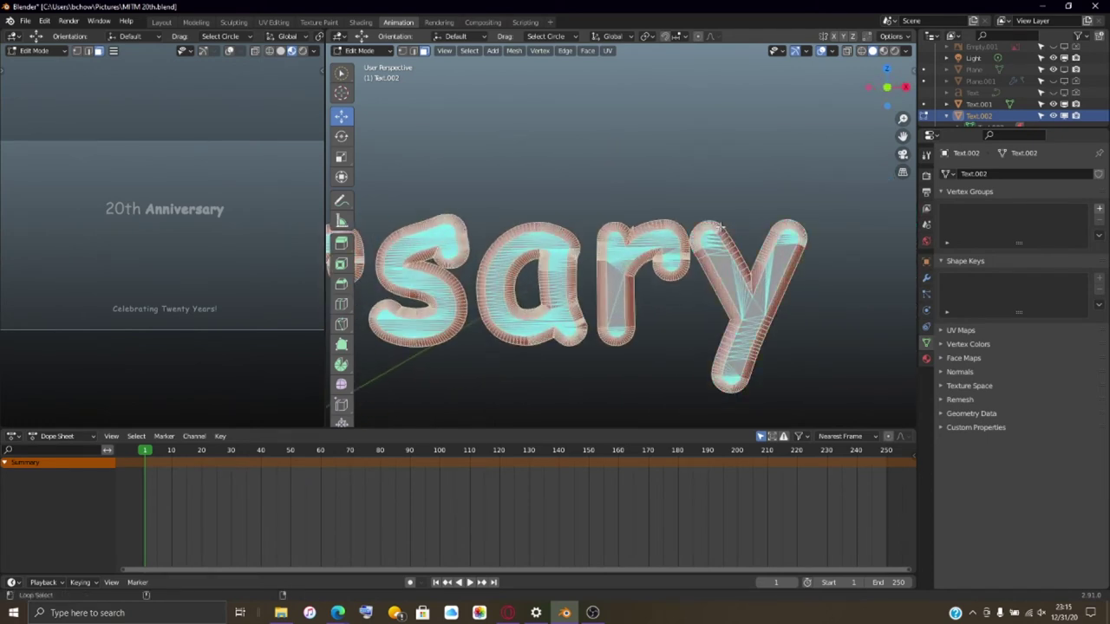
# - Add the missed front bevel face loop of the second "n" to the selection and check both sides of the word
pyautogui.scroll(-6, 595, 326)
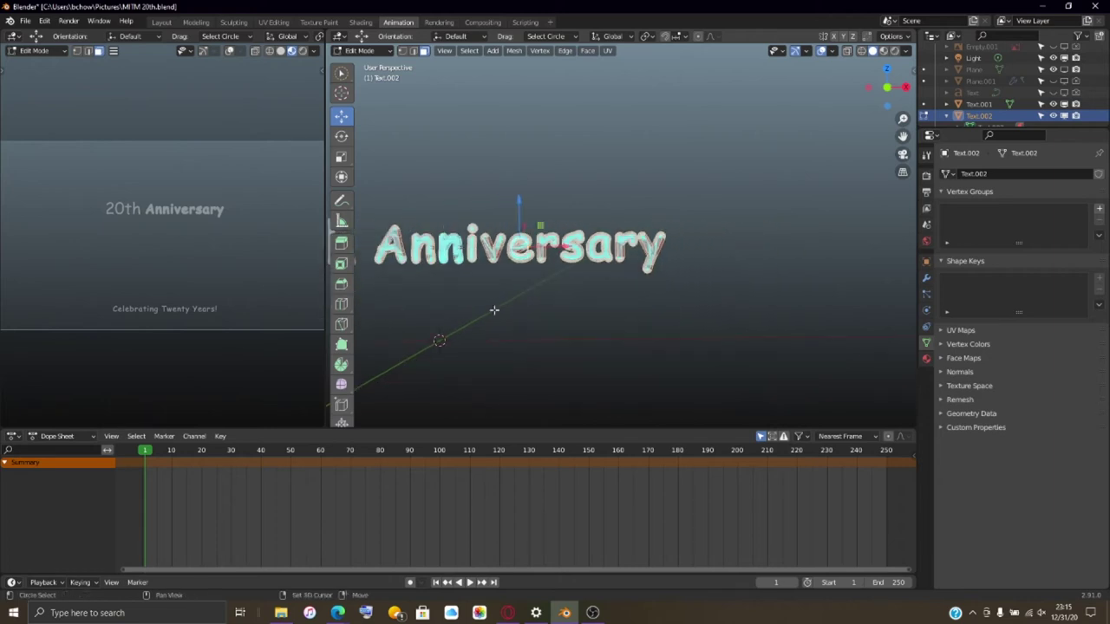
pyautogui.keyDown('shift'); pyautogui.moveTo(494, 310); pyautogui.dragTo(584, 322, button='middle'); pyautogui.keyUp('shift')
pyautogui.scroll(2, 646, 312)
pyautogui.moveTo(577, 336); pyautogui.dragTo(661, 262, button='middle')
pyautogui.keyDown('alt'); pyautogui.keyDown('shift'); pyautogui.click(599, 293); pyautogui.keyUp('shift'); pyautogui.keyUp('alt')
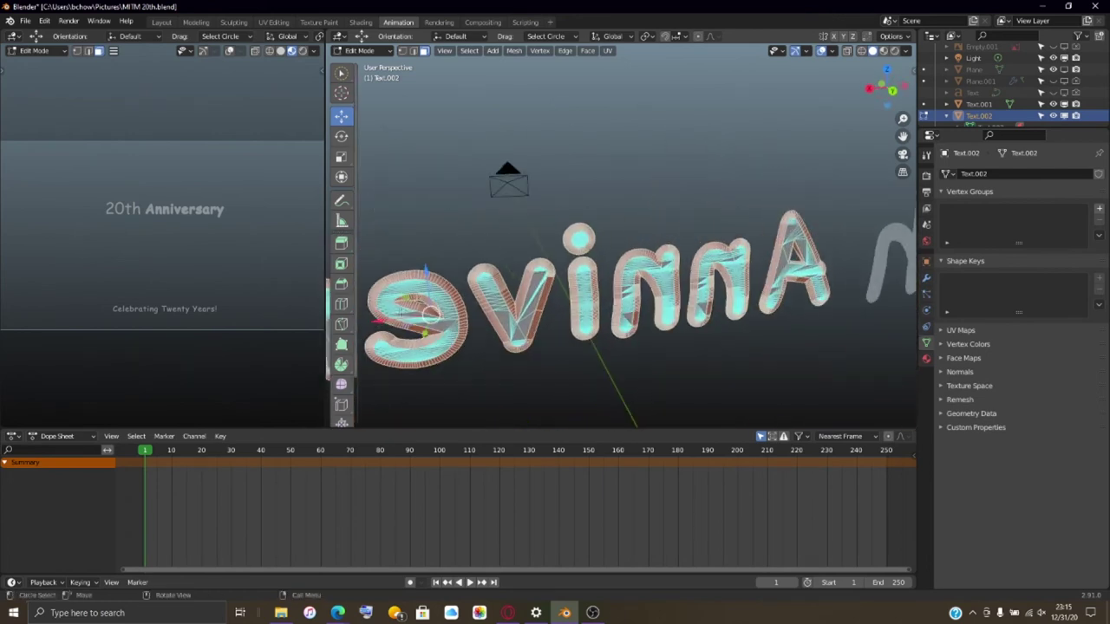
pyautogui.moveTo(645, 324); pyautogui.dragTo(866, 305, button='middle')
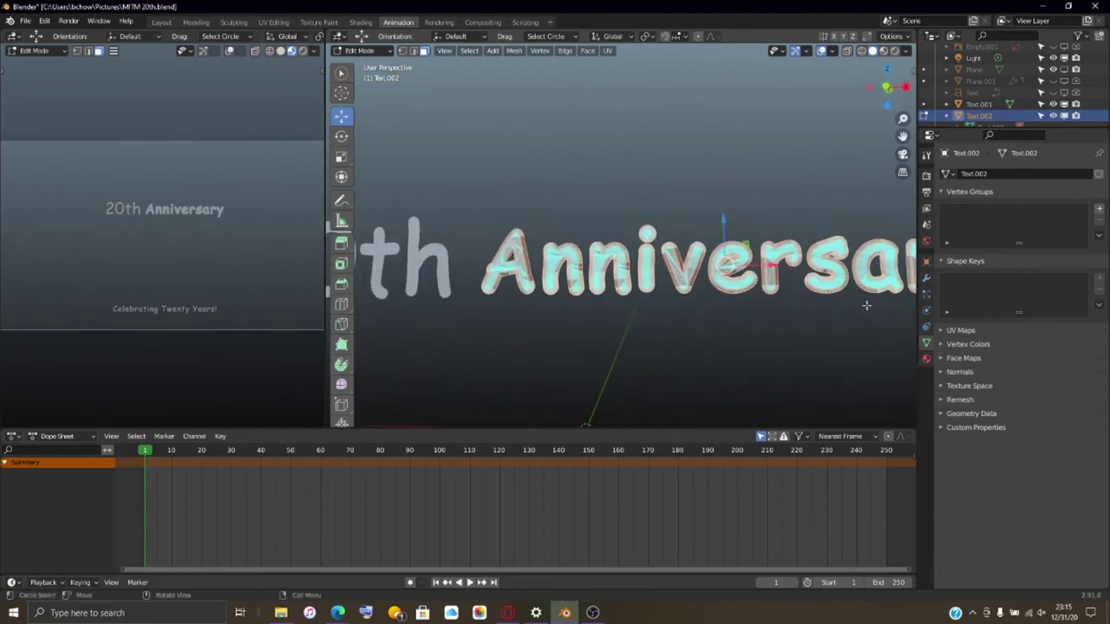
# - Add a second material slot using Material.003, assign it to the selected bevel faces, and return to Object Mode
pyautogui.click(926, 358)
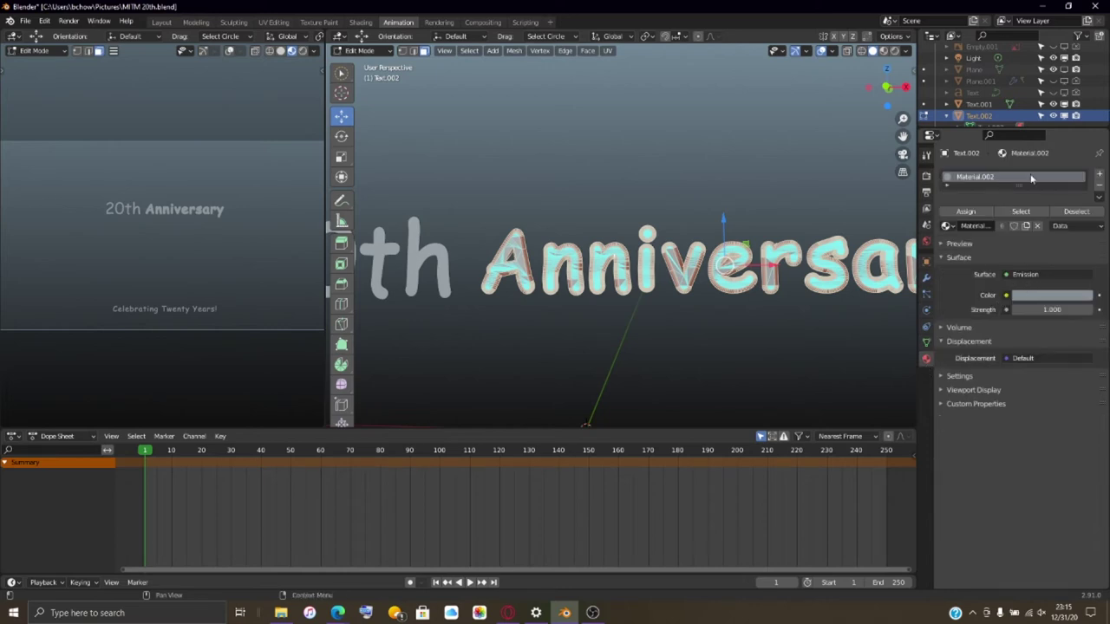
pyautogui.click(1096, 174)
pyautogui.click(947, 253)
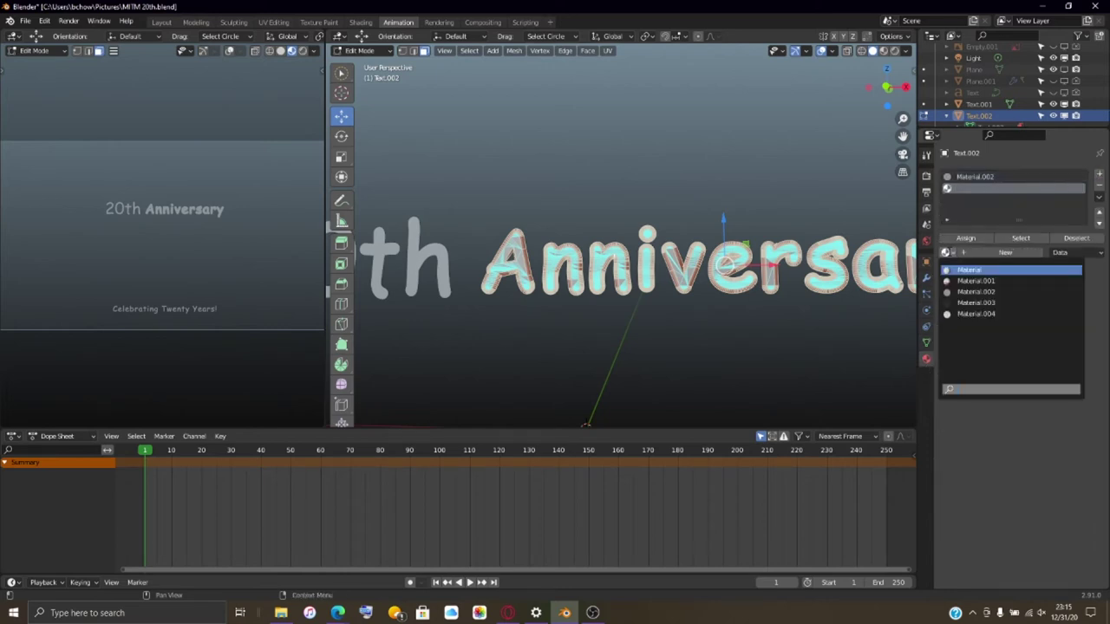
pyautogui.click(960, 303)
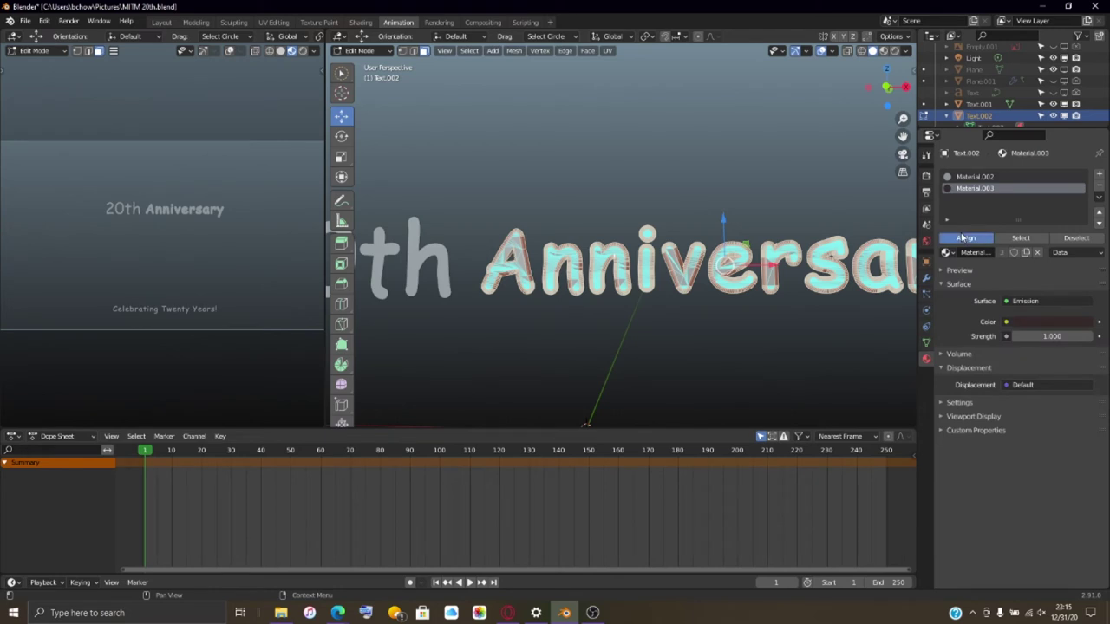
pyautogui.press('Tab')
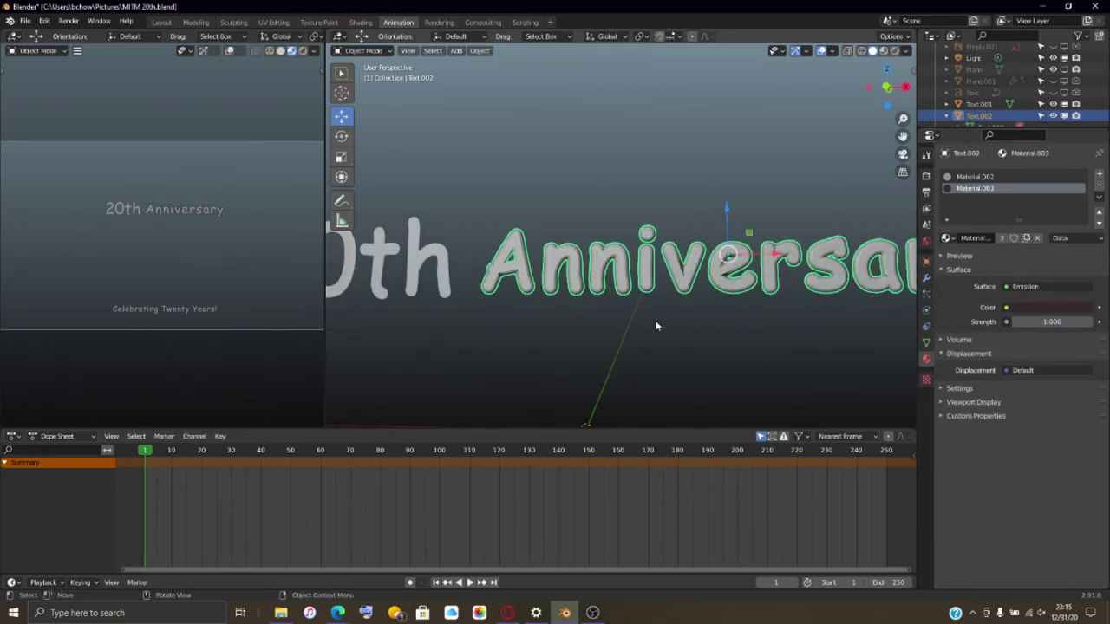
# - Switch the viewport to Material Preview shading and examine the outline material around the "Anniversary" letters
pyautogui.scroll(4, 653, 317)
pyautogui.scroll(6, 653, 323)
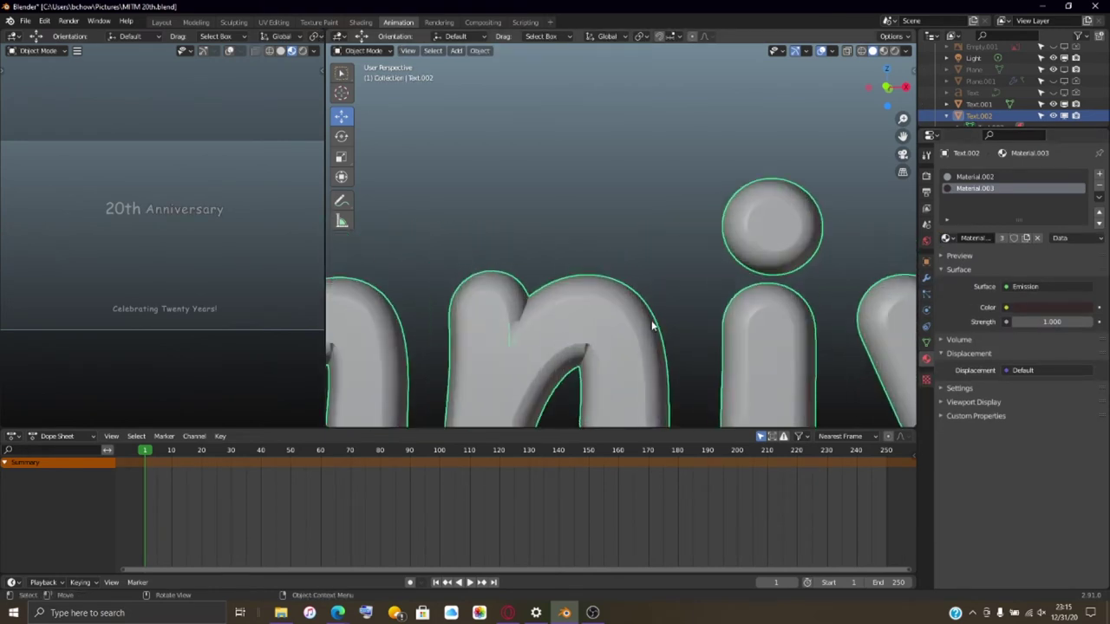
pyautogui.scroll(-8, 653, 326)
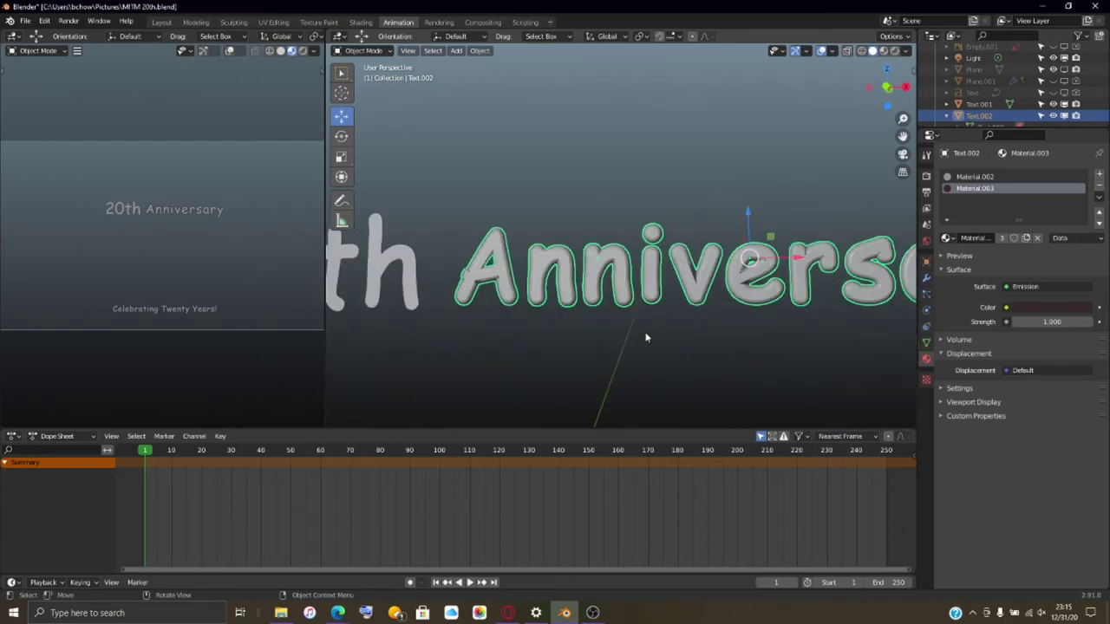
pyautogui.scroll(-3, 633, 332)
pyautogui.scroll(3, 679, 173)
pyautogui.click(885, 50)
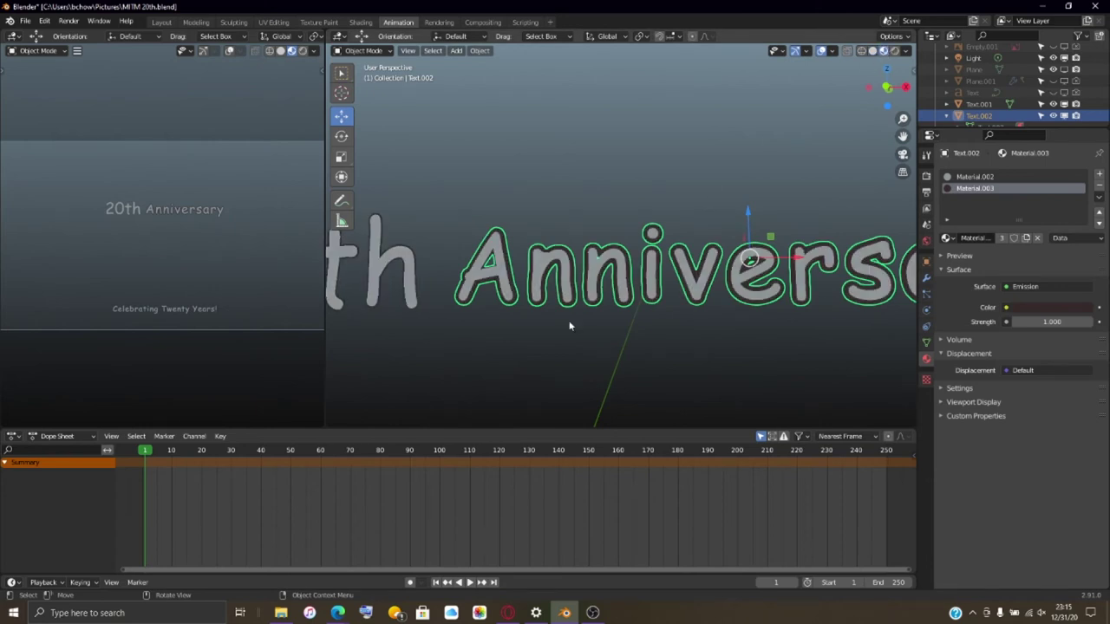
pyautogui.scroll(-3, 563, 333)
pyautogui.scroll(2, 560, 338)
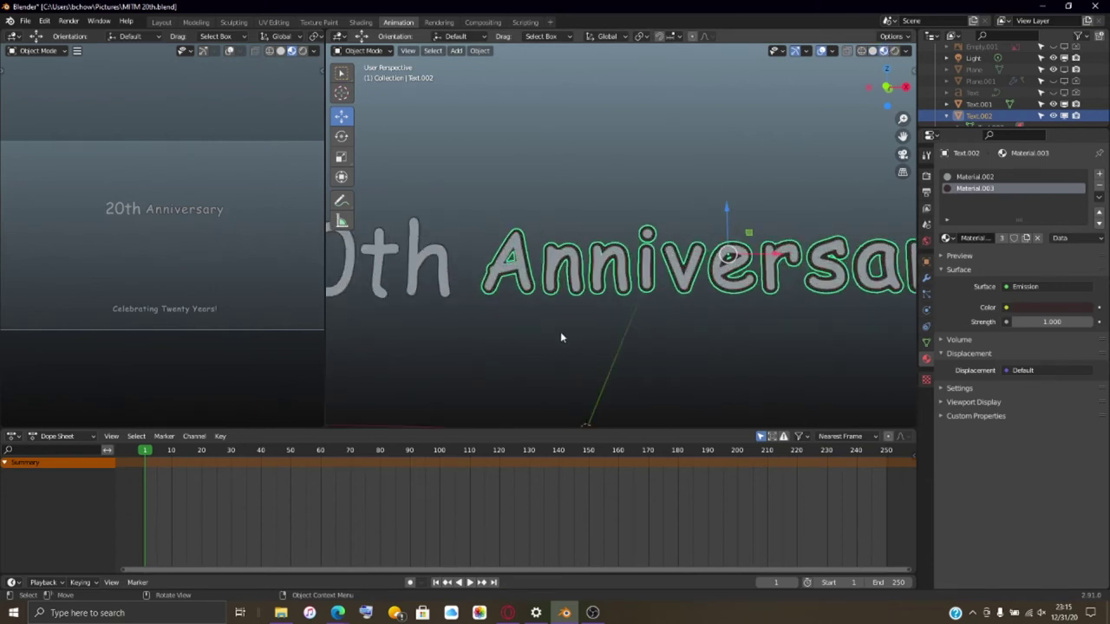
pyautogui.scroll(3, 561, 337)
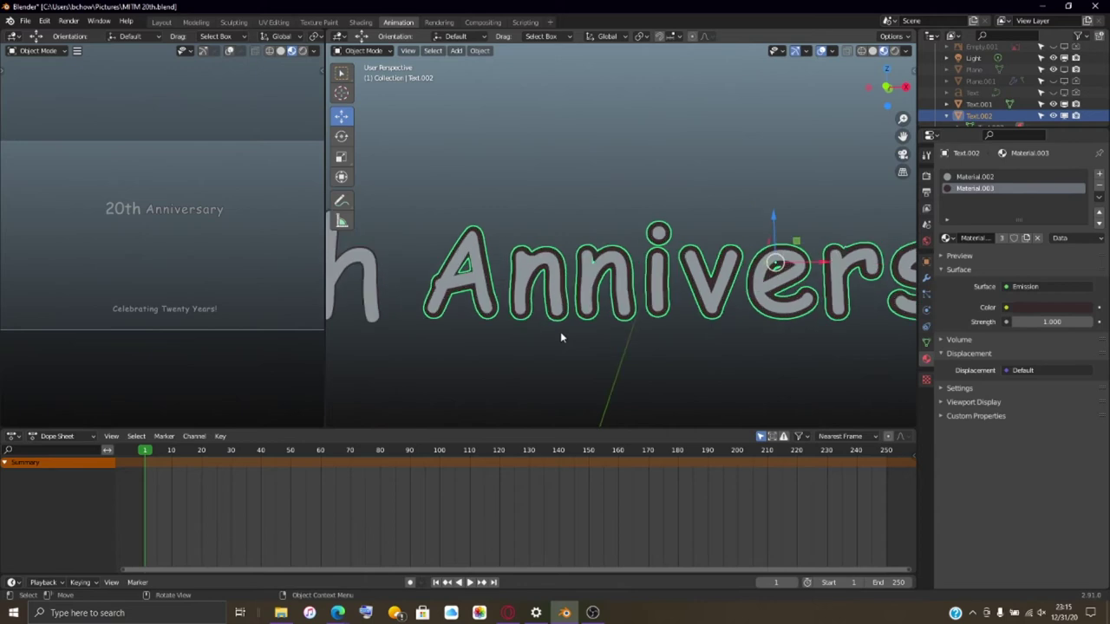
pyautogui.scroll(-2, 560, 331)
pyautogui.scroll(5, 574, 285)
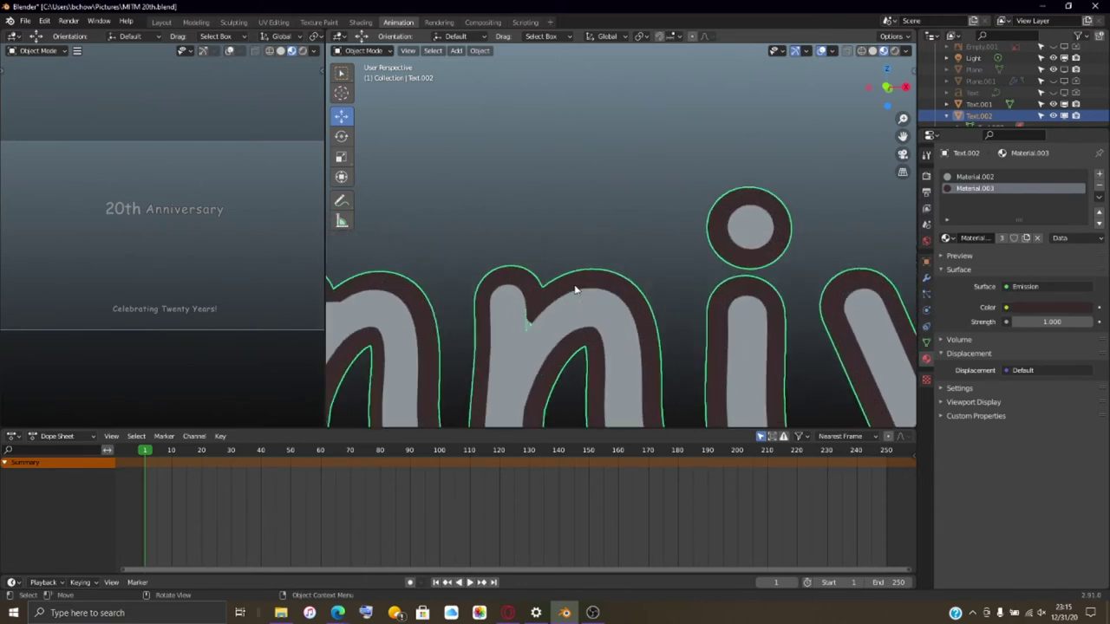
# - Back in Edit Mode, scale the selected bevel faces along the X axis by a factor of 1.015
pyautogui.press('Tab')
pyautogui.scroll(-4, 538, 314)
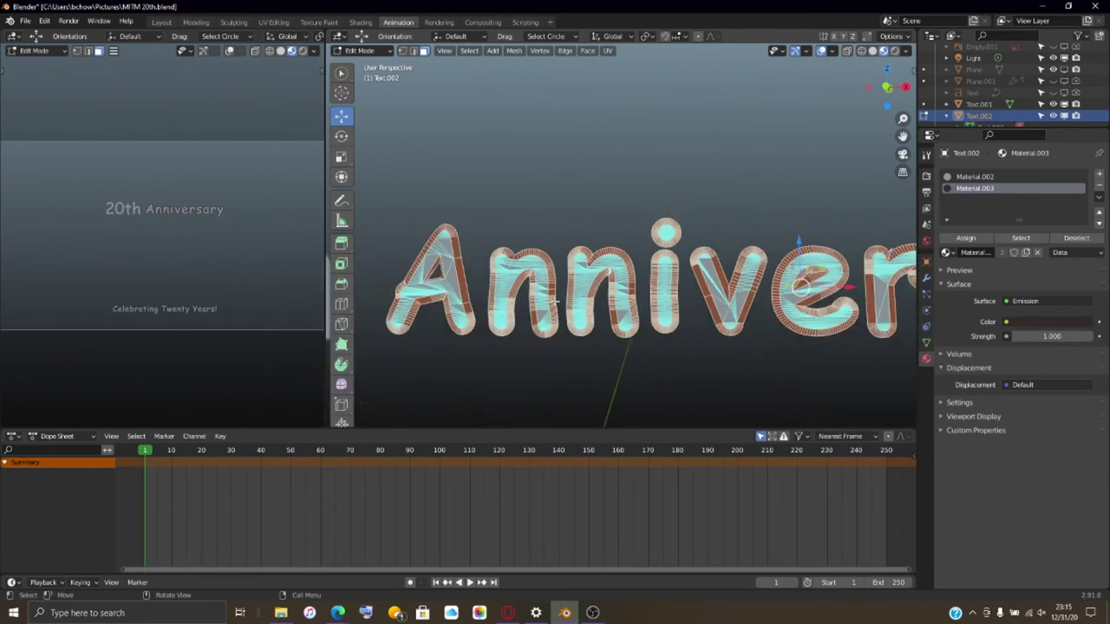
pyautogui.moveTo(537, 314); pyautogui.dragTo(428, 292, button='middle')
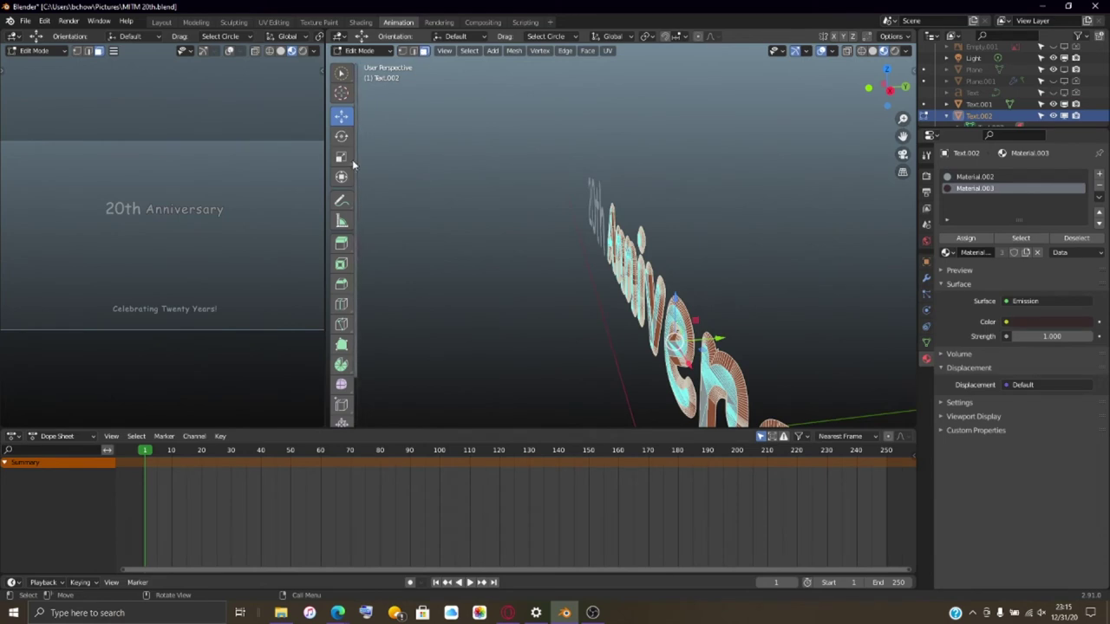
pyautogui.moveTo(533, 184); pyautogui.dragTo(664, 176, button='middle')
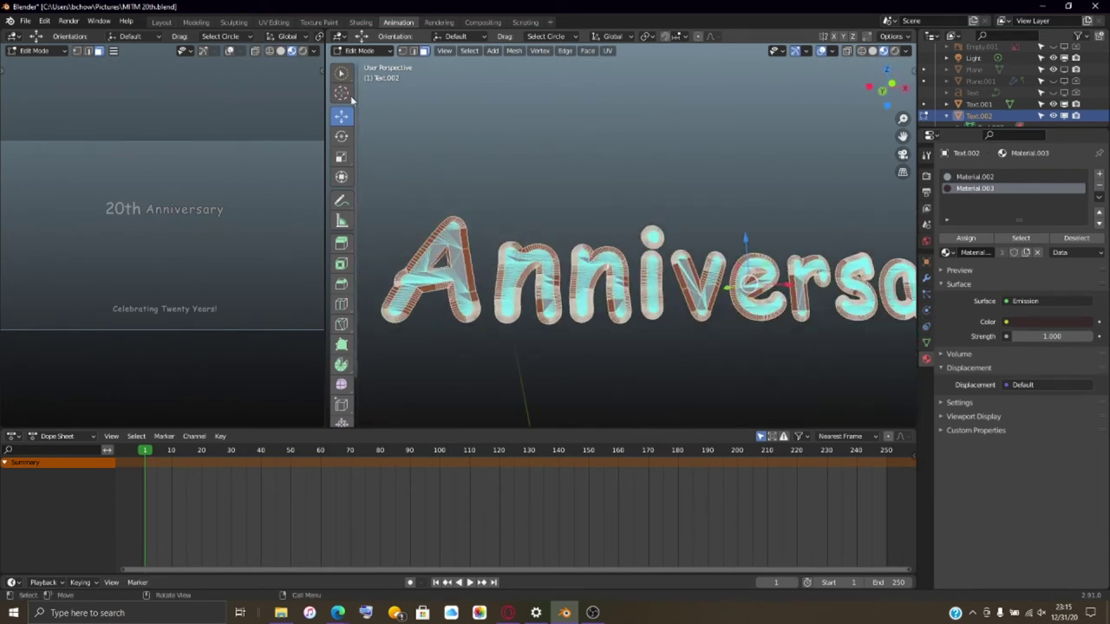
pyautogui.click(341, 156)
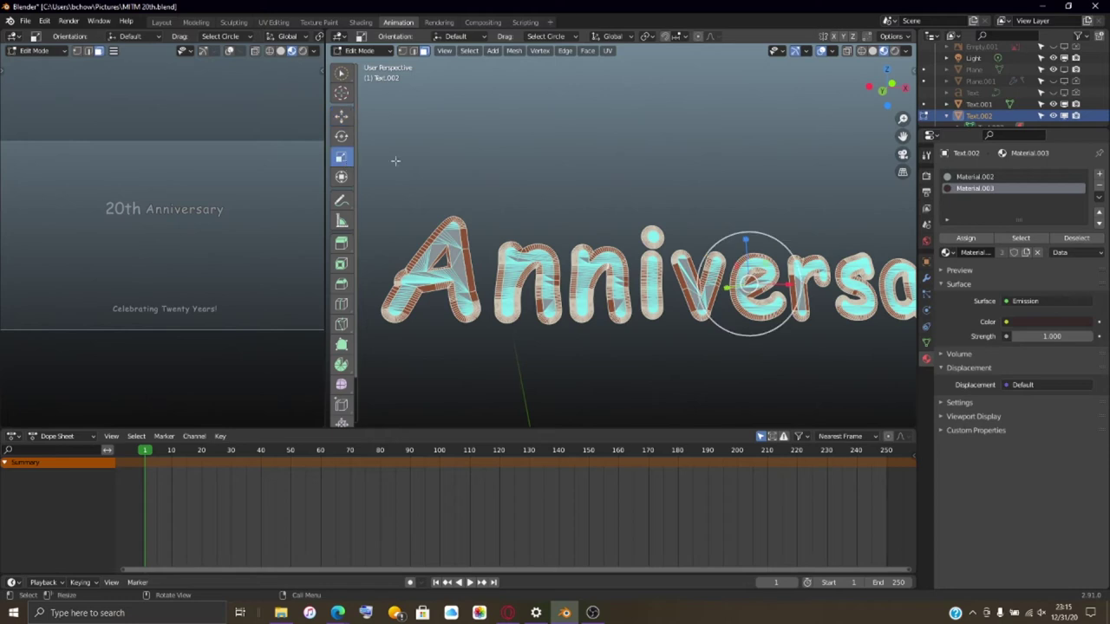
pyautogui.moveTo(788, 284); pyautogui.dragTo(784, 282)
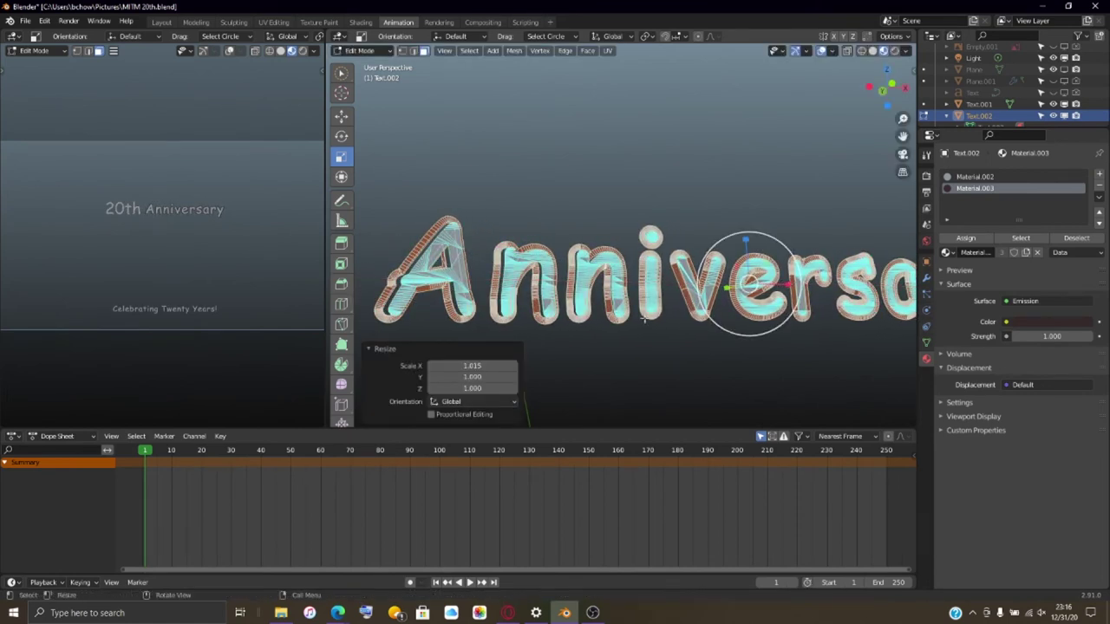
# - Undo the recent scaling and second-material changes made to the bevel faces of "Anniversary"
pyautogui.scroll(-3, 629, 308)
pyautogui.scroll(-2, 630, 308)
pyautogui.moveTo(597, 330)
pyautogui.mouseDown(button='middle')
pyautogui.moveTo(549, 324)
pyautogui.moveTo(659, 249)
pyautogui.moveTo(602, 329)
pyautogui.moveTo(609, 347)
pyautogui.mouseUp(button='middle')
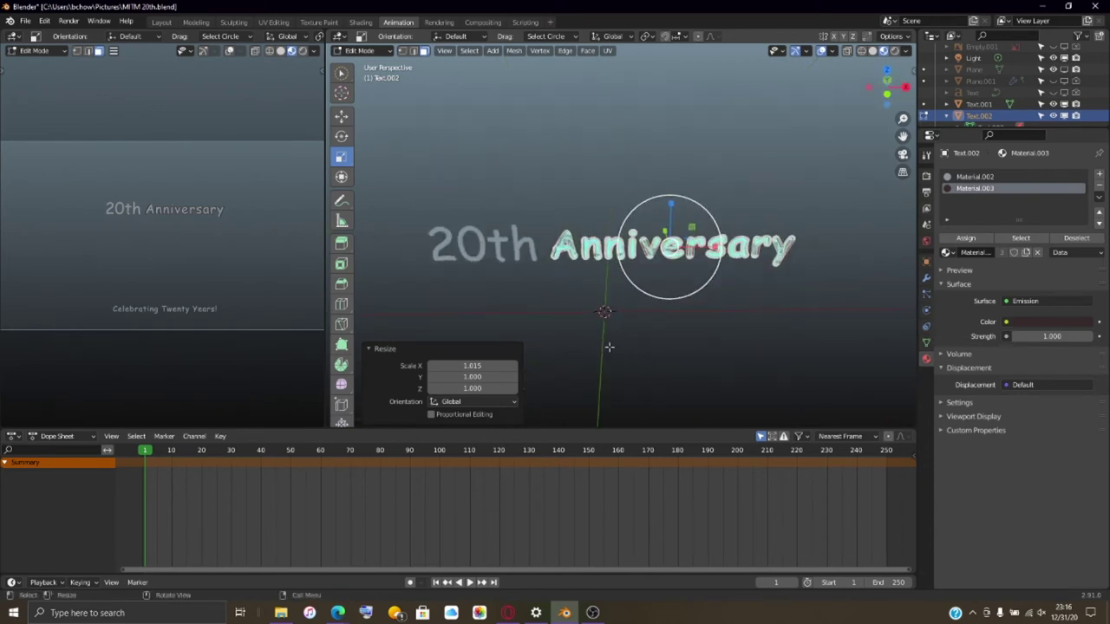
pyautogui.hotkey('ctrl', 'z')
pyautogui.hotkey('ctrl', 'z')
pyautogui.hotkey('ctrl', 'z')
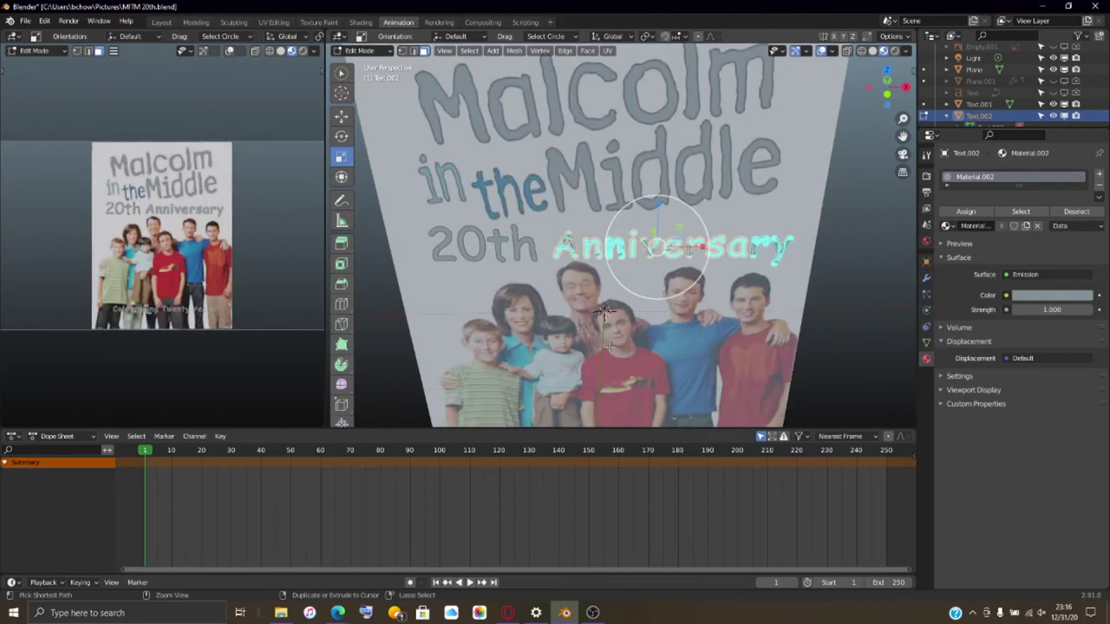
# - Reopen MITM 20th.blend from the recent files without saving the current changes
pyautogui.click(25, 21)
pyautogui.moveTo(104, 58)
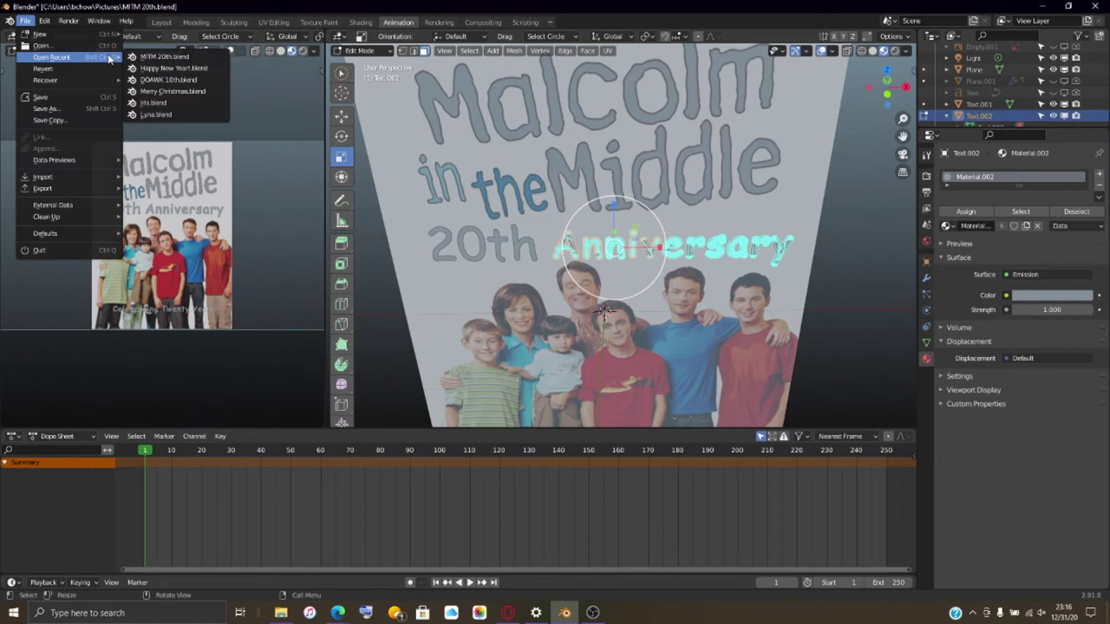
pyautogui.click(186, 59)
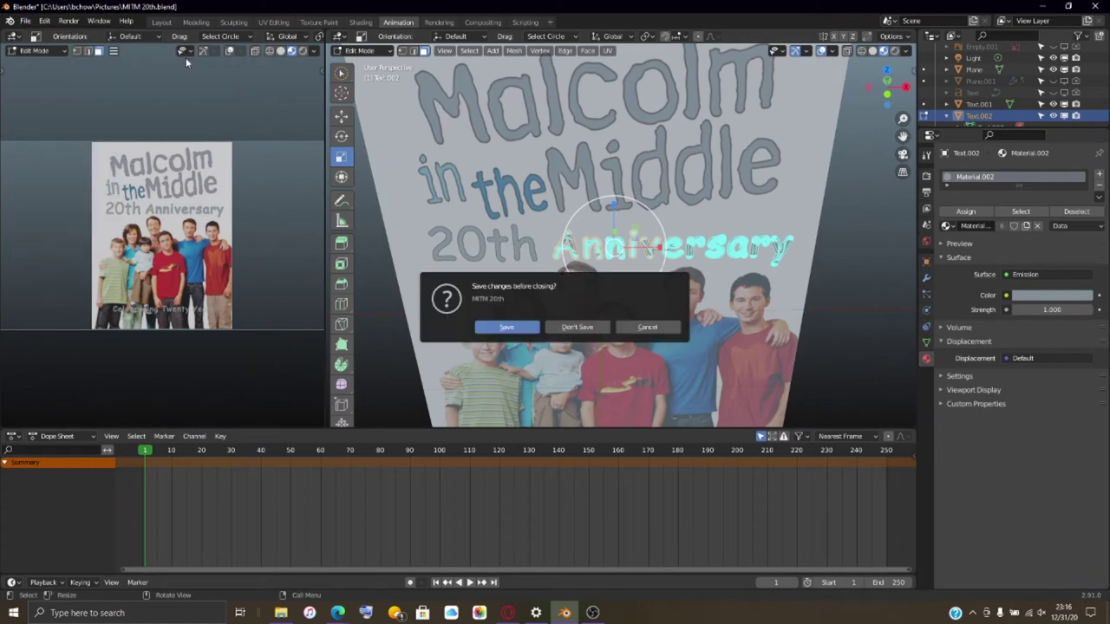
pyautogui.click(571, 328)
# - Select the "Anniversary" text object and set its geometry offset to 0.01 m
pyautogui.scroll(2, 597, 295)
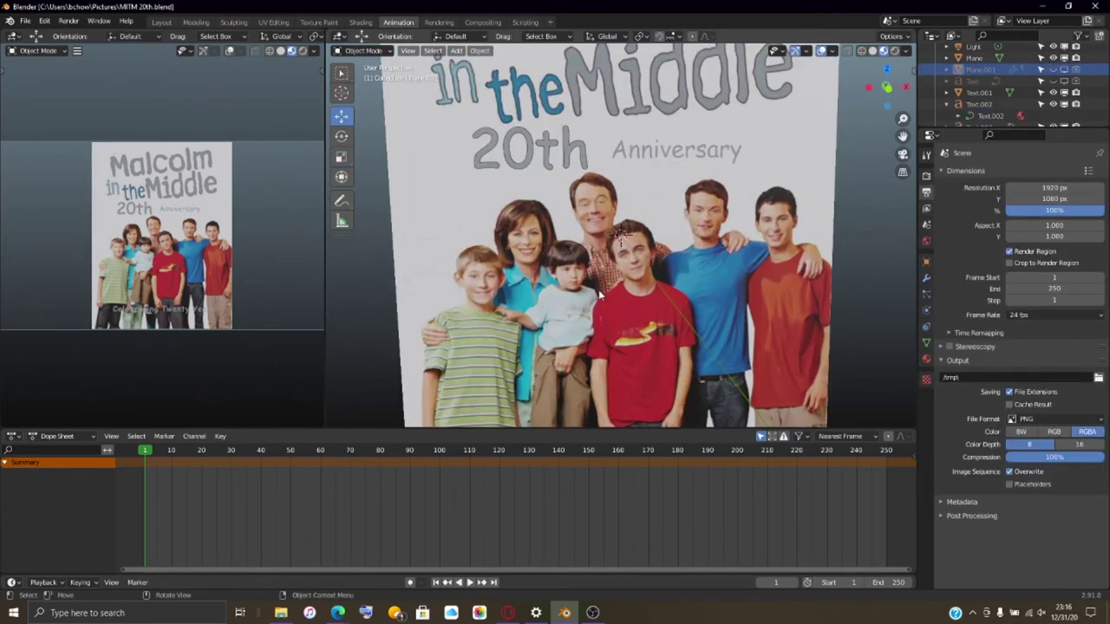
pyautogui.moveTo(596, 260); pyautogui.dragTo(639, 280, button='middle')
pyautogui.scroll(4, 597, 296)
pyautogui.scroll(-1, 639, 144)
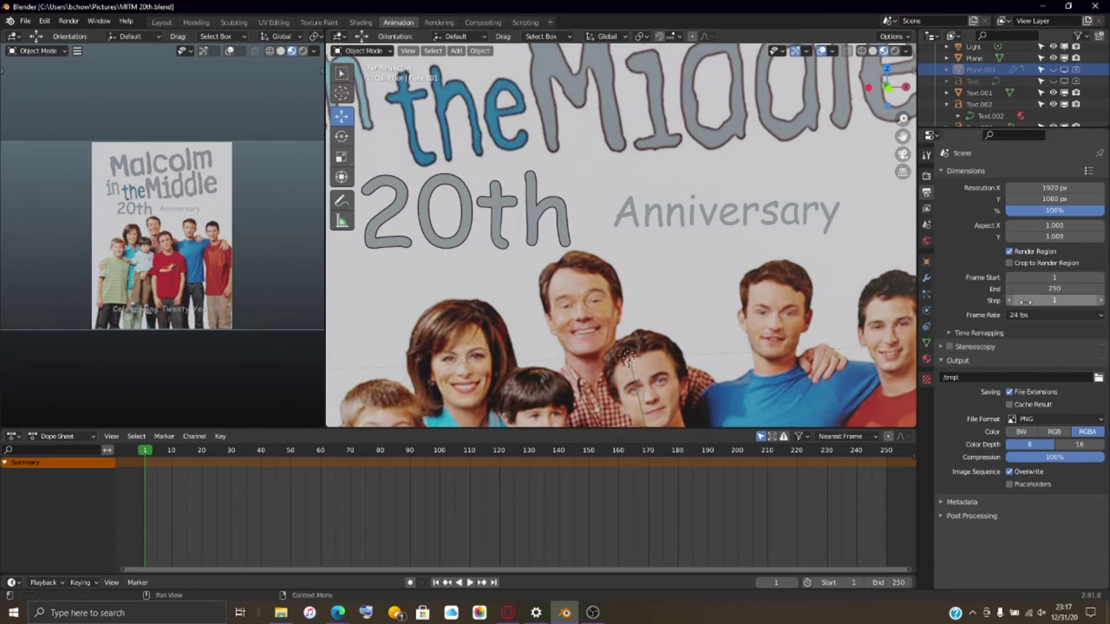
pyautogui.click(784, 221)
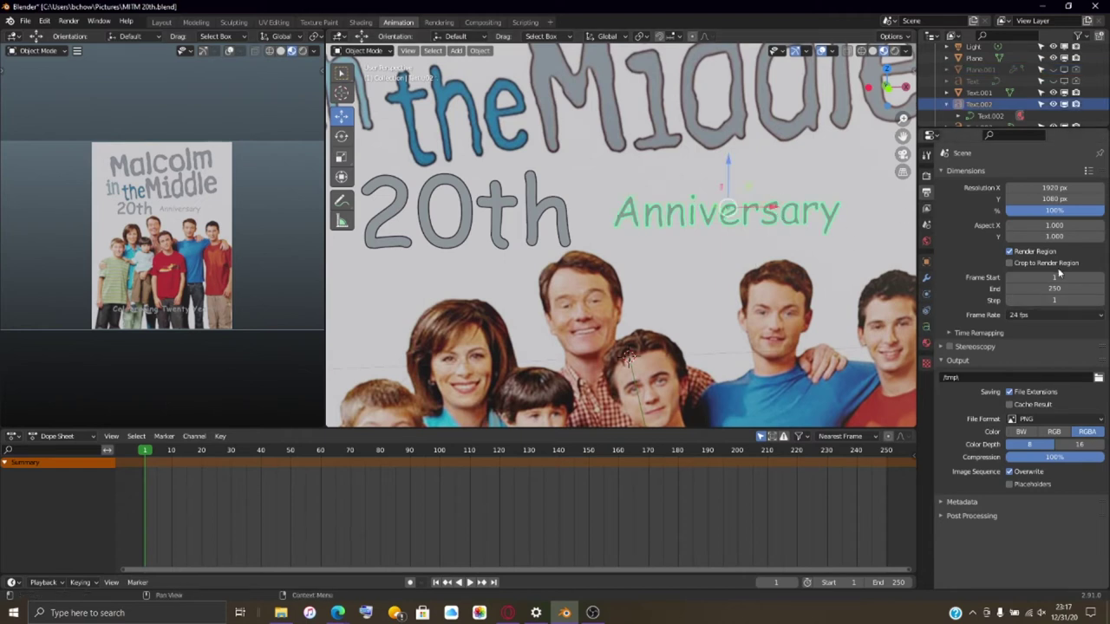
pyautogui.click(926, 328)
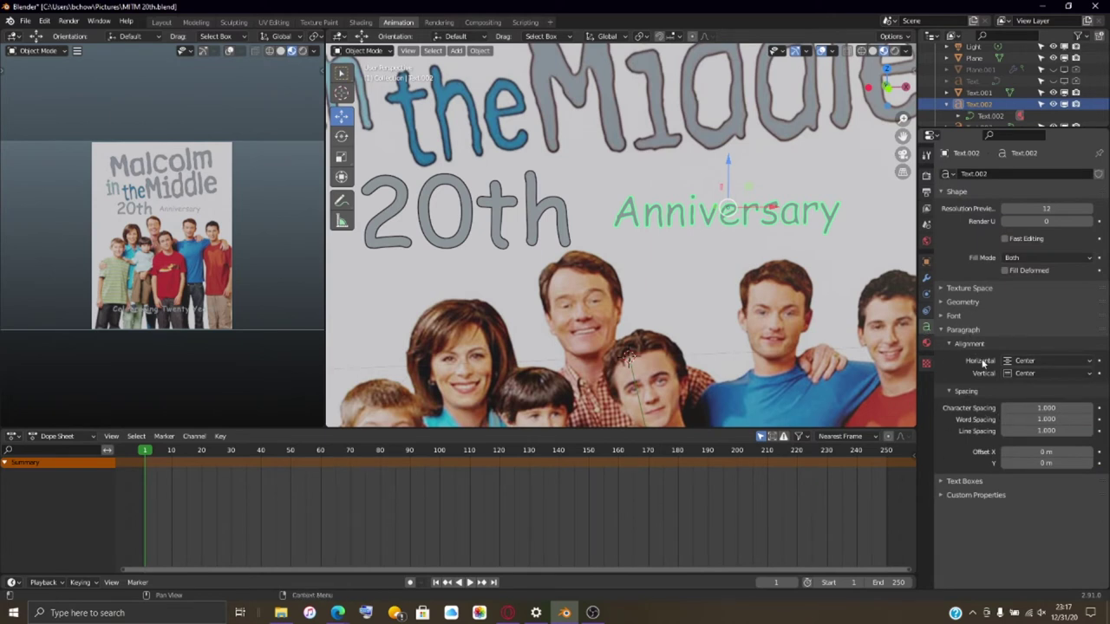
pyautogui.click(961, 303)
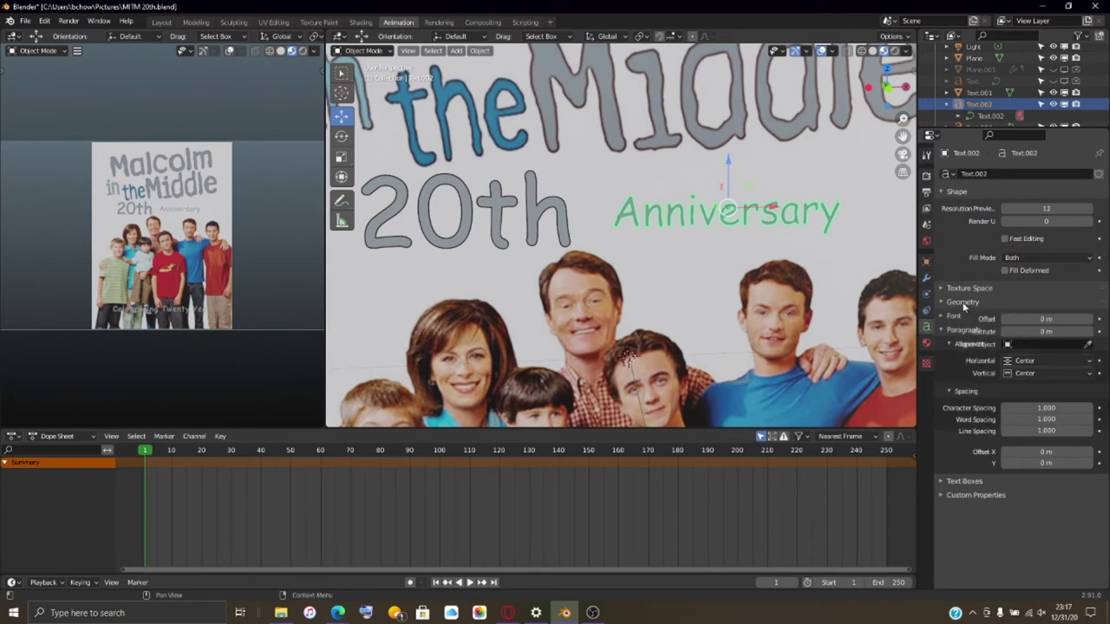
pyautogui.click(1091, 319)
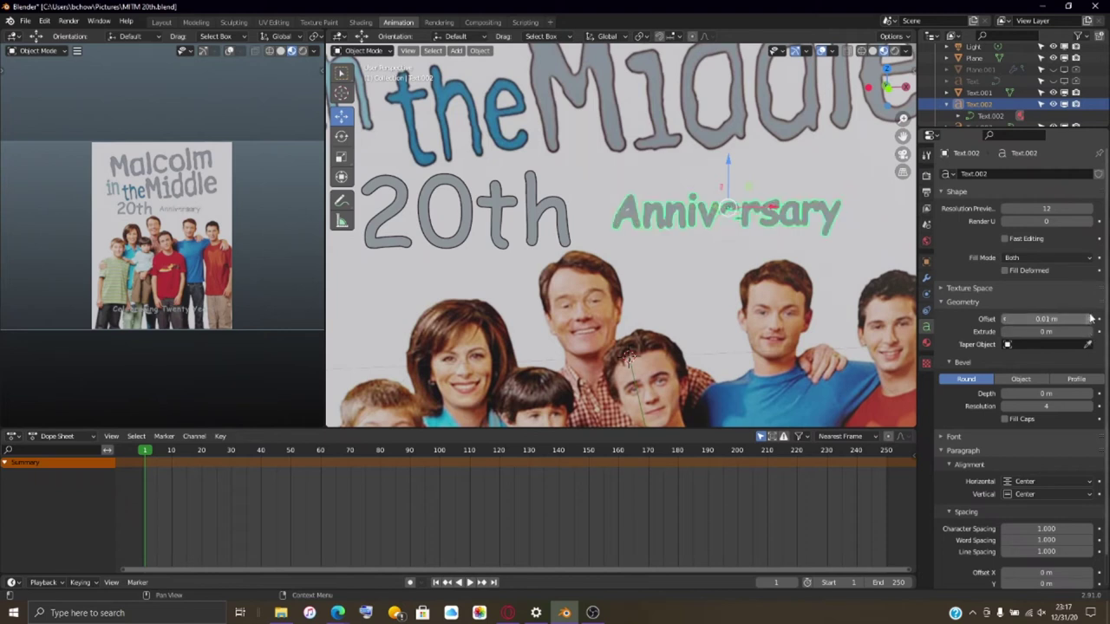
# - Compare the thickness of the "Anniversary" letters up close by switching the offset to 0 m and back to 0.01 m
pyautogui.scroll(6, 748, 315)
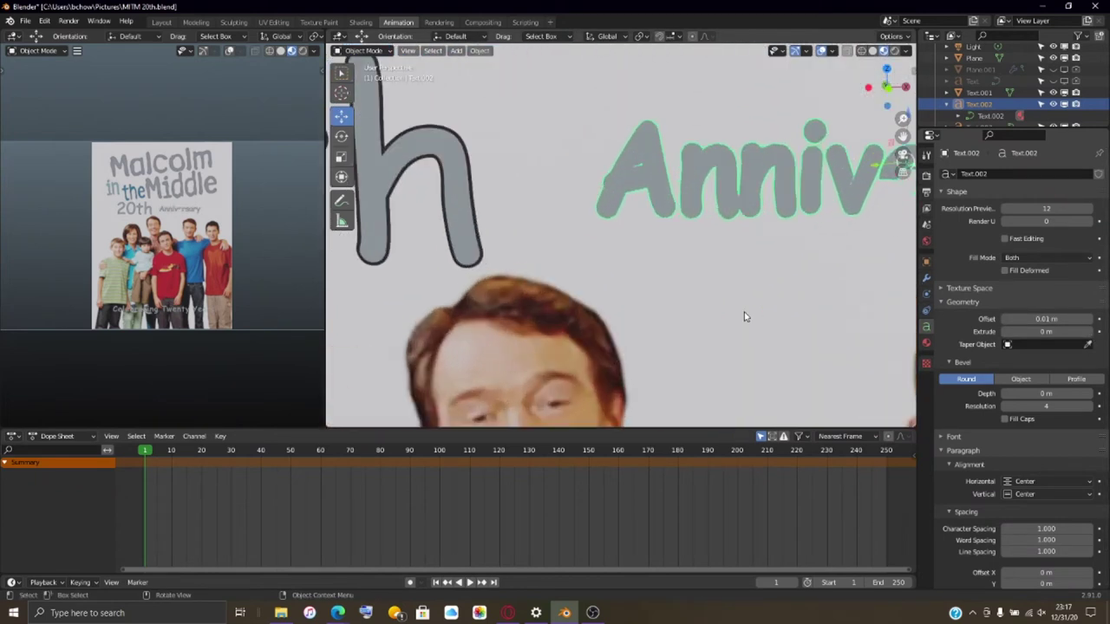
pyautogui.scroll(2, 743, 317)
pyautogui.scroll(-2, 743, 316)
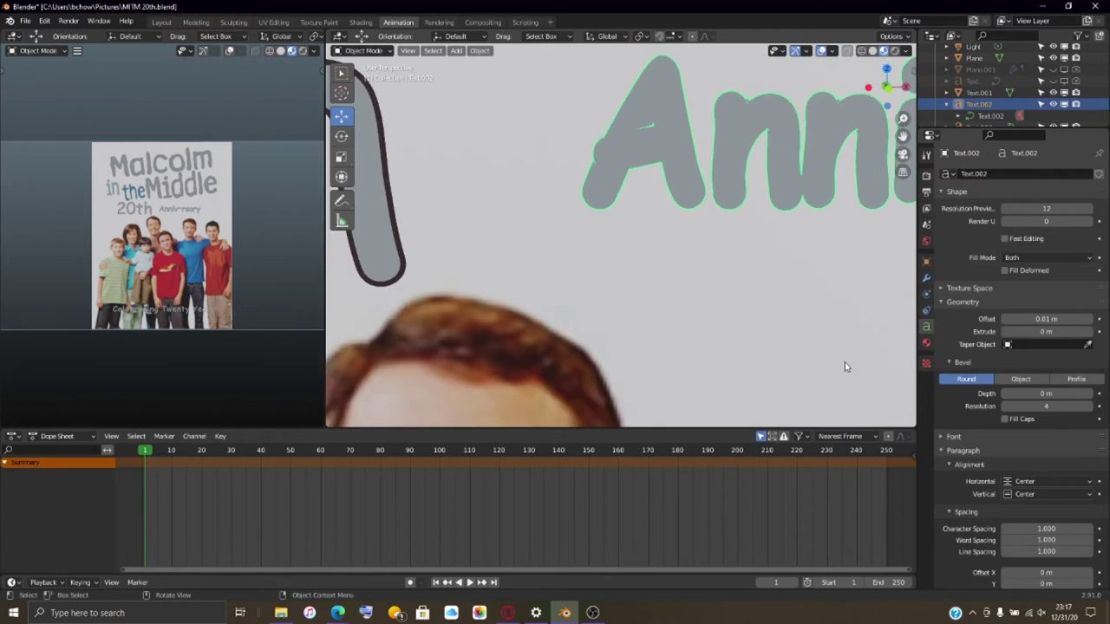
pyautogui.click(1003, 319)
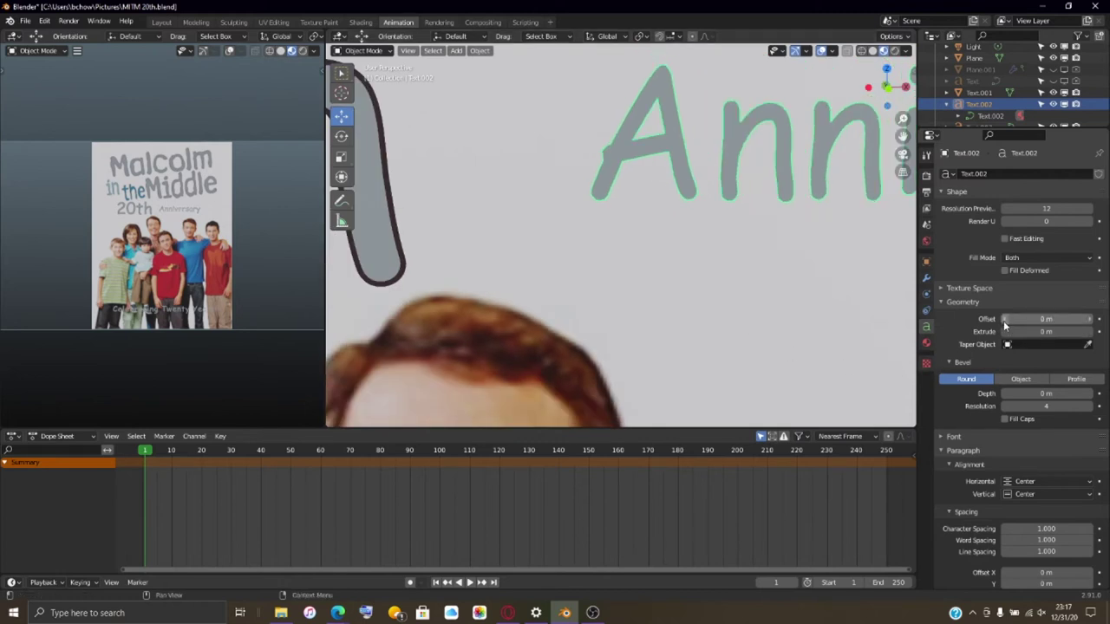
pyautogui.click(1090, 320)
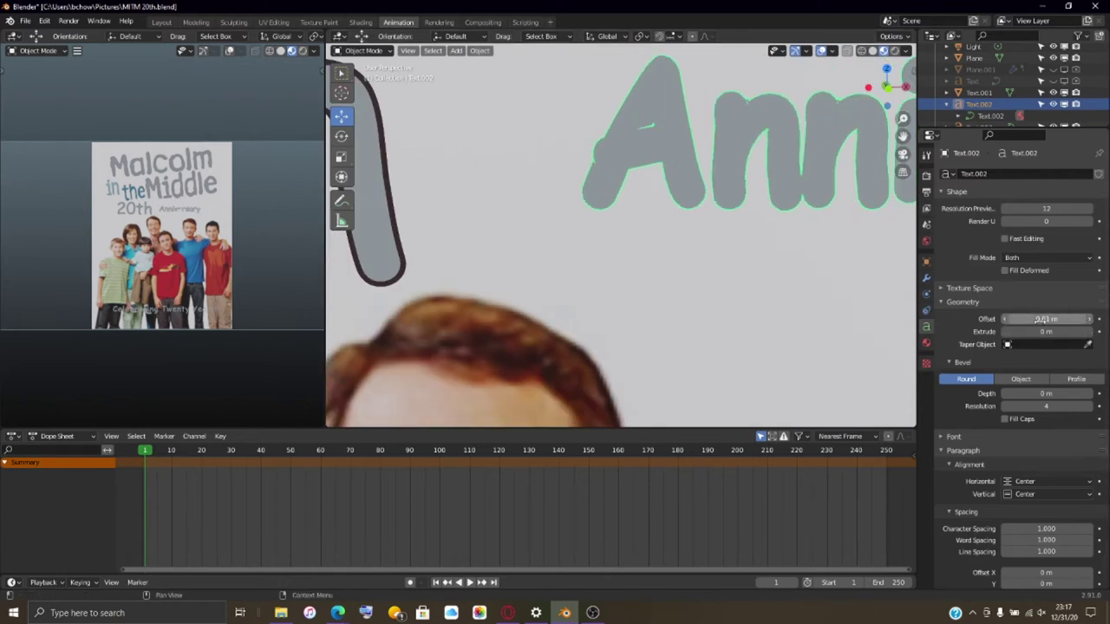
# - Try a keyframe on the "Anniversary" text's offset at frame 1, remove it, and reset the offset to 0 m
pyautogui.click(1098, 319)
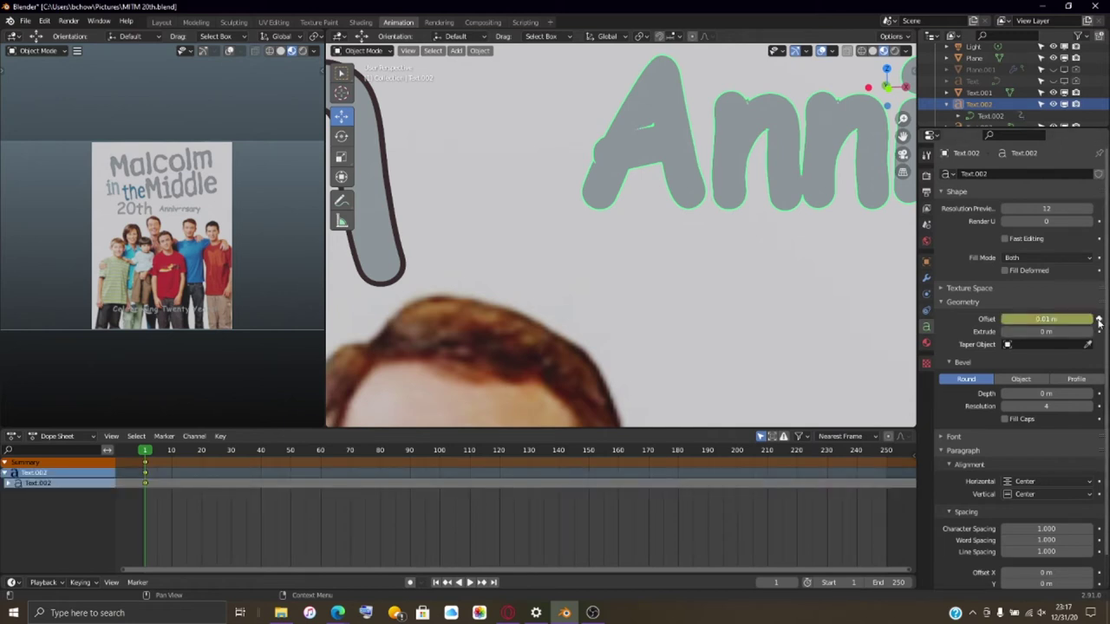
pyautogui.click(1098, 319)
pyautogui.click(1099, 319)
pyautogui.click(1098, 319)
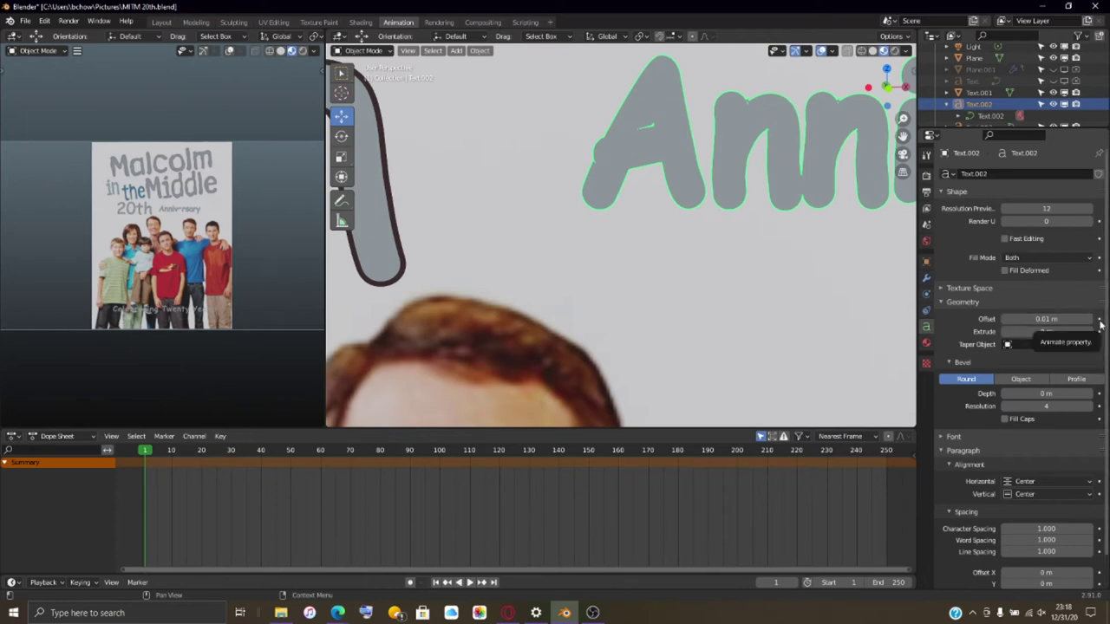
pyautogui.click(1005, 319)
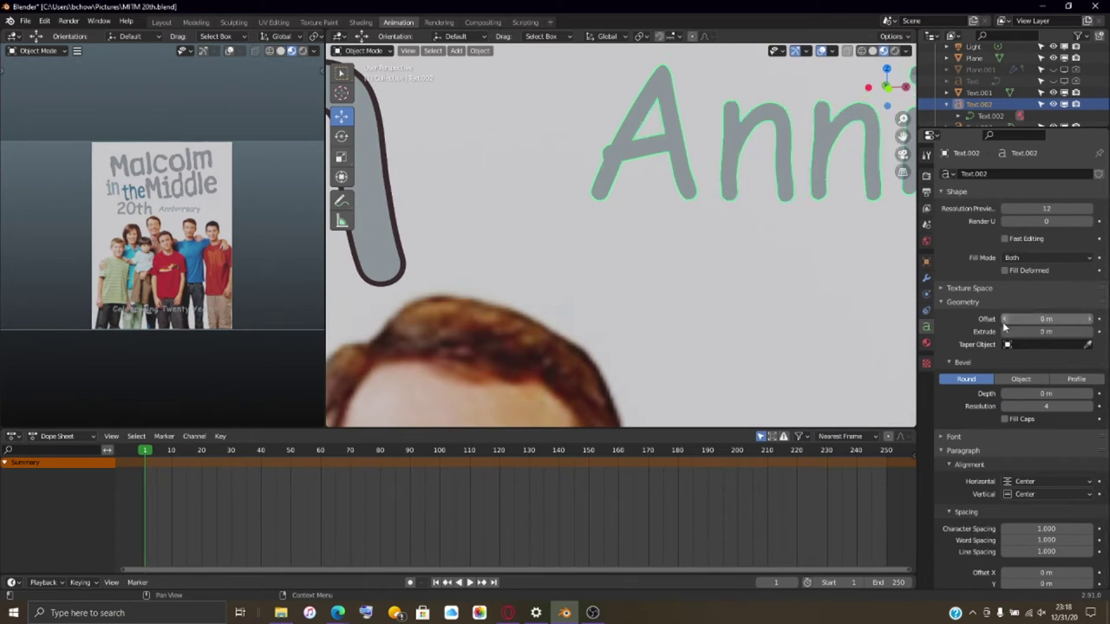
# - Keyframe the Anniversary text's geometry Offset at frame 1, try 0.01 m, and return the value to 0 m
pyautogui.click(1098, 319)
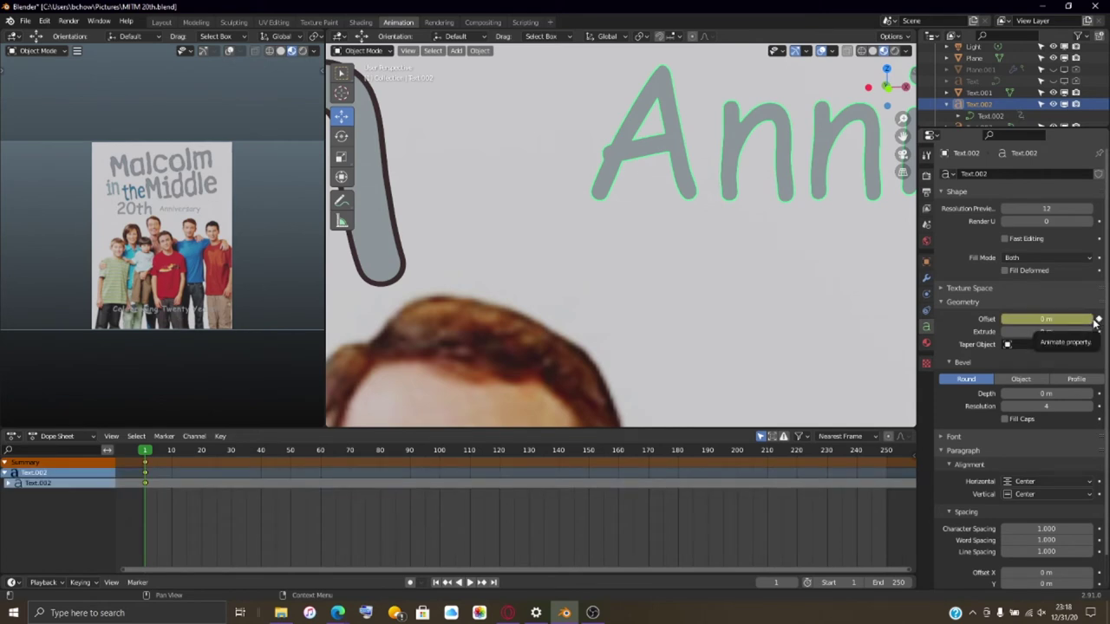
pyautogui.click(1091, 320)
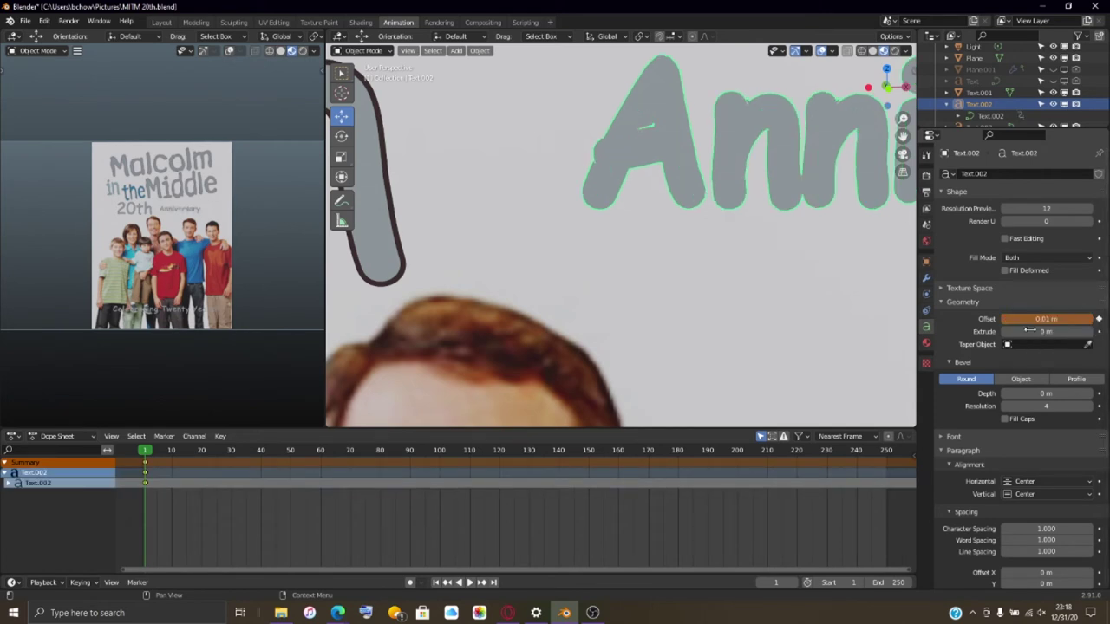
pyautogui.click(1004, 319)
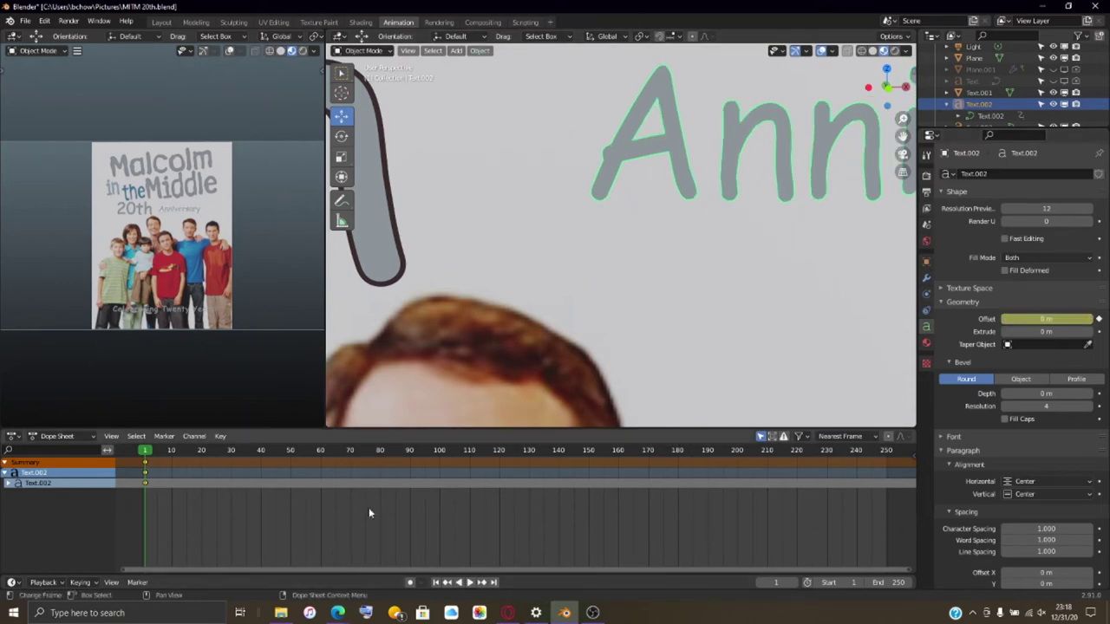
# - Go to frame 25 and set the Anniversary text's Offset to 0.01 m
pyautogui.click(793, 582)
pyautogui.click(792, 583)
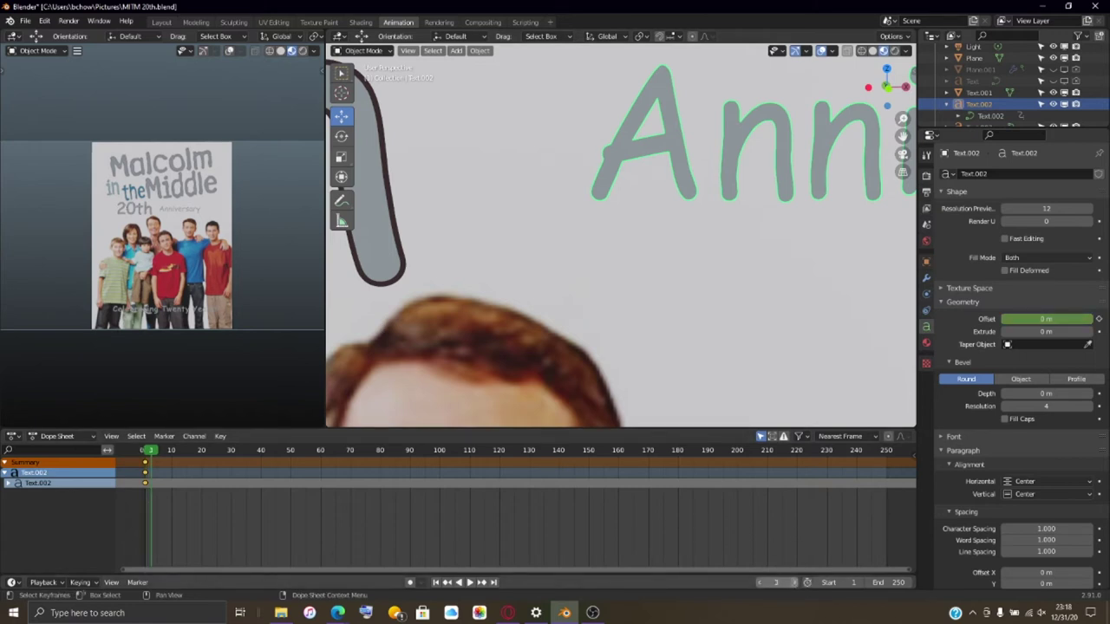
pyautogui.moveTo(780, 582); pyautogui.dragTo(857, 583)
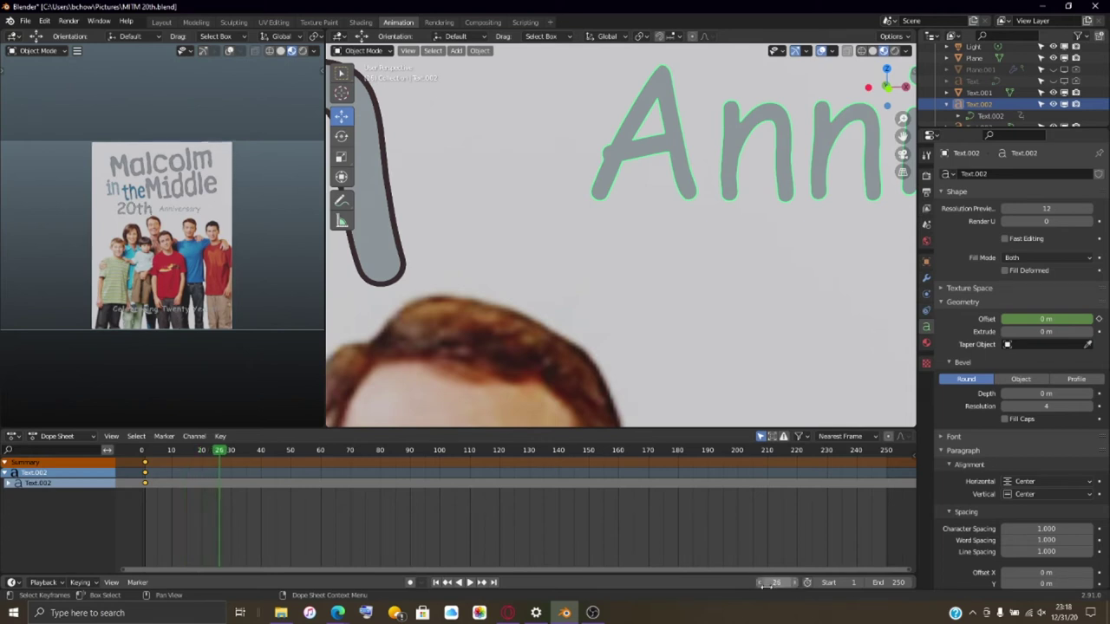
pyautogui.click(760, 586)
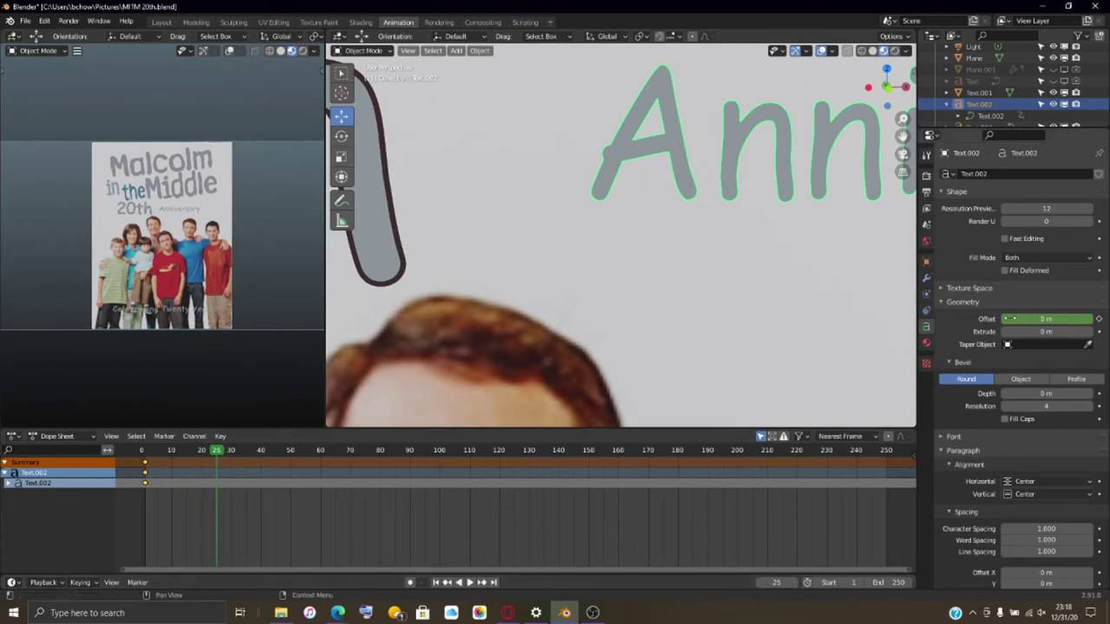
pyautogui.click(1089, 321)
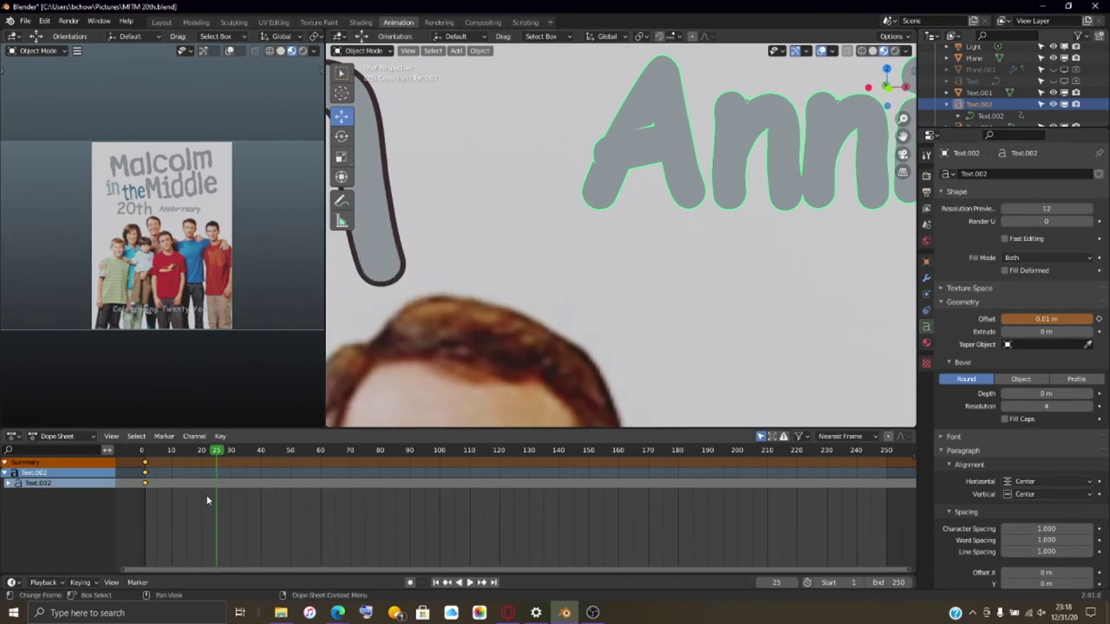
pyautogui.press('i')
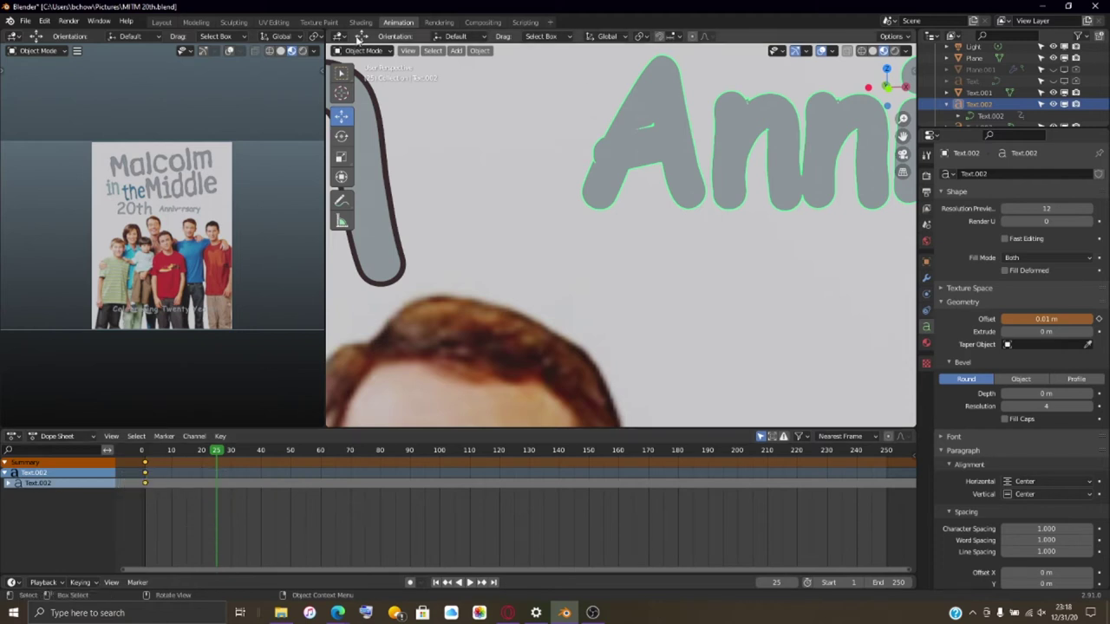
# - Insert a keyframe for all channels of the Anniversary text at frame 25
pyautogui.click(483, 52)
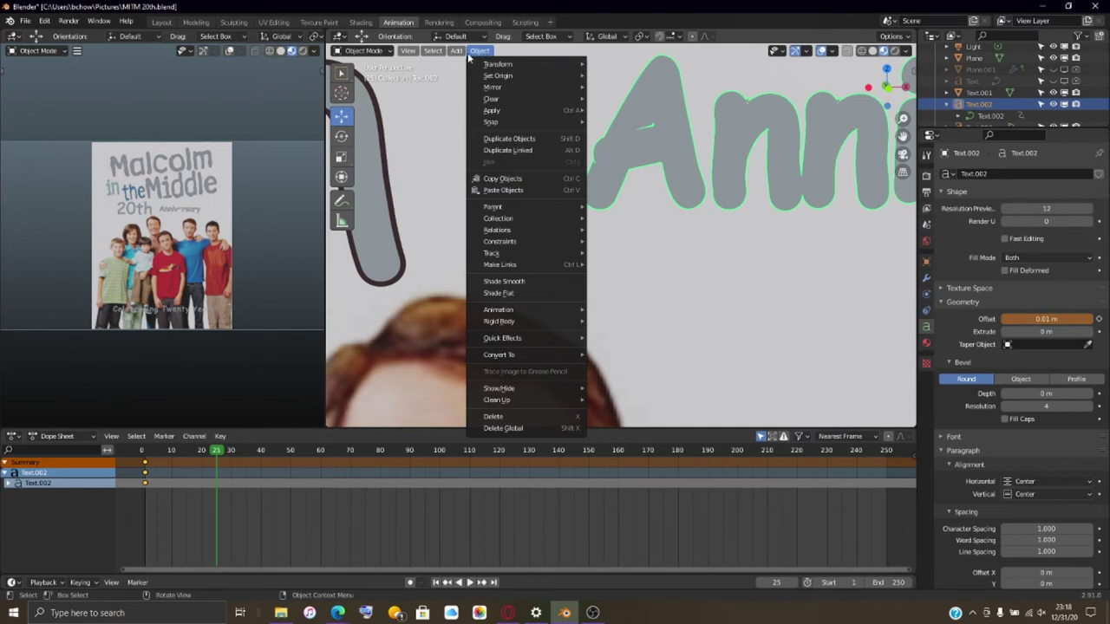
pyautogui.moveTo(456, 57)
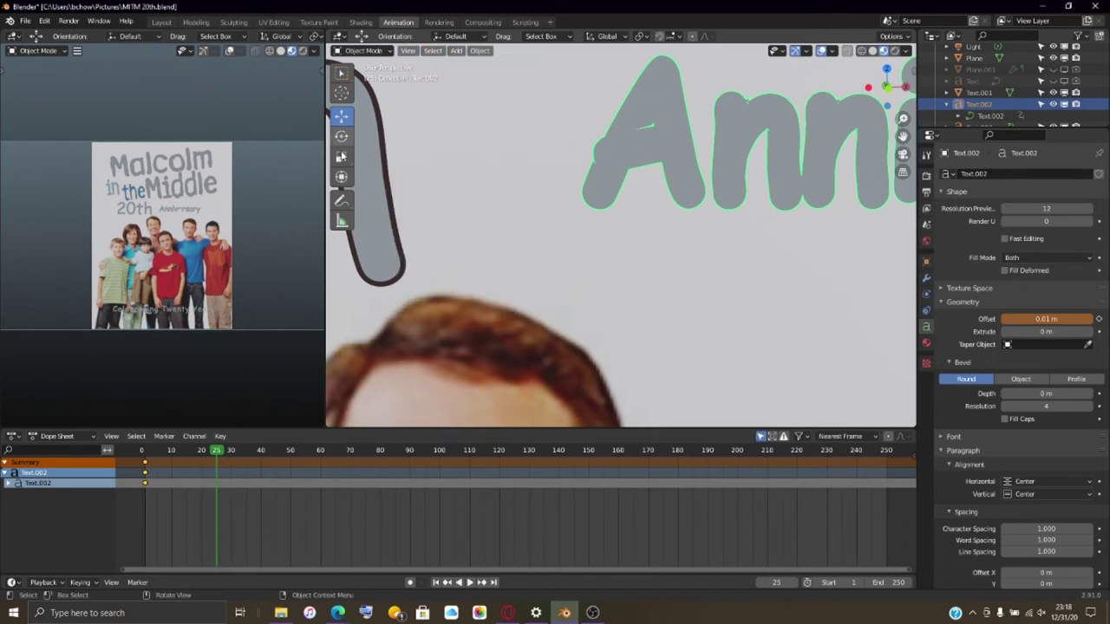
pyautogui.click(139, 436)
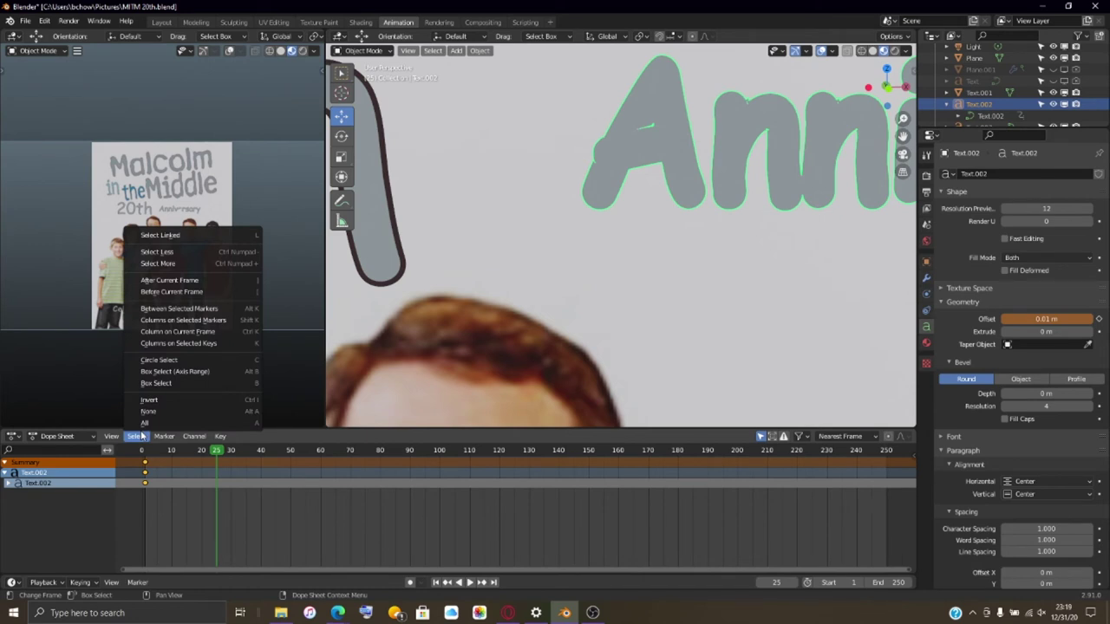
pyautogui.moveTo(158, 433)
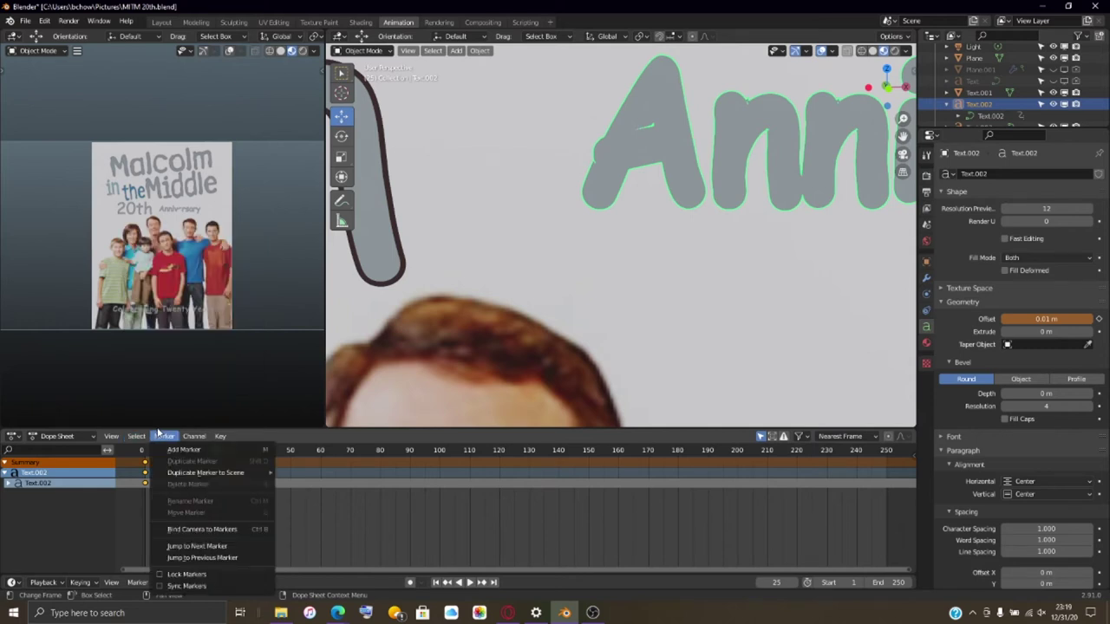
pyautogui.click(194, 436)
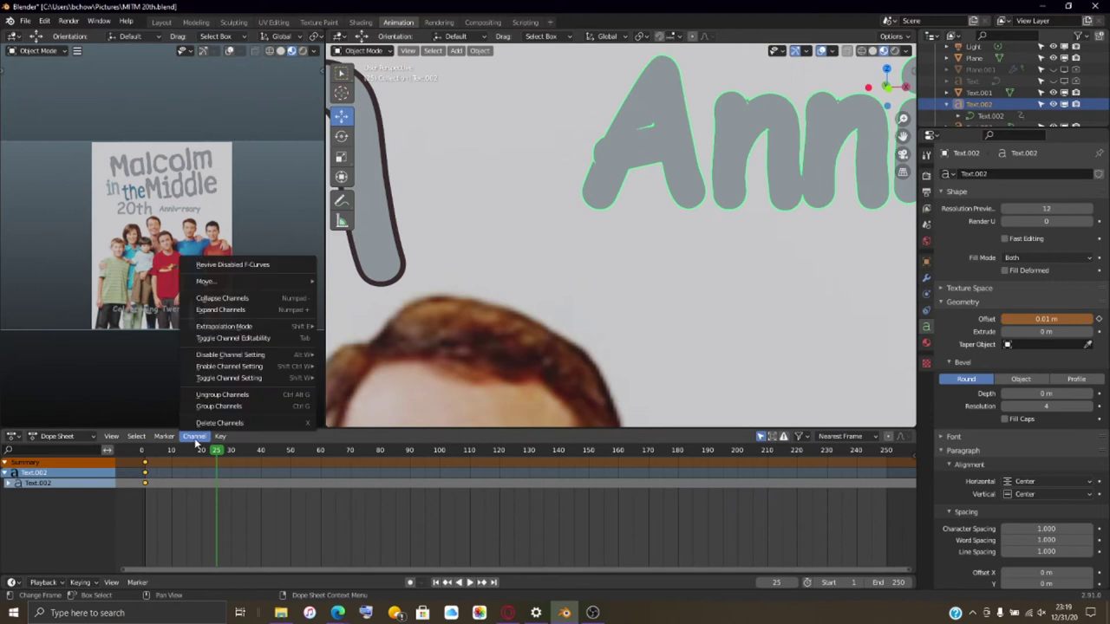
pyautogui.moveTo(216, 436)
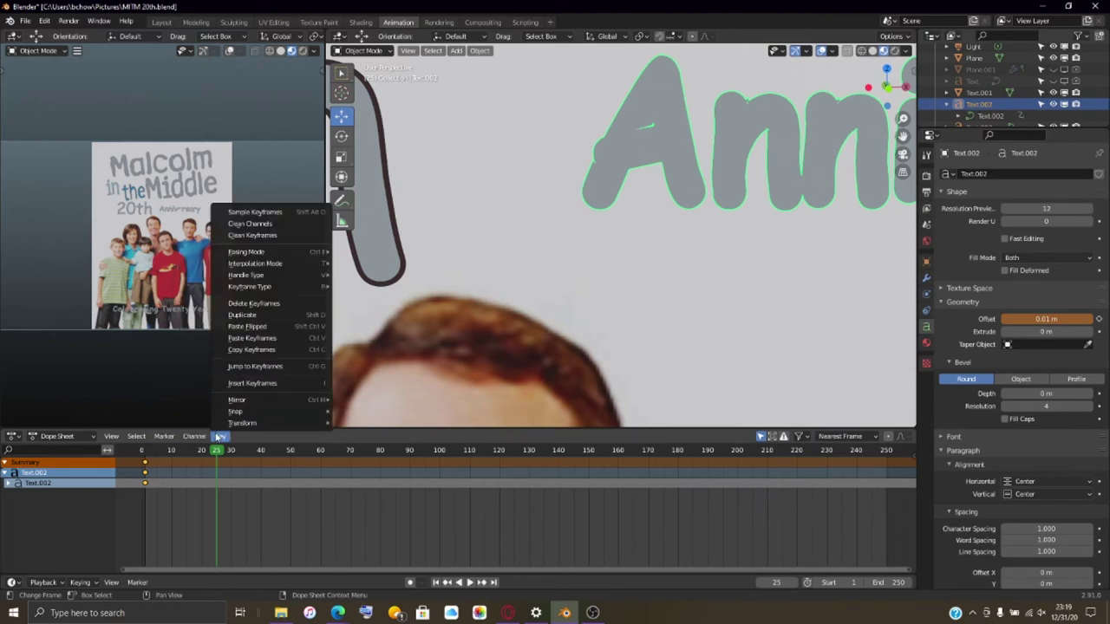
pyautogui.click(263, 383)
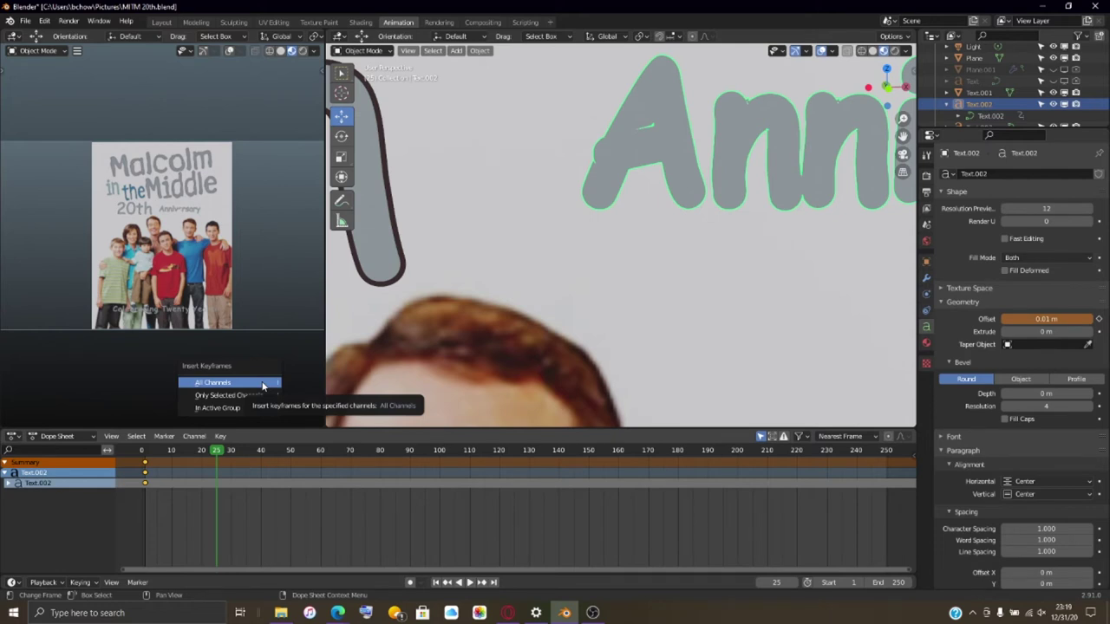
pyautogui.click(262, 383)
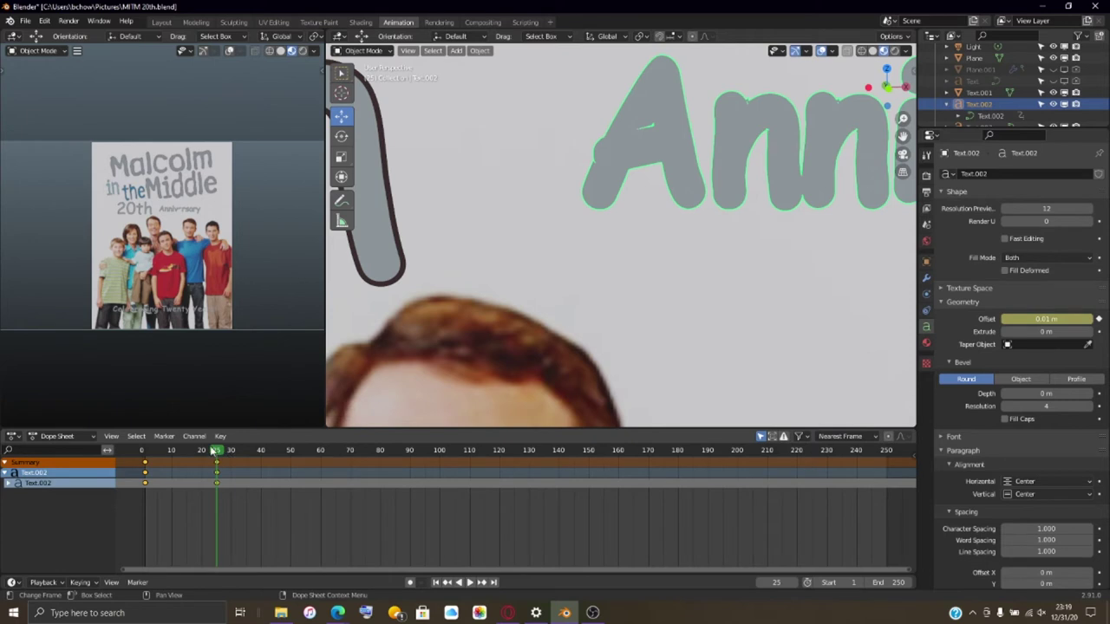
# - Play the Anniversary text's Offset animation from the start and check it with the whole word in view
pyautogui.hotkey('shift', 'Left')
pyautogui.press('space')
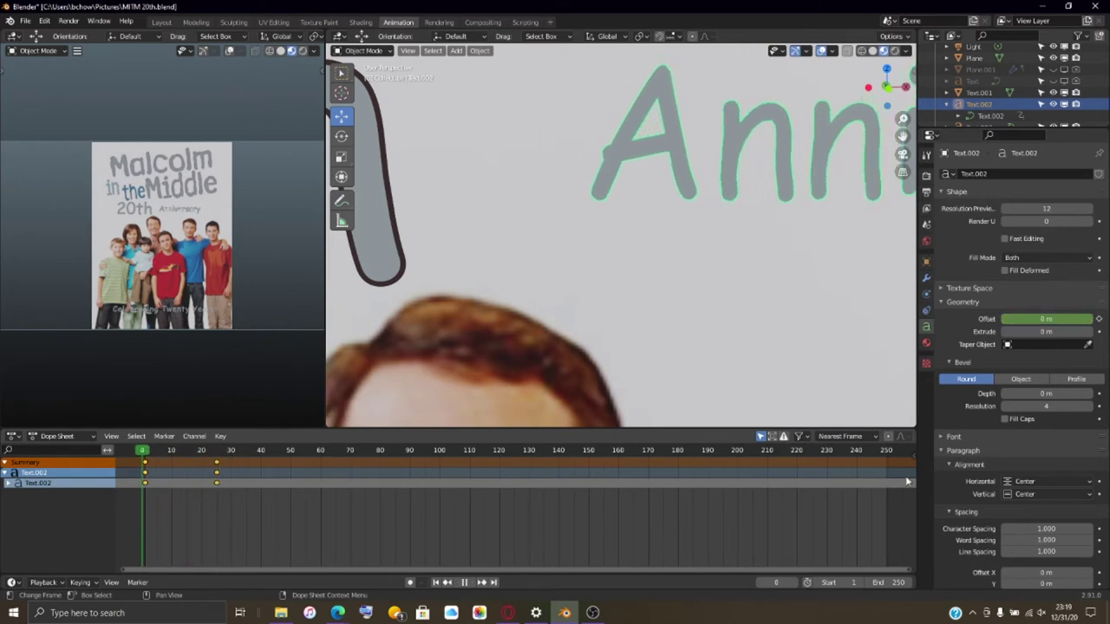
pyautogui.click(469, 583)
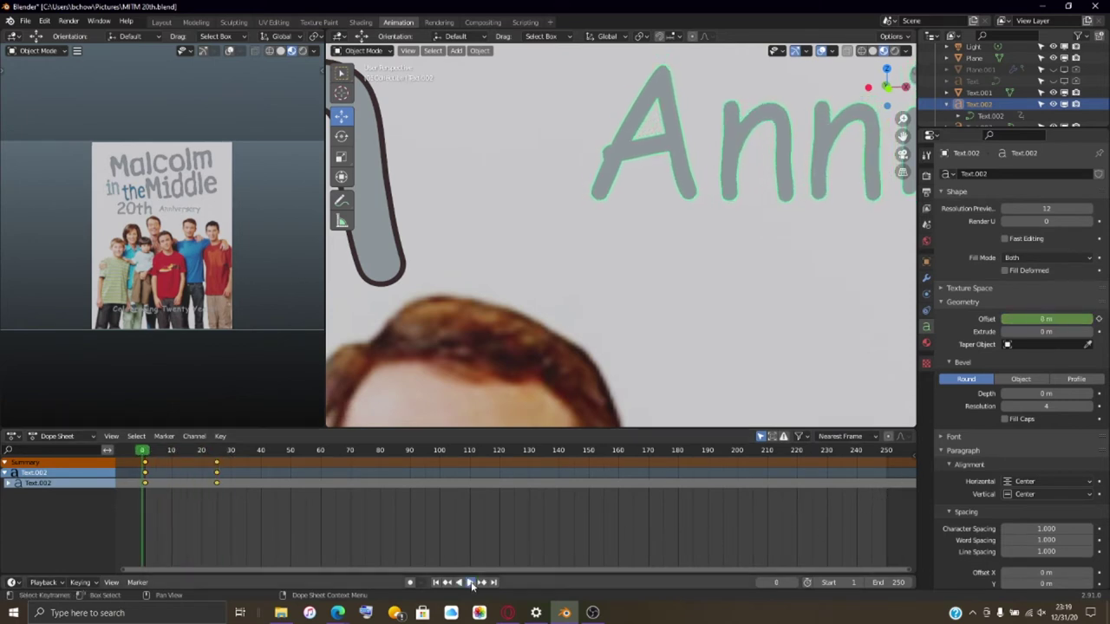
pyautogui.click(469, 583)
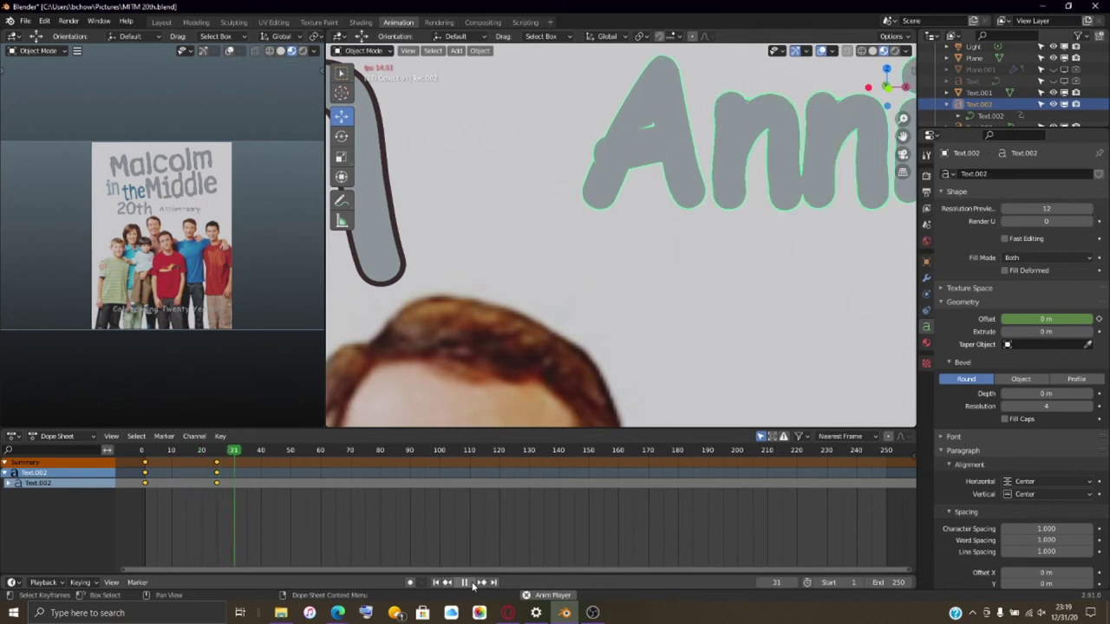
pyautogui.click(463, 583)
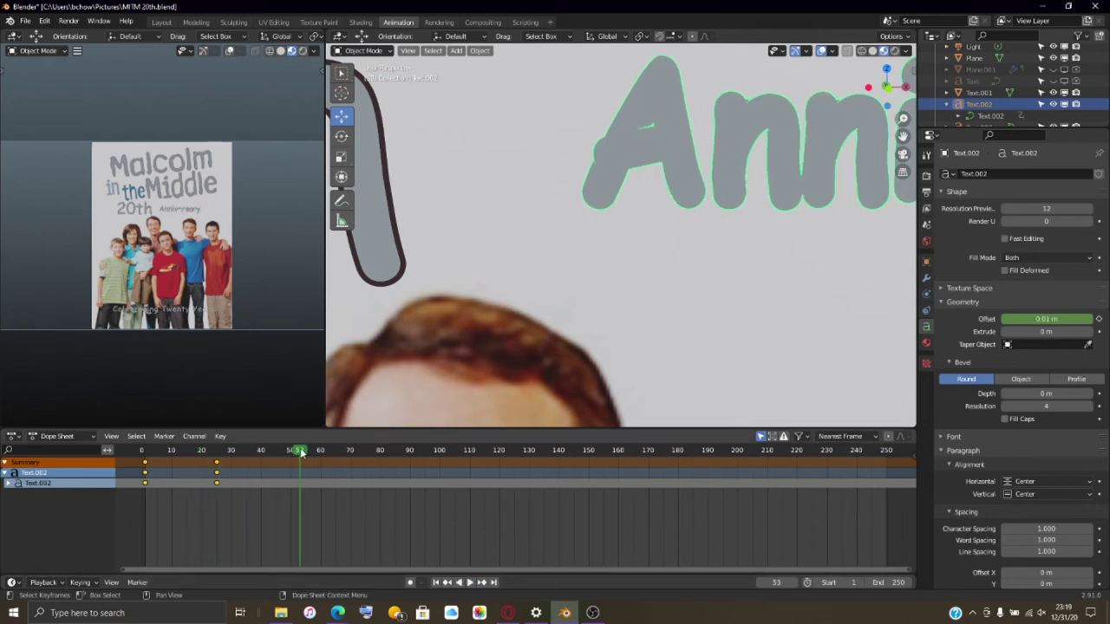
pyautogui.moveTo(301, 452); pyautogui.dragTo(142, 452)
pyautogui.scroll(-3, 761, 319)
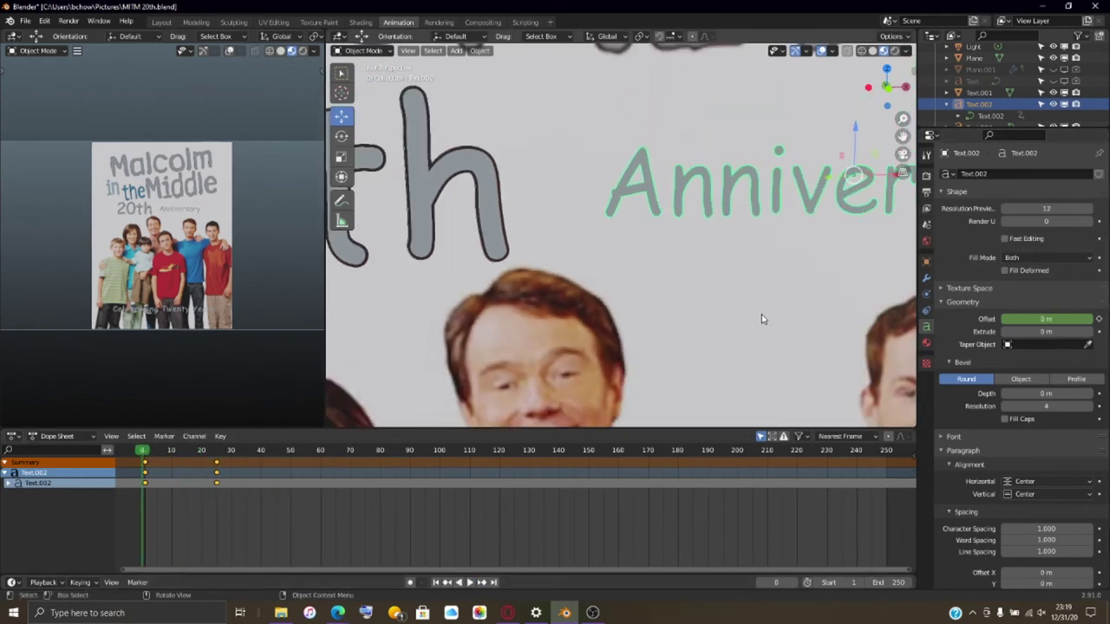
pyautogui.scroll(-4, 761, 319)
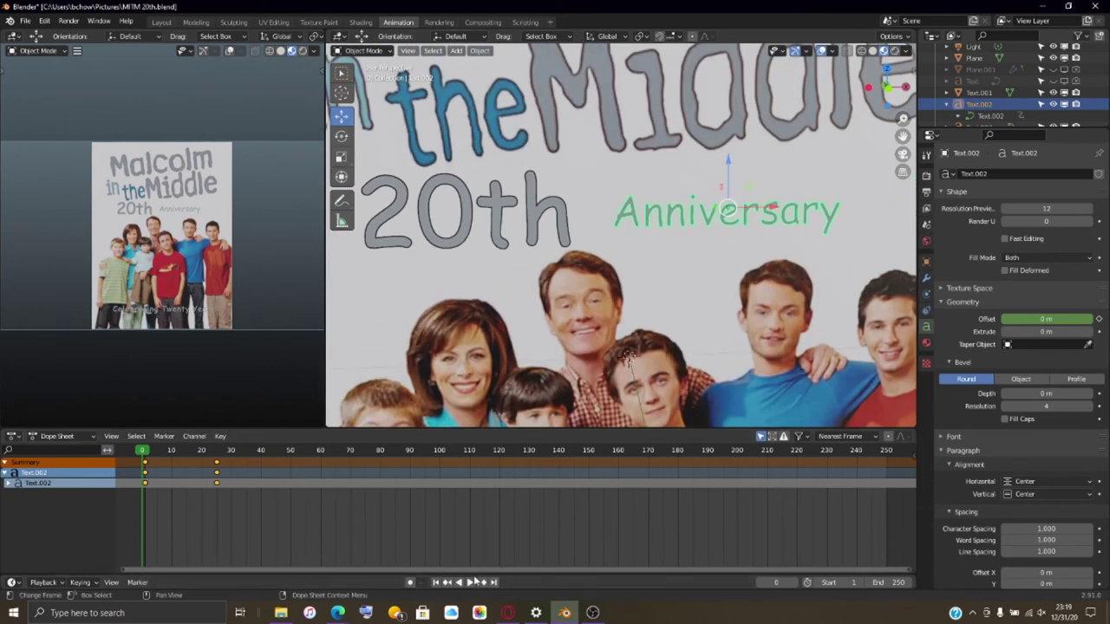
pyautogui.click(474, 582)
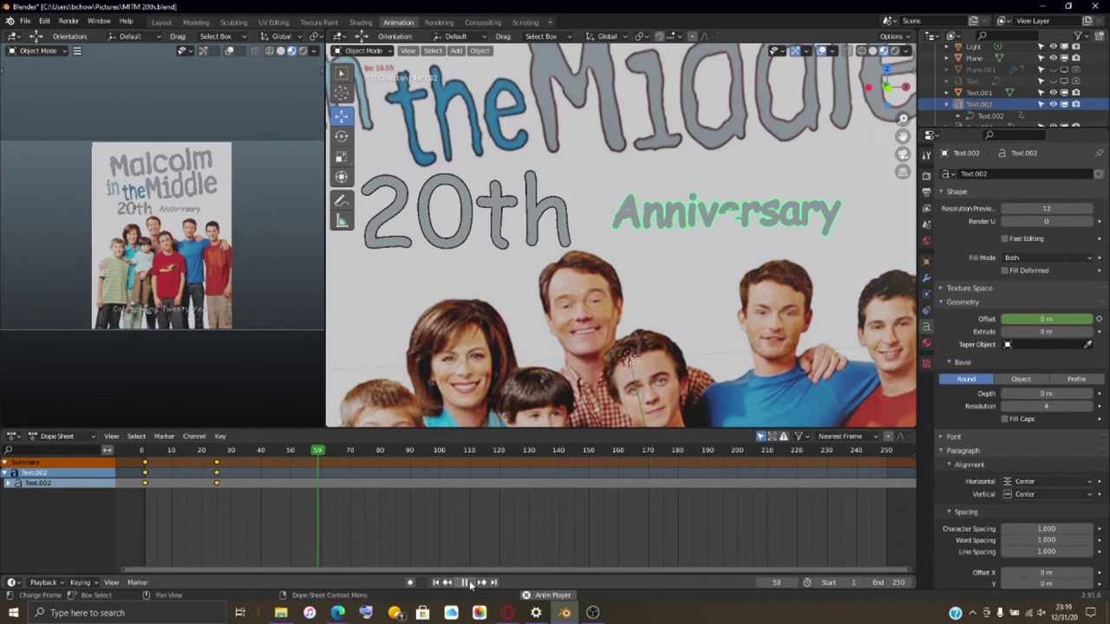
pyautogui.click(465, 582)
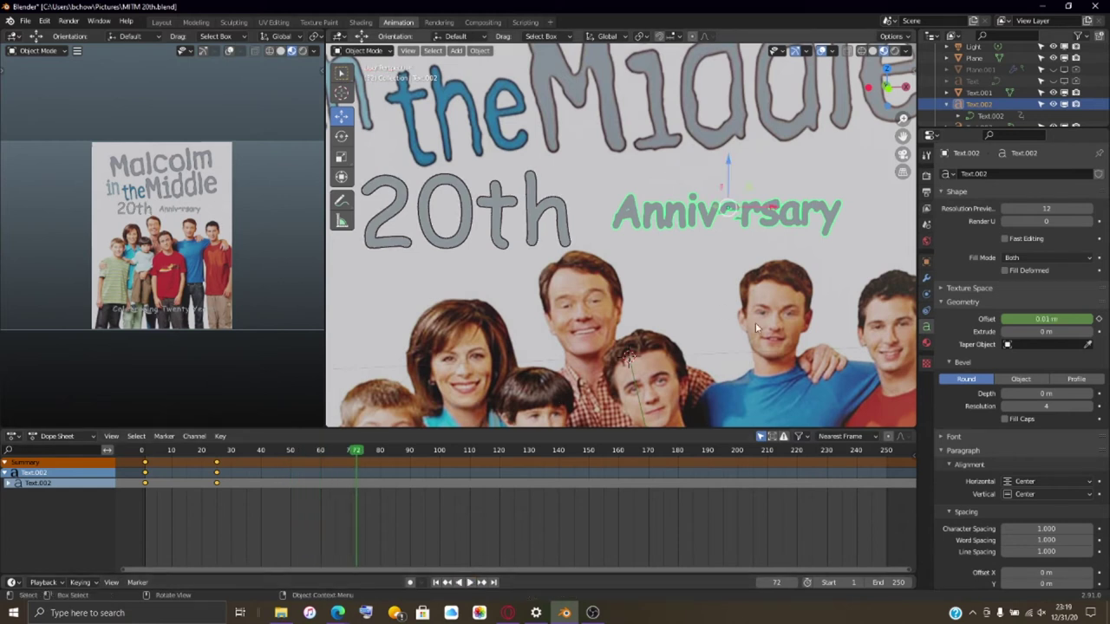
# - Undo the frame 25 keyframe, then try an Offset of 0.01 m on the Anniversary text at frame 26 and undo it
pyautogui.press('Down')
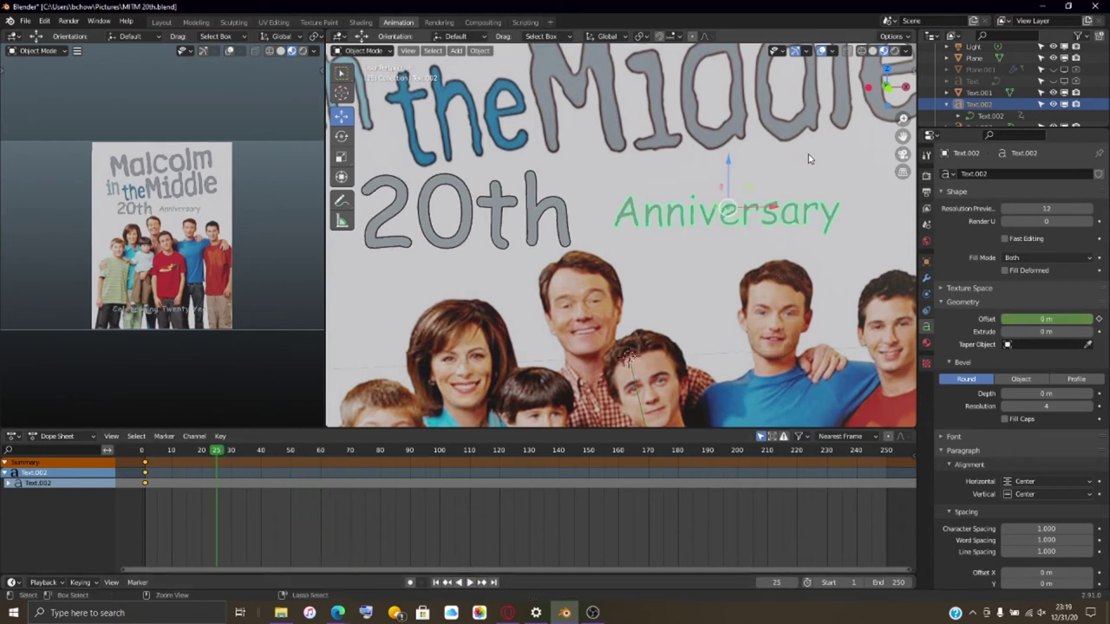
pyautogui.press('Right')
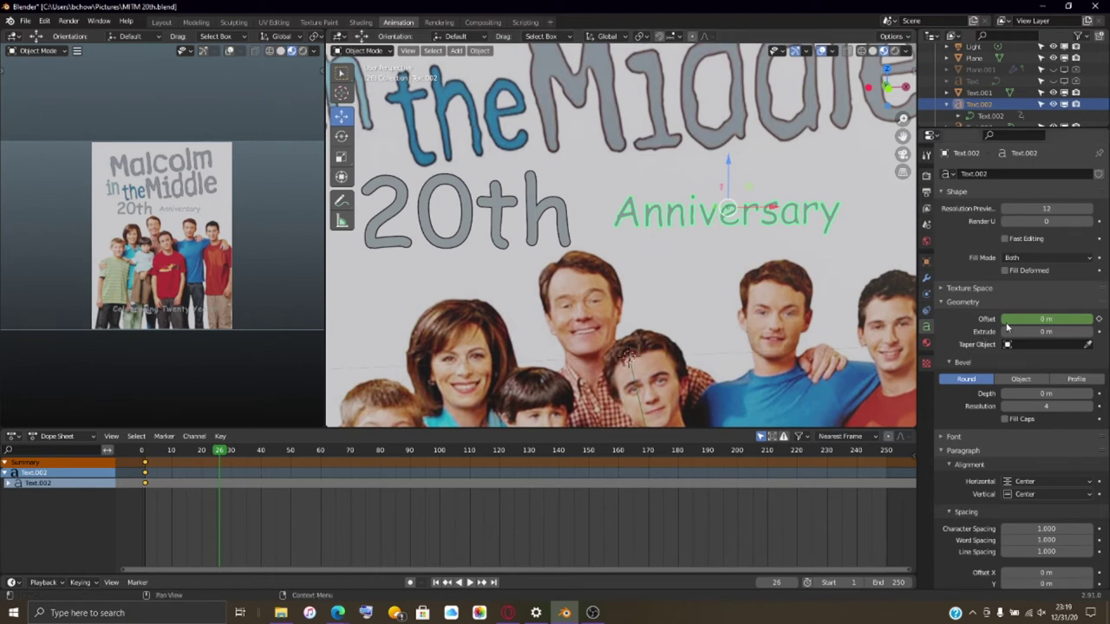
pyautogui.click(1090, 319)
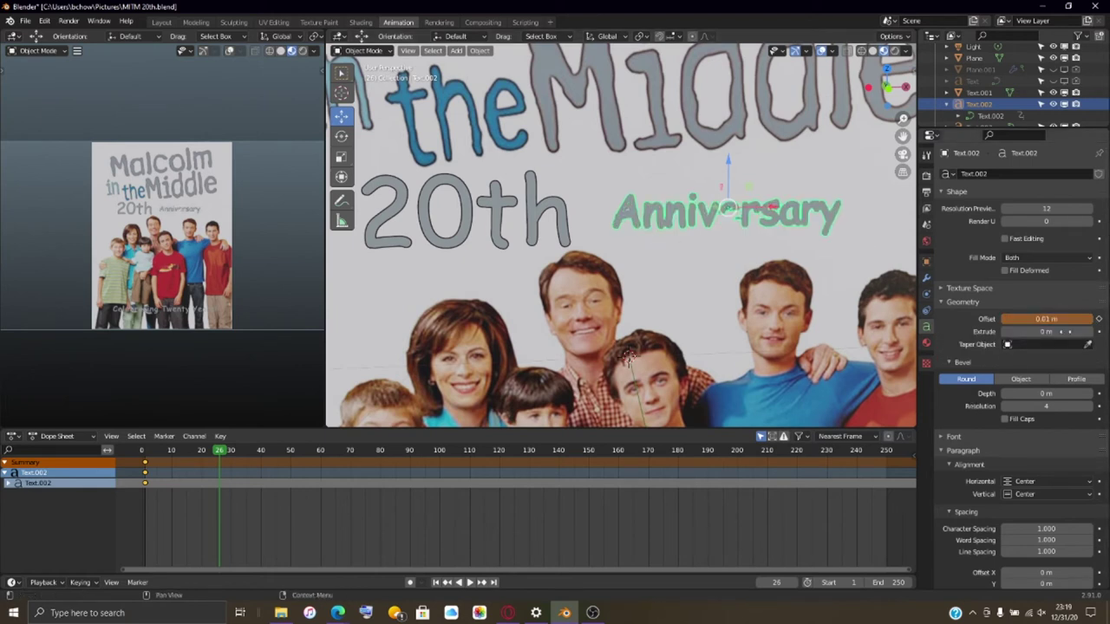
pyautogui.scroll(5, 623, 256)
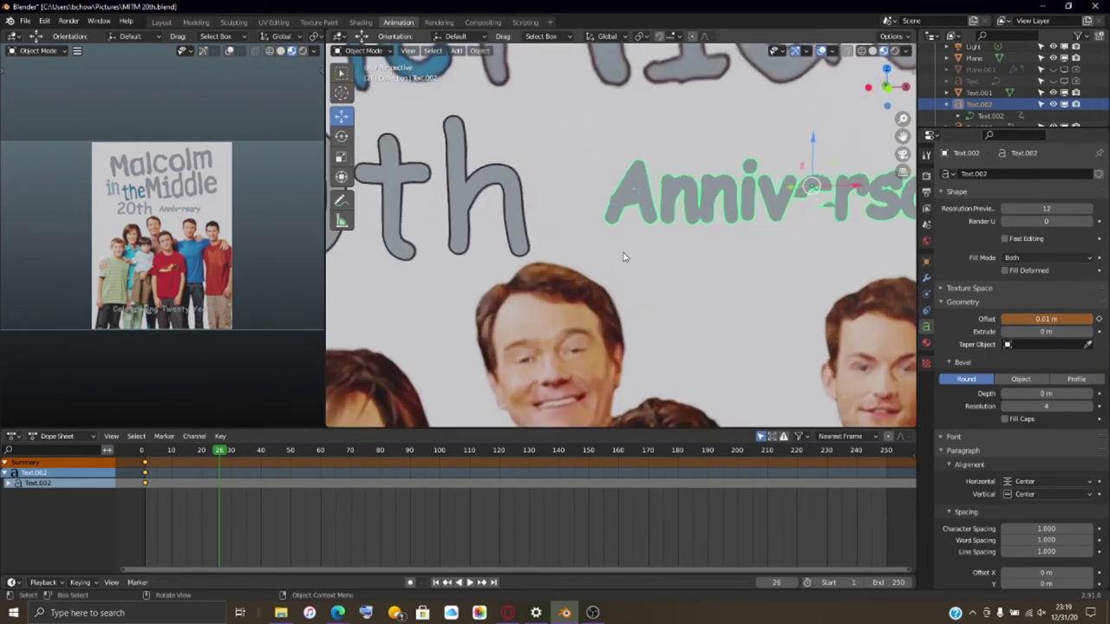
pyautogui.scroll(1, 623, 257)
pyautogui.hotkey('ctrl', 'z')
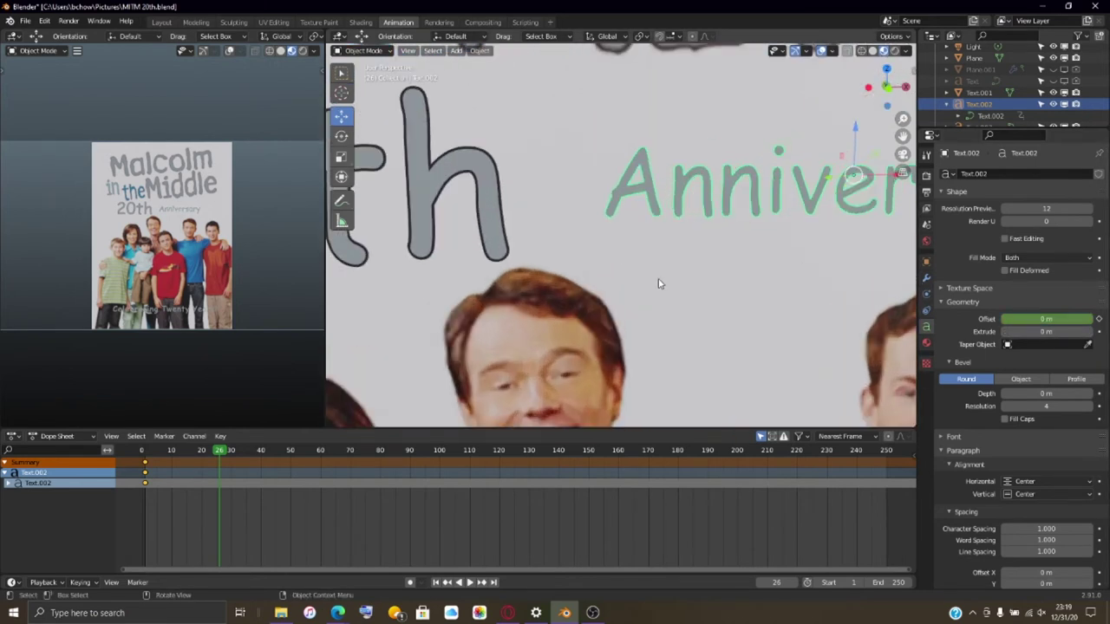
# - Keep the Anniversary text's bevel type as Round and set its bevel depth to 0.01 m
pyautogui.scroll(-5, 558, 180)
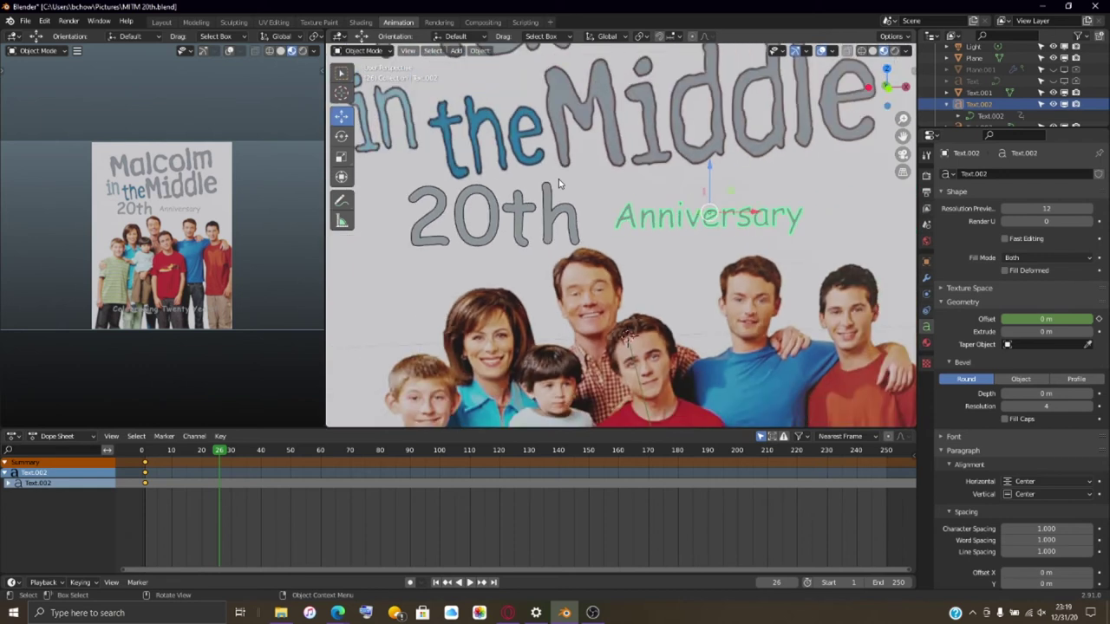
pyautogui.scroll(-4, 558, 182)
pyautogui.scroll(6, 558, 182)
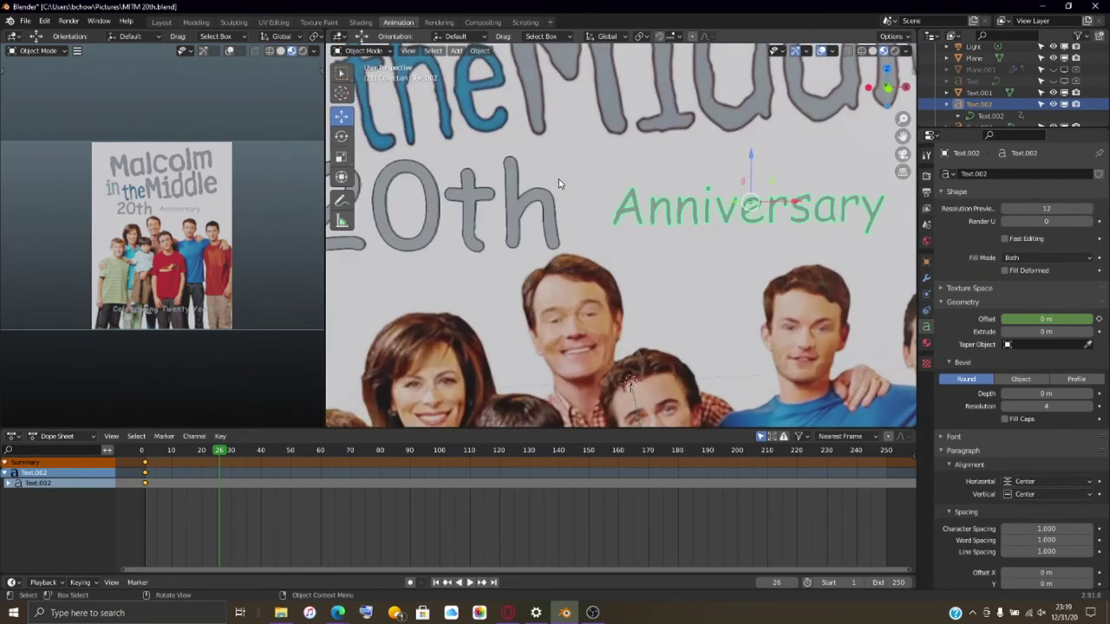
pyautogui.scroll(5, 558, 179)
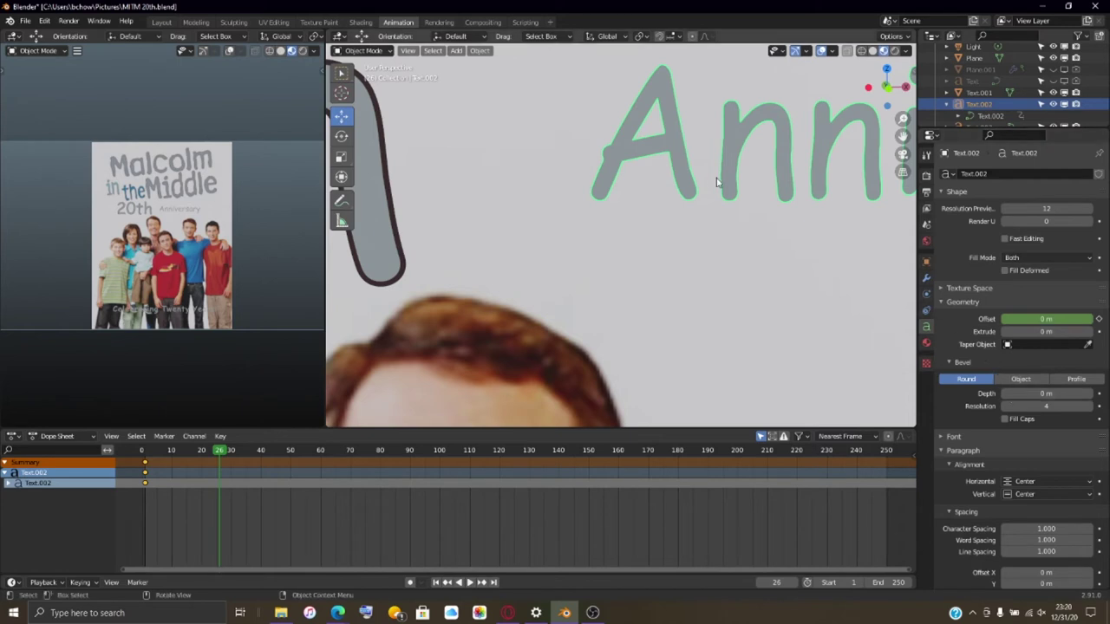
pyautogui.moveTo(719, 178); pyautogui.dragTo(711, 186, button='middle')
pyautogui.moveTo(639, 222)
pyautogui.mouseDown(button='middle')
pyautogui.moveTo(555, 234)
pyautogui.moveTo(646, 227)
pyautogui.mouseUp(button='middle')
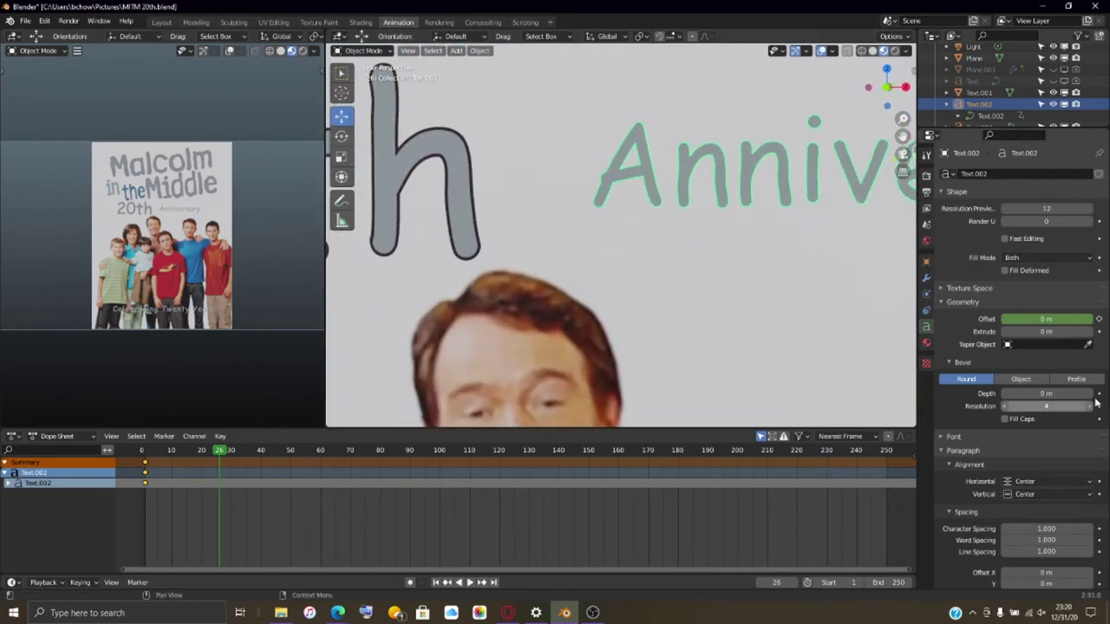
pyautogui.click(1021, 379)
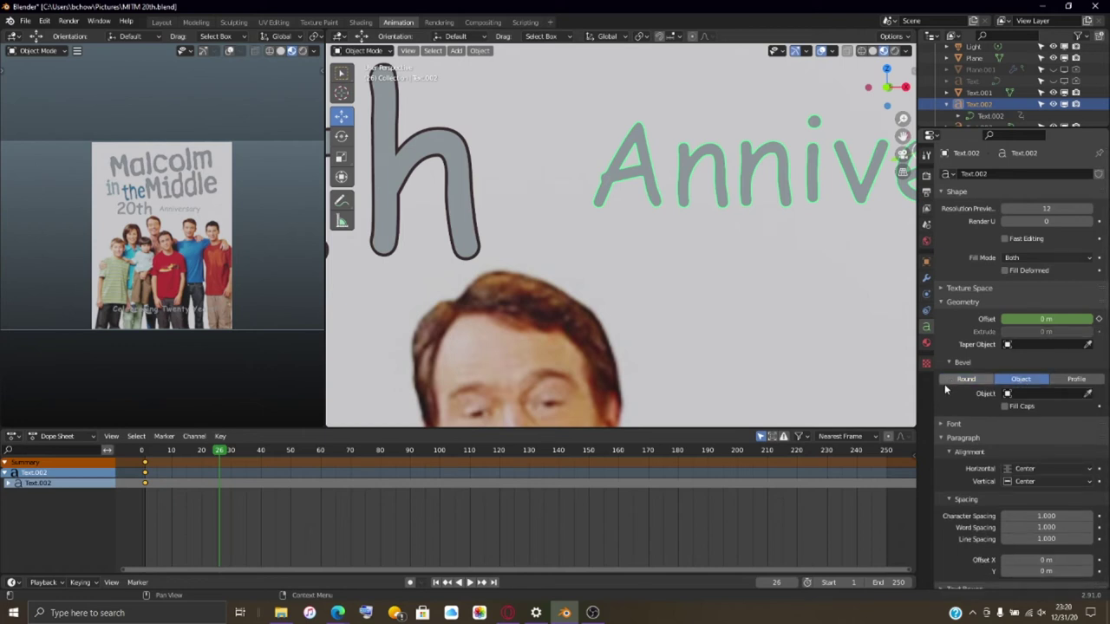
pyautogui.click(980, 380)
pyautogui.moveTo(1080, 396)
pyautogui.mouseDown()
pyautogui.moveTo(1097, 396)
pyautogui.moveTo(1084, 401)
pyautogui.mouseUp()
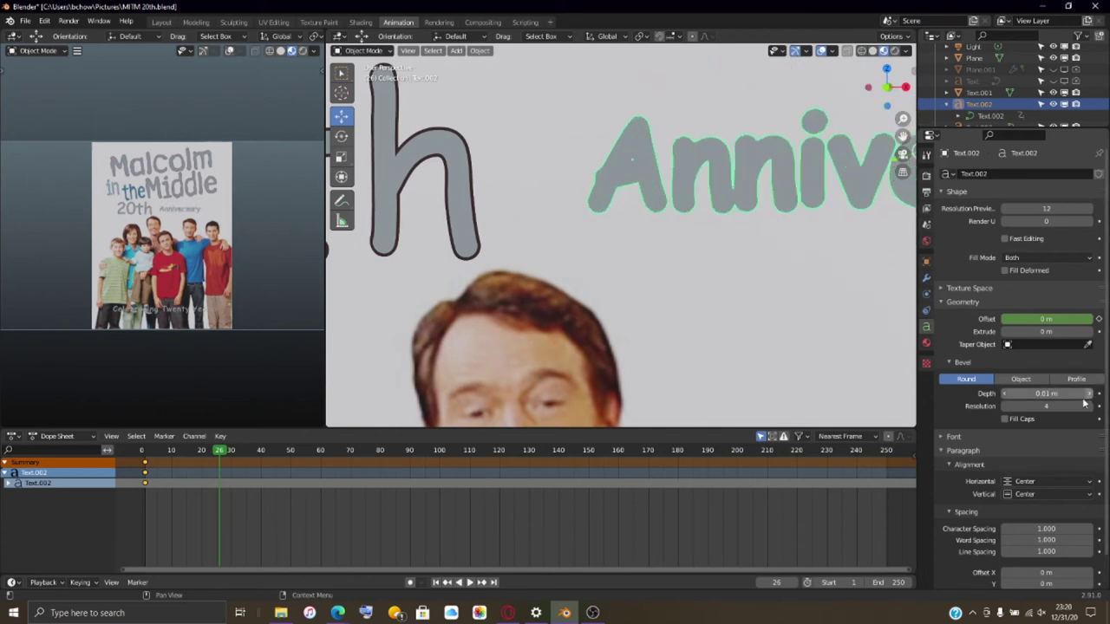
# - Set the Anniversary text's bevel resolution to 0 and try Fill Caps on, leaving it off
pyautogui.click(1006, 405)
pyautogui.click(1005, 406)
pyautogui.click(1005, 405)
pyautogui.click(1005, 406)
pyautogui.click(1006, 419)
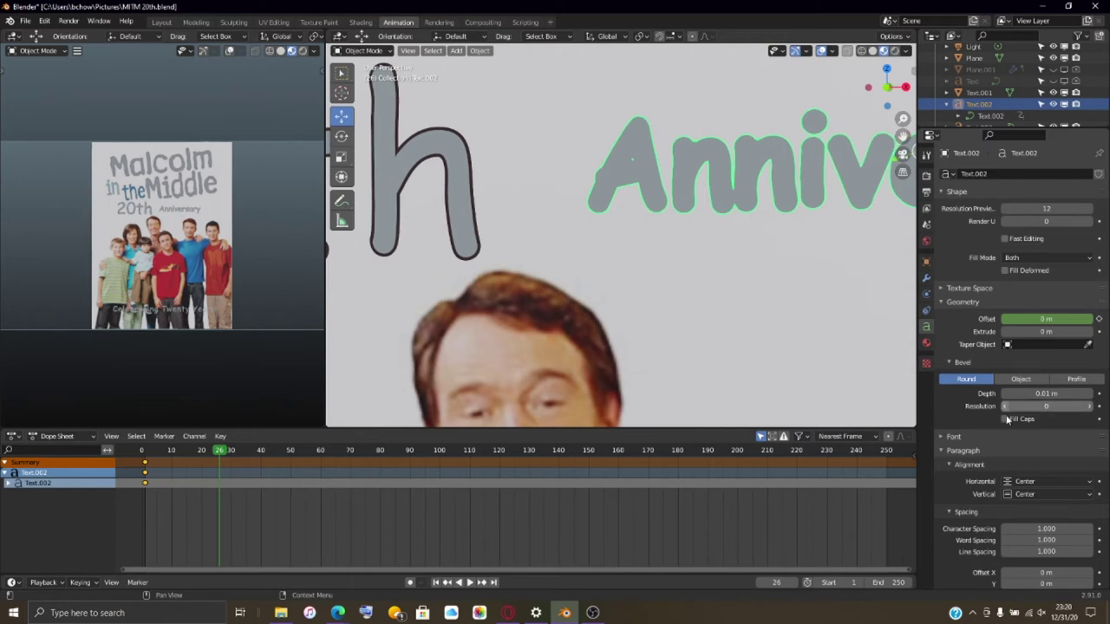
pyautogui.click(1005, 420)
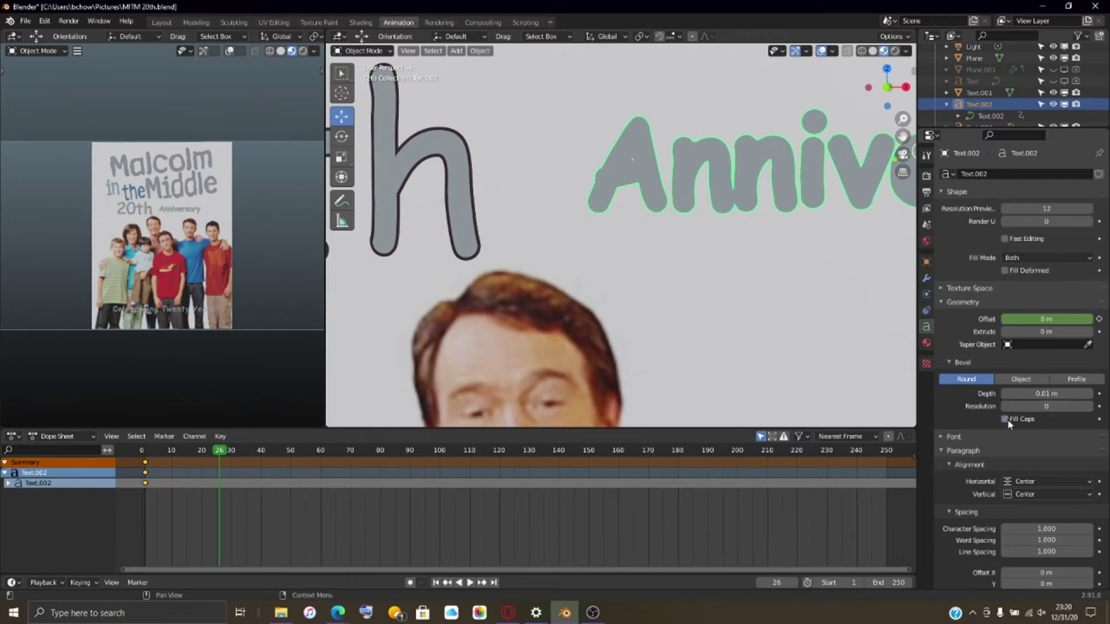
# - Switch the Anniversary text's bevel type to Profile, try a depth of 0 m, and return the depth to 0.01 m
pyautogui.click(1067, 381)
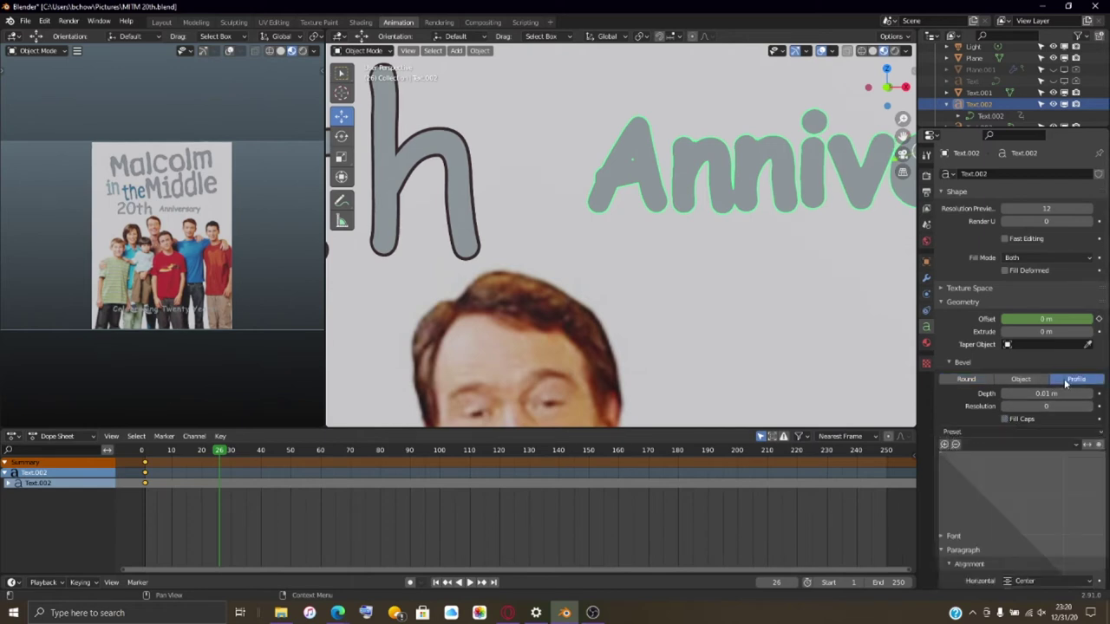
pyautogui.click(1005, 393)
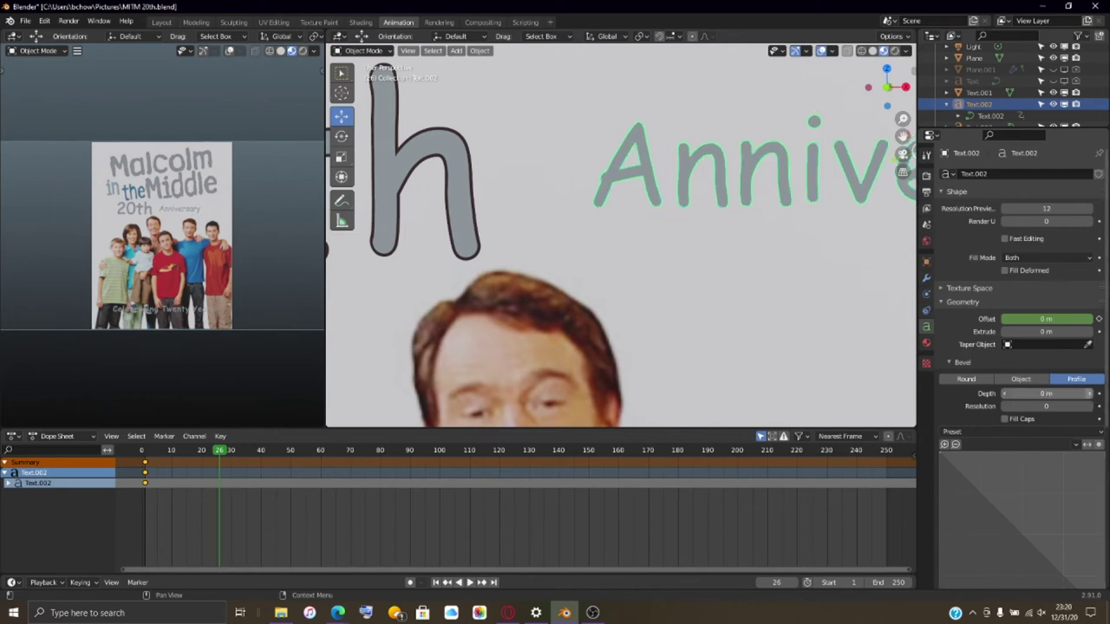
pyautogui.click(1088, 394)
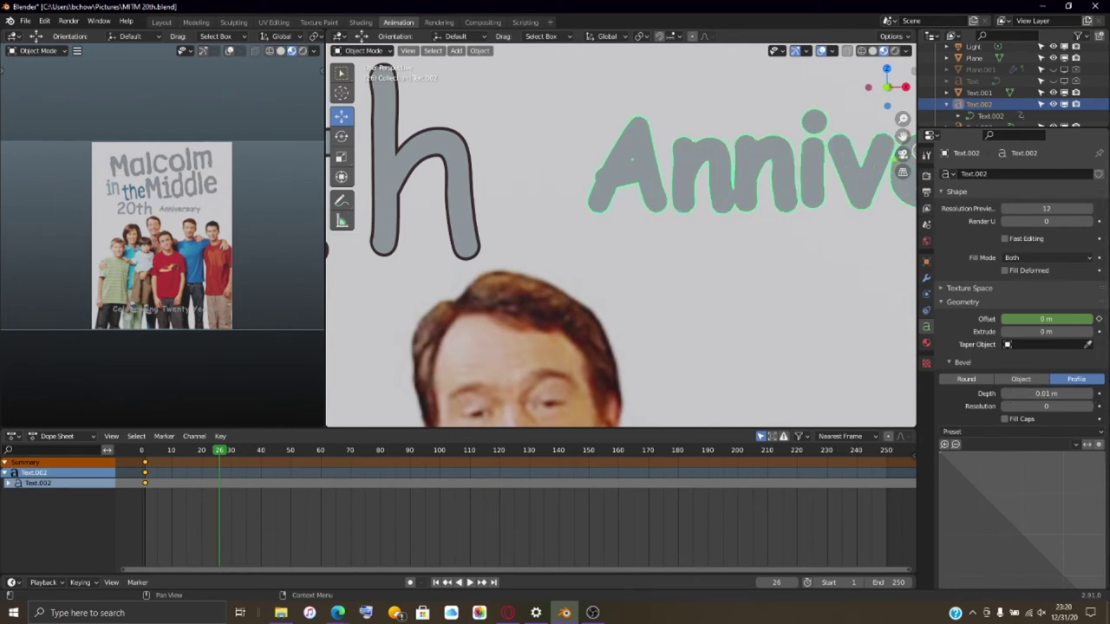
# - Assign ComicSansMS as the Bold, Italic, and Bold & Italic fonts of the Anniversary text and check the whole word
pyautogui.scroll(-5, 1011, 500)
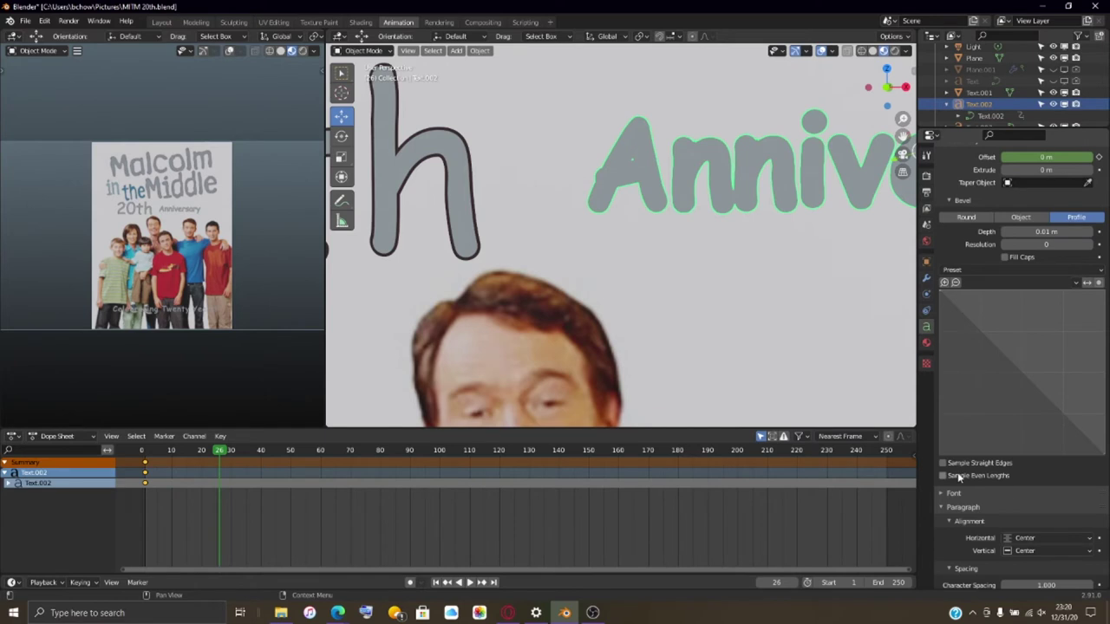
pyautogui.click(946, 494)
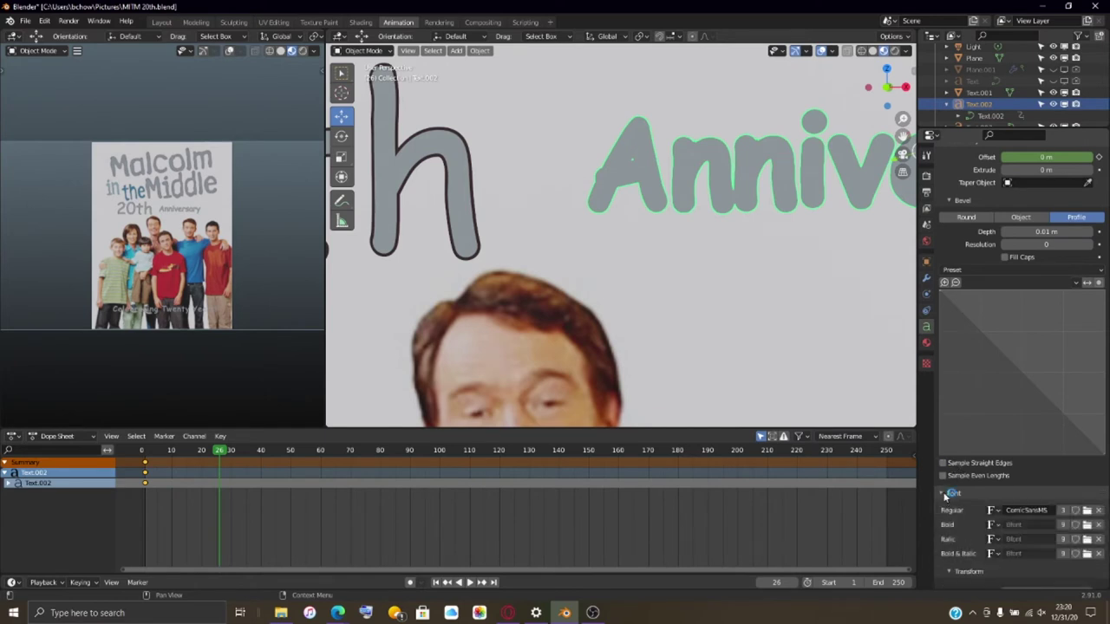
pyautogui.scroll(-8, 945, 495)
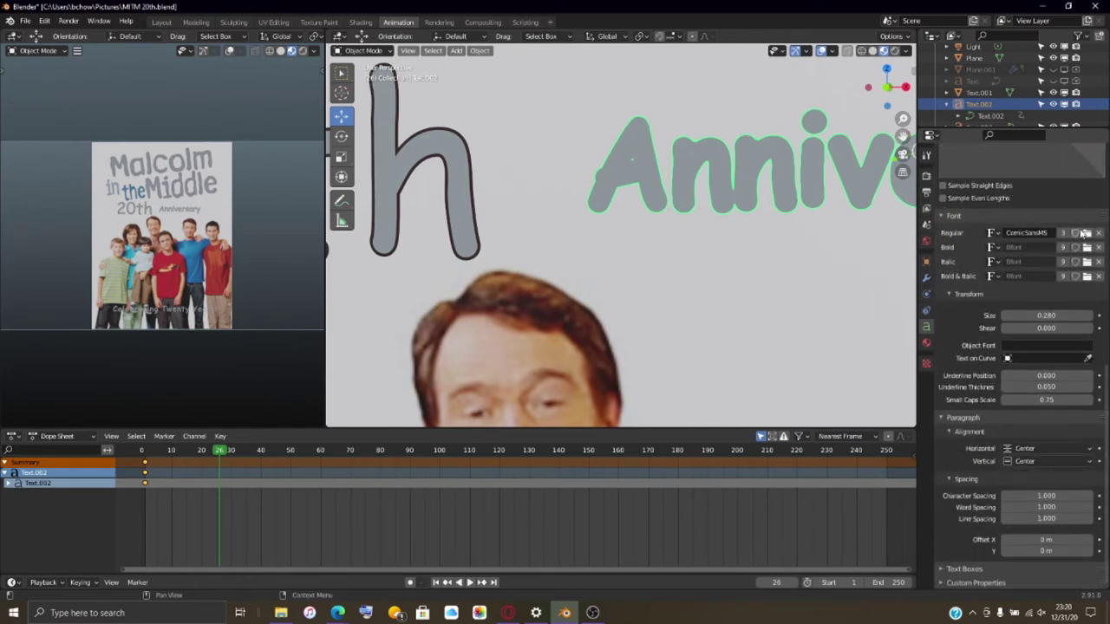
pyautogui.click(993, 248)
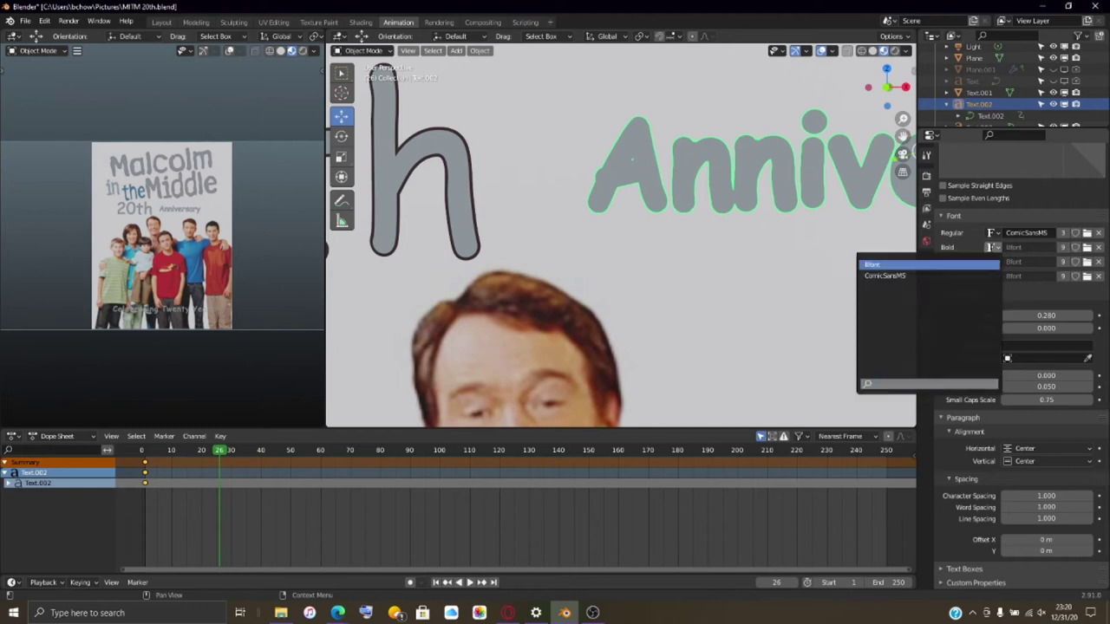
pyautogui.click(973, 277)
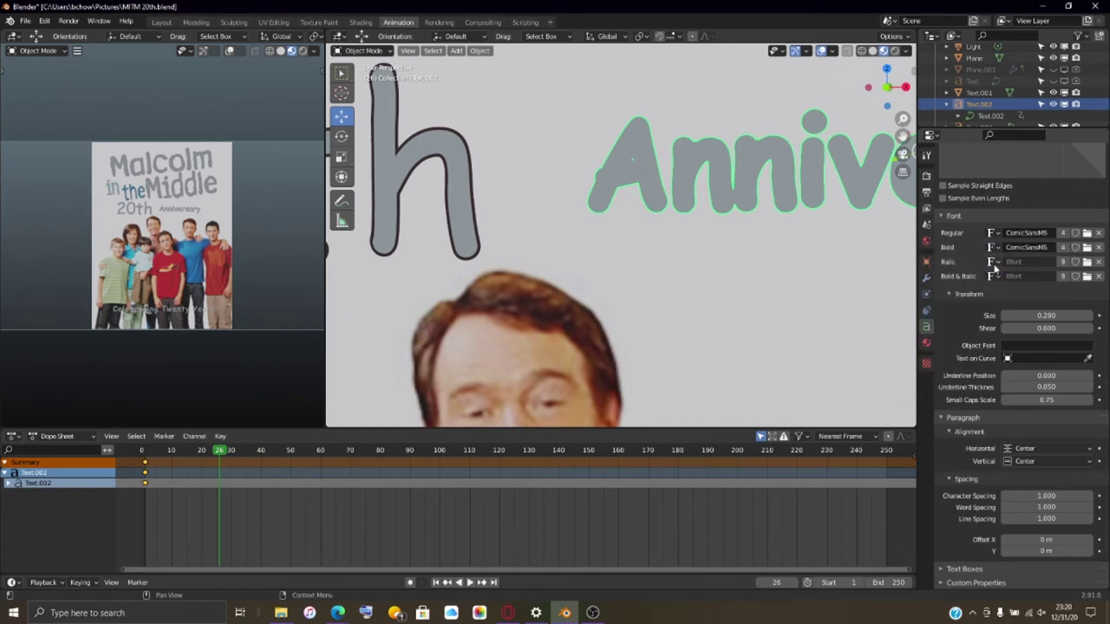
pyautogui.click(993, 263)
pyautogui.click(984, 292)
pyautogui.click(994, 279)
pyautogui.click(972, 306)
pyautogui.scroll(-4, 736, 313)
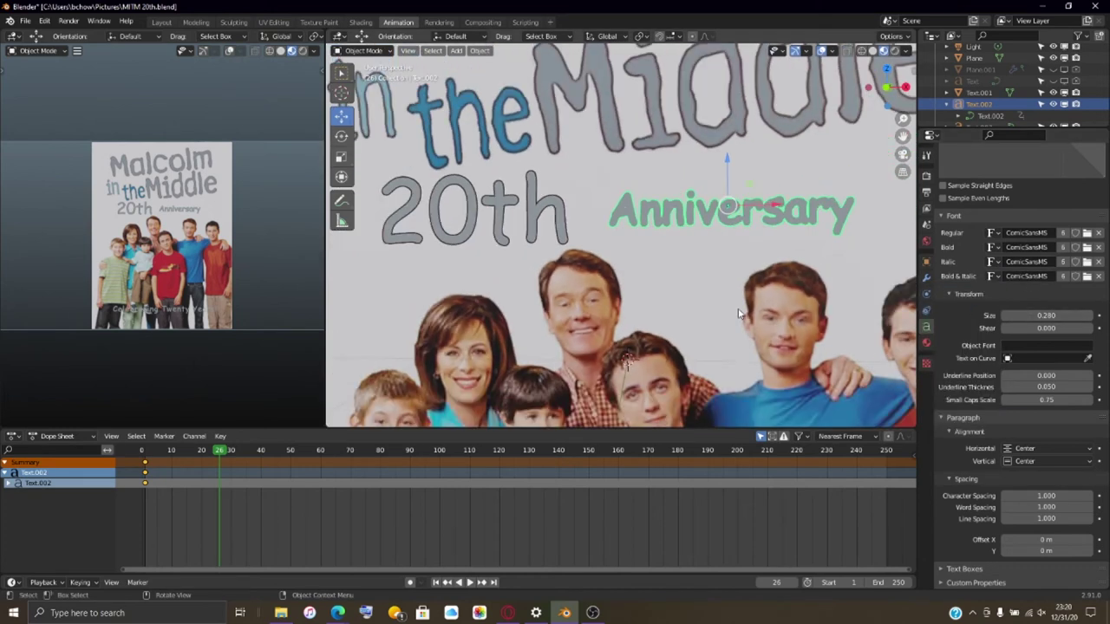
pyautogui.scroll(5, 738, 314)
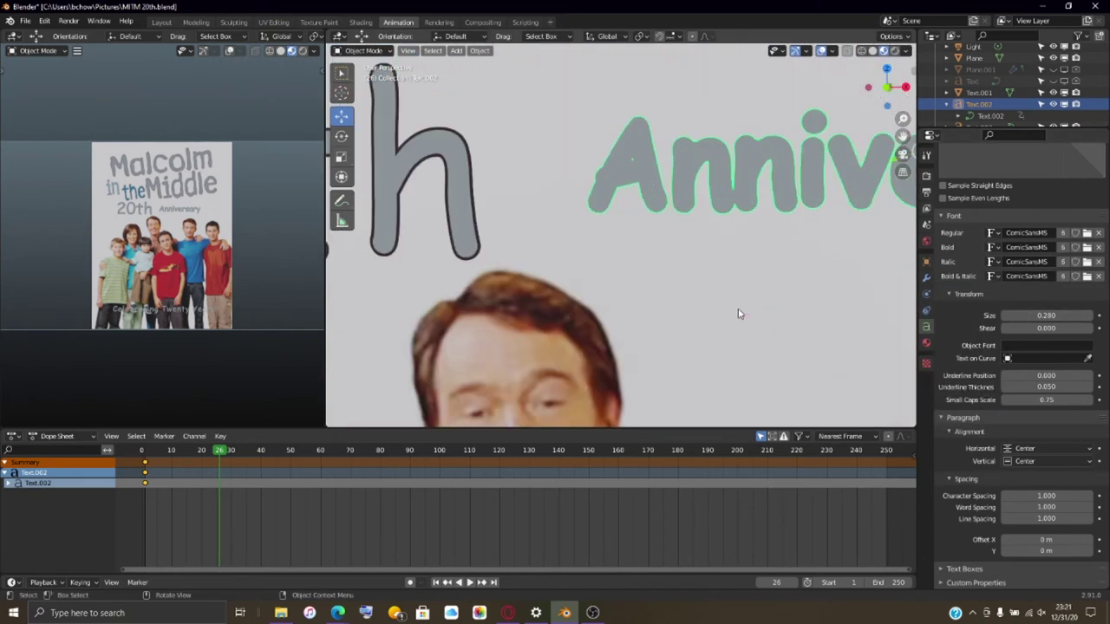
# - Try underline positions of -0.2 and 0.1 on the Anniversary text, then bring the value back to 0
pyautogui.click(1002, 375)
pyautogui.write('-0.2')
pyautogui.press('Return')
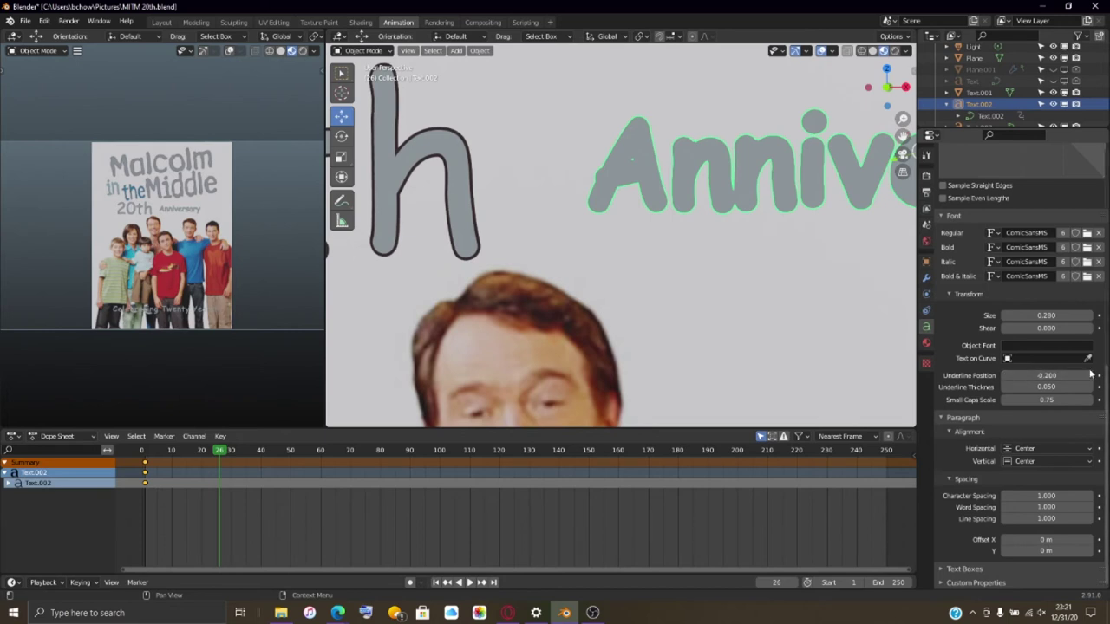
pyautogui.click(1091, 375)
pyautogui.click(1090, 374)
pyautogui.click(1090, 375)
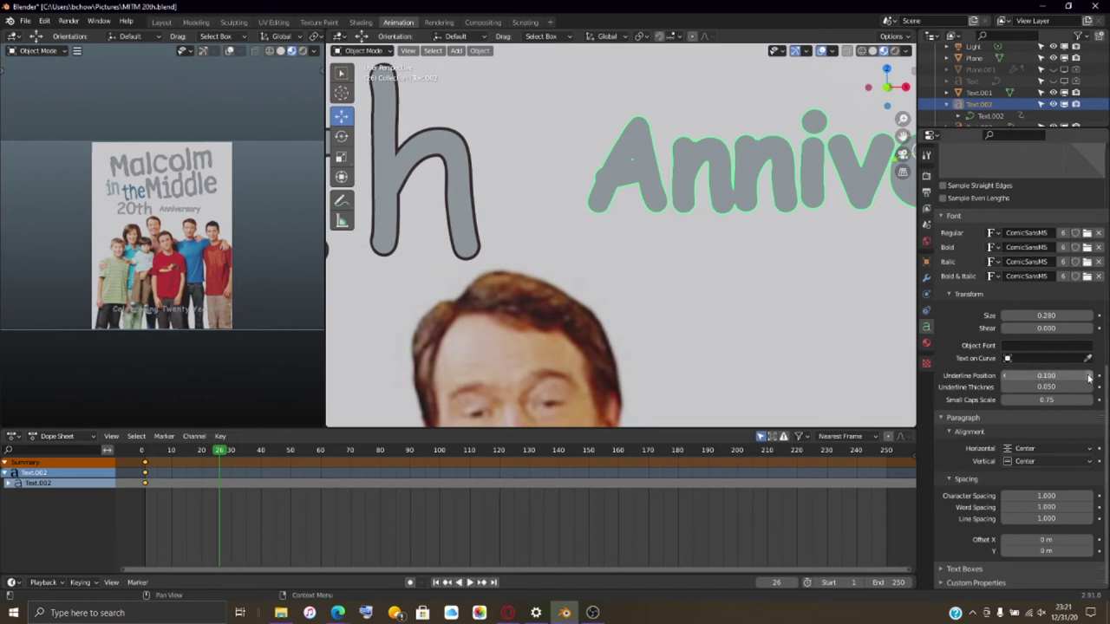
pyautogui.click(1006, 376)
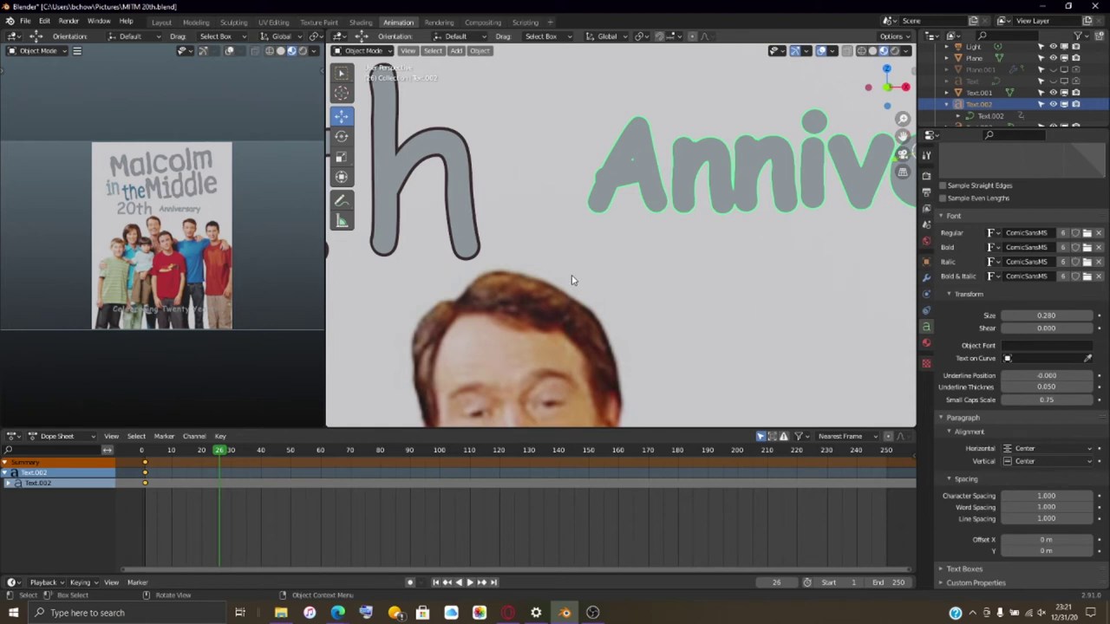
# - Convert the Anniversary text to a mesh
pyautogui.click(479, 50)
pyautogui.moveTo(540, 355)
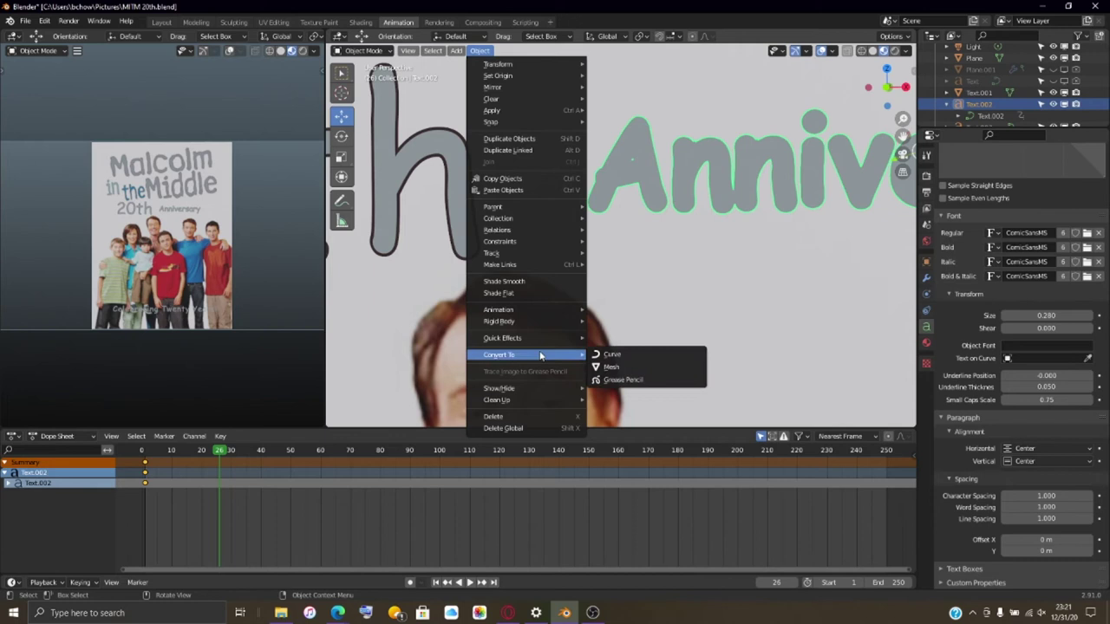
pyautogui.click(639, 368)
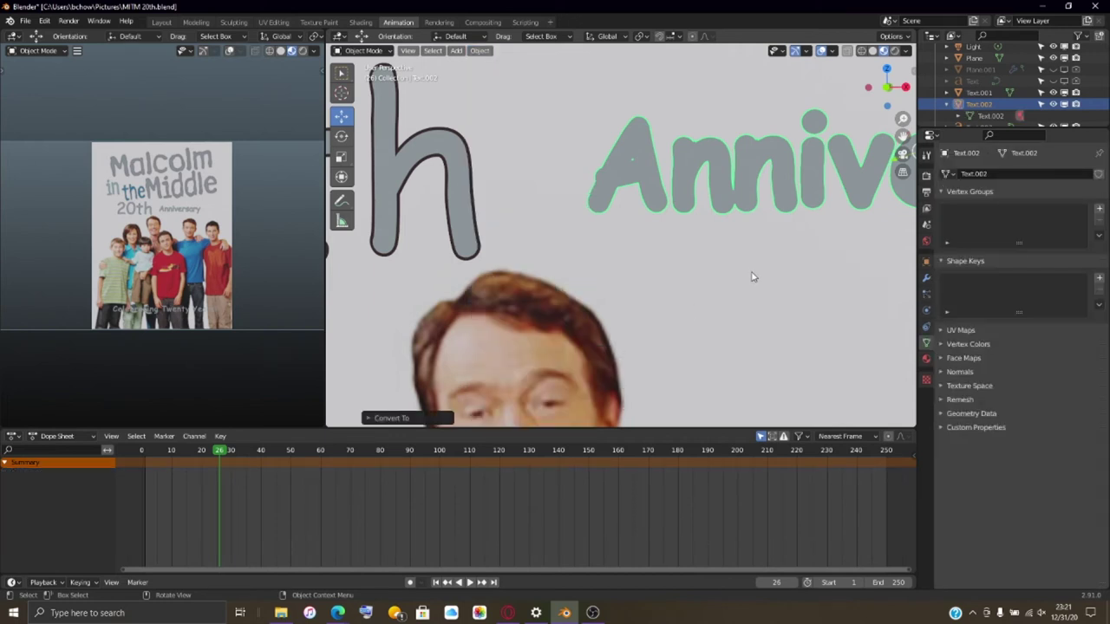
# - Try scaling the Anniversary mesh along Z and X, then undo back to the editable text object
pyautogui.scroll(-3, 753, 277)
pyautogui.press('s')
pyautogui.press('z')
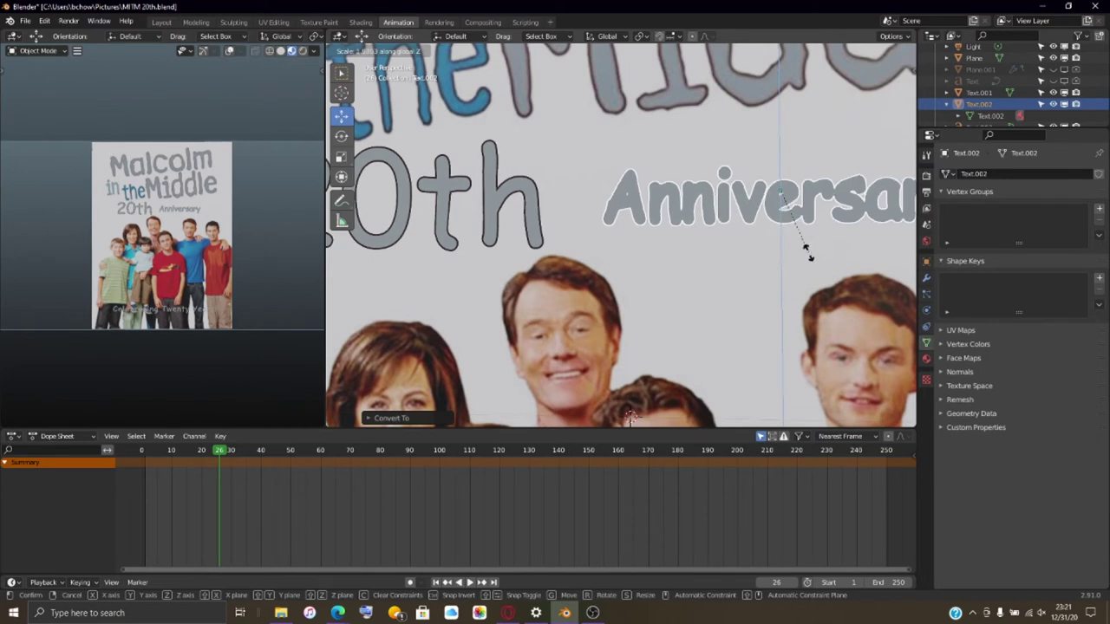
pyautogui.click(812, 245)
pyautogui.press('s')
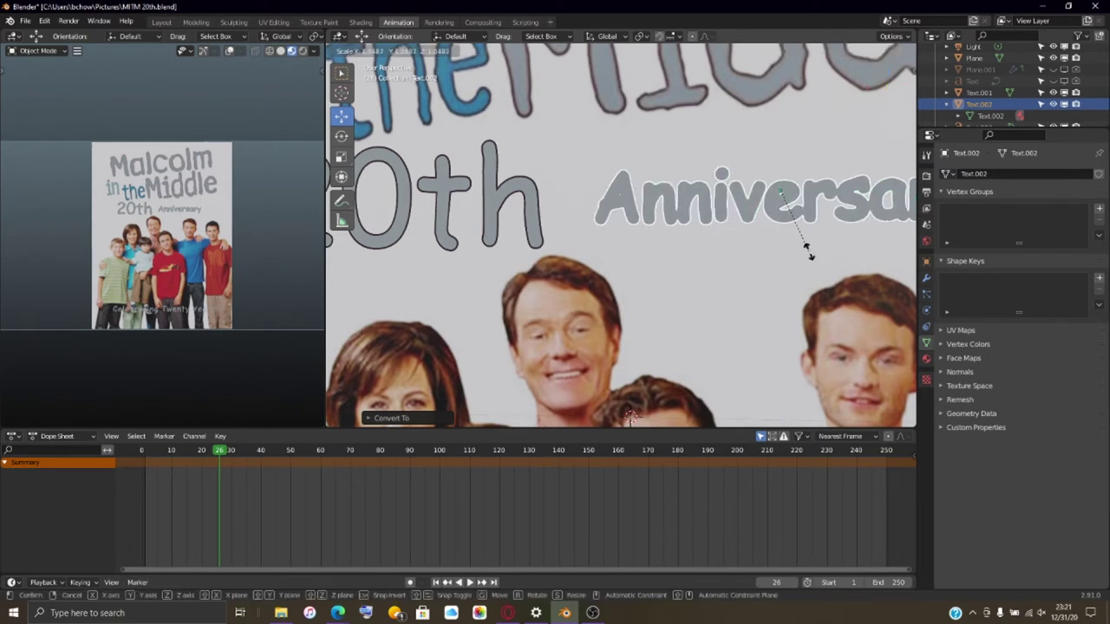
pyautogui.press('x')
pyautogui.click(806, 263)
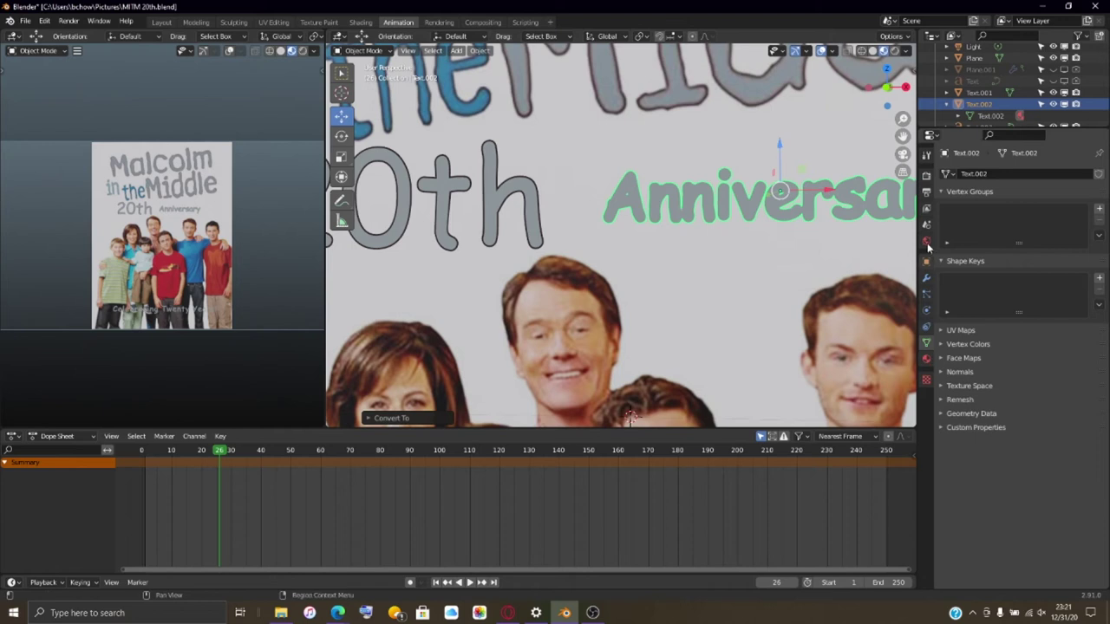
pyautogui.hotkey('ctrl', 'z')
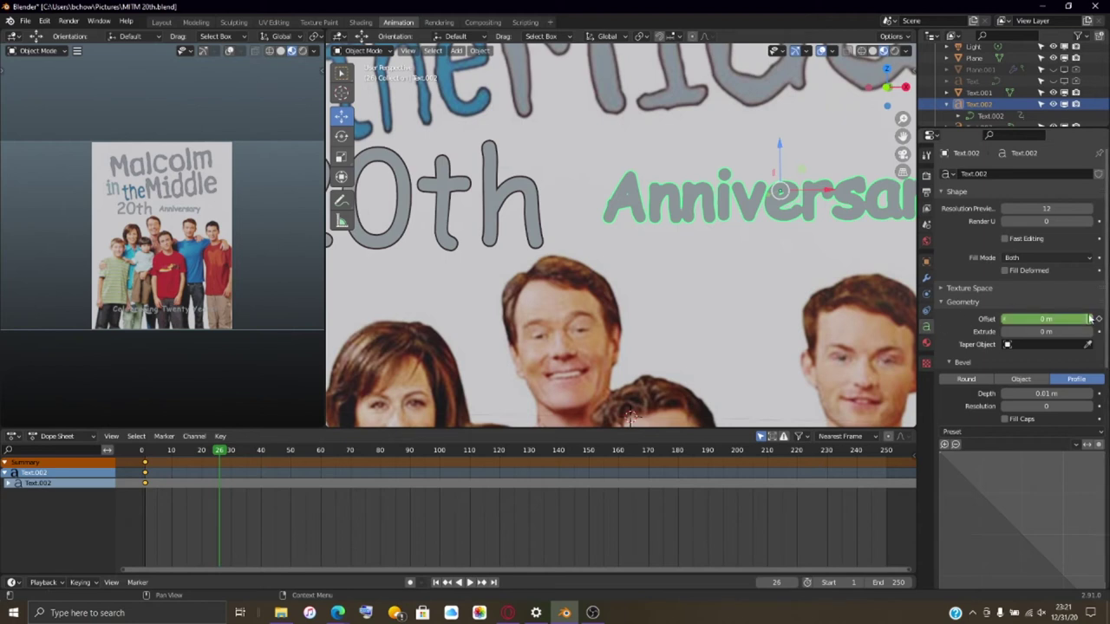
# - Try Offset values from -0.05 m to 0.01 m on the Anniversary text, then return the Offset to 0 m
pyautogui.click(1004, 320)
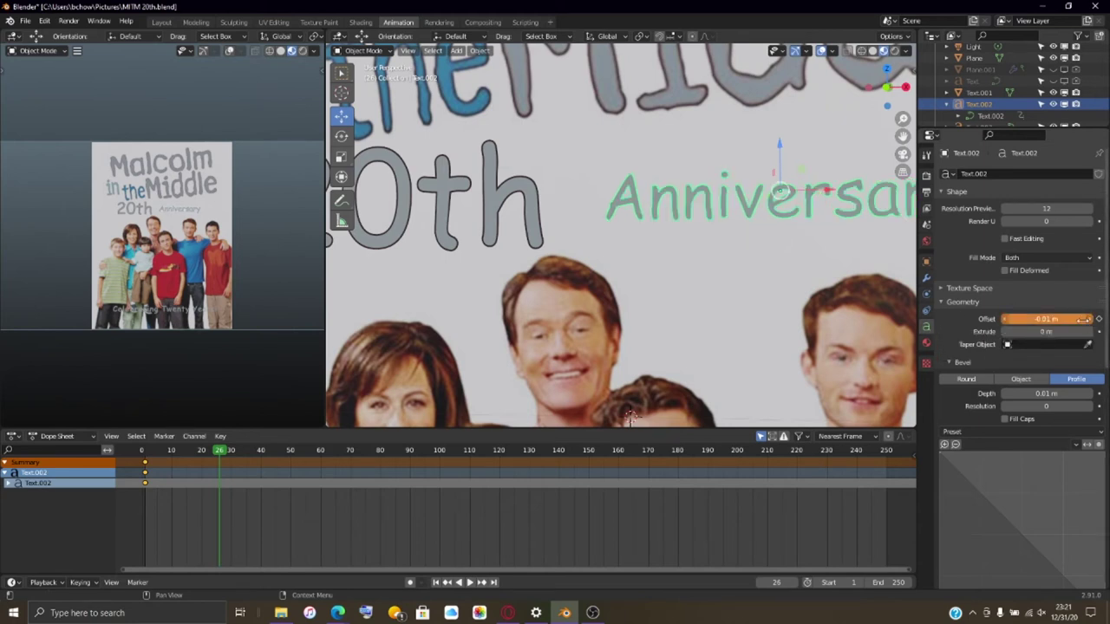
pyautogui.click(1006, 319)
pyautogui.click(1006, 319)
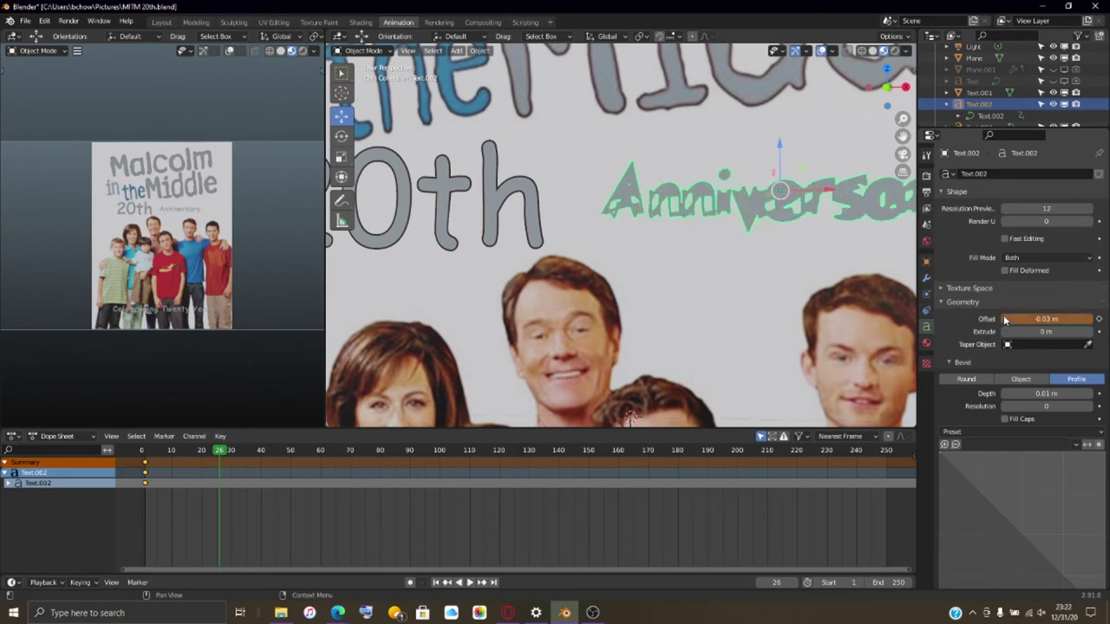
pyautogui.click(1006, 319)
pyautogui.click(1005, 319)
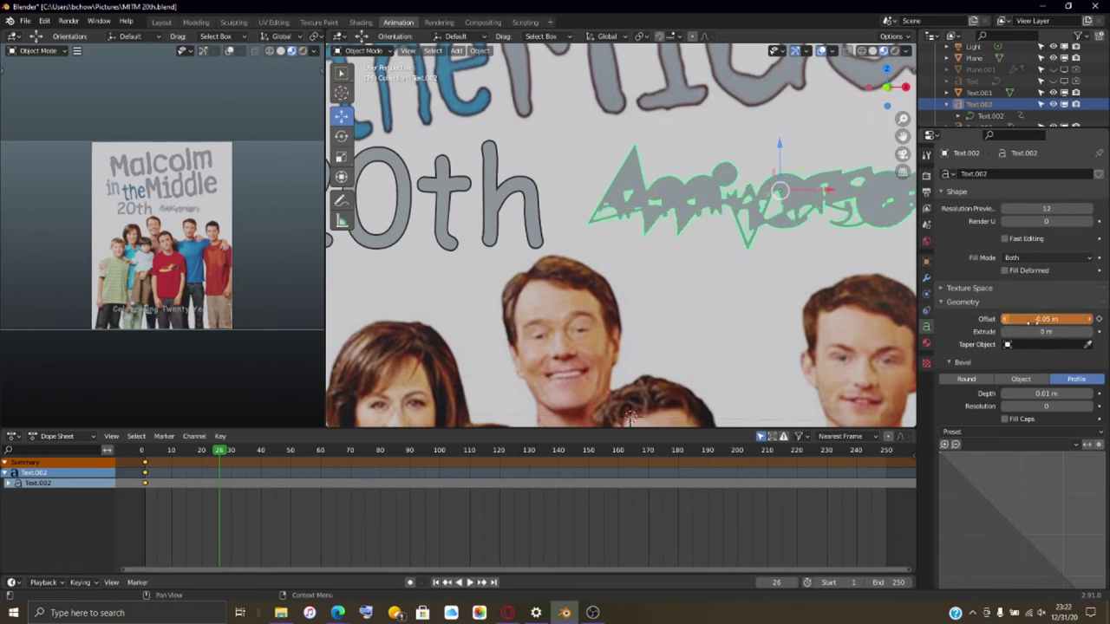
pyautogui.click(1089, 319)
pyautogui.click(1089, 319)
pyautogui.click(1088, 319)
pyautogui.click(1088, 319)
pyautogui.click(1089, 319)
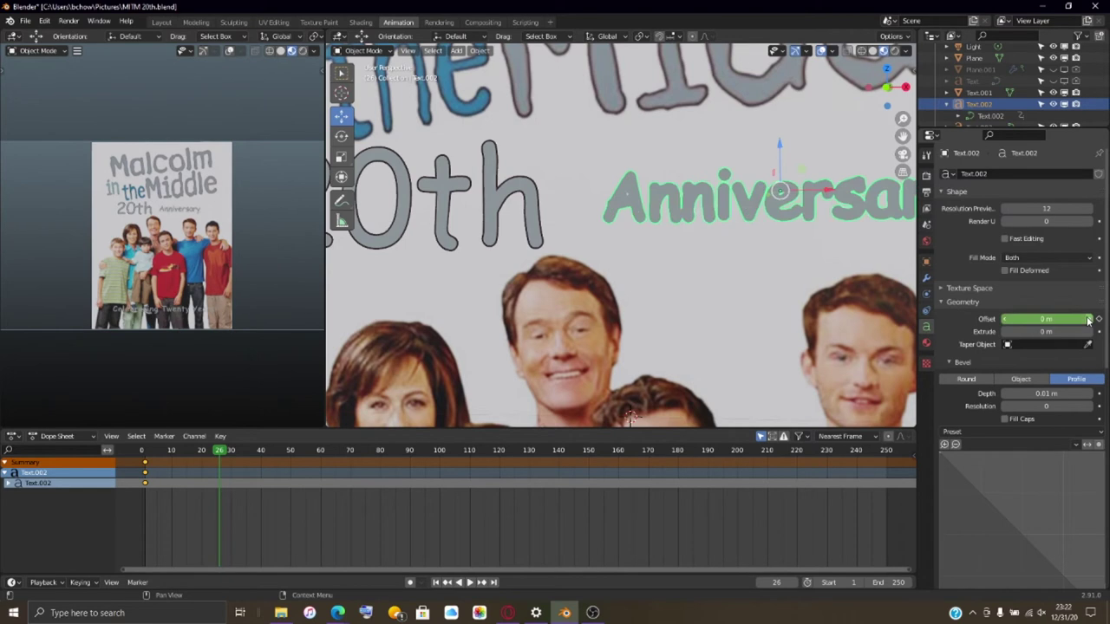
pyautogui.click(1089, 319)
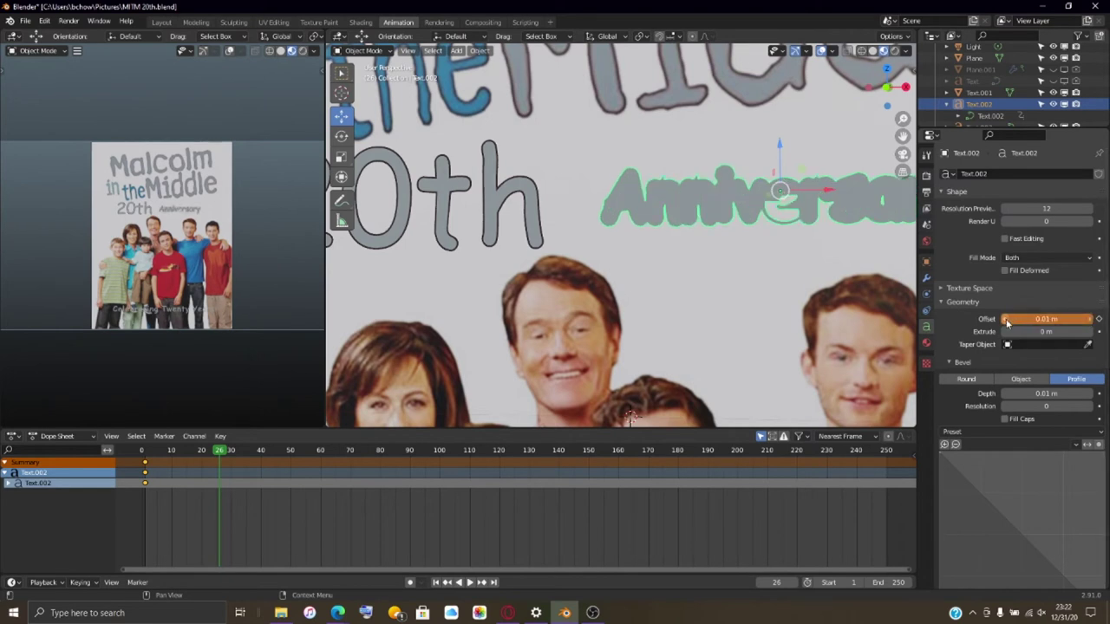
pyautogui.click(1006, 319)
# - Inspect the Anniversary letters up close, set the text's character spacing to 1.100, and check the whole word
pyautogui.scroll(6, 724, 299)
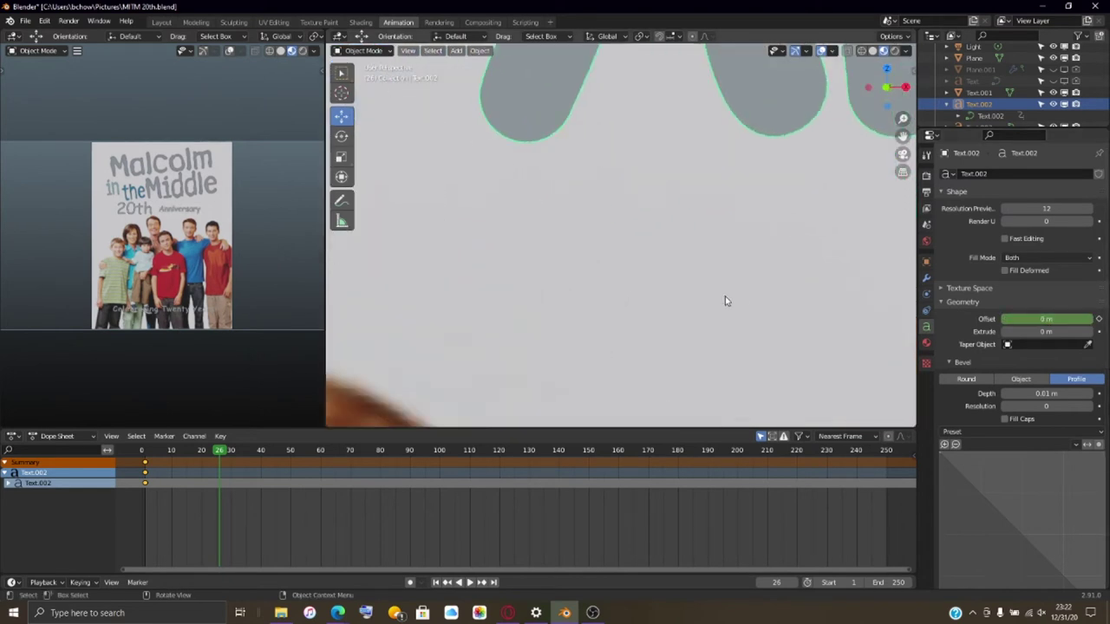
pyautogui.scroll(5, 663, 170)
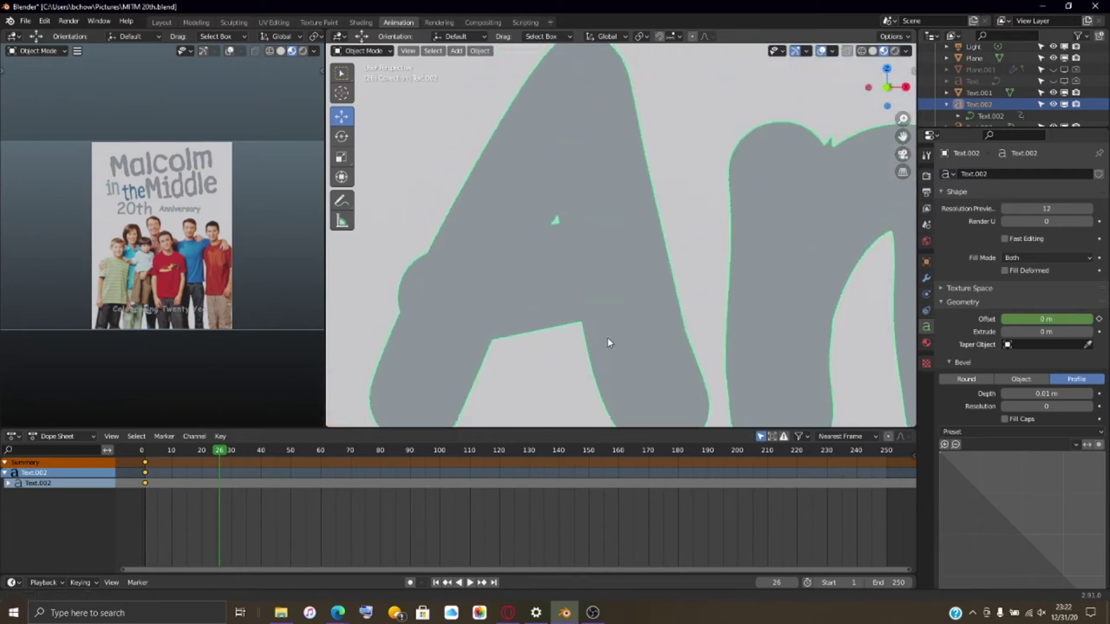
pyautogui.scroll(-4, 673, 333)
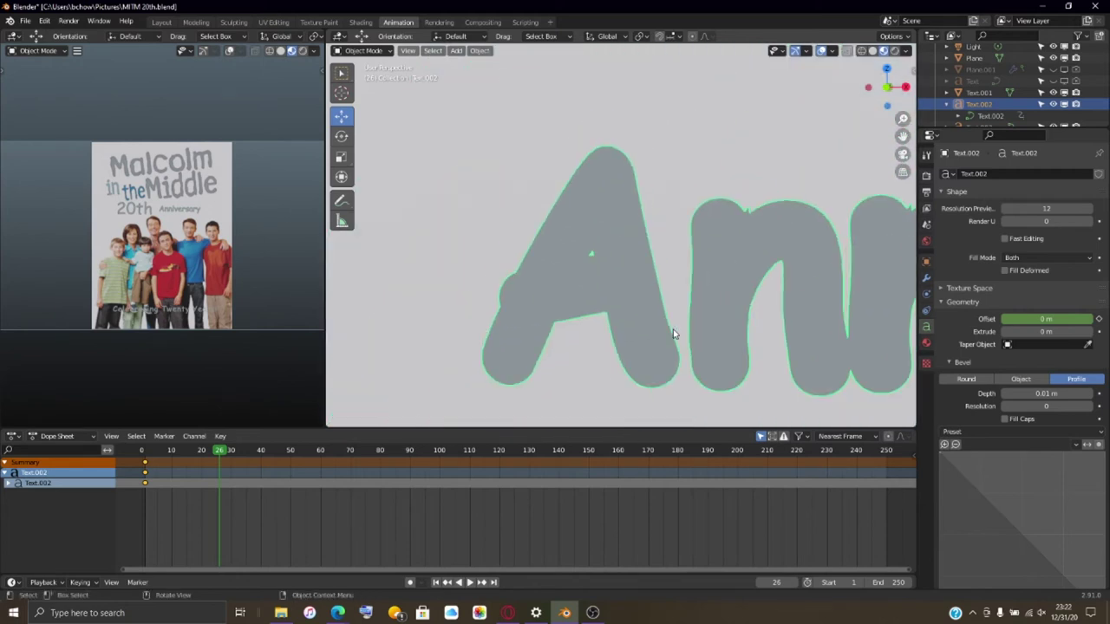
pyautogui.scroll(-3, 674, 333)
pyautogui.scroll(1, 674, 333)
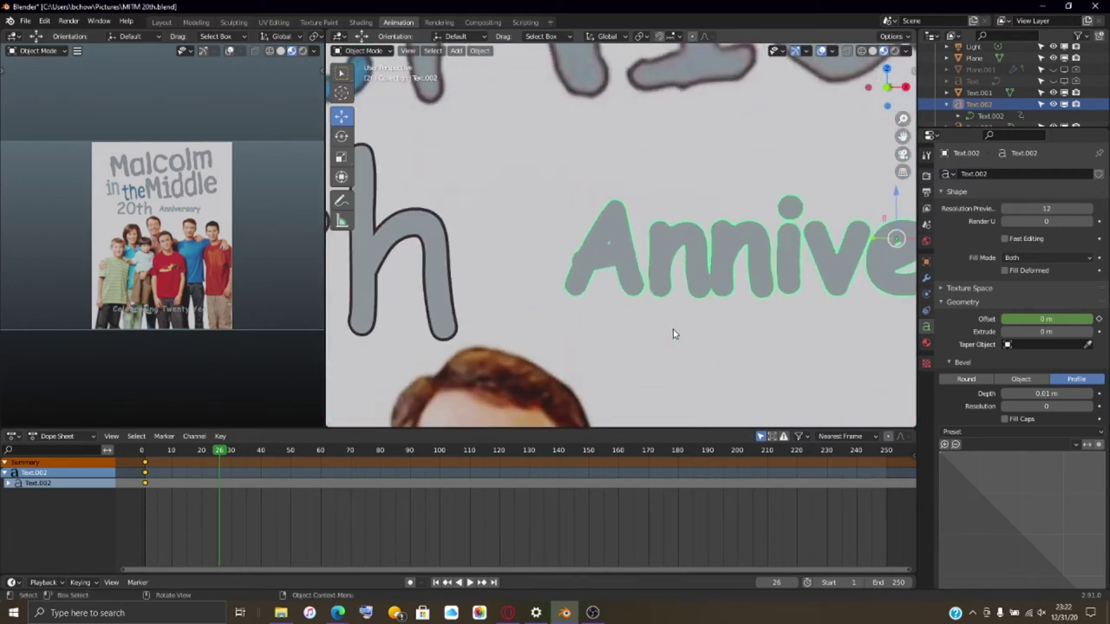
pyautogui.scroll(-8, 965, 447)
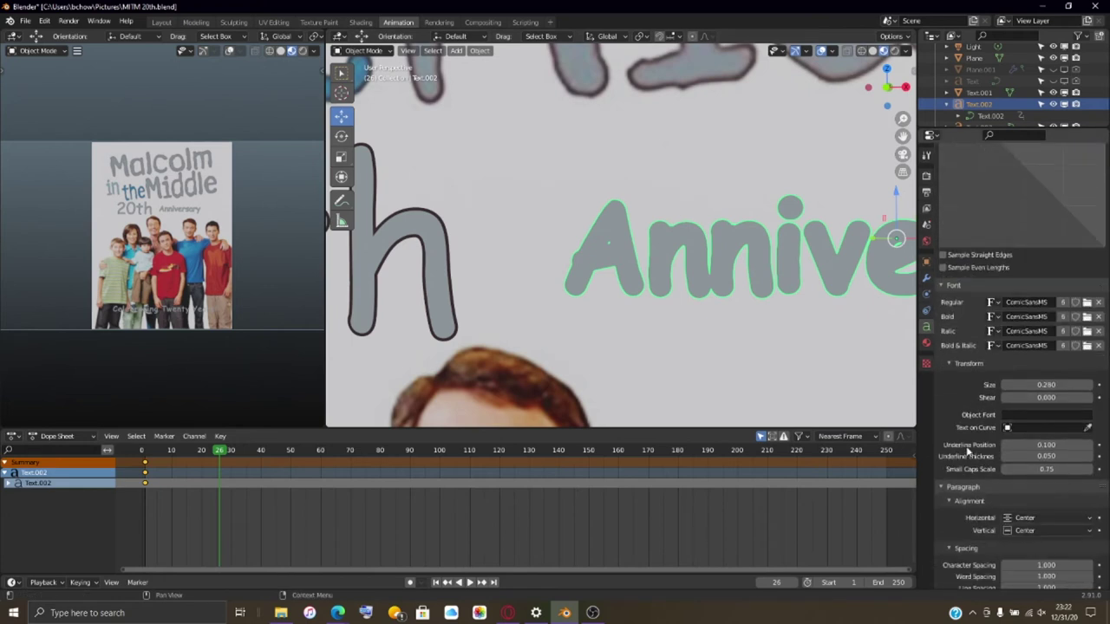
pyautogui.scroll(-1, 967, 446)
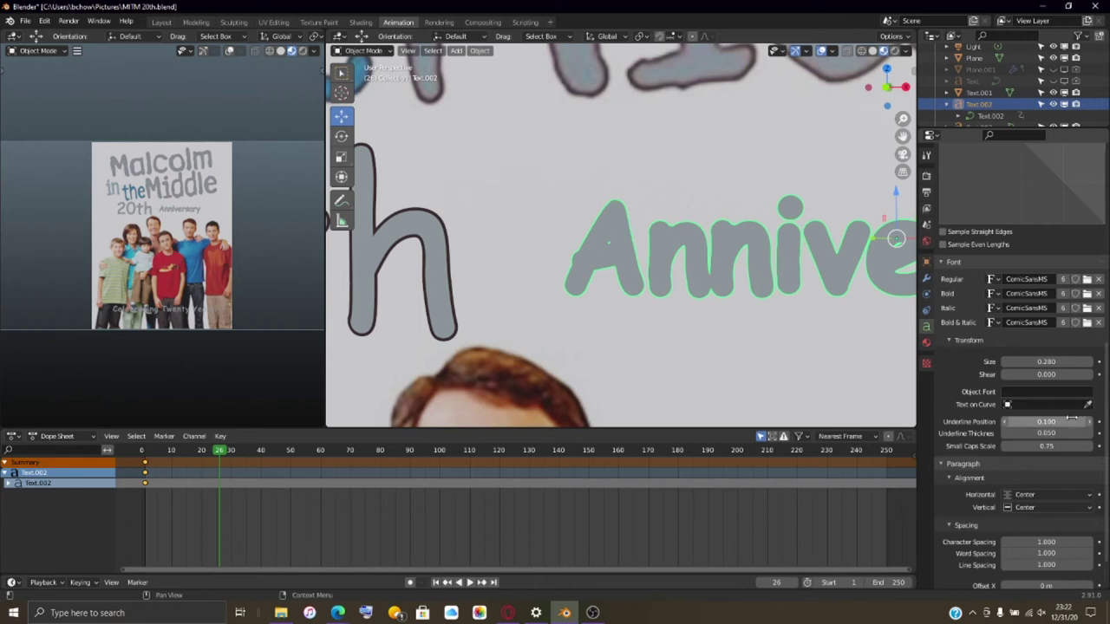
pyautogui.scroll(-2, 1084, 473)
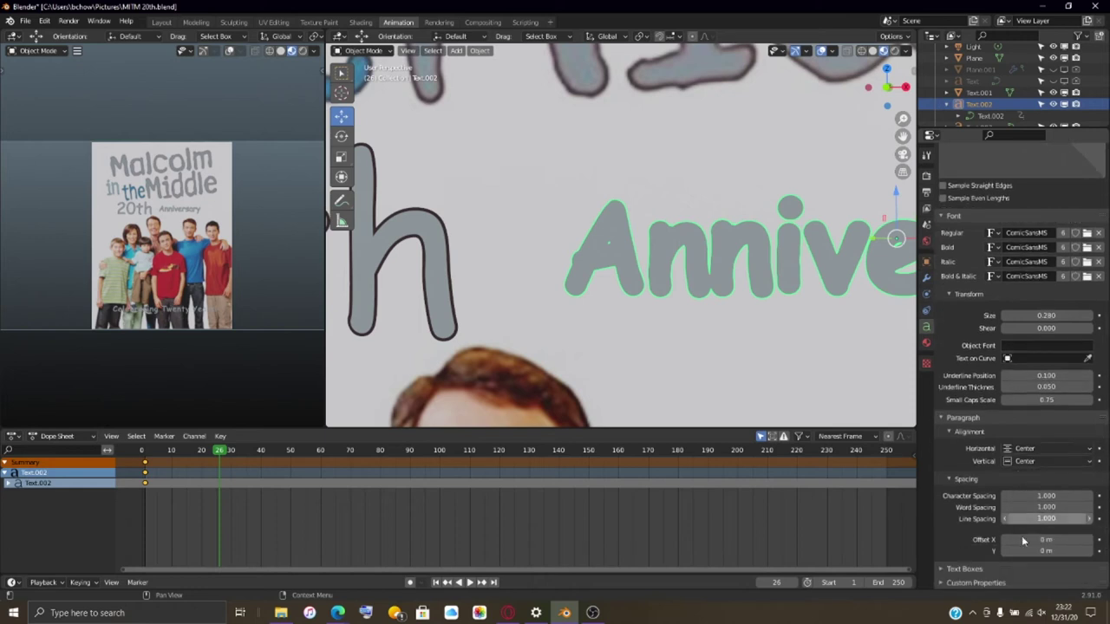
pyautogui.click(1087, 498)
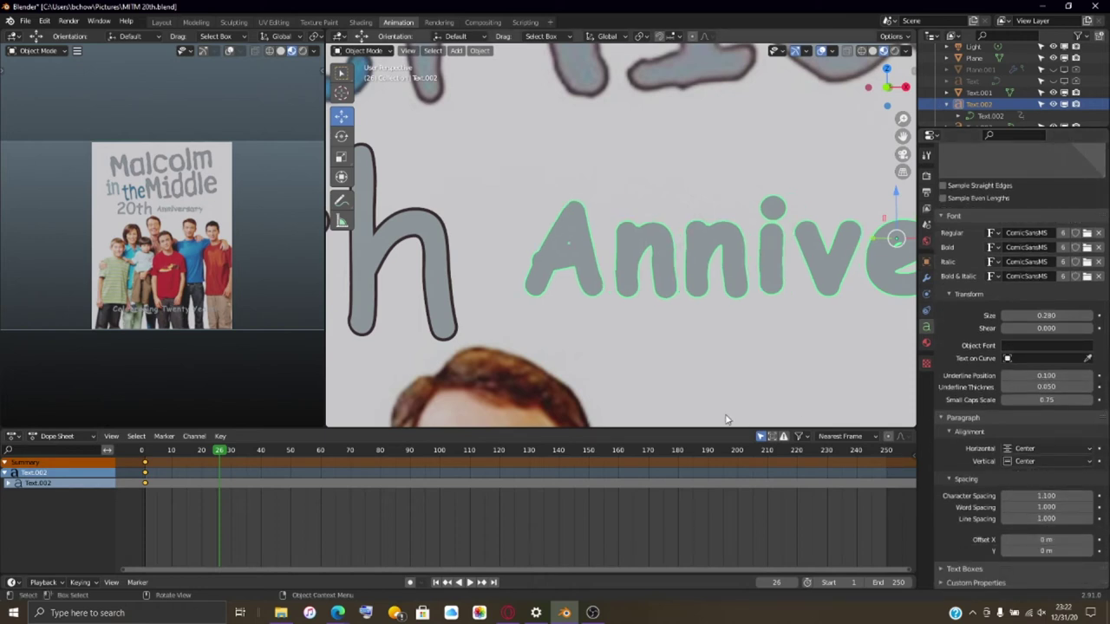
pyautogui.scroll(-4, 747, 317)
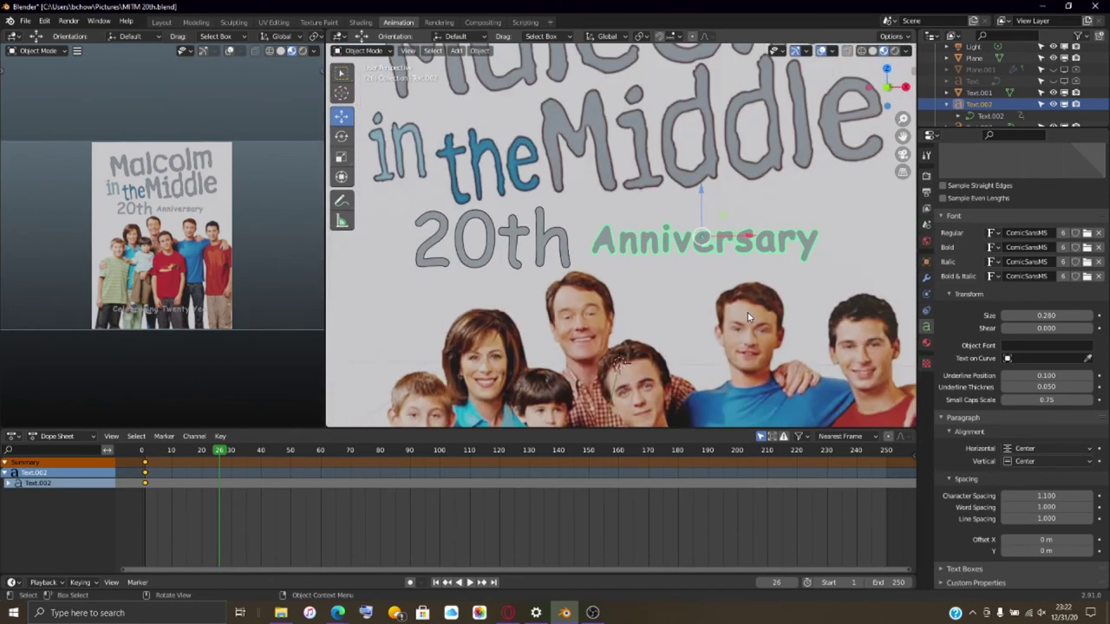
# - Scale the Anniversary text along the global Y axis to give the letters more depth
pyautogui.scroll(3, 747, 318)
pyautogui.scroll(3, 745, 315)
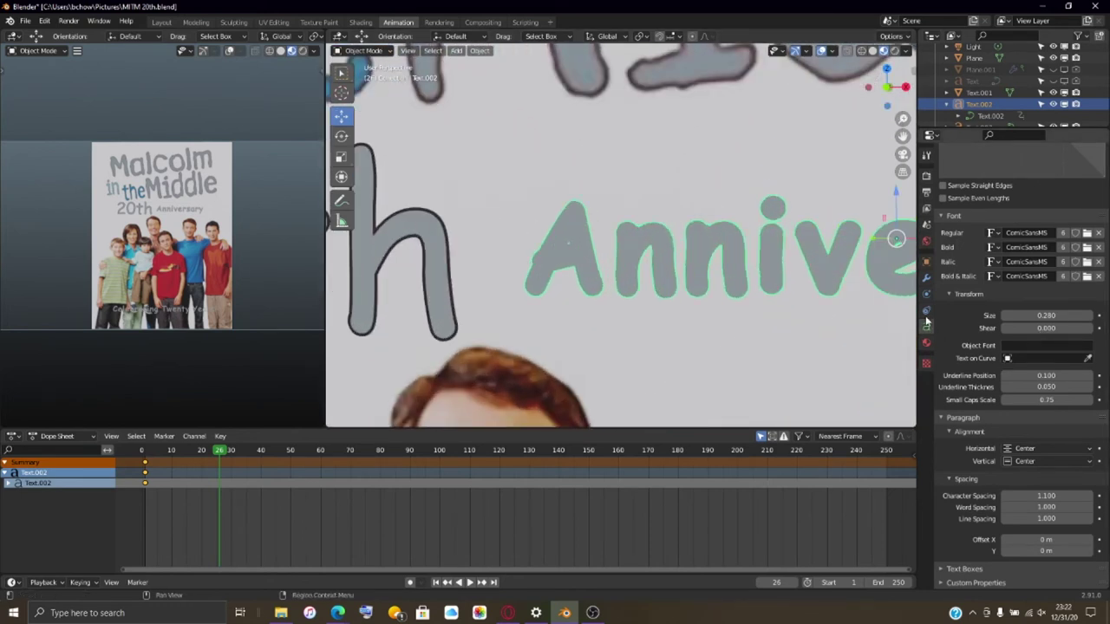
pyautogui.press('s')
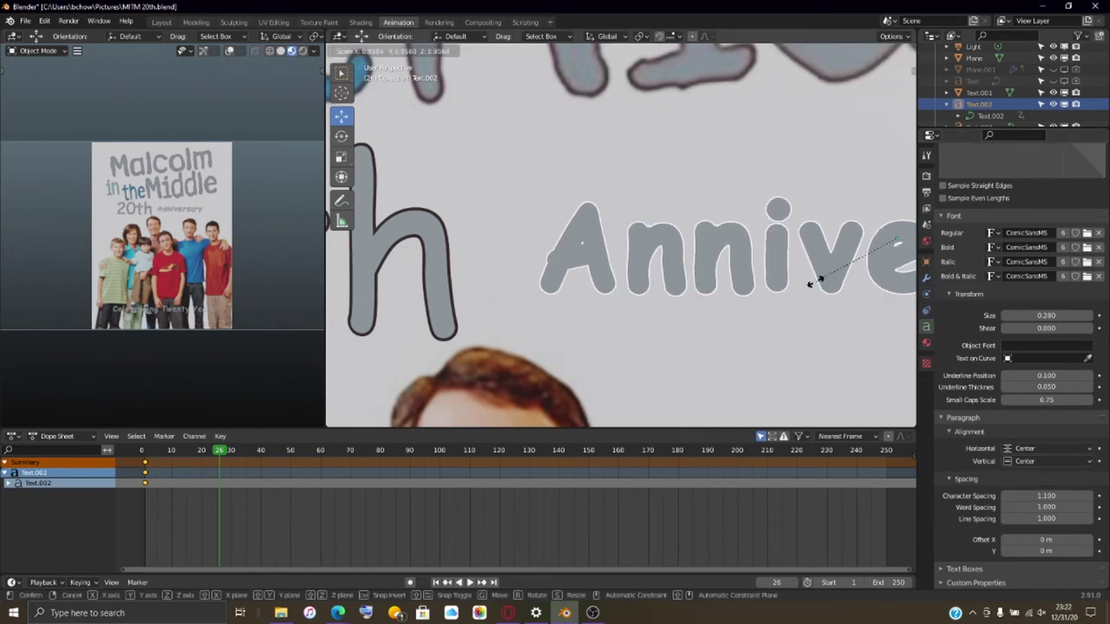
pyautogui.press('y')
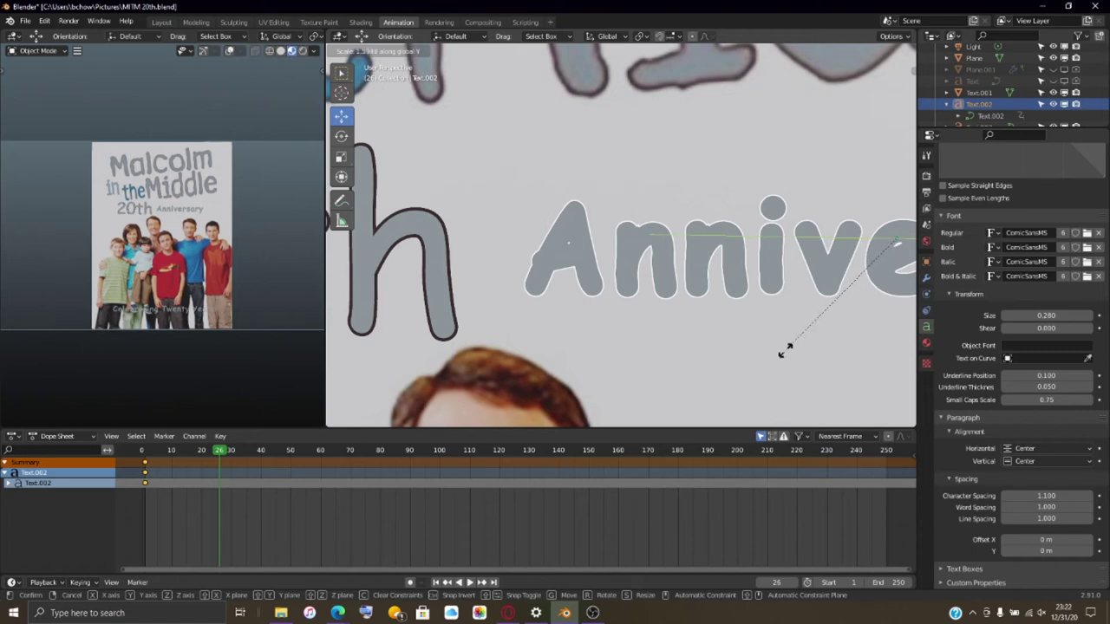
pyautogui.click(784, 348)
# - Stretch the Anniversary text further along the global Y axis by a factor of about 1.83
pyautogui.scroll(-2, 787, 353)
pyautogui.moveTo(768, 359); pyautogui.dragTo(723, 372, button='middle')
pyautogui.press('s')
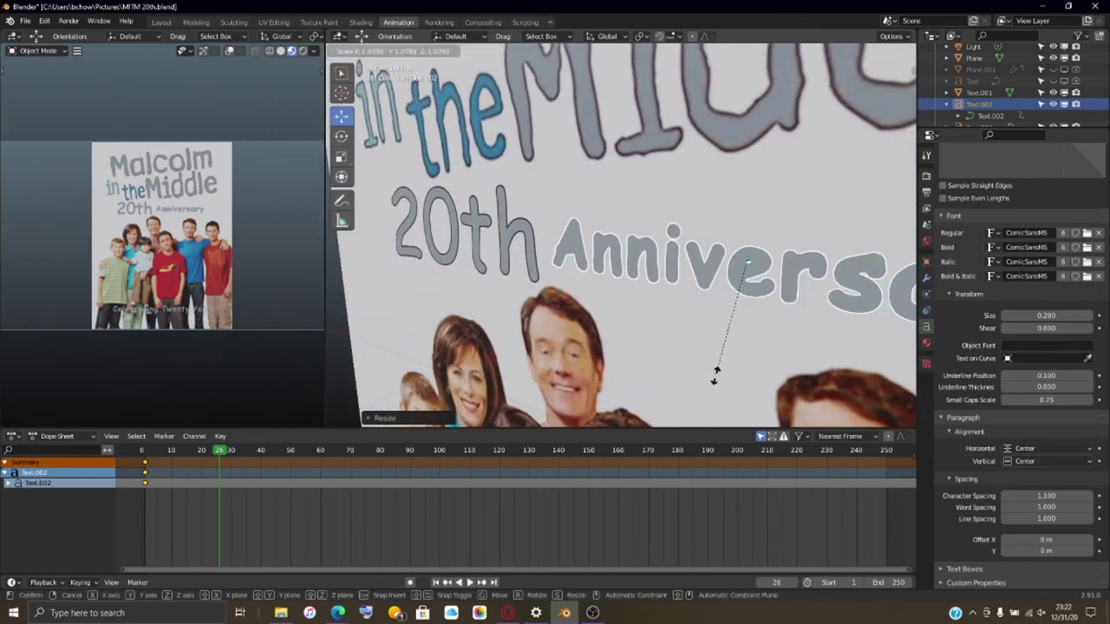
pyautogui.click(693, 379)
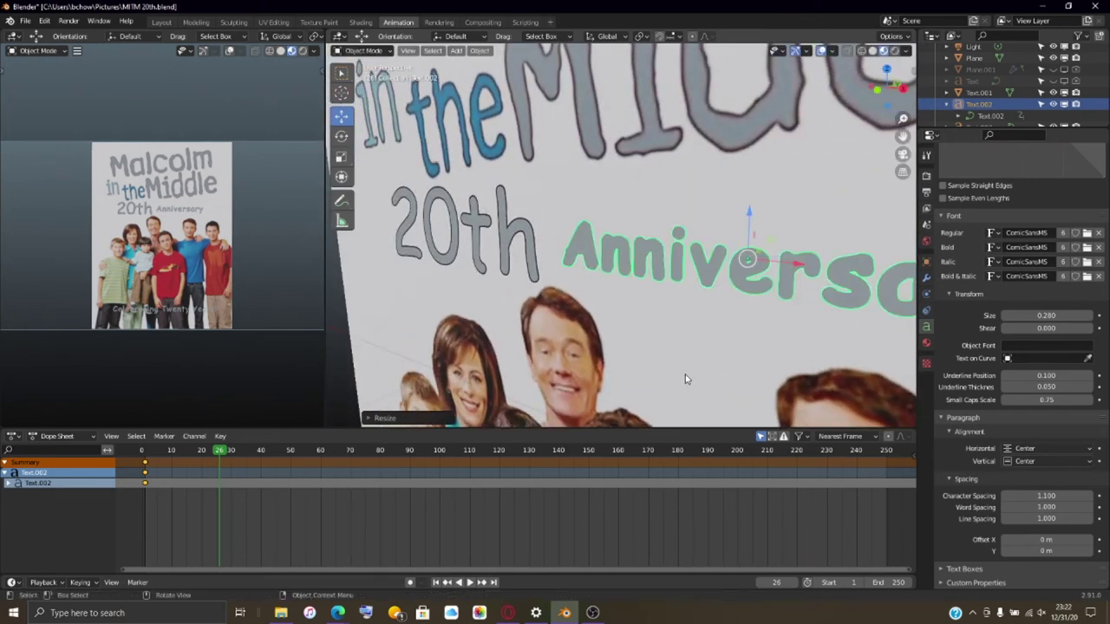
pyautogui.moveTo(684, 379); pyautogui.dragTo(619, 375, button='middle')
pyautogui.press('s')
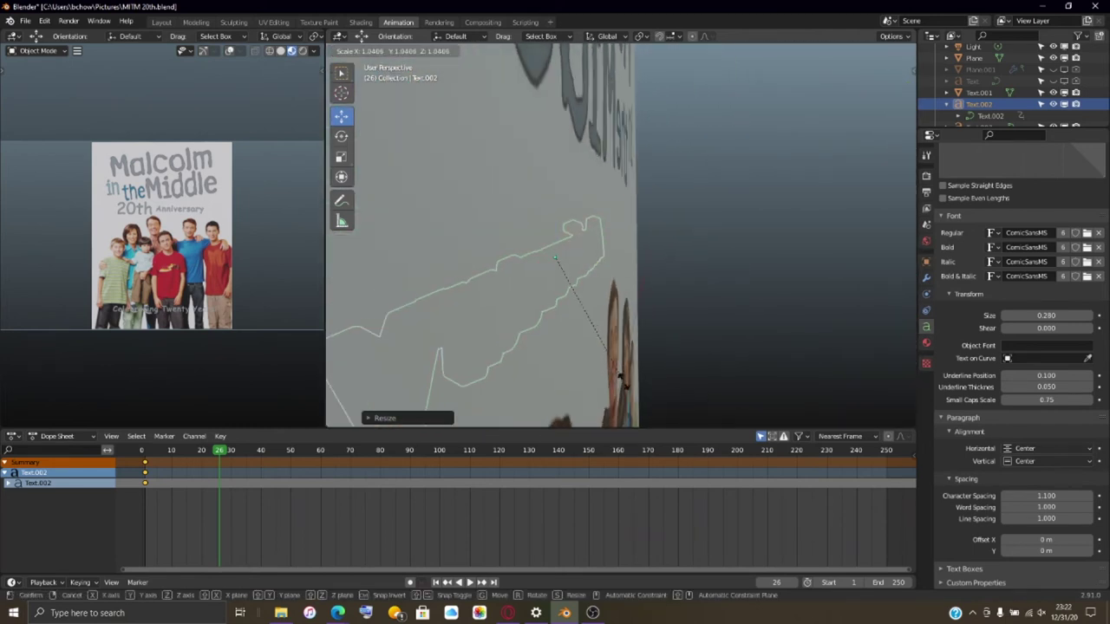
pyautogui.press('y')
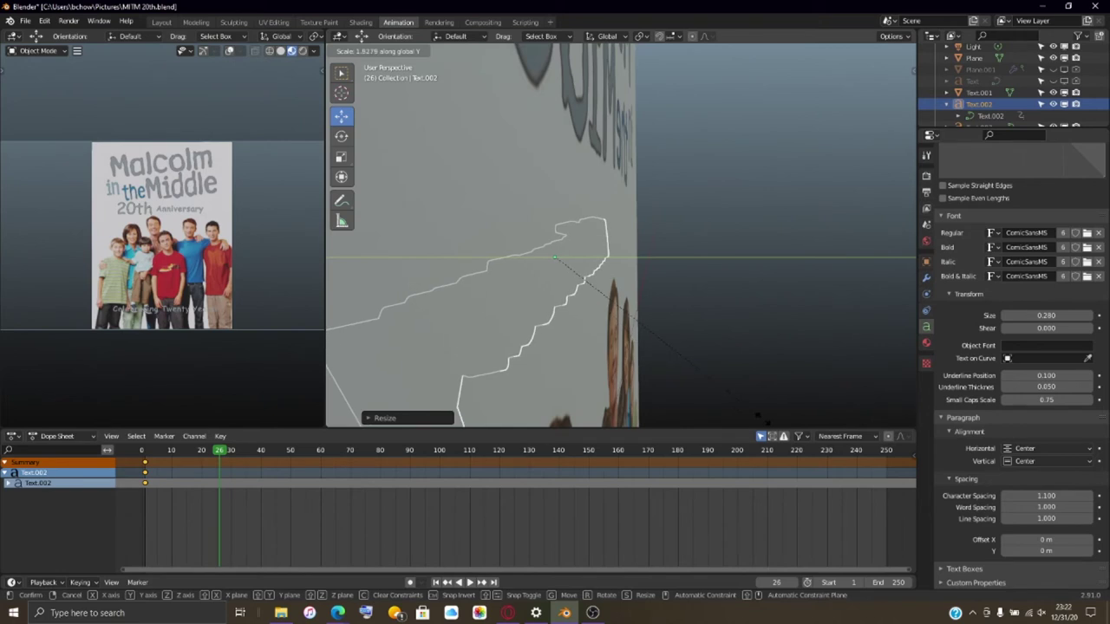
pyautogui.click(760, 420)
pyautogui.moveTo(761, 422); pyautogui.dragTo(831, 321, button='middle')
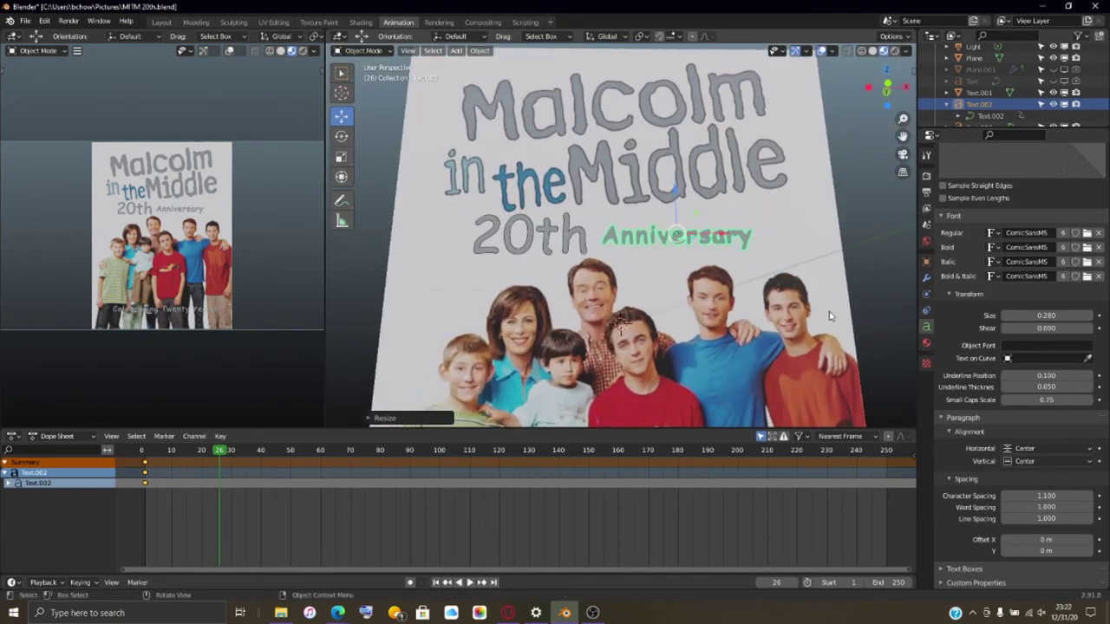
pyautogui.keyDown('ctrl'); pyautogui.moveTo(813, 186); pyautogui.dragTo(773, 258, button='middle'); pyautogui.keyUp('ctrl')
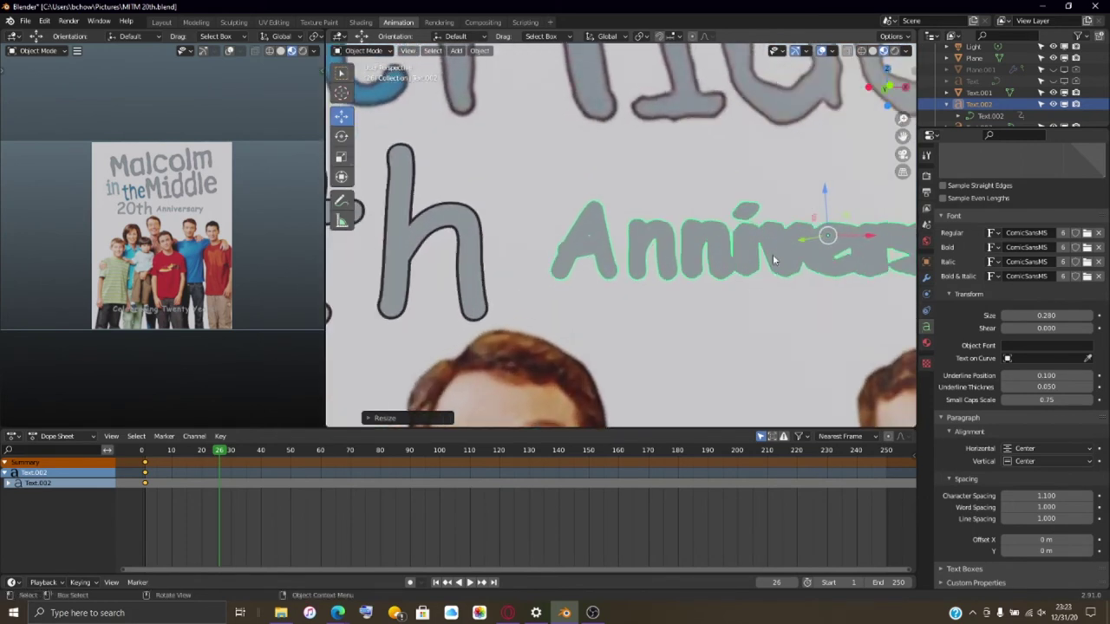
# - Convert the stretched Anniversary text object to a mesh
pyautogui.click(491, 53)
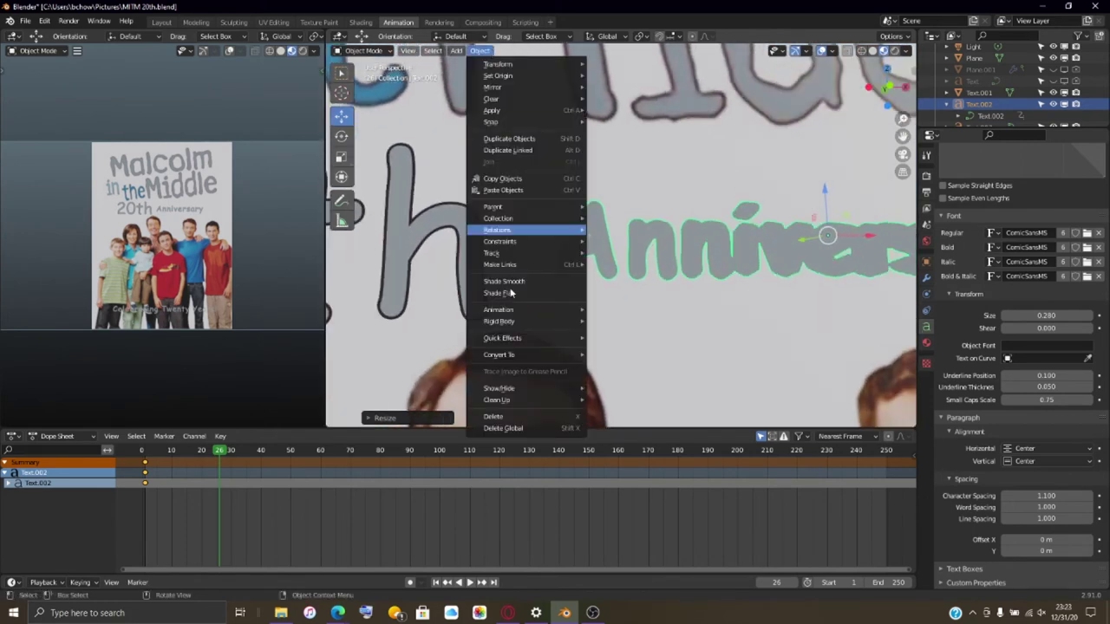
pyautogui.moveTo(555, 354)
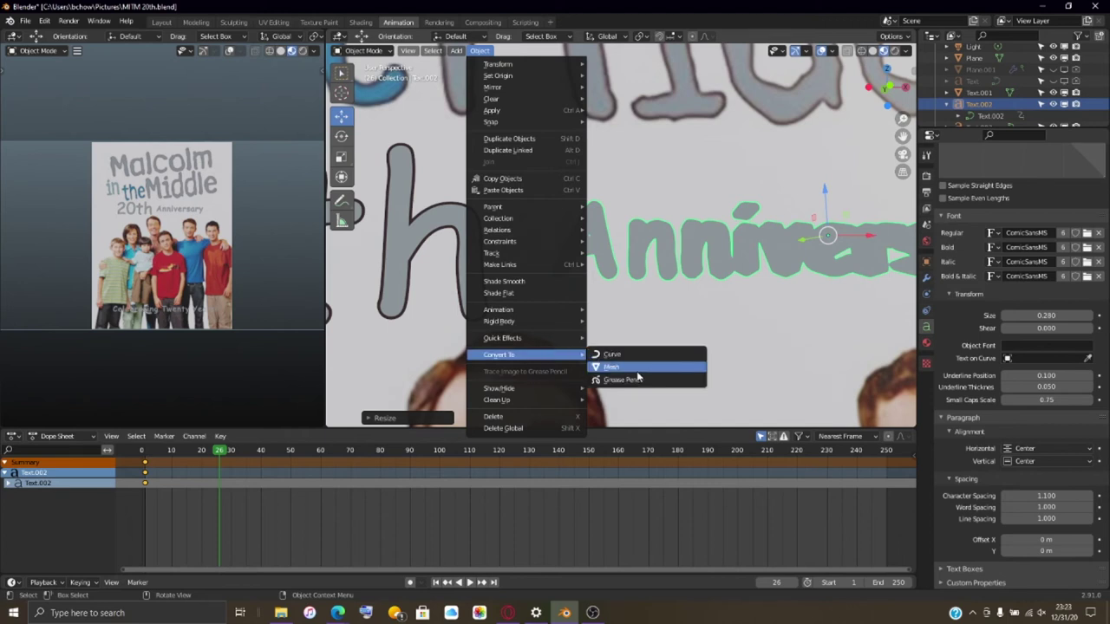
pyautogui.click(637, 372)
# - Enter Edit Mode on the Anniversary mesh and switch to face selection
pyautogui.scroll(4, 644, 374)
pyautogui.press('Tab')
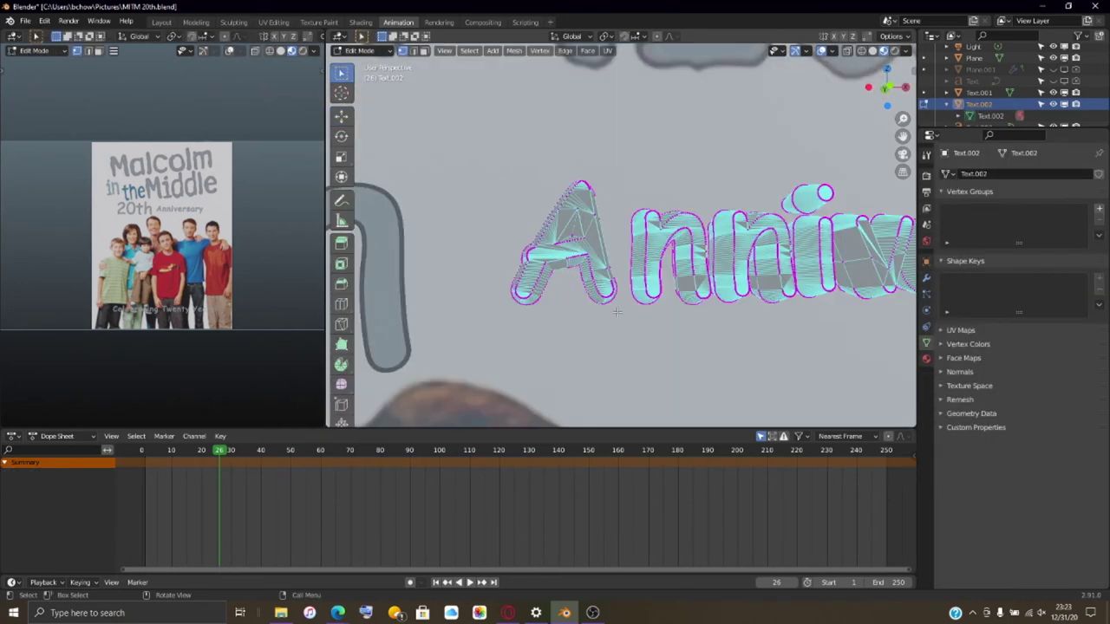
pyautogui.scroll(3, 616, 312)
pyautogui.moveTo(617, 313)
pyautogui.mouseDown(button='middle')
pyautogui.moveTo(772, 317)
pyautogui.moveTo(693, 337)
pyautogui.moveTo(625, 319)
pyautogui.mouseUp(button='middle')
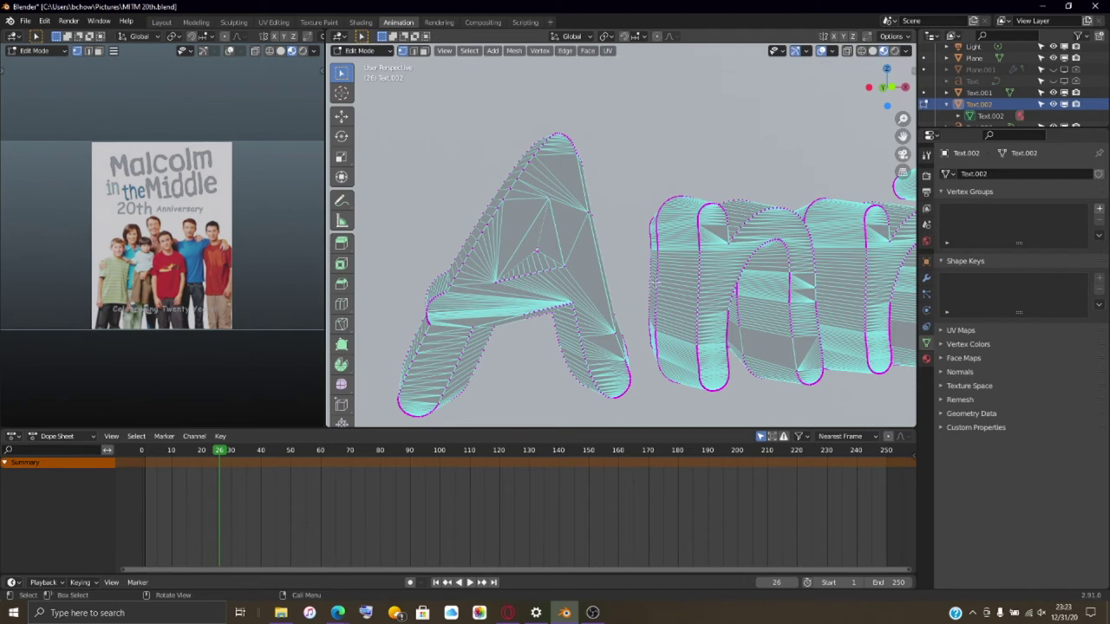
pyautogui.moveTo(662, 224); pyautogui.dragTo(450, 181, button='middle')
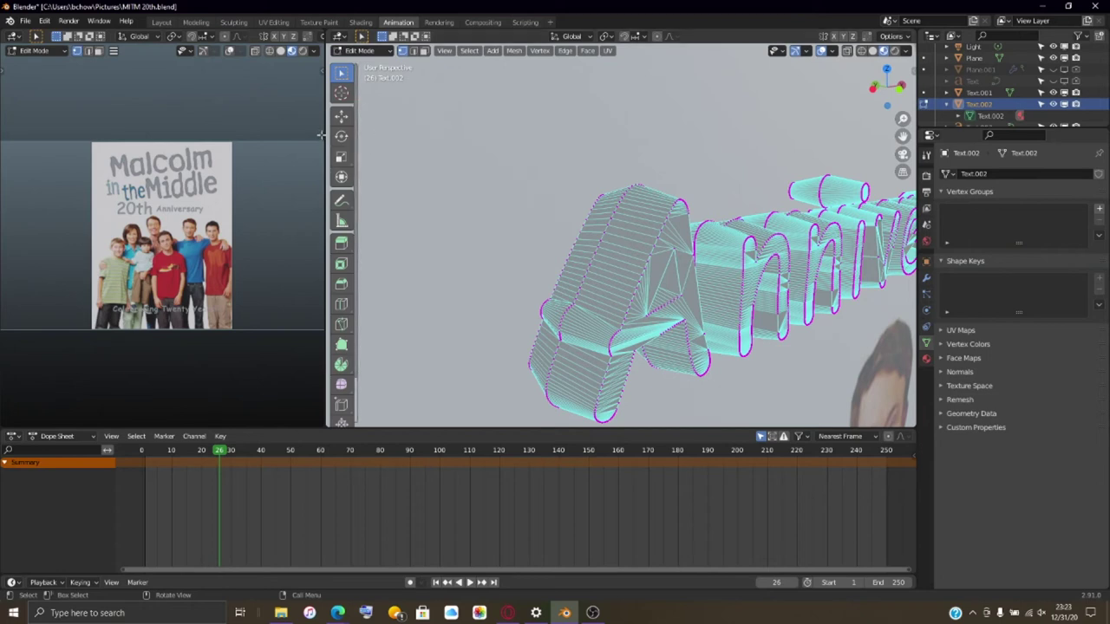
pyautogui.click(424, 51)
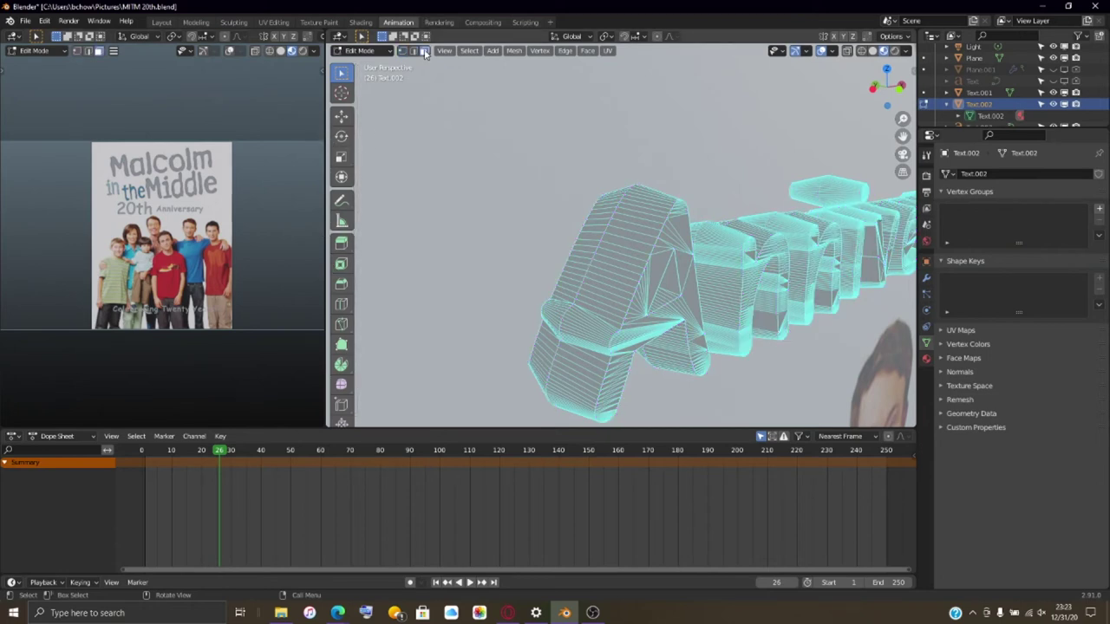
# - Select the side face loops around the A and both n letters of Anniversary
pyautogui.keyDown('alt'); pyautogui.click(592, 312); pyautogui.keyUp('alt')
pyautogui.keyDown('alt'); pyautogui.keyDown('shift'); pyautogui.click(595, 263); pyautogui.keyUp('shift'); pyautogui.keyUp('alt')
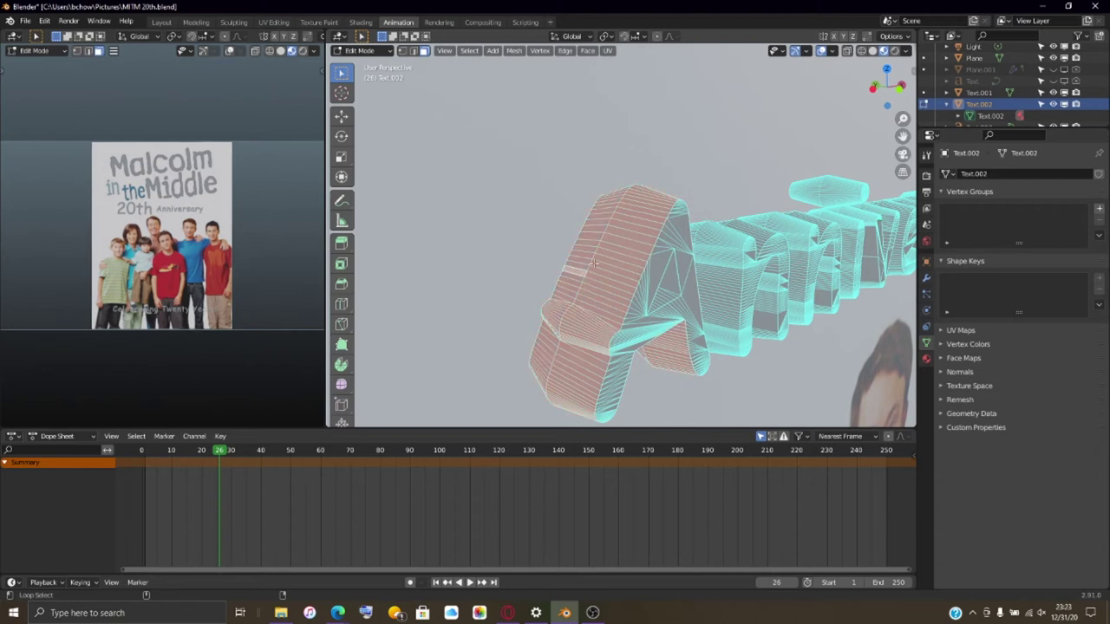
pyautogui.keyDown('alt'); pyautogui.keyDown('shift'); pyautogui.click(728, 263); pyautogui.keyUp('shift'); pyautogui.keyUp('alt')
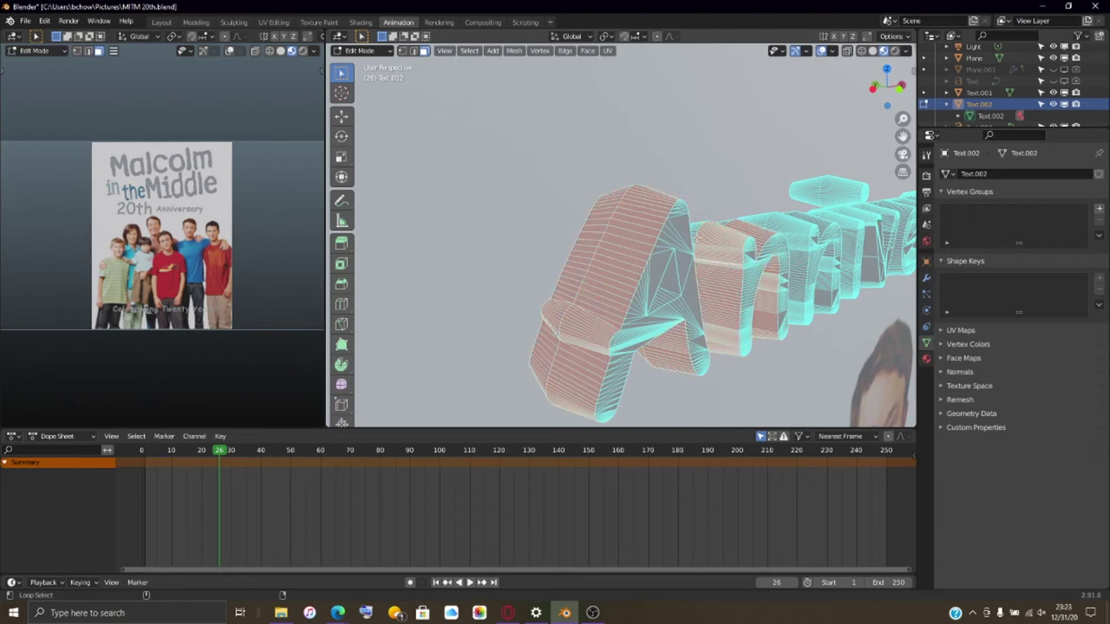
pyautogui.moveTo(693, 231); pyautogui.dragTo(780, 254, button='middle')
pyautogui.scroll(2, 798, 259)
pyautogui.keyDown('alt'); pyautogui.keyDown('shift'); pyautogui.click(790, 268); pyautogui.keyUp('shift'); pyautogui.keyUp('alt')
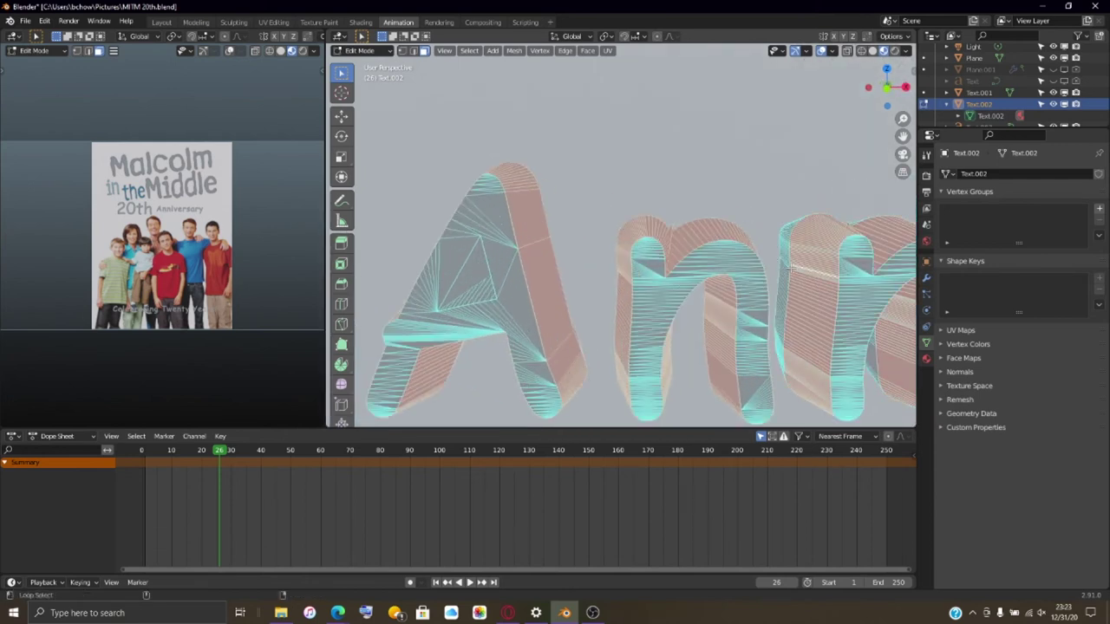
# - Add the side face loops of the first i, its dot and the v to the selection
pyautogui.keyDown('shift'); pyautogui.moveTo(785, 259); pyautogui.dragTo(559, 323, button='middle'); pyautogui.keyUp('shift')
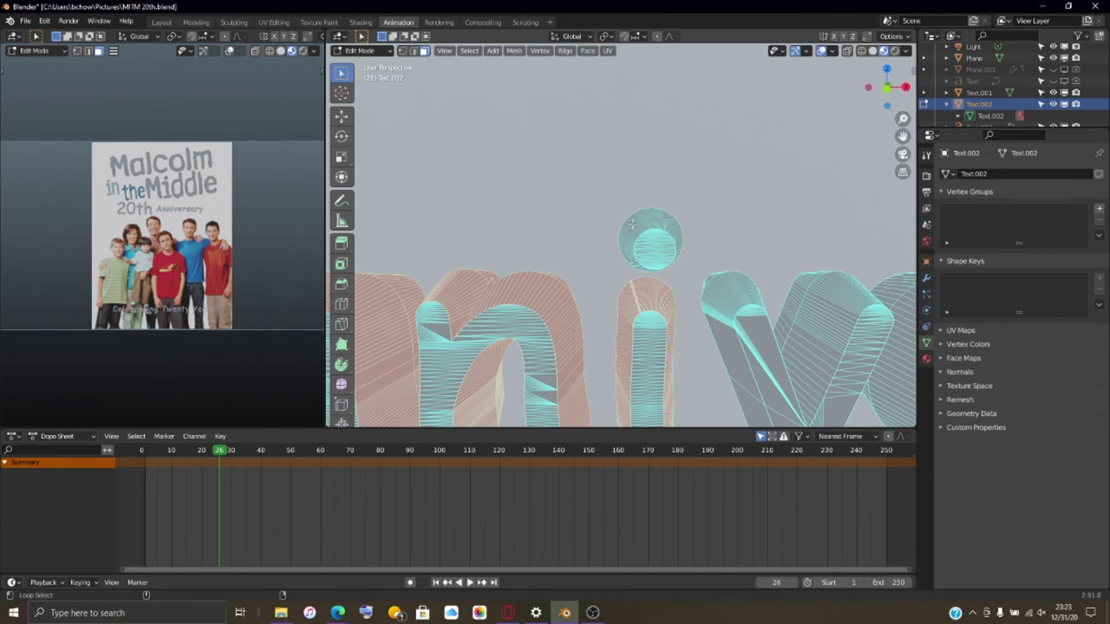
pyautogui.keyDown('alt'); pyautogui.moveTo(647, 224); pyautogui.dragTo(512, 246, button='middle'); pyautogui.keyUp('alt')
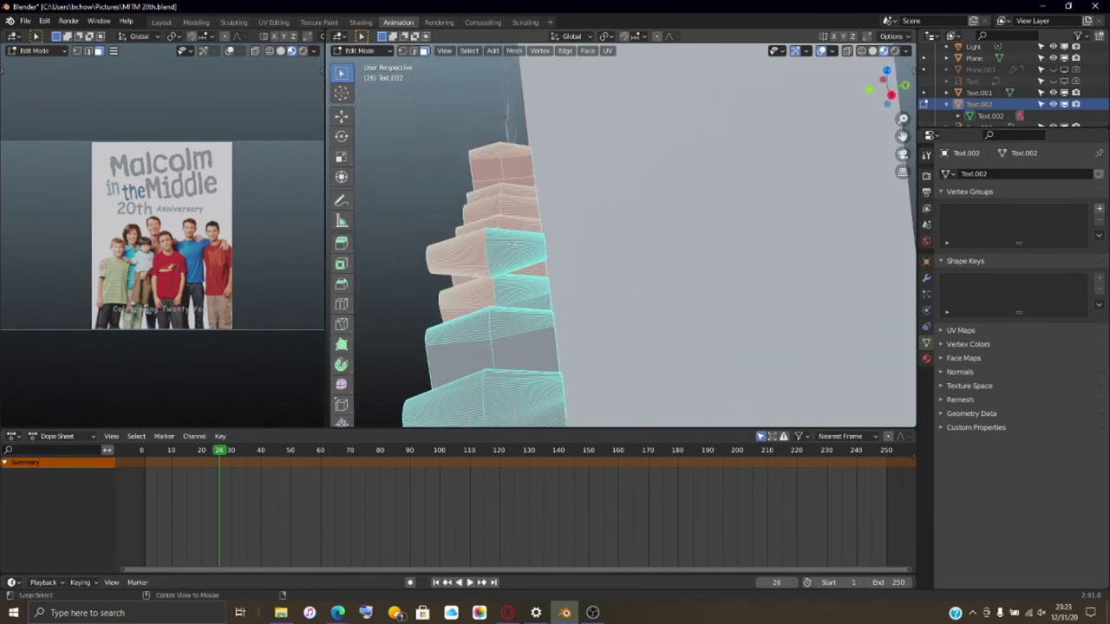
pyautogui.keyDown('alt'); pyautogui.keyDown('shift'); pyautogui.click(514, 342); pyautogui.keyUp('shift'); pyautogui.keyUp('alt')
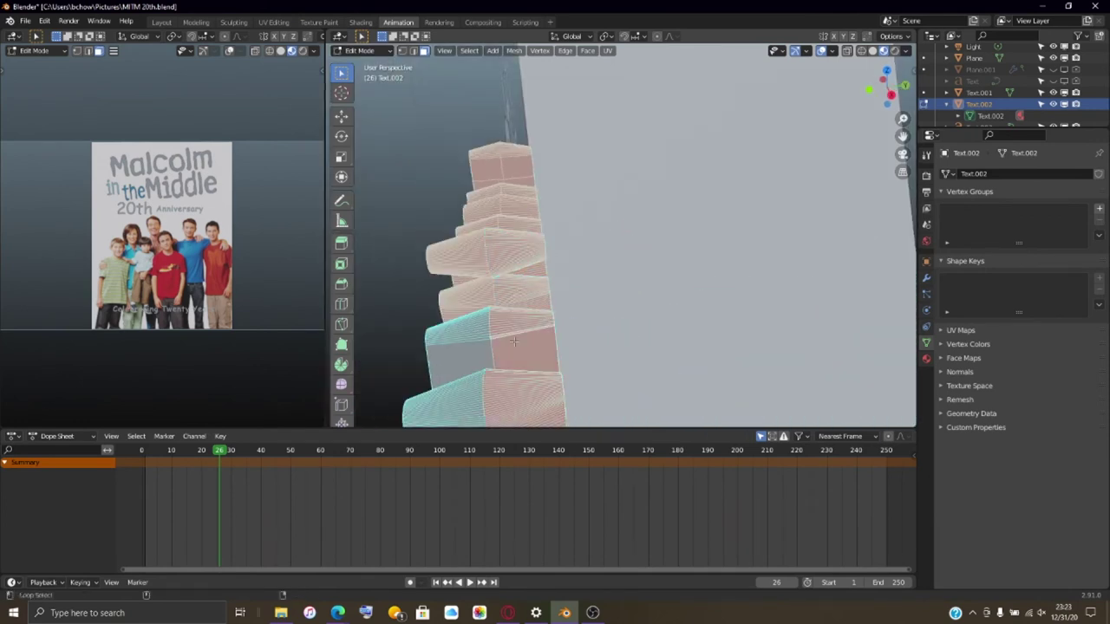
pyautogui.keyDown('alt'); pyautogui.keyDown('shift'); pyautogui.click(458, 347); pyautogui.keyUp('shift'); pyautogui.keyUp('alt')
pyautogui.keyDown('alt'); pyautogui.moveTo(458, 346); pyautogui.dragTo(730, 261, button='middle'); pyautogui.keyUp('alt')
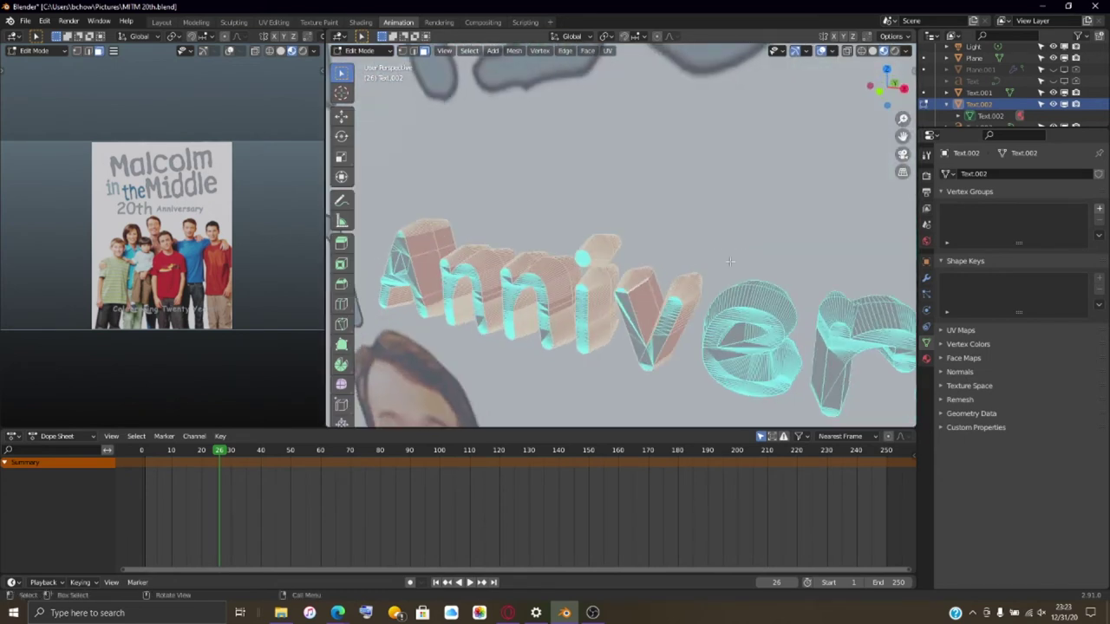
# - Extend the selection with the side face loops of the e, first r, s and a
pyautogui.keyDown('alt'); pyautogui.keyDown('shift'); pyautogui.click(836, 312); pyautogui.keyUp('shift'); pyautogui.keyUp('alt')
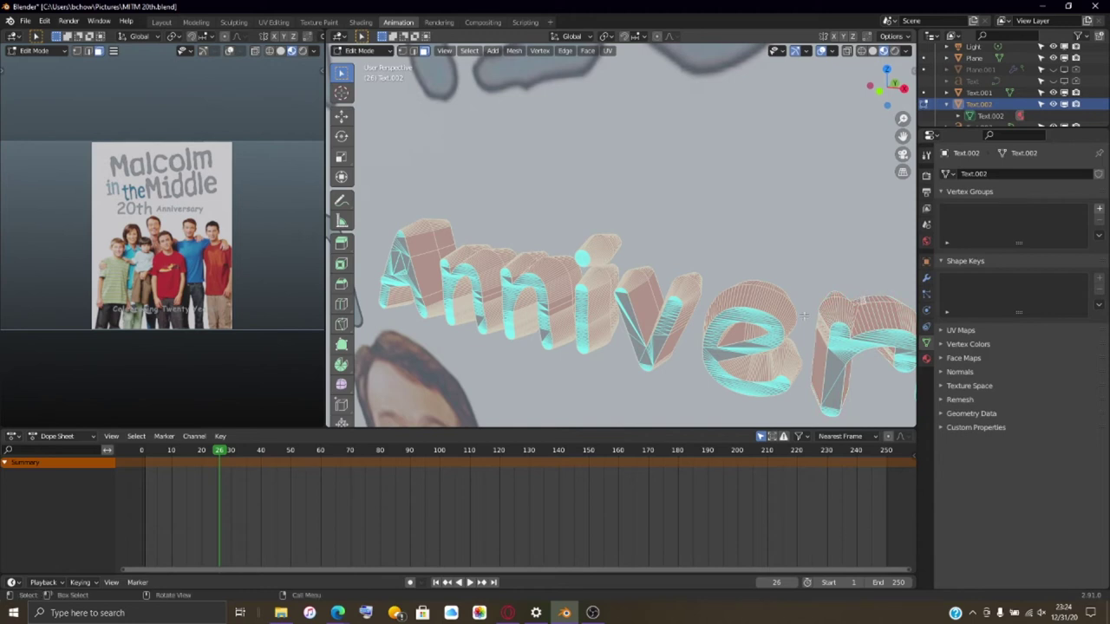
pyautogui.moveTo(864, 299); pyautogui.dragTo(784, 278, button='middle')
pyautogui.scroll(5, 785, 277)
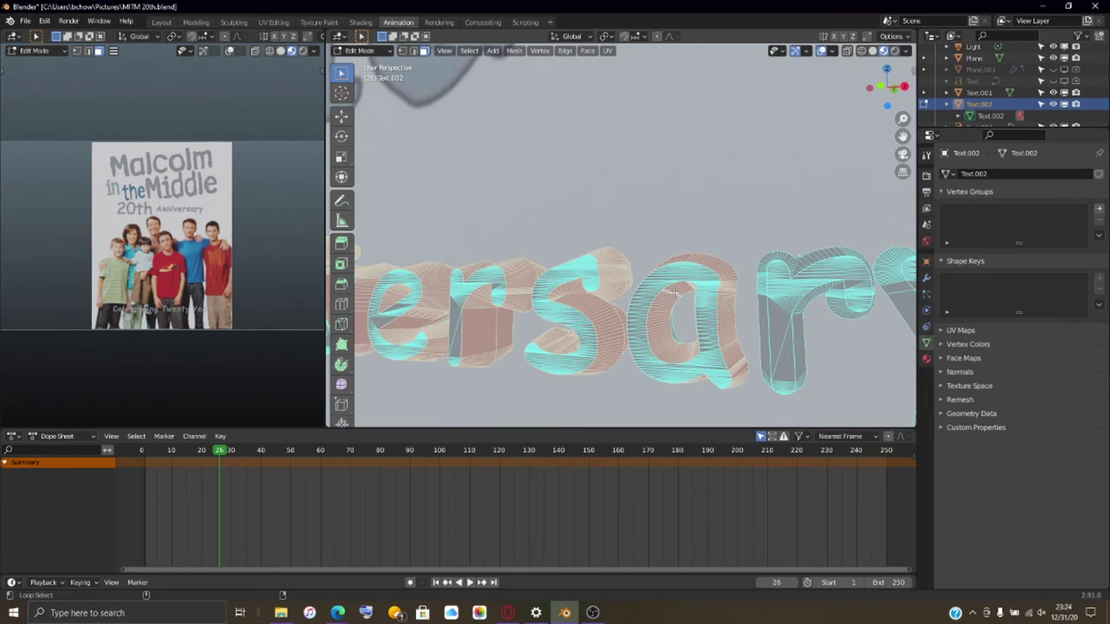
pyautogui.moveTo(695, 309); pyautogui.dragTo(659, 304, button='middle')
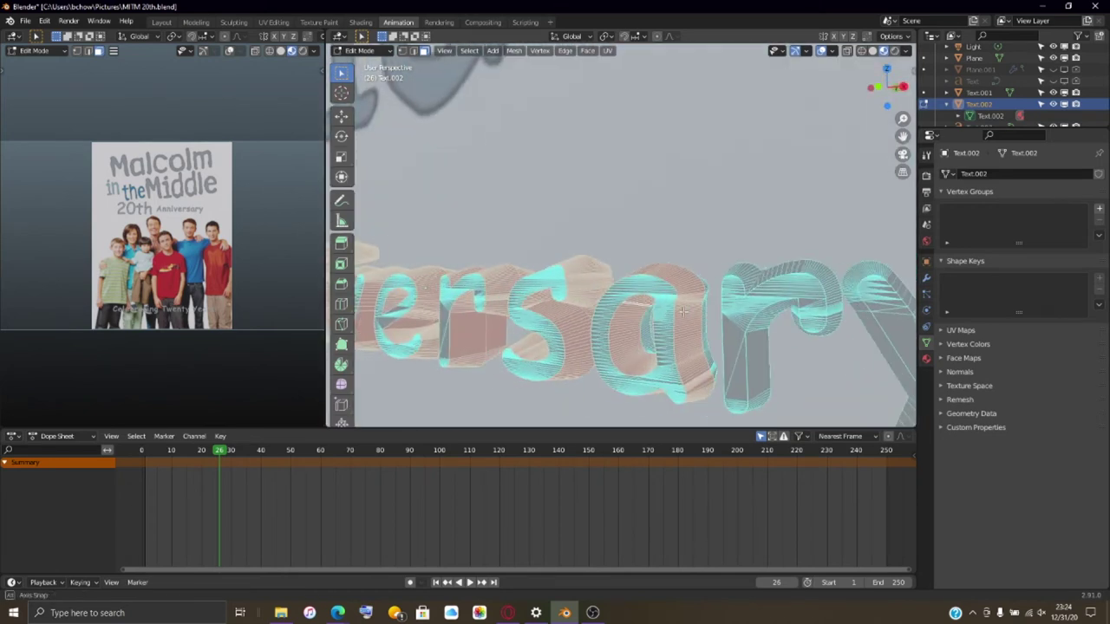
# - Hide the poster plane and add the side faces of the last r and the y to the selection
pyautogui.scroll(3, 1072, 105)
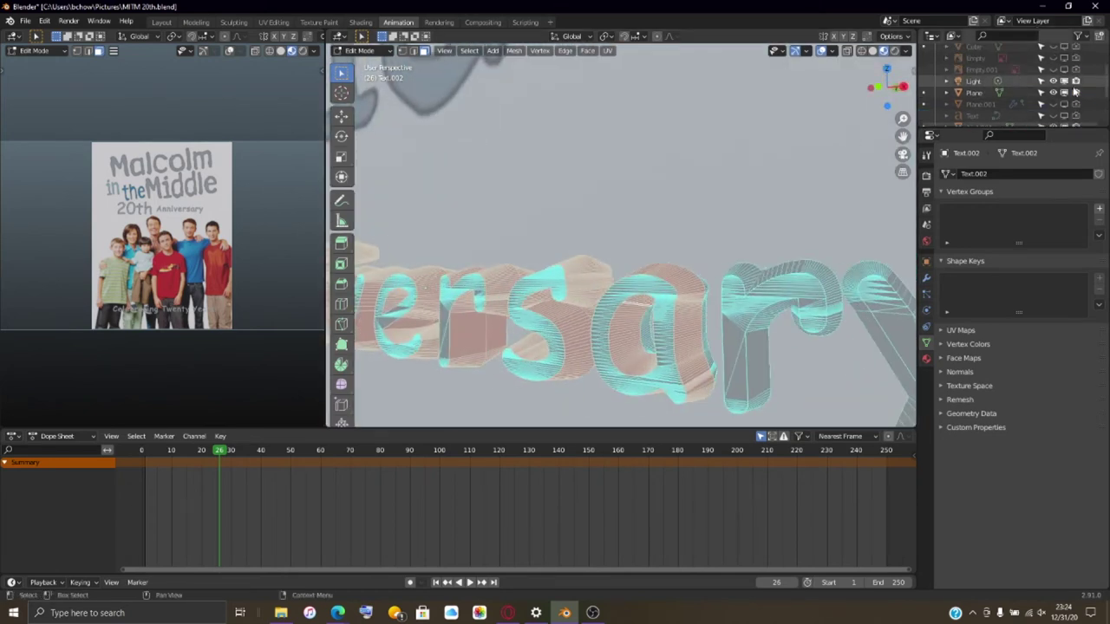
pyautogui.click(1072, 105)
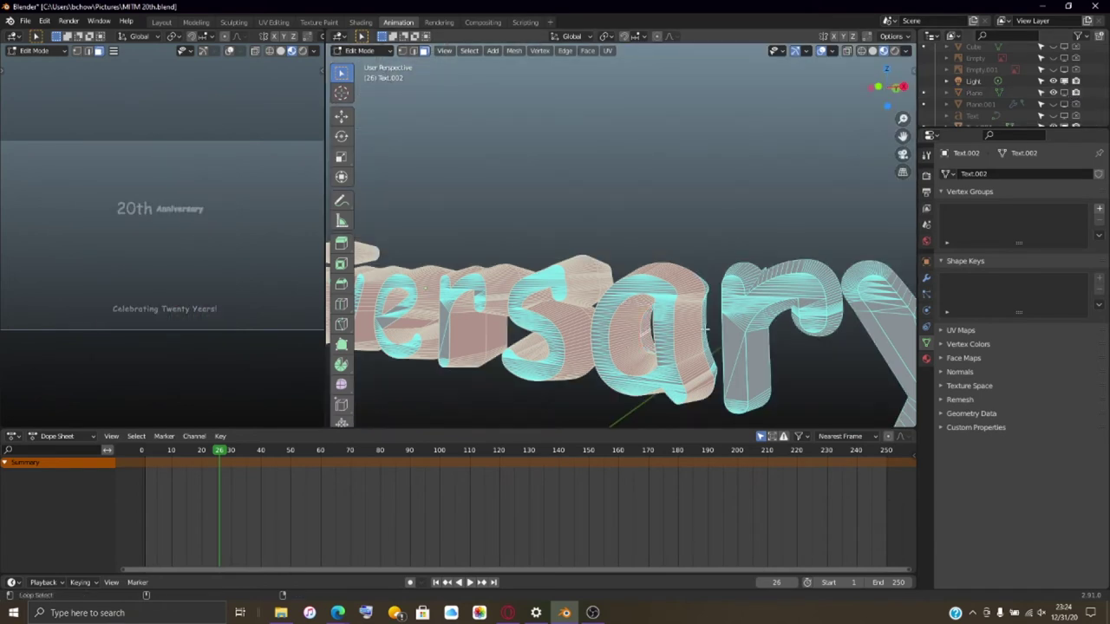
pyautogui.moveTo(708, 329); pyautogui.dragTo(466, 341, button='middle')
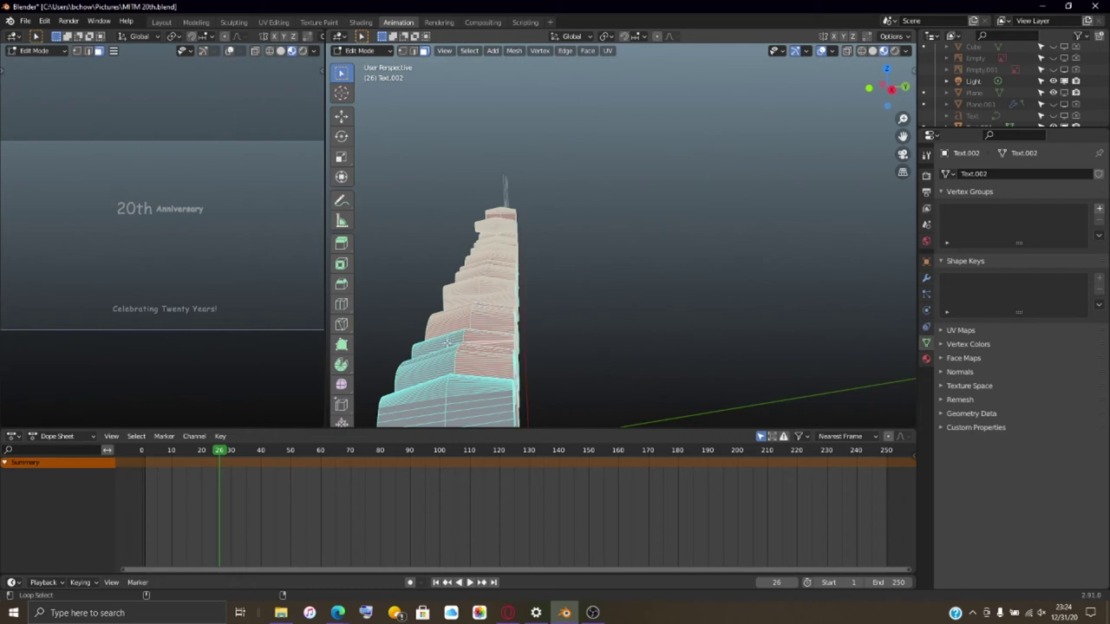
pyautogui.moveTo(443, 373); pyautogui.dragTo(665, 260, button='middle')
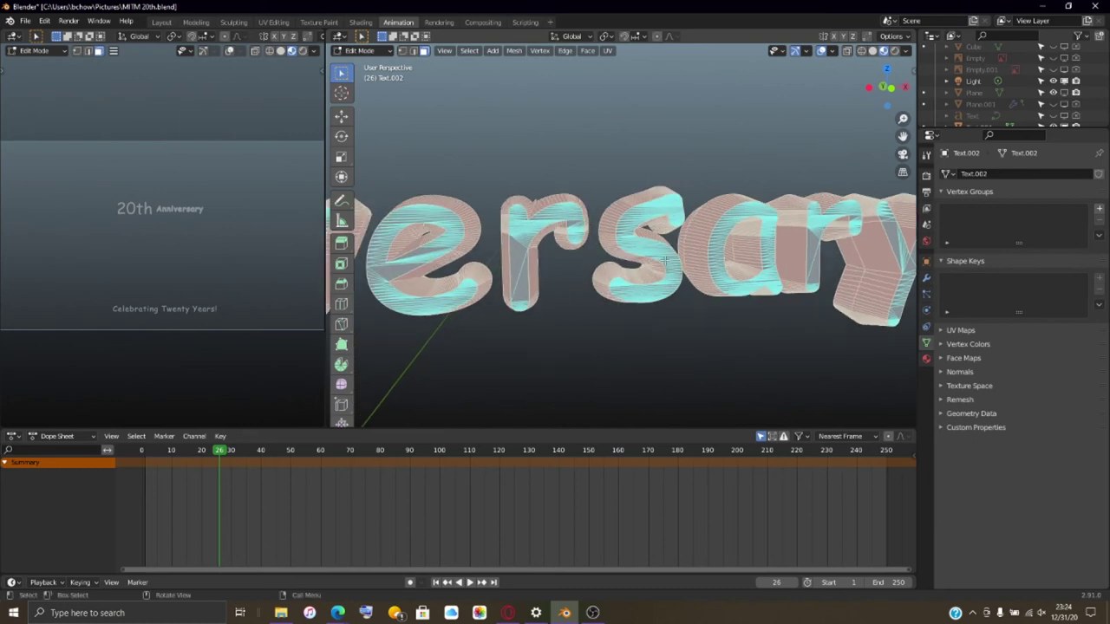
pyautogui.moveTo(560, 240); pyautogui.dragTo(548, 266, button='middle')
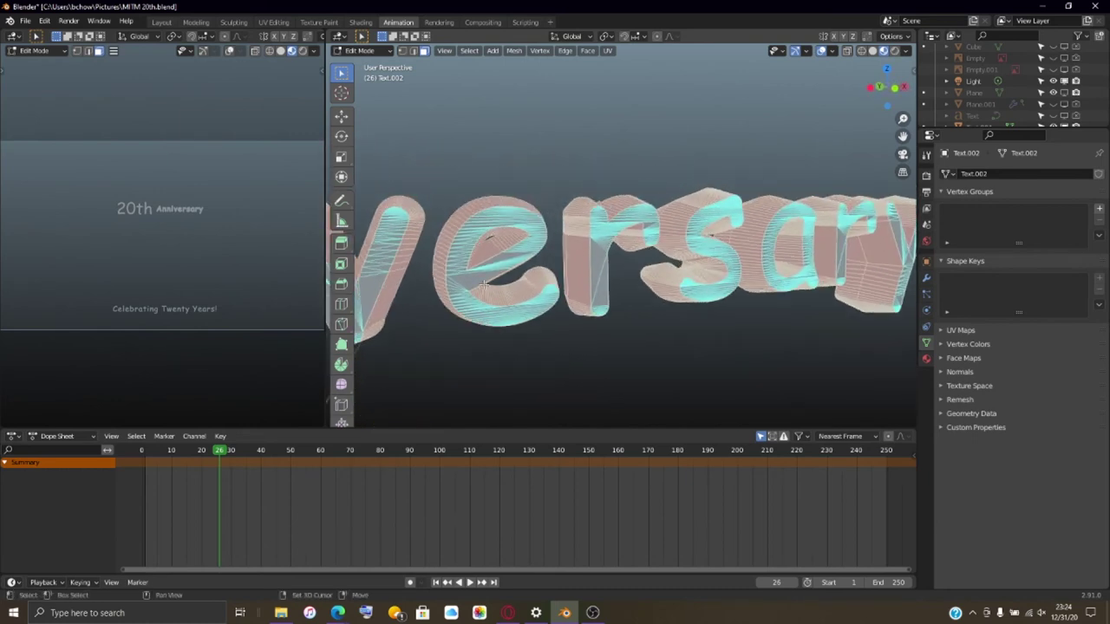
pyautogui.moveTo(484, 286); pyautogui.dragTo(601, 283, button='middle')
# - Add the inner side faces of the hole in the letter A to the selection
pyautogui.scroll(3, 604, 286)
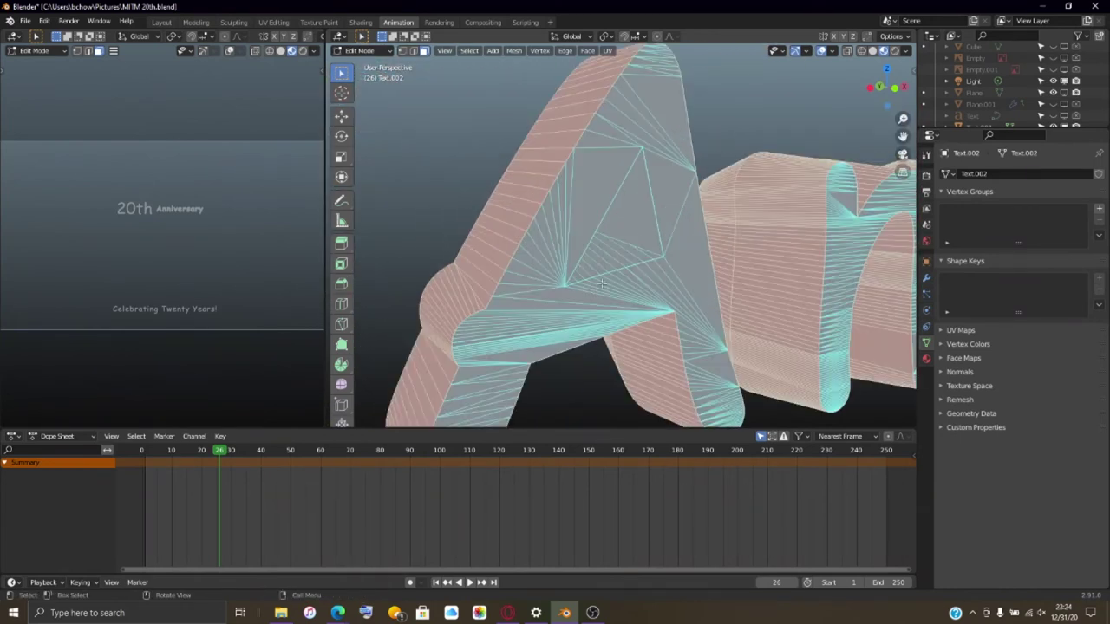
pyautogui.press('alt')
pyautogui.moveTo(628, 242); pyautogui.dragTo(716, 263, button='middle')
pyautogui.scroll(5, 659, 269)
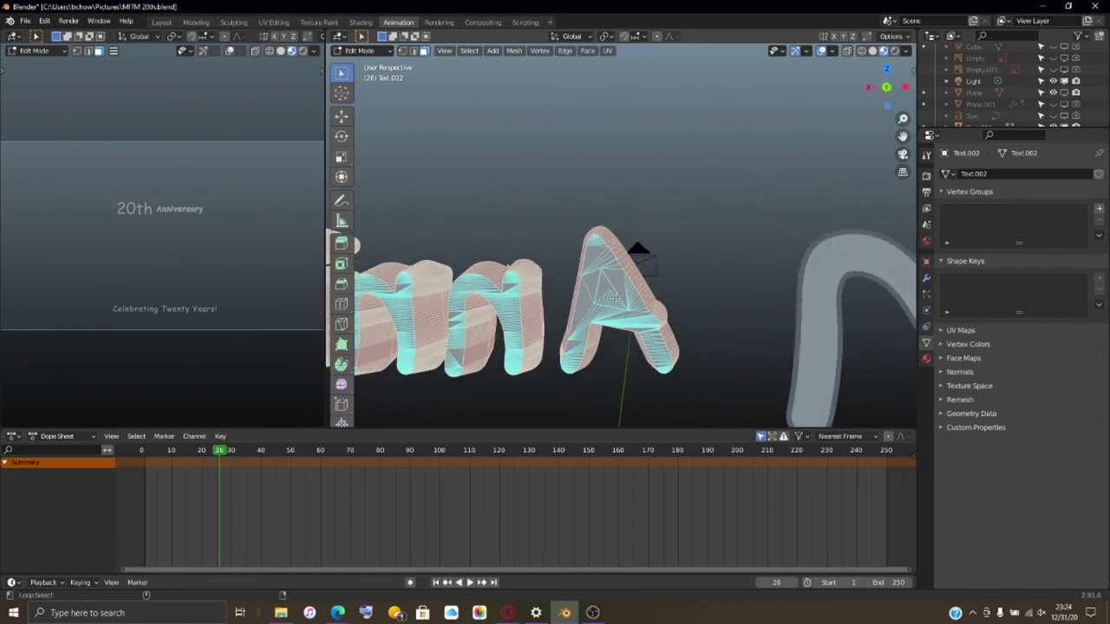
pyautogui.moveTo(613, 300); pyautogui.dragTo(588, 285, button='middle')
pyautogui.scroll(5, 771, 325)
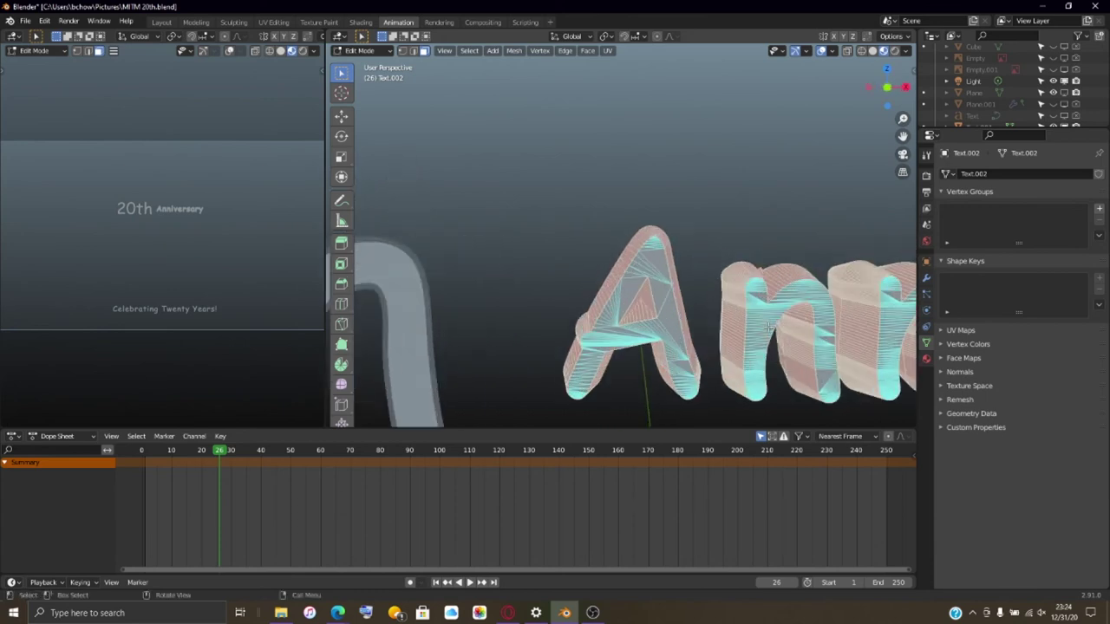
pyautogui.moveTo(768, 328); pyautogui.dragTo(754, 312, button='middle')
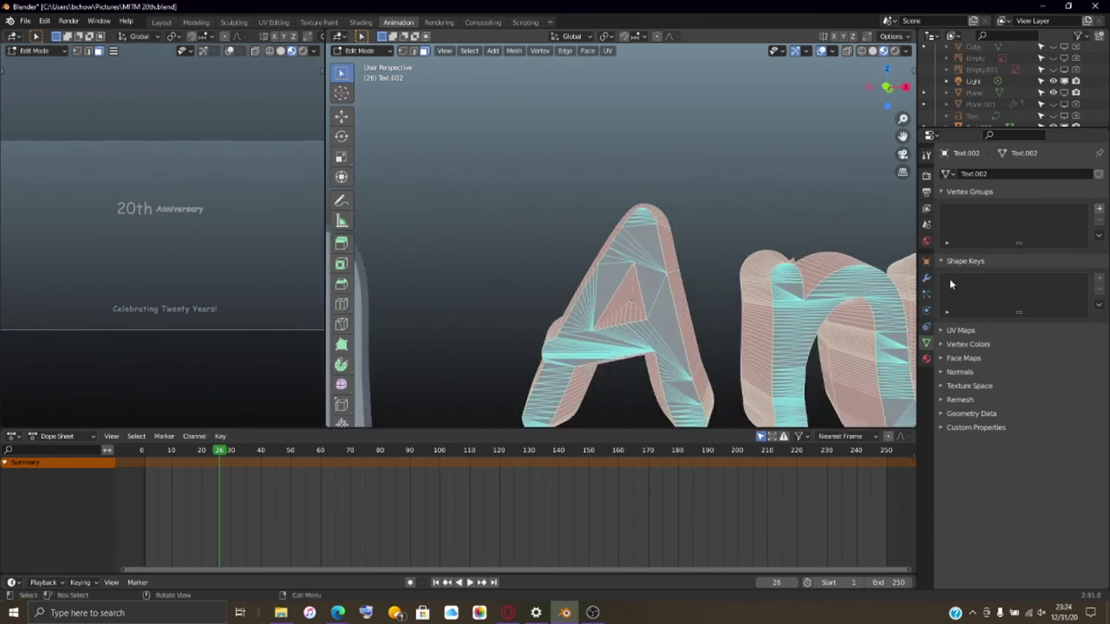
# - Add a second material slot using Material.003 and assign it to the selected side faces of the Anniversary lettering
pyautogui.click(926, 359)
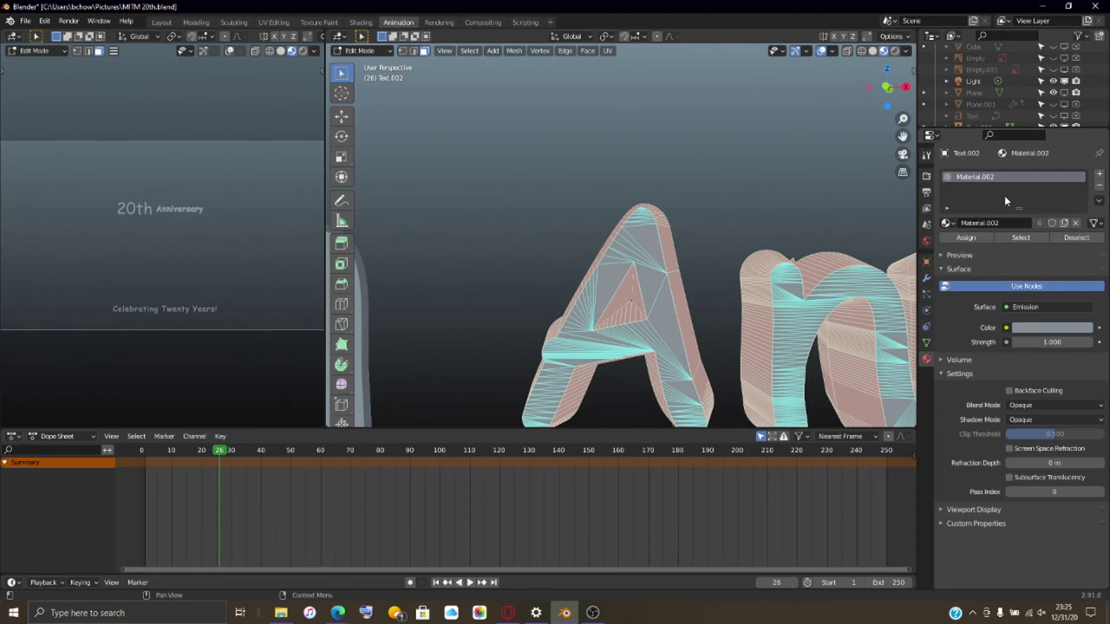
pyautogui.click(1098, 175)
pyautogui.click(948, 249)
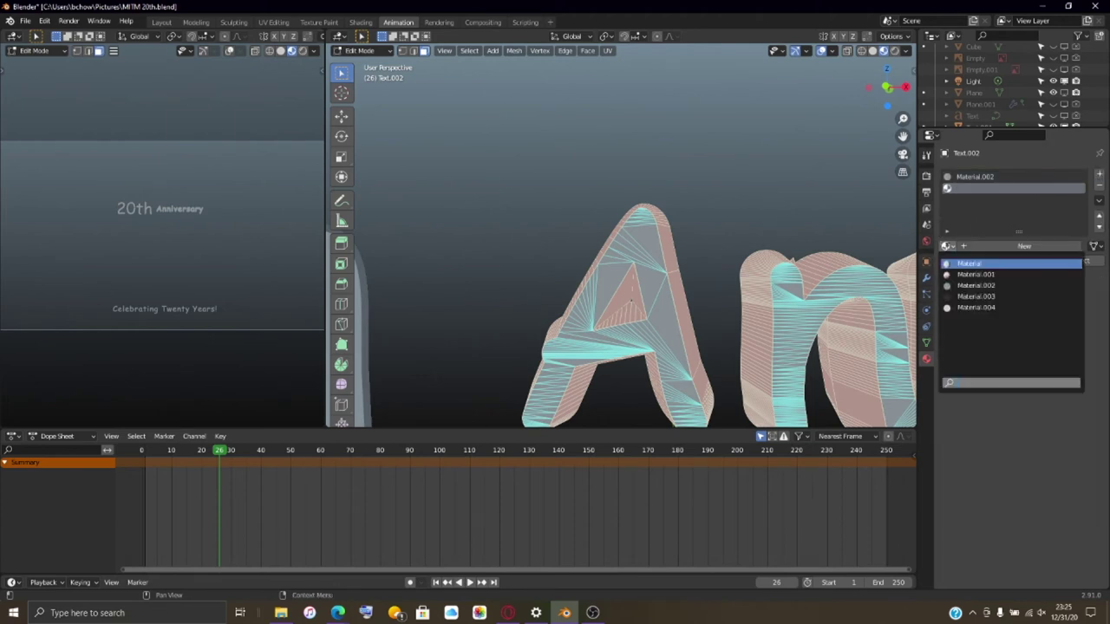
pyautogui.click(957, 307)
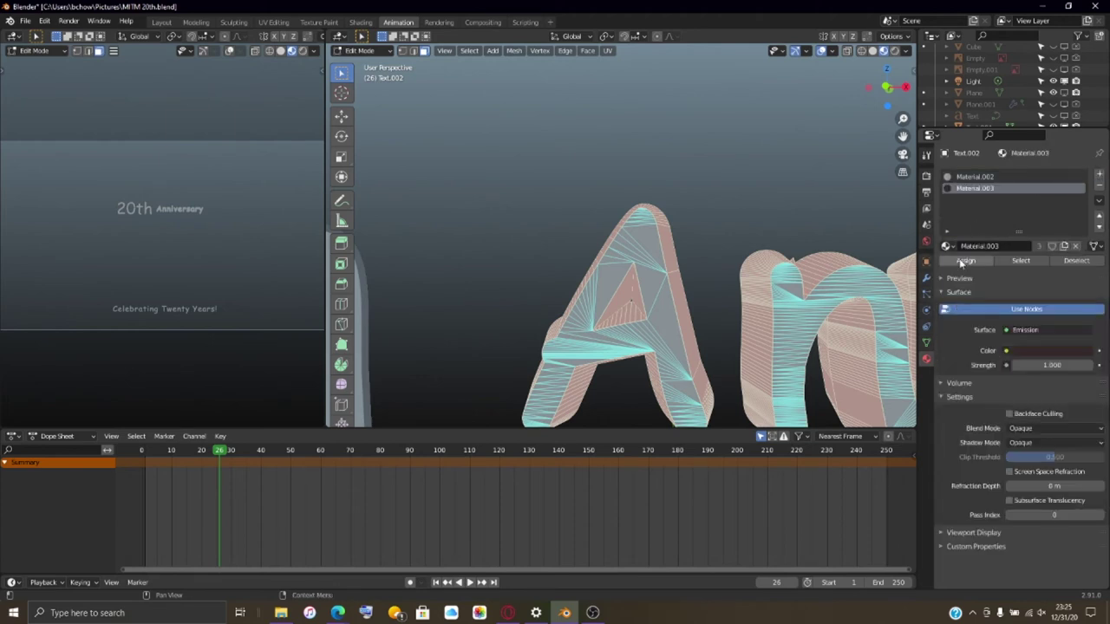
pyautogui.scroll(-4, 694, 338)
pyautogui.press('Tab')
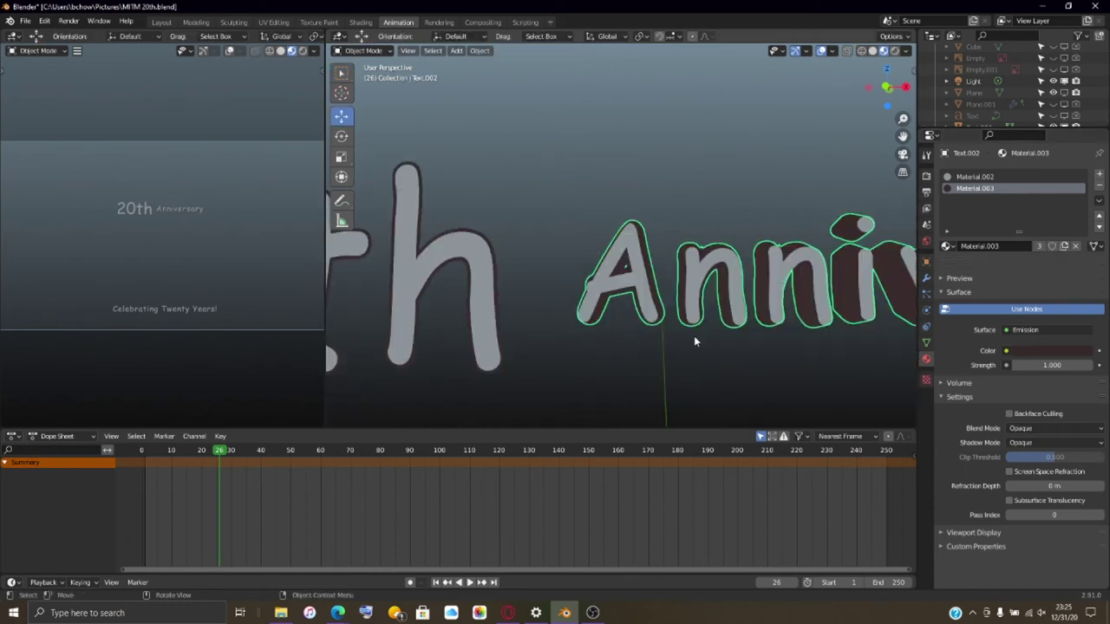
pyautogui.scroll(-5, 639, 318)
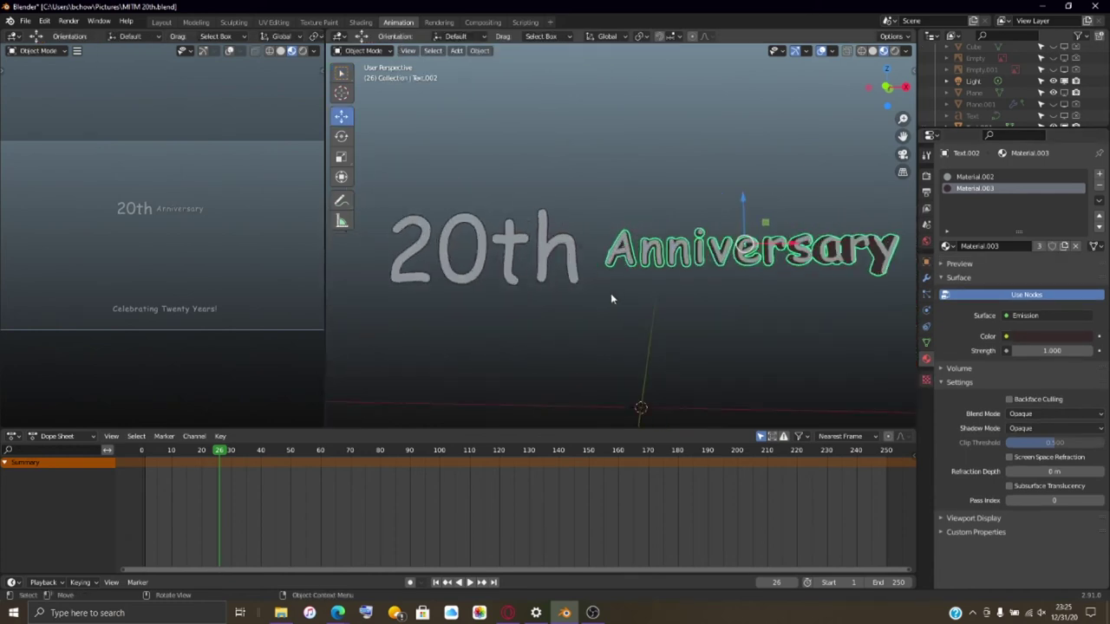
pyautogui.keyDown('alt'); pyautogui.moveTo(610, 298); pyautogui.dragTo(631, 310, button='middle'); pyautogui.keyUp('alt')
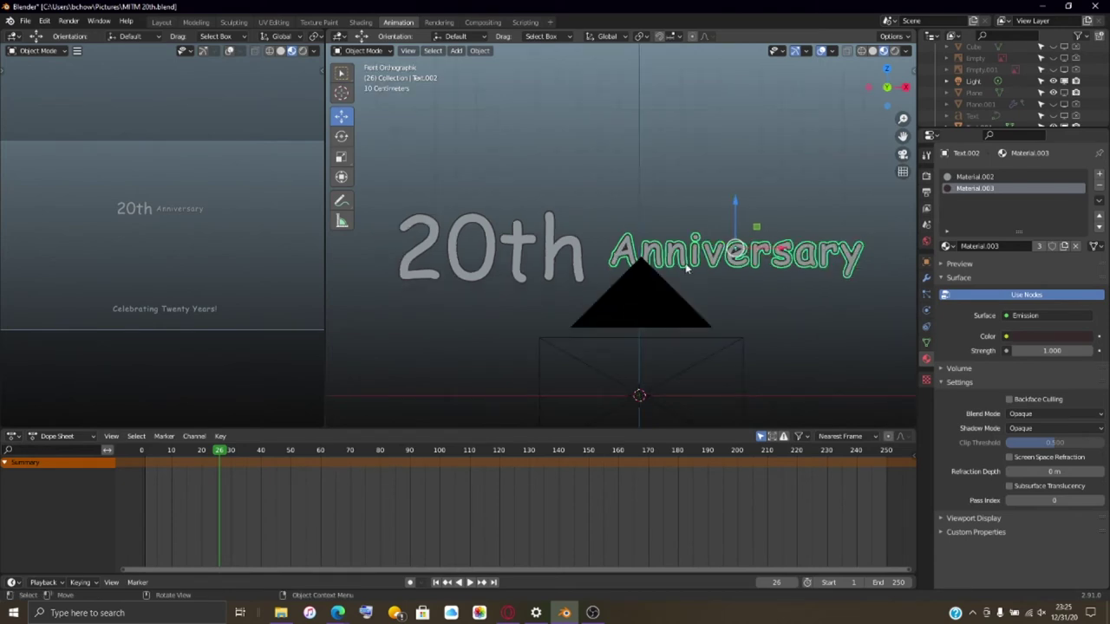
pyautogui.scroll(9, 685, 262)
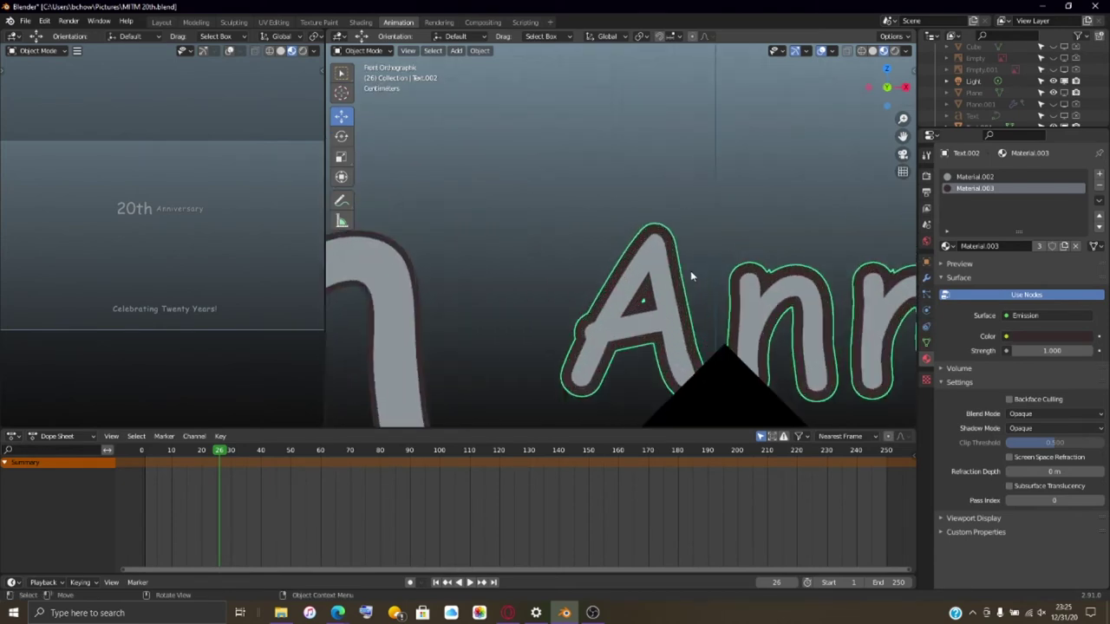
pyautogui.scroll(-6, 691, 274)
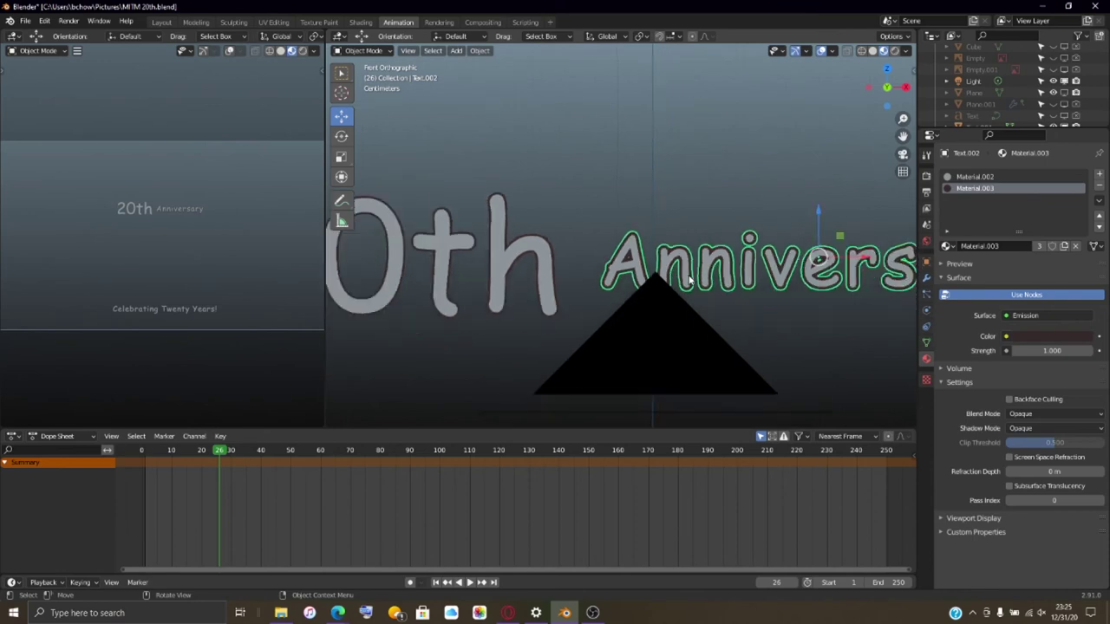
pyautogui.scroll(3, 691, 278)
pyautogui.scroll(1, 687, 282)
# - Scale the selected side faces of the Anniversary mesh along the global Y axis to about 0.3
pyautogui.press('Tab')
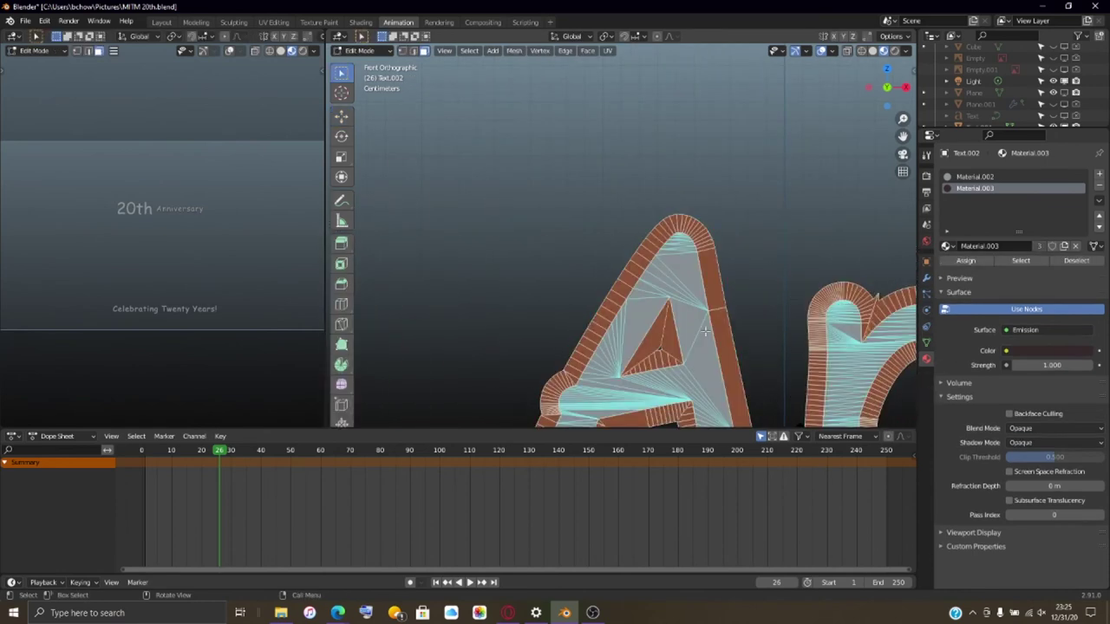
pyautogui.scroll(-2, 698, 321)
pyautogui.scroll(2, 700, 332)
pyautogui.scroll(-2, 693, 339)
pyautogui.moveTo(684, 344); pyautogui.dragTo(657, 338, button='middle')
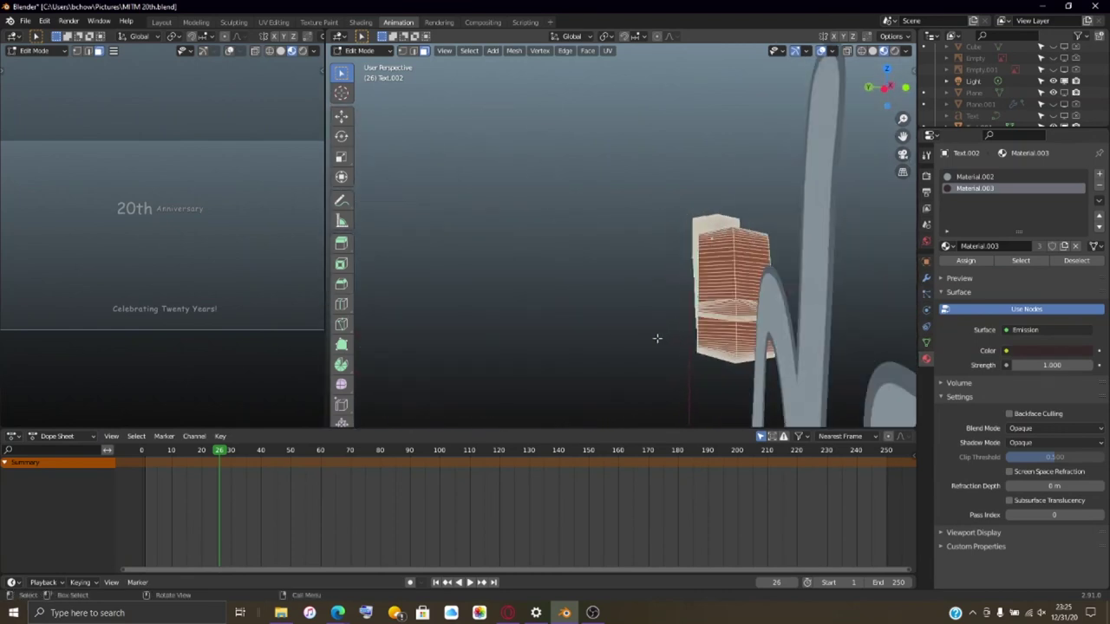
pyautogui.press('s')
pyautogui.press('y')
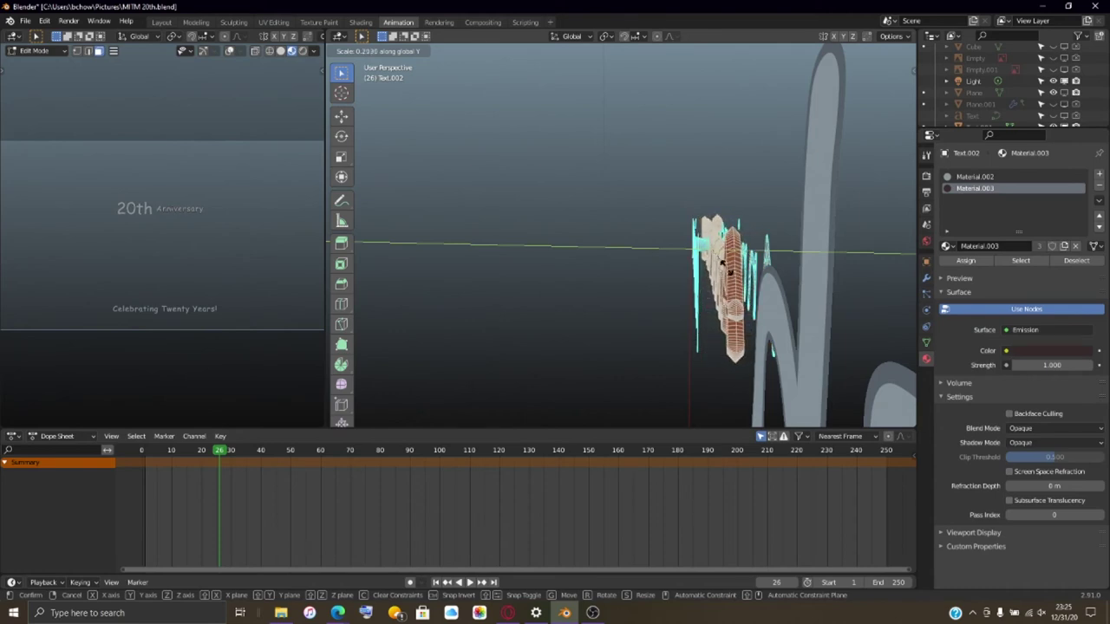
pyautogui.click(722, 256)
# - Check the flattened side faces of the Anniversary letters from several angles and from the front, ending in Object Mode
pyautogui.moveTo(722, 256); pyautogui.dragTo(607, 261, button='middle')
pyautogui.press('KP_1')
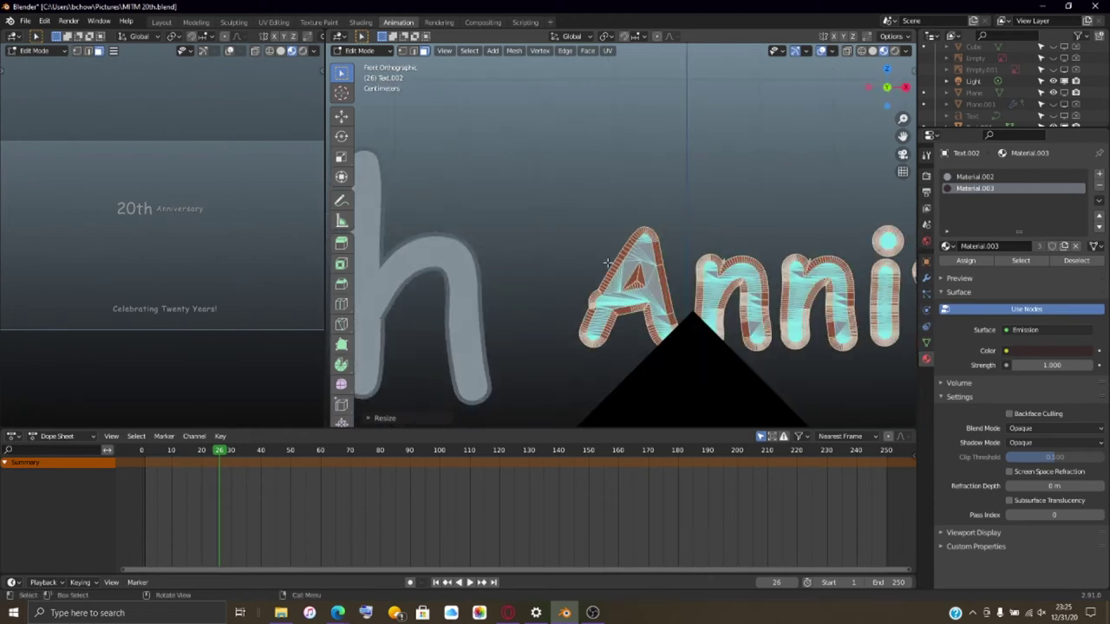
pyautogui.moveTo(608, 262); pyautogui.dragTo(621, 296, button='middle')
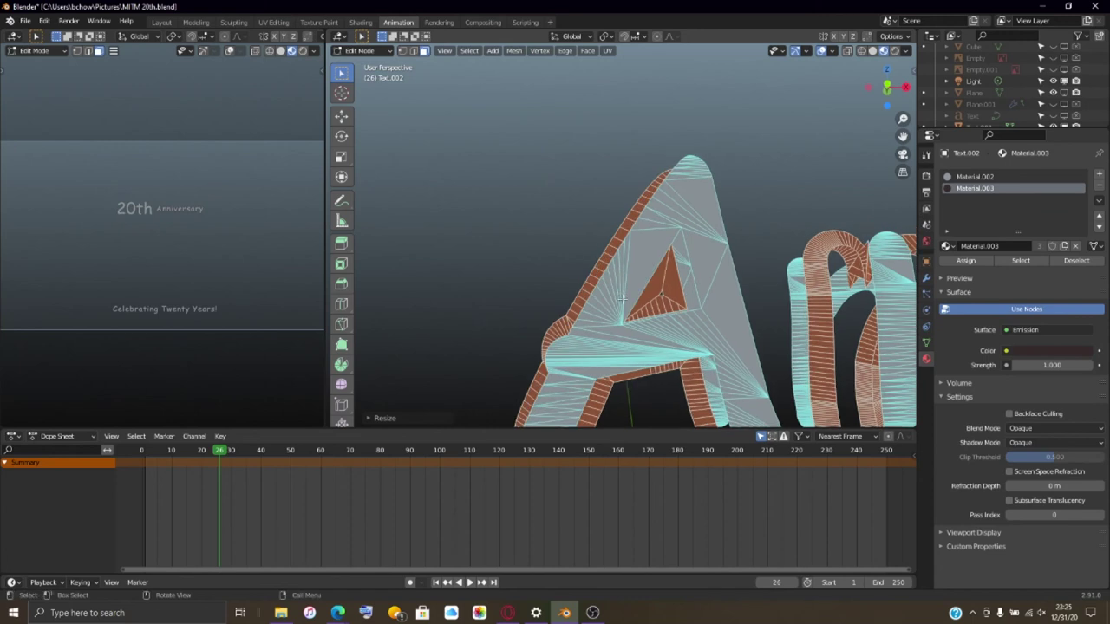
pyautogui.moveTo(448, 349); pyautogui.dragTo(875, 390, button='middle')
pyautogui.press('KP_1')
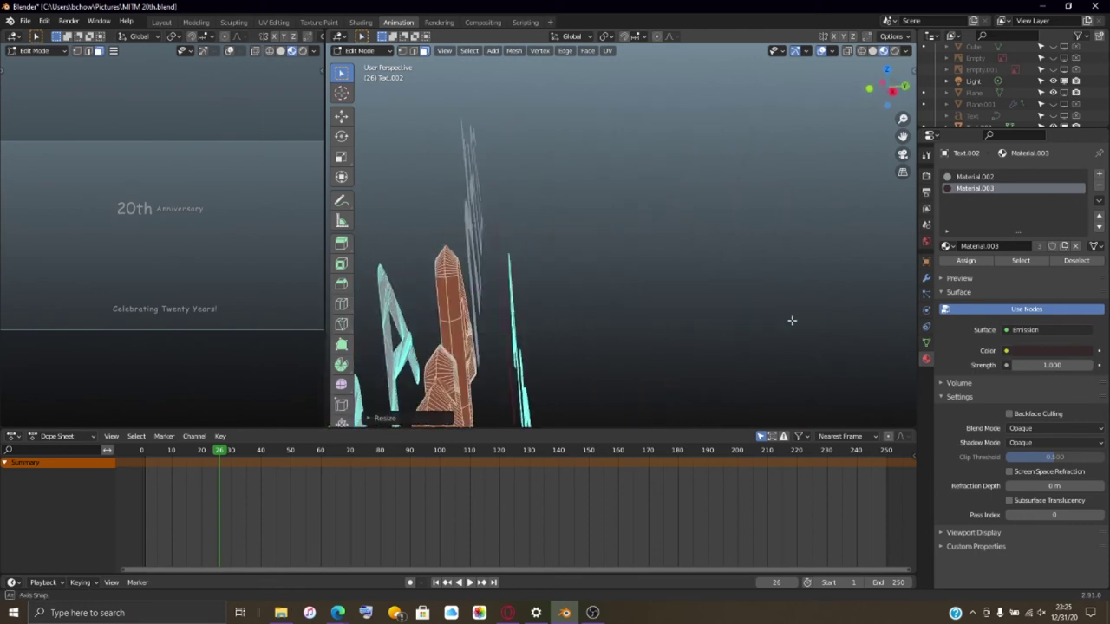
pyautogui.scroll(-9, 791, 311)
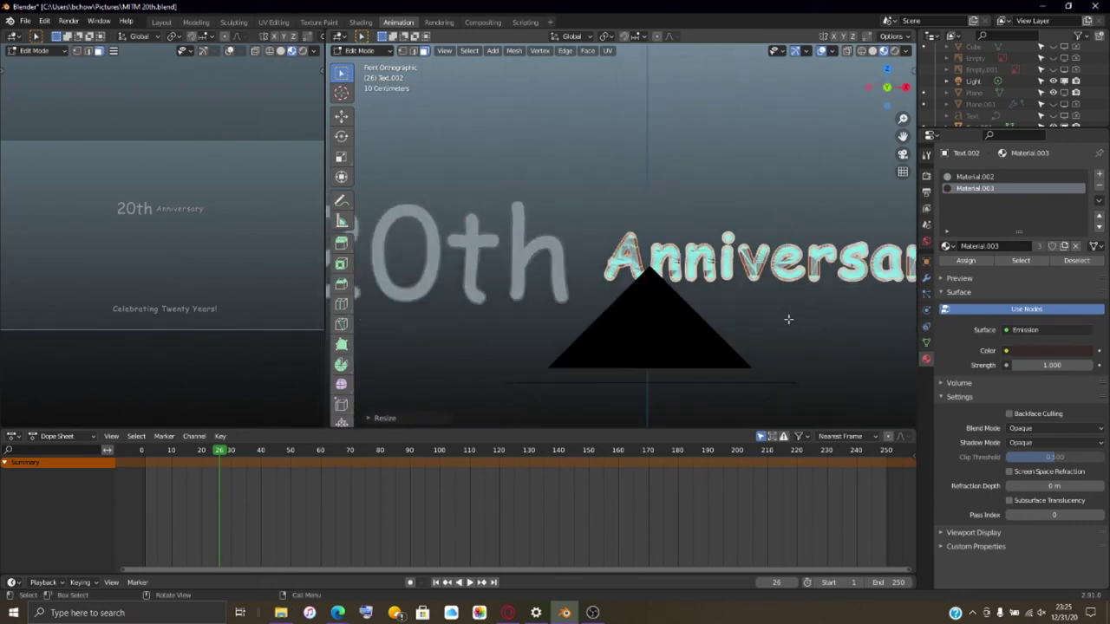
pyautogui.press('Tab')
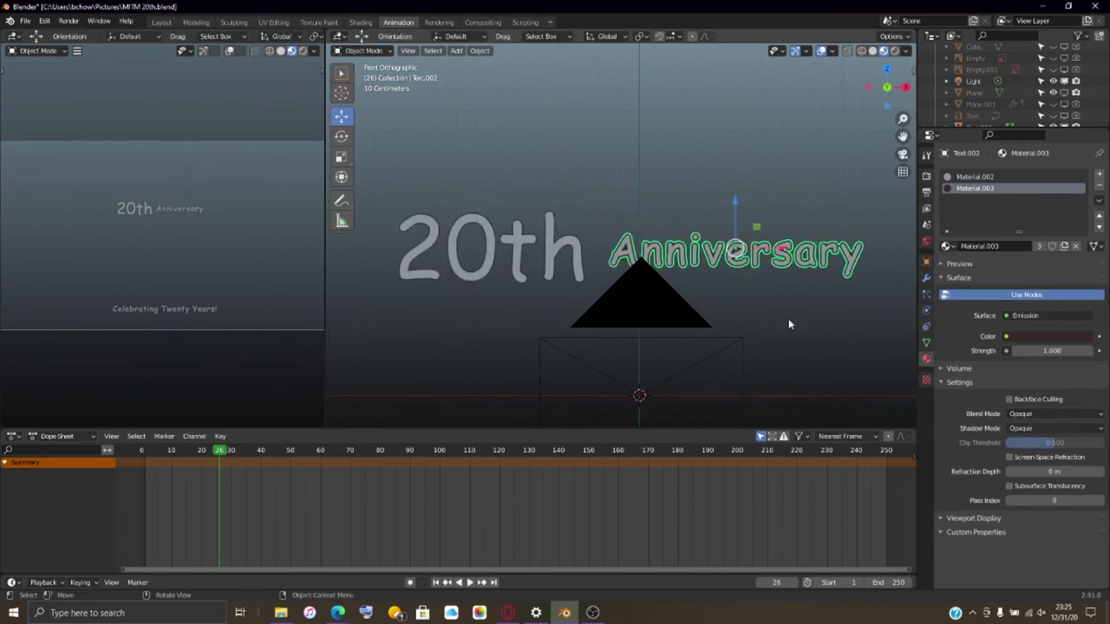
# - Enlarge the whole Anniversary lettering and move it along X so it starts directly beside the 20th text
pyautogui.press('s')
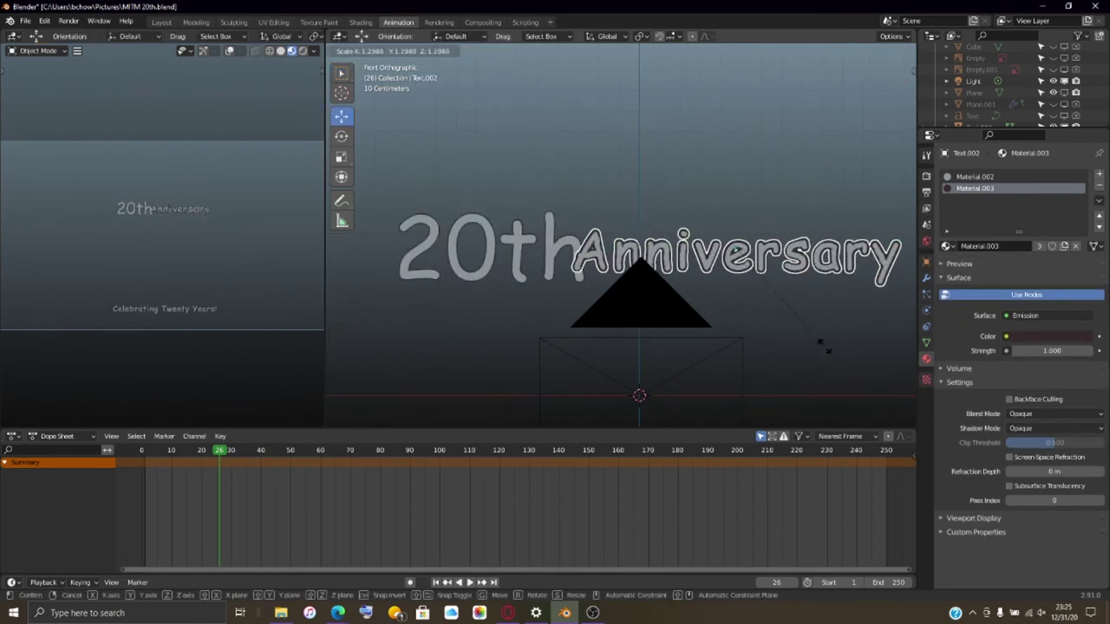
pyautogui.click(848, 373)
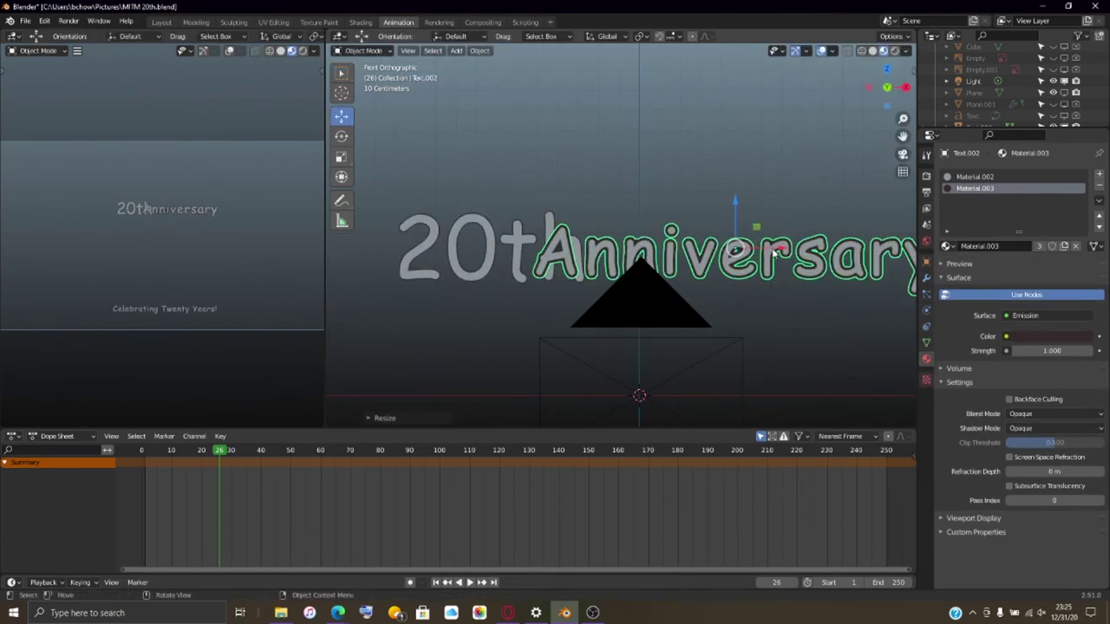
pyautogui.press('g')
pyautogui.click(891, 251)
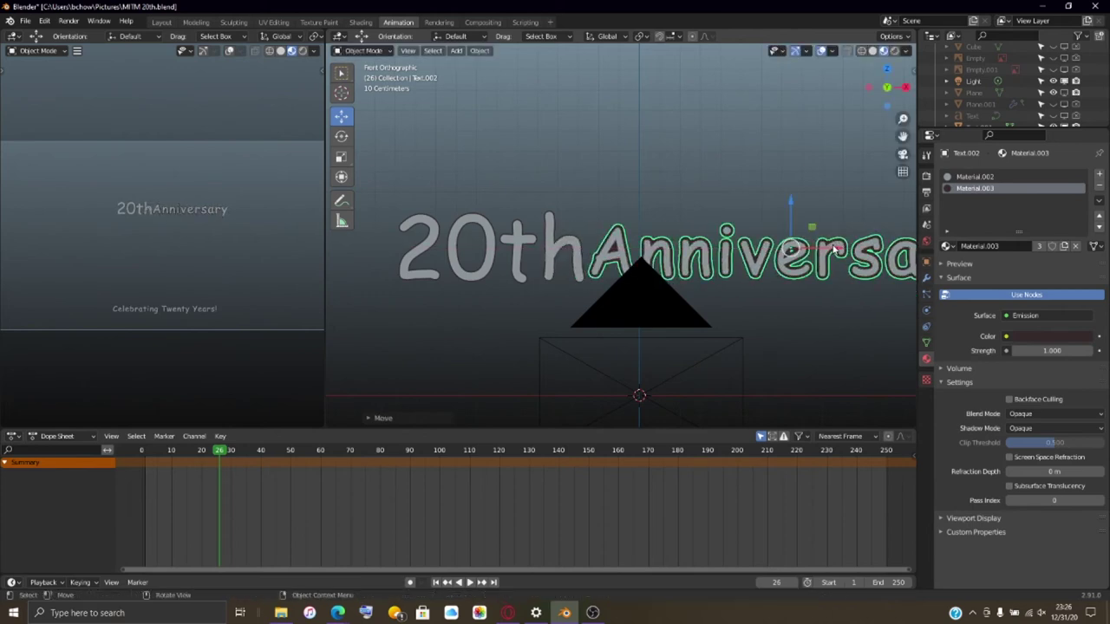
# - Make the hidden poster plane visible again in the viewport, behind the lettering
pyautogui.scroll(-3, 774, 306)
pyautogui.scroll(5, 764, 315)
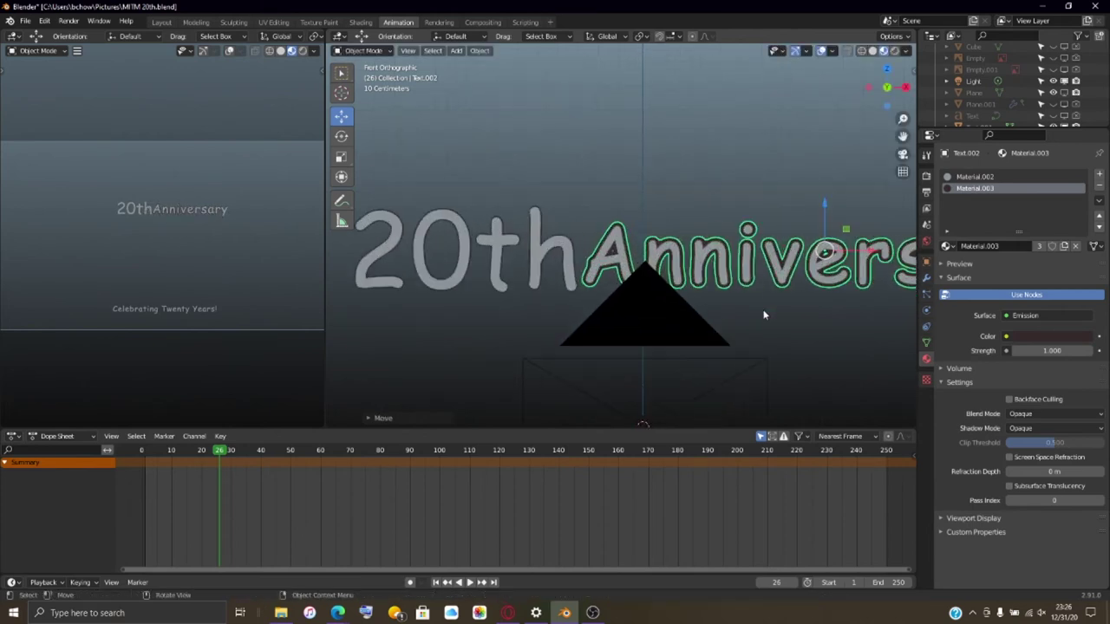
pyautogui.scroll(-4, 767, 305)
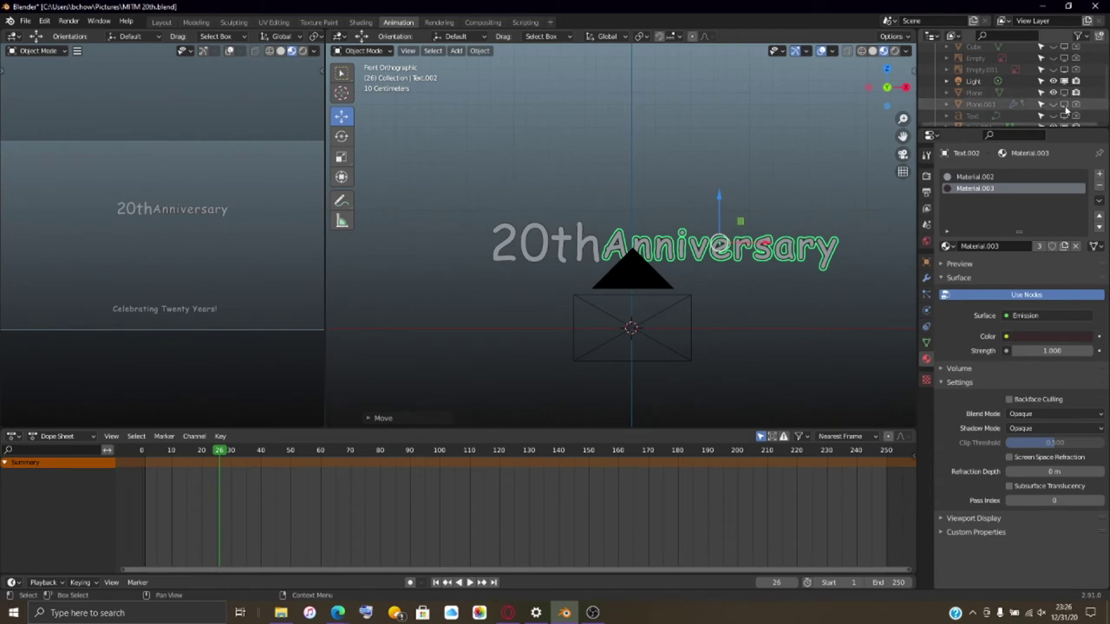
pyautogui.scroll(-3, 1066, 93)
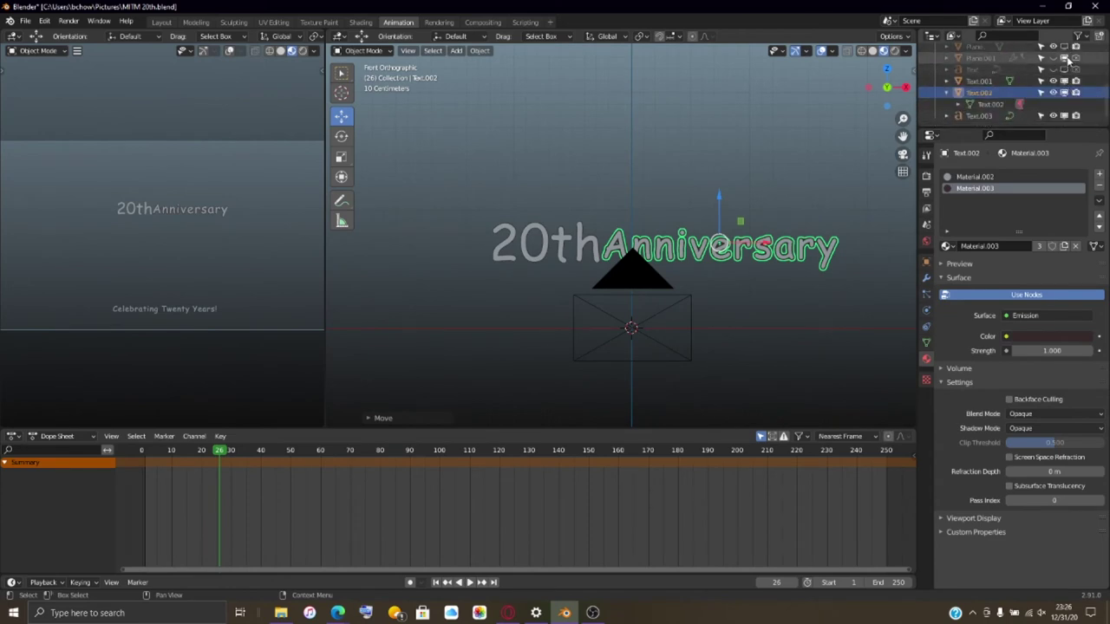
pyautogui.scroll(3, 1064, 80)
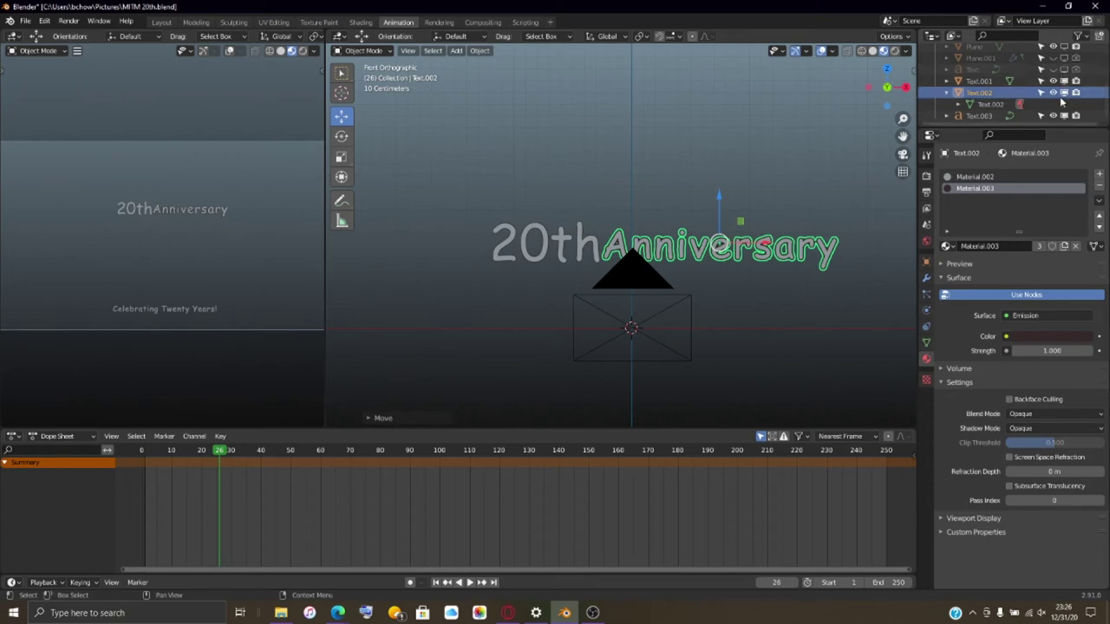
pyautogui.click(1063, 92)
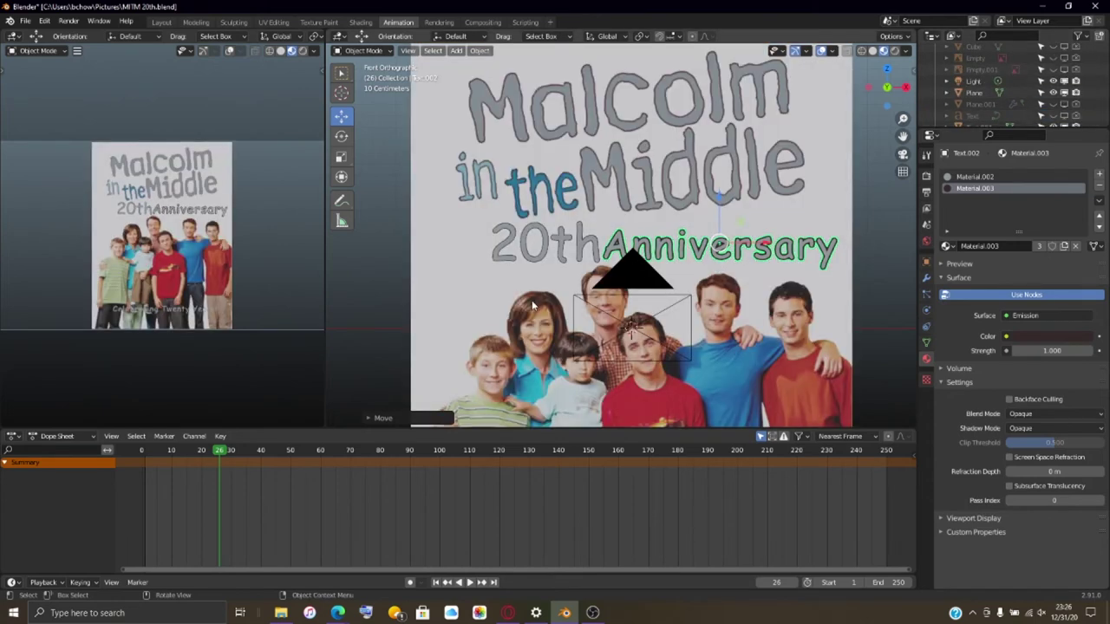
# - Scale the selected side faces of the Anniversary mesh slightly along the Z axis with the Scale tool
pyautogui.scroll(6, 532, 303)
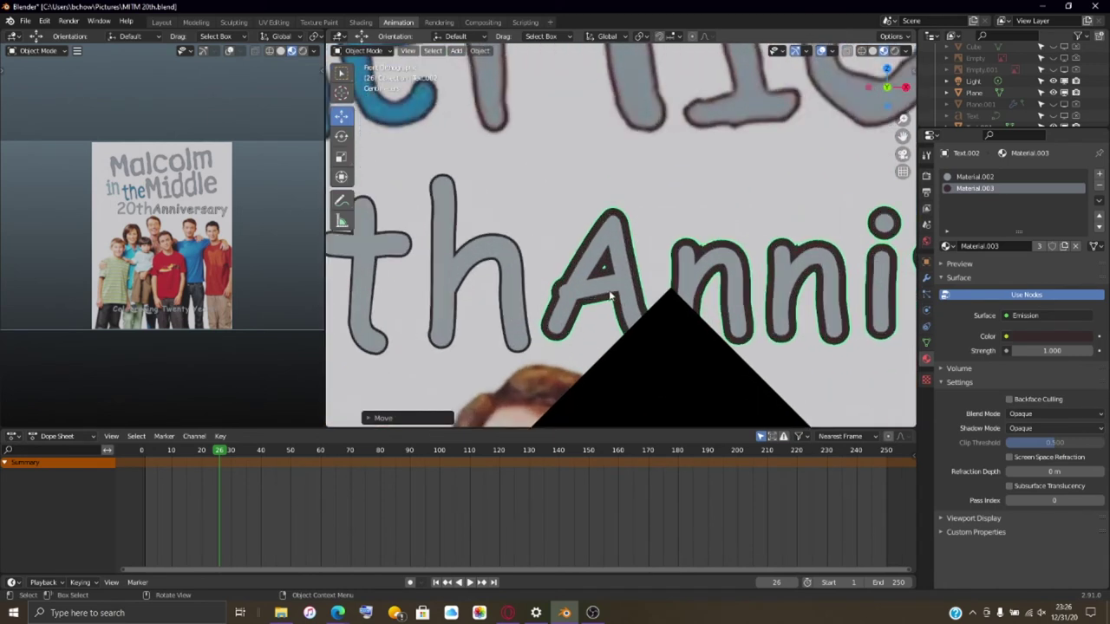
pyautogui.press('Tab')
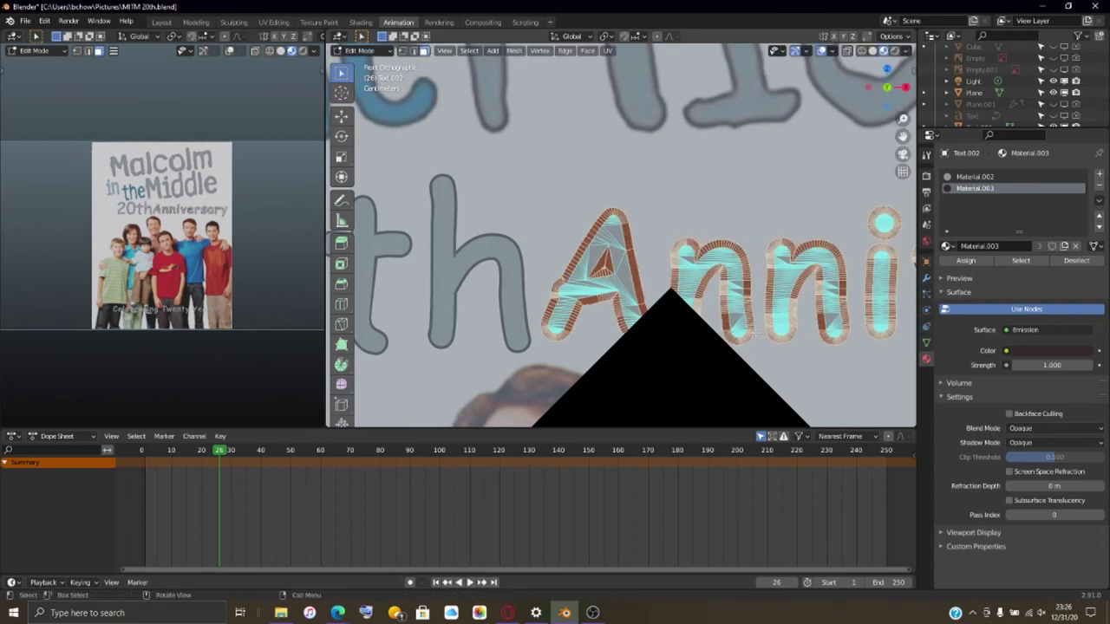
pyautogui.click(341, 157)
pyautogui.scroll(-4, 679, 346)
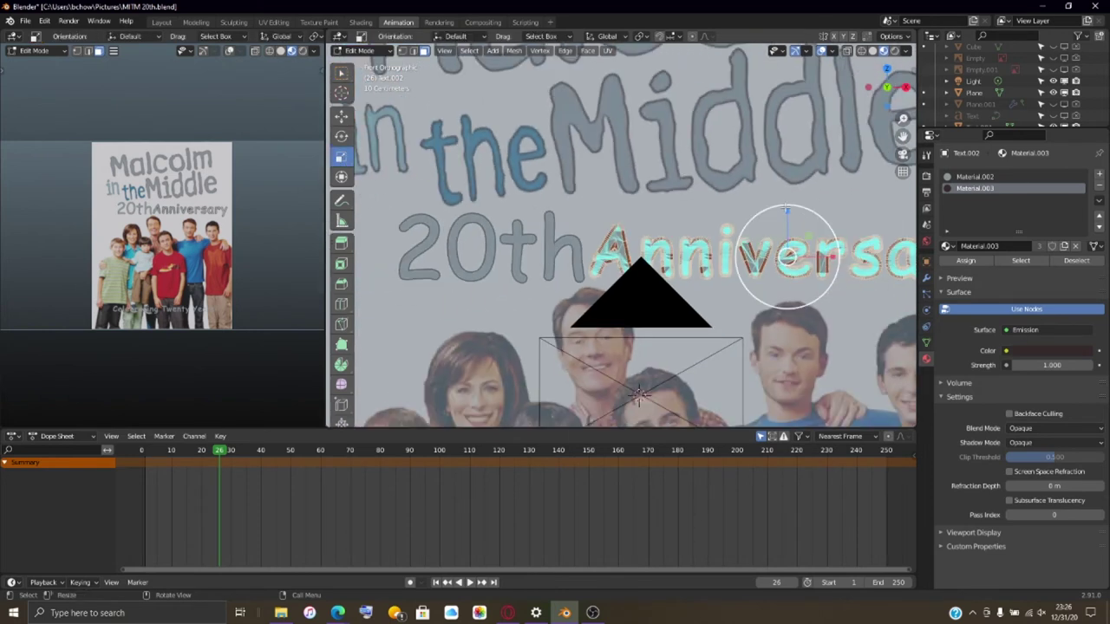
pyautogui.moveTo(786, 211); pyautogui.dragTo(784, 219)
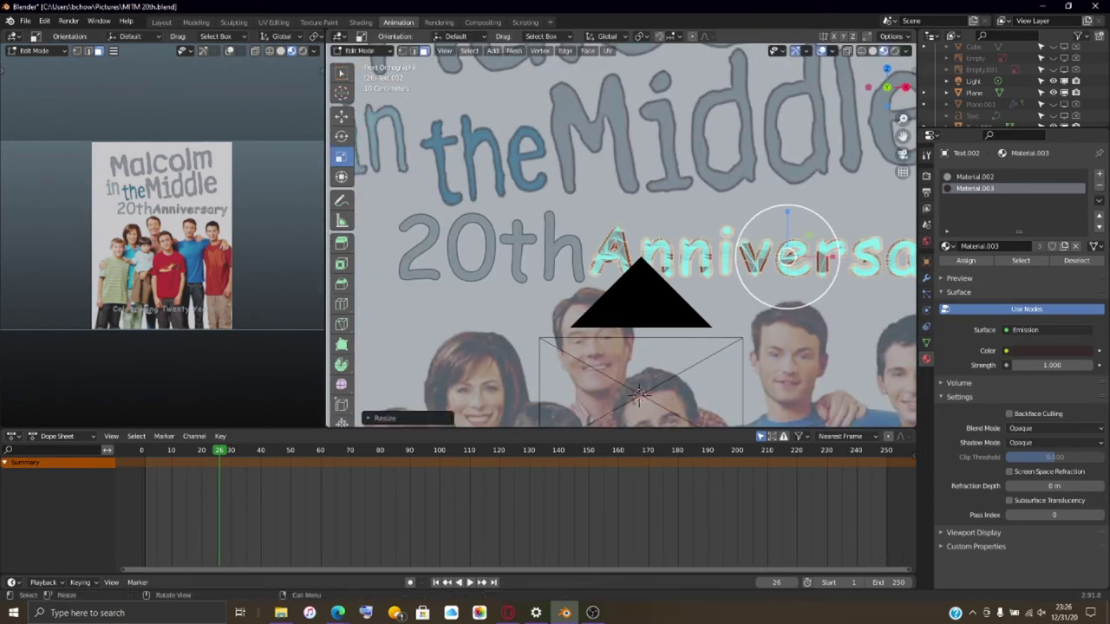
# - Try scaling the Anniversary side faces along the X axis, undo that scaling and return to Object Mode
pyautogui.scroll(3, 785, 251)
pyautogui.keyDown('ctrl'); pyautogui.scroll(-5, 776, 278); pyautogui.keyUp('ctrl')
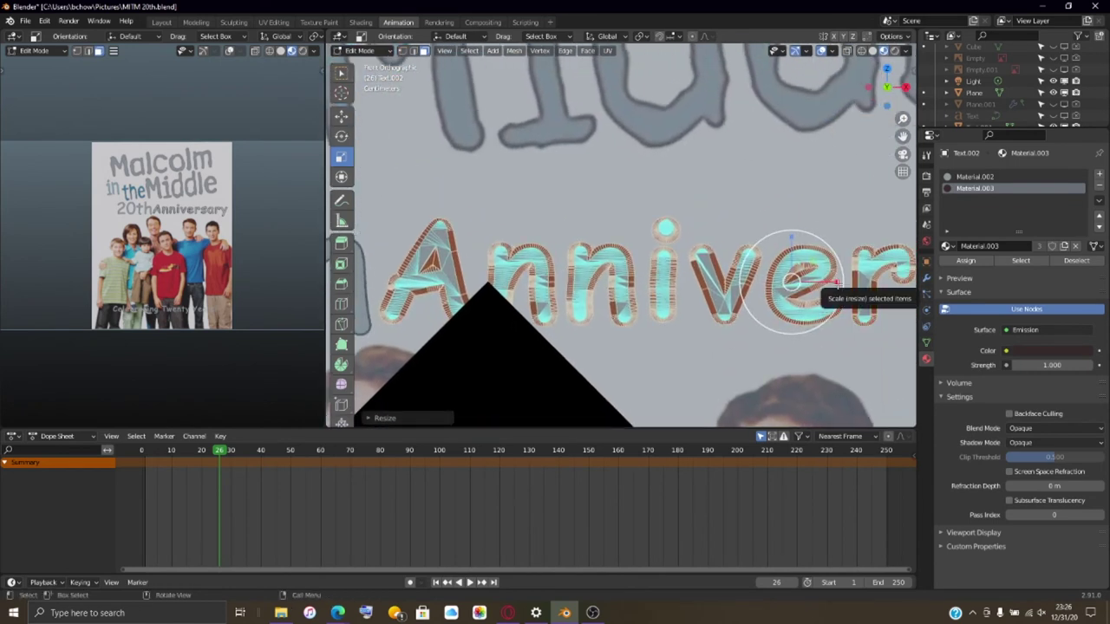
pyautogui.moveTo(820, 284); pyautogui.dragTo(834, 284)
pyautogui.hotkey('ctrl', 'z')
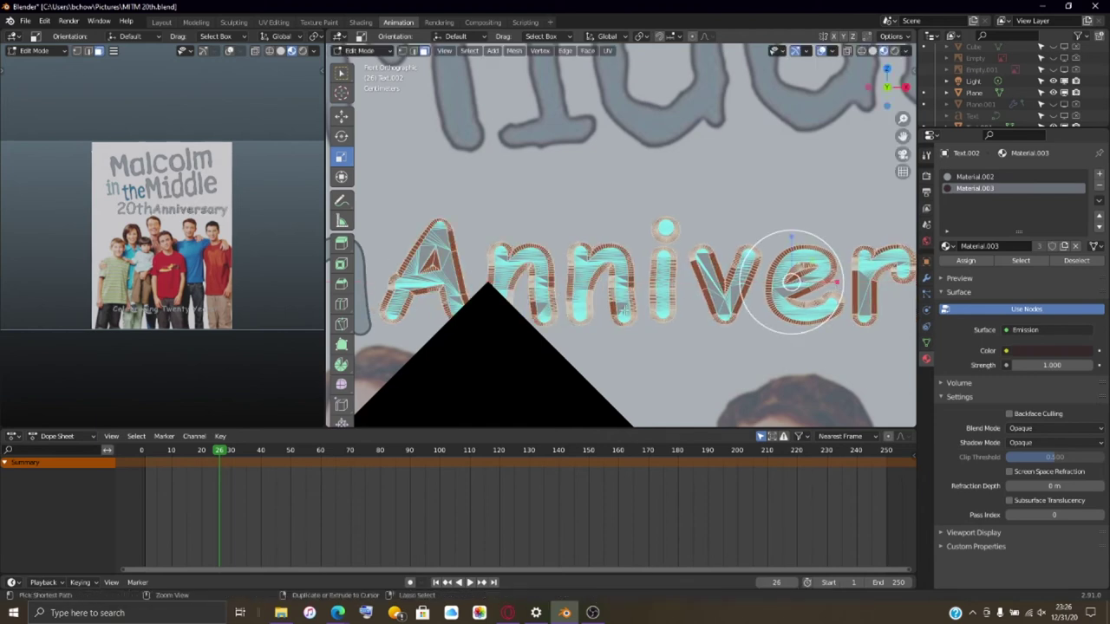
pyautogui.press('Tab')
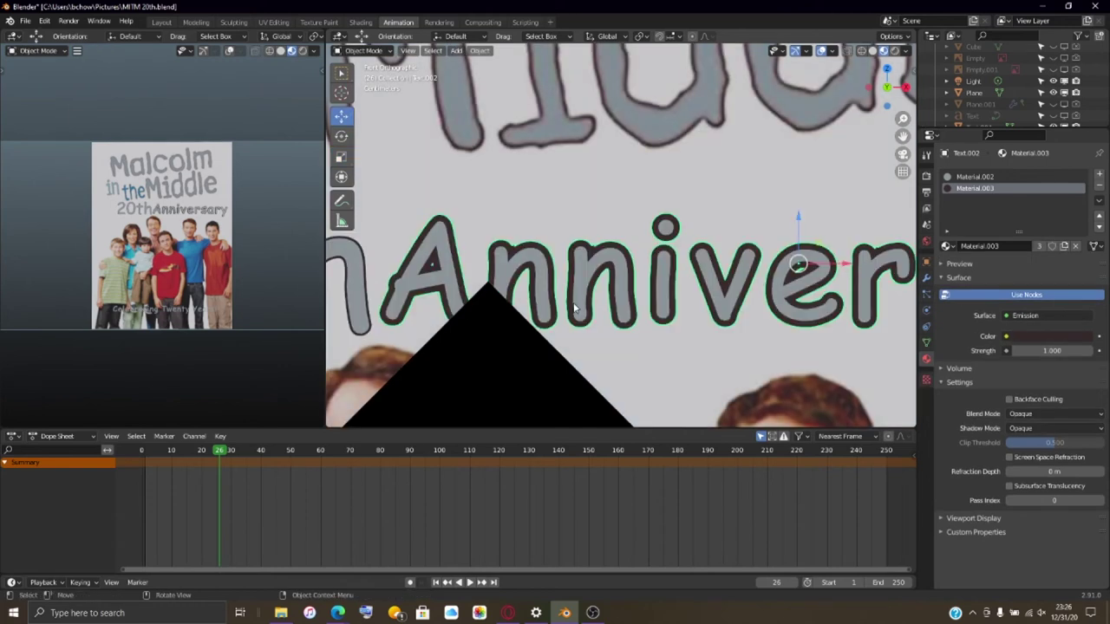
# - Examine the Anniversary lettering against the poster title, and look over the "Celebrating Twenty Years!" text at the poster's lower edge
pyautogui.scroll(-5, 574, 308)
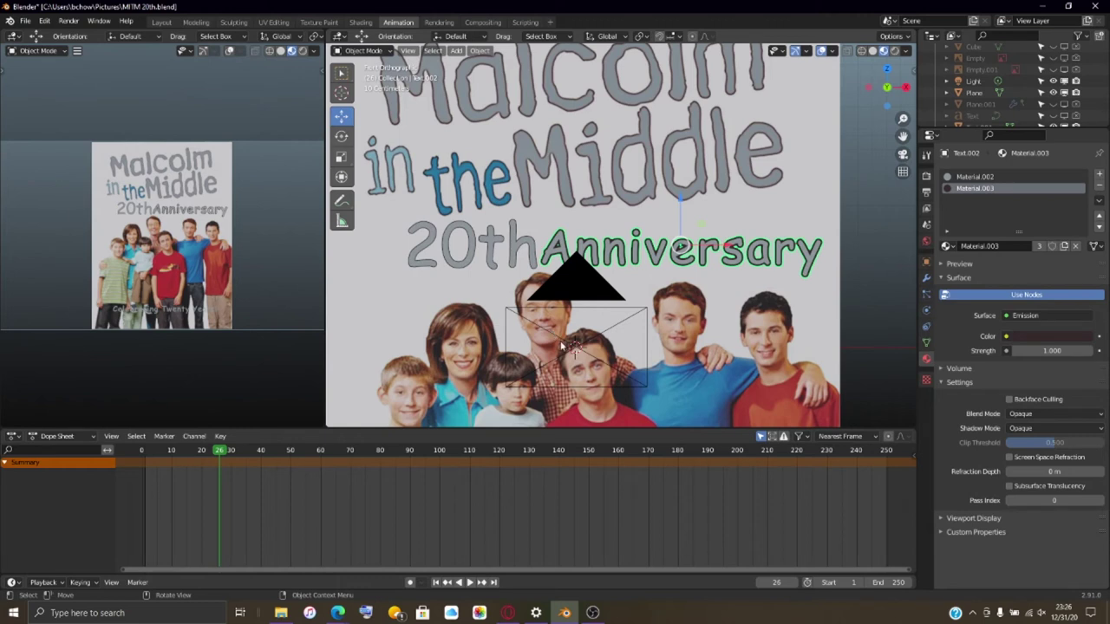
pyautogui.scroll(-1, 551, 351)
pyautogui.scroll(3, 551, 351)
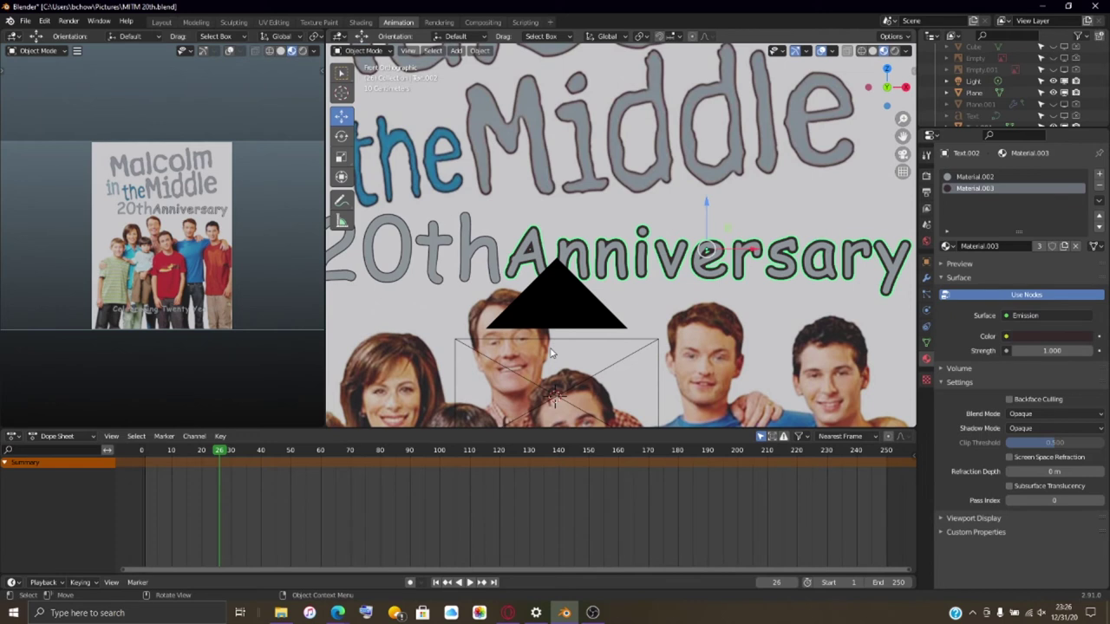
pyautogui.scroll(-3, 550, 351)
pyautogui.moveTo(551, 351); pyautogui.dragTo(656, 238, button='middle')
pyautogui.scroll(2, 789, 165)
pyautogui.scroll(-3, 789, 164)
pyautogui.scroll(3, 745, 217)
pyautogui.scroll(-4, 684, 277)
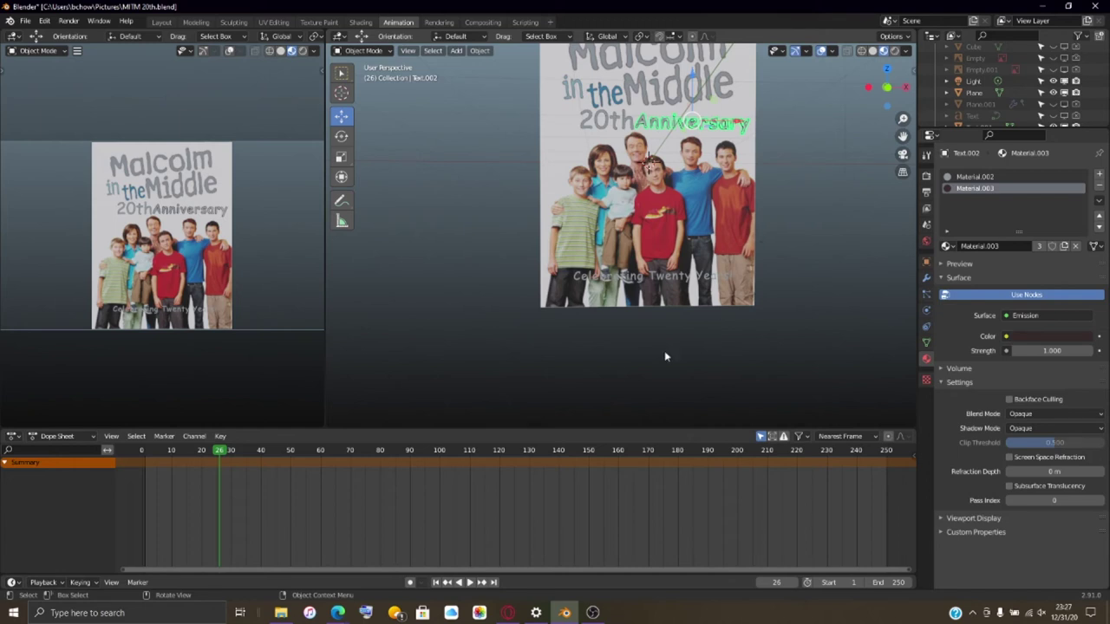
pyautogui.scroll(4, 649, 368)
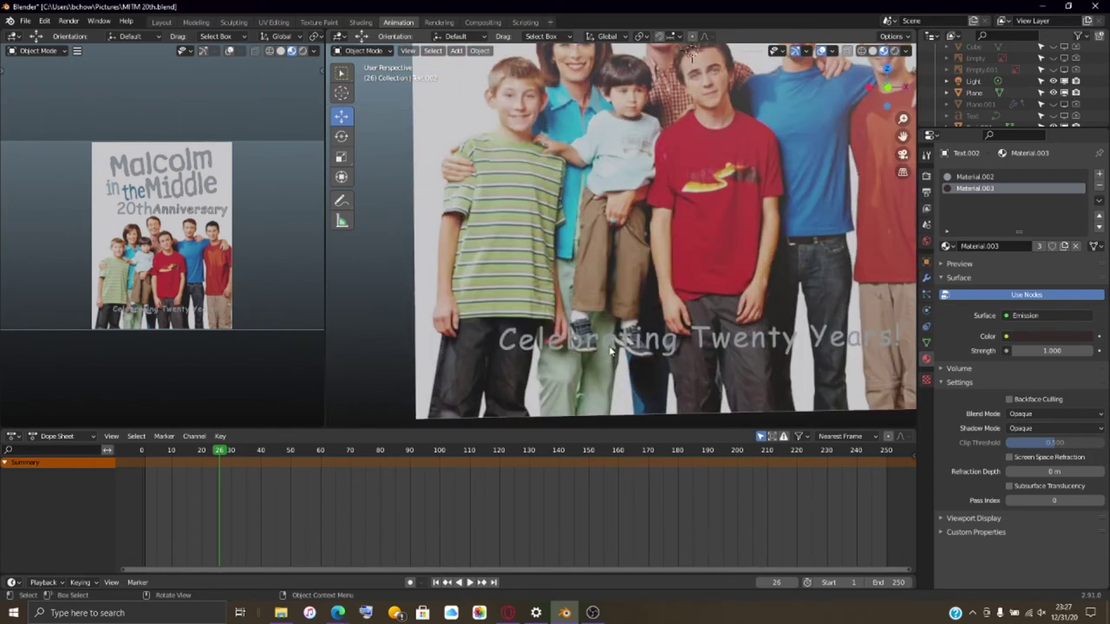
# - Select the "Celebrating Twenty Years!" text and try a geometry offset of 0.01 m on it
pyautogui.click(610, 350)
pyautogui.scroll(3, 699, 347)
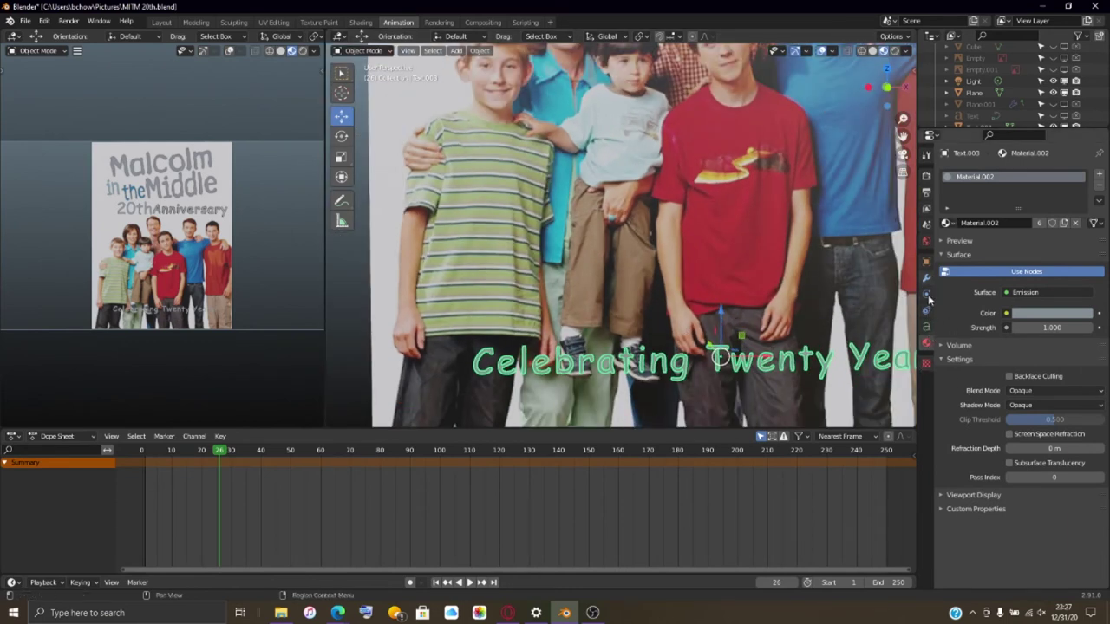
pyautogui.click(926, 328)
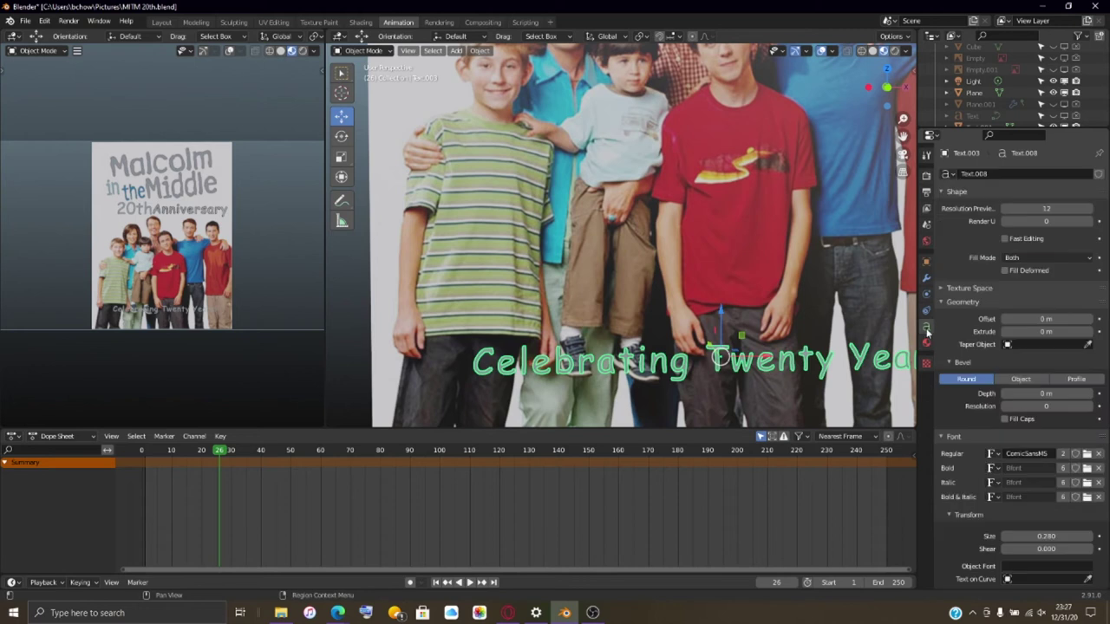
pyautogui.click(1090, 319)
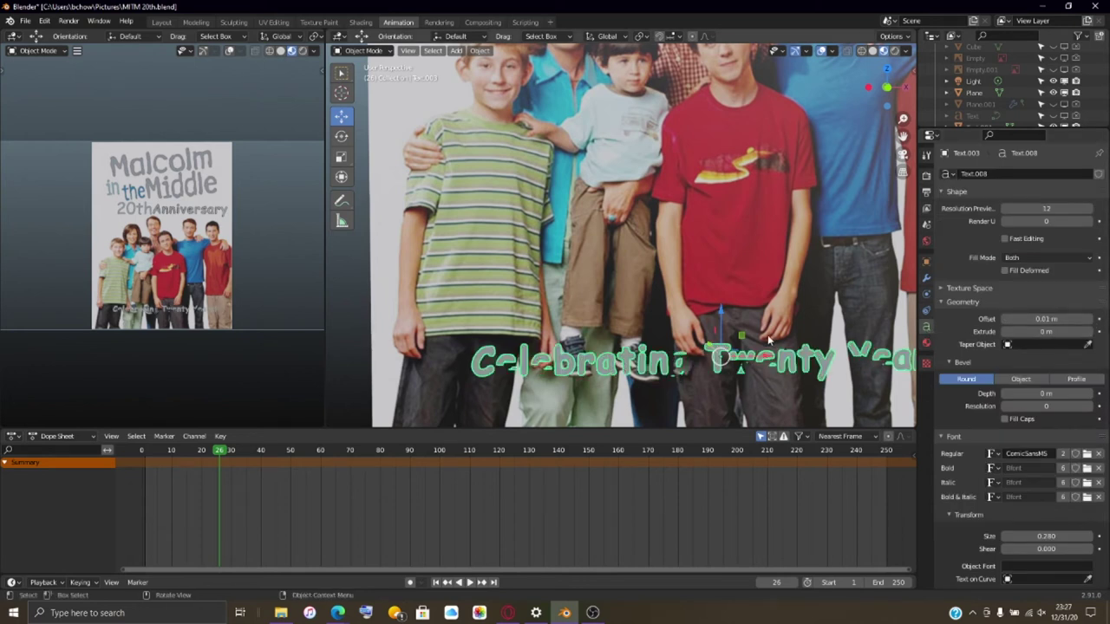
# - Move the "Celebrating Twenty Years!" text slightly along the Y axis, out in front of the poster plane
pyautogui.moveTo(769, 363); pyautogui.dragTo(673, 395, button='middle')
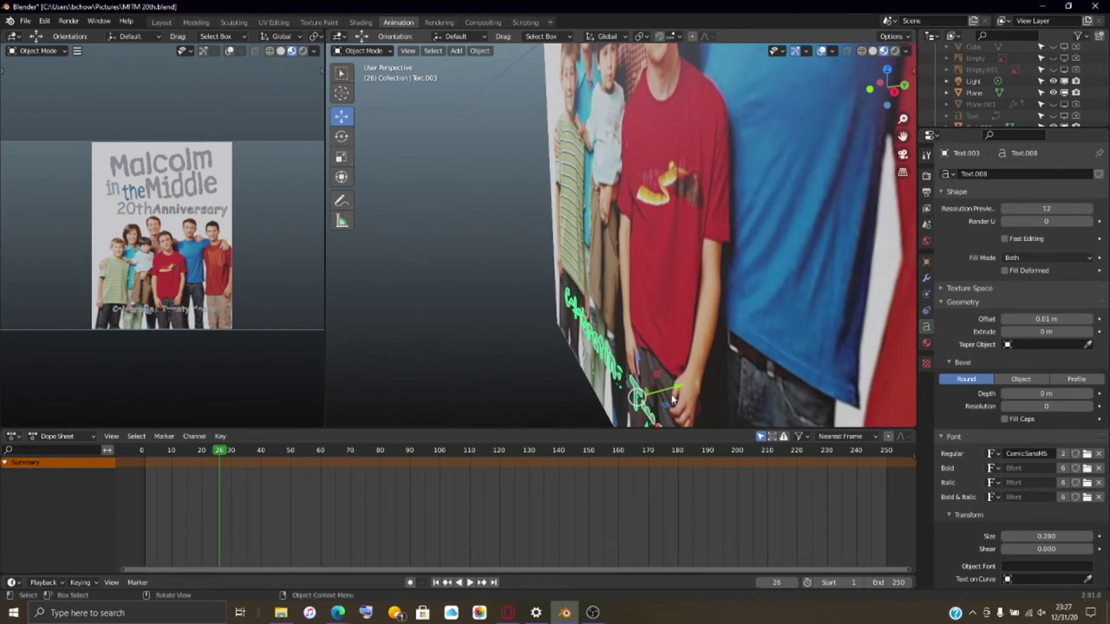
pyautogui.moveTo(673, 394); pyautogui.dragTo(669, 389)
pyautogui.moveTo(669, 389); pyautogui.dragTo(769, 356, button='middle')
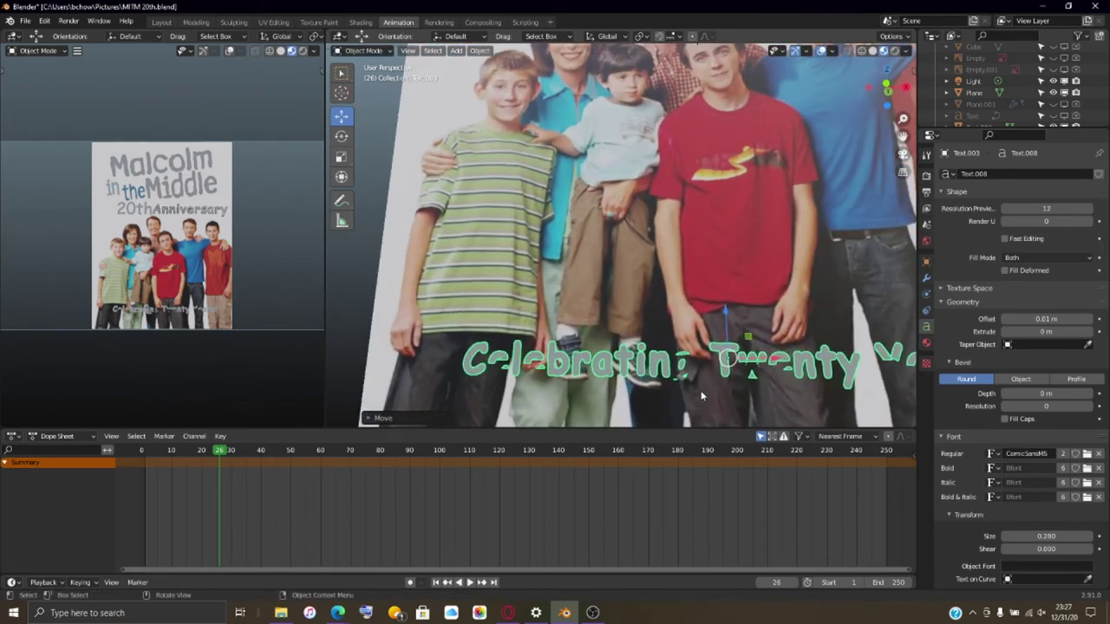
pyautogui.moveTo(700, 396); pyautogui.dragTo(620, 399, button='middle')
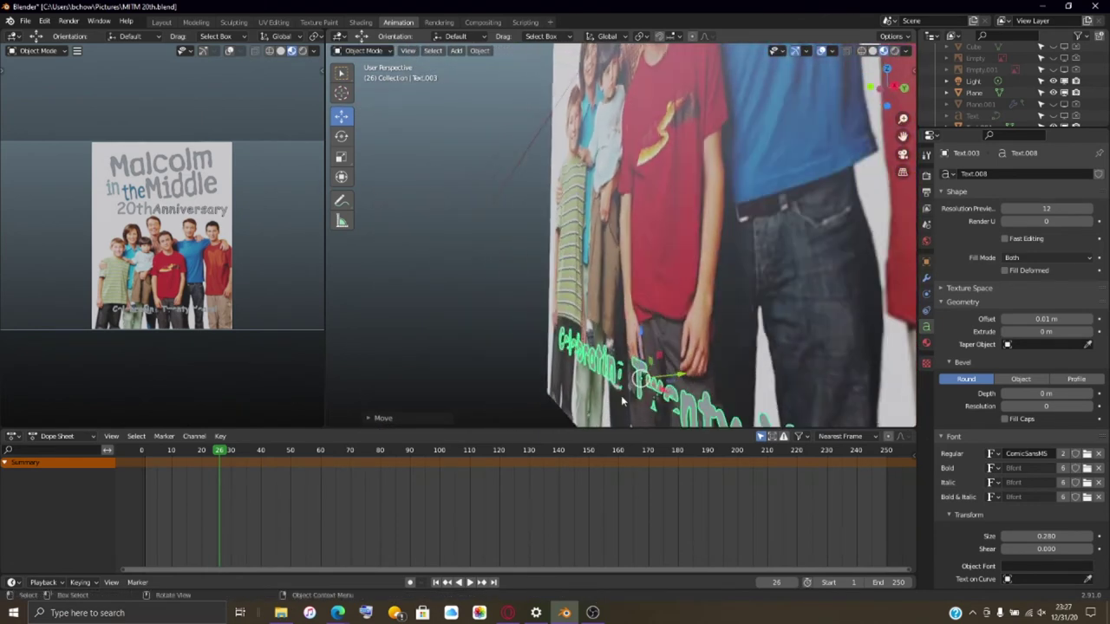
pyautogui.moveTo(669, 385); pyautogui.dragTo(658, 403)
pyautogui.moveTo(657, 403); pyautogui.dragTo(728, 392, button='middle')
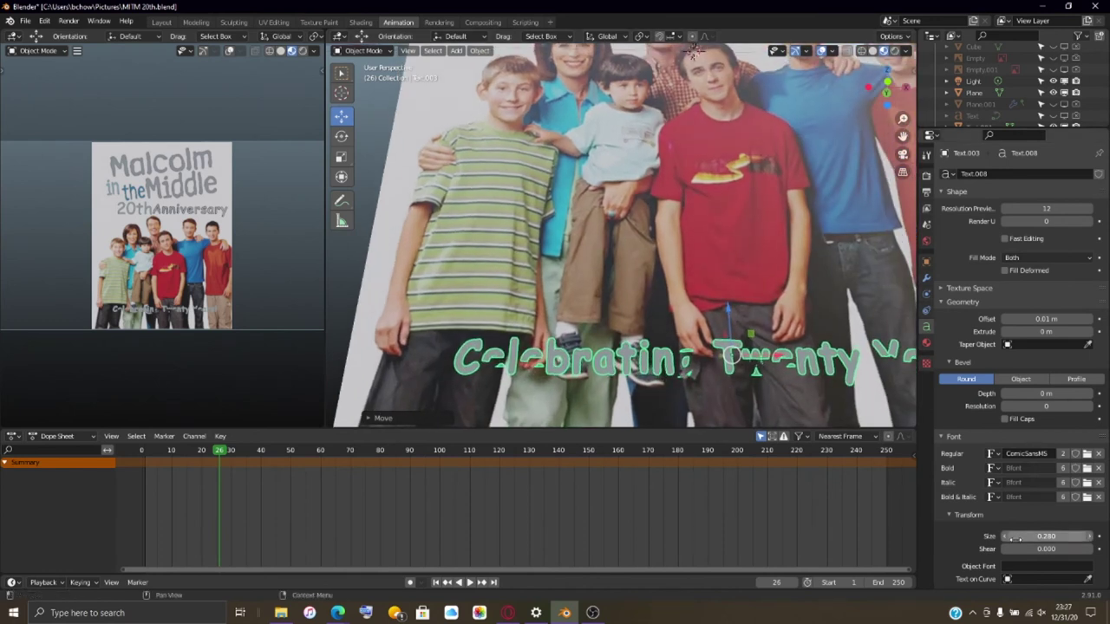
pyautogui.moveTo(611, 347)
pyautogui.mouseDown(button='middle')
pyautogui.moveTo(633, 360)
pyautogui.moveTo(621, 353)
pyautogui.mouseUp(button='middle')
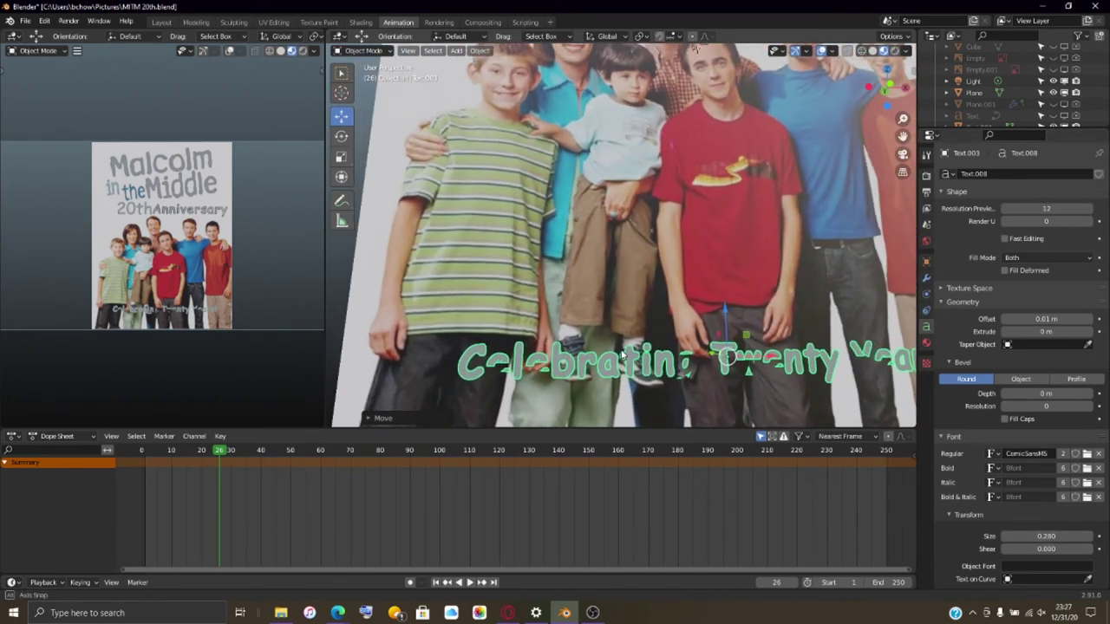
# - Reset the text's geometry offset to 0 m, trying 0.01 m once more in between
pyautogui.click(1005, 319)
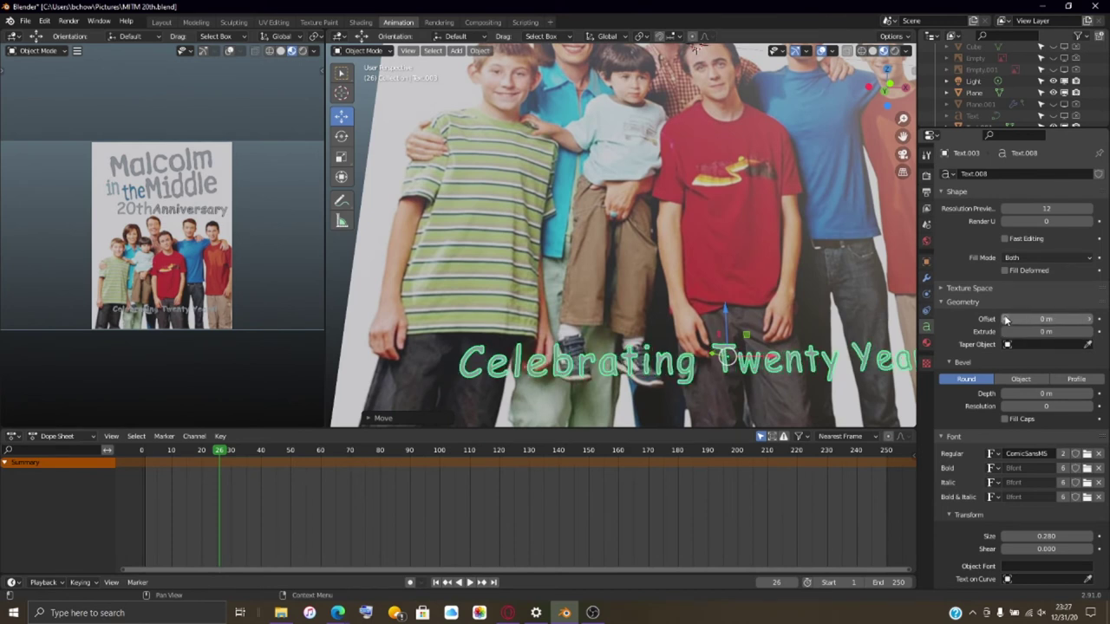
pyautogui.click(1088, 319)
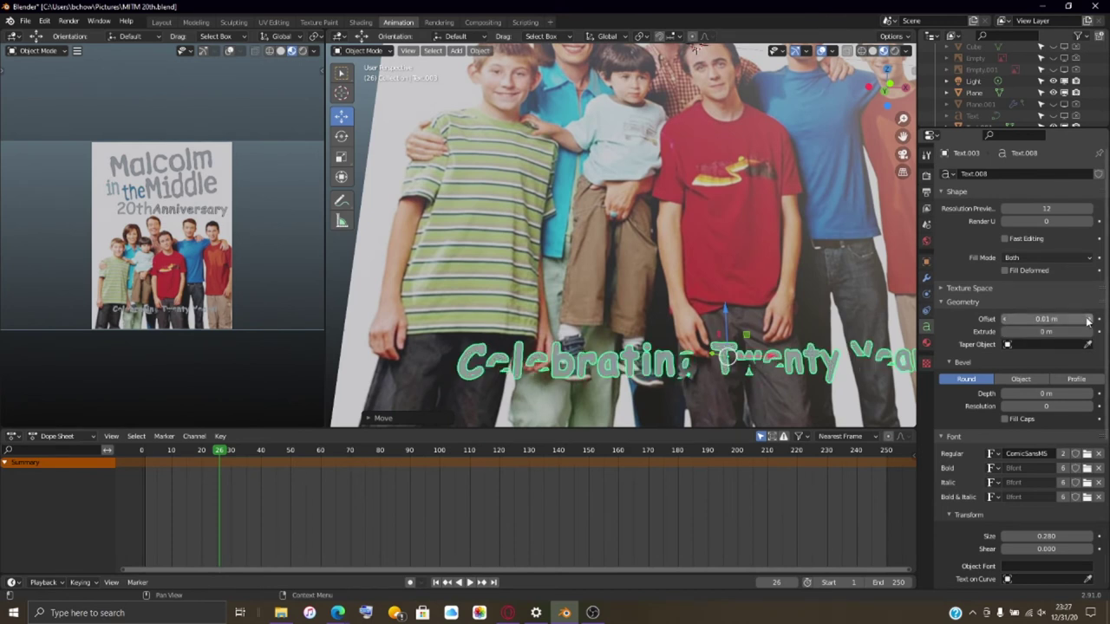
pyautogui.click(1003, 319)
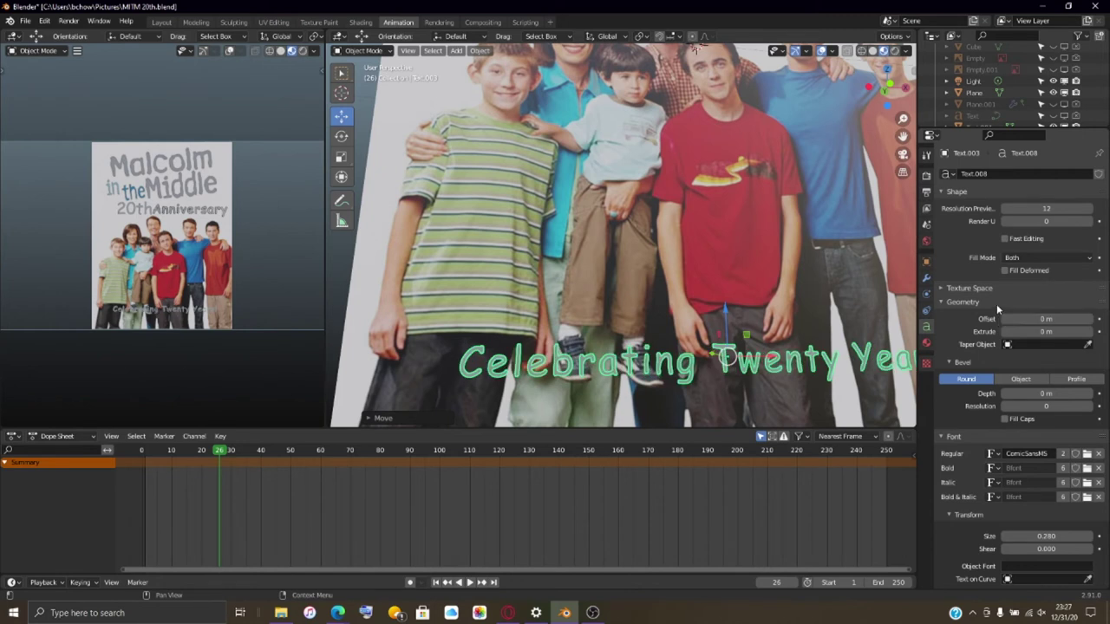
# - Give the "Celebrating Twenty Years!" text a round bevel with a depth of 0.01 m
pyautogui.moveTo(780, 346); pyautogui.dragTo(715, 385, button='middle')
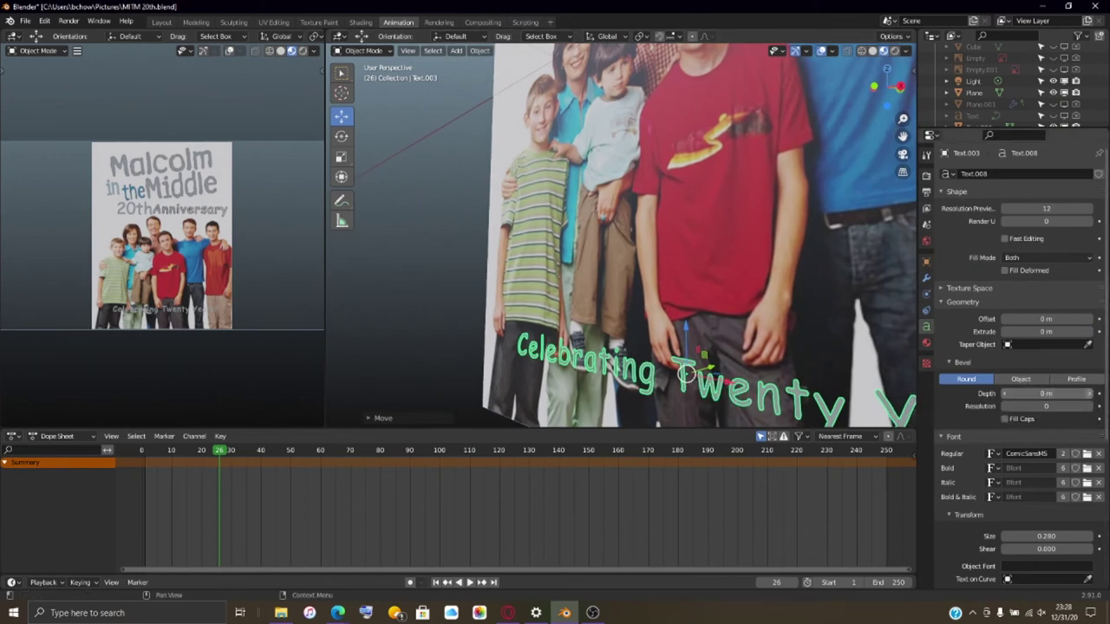
pyautogui.click(1088, 394)
pyautogui.moveTo(720, 364); pyautogui.dragTo(693, 351, button='middle')
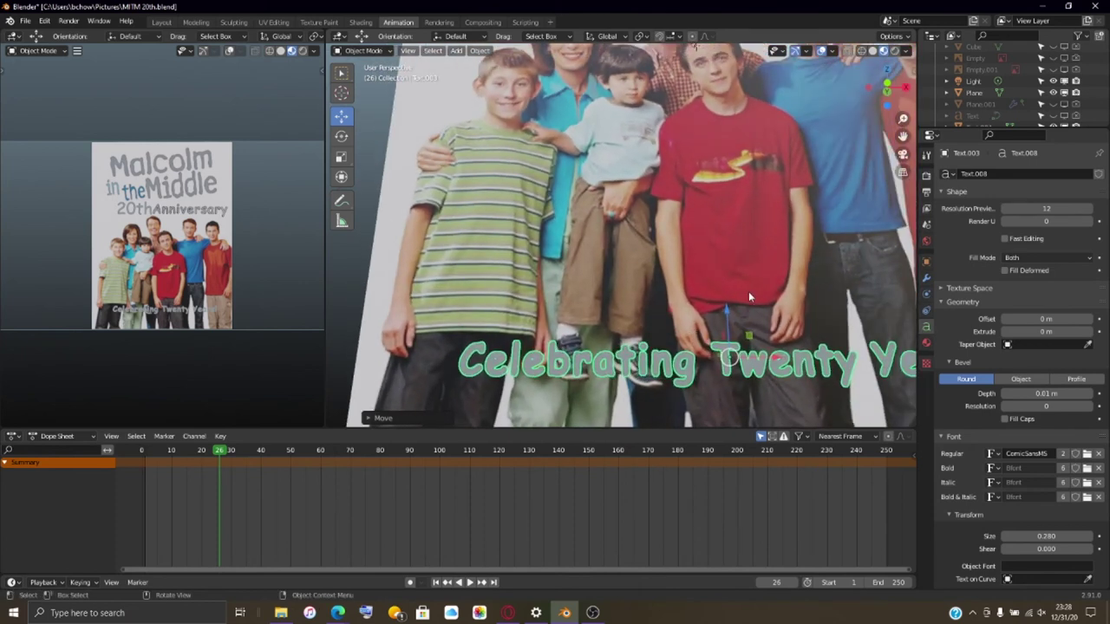
# - Deepen the beveled text by scaling it twice along the Y axis, the second time by about 1.76
pyautogui.moveTo(749, 295); pyautogui.dragTo(658, 338, button='middle')
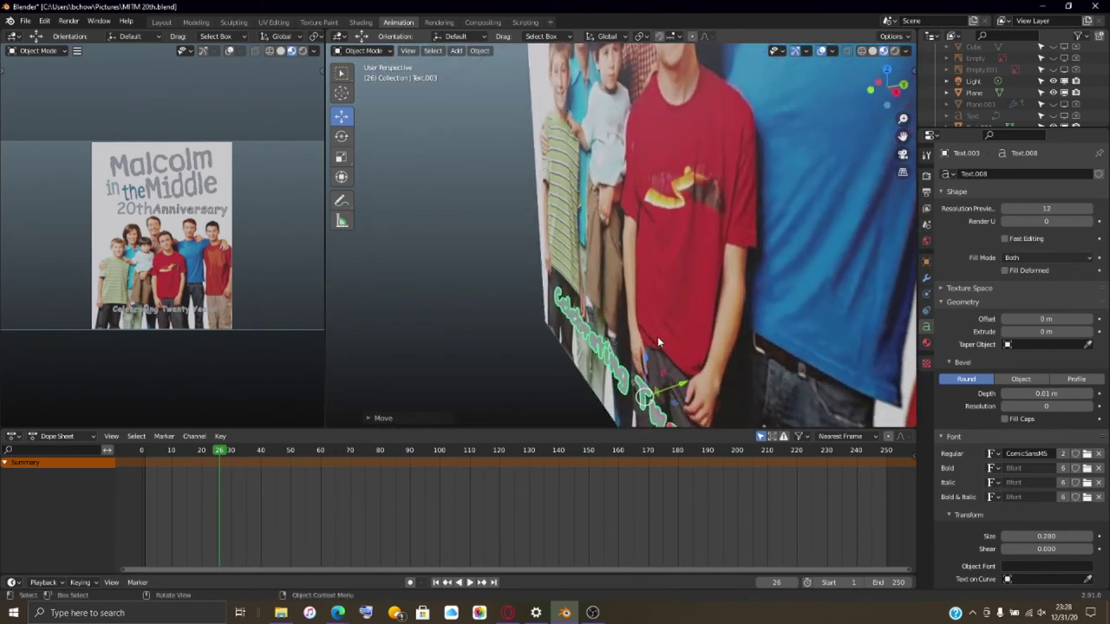
pyautogui.press('s')
pyautogui.press('y')
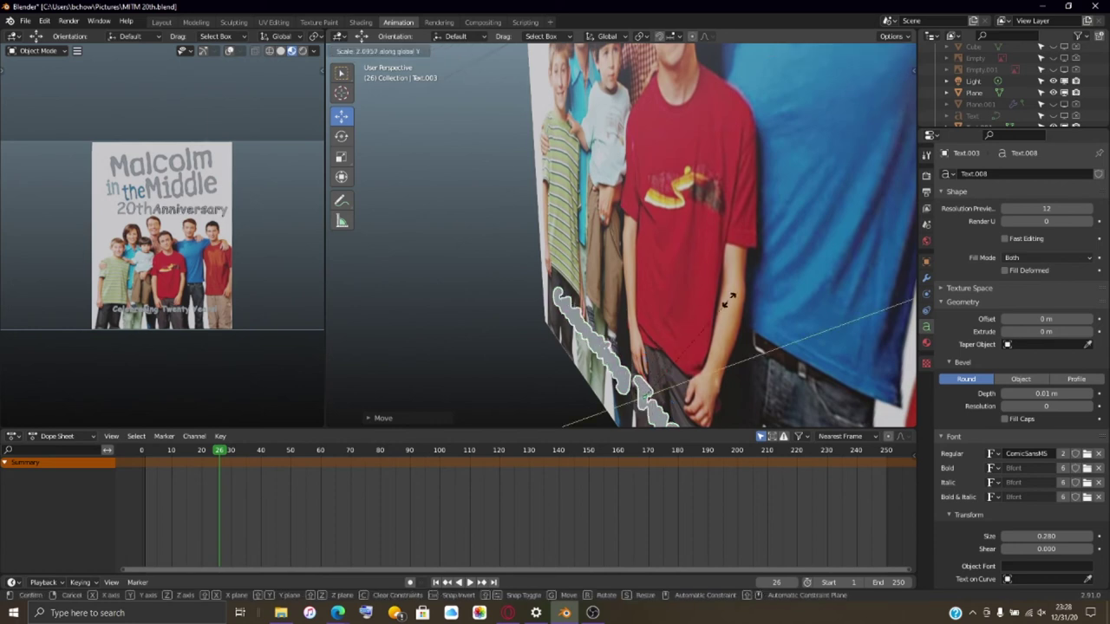
pyautogui.click(797, 247)
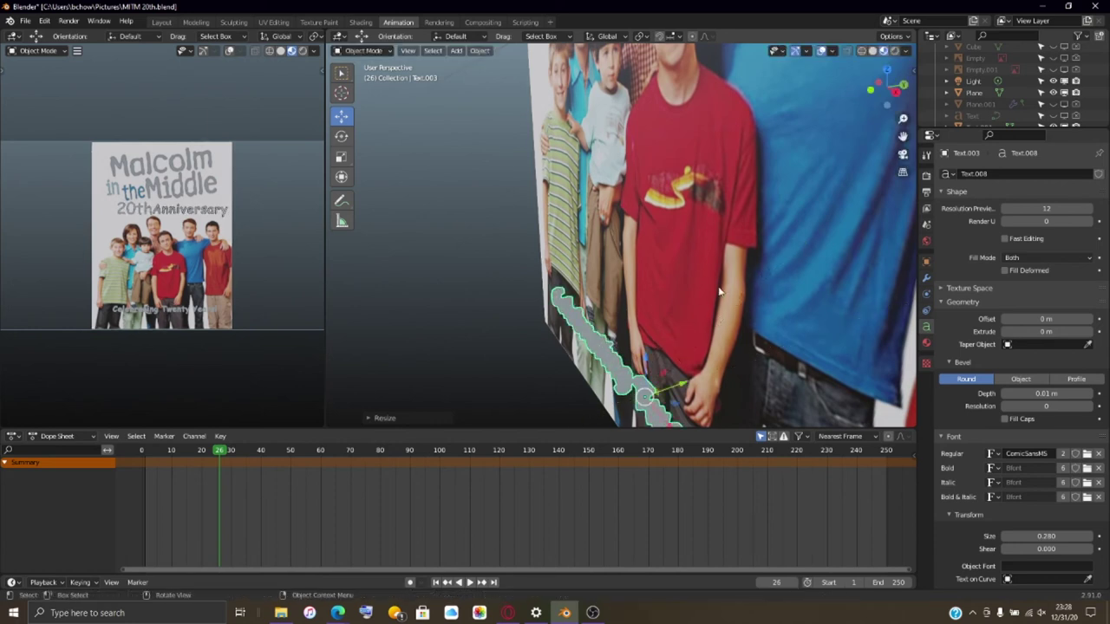
pyautogui.moveTo(797, 247); pyautogui.dragTo(703, 345, button='middle')
pyautogui.press('s')
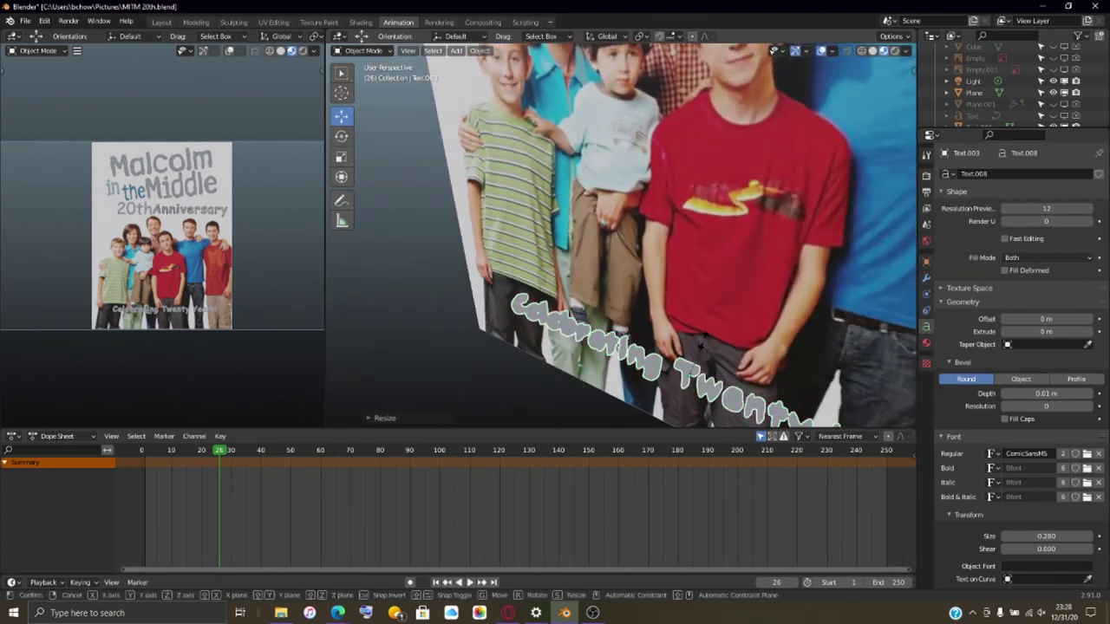
pyautogui.press('y')
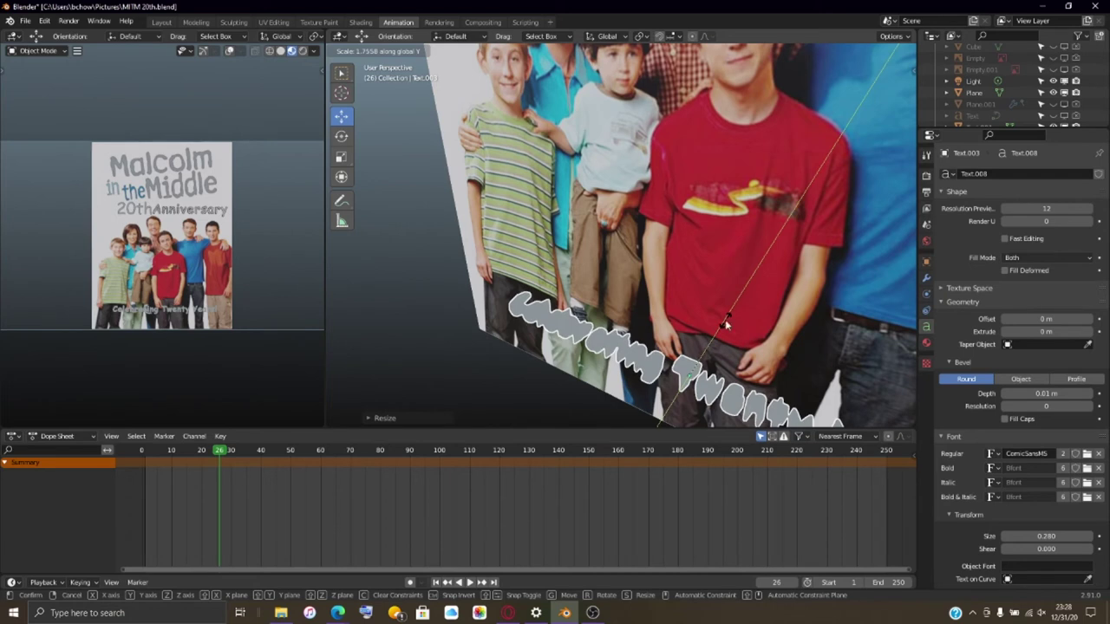
pyautogui.click(725, 319)
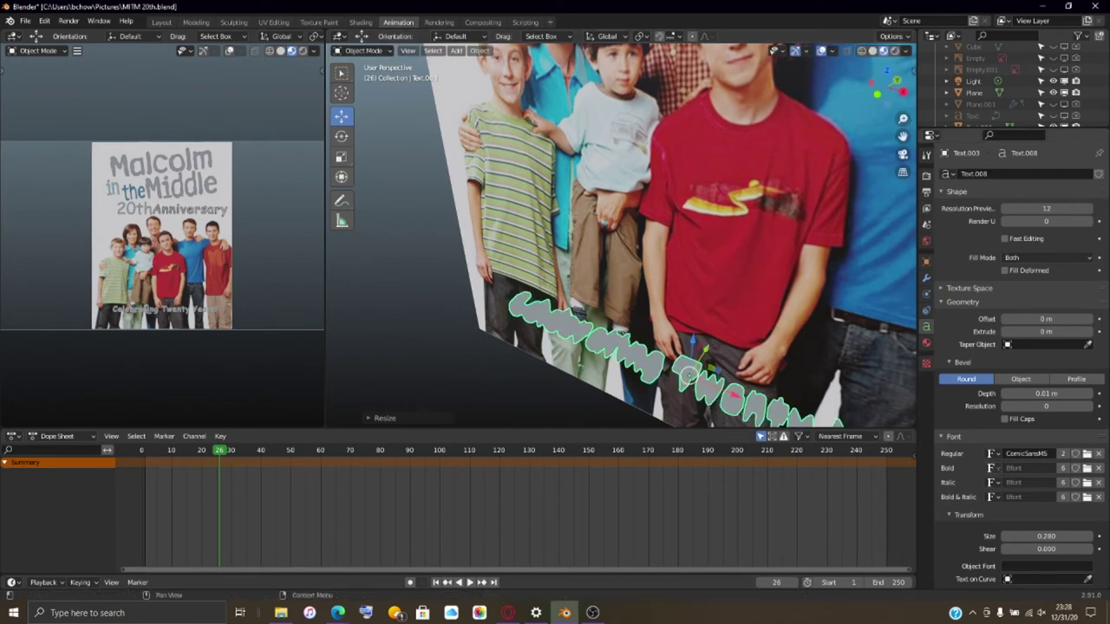
# - Assign the ComicSansMS font to the text's bold, italic and bold-italic styles, matching the regular style
pyautogui.click(991, 454)
pyautogui.click(973, 378)
pyautogui.click(991, 483)
pyautogui.click(979, 368)
pyautogui.click(991, 484)
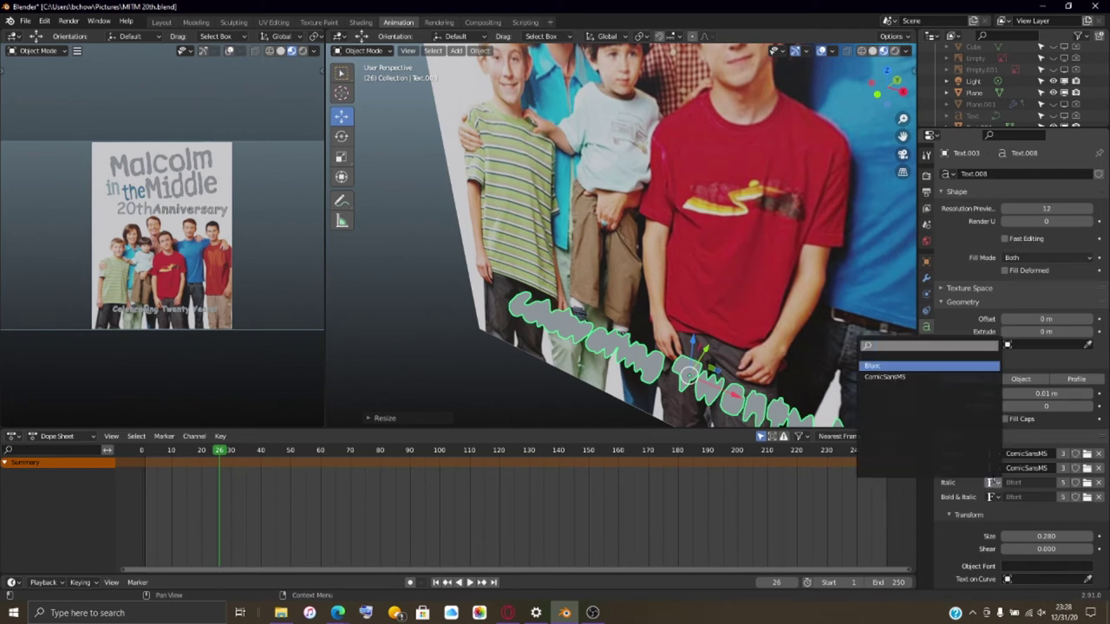
pyautogui.click(935, 378)
pyautogui.click(991, 497)
pyautogui.click(943, 393)
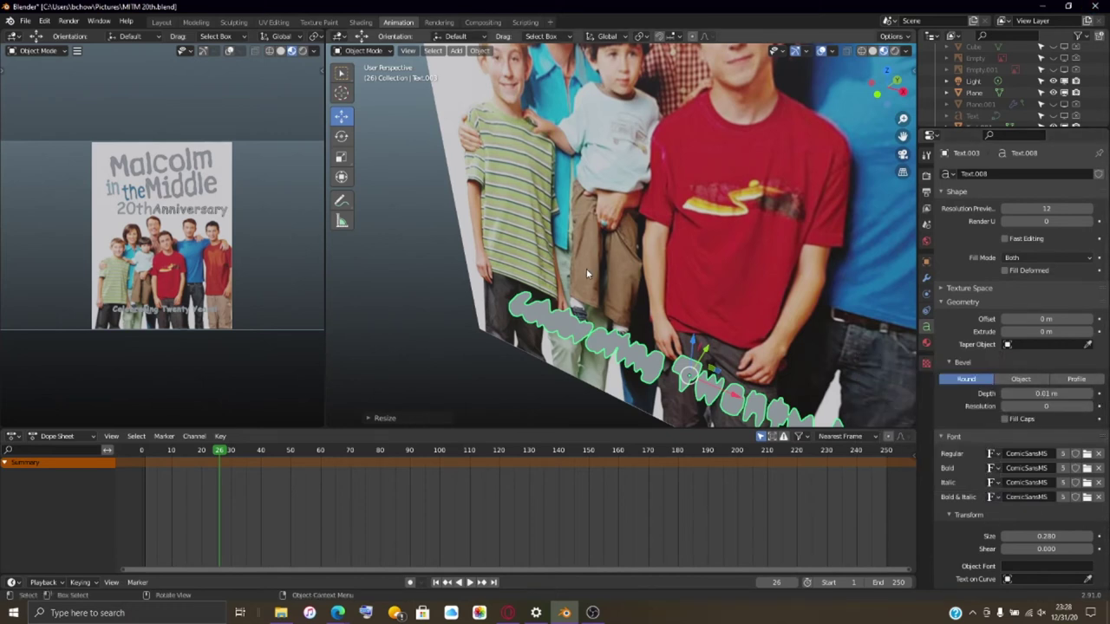
# - Convert the "Celebrating Twenty Years!" text object to a mesh
pyautogui.moveTo(586, 268); pyautogui.dragTo(625, 226, button='middle')
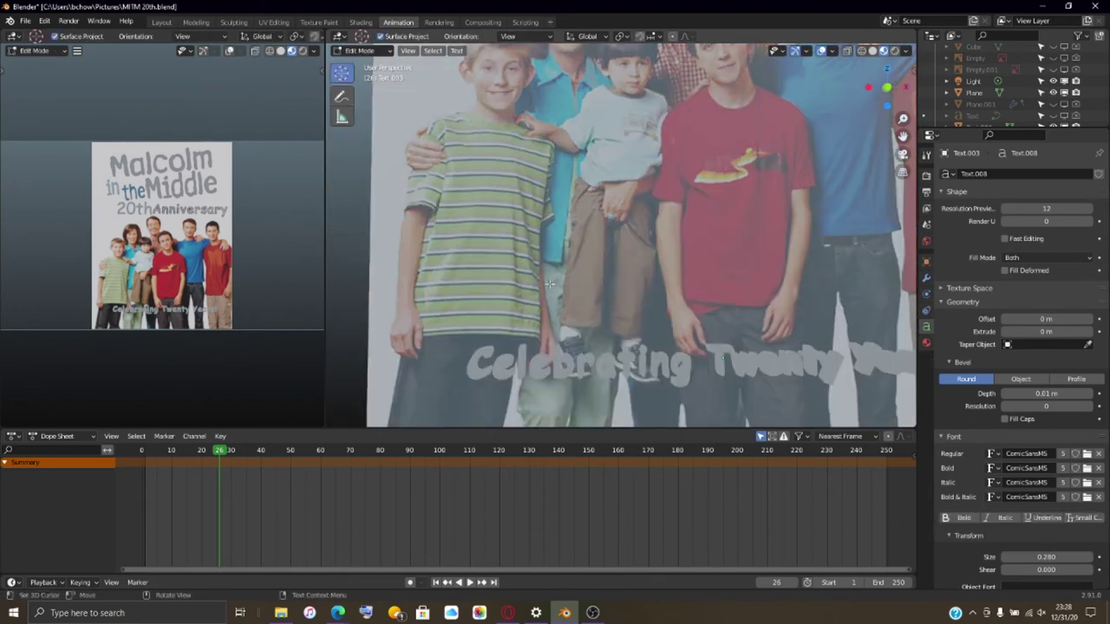
pyautogui.scroll(-4, 684, 248)
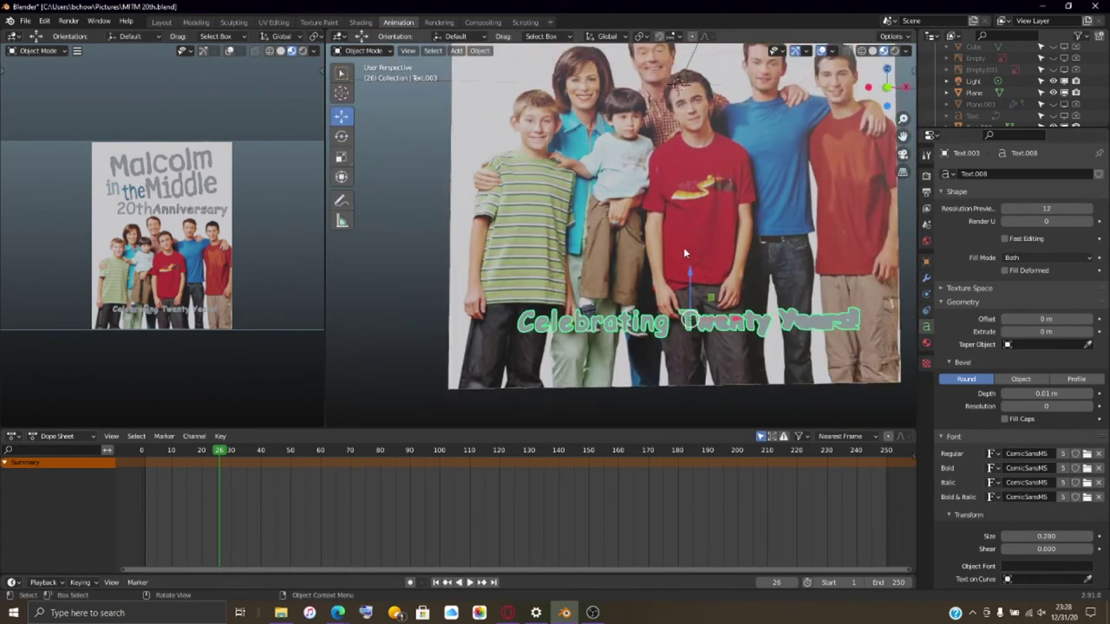
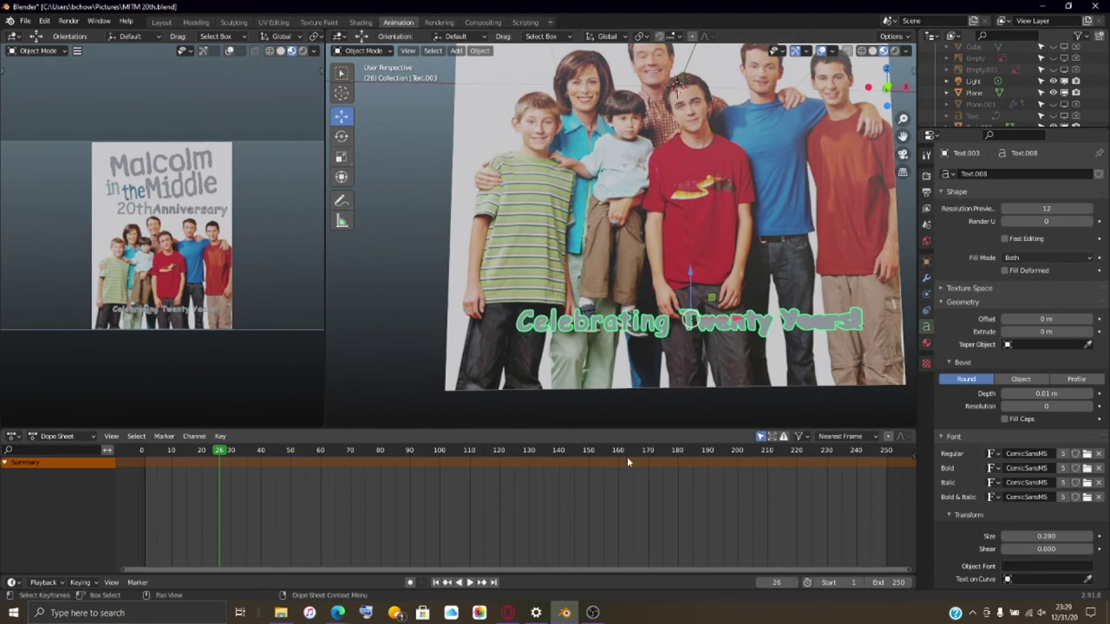
pyautogui.scroll(4, 559, 364)
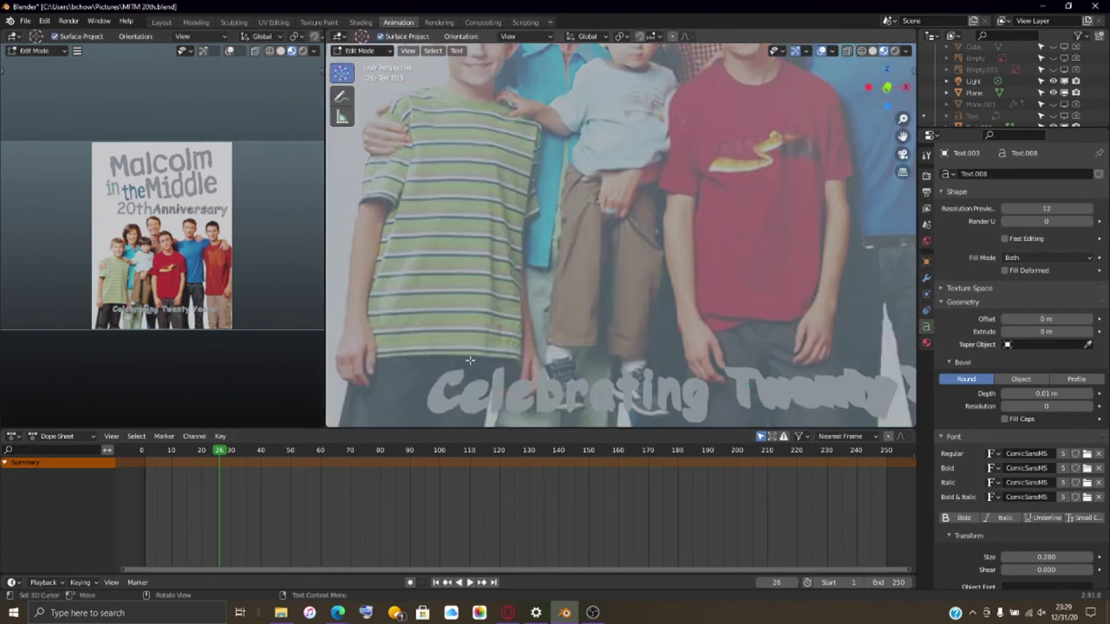
pyautogui.scroll(2, 544, 371)
pyautogui.scroll(-2, 544, 371)
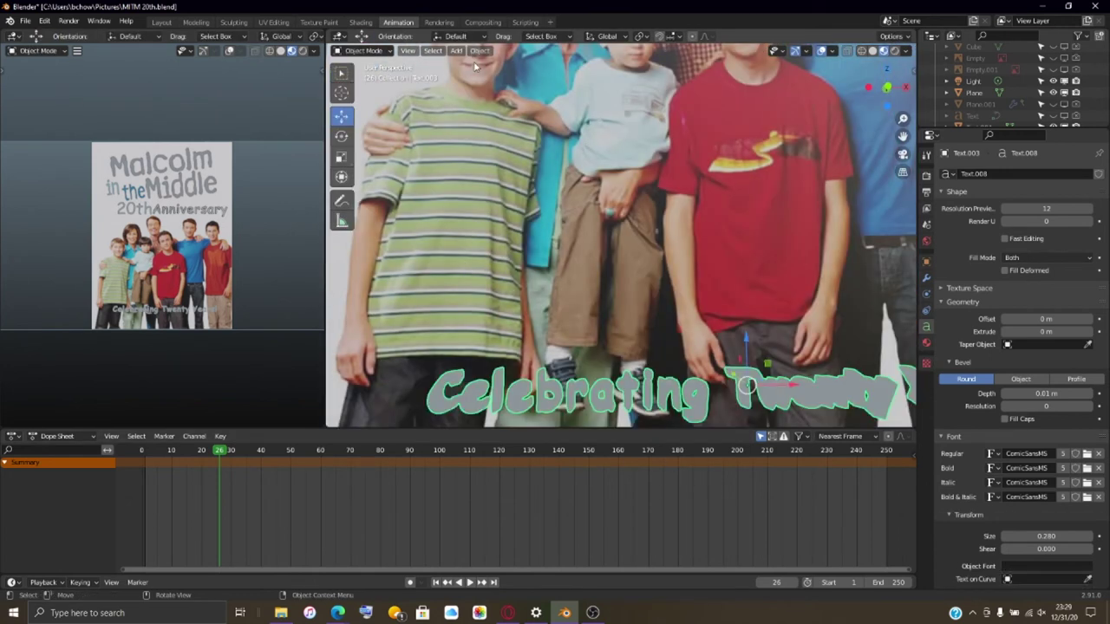
pyautogui.click(479, 51)
pyautogui.moveTo(559, 359)
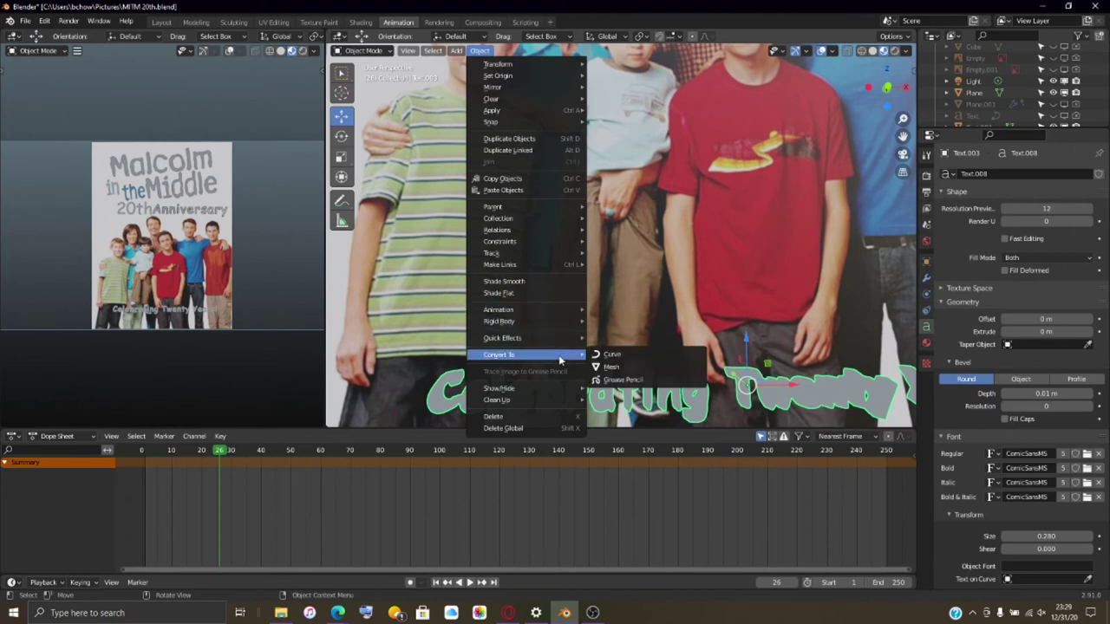
pyautogui.click(651, 367)
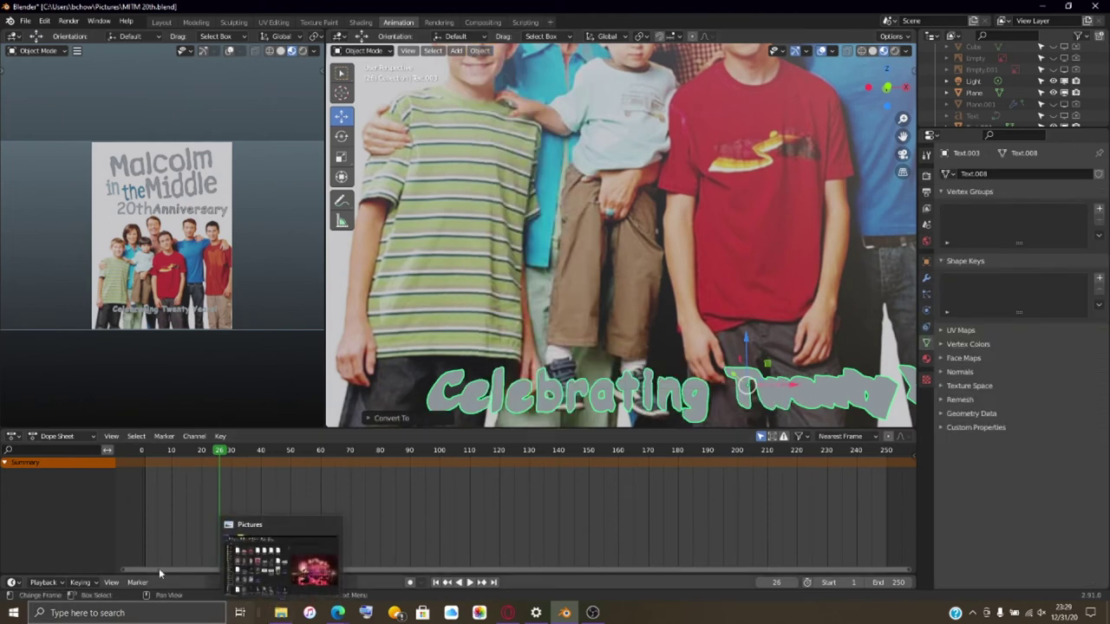
# - Enter Edit Mode on the "Celebrating Twenty Years!" mesh and disable the poster Plane in viewports to expose the letters' sides
pyautogui.press('Tab')
pyautogui.moveTo(487, 332); pyautogui.dragTo(485, 216, button='middle')
pyautogui.scroll(5, 556, 225)
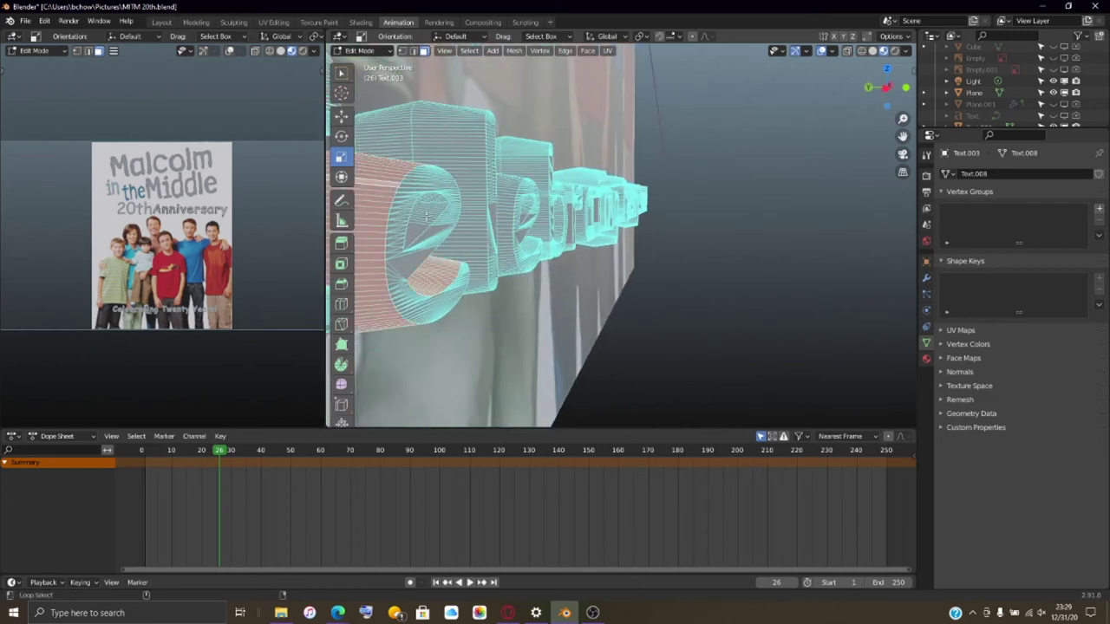
pyautogui.scroll(-3, 1056, 96)
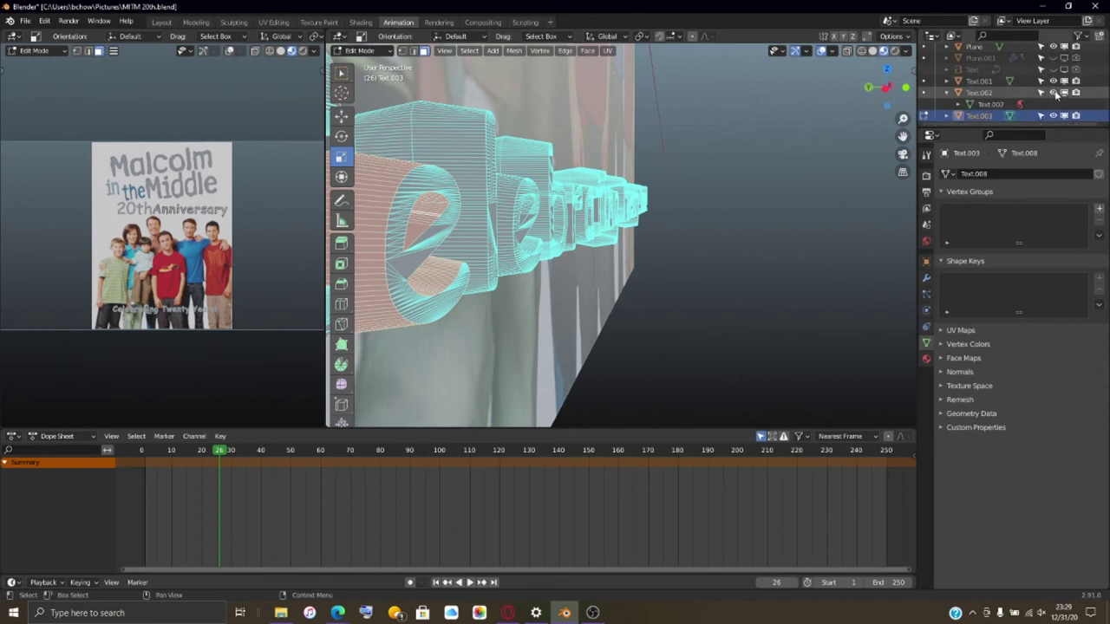
pyautogui.scroll(3, 1056, 96)
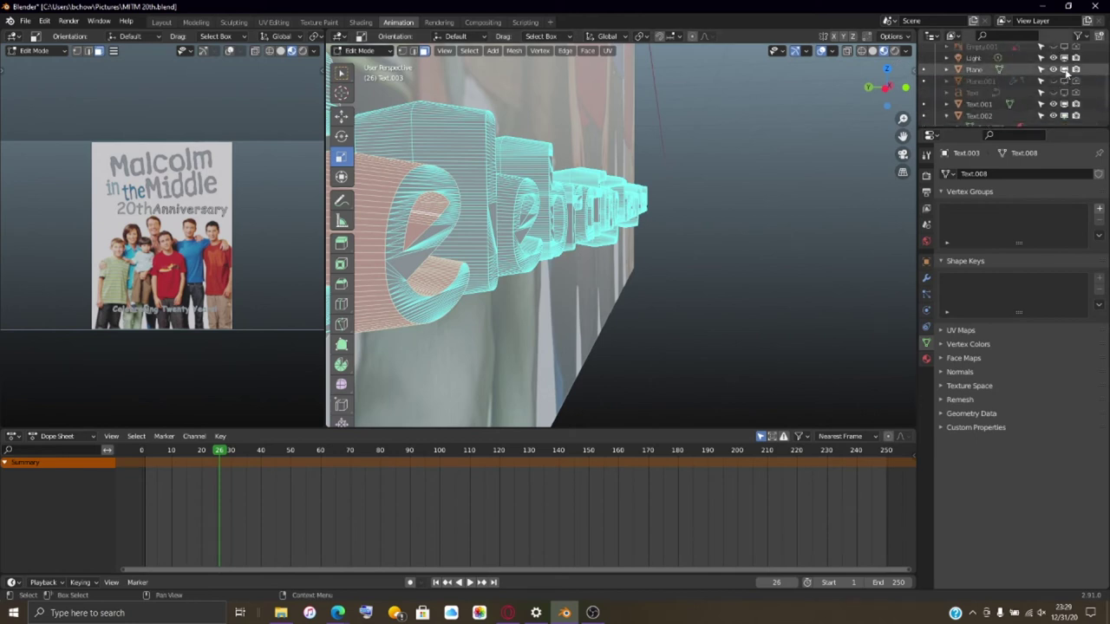
pyautogui.click(1064, 69)
pyautogui.moveTo(875, 208); pyautogui.dragTo(825, 212, button='middle')
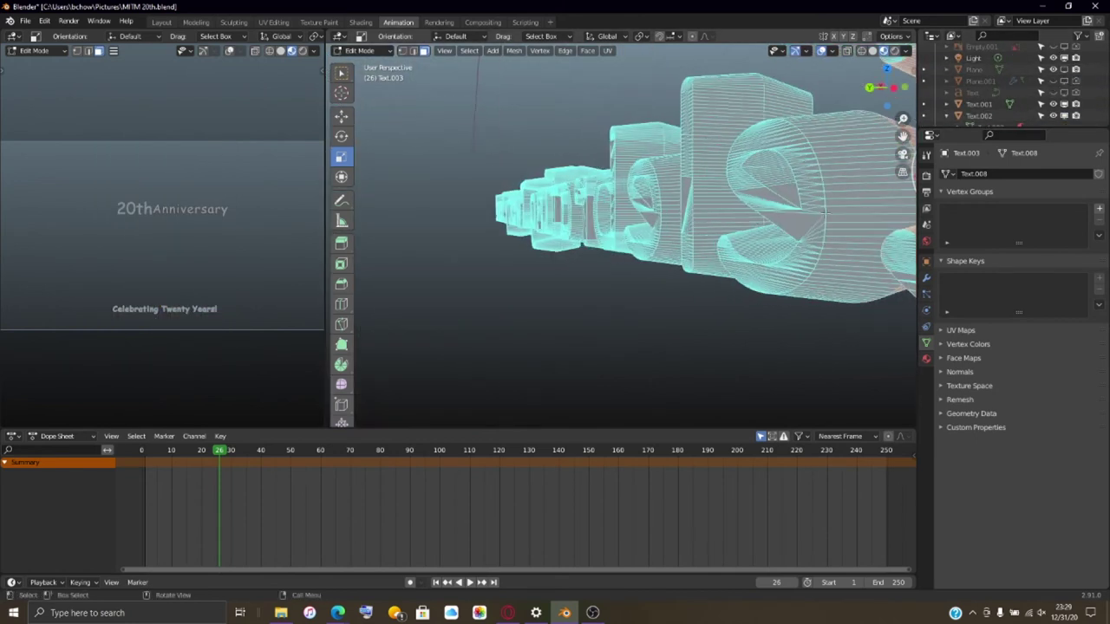
# - Select the side face loops around the first "e" and the "l" of "Celebrating"
pyautogui.keyDown('alt'); pyautogui.click(805, 195); pyautogui.keyUp('alt')
pyautogui.keyDown('alt'); pyautogui.click(780, 171); pyautogui.keyUp('alt')
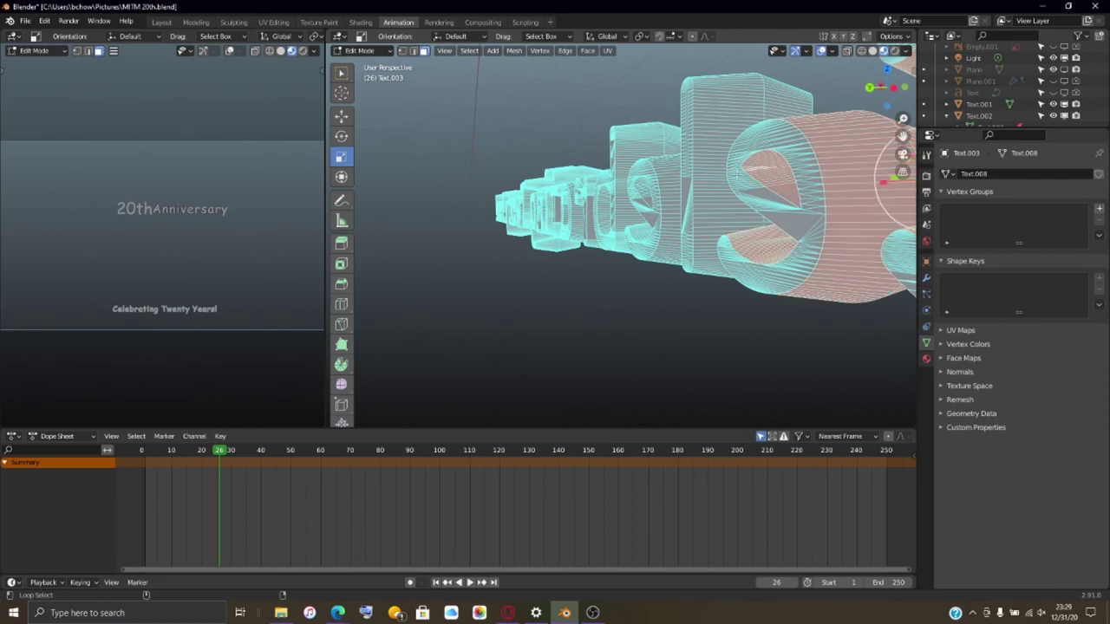
pyautogui.keyDown('alt'); pyautogui.keyDown('shift'); pyautogui.click(719, 131); pyautogui.keyUp('shift'); pyautogui.keyUp('alt')
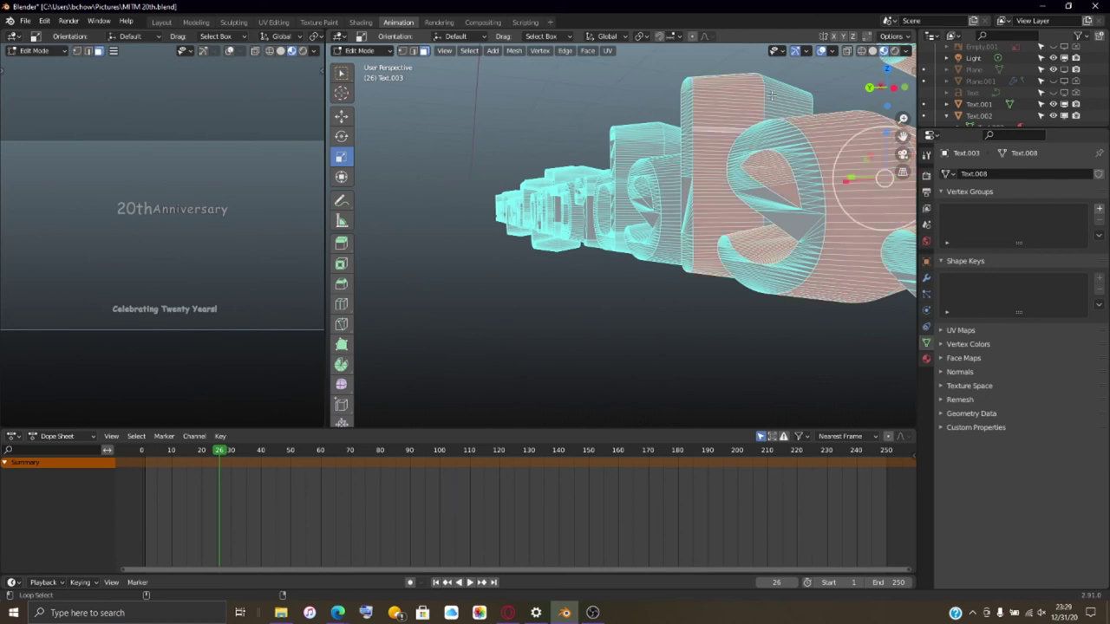
pyautogui.keyDown('alt'); pyautogui.keyDown('shift'); pyautogui.click(667, 166); pyautogui.keyUp('shift'); pyautogui.keyUp('alt')
# - Add the side face loops of the second "e" and the "b" in "Celebrating" to the selection
pyautogui.moveTo(645, 191); pyautogui.dragTo(624, 278, button='middle')
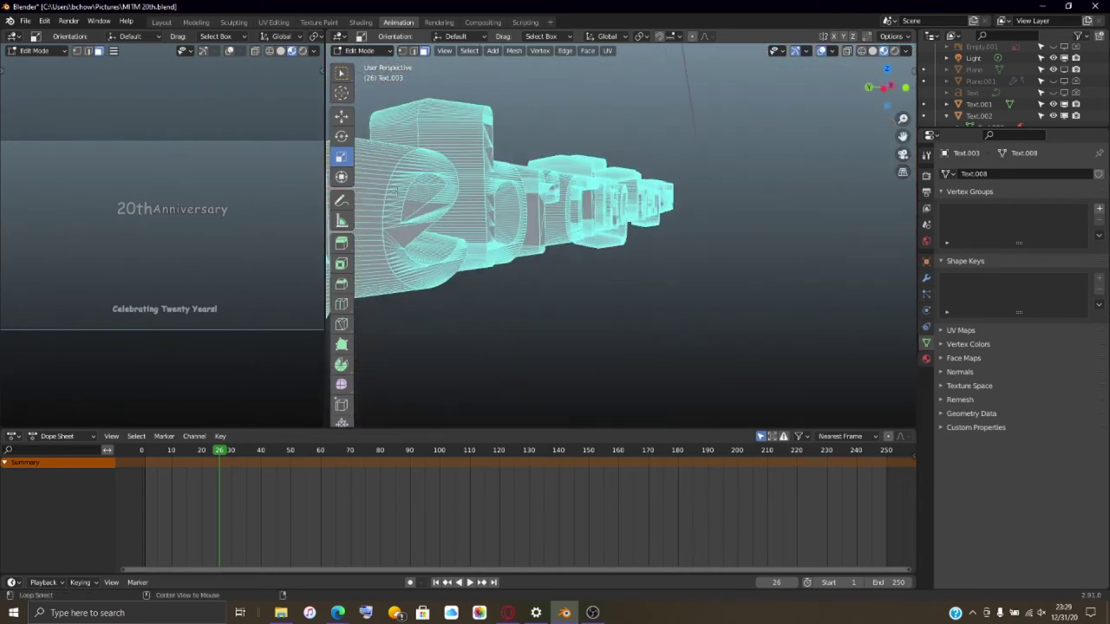
pyautogui.hotkey('ctrl', 'l')
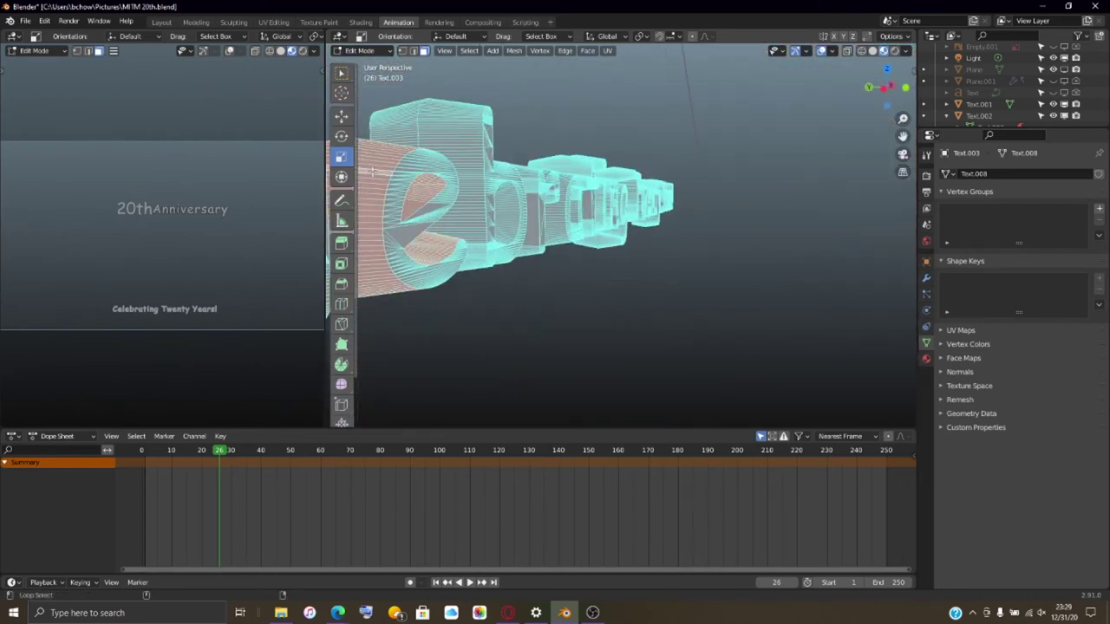
pyautogui.moveTo(505, 280); pyautogui.dragTo(532, 329, button='middle')
pyautogui.keyDown('alt'); pyautogui.click(513, 296); pyautogui.keyUp('alt')
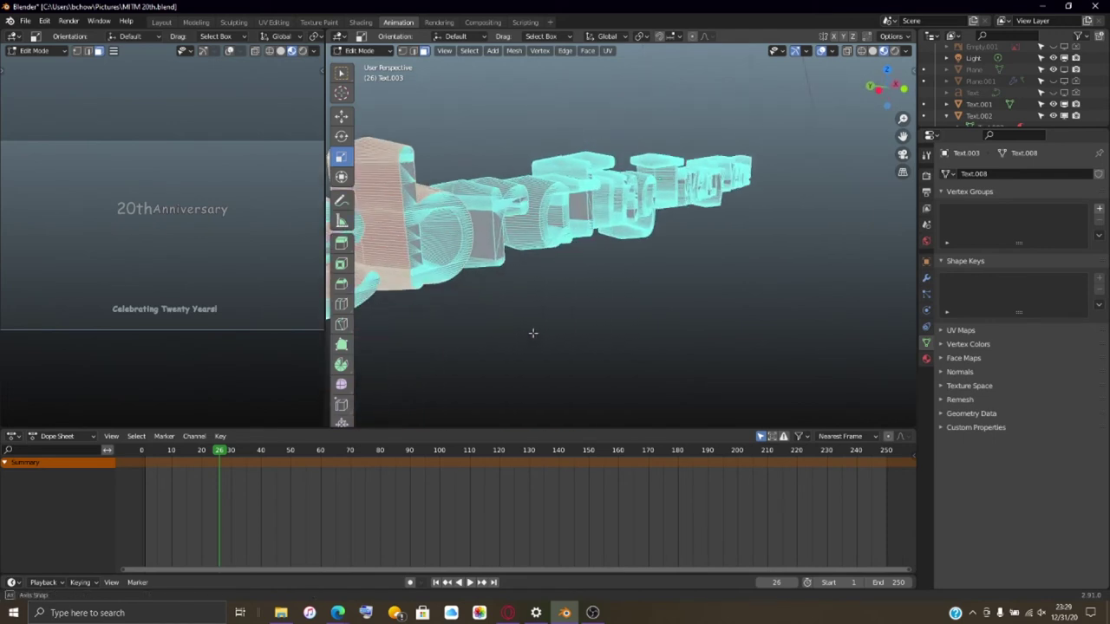
pyautogui.moveTo(448, 247); pyautogui.dragTo(783, 214, button='middle')
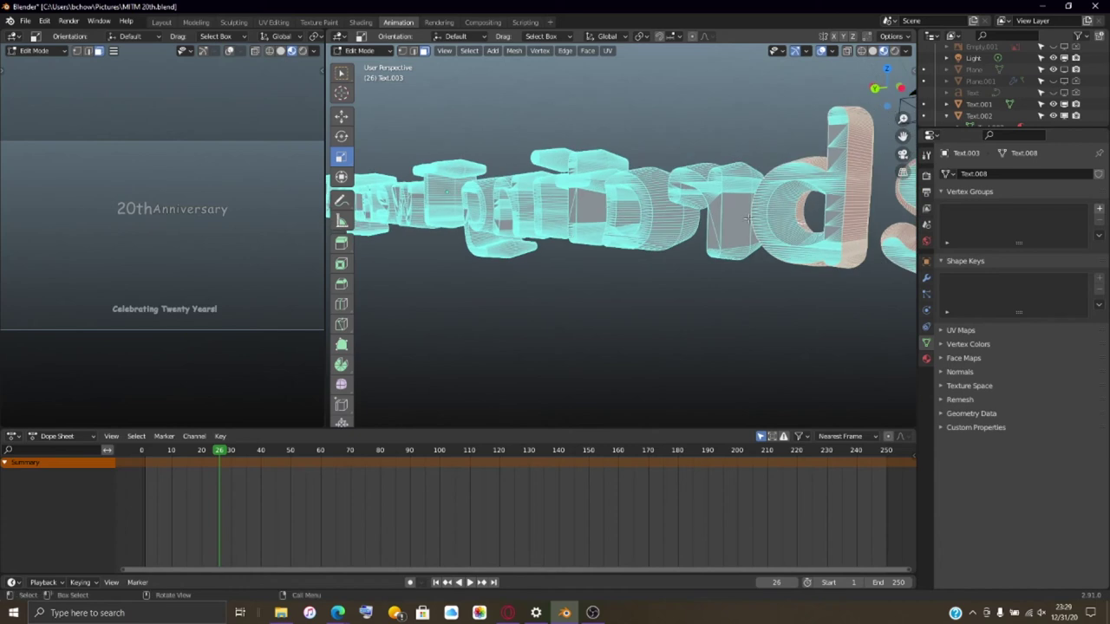
# - Extend the face selection to the sides of the "r" and "a" in "Celebrating"
pyautogui.keyDown('alt'); pyautogui.keyDown('shift'); pyautogui.click(732, 178); pyautogui.keyUp('shift'); pyautogui.keyUp('alt')
pyautogui.moveTo(696, 186); pyautogui.dragTo(672, 336, button='middle')
pyautogui.keyDown('alt'); pyautogui.keyDown('shift'); pyautogui.click(663, 332); pyautogui.keyUp('shift'); pyautogui.keyUp('alt')
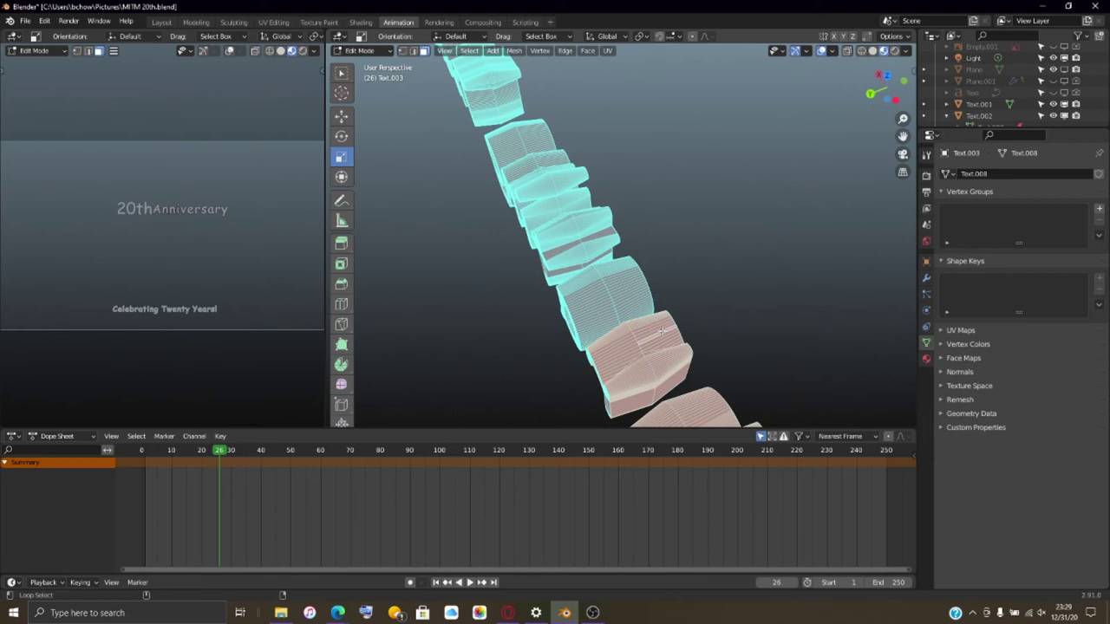
pyautogui.keyDown('alt'); pyautogui.keyDown('shift'); pyautogui.click(632, 282); pyautogui.keyUp('shift'); pyautogui.keyUp('alt')
pyautogui.moveTo(632, 282); pyautogui.dragTo(637, 286, button='middle')
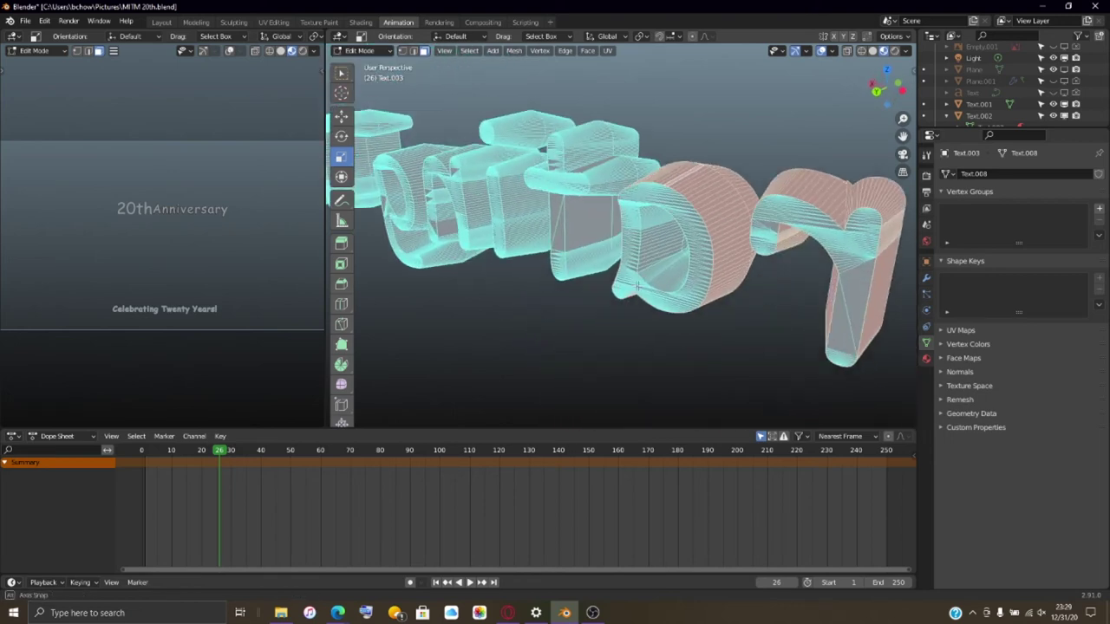
# - Add the side face loops of the "t", "i" and "n" in "Celebrating" to the selection
pyautogui.moveTo(684, 239); pyautogui.dragTo(507, 219, button='middle')
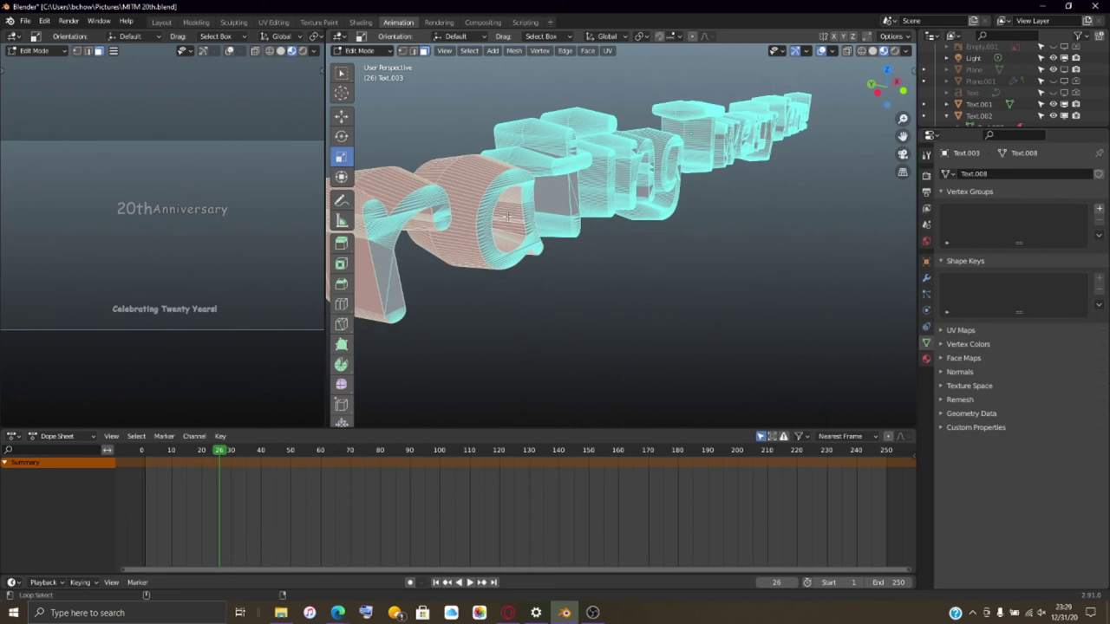
pyautogui.keyDown('alt'); pyautogui.keyDown('shift'); pyautogui.click(561, 130); pyautogui.keyUp('shift'); pyautogui.keyUp('alt')
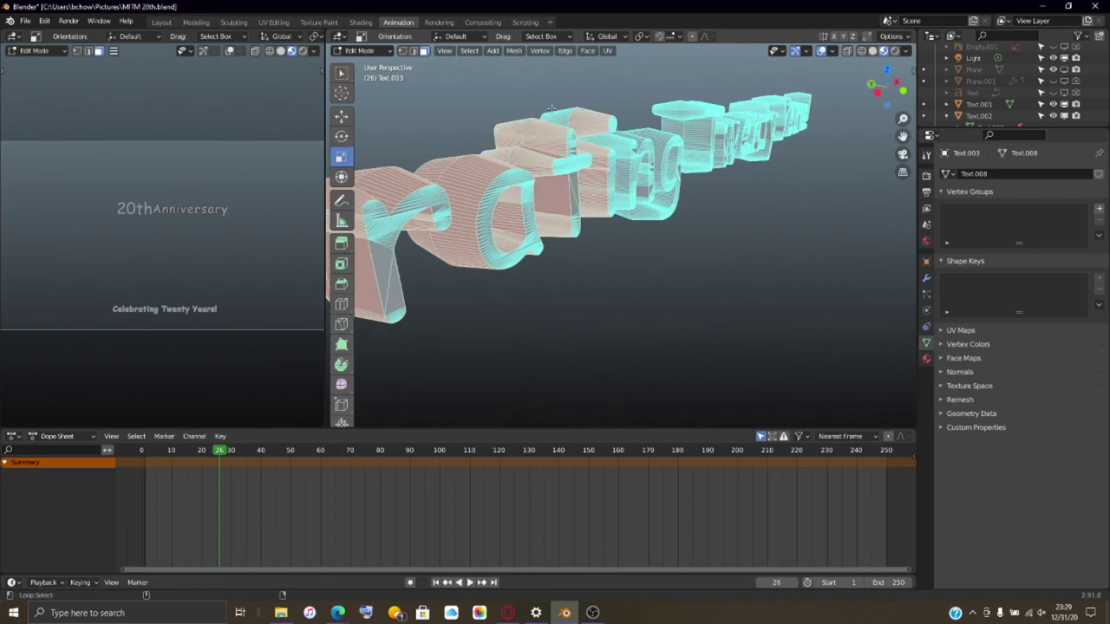
pyautogui.scroll(5, 555, 121)
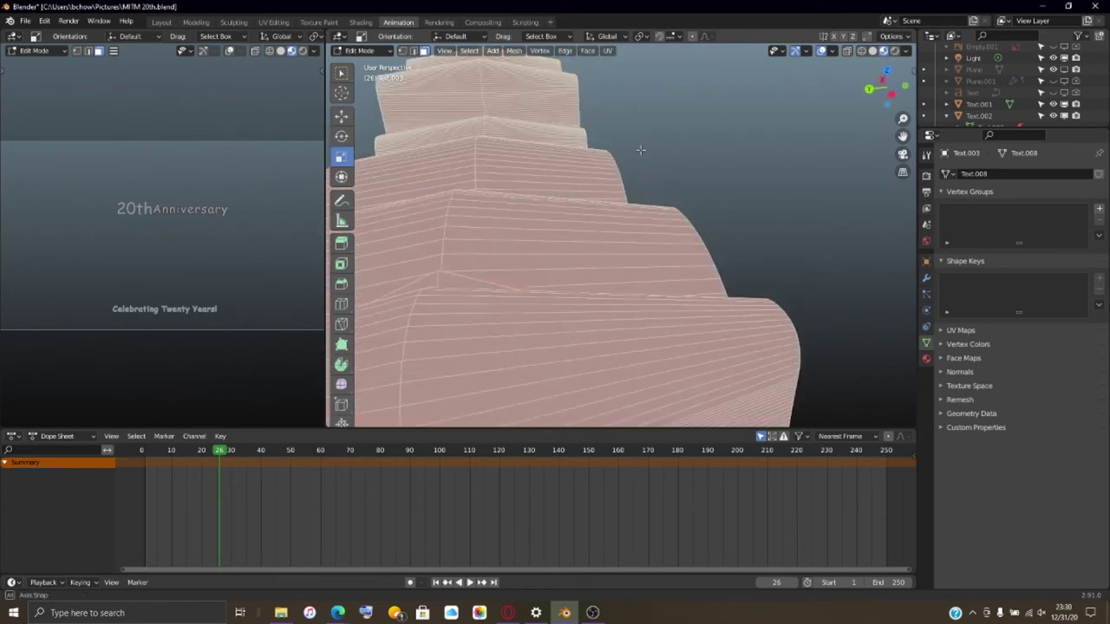
pyautogui.moveTo(555, 121); pyautogui.dragTo(736, 145, button='middle')
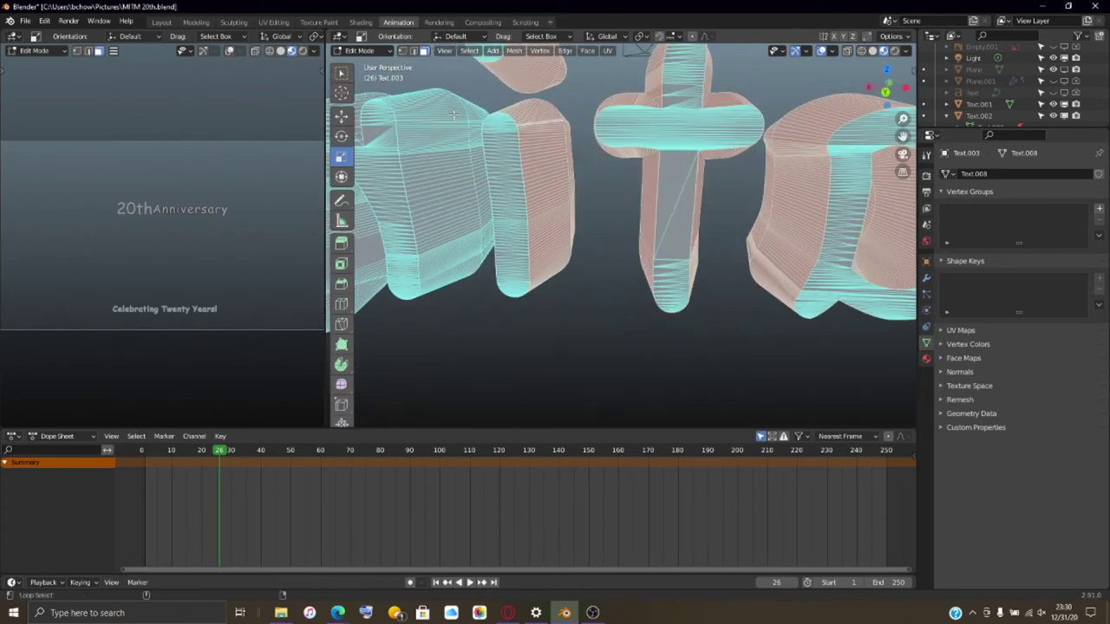
pyautogui.scroll(-3, 444, 120)
pyautogui.moveTo(445, 120); pyautogui.dragTo(722, 184, button='middle')
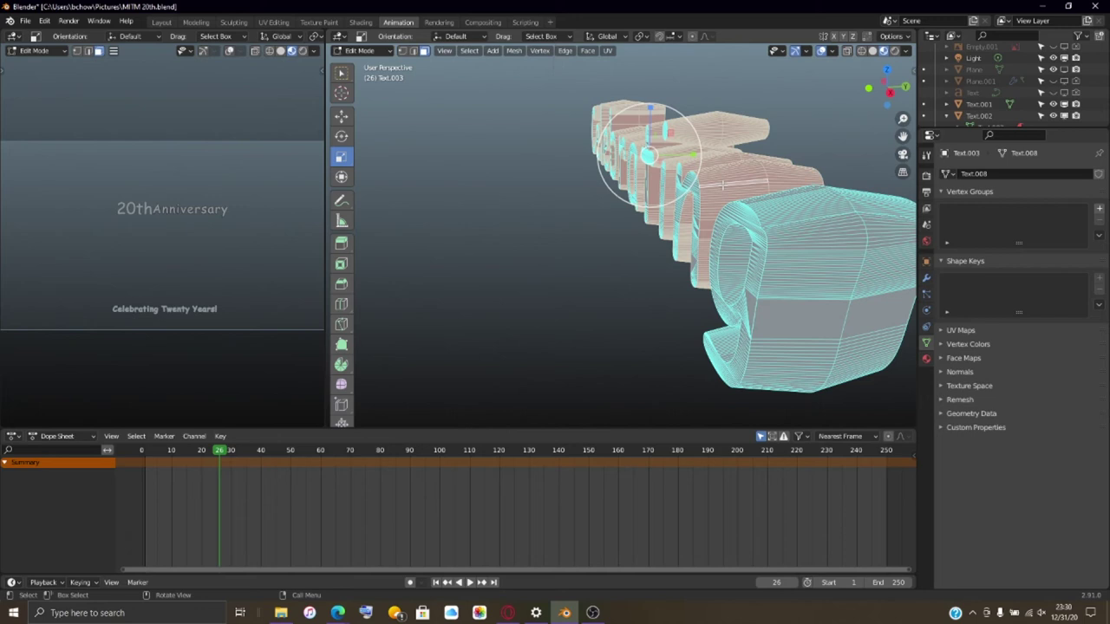
pyautogui.moveTo(722, 268); pyautogui.dragTo(794, 248, button='middle')
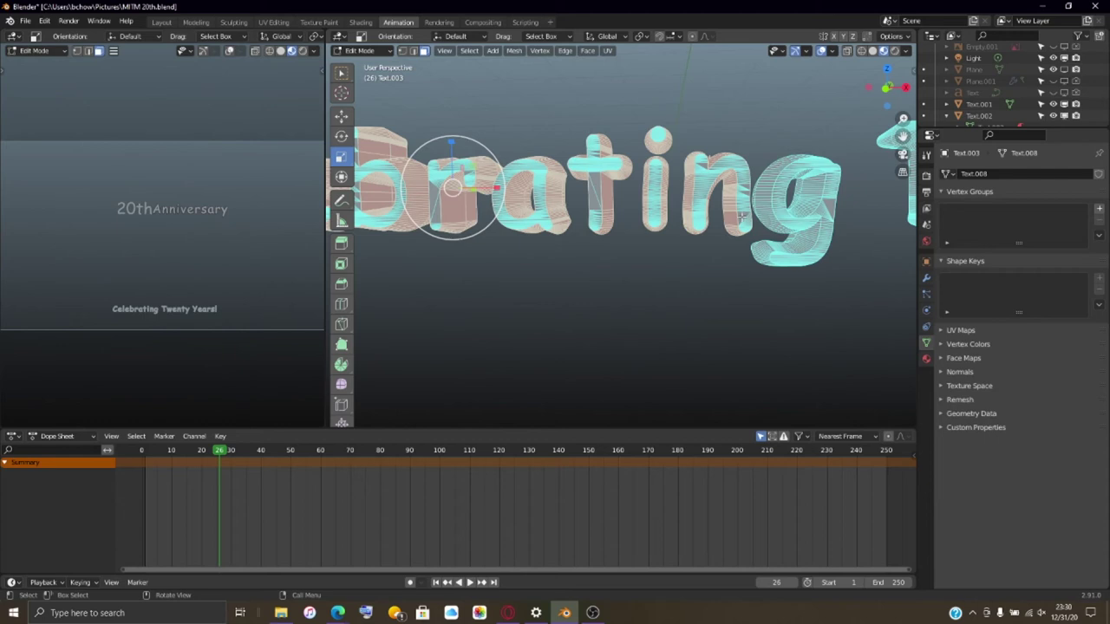
pyautogui.moveTo(742, 216); pyautogui.dragTo(576, 226, button='middle')
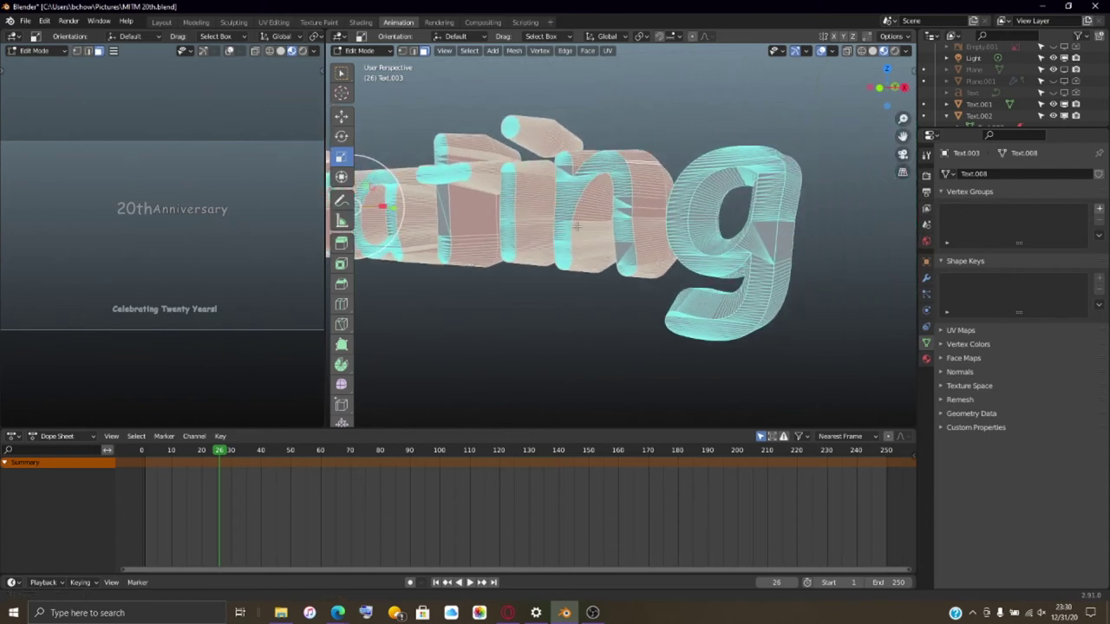
# - Add the inner and outer sides of the "g" and the sides of "T", "w" and "e" in "Twenty" to the selection
pyautogui.press('alt')
pyautogui.keyDown('alt'); pyautogui.click(706, 194); pyautogui.keyUp('alt')
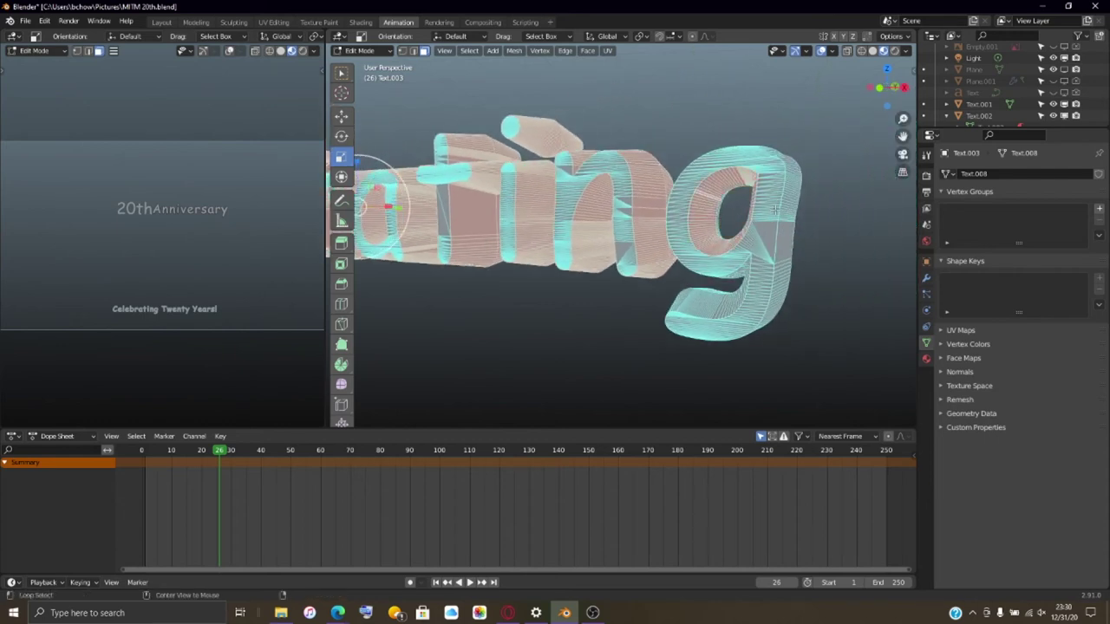
pyautogui.keyDown('alt'); pyautogui.click(788, 196); pyautogui.keyUp('alt')
pyautogui.moveTo(787, 196); pyautogui.dragTo(619, 297, button='middle')
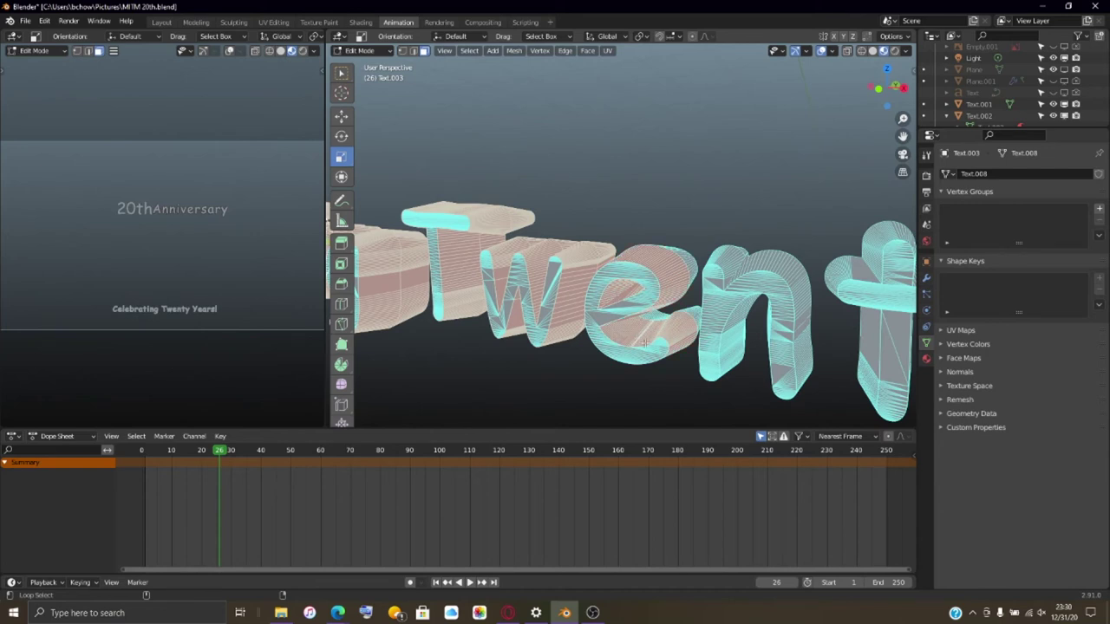
# - Extend the face selection to the sides of the "n" in "Twenty"
pyautogui.moveTo(644, 344); pyautogui.dragTo(656, 283, button='middle')
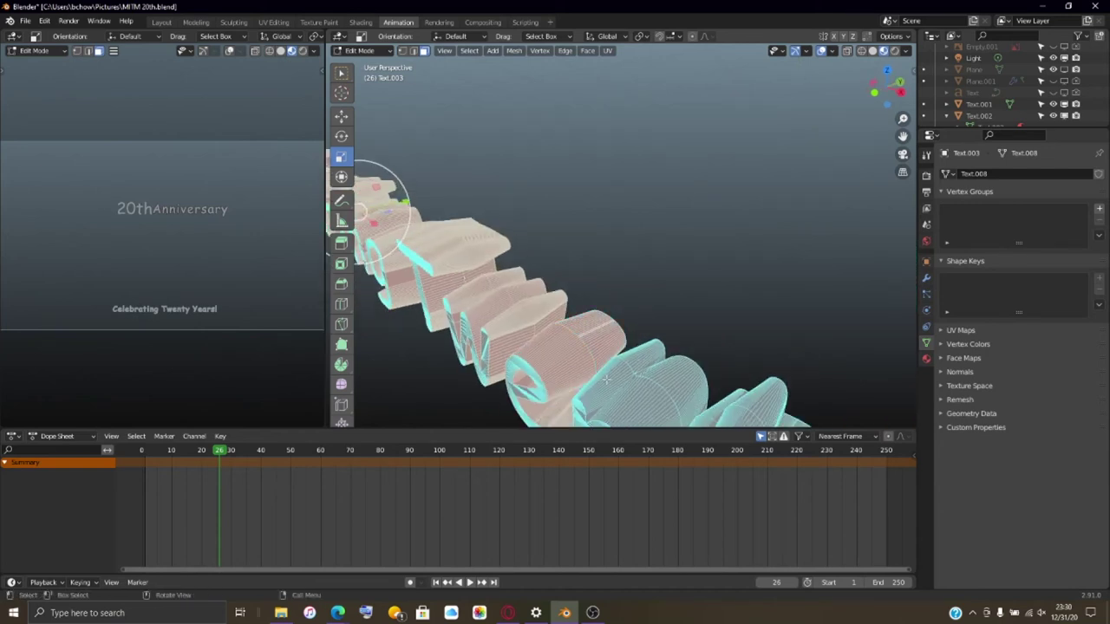
pyautogui.moveTo(606, 378); pyautogui.dragTo(751, 368, button='middle')
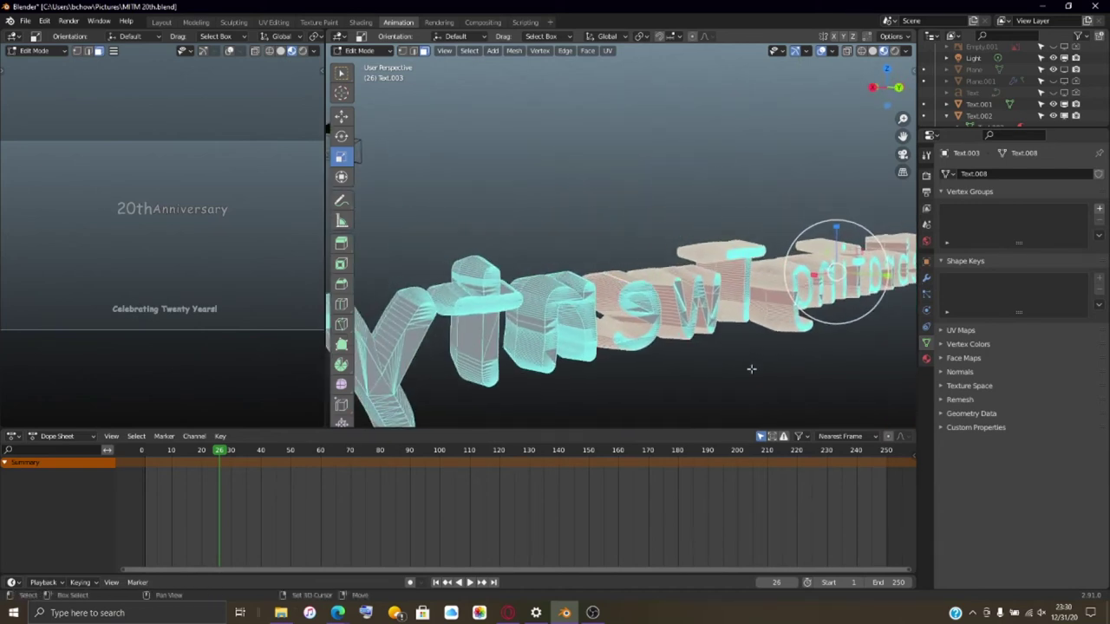
pyautogui.scroll(2, 751, 369)
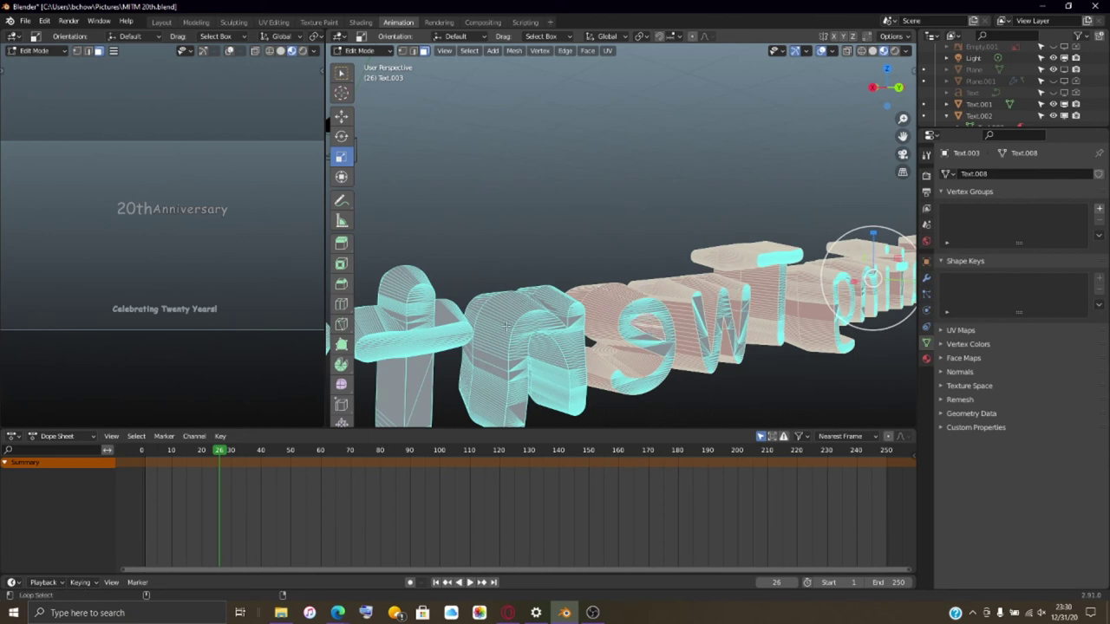
pyautogui.press('l')
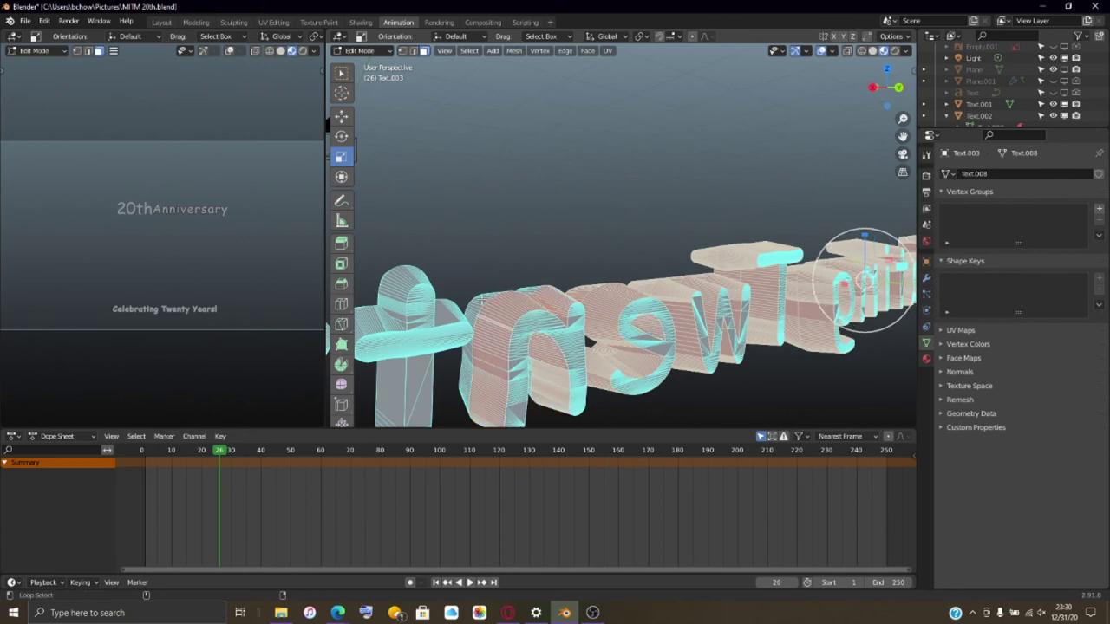
pyautogui.press('l')
pyautogui.press('KP_Decimal')
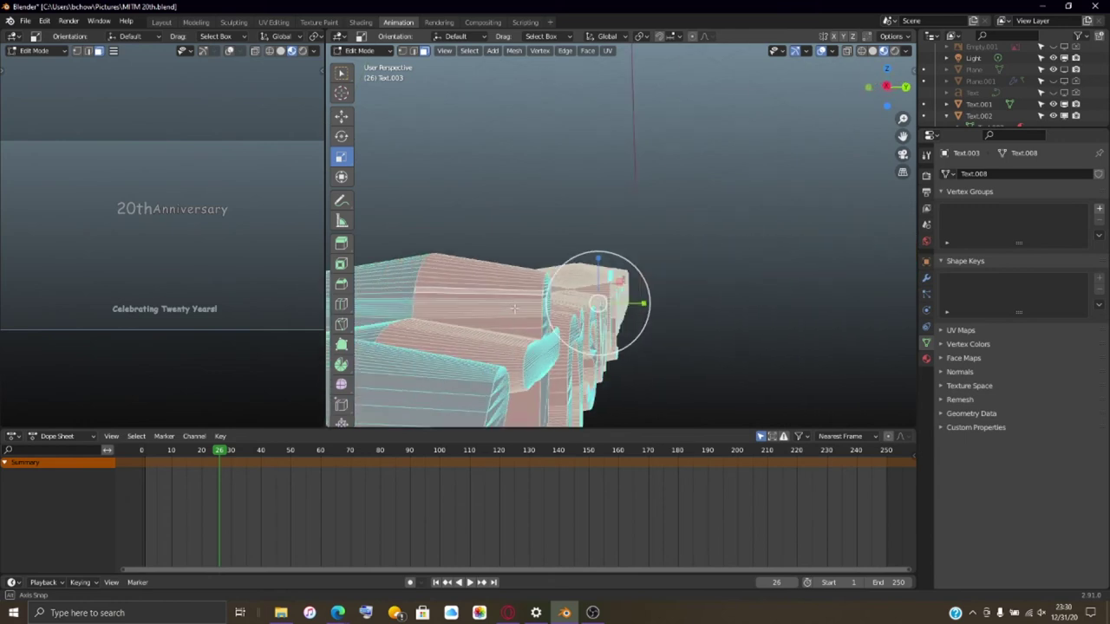
# - Add the side face loops of "t" and "y" in "Twenty" and "Y" and "e" in "Years" to the selection
pyautogui.moveTo(396, 312); pyautogui.dragTo(628, 394, button='middle')
pyautogui.keyDown('alt'); pyautogui.click(637, 389); pyautogui.keyUp('alt')
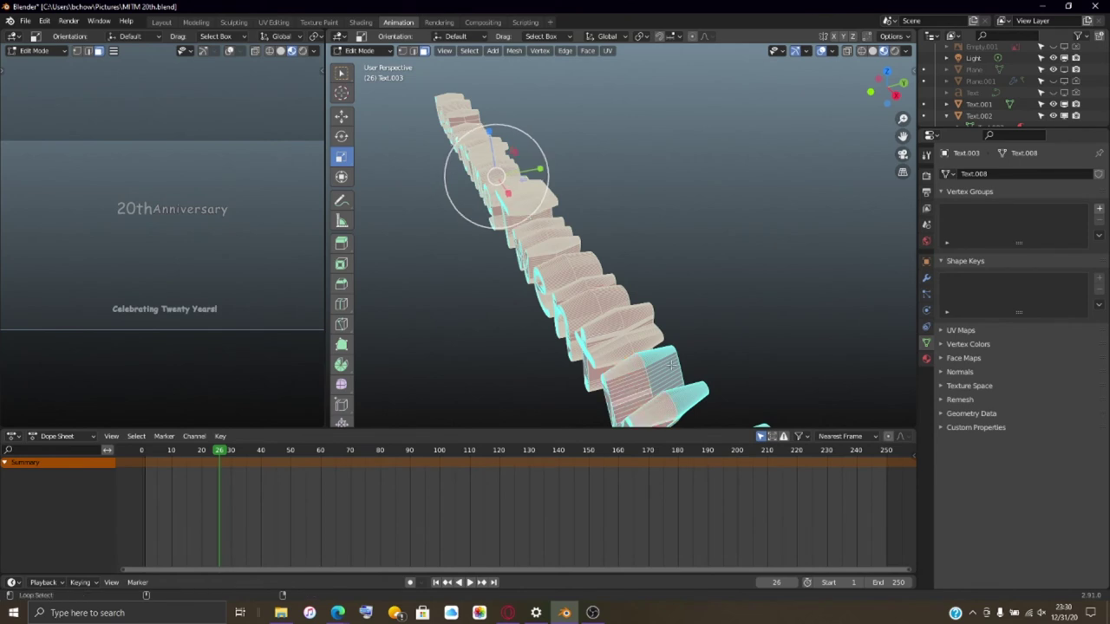
pyautogui.moveTo(674, 363); pyautogui.dragTo(716, 292, button='middle')
pyautogui.keyDown('alt'); pyautogui.keyDown('shift'); pyautogui.click(806, 263); pyautogui.keyUp('shift'); pyautogui.keyUp('alt')
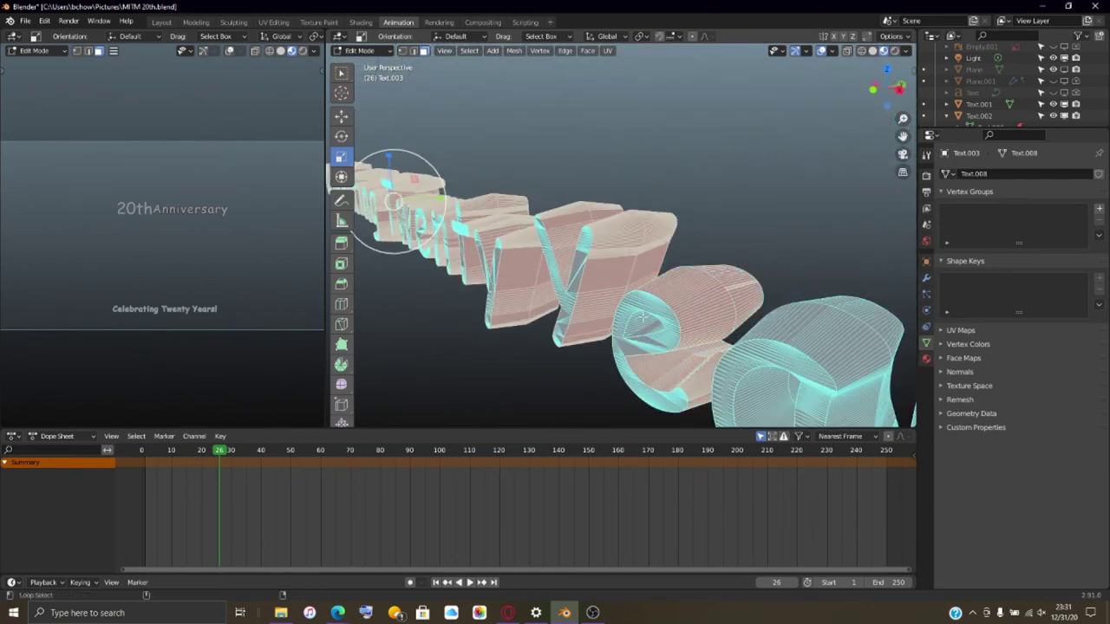
pyautogui.moveTo(629, 326); pyautogui.dragTo(589, 329, button='middle')
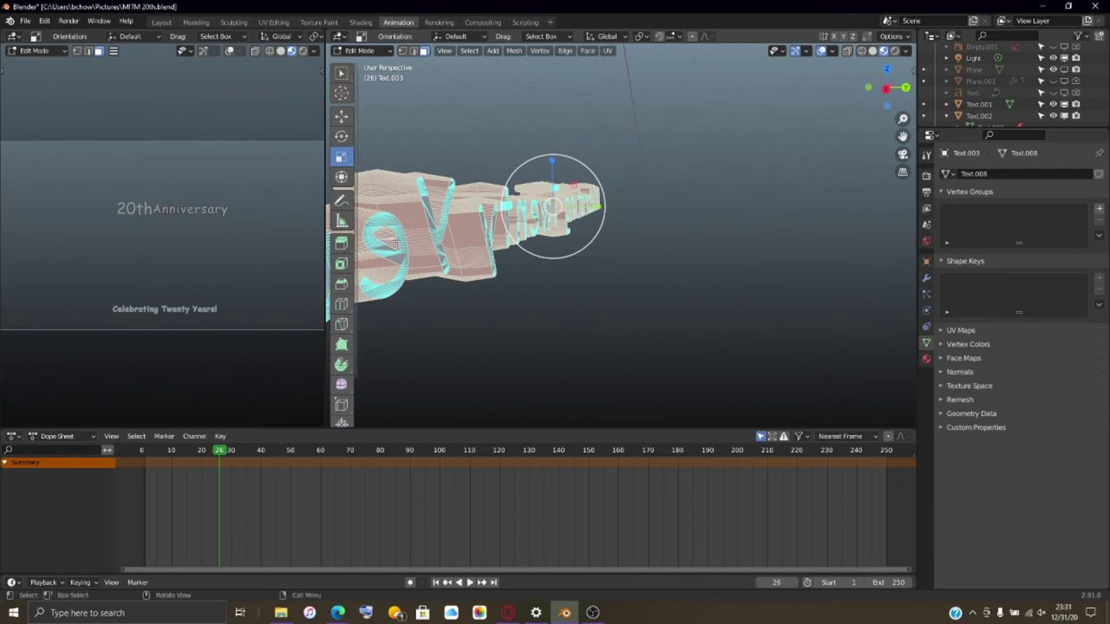
# - Add the side faces of the exclamation mark's dot and stroke and of the remaining letters "s", "r" and "a" in "Years!" to the selection
pyautogui.moveTo(396, 242); pyautogui.dragTo(633, 262, button='middle')
pyautogui.scroll(2, 596, 326)
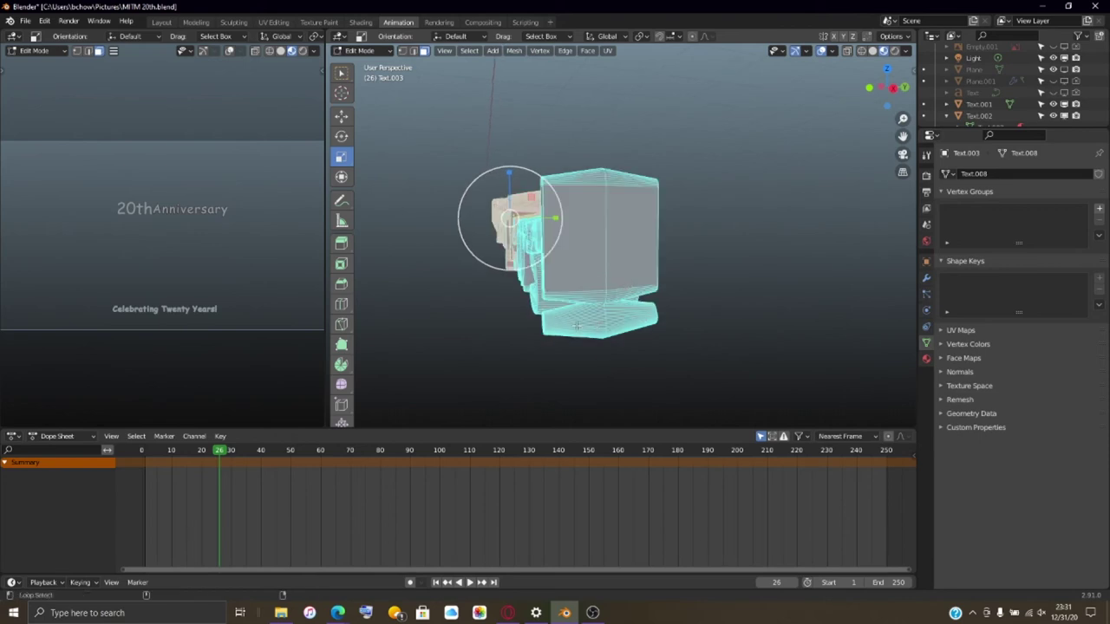
pyautogui.keyDown('alt'); pyautogui.keyDown('shift'); pyautogui.click(638, 312); pyautogui.keyUp('shift'); pyautogui.keyUp('alt')
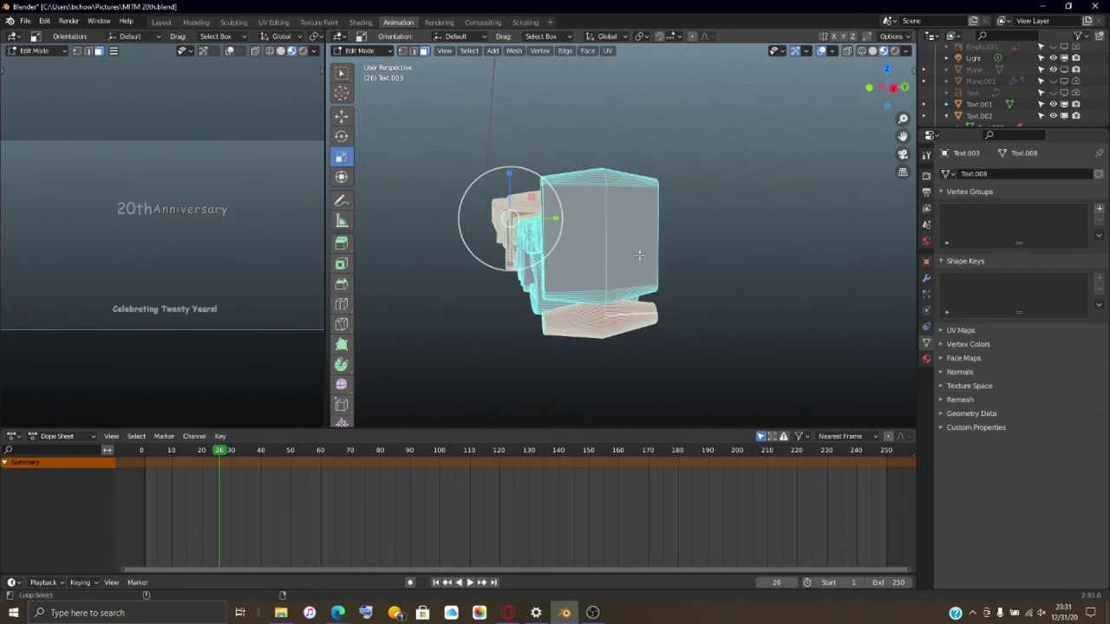
pyautogui.keyDown('alt'); pyautogui.keyDown('shift'); pyautogui.click(593, 177); pyautogui.keyUp('shift'); pyautogui.keyUp('alt')
pyautogui.moveTo(592, 178); pyautogui.dragTo(741, 259, button='middle')
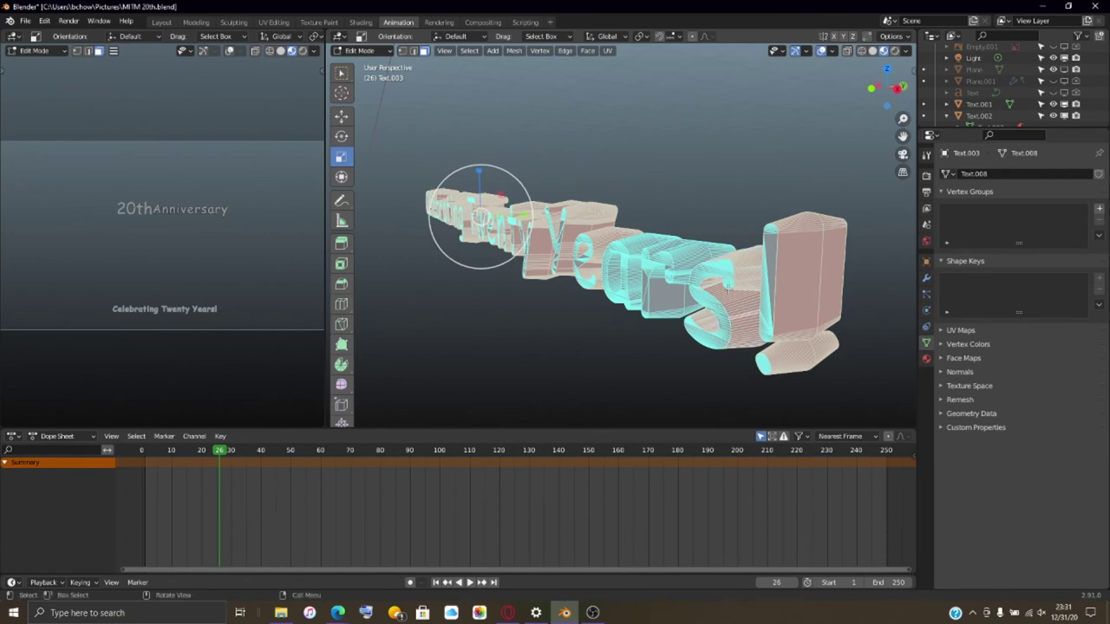
pyautogui.keyDown('alt'); pyautogui.keyDown('shift'); pyautogui.click(683, 256); pyautogui.keyUp('shift'); pyautogui.keyUp('alt')
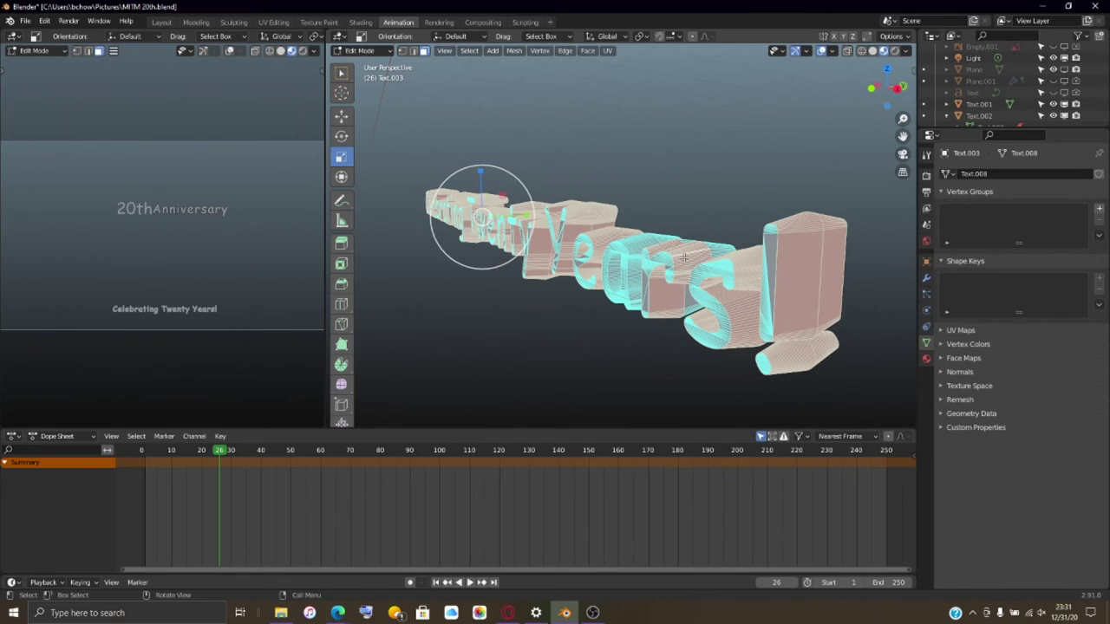
pyautogui.moveTo(719, 270); pyautogui.dragTo(602, 315, button='middle')
pyautogui.keyDown('alt'); pyautogui.keyDown('shift'); pyautogui.click(582, 379); pyautogui.keyUp('shift'); pyautogui.keyUp('alt')
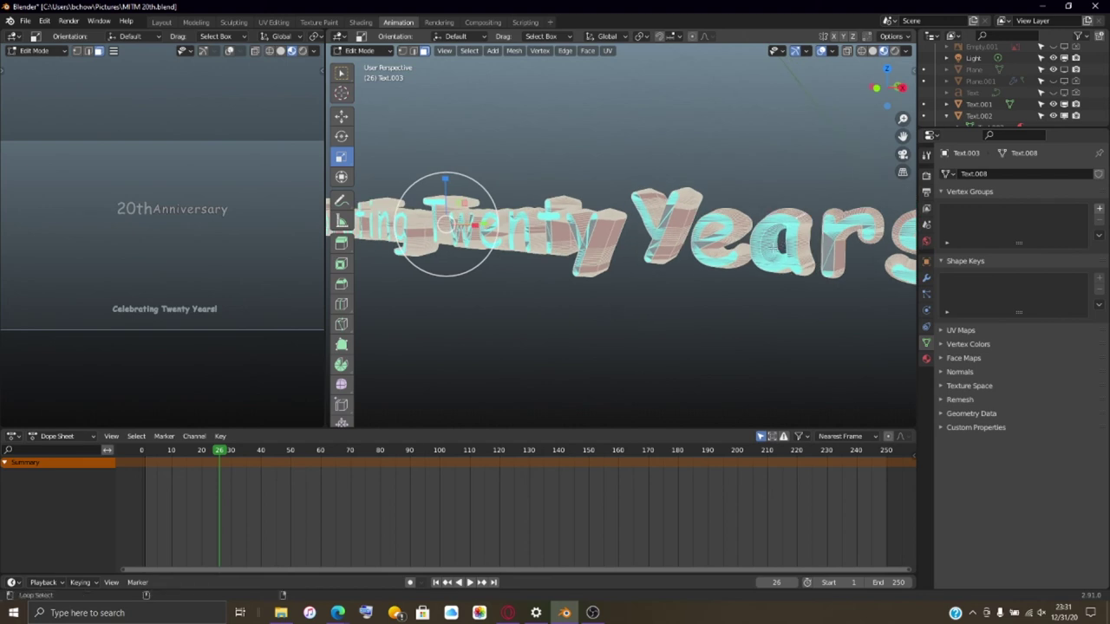
# - Check the selected sides across the whole text and switch its material slot to Material.003
pyautogui.moveTo(757, 278); pyautogui.dragTo(644, 297, button='middle')
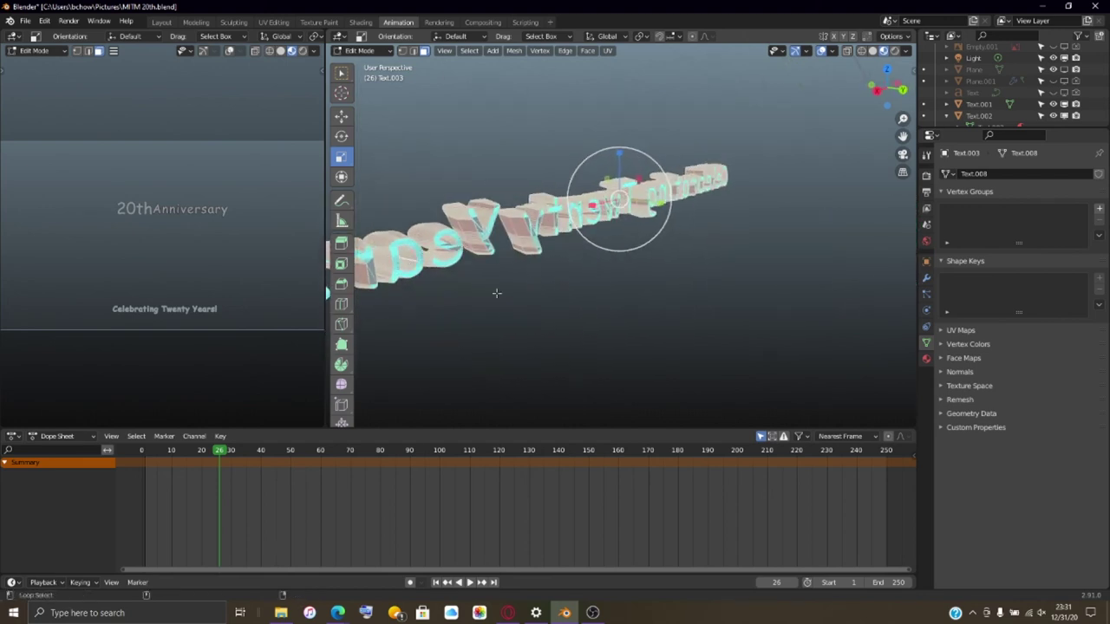
pyautogui.moveTo(495, 292); pyautogui.dragTo(612, 293, button='middle')
pyautogui.scroll(4, 612, 293)
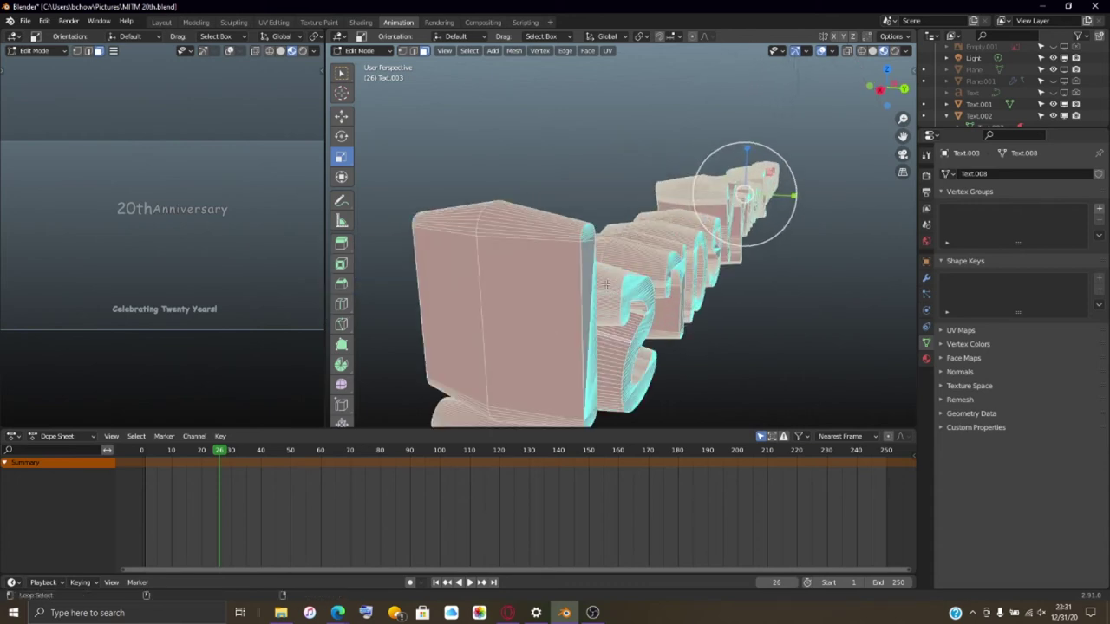
pyautogui.moveTo(614, 338); pyautogui.dragTo(774, 290, button='middle')
pyautogui.moveTo(699, 290)
pyautogui.mouseDown(button='middle')
pyautogui.moveTo(644, 302)
pyautogui.moveTo(609, 290)
pyautogui.moveTo(697, 307)
pyautogui.mouseUp(button='middle')
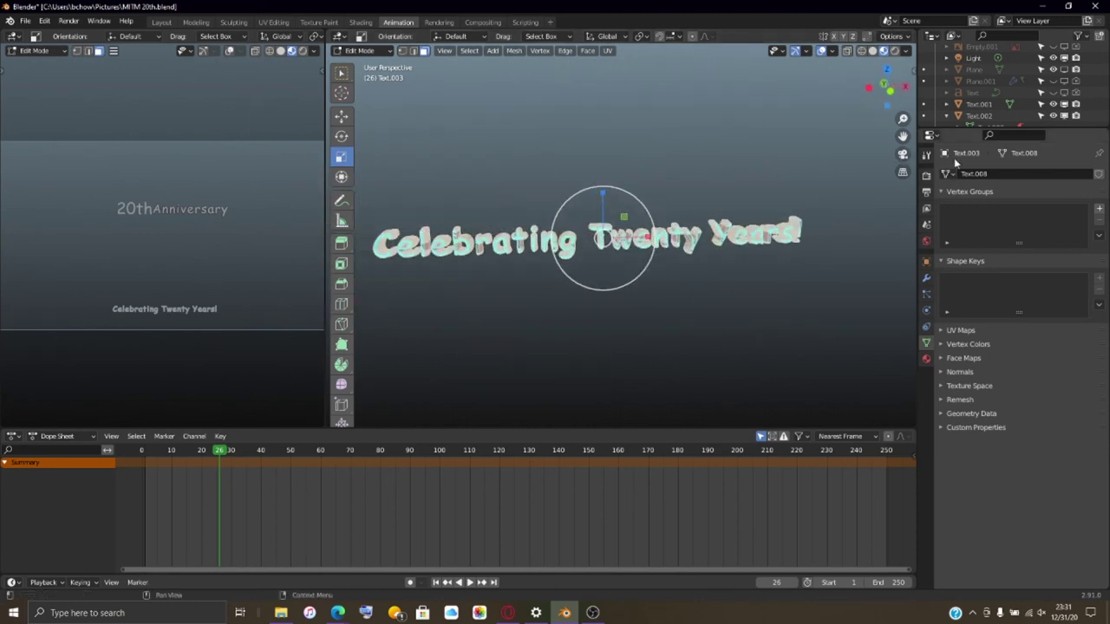
pyautogui.click(925, 358)
pyautogui.click(946, 223)
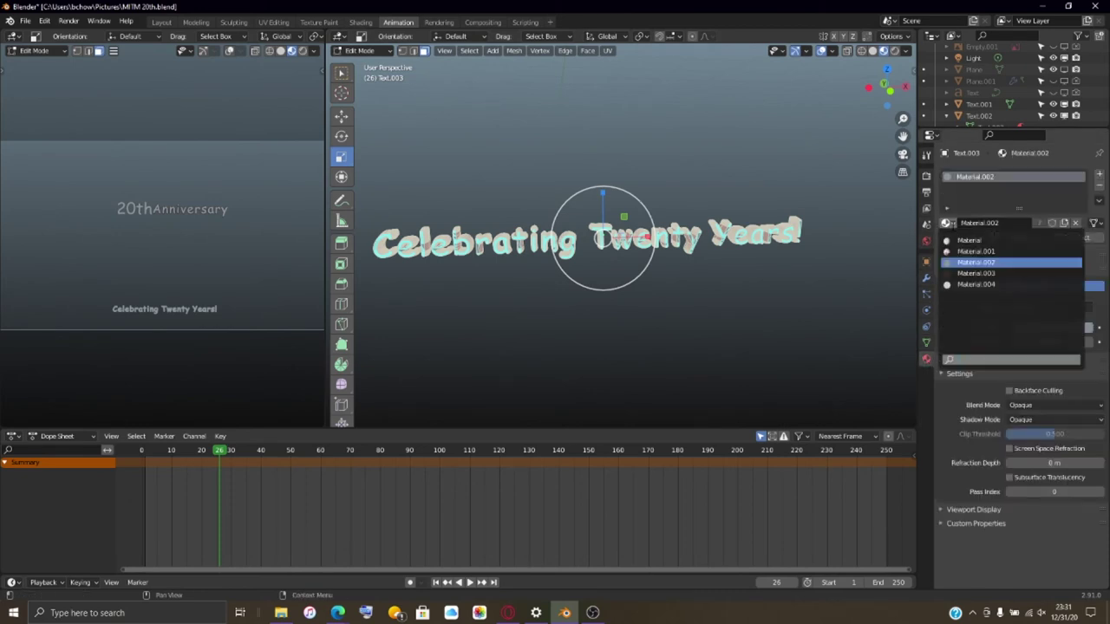
pyautogui.click(968, 261)
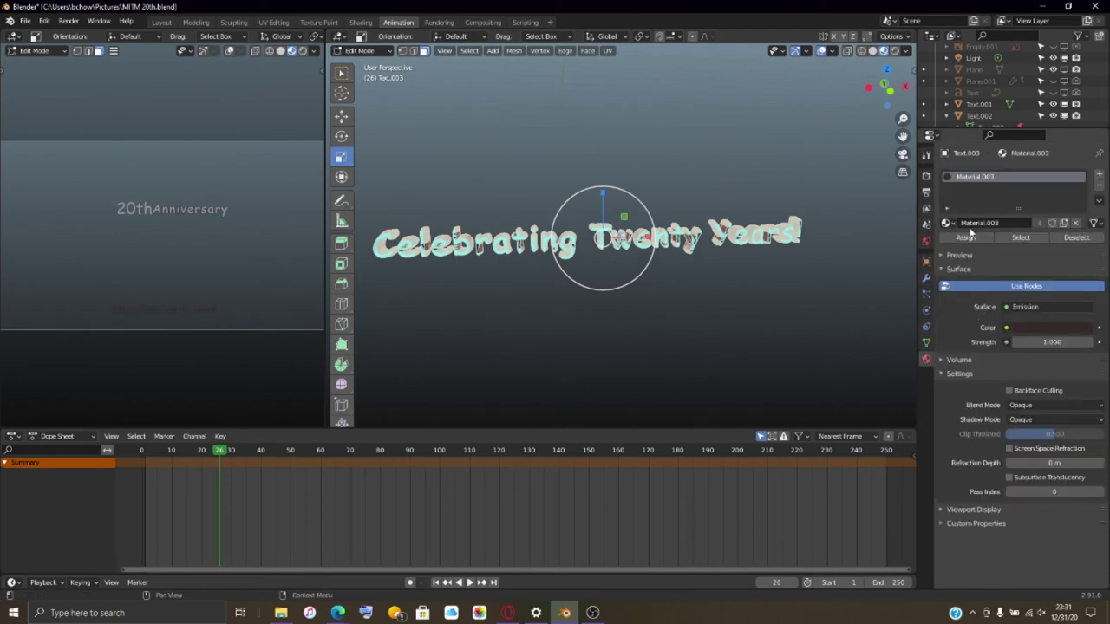
# - Try assigning Material.003 to the selected letter sides and check the text outside Edit Mode
pyautogui.click(967, 236)
pyautogui.scroll(4, 696, 308)
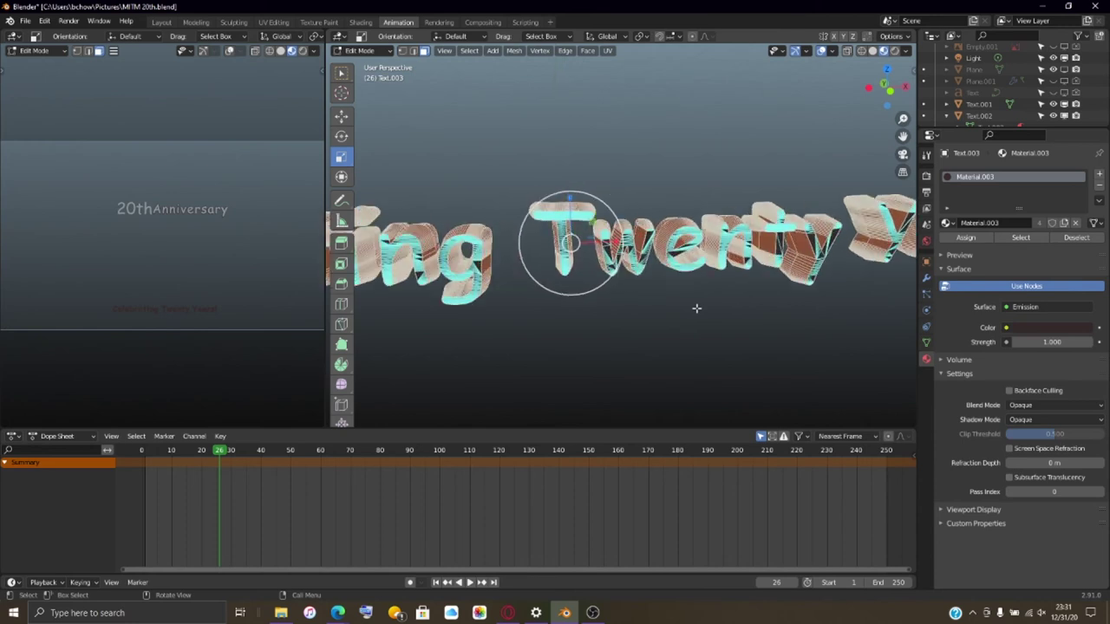
pyautogui.moveTo(696, 307); pyautogui.dragTo(641, 291, button='middle')
pyautogui.press('Tab')
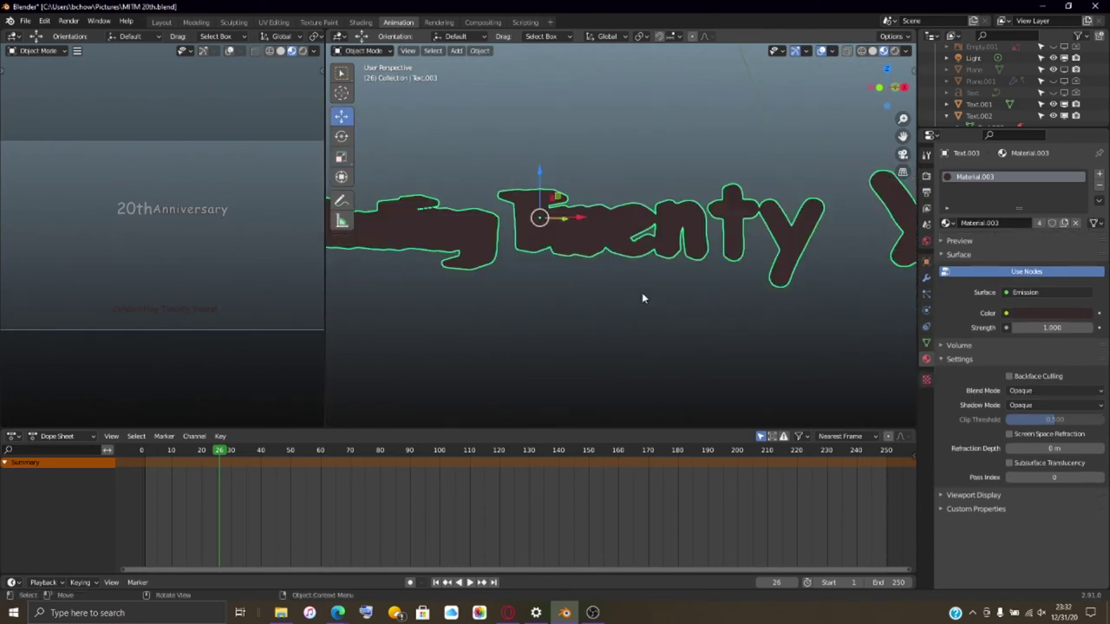
pyautogui.press('Tab')
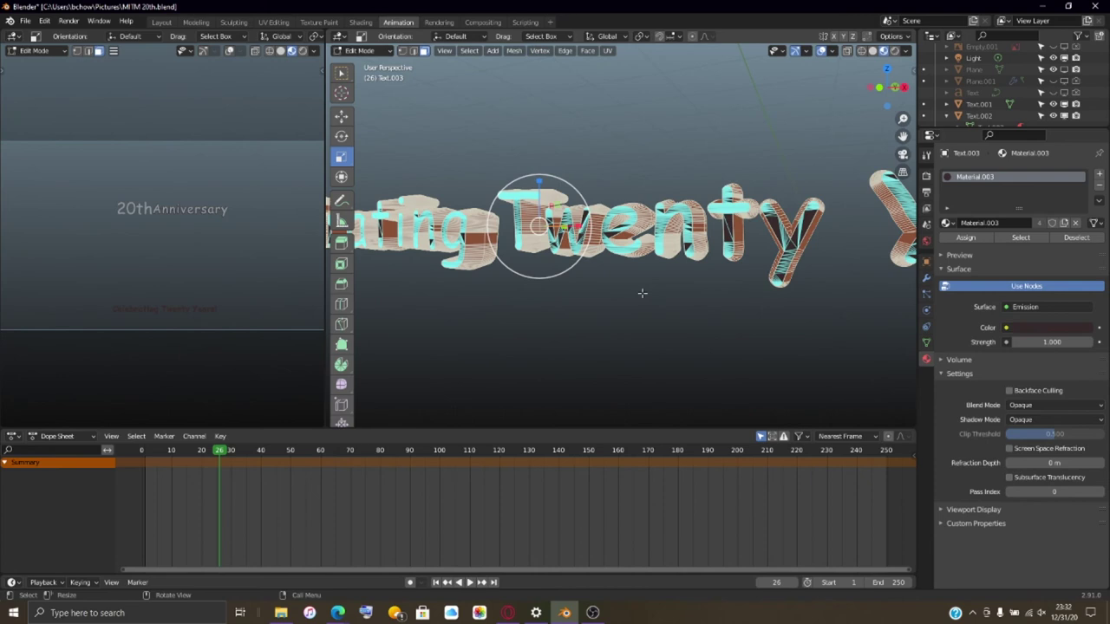
# - Set the existing slot to Material.002, add a second slot with Material.003 and assign it to the selected side faces
pyautogui.click(956, 227)
pyautogui.click(980, 255)
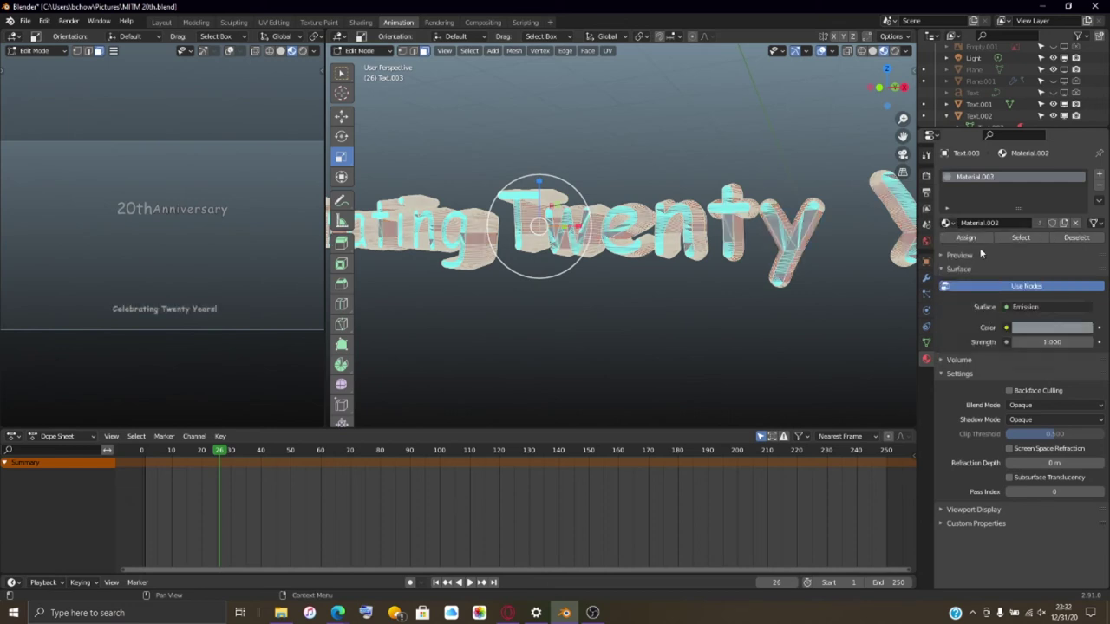
pyautogui.click(1099, 175)
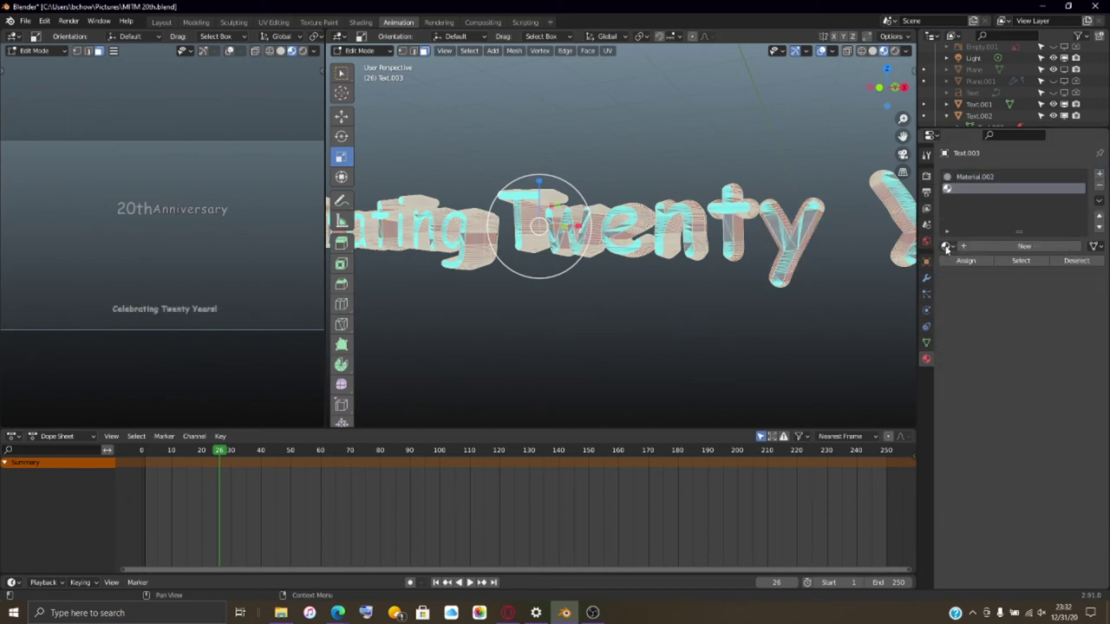
pyautogui.click(946, 247)
pyautogui.click(975, 297)
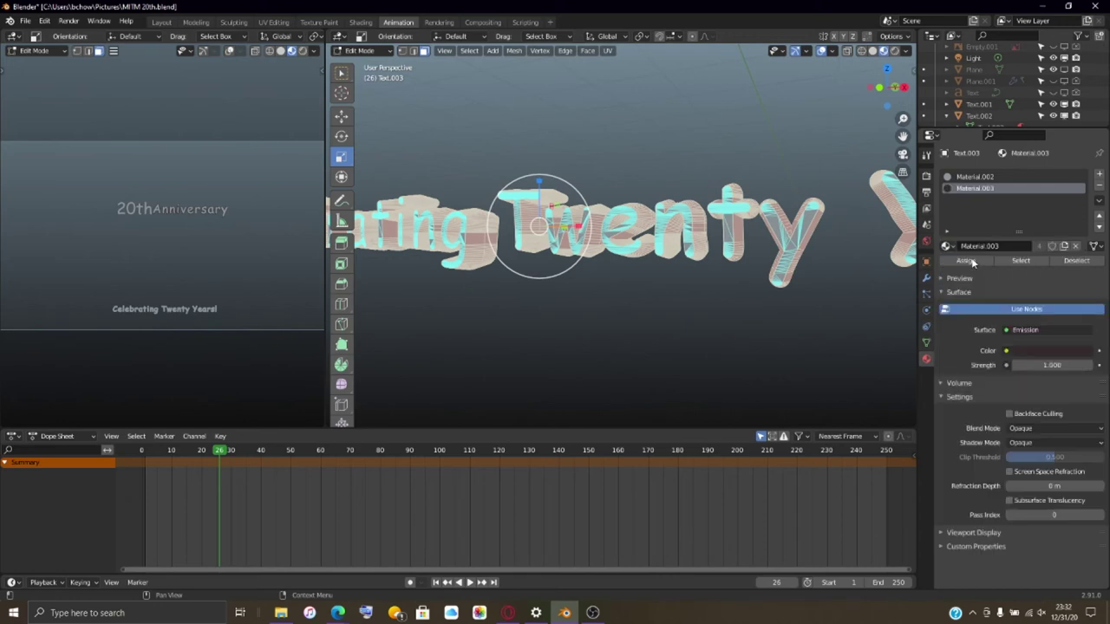
pyautogui.click(961, 261)
pyautogui.press('Tab')
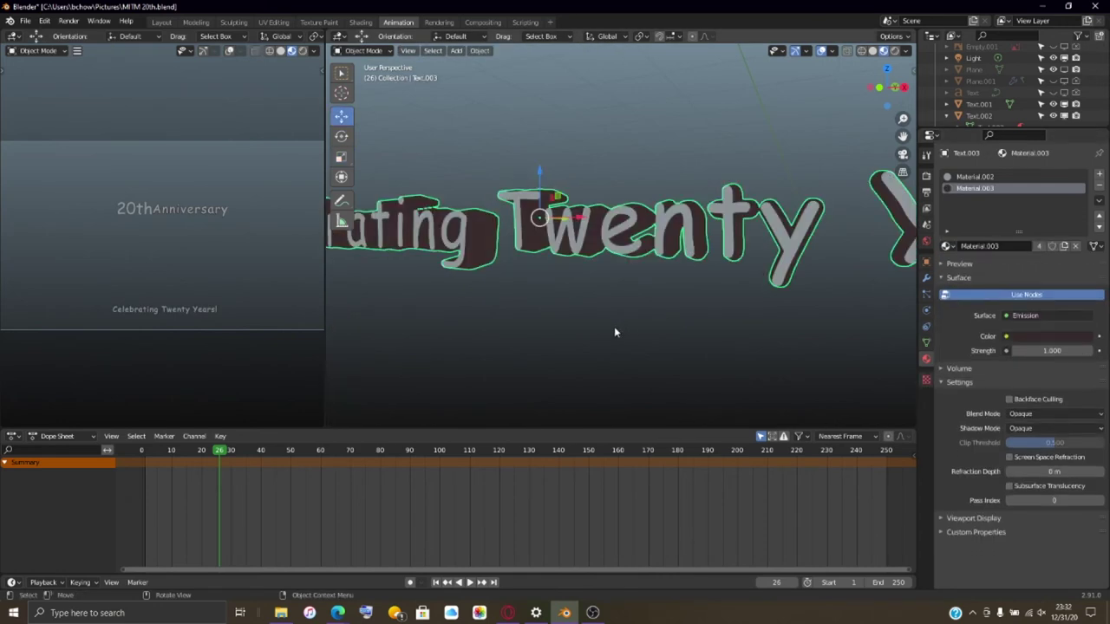
# - Switch to the front view and show the hidden poster background and cast picture behind the lettering
pyautogui.press('KP_1')
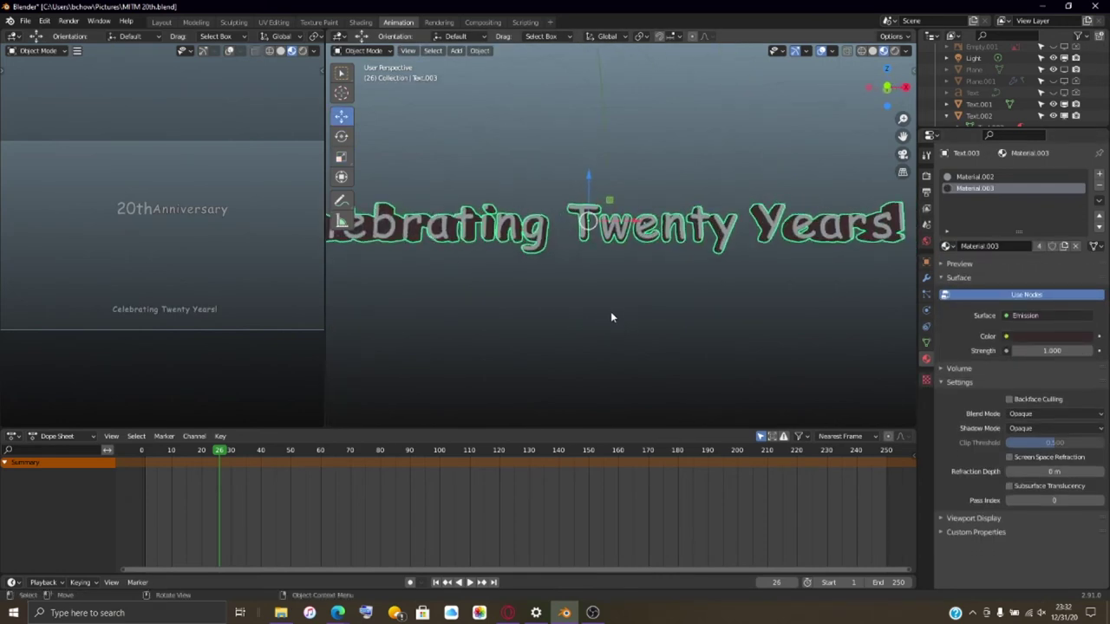
pyautogui.scroll(-3, 661, 288)
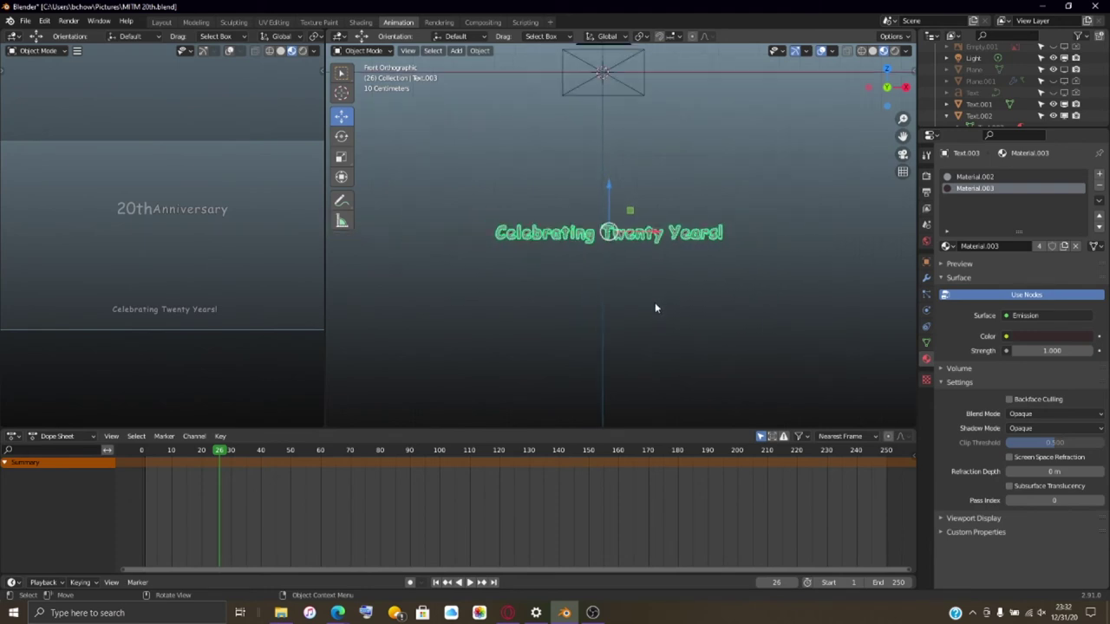
pyautogui.scroll(3, 654, 304)
pyautogui.scroll(-3, 655, 307)
pyautogui.scroll(2, 655, 308)
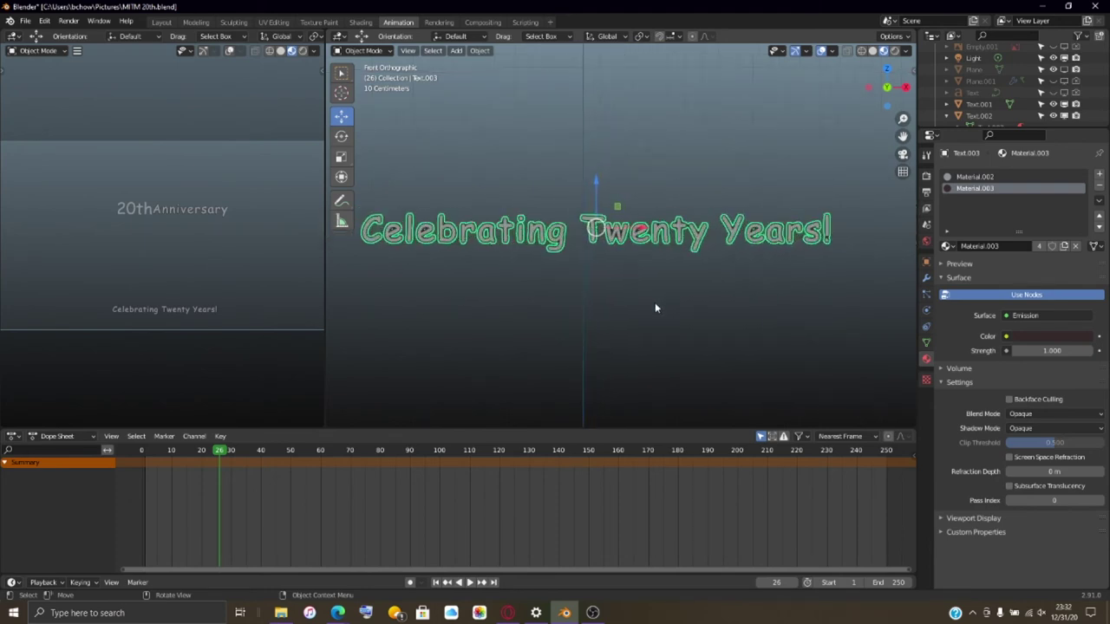
pyautogui.click(1064, 80)
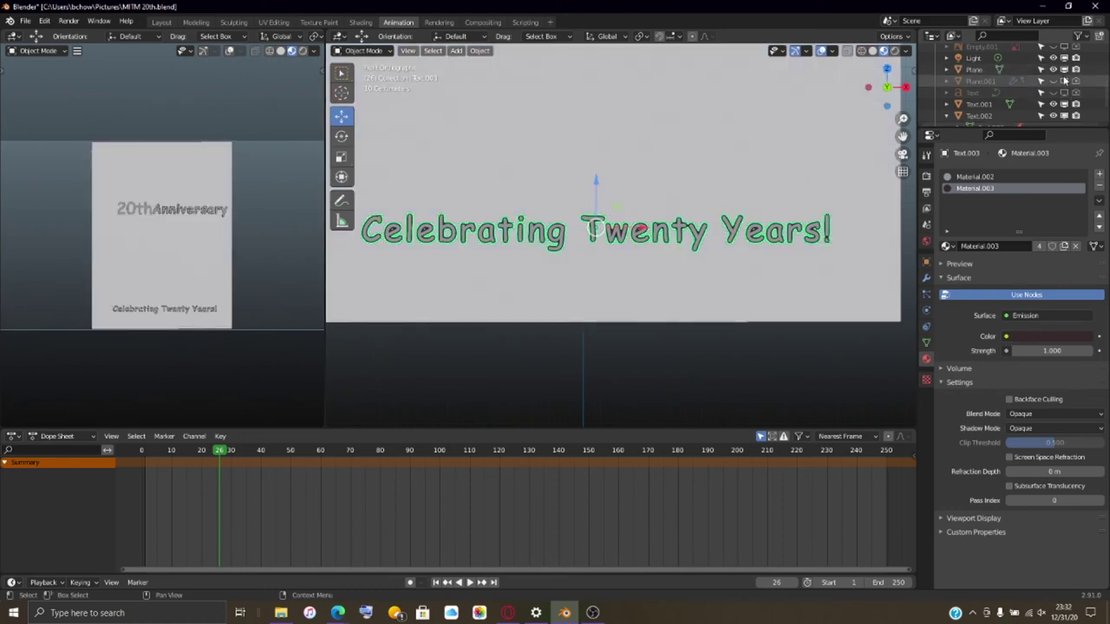
pyautogui.scroll(-3, 664, 246)
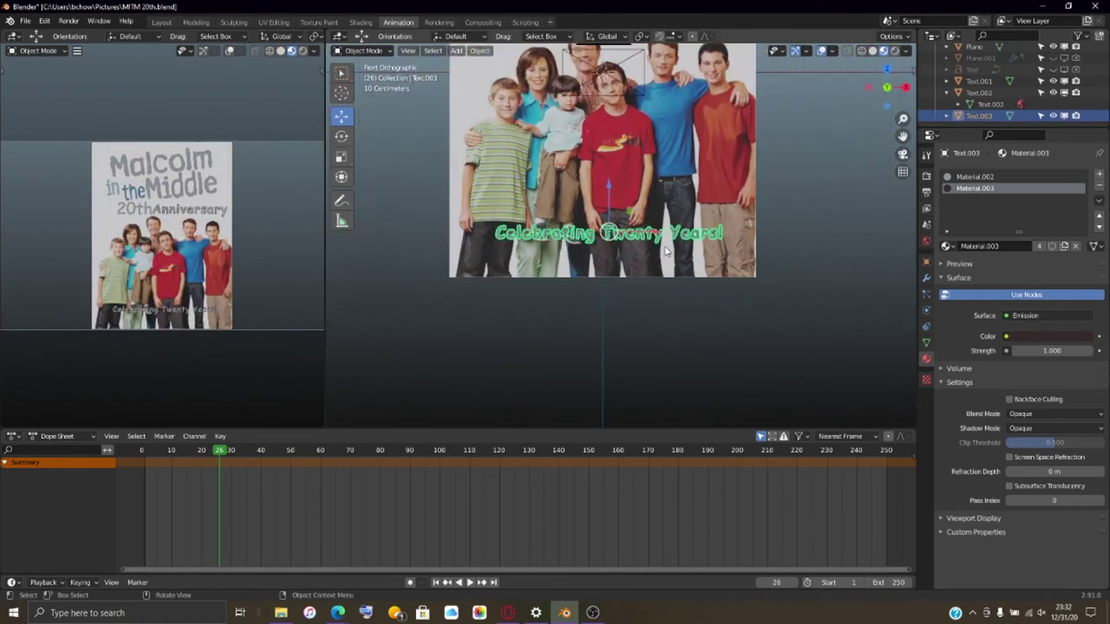
pyautogui.keyDown('shift'); pyautogui.moveTo(649, 147); pyautogui.dragTo(654, 303, button='middle'); pyautogui.keyUp('shift')
pyautogui.scroll(-2, 654, 304)
pyautogui.scroll(4, 653, 296)
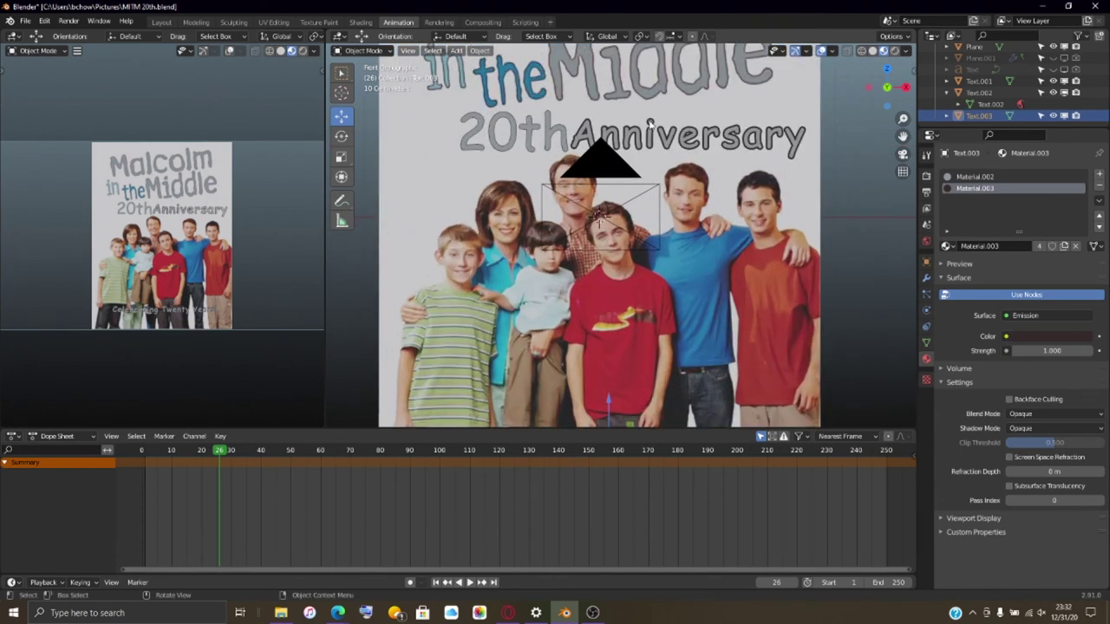
# - Move "20th" left along the X axis to open a gap before "Anniversary"
pyautogui.click(639, 139)
pyautogui.click(556, 138)
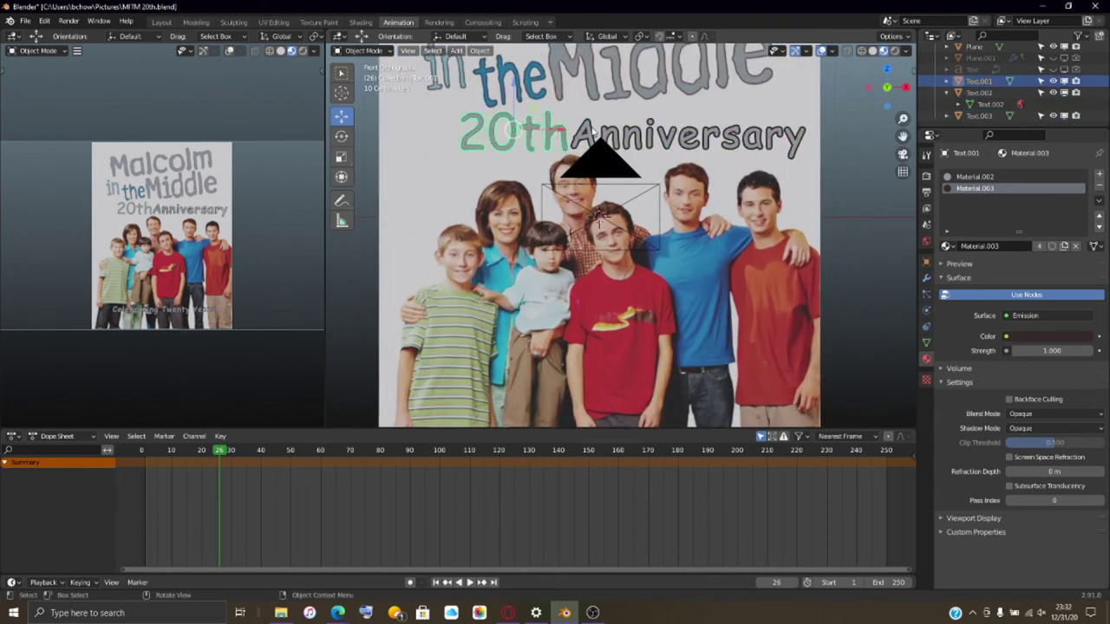
pyautogui.press('g')
pyautogui.press('x')
pyautogui.click(539, 133)
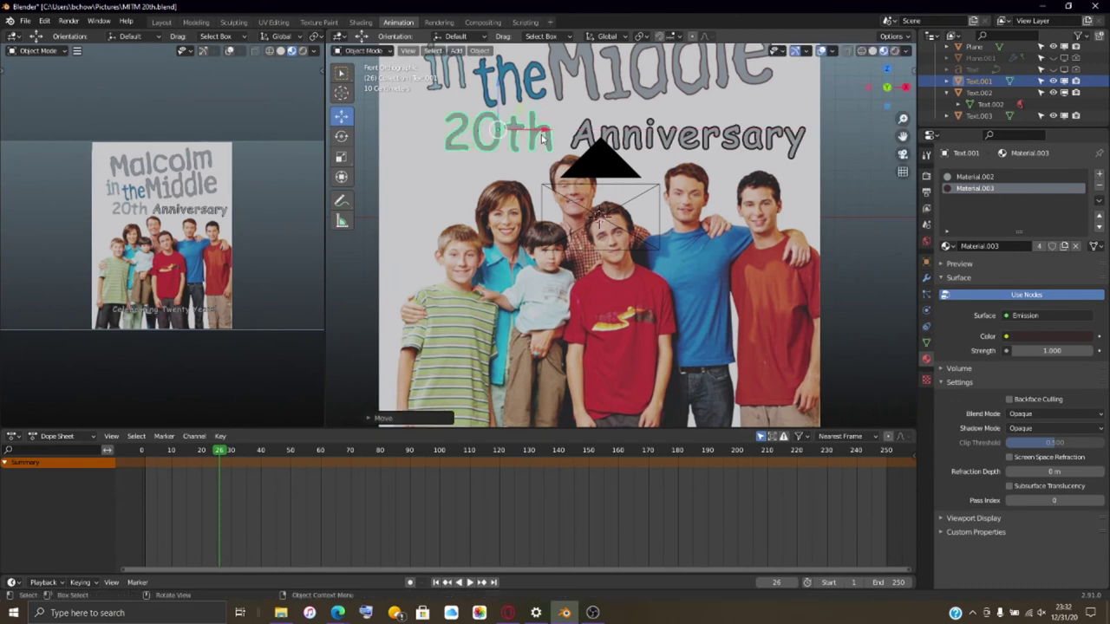
pyautogui.scroll(1, 682, 163)
pyautogui.scroll(-1, 681, 163)
# - Lower "Anniversary" about 0.14 m along Z and shift it left along X so it sits beneath "20th"
pyautogui.click(677, 129)
pyautogui.press('g')
pyautogui.press('z')
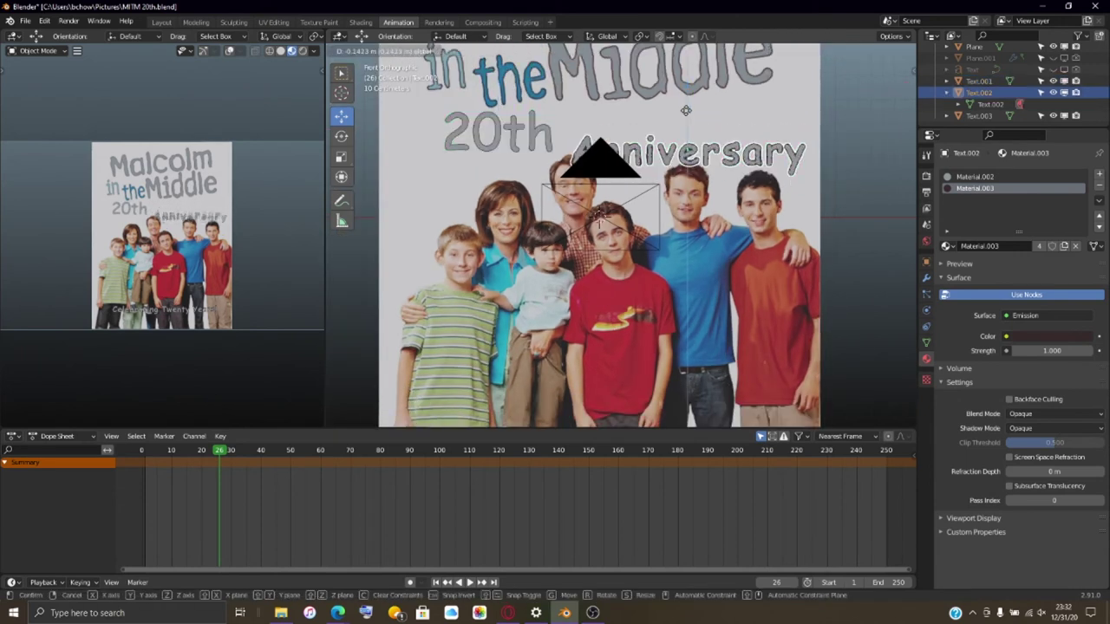
pyautogui.click(685, 110)
pyautogui.press('g')
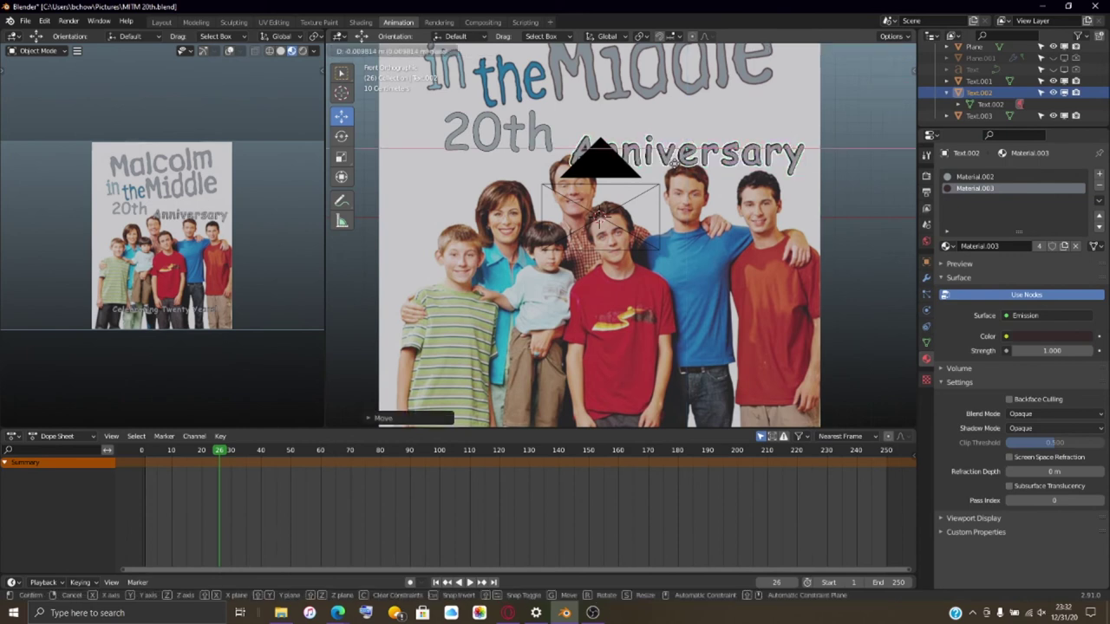
pyautogui.click(549, 141)
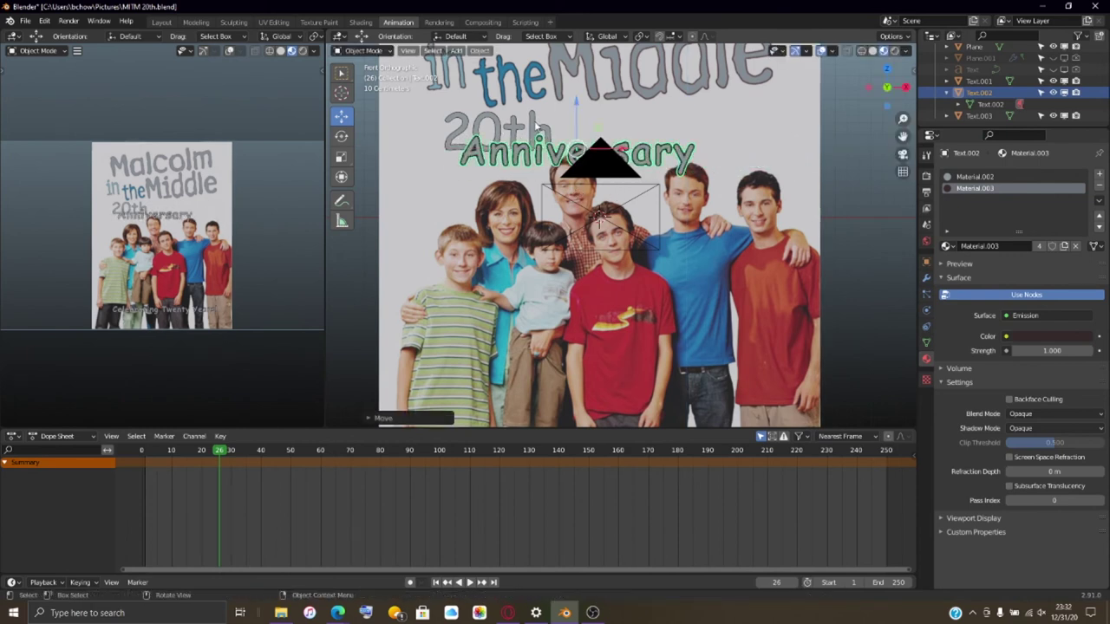
# - Move "20th" right along X and slightly up along Z so it sits centrally above "Anniversary"
pyautogui.click(539, 128)
pyautogui.press('g')
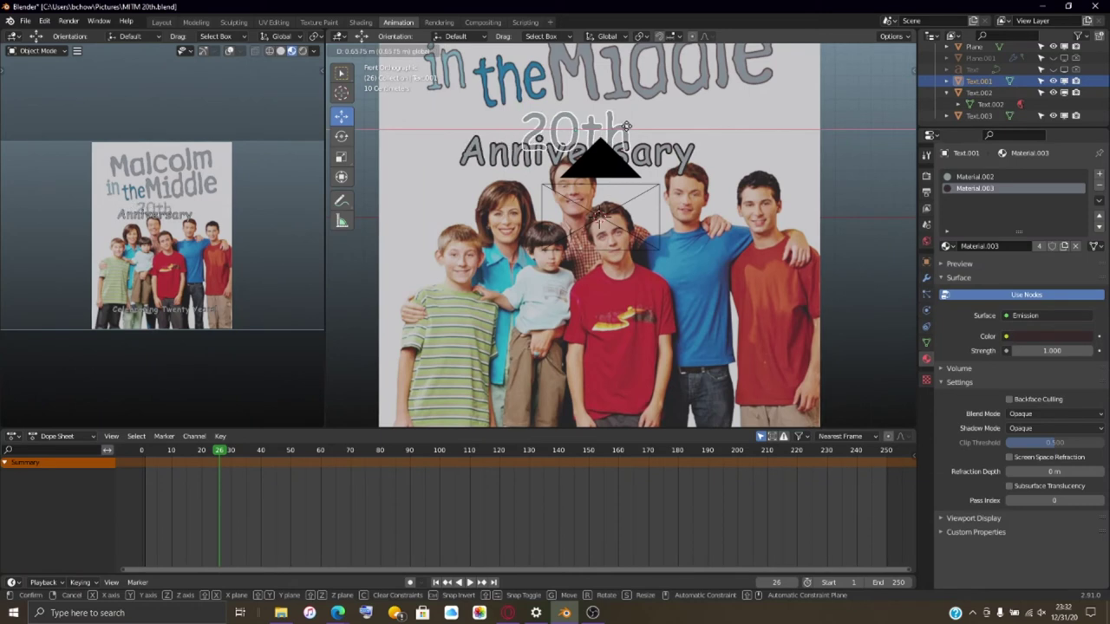
pyautogui.click(592, 106)
pyautogui.press('g')
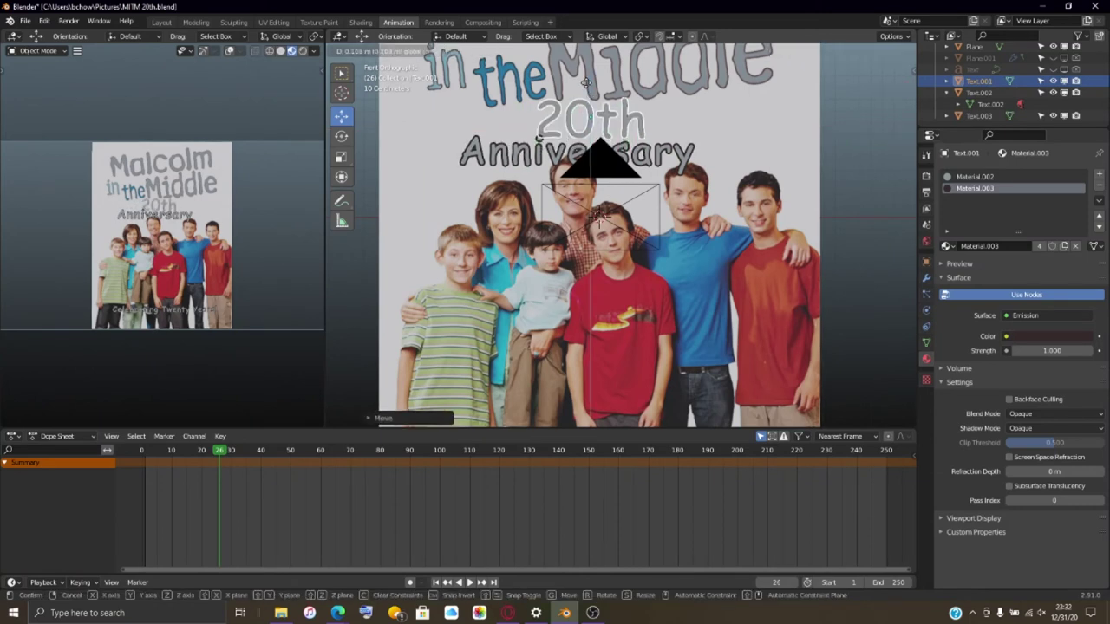
pyautogui.click(616, 158)
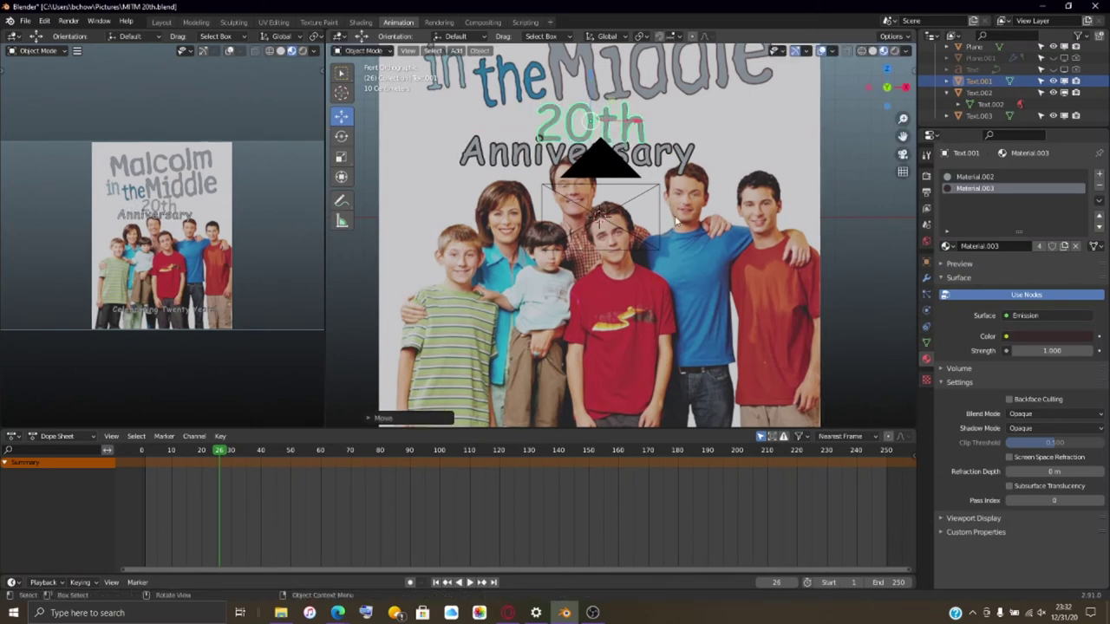
# - Lower "Anniversary" and "20th" over the family picture, stacked just above "Celebrating Twenty Years!"
pyautogui.click(651, 152)
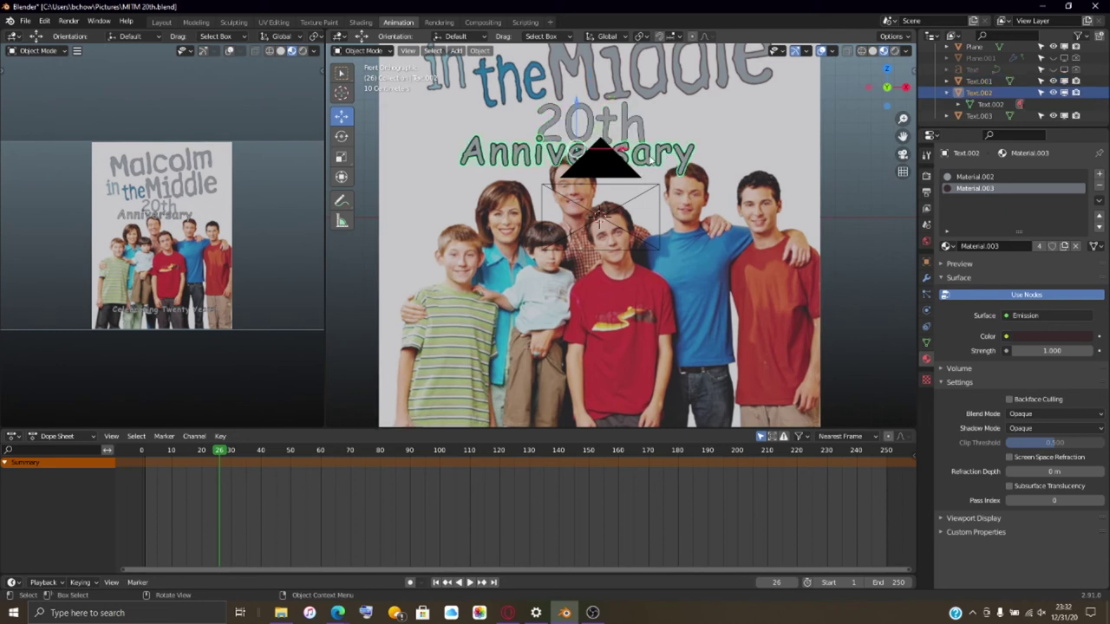
pyautogui.moveTo(572, 116); pyautogui.dragTo(594, 333)
pyautogui.click(602, 128)
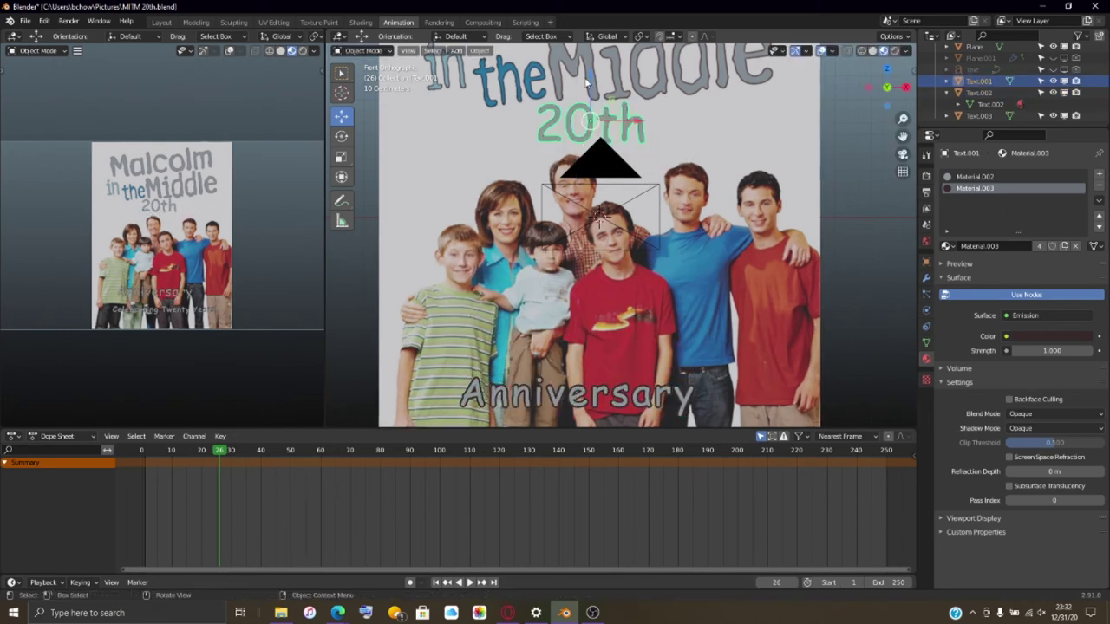
pyautogui.moveTo(596, 132); pyautogui.dragTo(616, 312)
pyautogui.scroll(1, 662, 343)
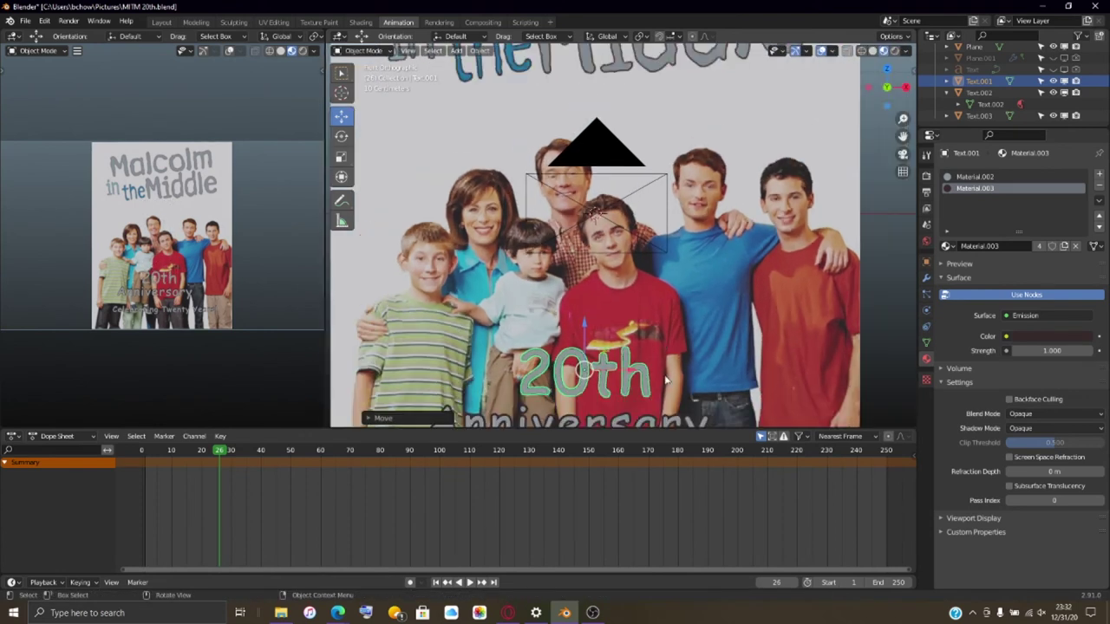
# - Shift "Anniversary" right to centre it on the poster and lower it about 0.06 m toward the bottom line
pyautogui.click(664, 419)
pyautogui.scroll(-2, 707, 361)
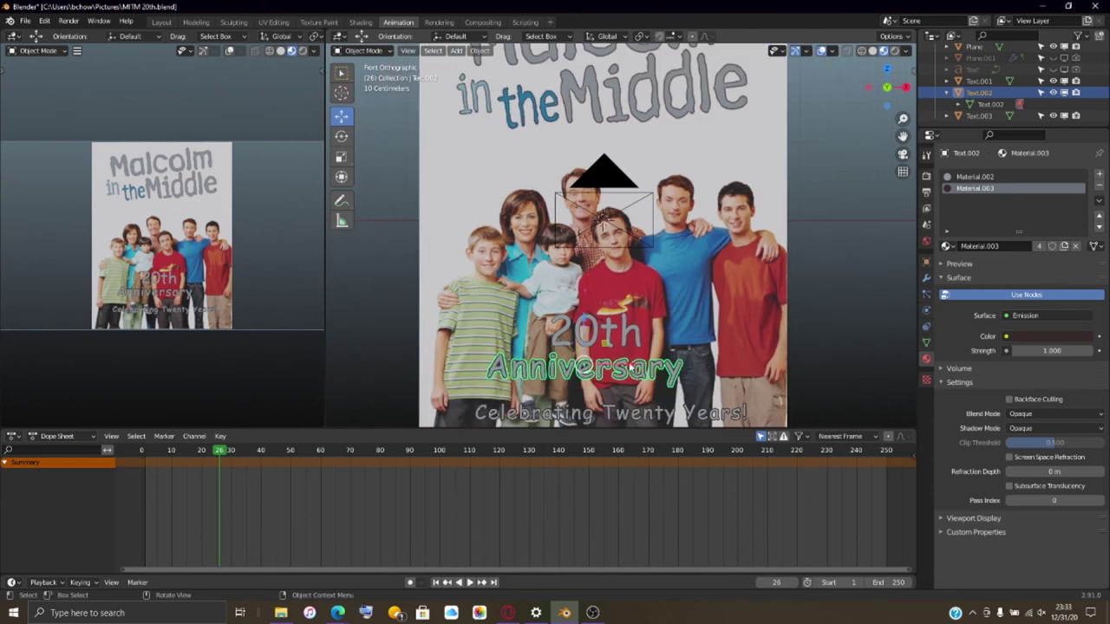
pyautogui.click(631, 368)
pyautogui.click(632, 369)
pyautogui.press('g')
pyautogui.click(585, 300)
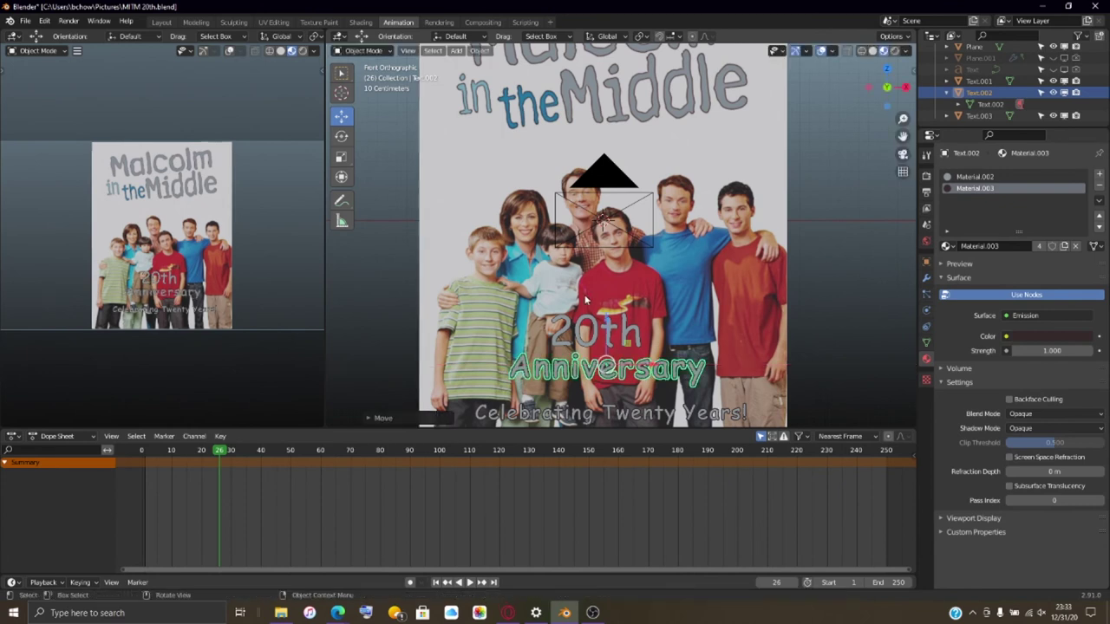
pyautogui.press('g')
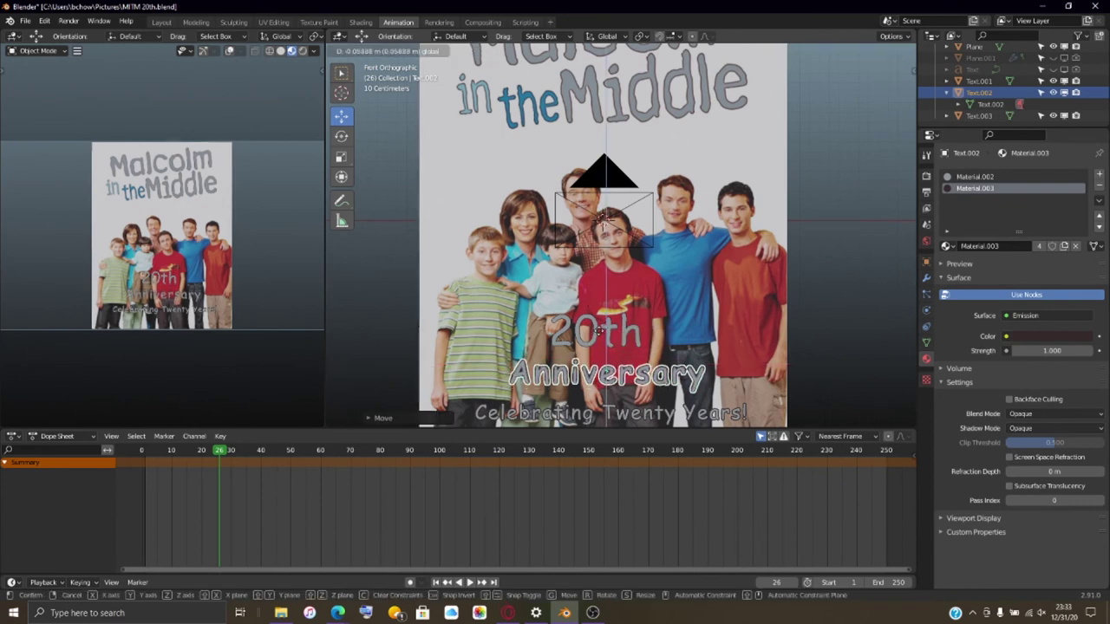
pyautogui.click(597, 328)
# - Move "20th" right along X to centre it above "Anniversary" and save the file
pyautogui.click(609, 342)
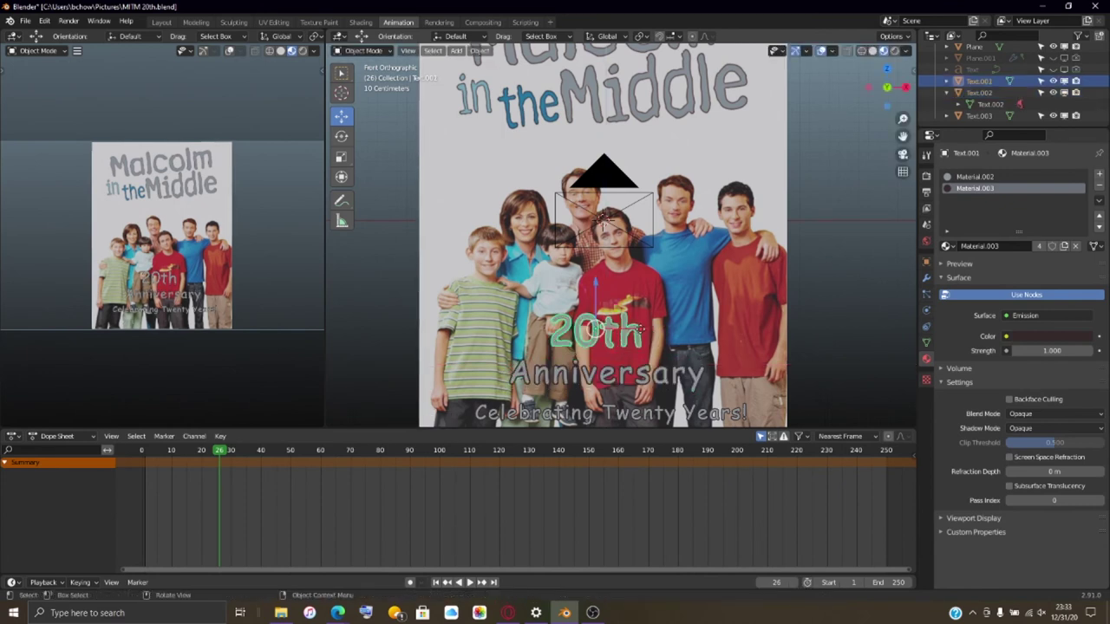
pyautogui.press('g')
pyautogui.click(643, 331)
pyautogui.scroll(-5, 670, 354)
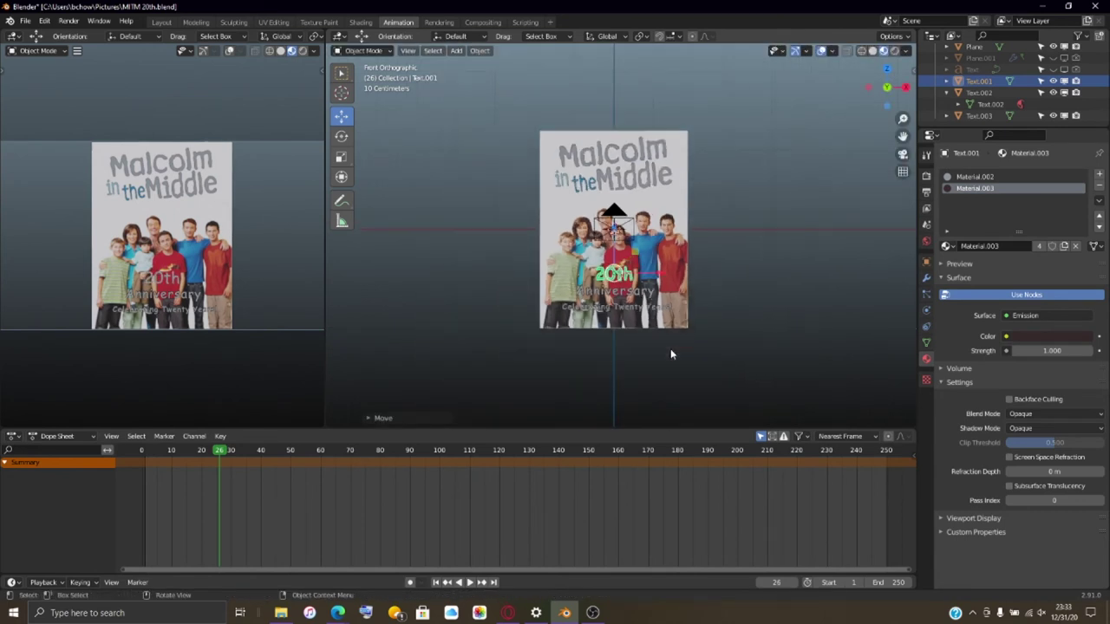
pyautogui.scroll(3, 670, 354)
pyautogui.hotkey('ctrl', 's')
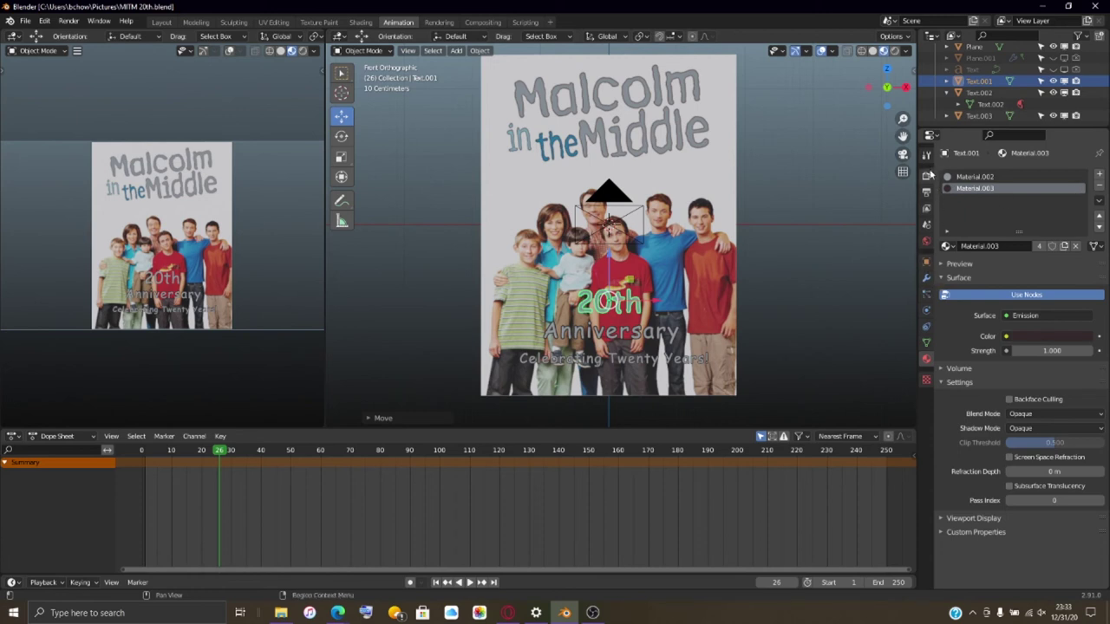
# - Set the scene's render engine to Cycles
pyautogui.click(926, 175)
pyautogui.click(1049, 174)
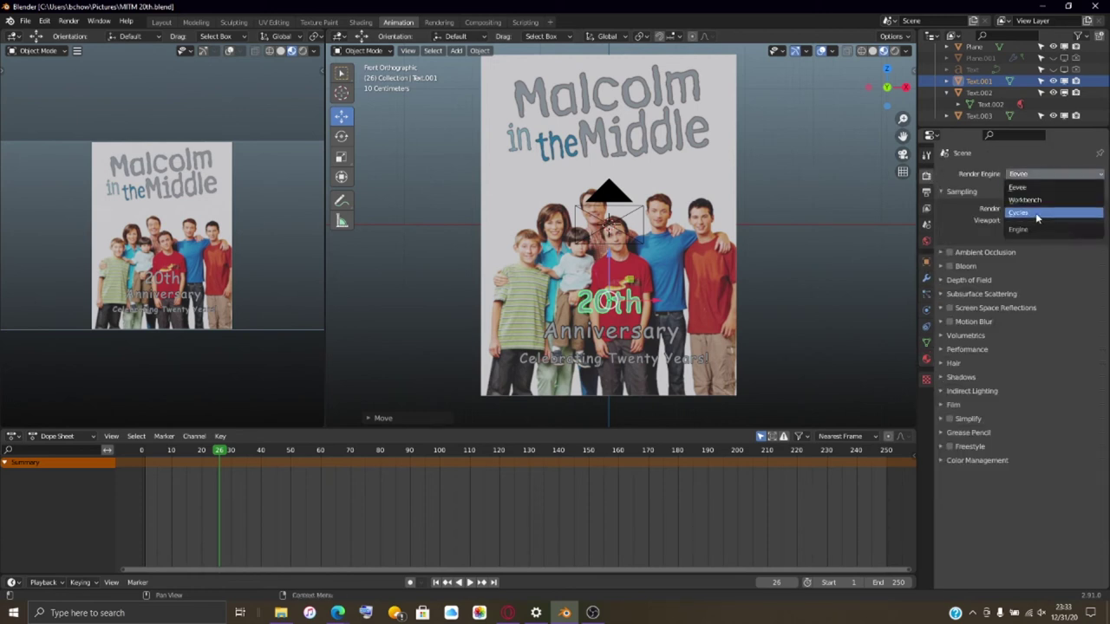
pyautogui.click(1035, 214)
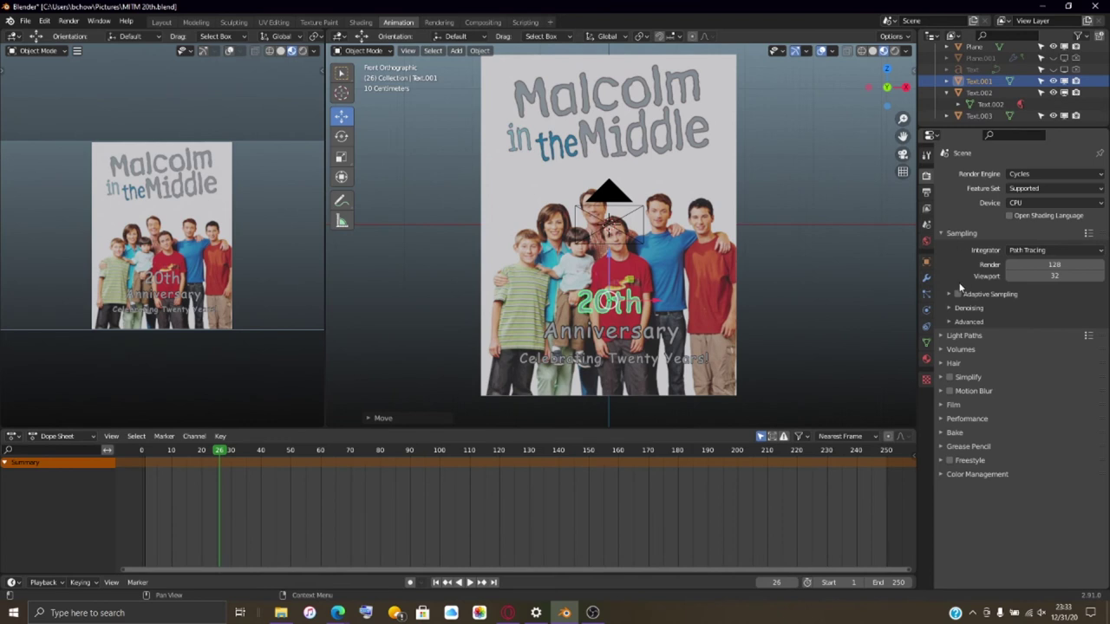
# - Lower the vertical output resolution pixel by pixel and raise it back to 1080 px
pyautogui.click(925, 192)
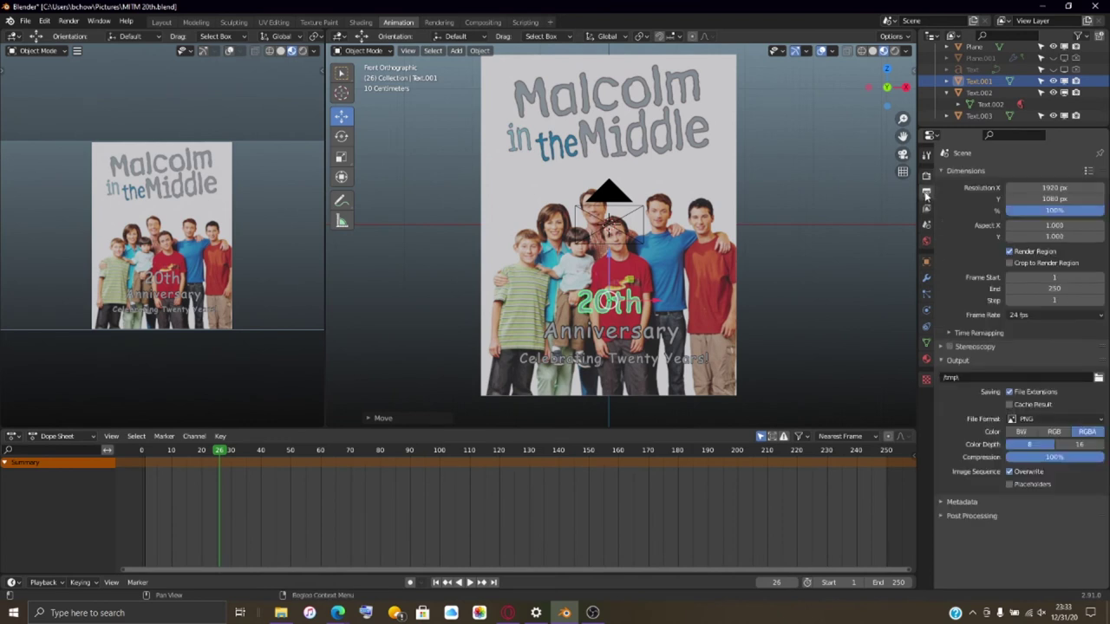
pyautogui.click(1009, 200)
pyautogui.click(1009, 200)
pyautogui.click(1009, 199)
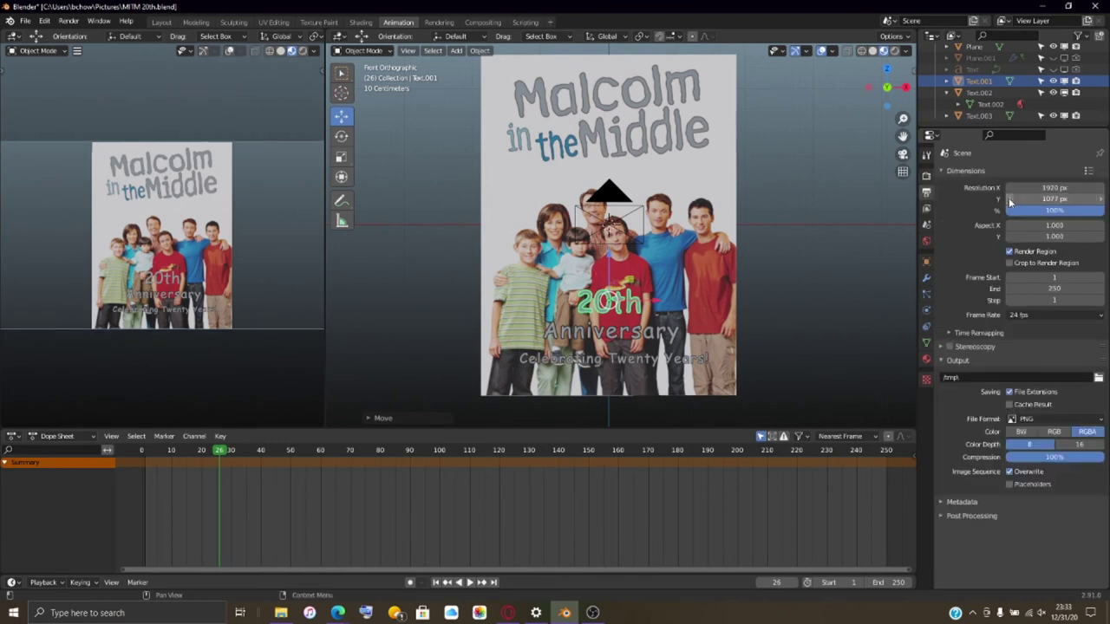
pyautogui.doubleClick(1009, 199)
pyautogui.doubleClick(1009, 199)
pyautogui.doubleClick(1009, 199)
pyautogui.doubleClick(1009, 200)
pyautogui.doubleClick(1009, 199)
pyautogui.click(1100, 200)
pyautogui.click(1099, 200)
pyautogui.click(1099, 199)
pyautogui.click(1100, 199)
# - Try other horizontal and vertical output resolutions and reset them to 1920 by 1080 px
pyautogui.click(1010, 188)
pyautogui.click(1010, 188)
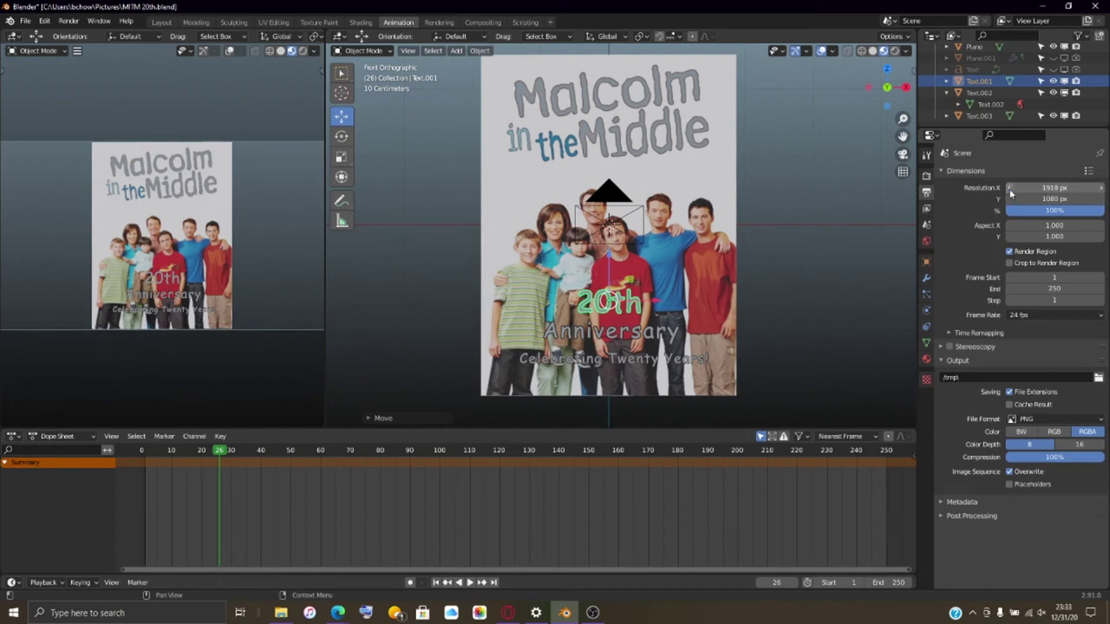
pyautogui.moveTo(1010, 188); pyautogui.dragTo(1108, 187)
pyautogui.rightClick(1037, 191)
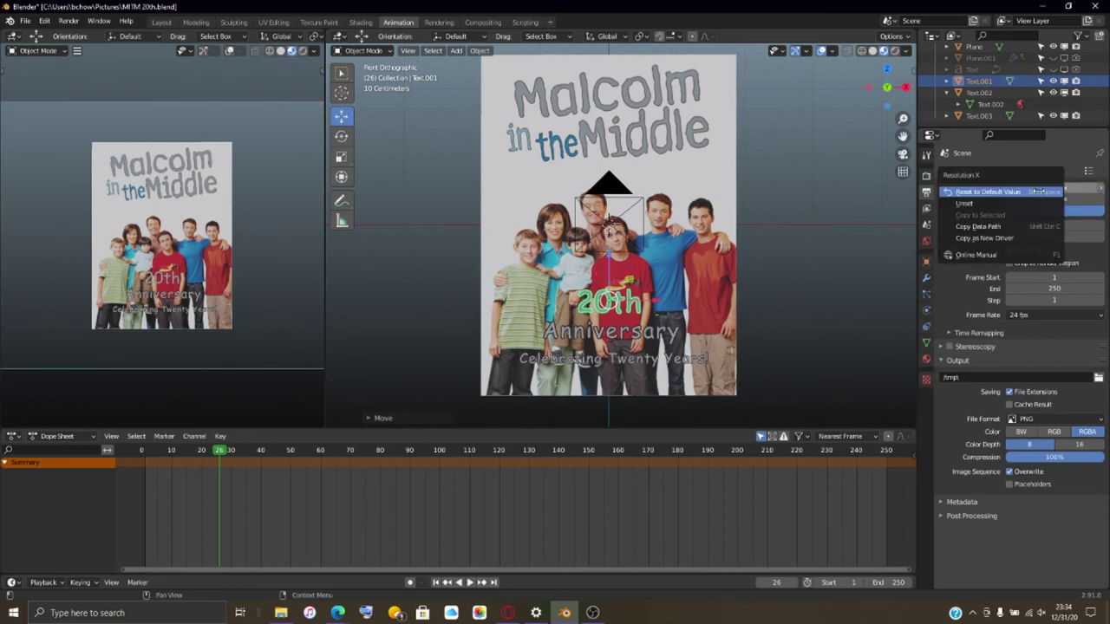
pyautogui.click(1030, 202)
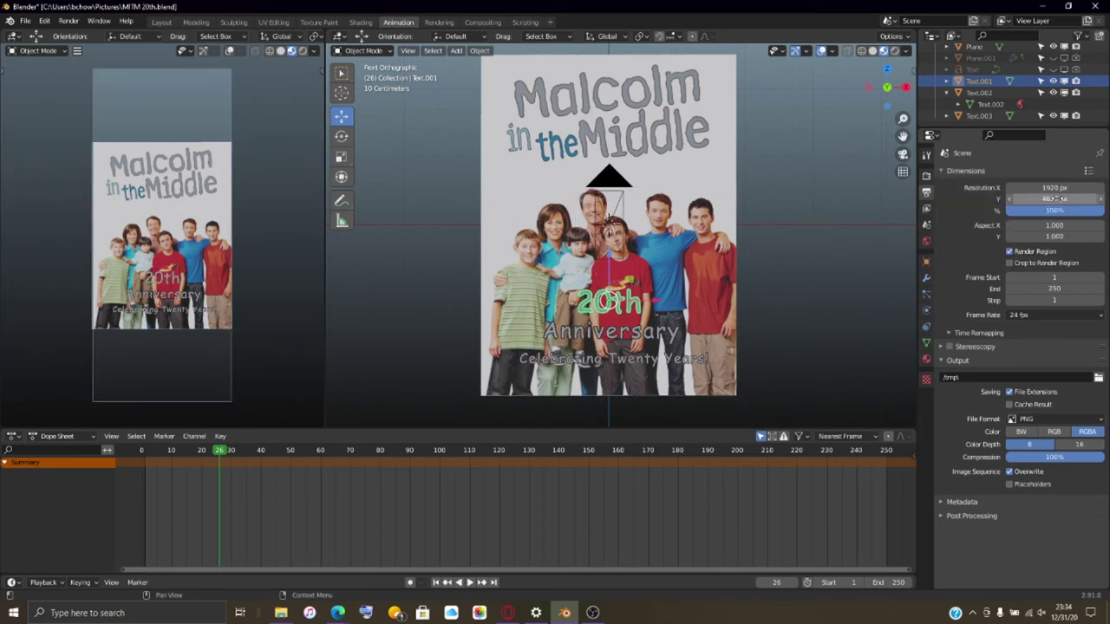
pyautogui.rightClick(1053, 189)
pyautogui.click(1053, 191)
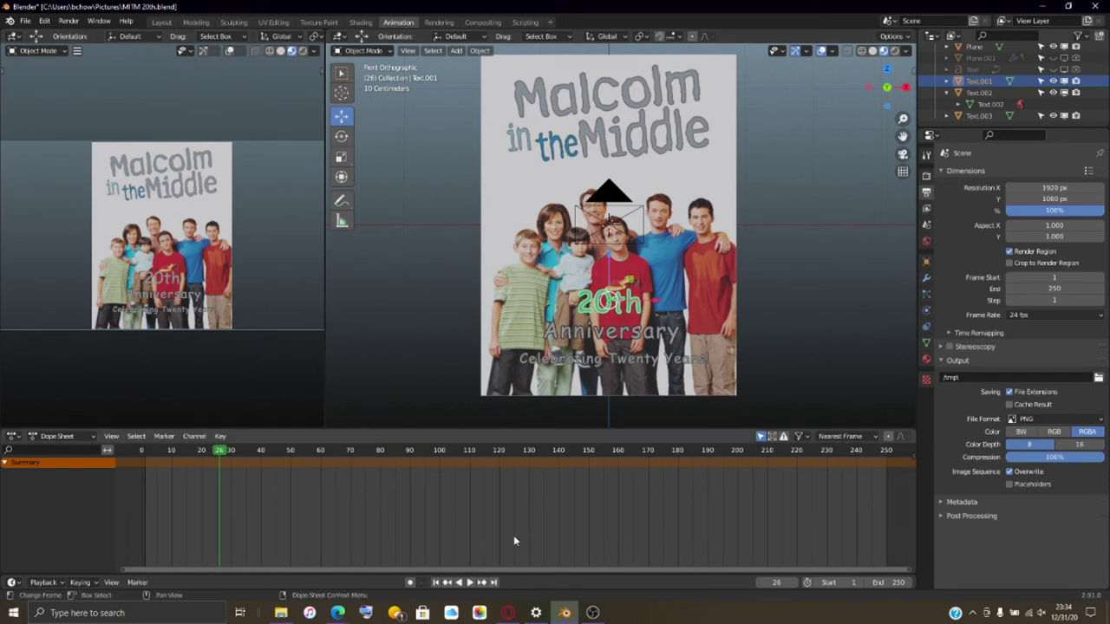
pyautogui.moveTo(564, 612)
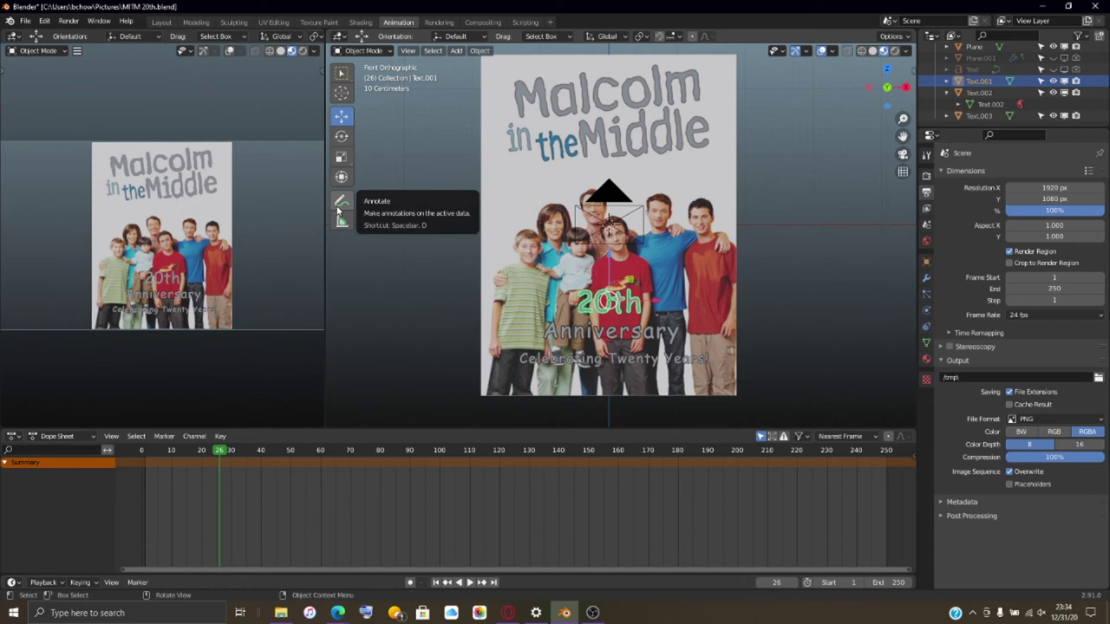
pyautogui.scroll(1, 254, 283)
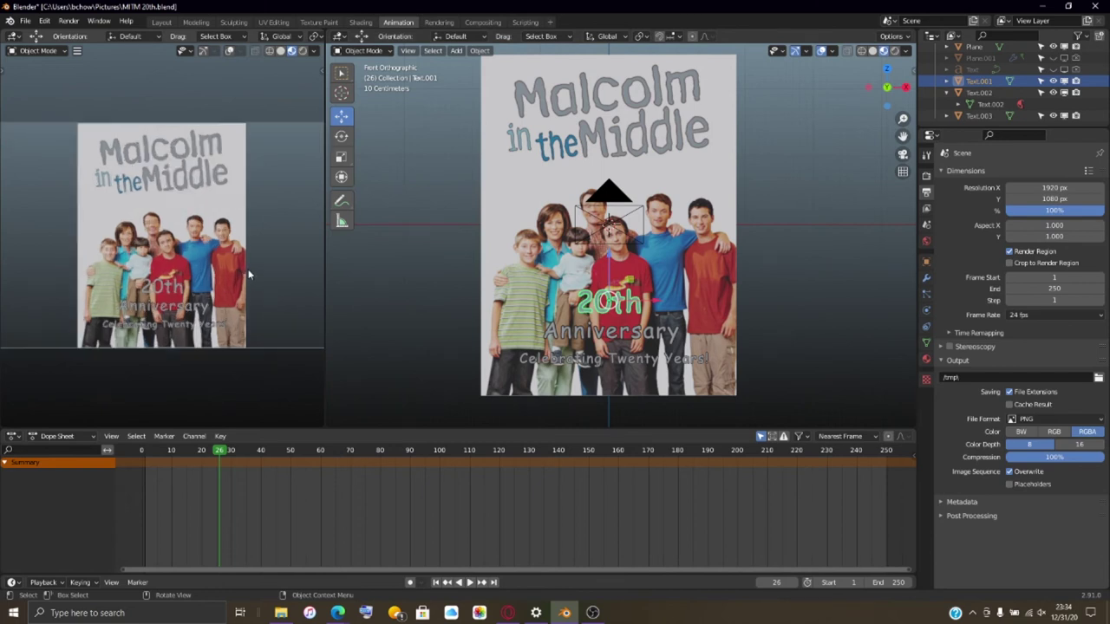
pyautogui.scroll(-3, 248, 275)
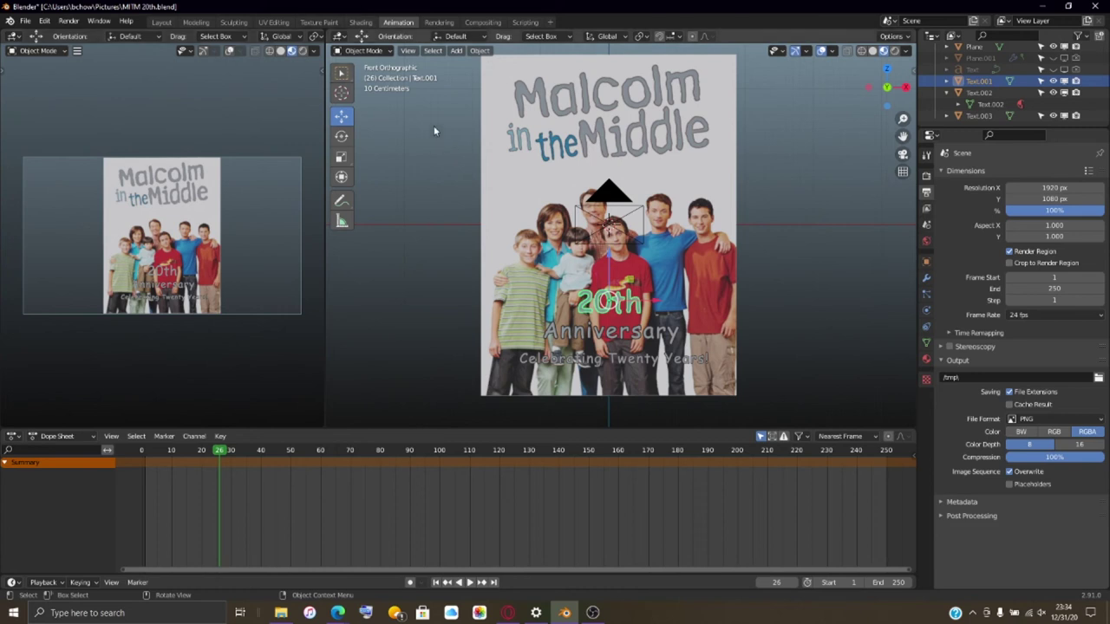
pyautogui.click(435, 52)
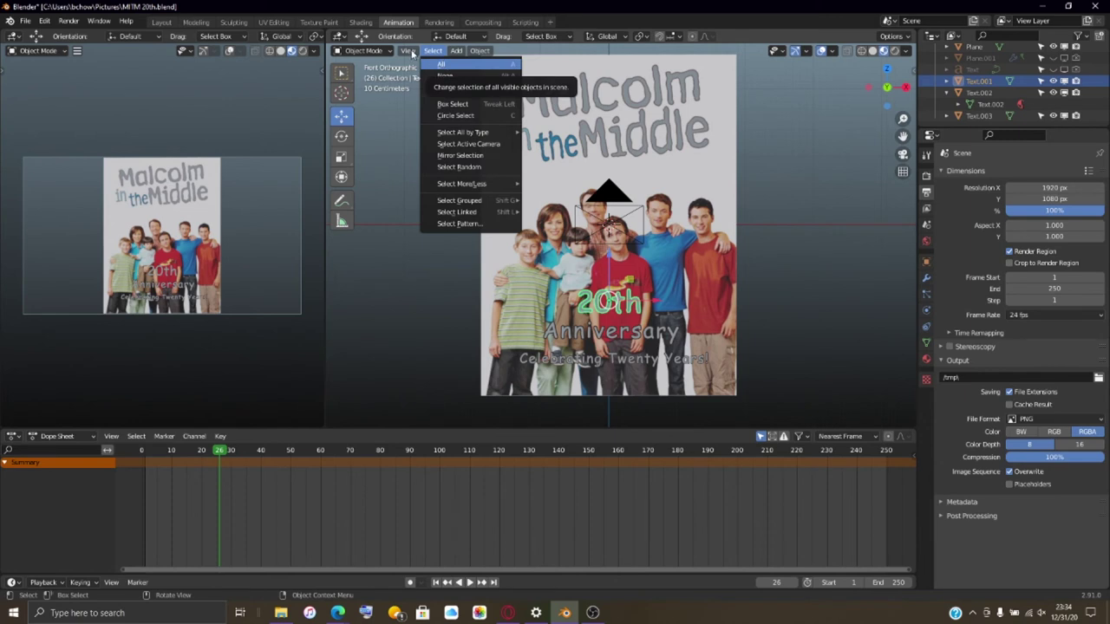
pyautogui.click(479, 51)
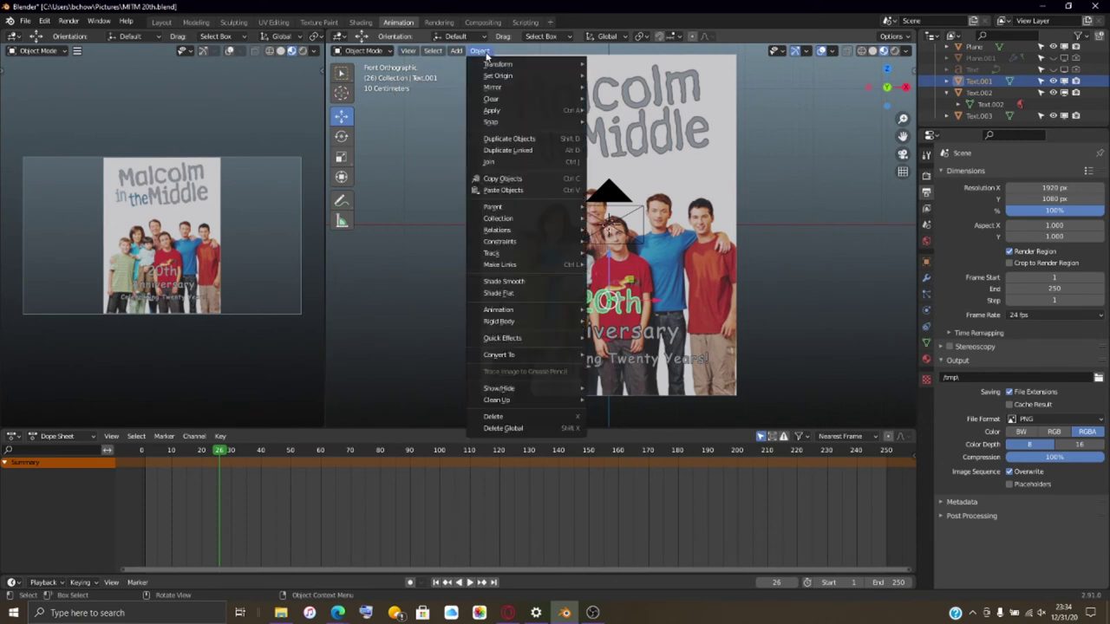
pyautogui.moveTo(534, 317)
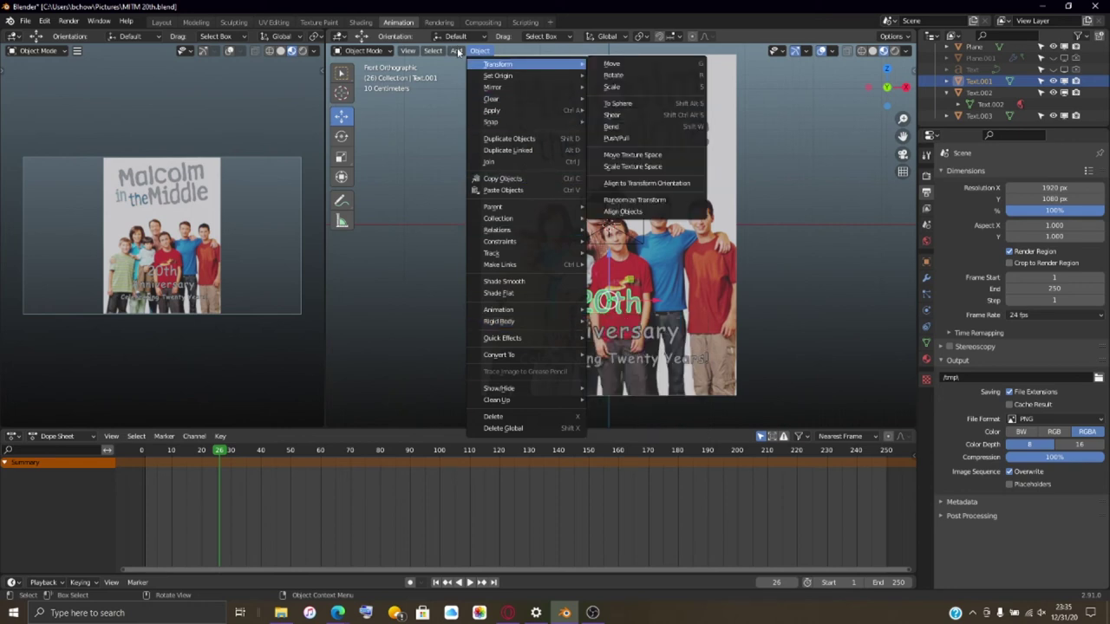
pyautogui.moveTo(457, 52)
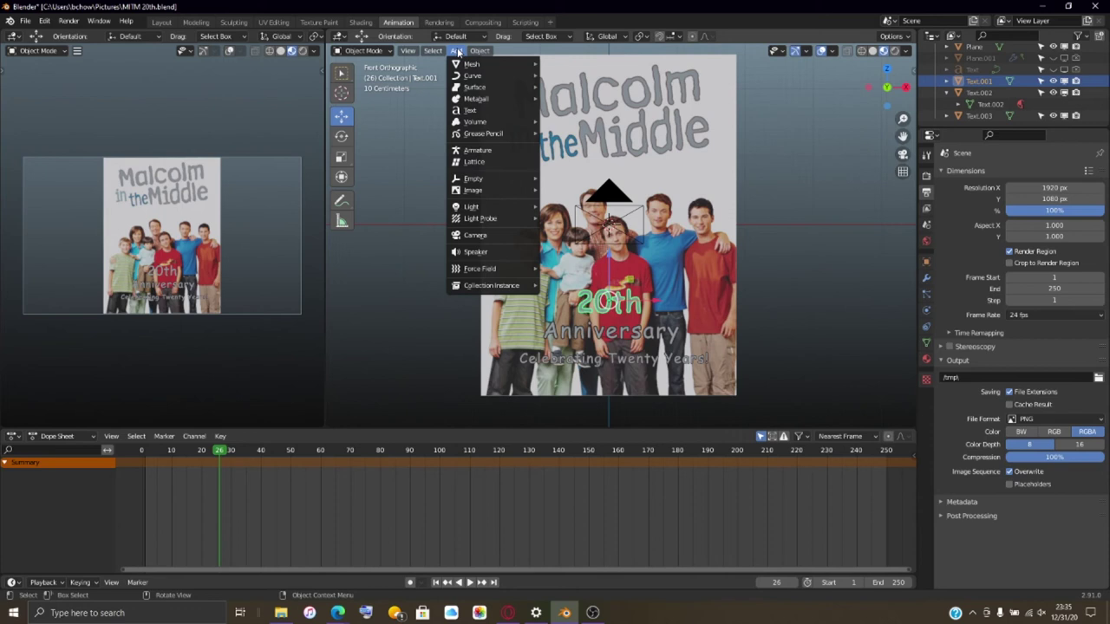
pyautogui.moveTo(433, 53)
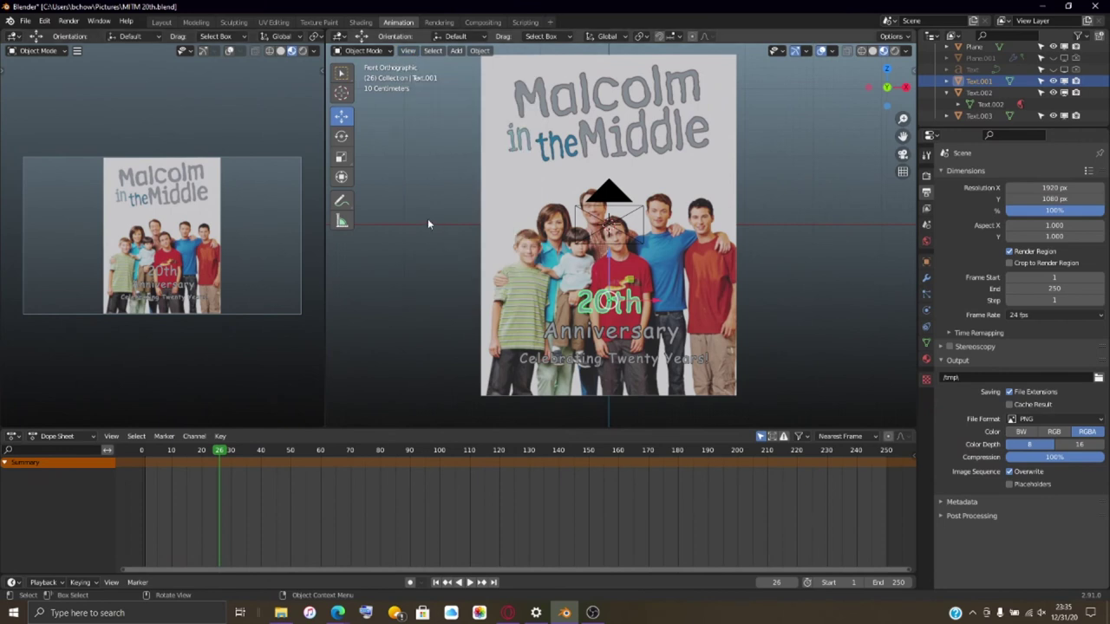
# - Draw a box around the whole poster in the front view, from its upper-left to its lower-right corner
pyautogui.scroll(-1, 427, 218)
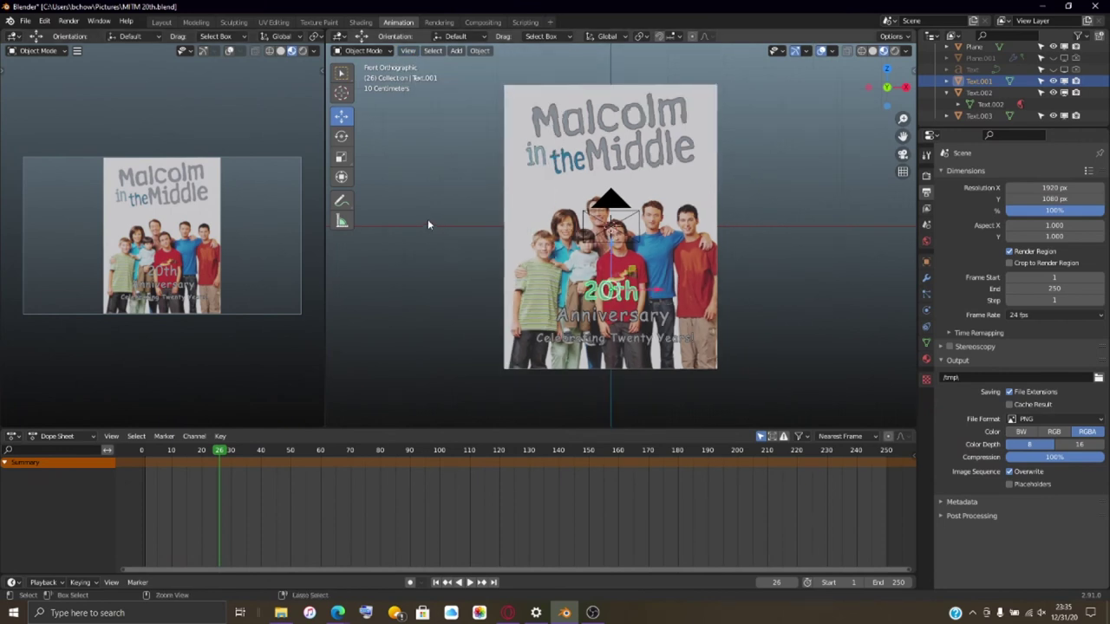
pyautogui.hotkey('ctrl', 'b')
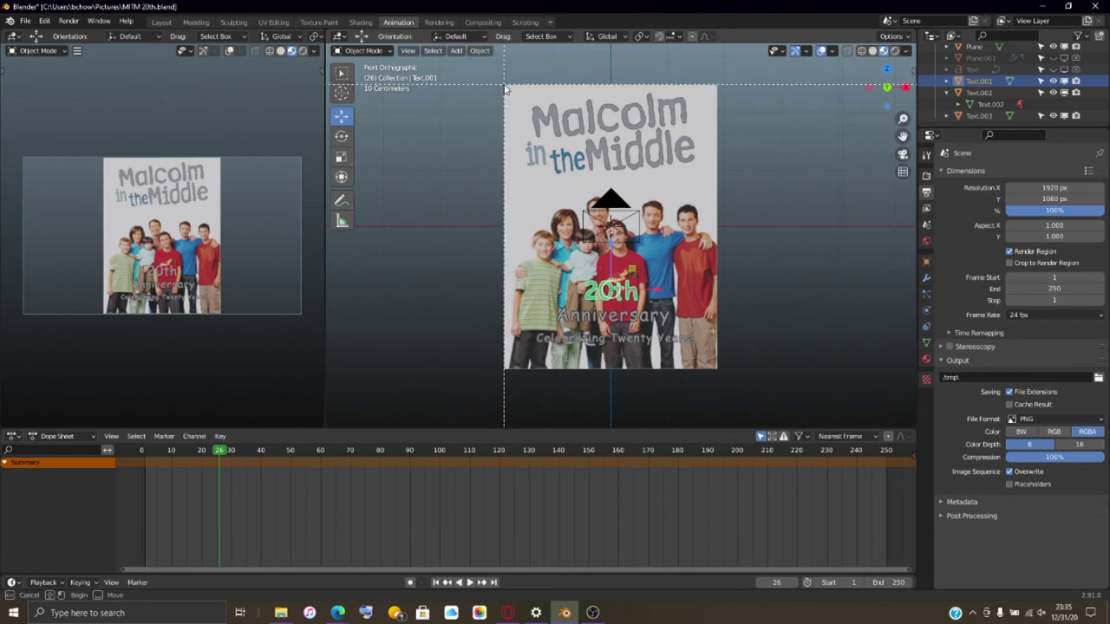
pyautogui.moveTo(506, 89); pyautogui.dragTo(716, 374)
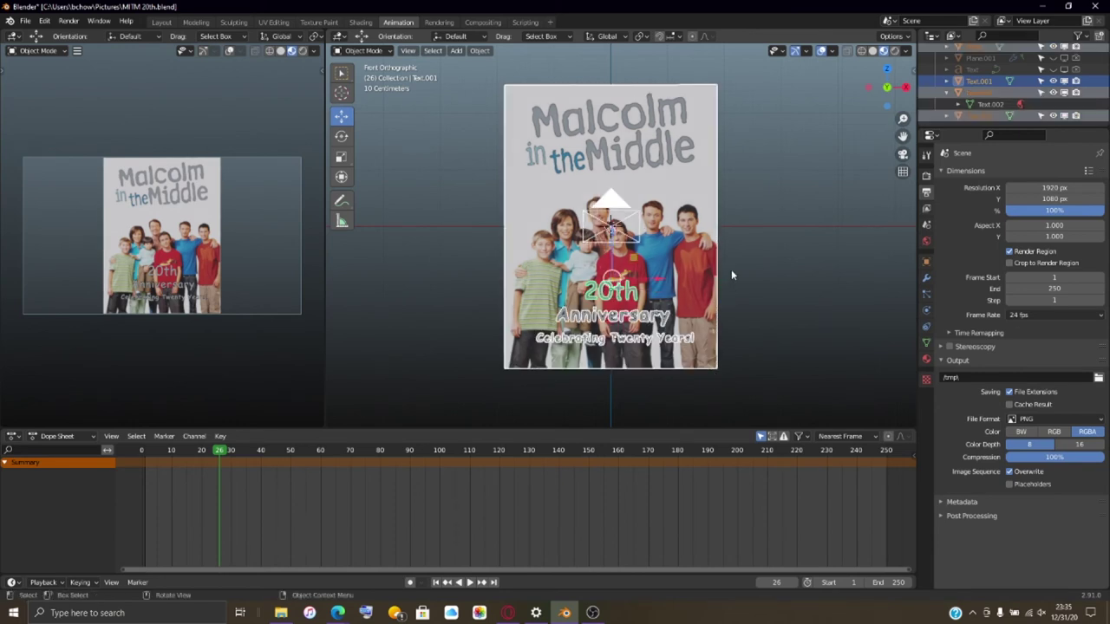
pyautogui.scroll(-4, 730, 275)
pyautogui.scroll(3, 731, 275)
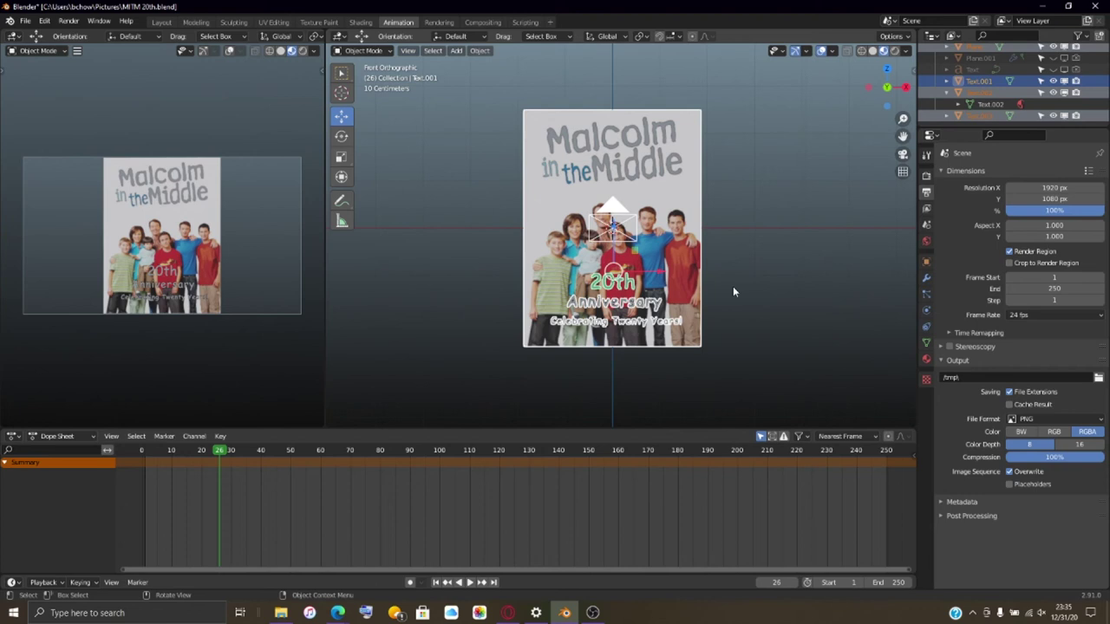
# - Enable cropping to the render region, start a test render of the current frame and close the render window
pyautogui.click(1009, 262)
pyautogui.press('F12')
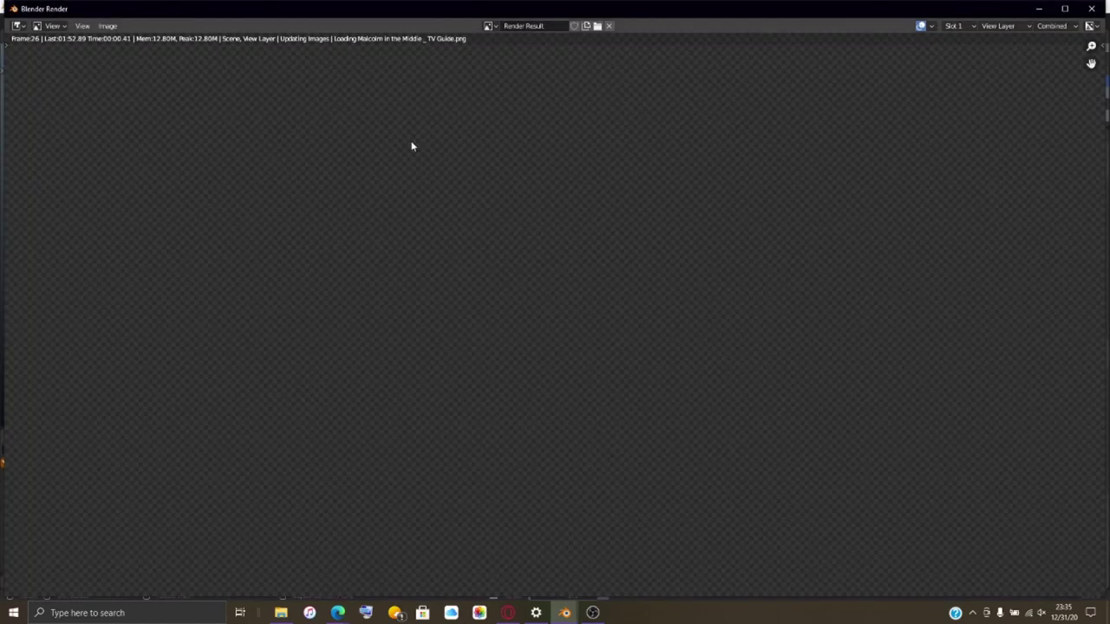
pyautogui.scroll(-4, 421, 171)
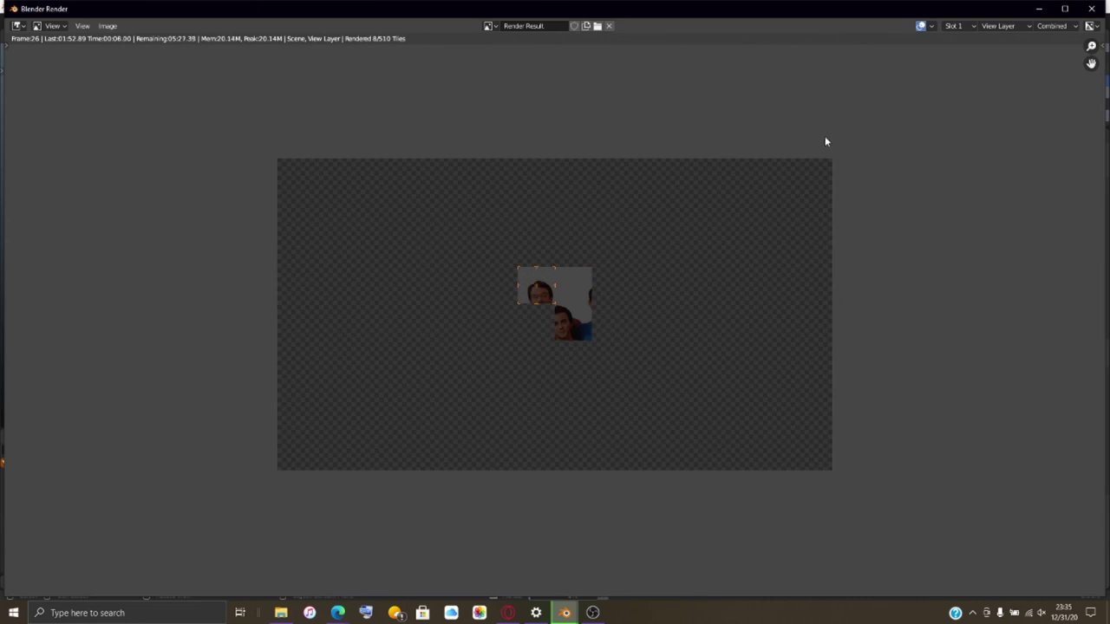
pyautogui.click(1092, 9)
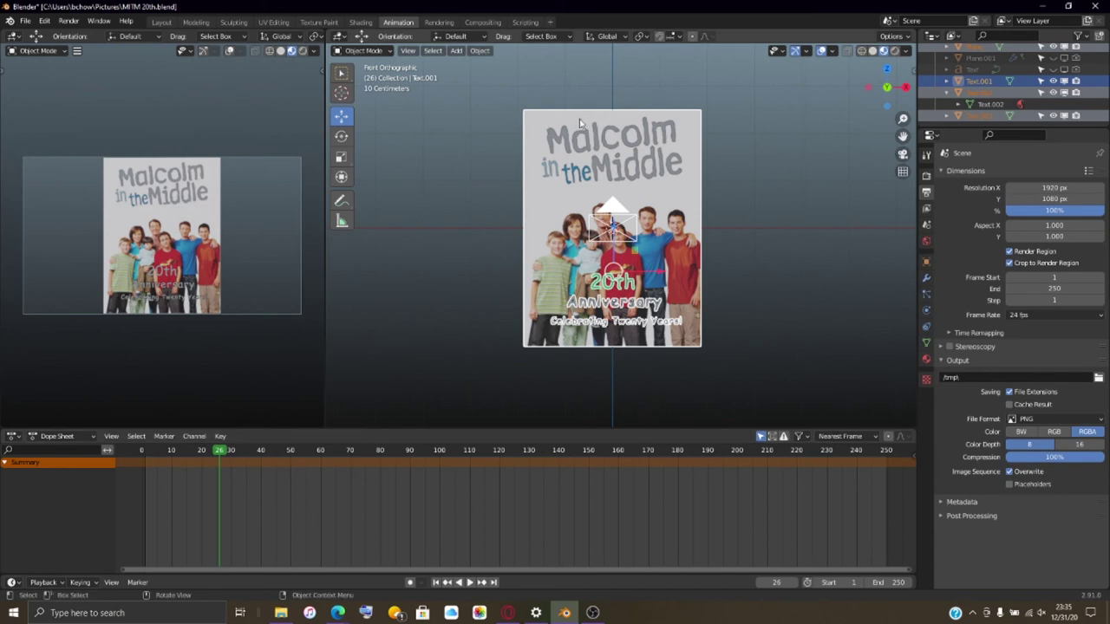
# - Brighten the world background colour to a near-white grey
pyautogui.scroll(4, 710, 245)
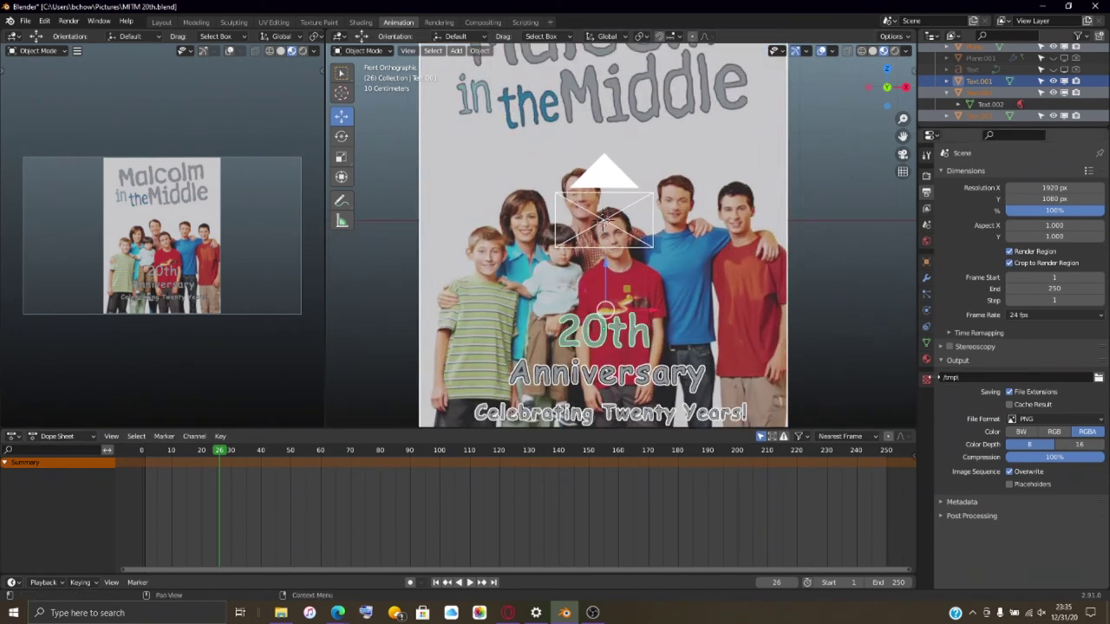
pyautogui.click(925, 358)
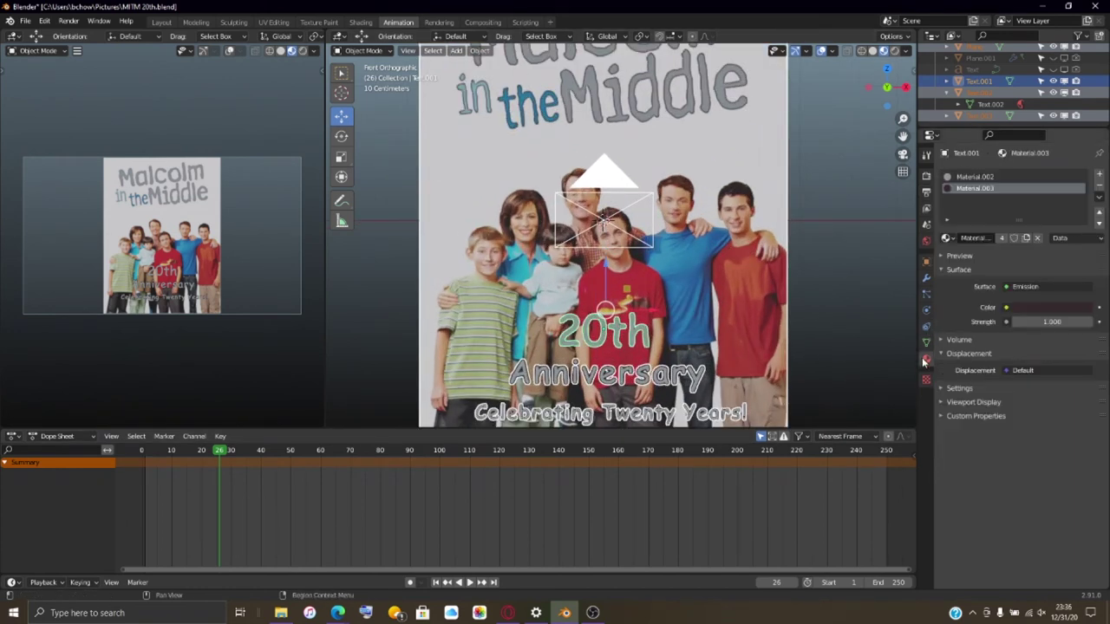
pyautogui.click(1029, 309)
pyautogui.click(924, 244)
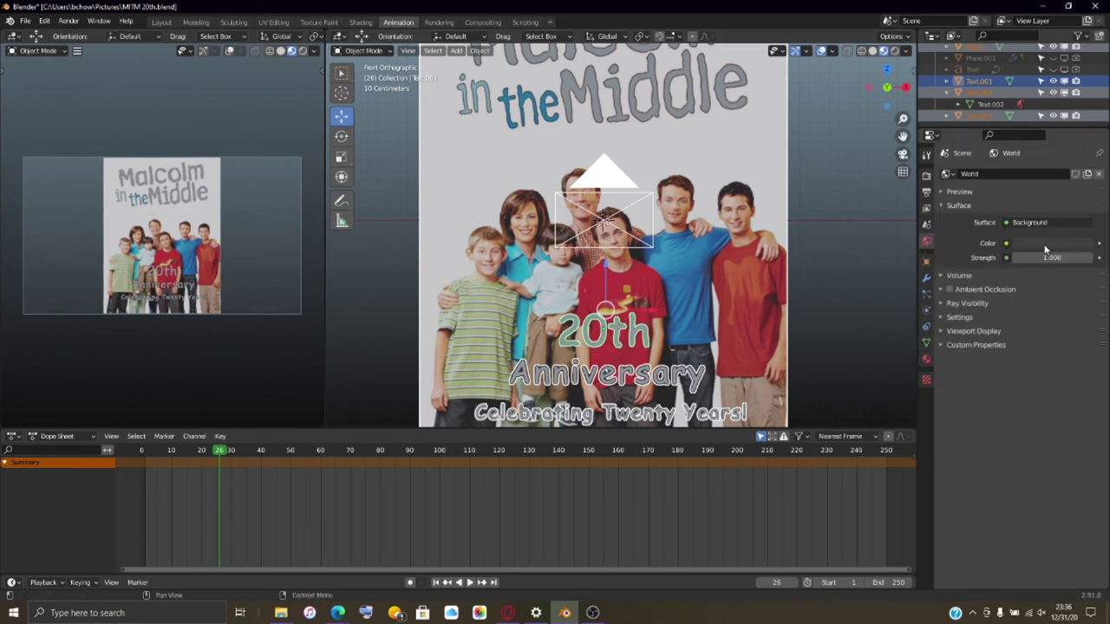
pyautogui.click(1046, 246)
pyautogui.click(1081, 194)
pyautogui.click(735, 127)
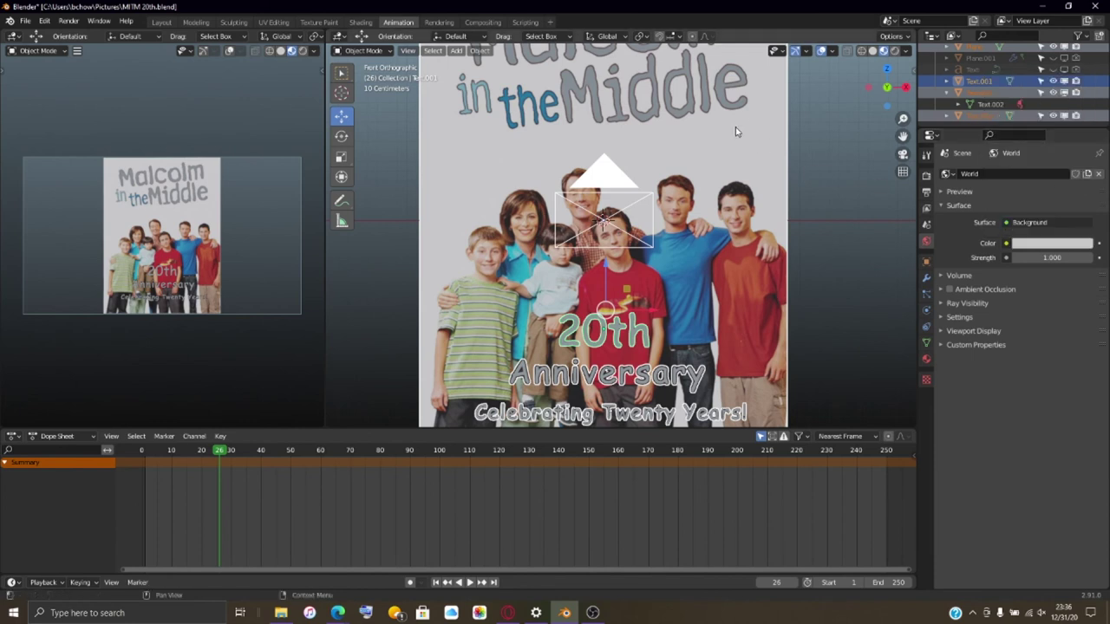
# - Preview the poster with rendered shading in the front view and deselect all objects
pyautogui.click(894, 50)
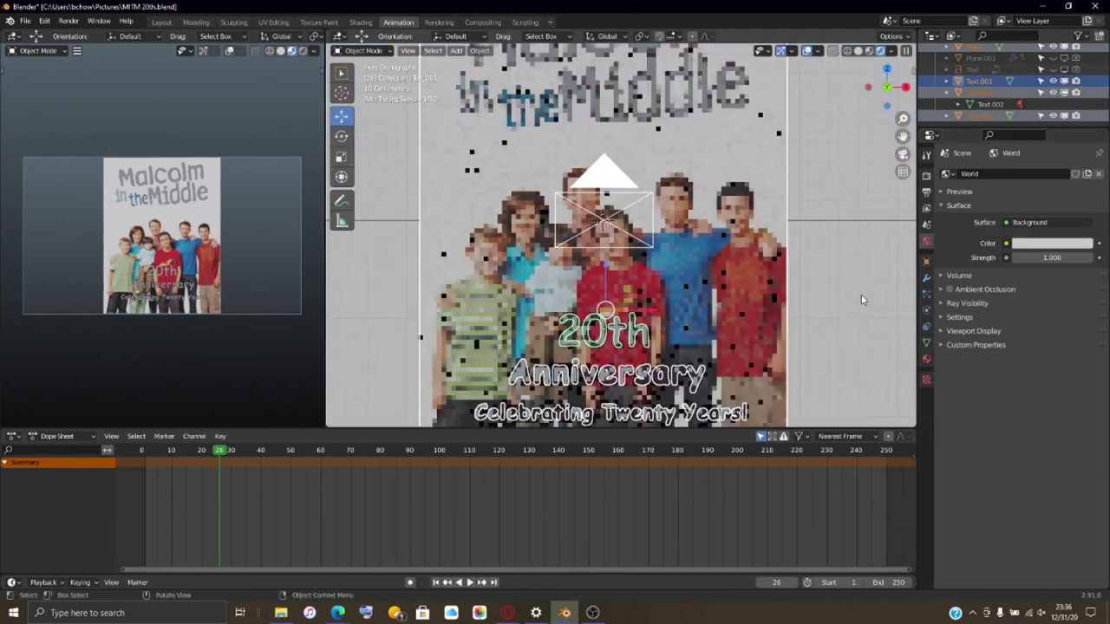
pyautogui.scroll(-1, 860, 293)
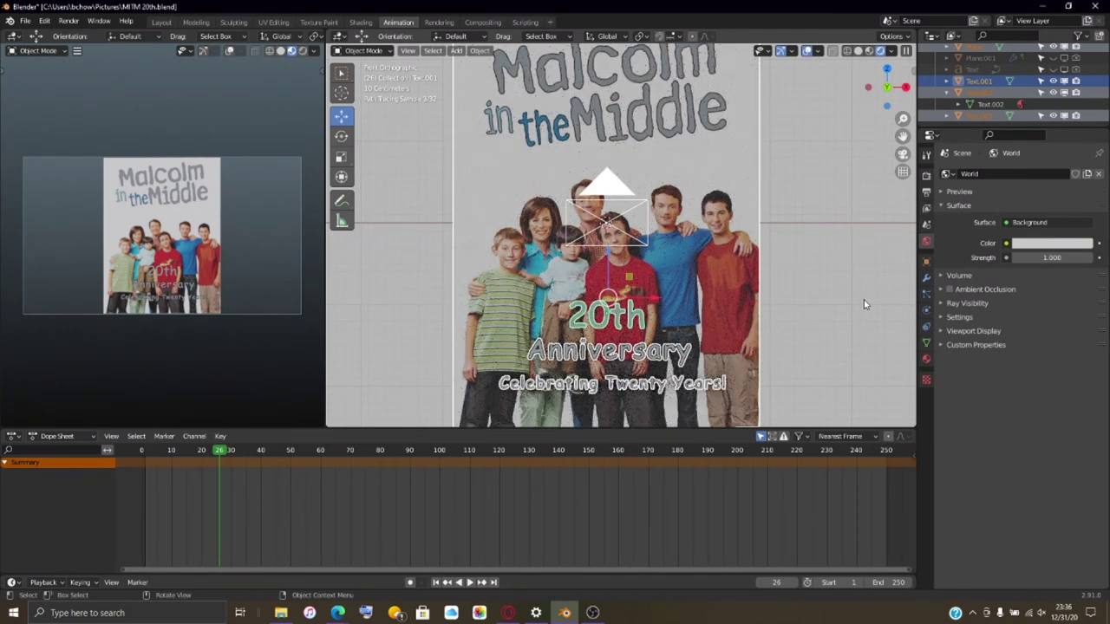
pyautogui.hotkey('alt', 'a')
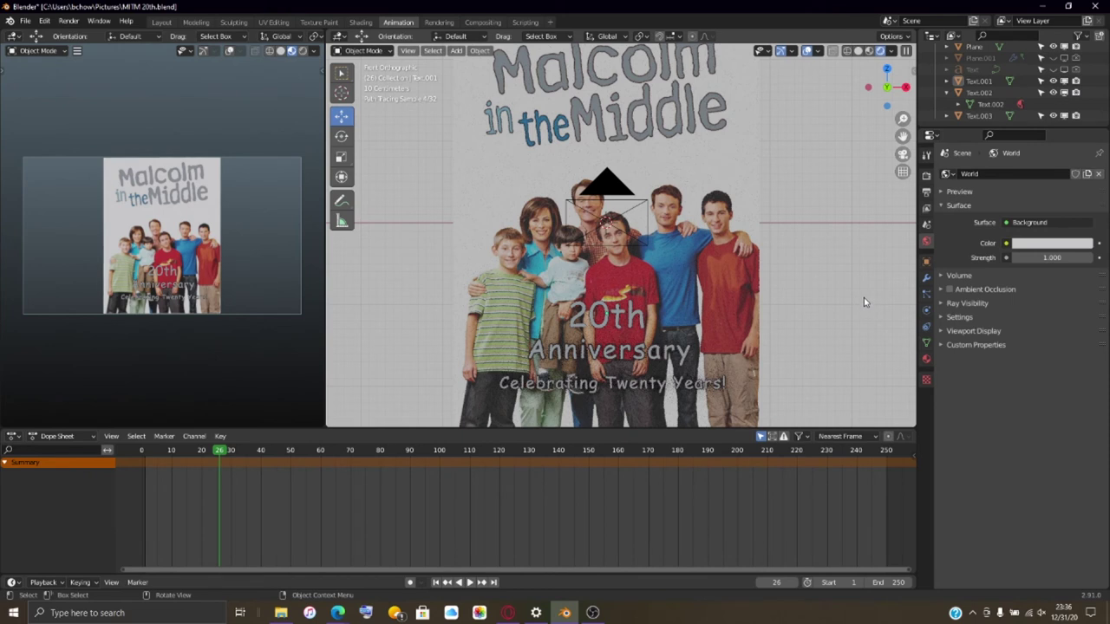
# - Set the world background strength to 1.6 and save the file
pyautogui.click(1091, 257)
pyautogui.click(1091, 257)
pyautogui.click(1091, 257)
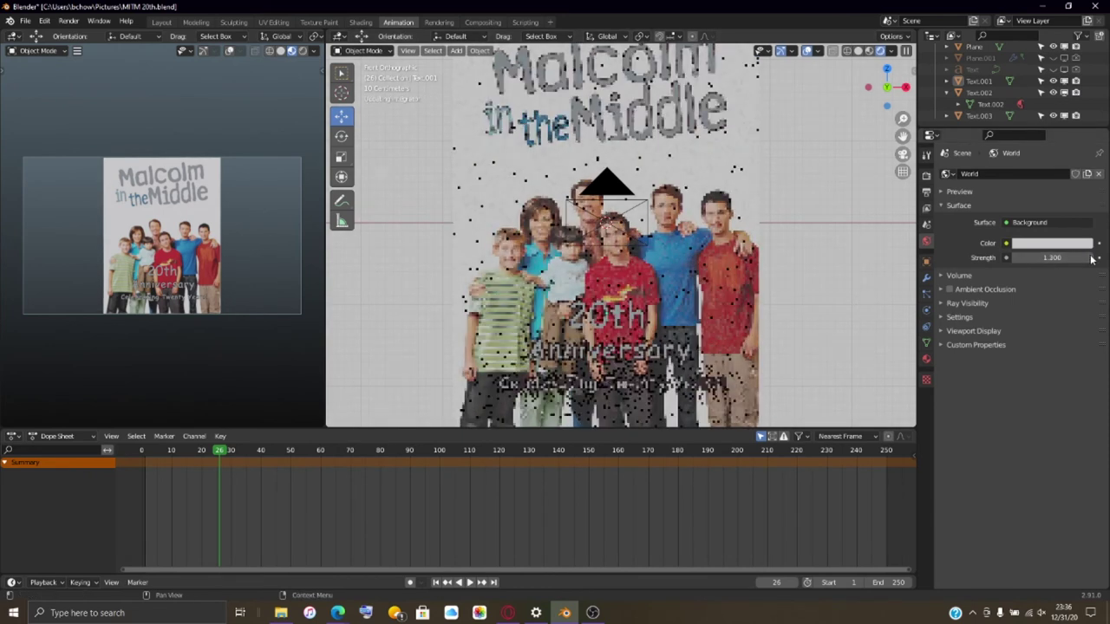
pyautogui.click(1091, 257)
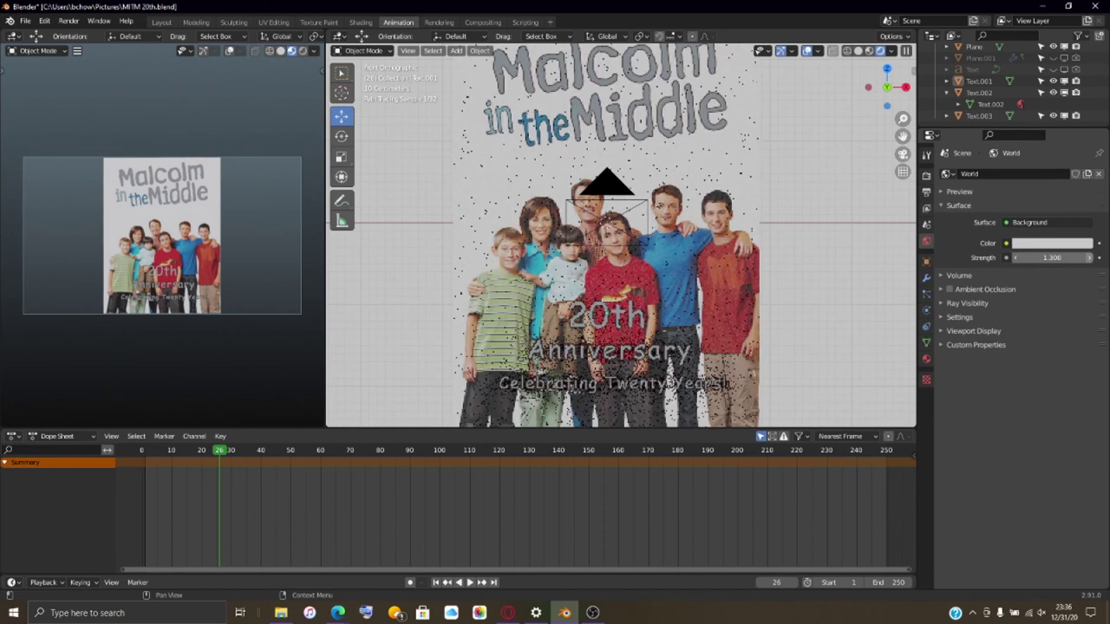
pyautogui.click(1092, 258)
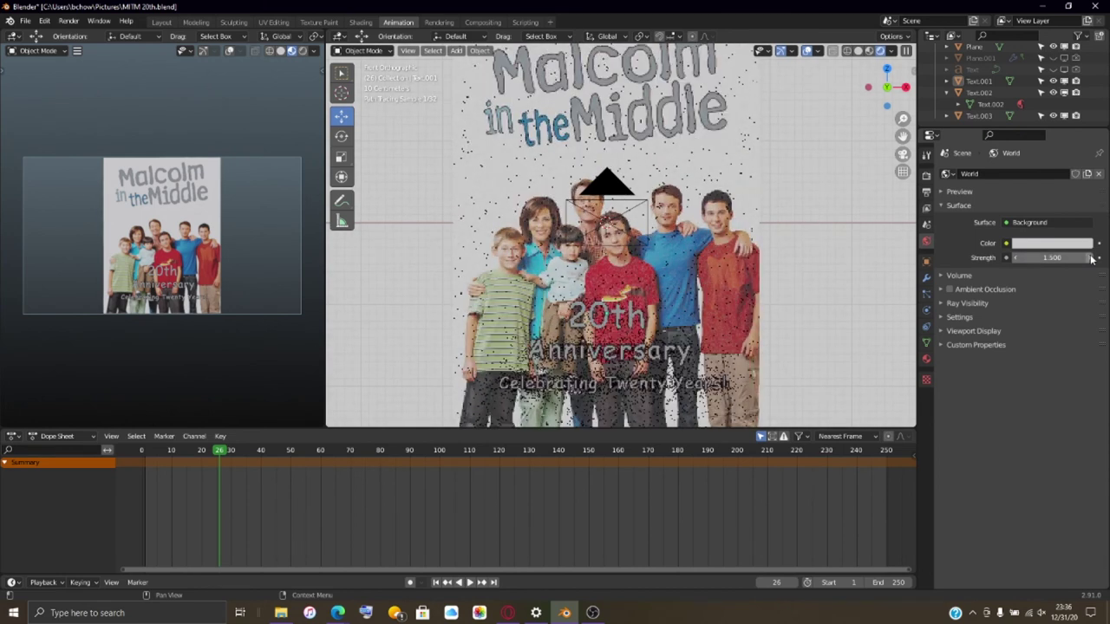
pyautogui.click(1091, 257)
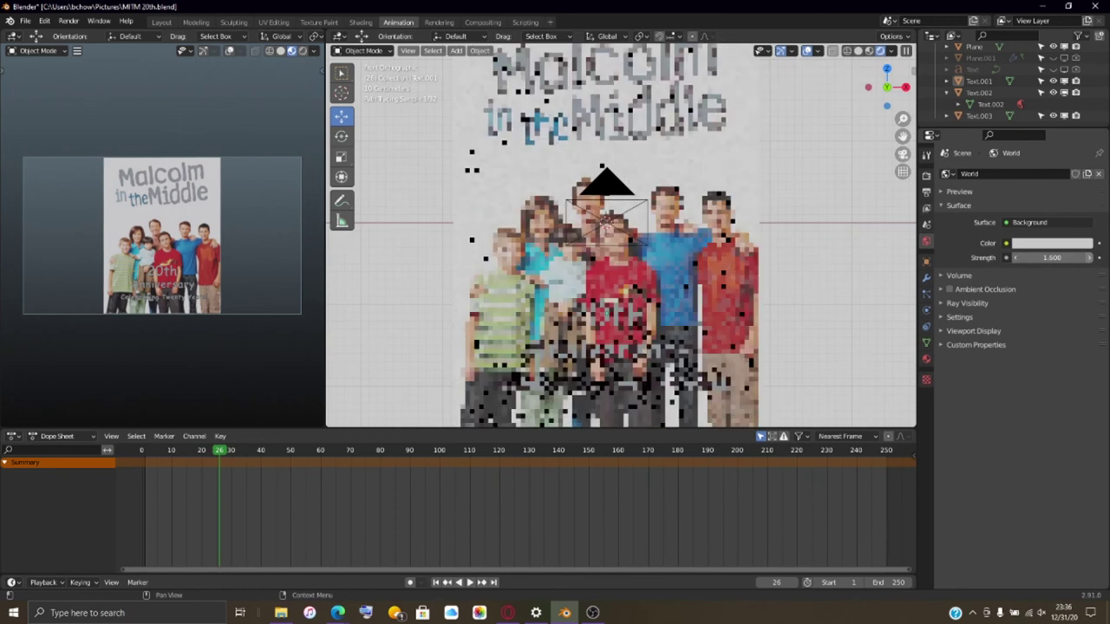
pyautogui.click(1091, 257)
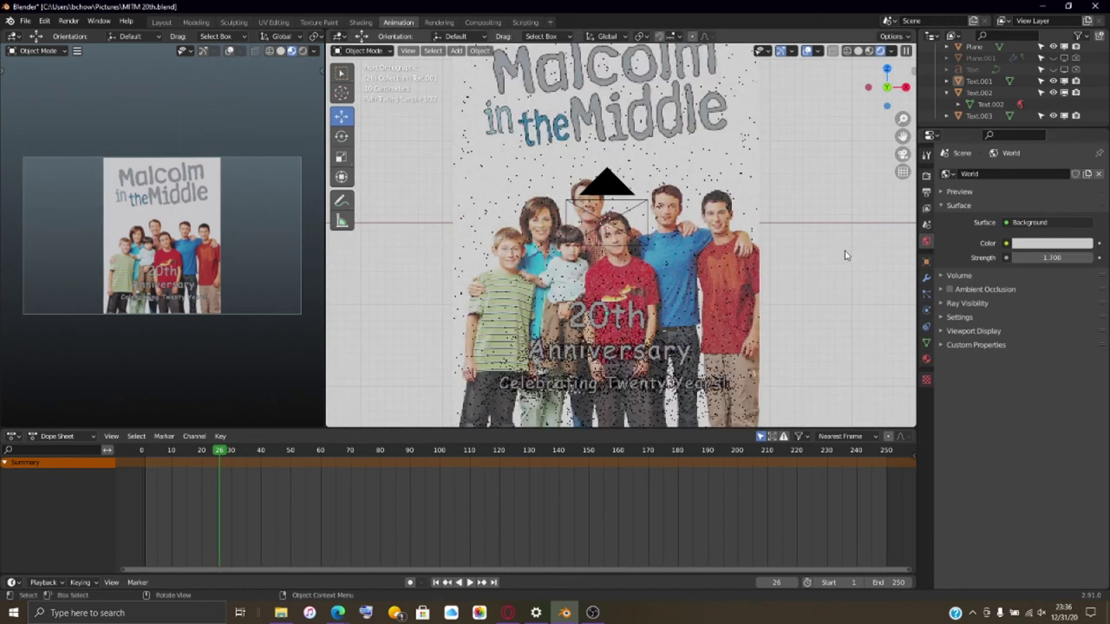
pyautogui.click(1016, 258)
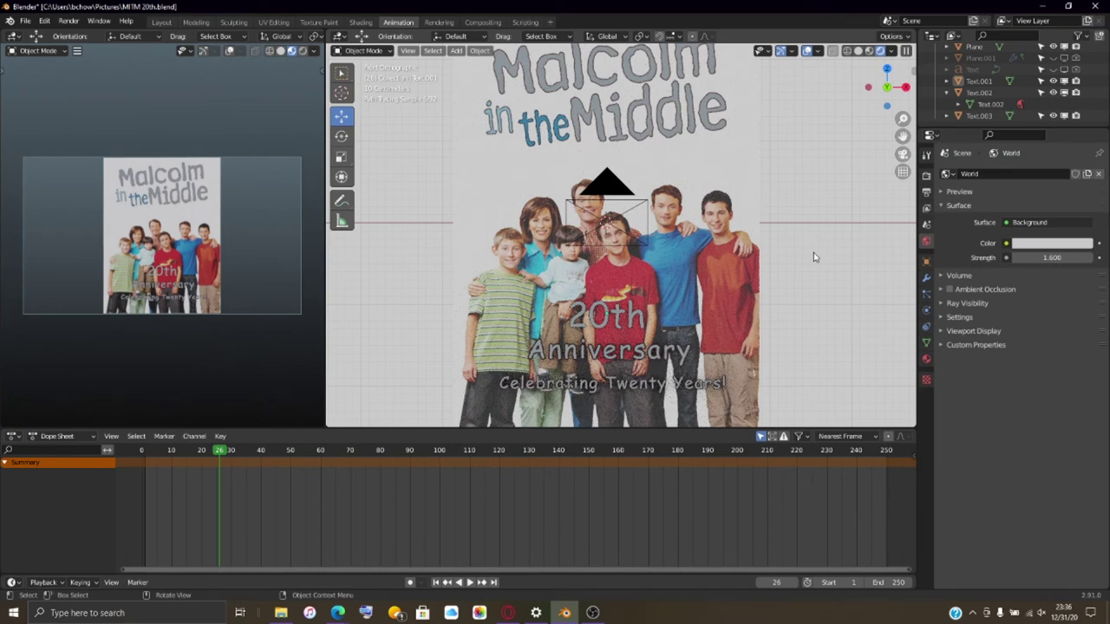
# - Define a render region tightly around the poster in the front view, using material preview shading
pyautogui.click(859, 49)
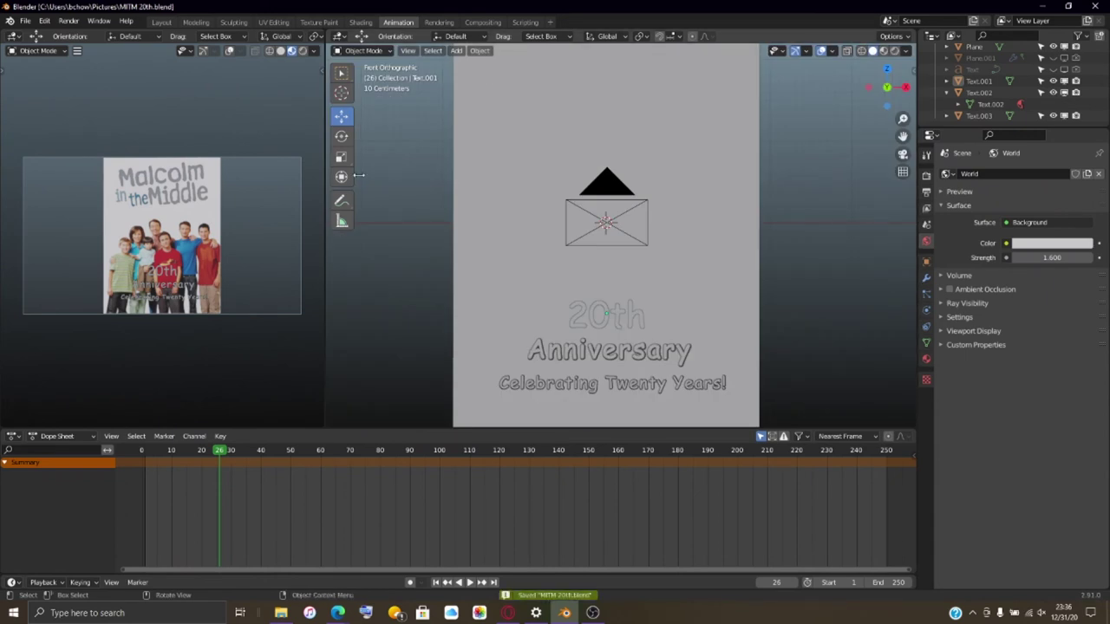
pyautogui.click(408, 50)
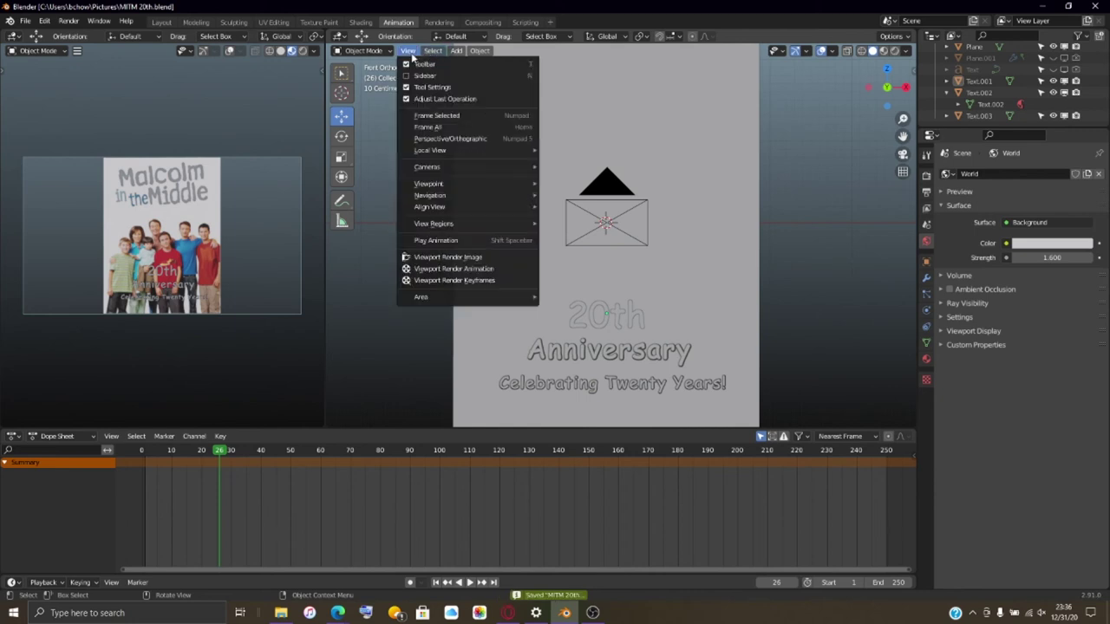
pyautogui.moveTo(446, 223)
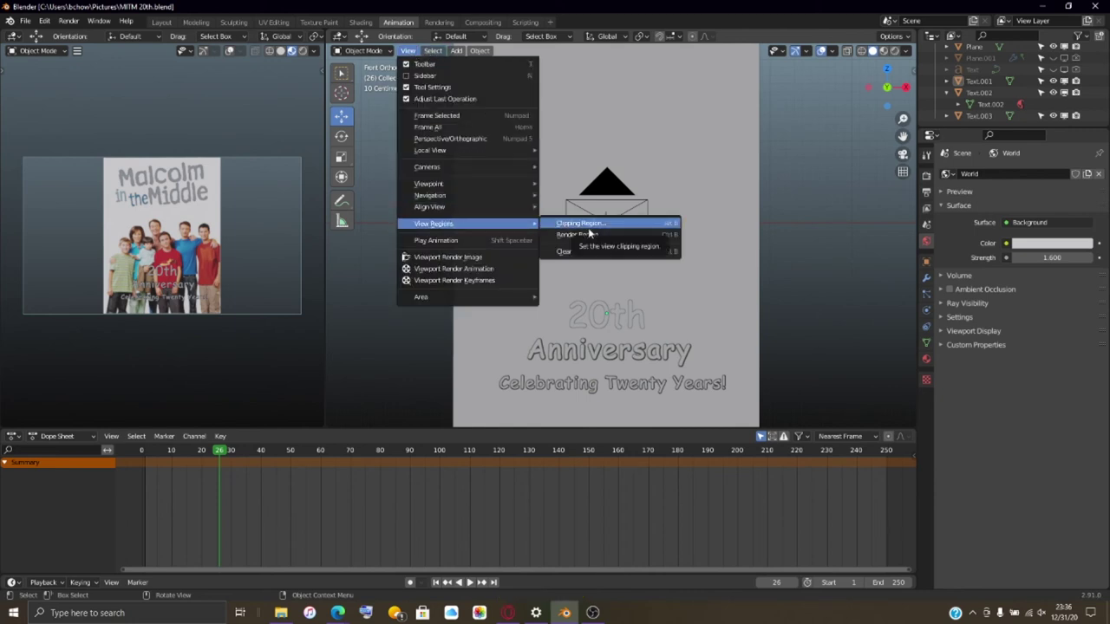
pyautogui.scroll(-2, 798, 203)
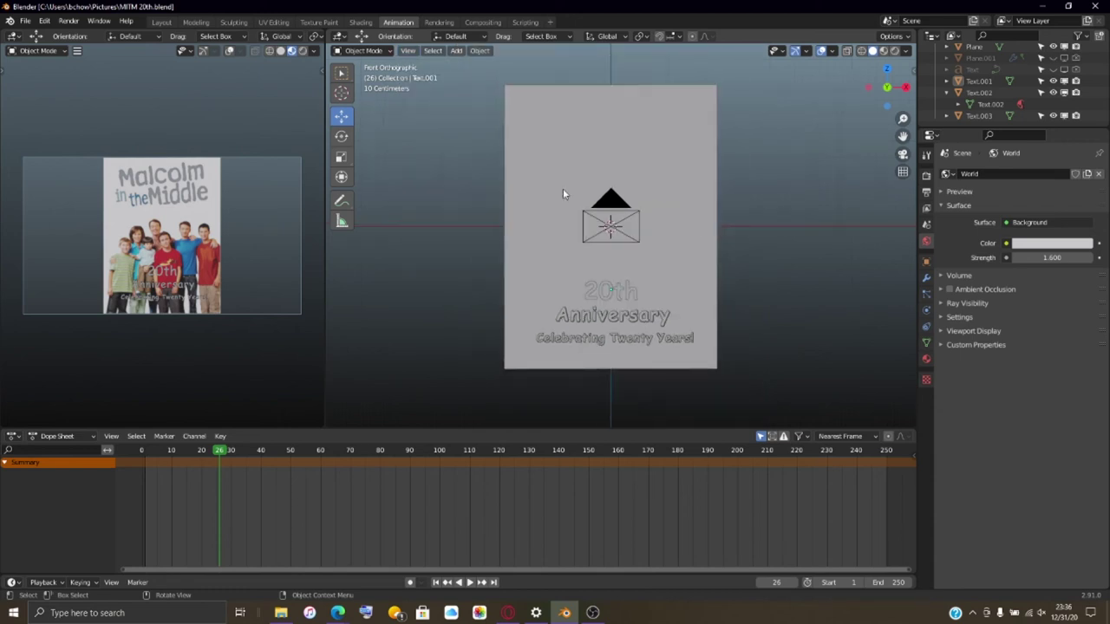
pyautogui.click(883, 51)
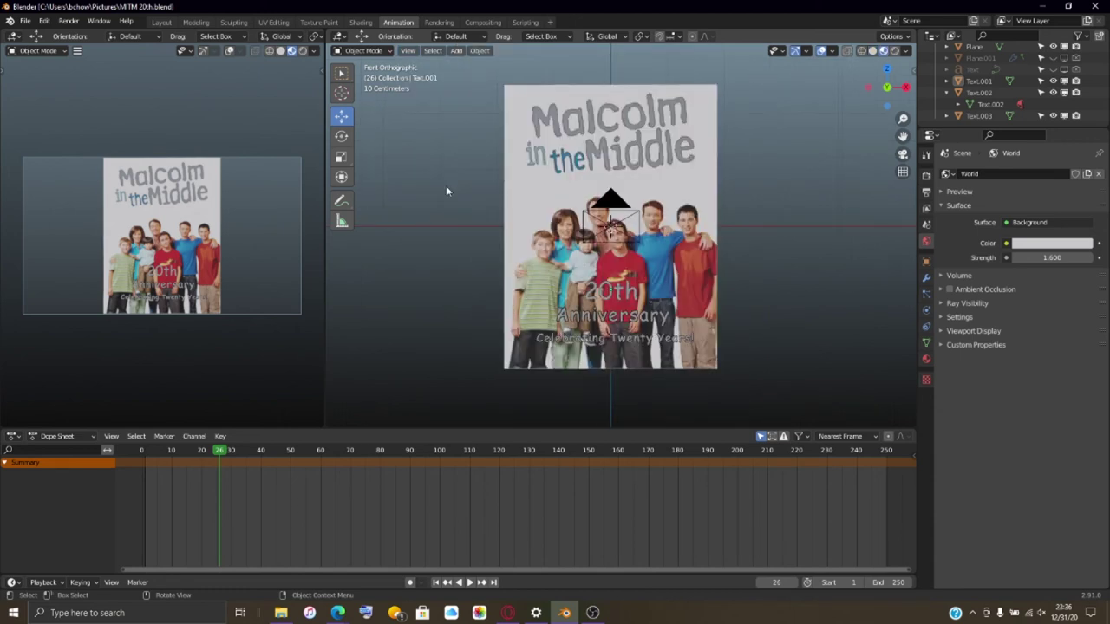
pyautogui.hotkey('alt', 'b')
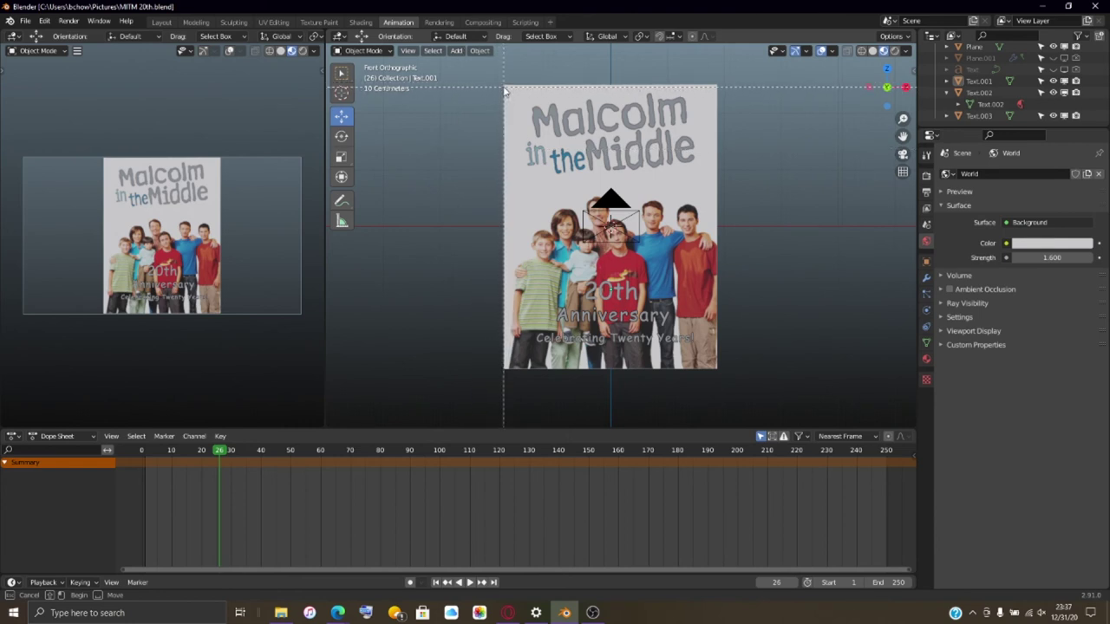
pyautogui.moveTo(505, 86); pyautogui.dragTo(716, 367)
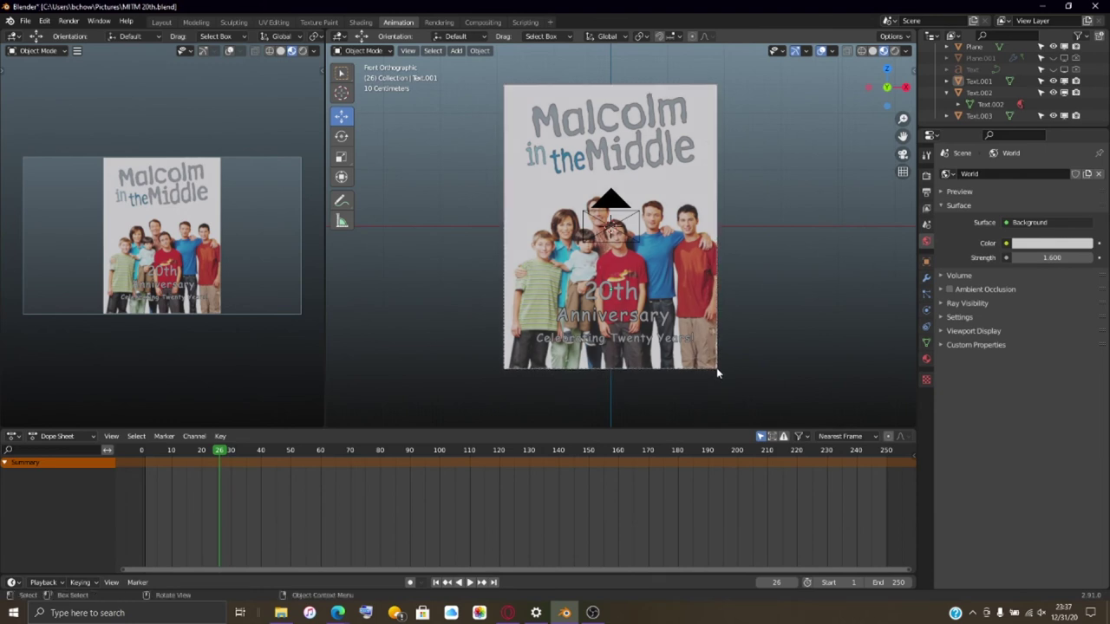
# - Define the camera view's render region along the poster's edges and render the current frame
pyautogui.scroll(3, 178, 308)
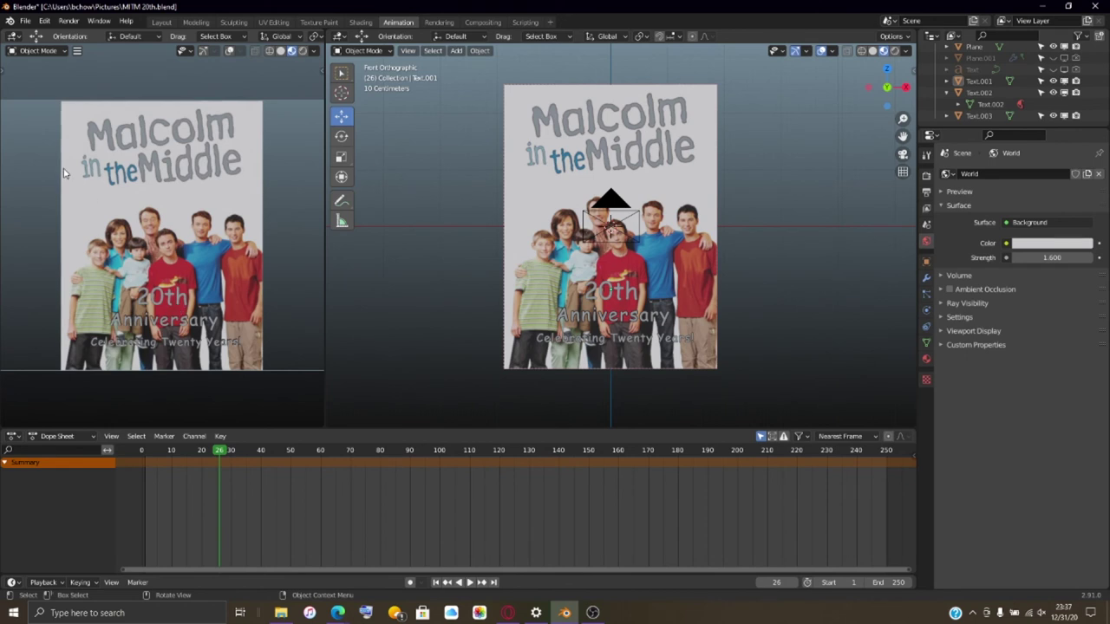
pyautogui.hotkey('ctrl', 'b')
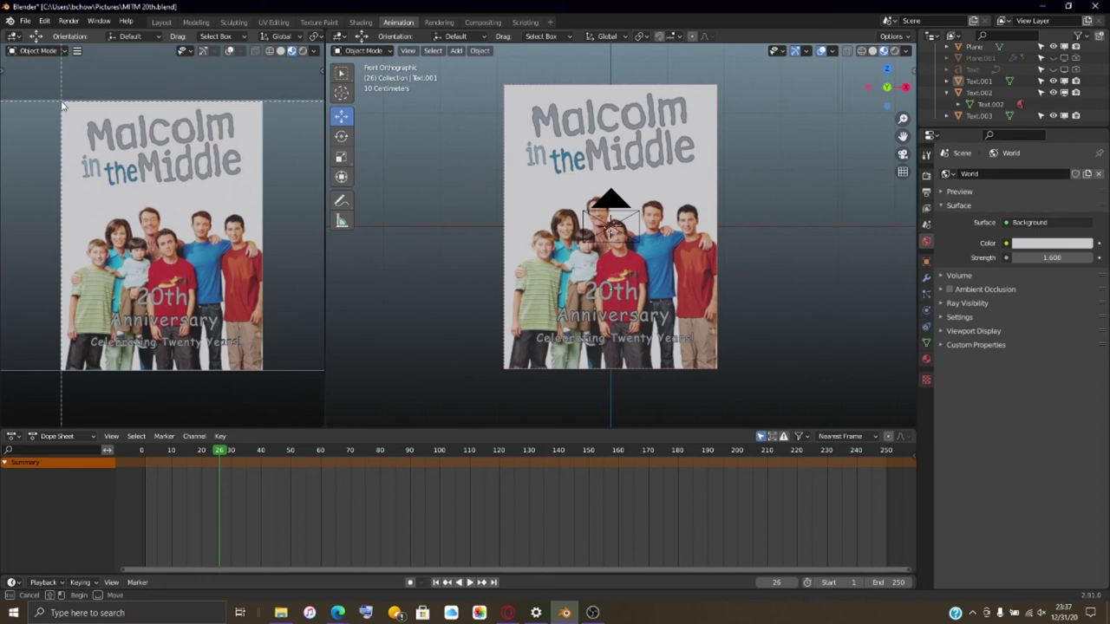
pyautogui.moveTo(62, 104); pyautogui.dragTo(261, 370)
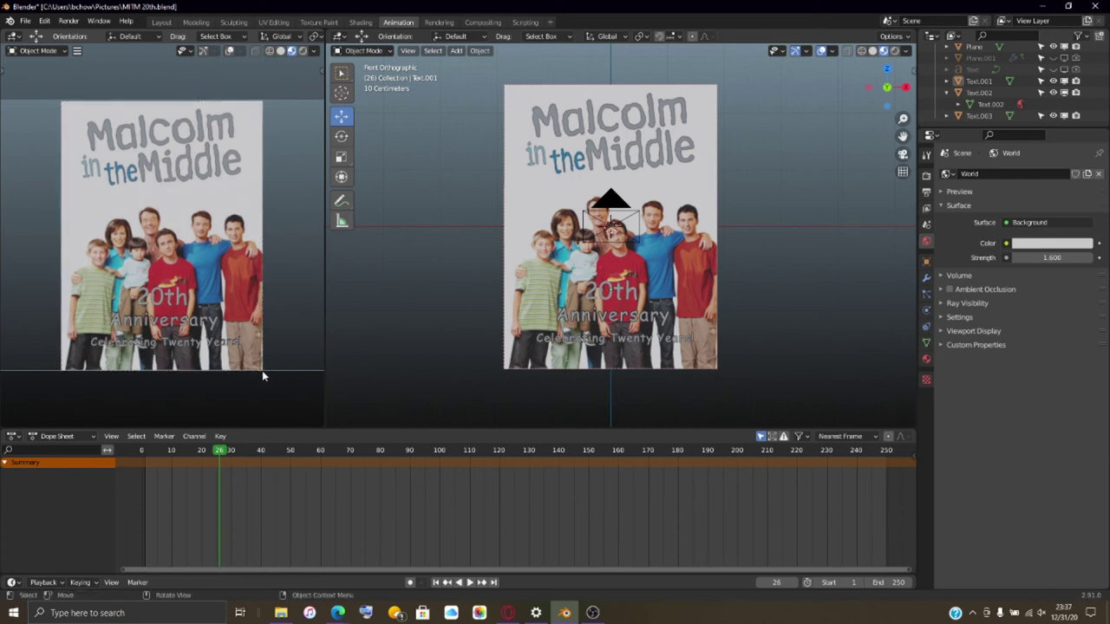
pyautogui.scroll(-3, 231, 251)
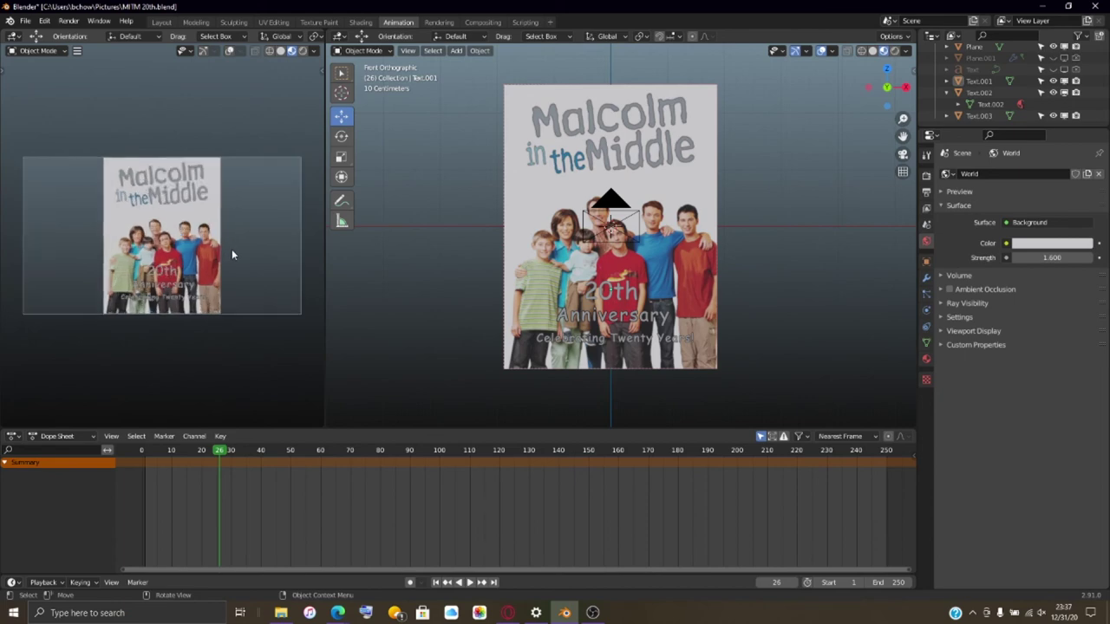
pyautogui.press('F12')
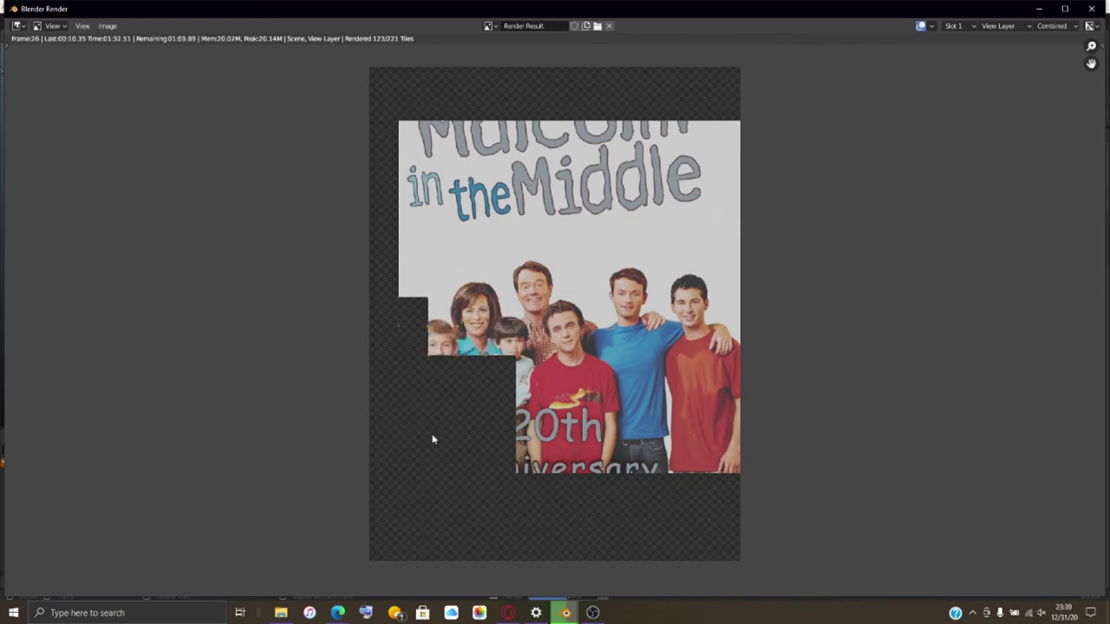
# - Examine the cast and the anniversary lettering in the render while it is being computed
pyautogui.scroll(2, 486, 446)
pyautogui.scroll(1, 536, 452)
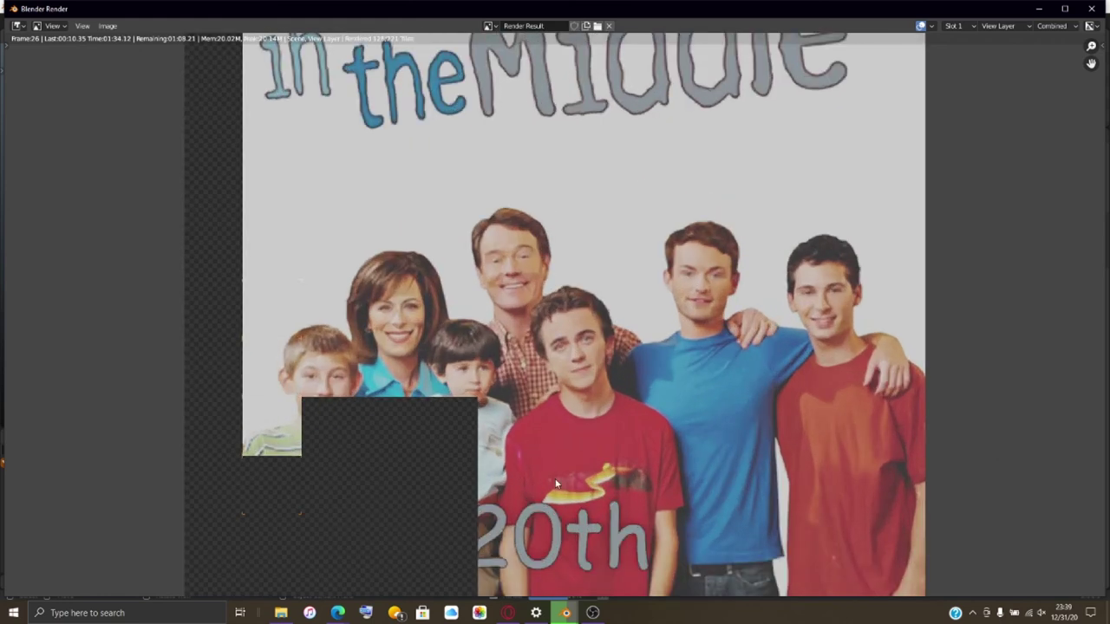
pyautogui.moveTo(558, 482); pyautogui.dragTo(575, 192, button='middle')
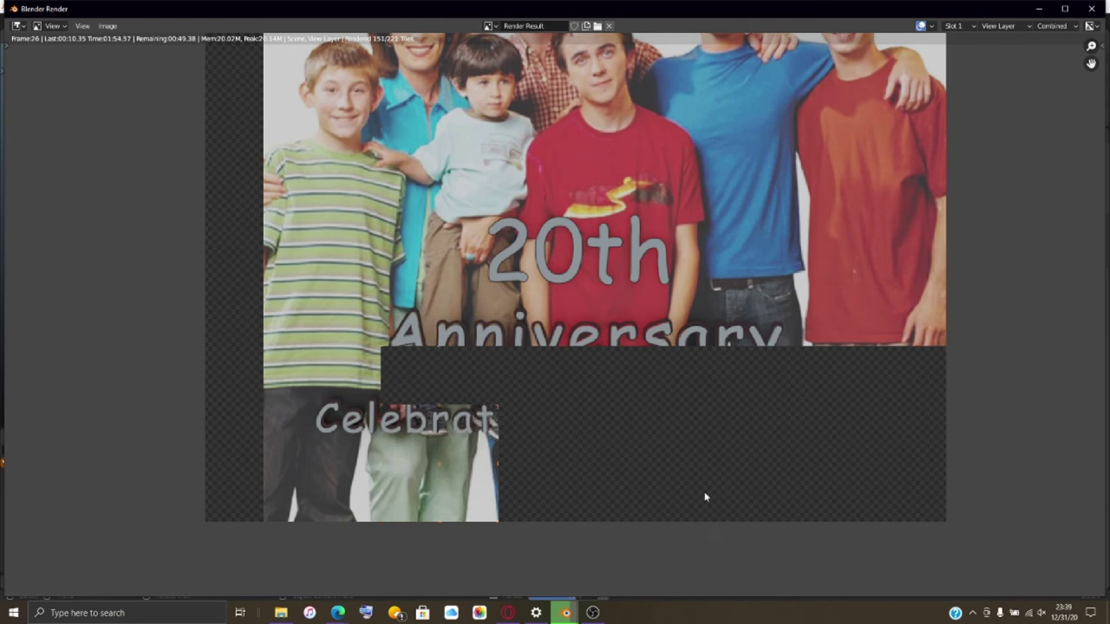
pyautogui.scroll(-1, 704, 496)
pyautogui.scroll(-1, 748, 358)
pyautogui.moveTo(748, 359); pyautogui.dragTo(748, 454, button='middle')
pyautogui.scroll(-1, 748, 453)
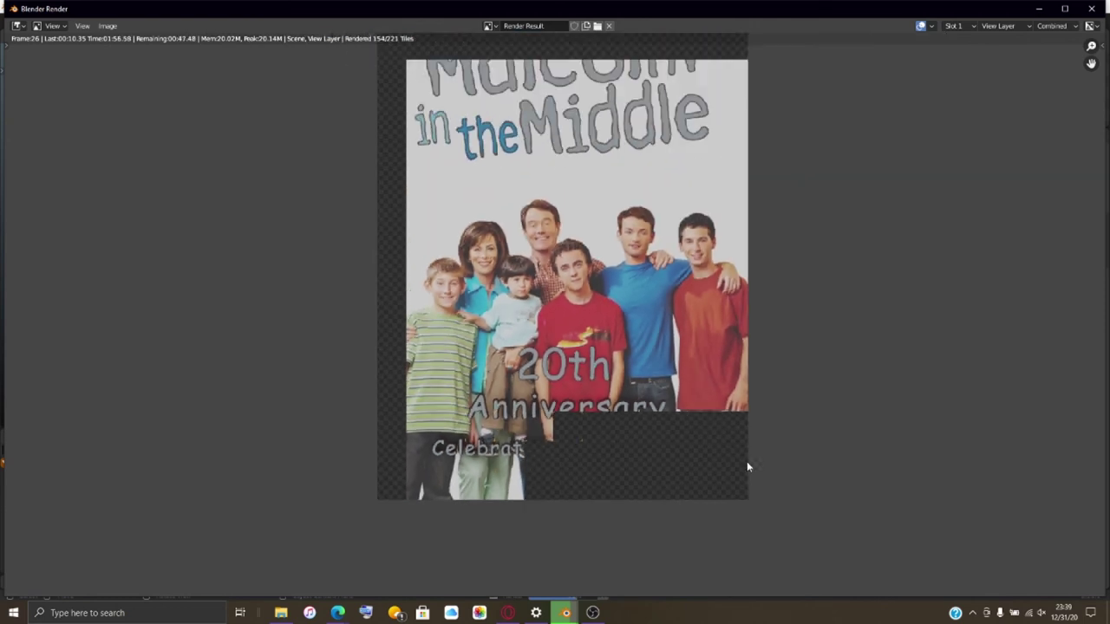
pyautogui.click(592, 612)
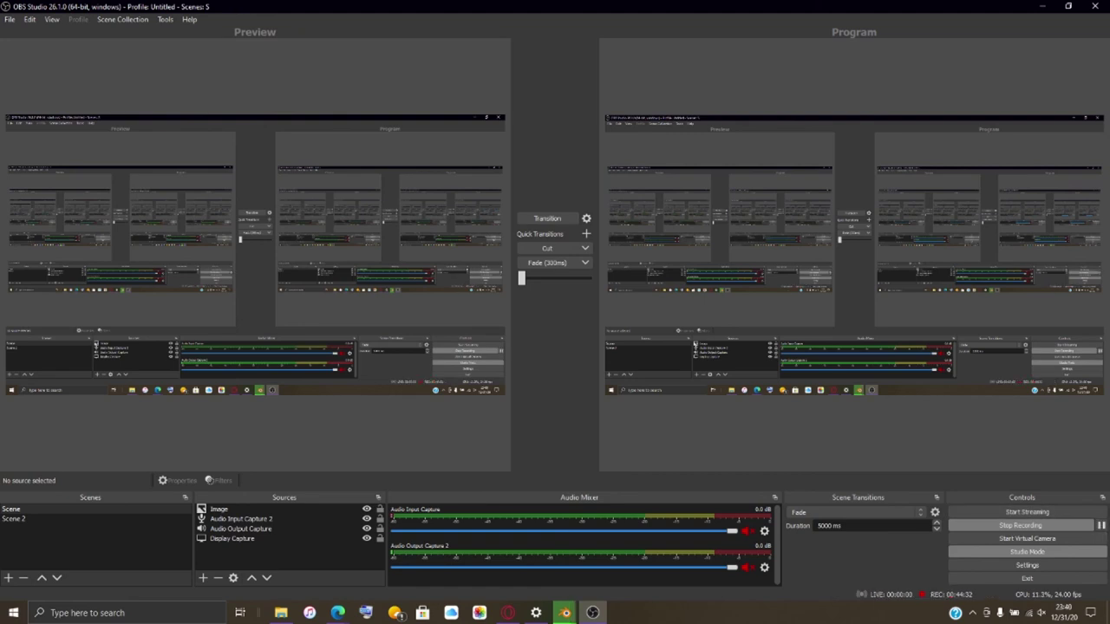
pyautogui.moveTo(566, 612)
pyautogui.click(598, 572)
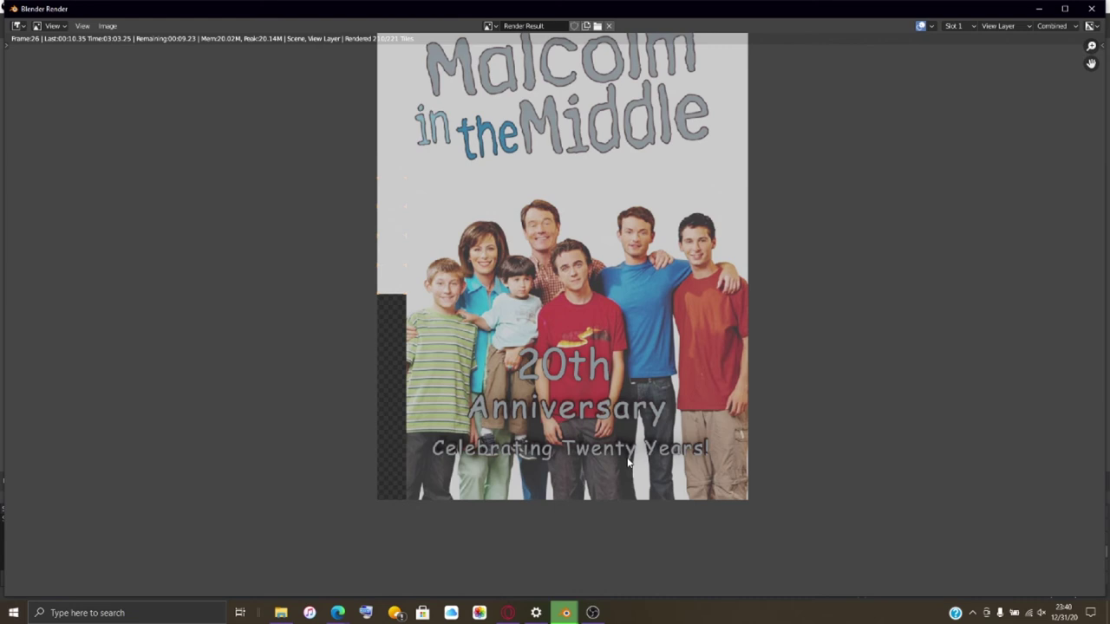
# - Inspect the anniversary text and the whole poster in the render, close the render window and return to the Blender scene
pyautogui.scroll(4, 628, 462)
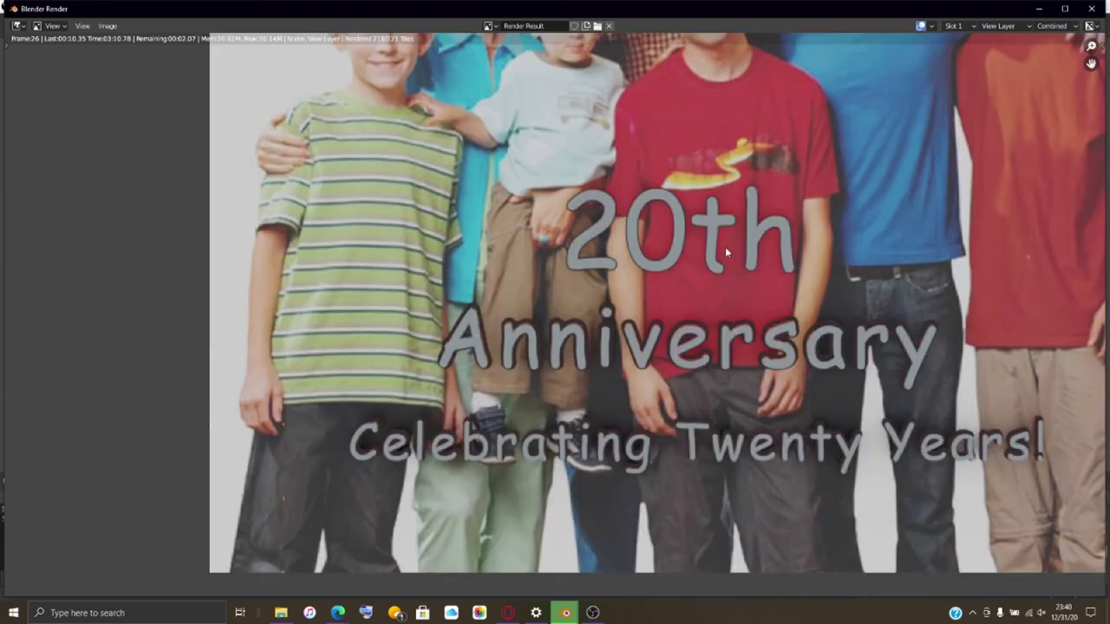
pyautogui.scroll(-4, 727, 252)
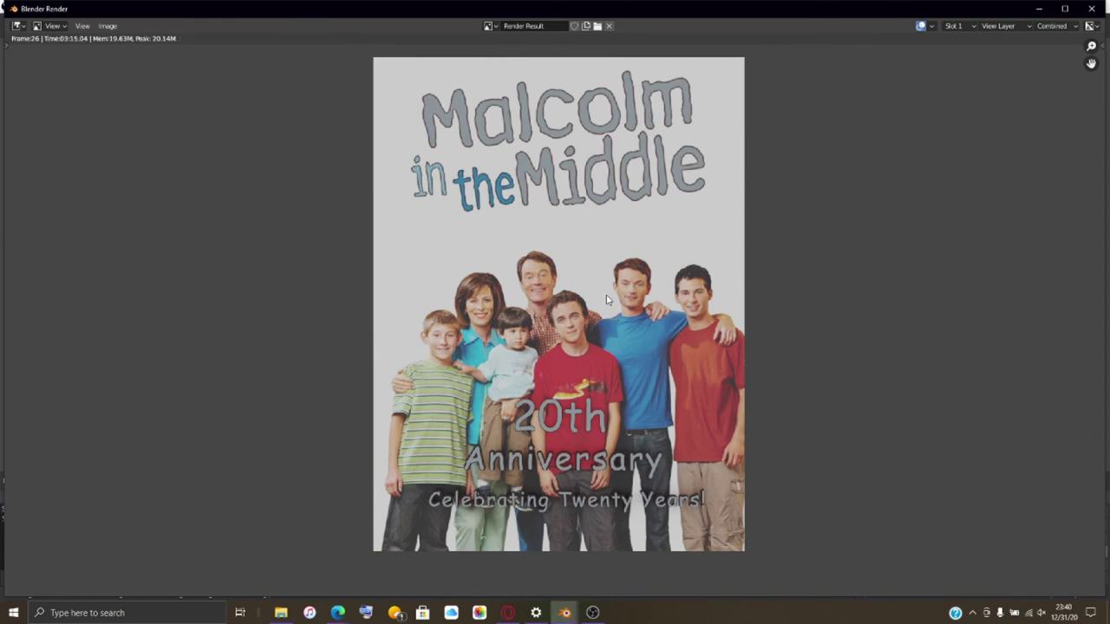
pyautogui.click(1094, 8)
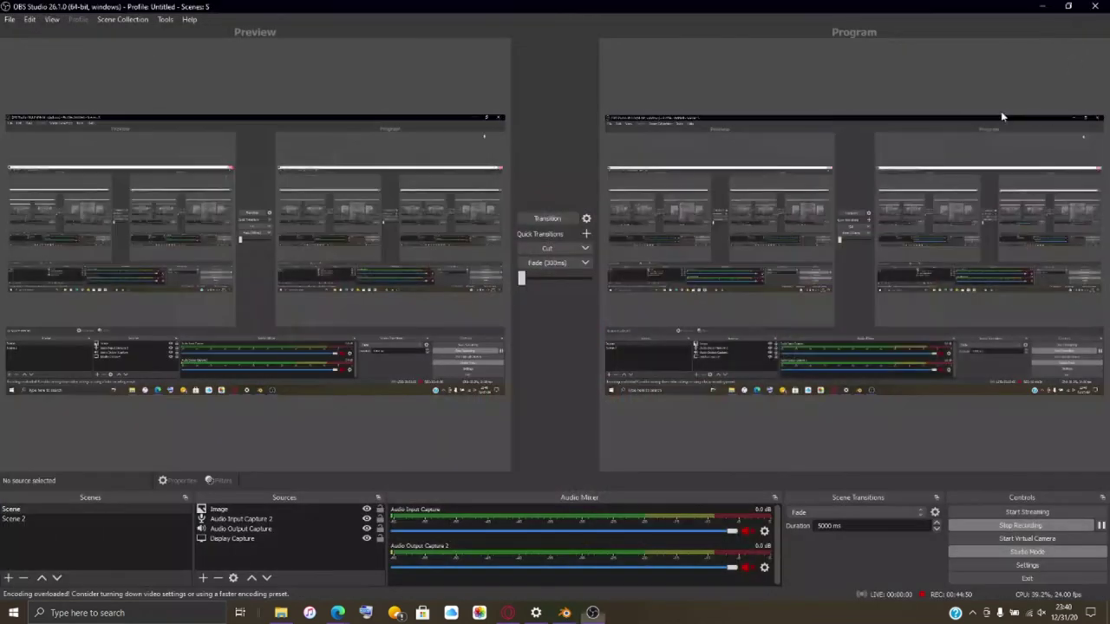
pyautogui.click(564, 612)
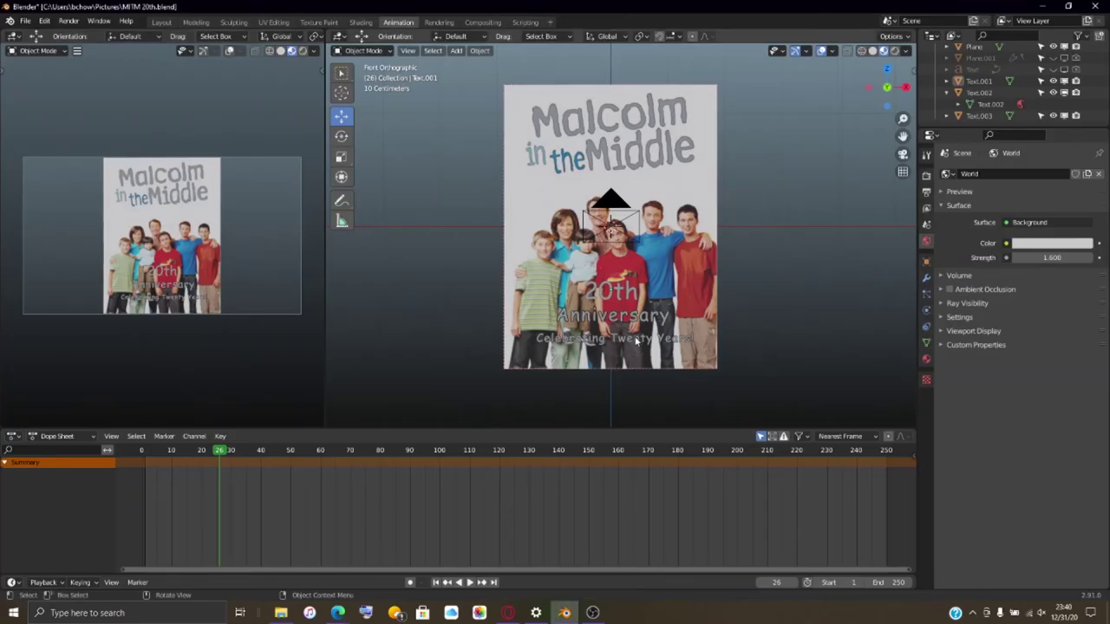
# - Deepen the outline of the "Anniversary" text by scaling its selected faces about 5.9 times along Y in Edit Mode
pyautogui.scroll(3, 642, 347)
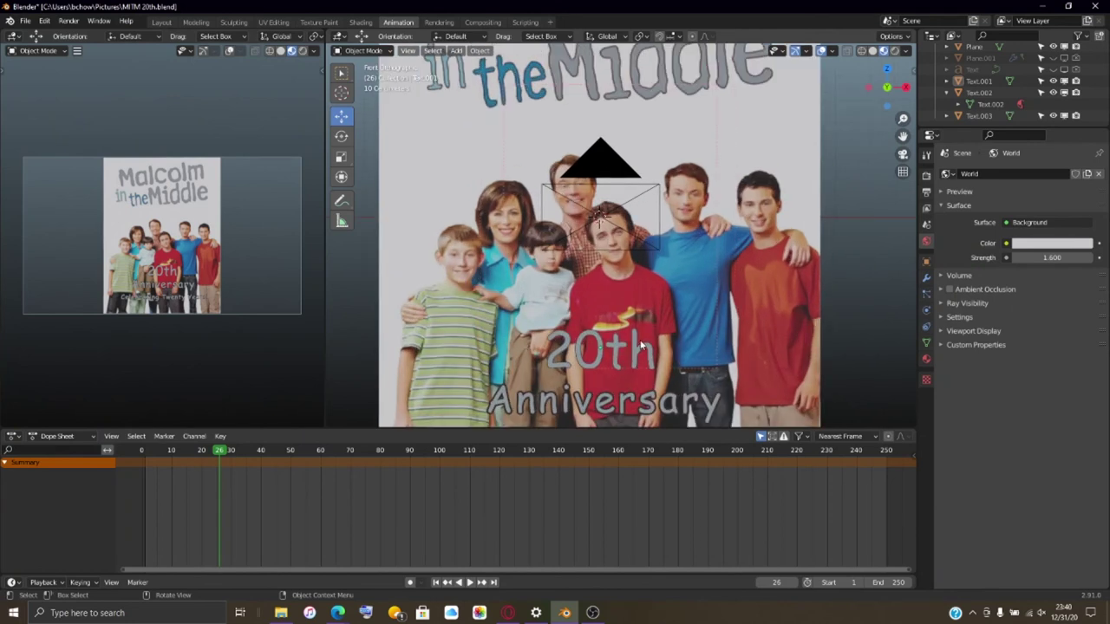
pyautogui.scroll(5, 641, 345)
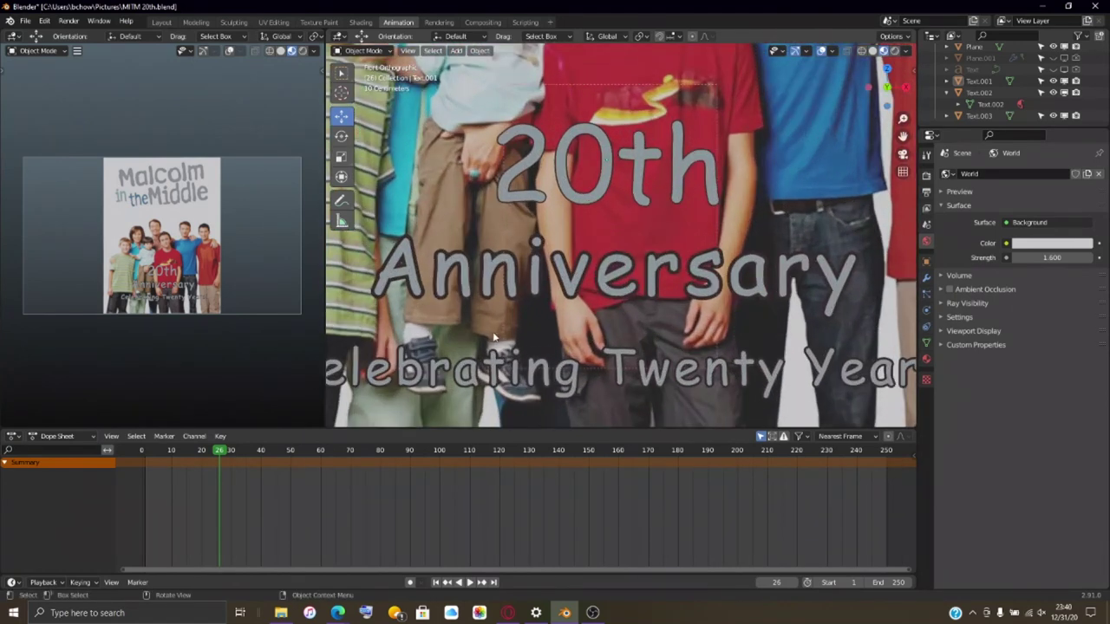
pyautogui.click(413, 295)
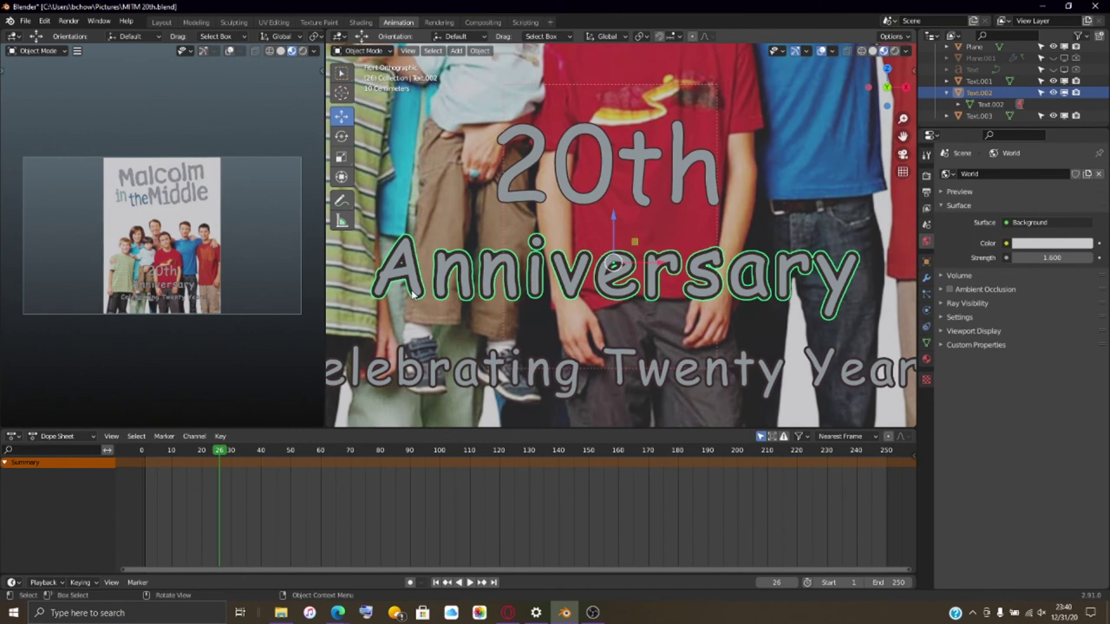
pyautogui.press('Tab')
pyautogui.scroll(5, 558, 257)
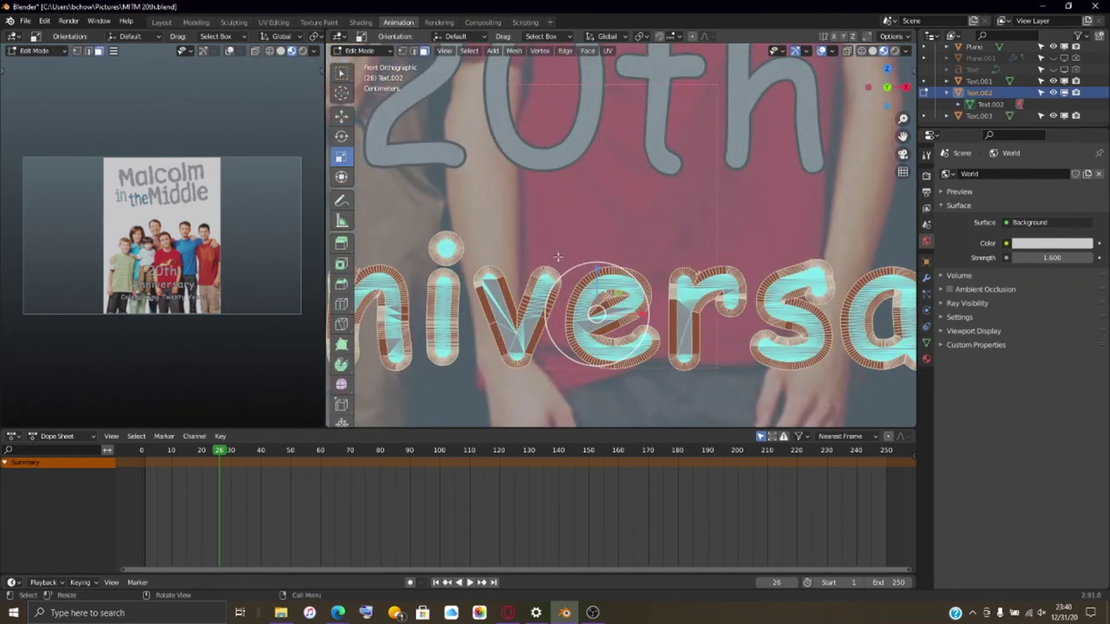
pyautogui.moveTo(558, 256); pyautogui.dragTo(619, 315, button='middle')
pyautogui.press('s')
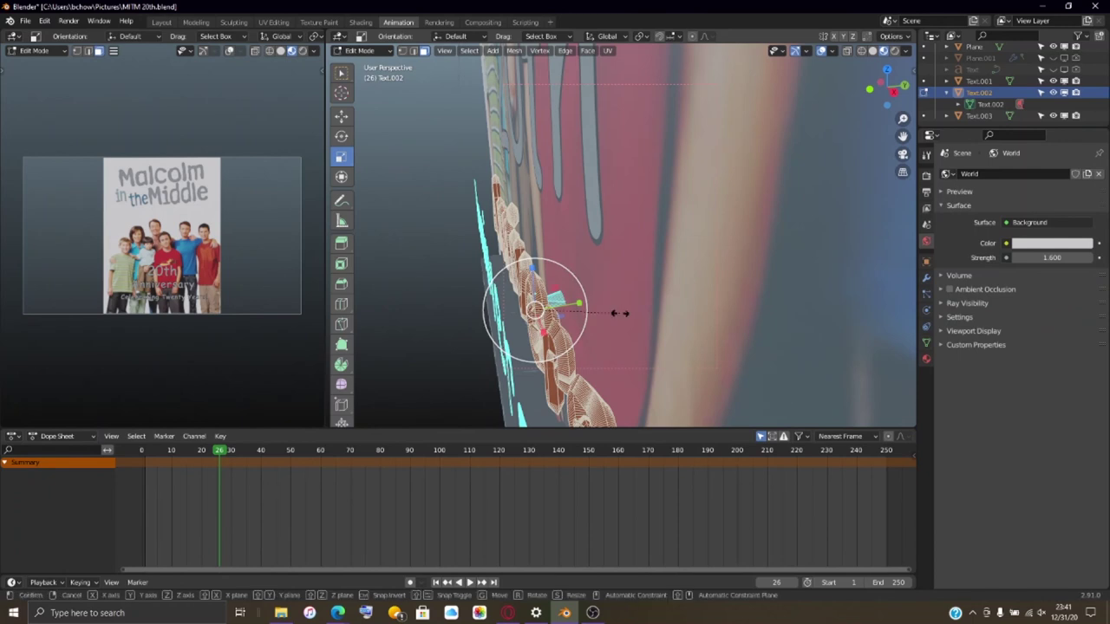
pyautogui.press('y')
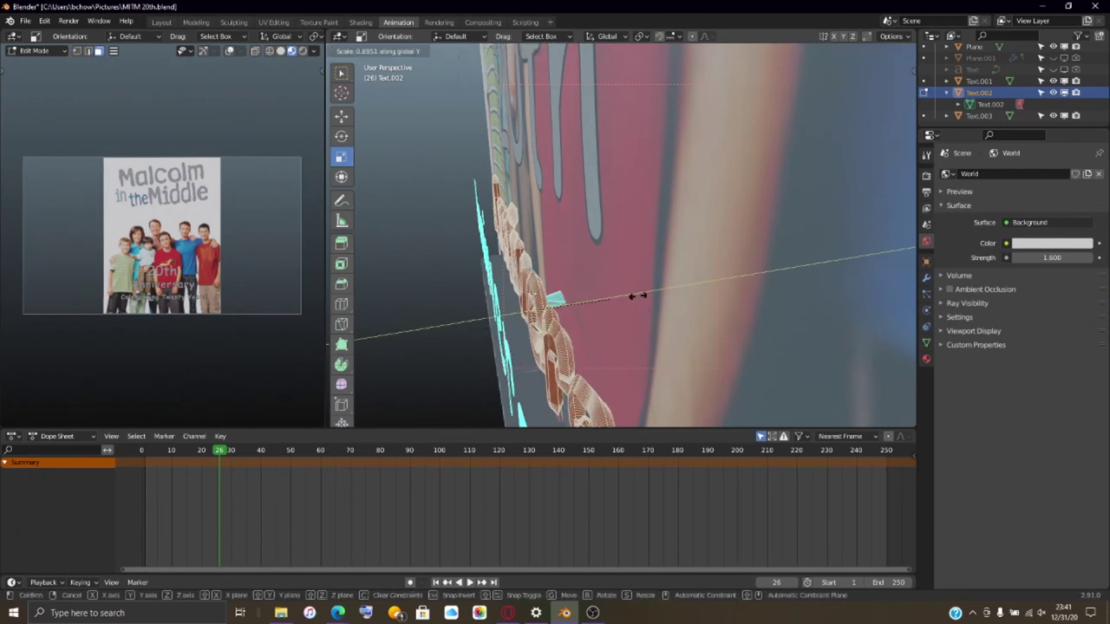
pyautogui.moveTo(422, 229)
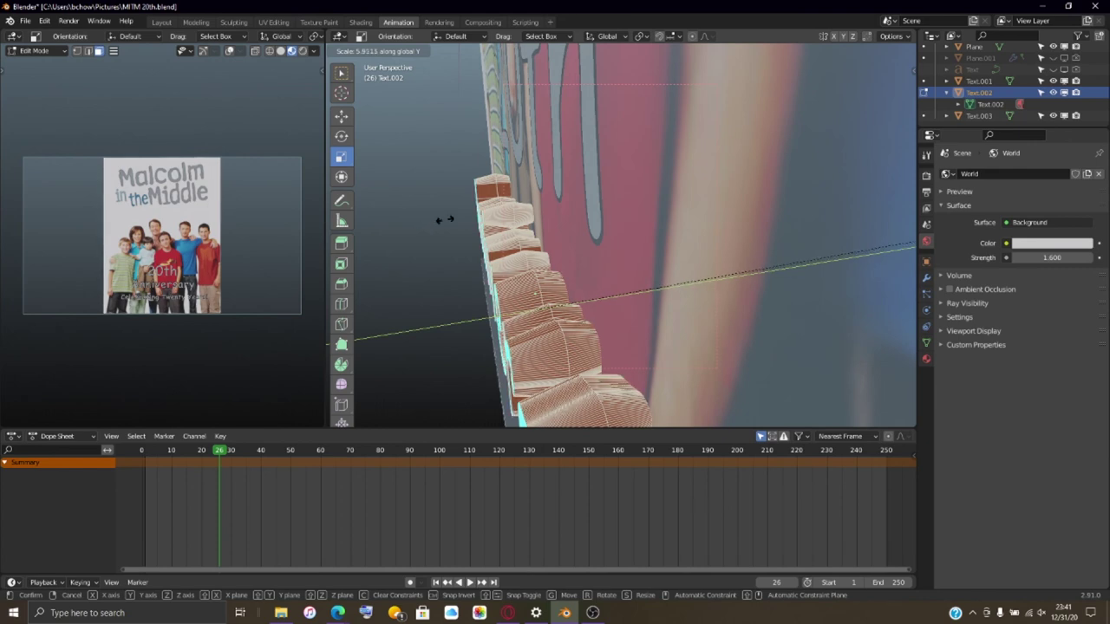
pyautogui.click(444, 220)
pyautogui.moveTo(445, 218); pyautogui.dragTo(488, 270, button='middle')
pyautogui.scroll(-5, 466, 241)
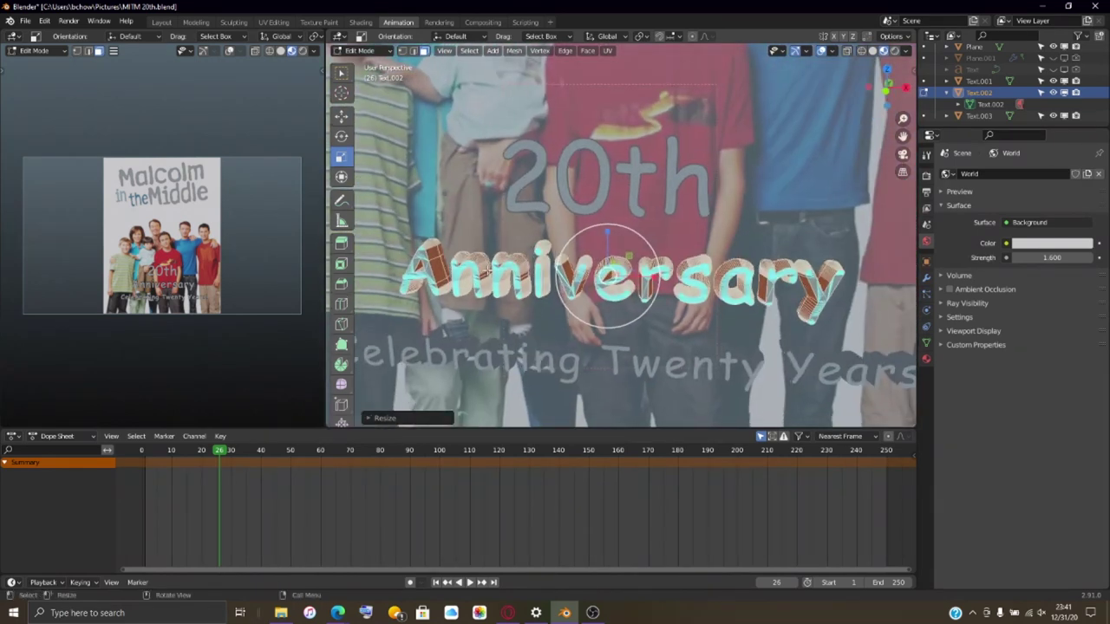
pyautogui.press('Tab')
pyautogui.press('KP_1')
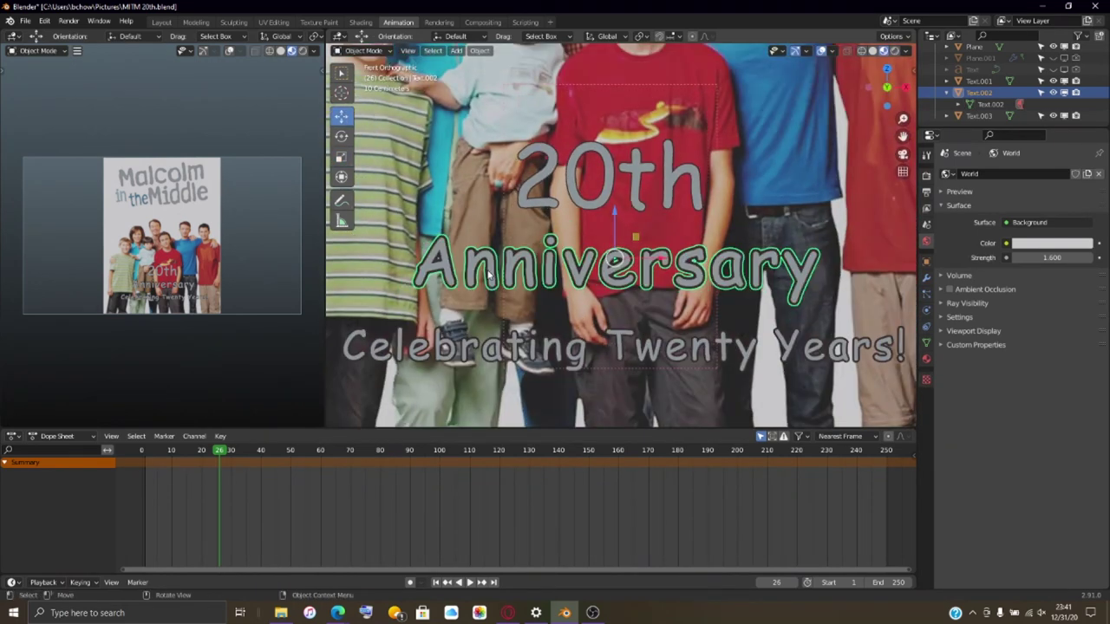
# - Check the "Anniversary" outline in the front view, render the current frame again and inspect the lettering
pyautogui.scroll(8, 494, 282)
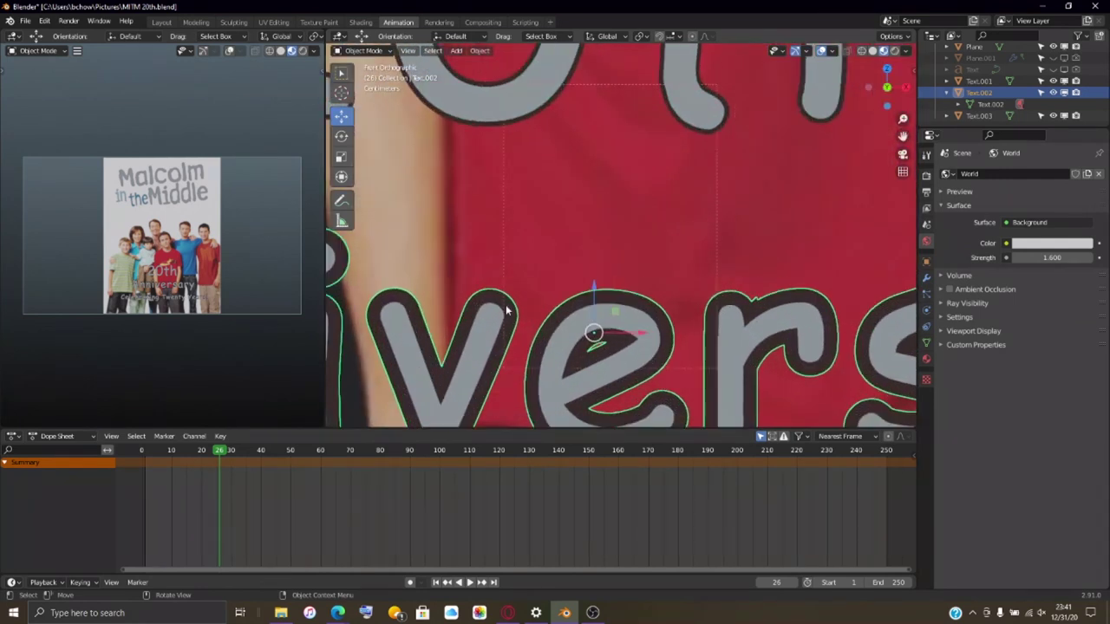
pyautogui.scroll(-6, 506, 305)
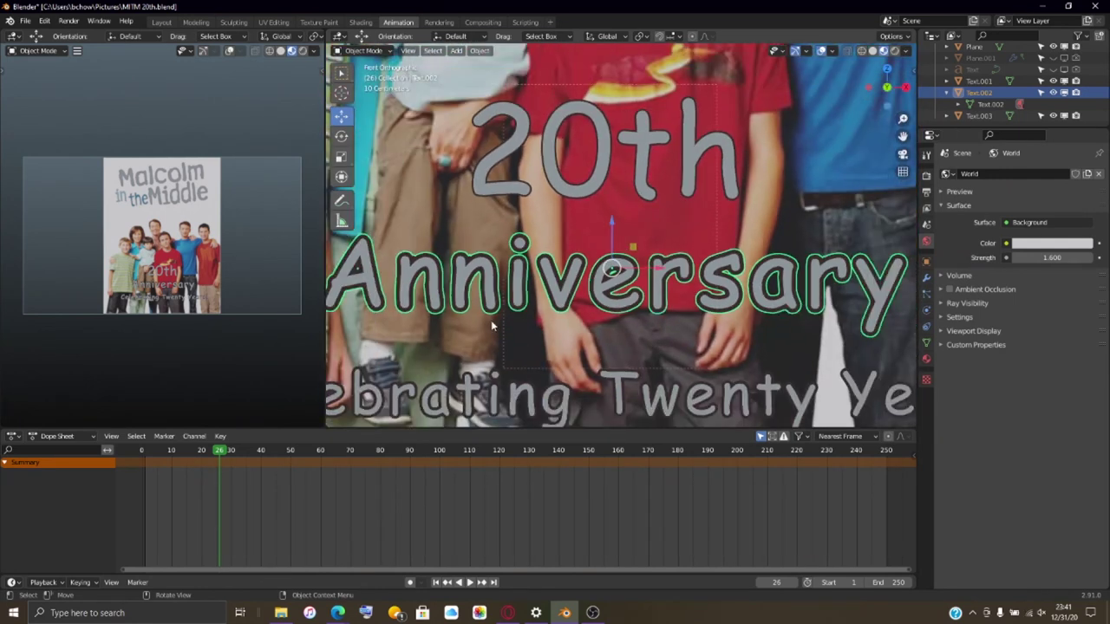
pyautogui.scroll(-2, 491, 325)
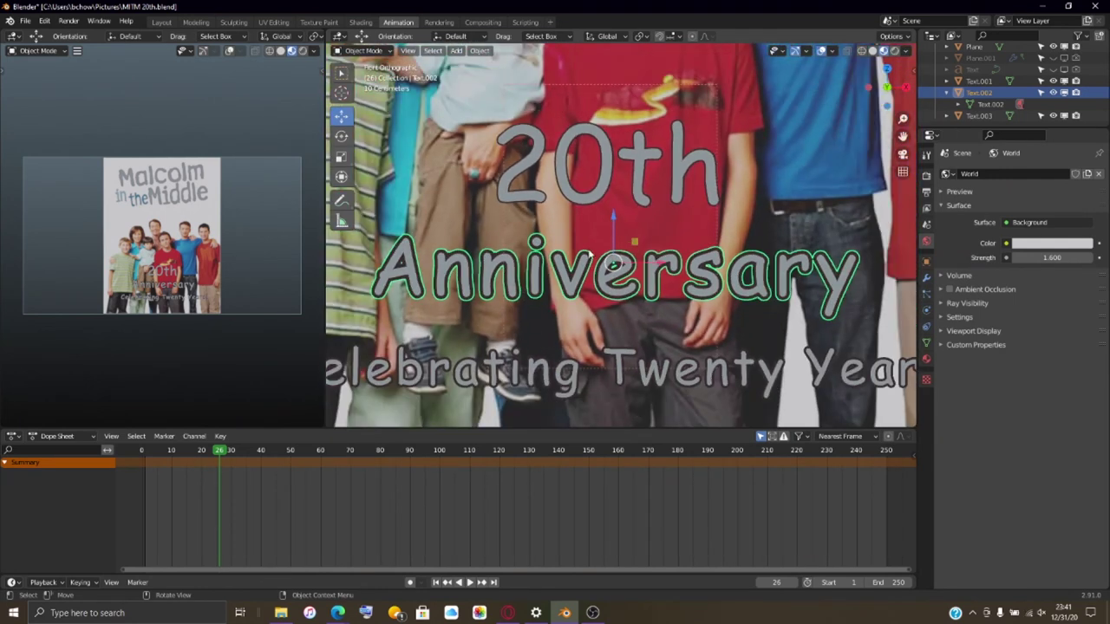
pyautogui.press('F12')
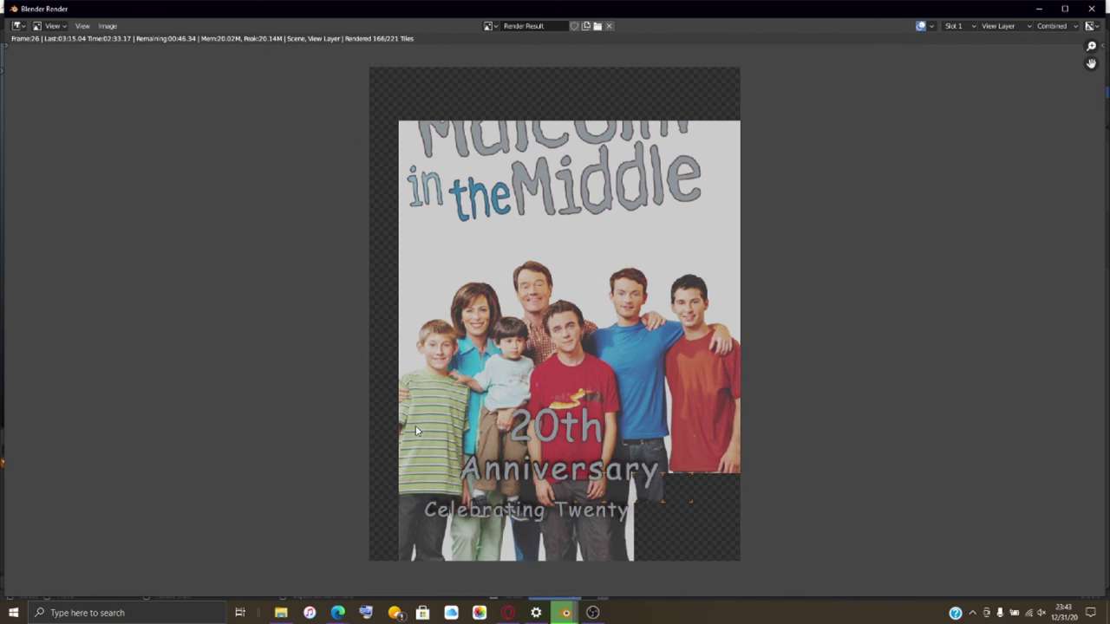
pyautogui.scroll(3, 416, 431)
pyautogui.scroll(2, 589, 387)
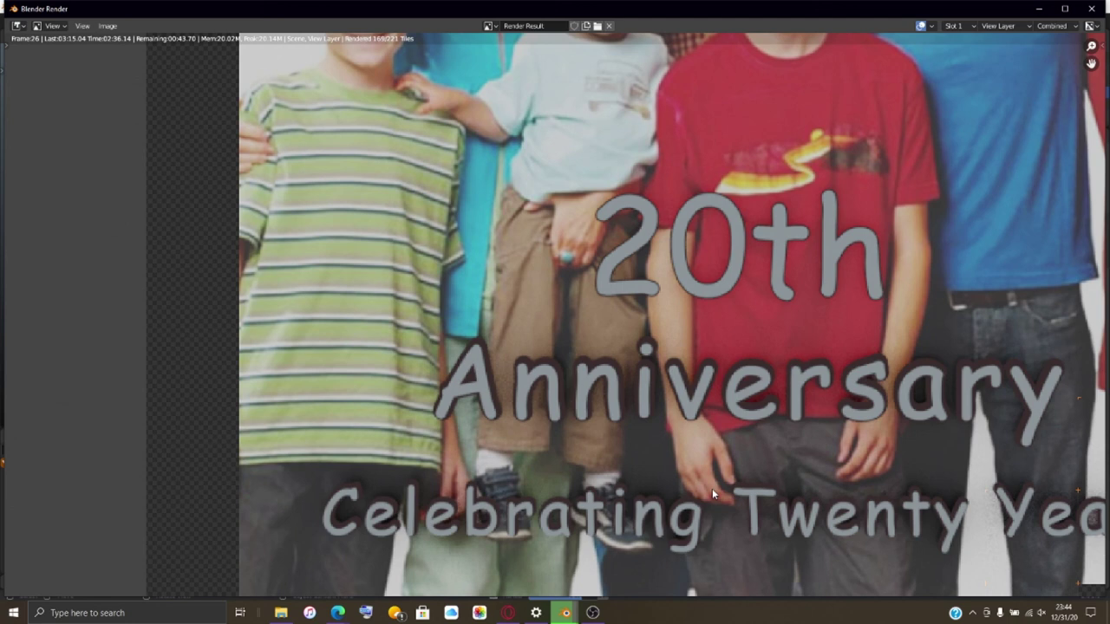
# - Save the finished poster render to the Pictures folder as a PNG named "Malcolm in the Middle 20 Years"
pyautogui.scroll(-4, 568, 463)
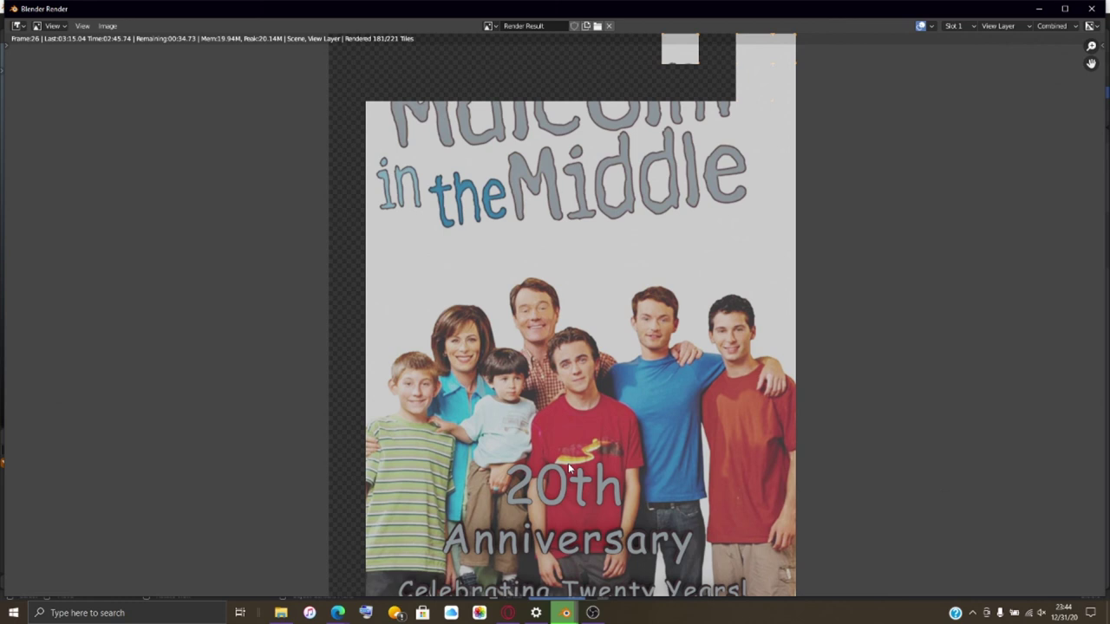
pyautogui.scroll(-1, 451, 408)
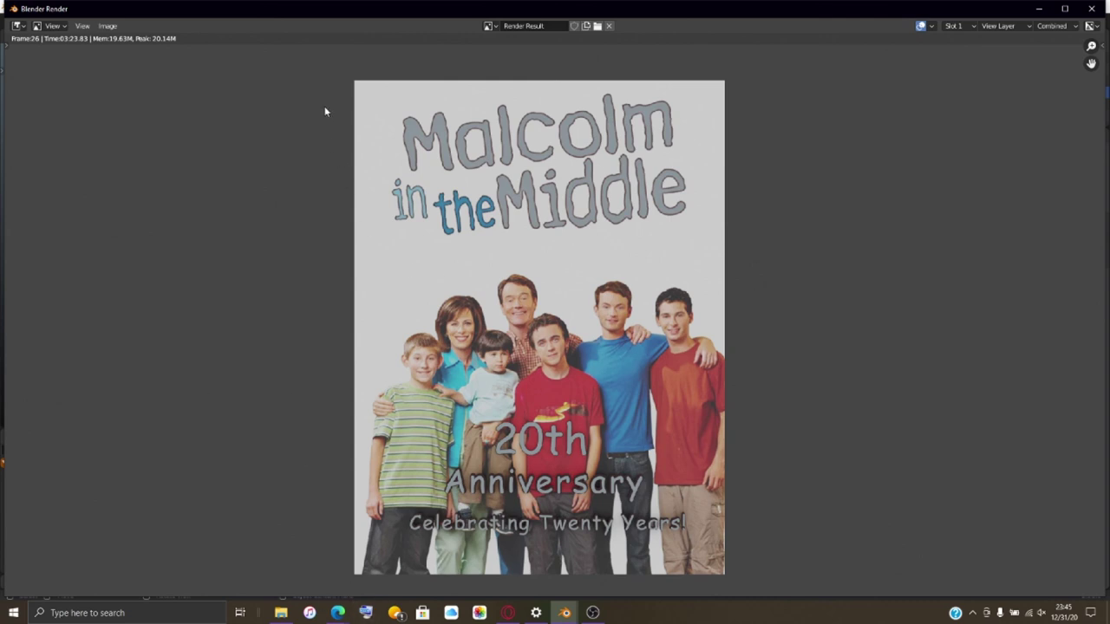
pyautogui.click(102, 29)
pyautogui.click(145, 106)
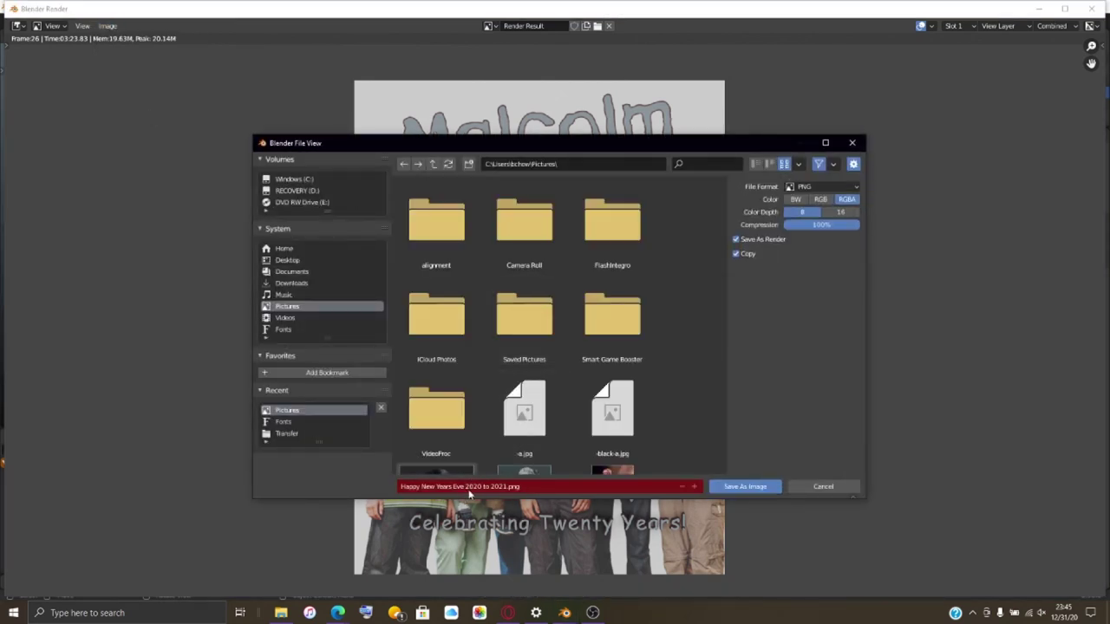
pyautogui.click(511, 489)
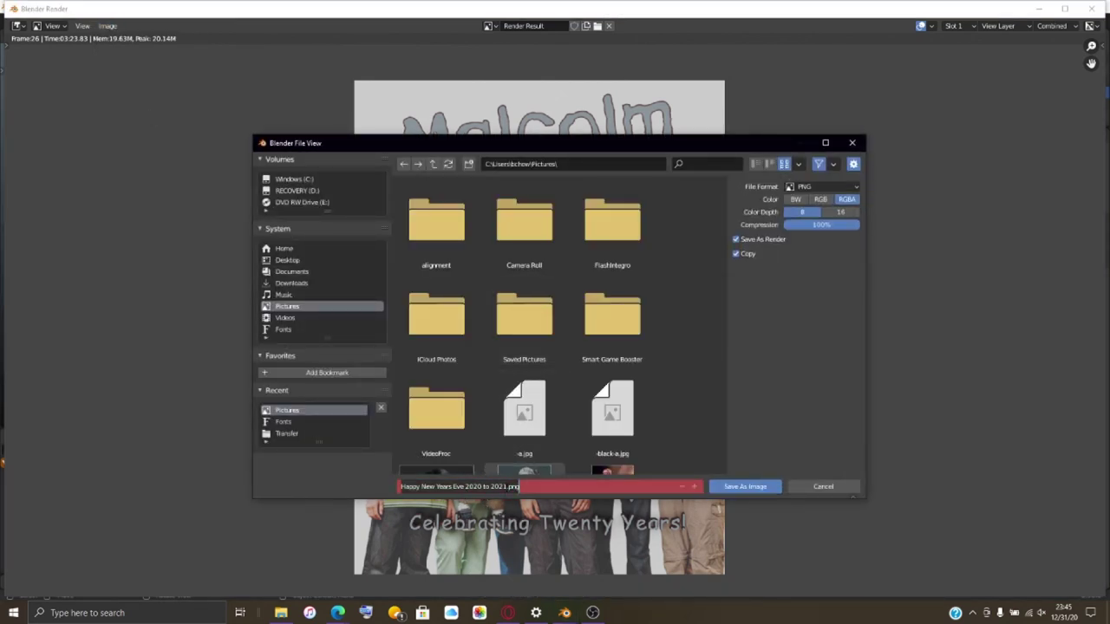
pyautogui.press('Home')
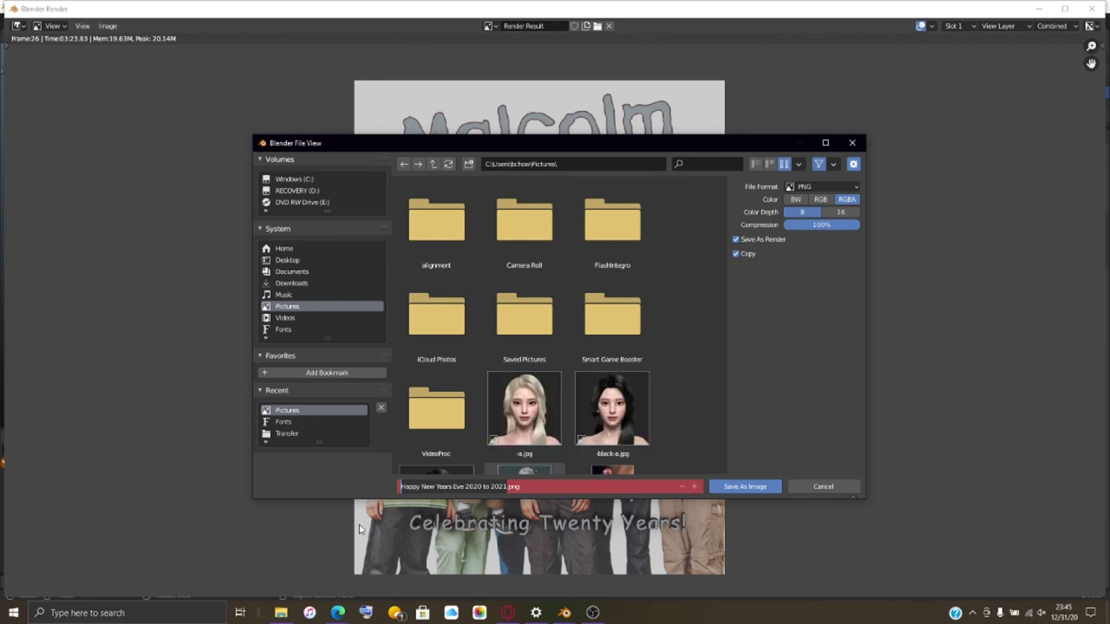
pyautogui.write('Ma')
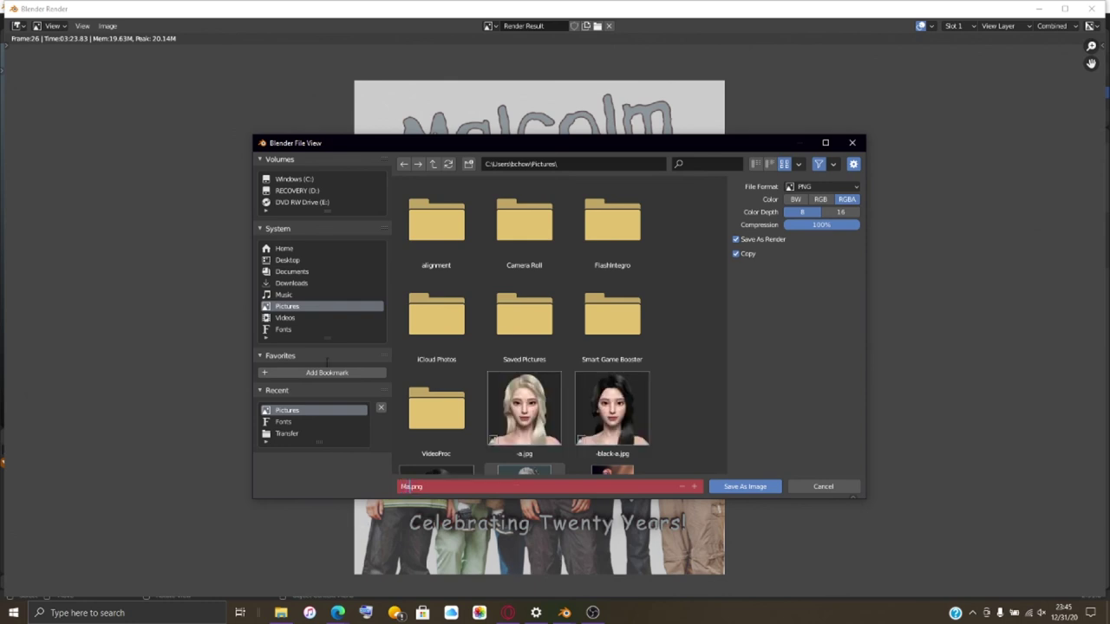
pyautogui.moveTo(323, 145); pyautogui.dragTo(346, 282)
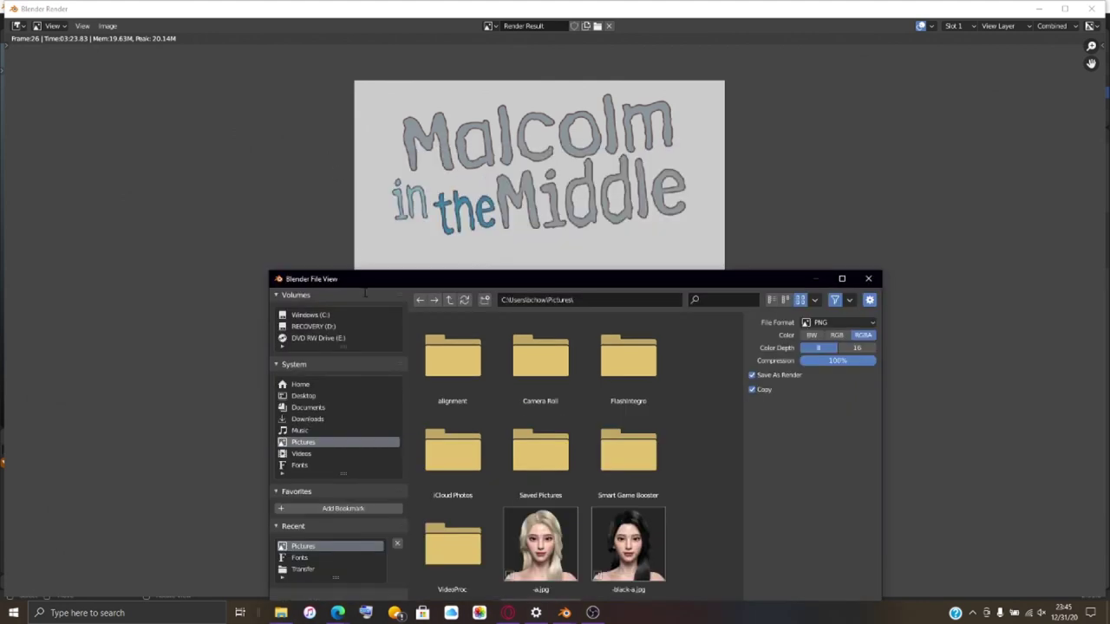
pyautogui.moveTo(359, 285); pyautogui.dragTo(357, 285)
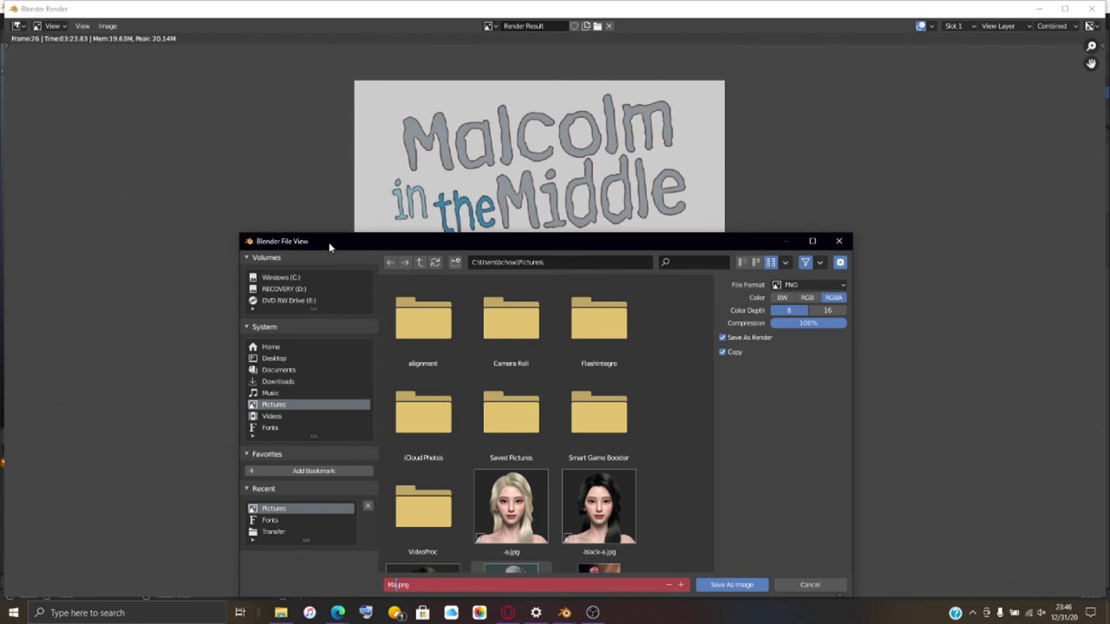
pyautogui.write('lcolm in the')
pyautogui.write('dle 20 Years')
pyautogui.click(723, 584)
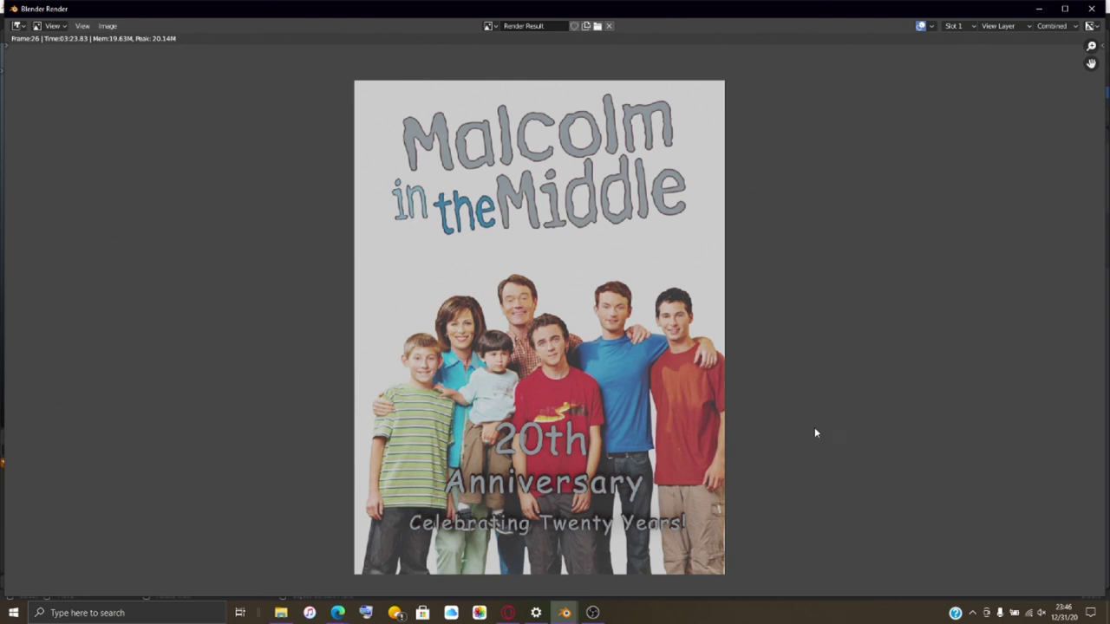
# - Close the render window and save the changes to the MITM 20th.blend project
pyautogui.click(1092, 8)
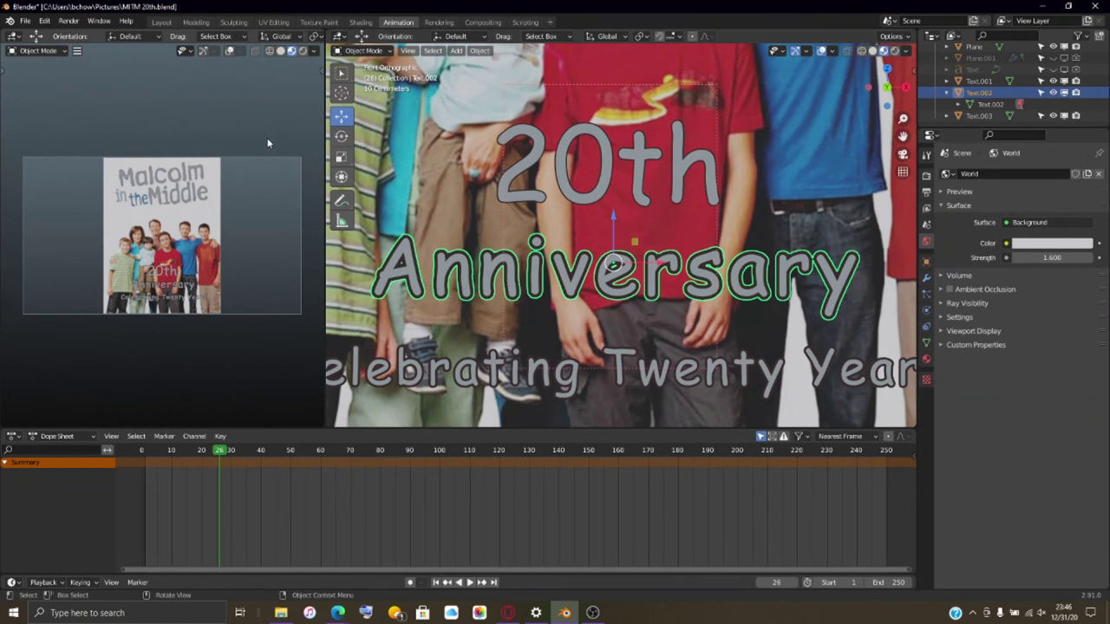
pyautogui.hotkey('ctrl', 's')
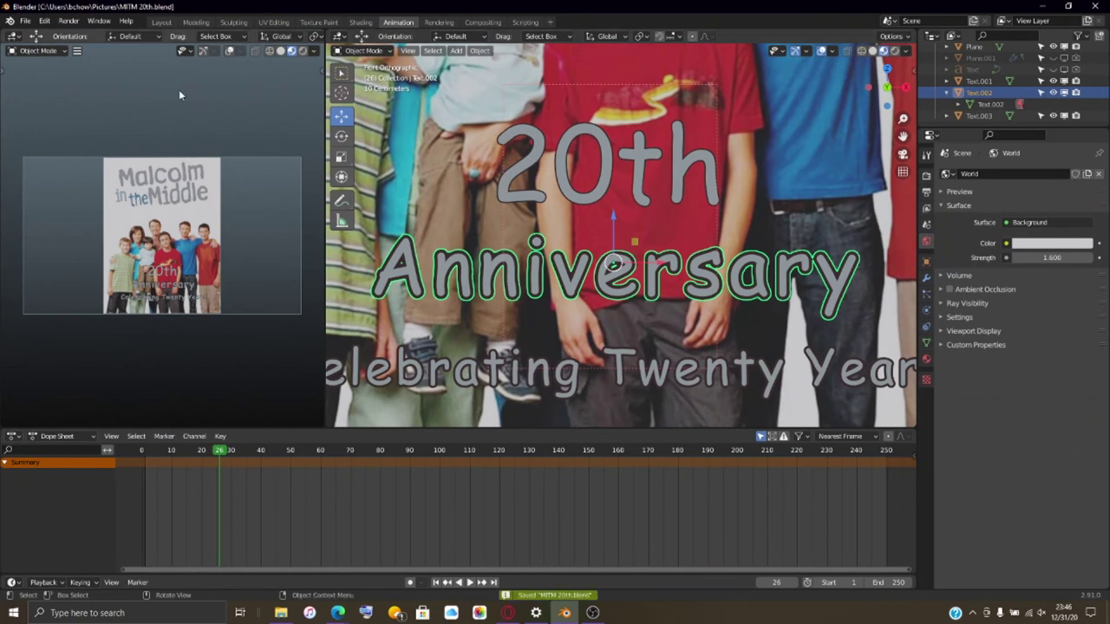
# - Open the recent project DOAWK 10th.blend and start rendering its current frame
pyautogui.click(26, 20)
pyautogui.moveTo(78, 57)
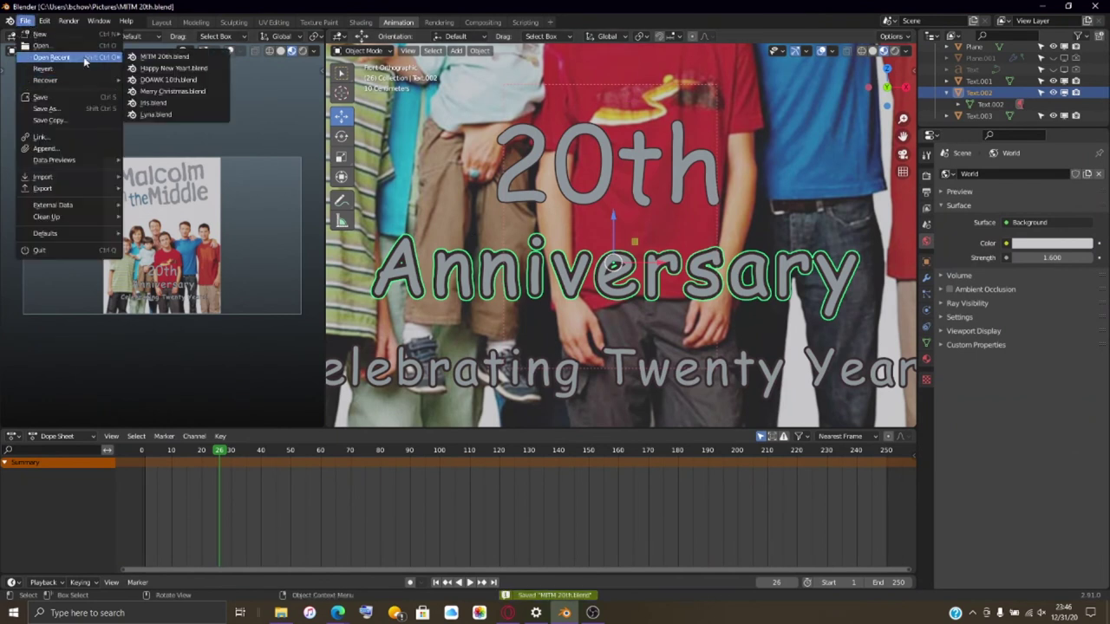
pyautogui.click(202, 79)
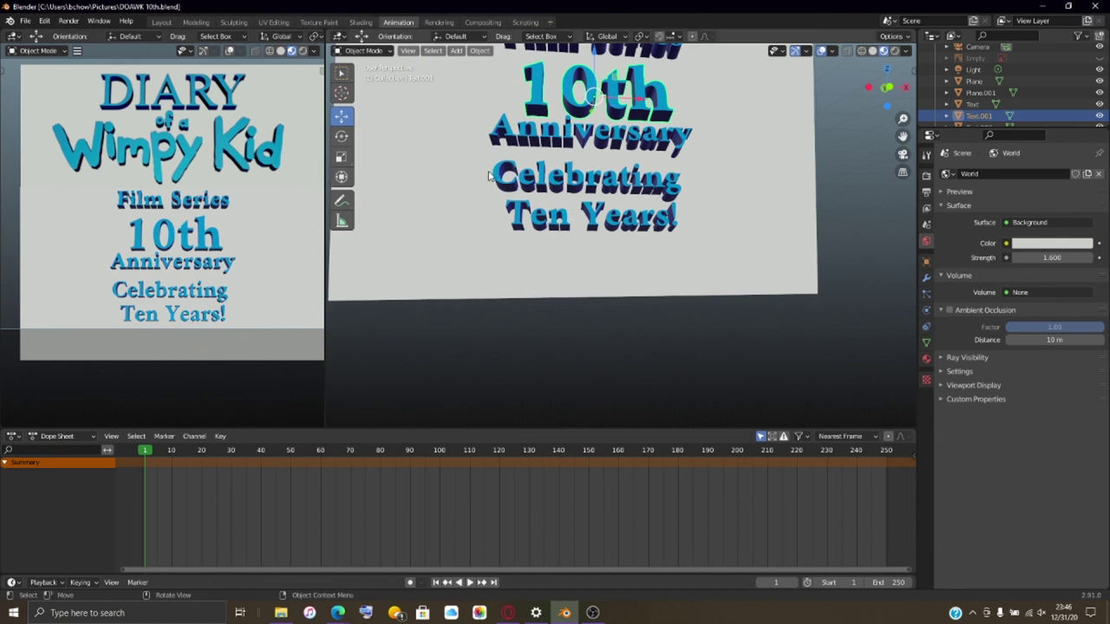
pyautogui.press('F12')
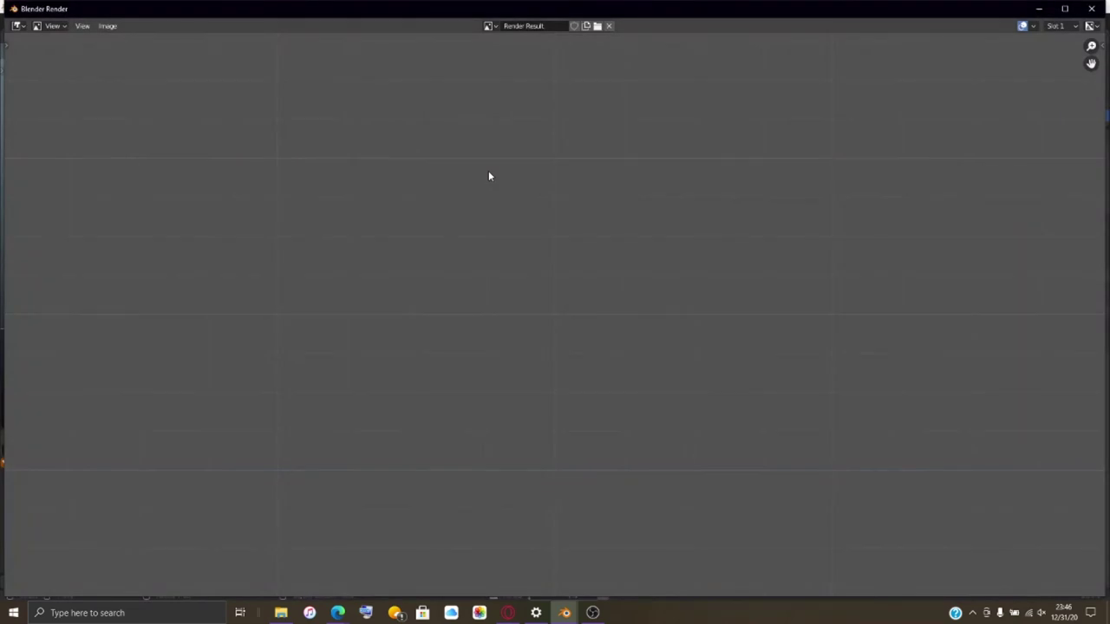